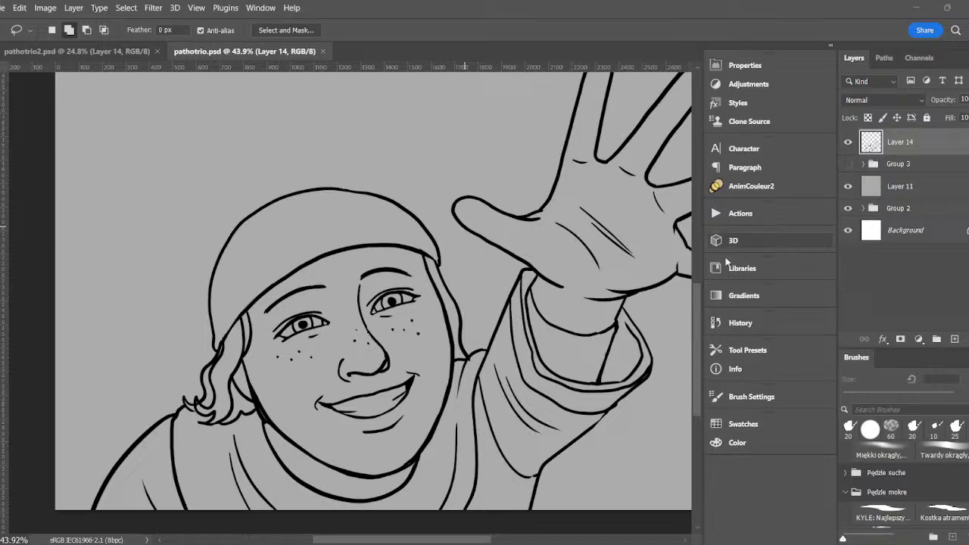
- Make the Group 3 color sketch visible beneath the line art as an inking guide
left_click(848, 163)
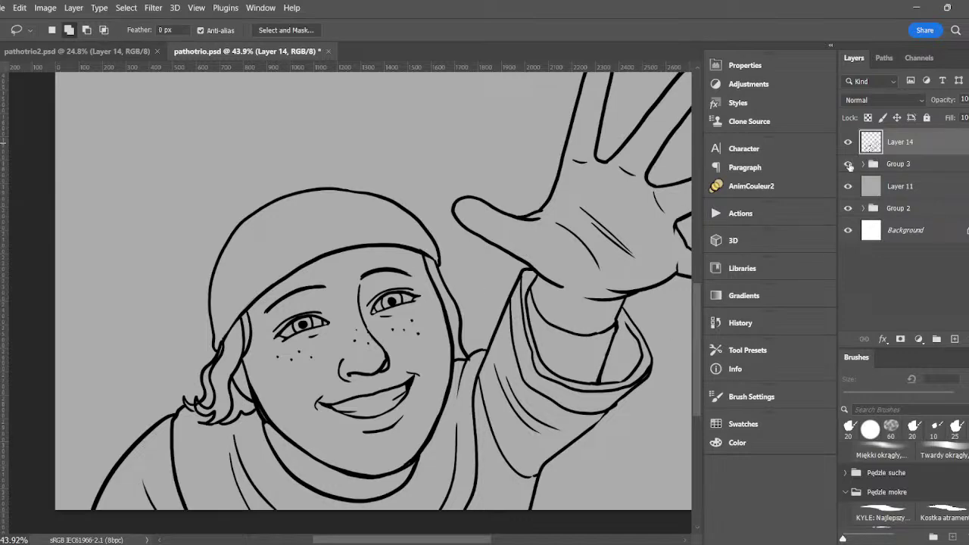
scroll(505, 232, "down", 3)
scroll(521, 210, "up", 2)
scroll(520, 210, "right", 3)
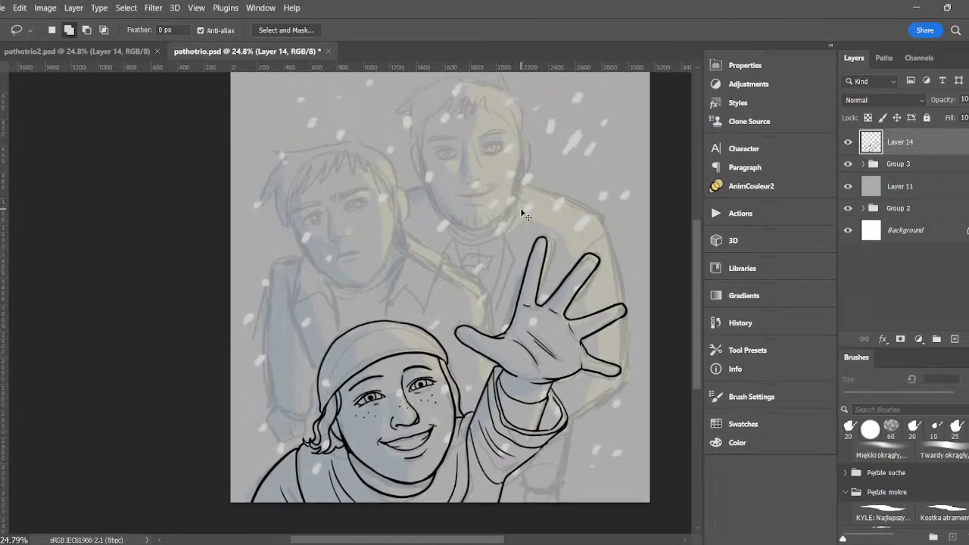
scroll(498, 212, "up", 1)
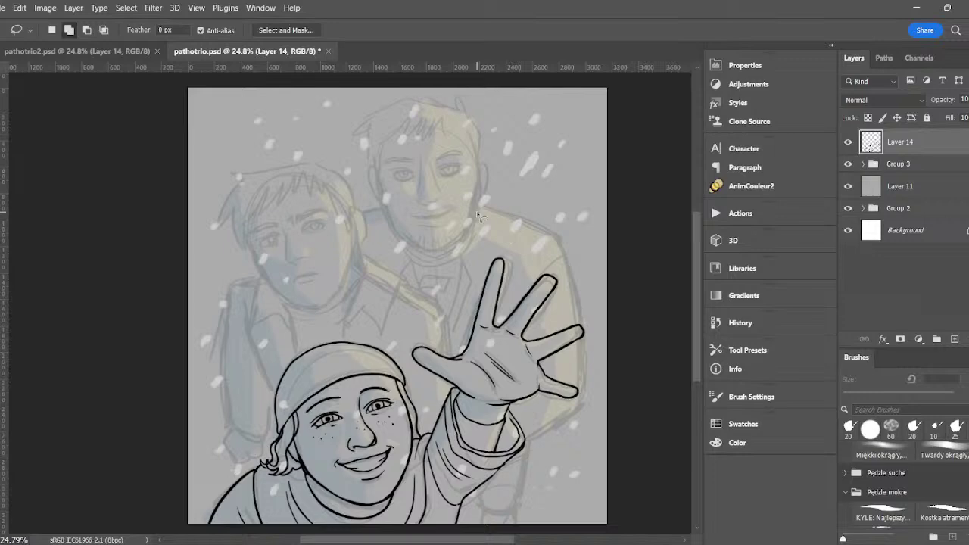
- Ink the face outline and ear of the man at the left on Layer 14 with the 20 px brush
scroll(305, 220, "up", 6)
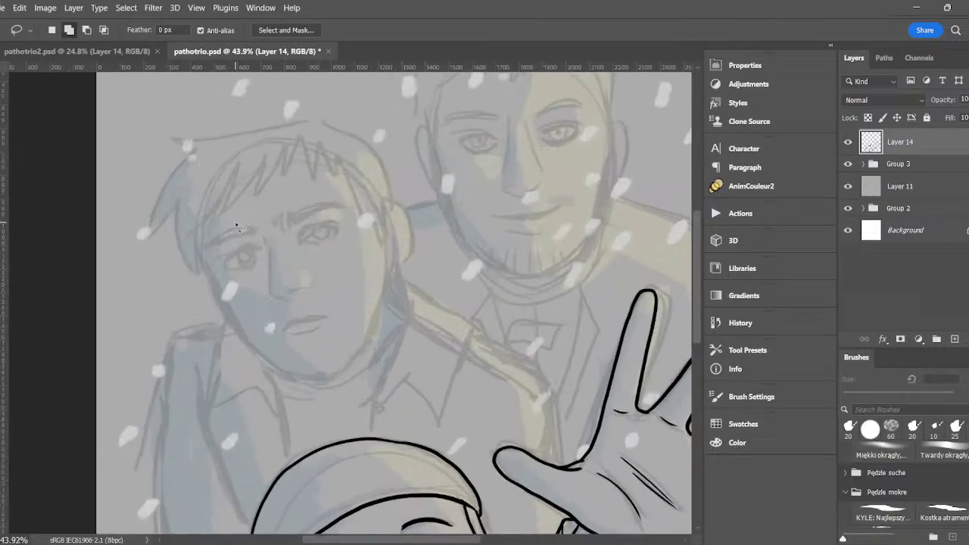
scroll(243, 221, "down", 1)
key("b")
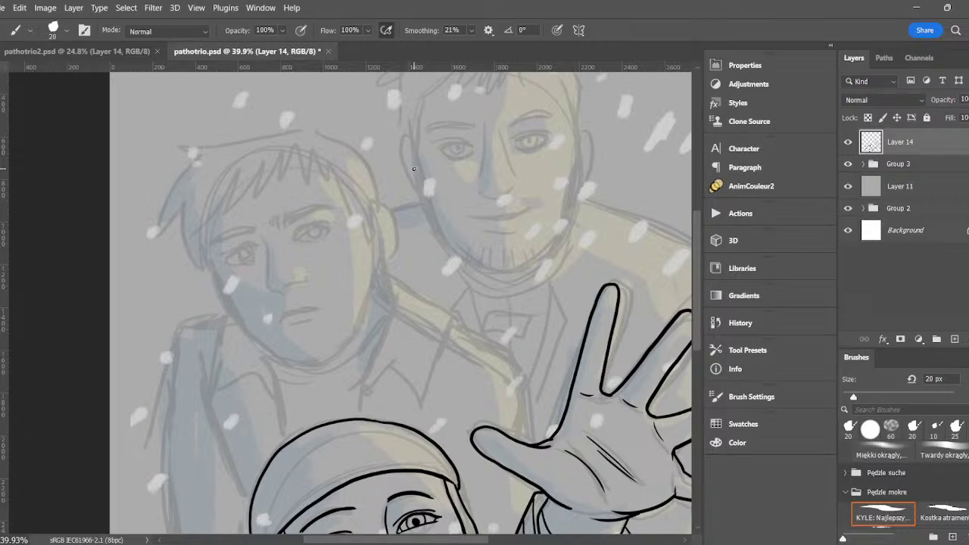
mouse_move(206, 218)
left_mouse_down()
mouse_move(222, 287)
mouse_move(280, 362)
left_mouse_up()
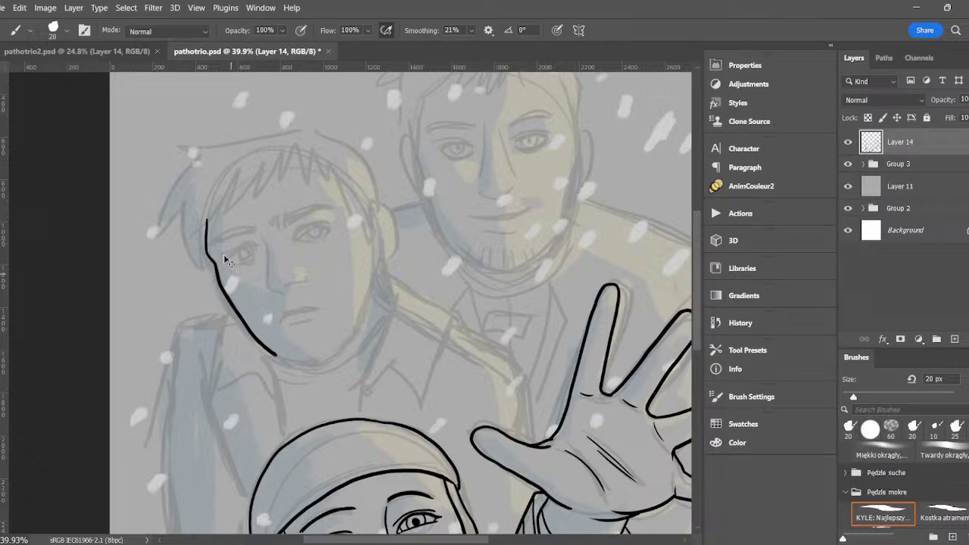
key("ctrl+z")
mouse_move(205, 220)
left_mouse_down()
mouse_move(215, 272)
mouse_move(246, 331)
mouse_move(292, 364)
mouse_move(327, 361)
mouse_move(374, 300)
mouse_move(350, 338)
mouse_move(373, 279)
mouse_move(375, 202)
mouse_move(389, 223)
mouse_move(373, 263)
left_mouse_up()
mouse_move(383, 219)
left_mouse_down()
mouse_move(374, 213)
mouse_move(377, 252)
mouse_move(381, 238)
left_mouse_up()
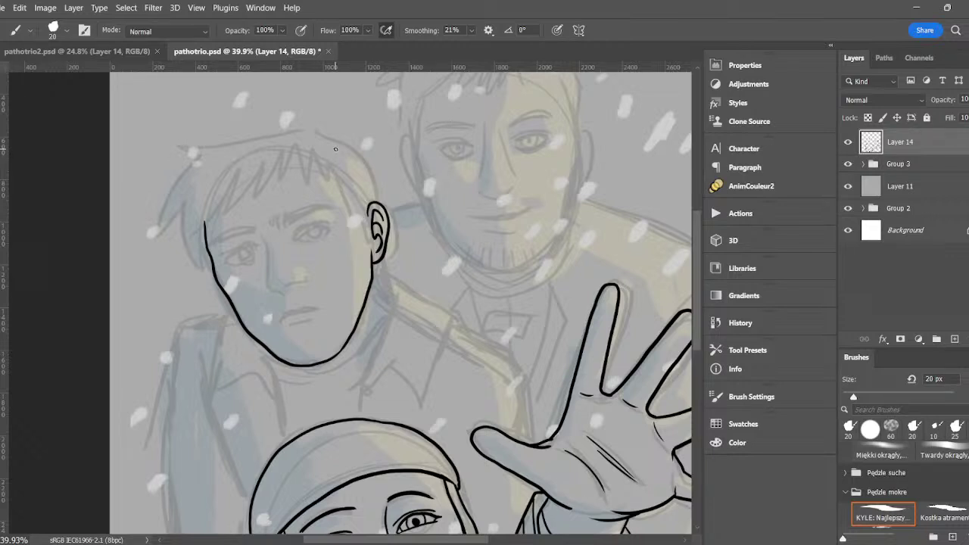
- Ink the jagged fringe and sideburn of the left man's hair over the sketch
mouse_move(206, 227)
left_mouse_down()
mouse_move(226, 206)
mouse_move(252, 200)
mouse_move(281, 167)
mouse_move(280, 186)
mouse_move(300, 156)
mouse_move(287, 194)
mouse_move(307, 164)
mouse_move(310, 190)
mouse_move(318, 162)
mouse_move(364, 246)
left_mouse_up()
key("ctrl+z")
key("ctrl+z")
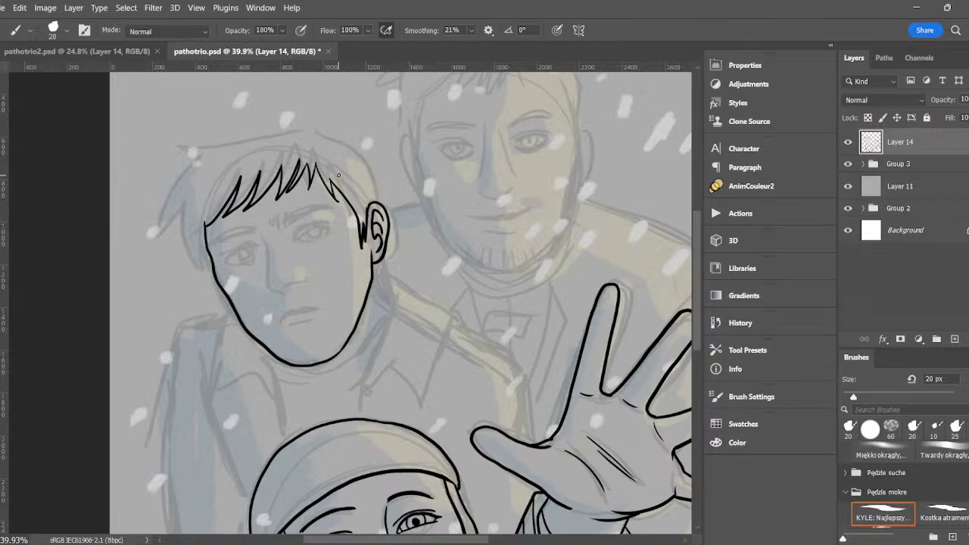
- Ink both eyes of the left man, including the irises and pupils
mouse_move(226, 259)
left_mouse_down()
mouse_move(236, 248)
mouse_move(258, 253)
mouse_move(232, 261)
mouse_move(258, 254)
mouse_move(234, 262)
mouse_move(254, 252)
mouse_move(241, 253)
left_mouse_up()
key("ctrl+z")
mouse_move(294, 239)
left_mouse_down()
mouse_move(325, 229)
mouse_move(314, 226)
mouse_move(330, 230)
mouse_move(314, 238)
mouse_move(329, 227)
mouse_move(317, 238)
mouse_move(312, 228)
mouse_move(296, 253)
left_mouse_up()
key("ctrl+z")
key("ctrl+z")
key("ctrl+z")
- Lasso the left man's eye nearest the ear and nudge it slightly up with Free Transform to X 933.50, Y 1061.50
key("l")
key("ctrl+t")
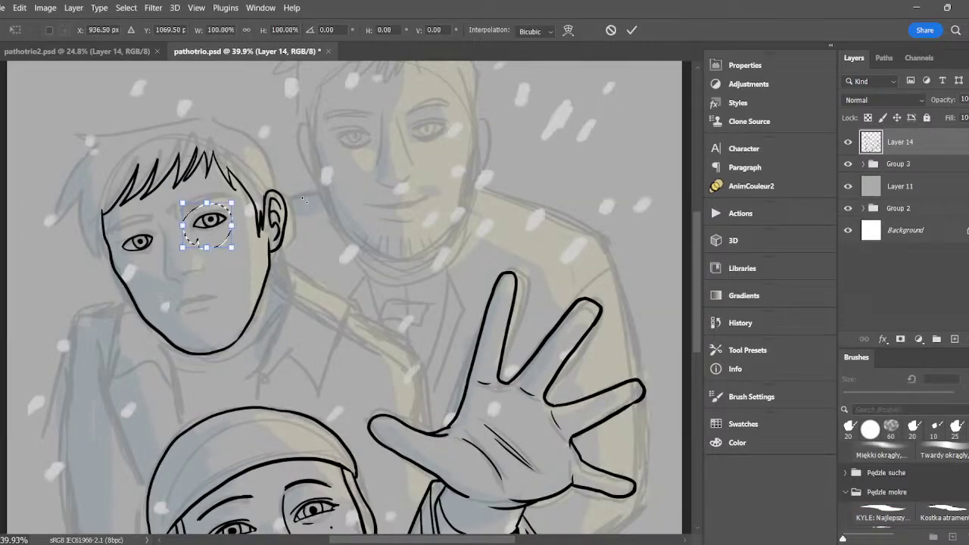
left_click_drag(452, 539, 419, 539)
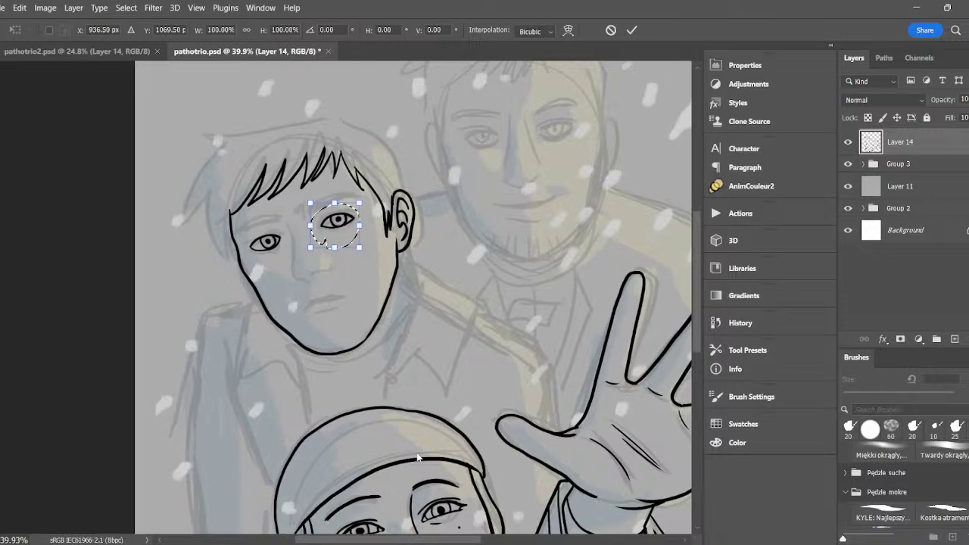
left_click_drag(337, 224, 337, 223)
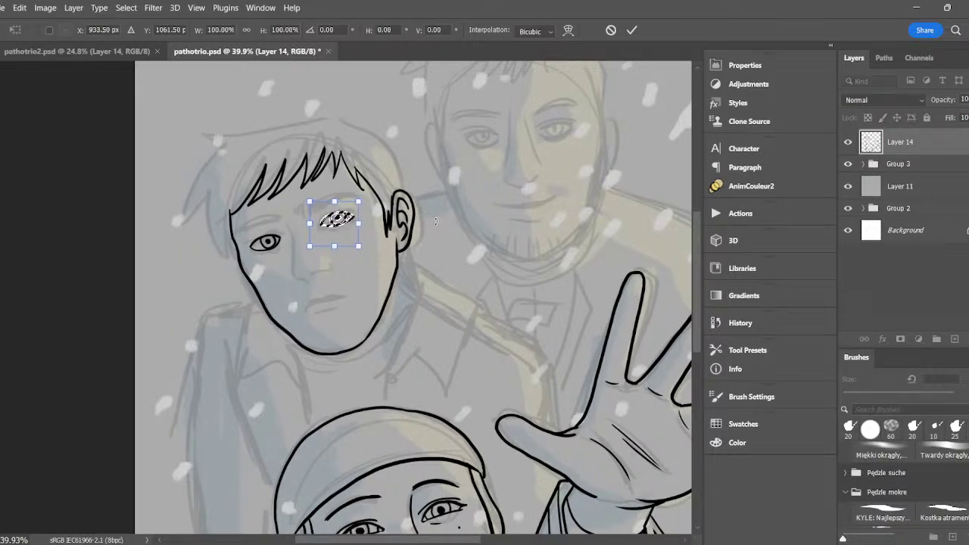
key("Return")
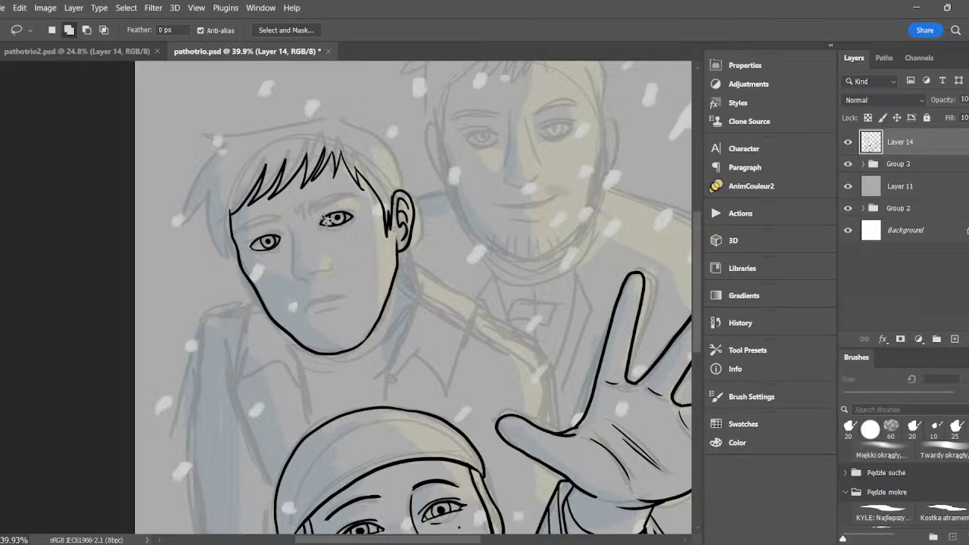
- Ink the upper eyelid lines over both of the left man's eyes
key("b")
left_click_drag(319, 221, 353, 215)
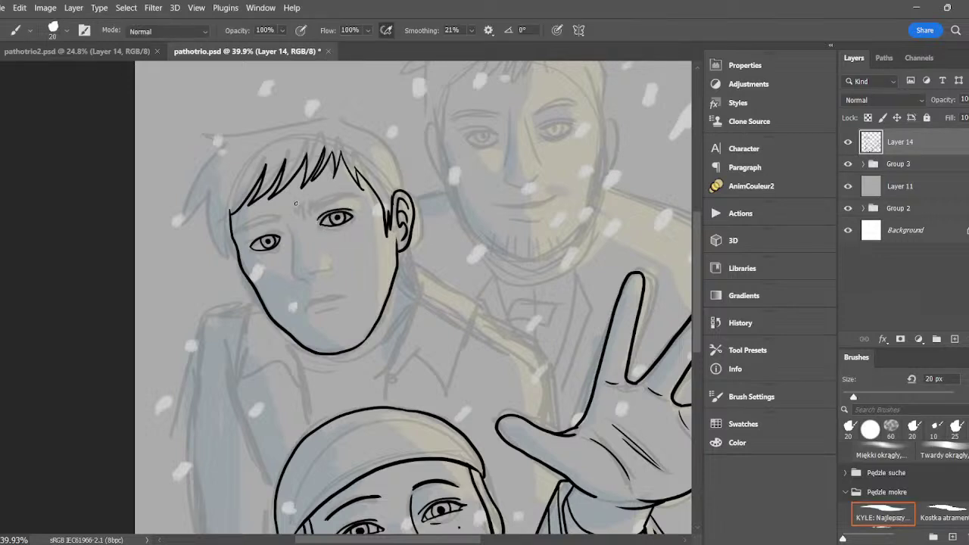
left_click_drag(248, 243, 281, 234)
- Ink the left man's nose from the bridge to the nostril, erasing and redrawing the tip
mouse_move(286, 221)
left_mouse_down()
mouse_move(294, 269)
mouse_move(306, 280)
mouse_move(329, 262)
mouse_move(318, 273)
left_mouse_up()
key("ctrl+z")
key("ctrl+z")
key("e")
left_click_drag(306, 281, 318, 266)
key("b")
left_click_drag(303, 278, 323, 268)
mouse_move(321, 274)
left_mouse_down()
mouse_move(325, 256)
mouse_move(326, 272)
mouse_move(324, 258)
mouse_move(312, 276)
left_mouse_up()
key("ctrl+z")
key("ctrl+z")
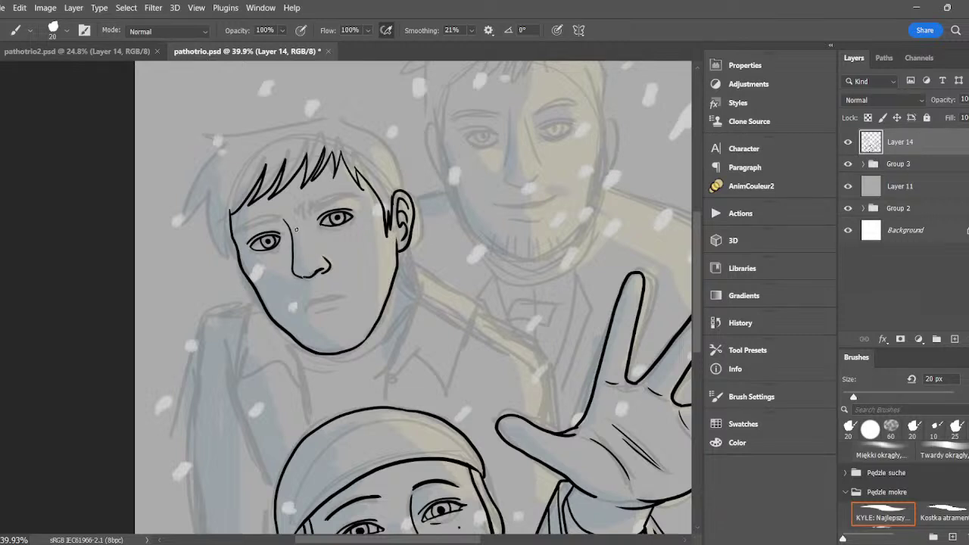
- Ink a thick dark eyebrow above the left man's eye nearest the ear
mouse_move(309, 212)
left_mouse_down()
mouse_move(356, 199)
mouse_move(324, 201)
mouse_move(342, 195)
mouse_move(332, 200)
mouse_move(364, 200)
left_mouse_up()
key("ctrl+z")
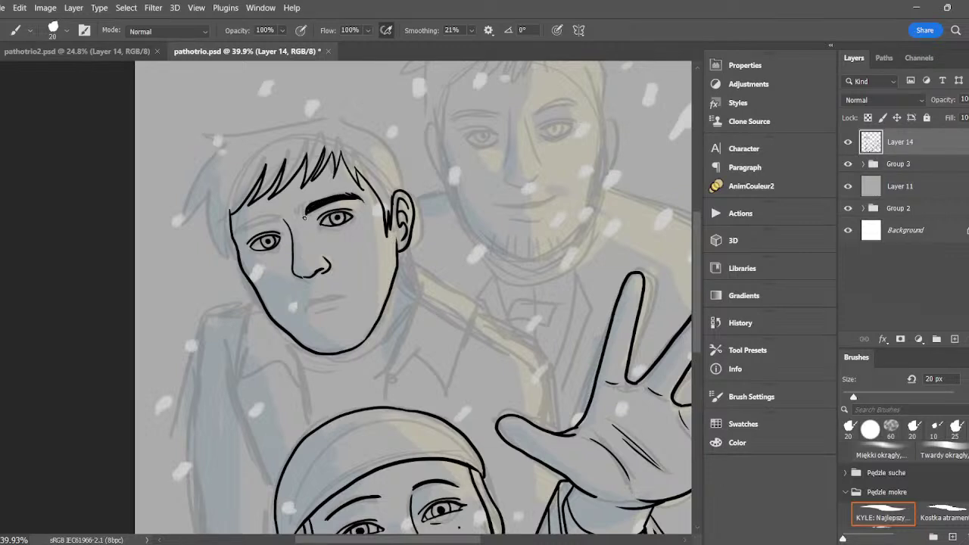
left_click_drag(306, 215, 301, 206)
- Ink the outer outline of the left man's hair, with spiky tufts at the temple and a smooth curve to the ear
mouse_move(337, 118)
left_mouse_down()
mouse_move(205, 128)
mouse_move(242, 139)
mouse_move(231, 130)
mouse_move(238, 143)
mouse_move(192, 176)
left_mouse_up()
key("ctrl+z")
mouse_move(235, 139)
left_mouse_down()
mouse_move(198, 179)
mouse_move(217, 170)
mouse_move(207, 210)
mouse_move(215, 194)
mouse_move(232, 240)
left_mouse_up()
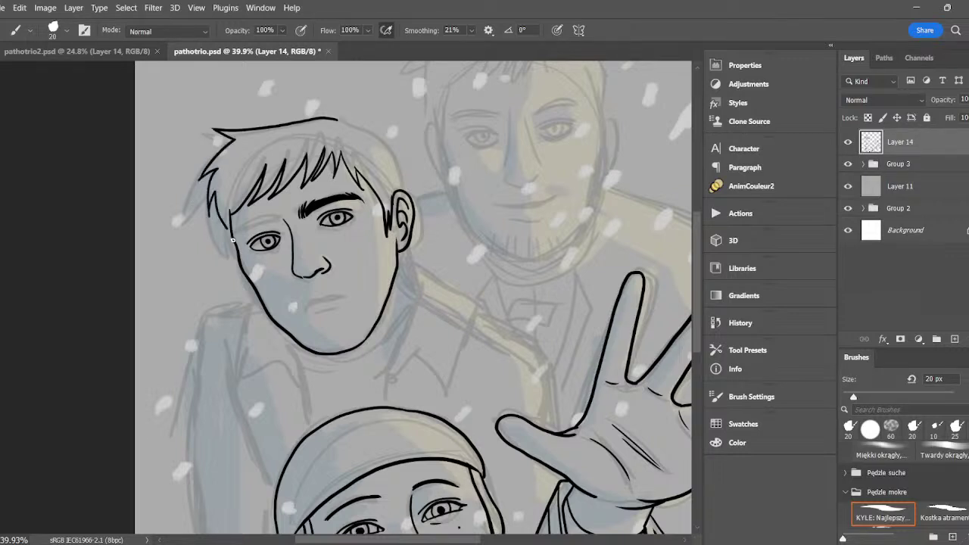
key("ctrl+z")
mouse_move(200, 179)
left_mouse_down()
mouse_move(226, 166)
mouse_move(198, 217)
mouse_move(218, 193)
mouse_move(218, 219)
left_mouse_up()
mouse_move(352, 130)
left_mouse_down()
mouse_move(384, 140)
mouse_move(399, 189)
left_mouse_up()
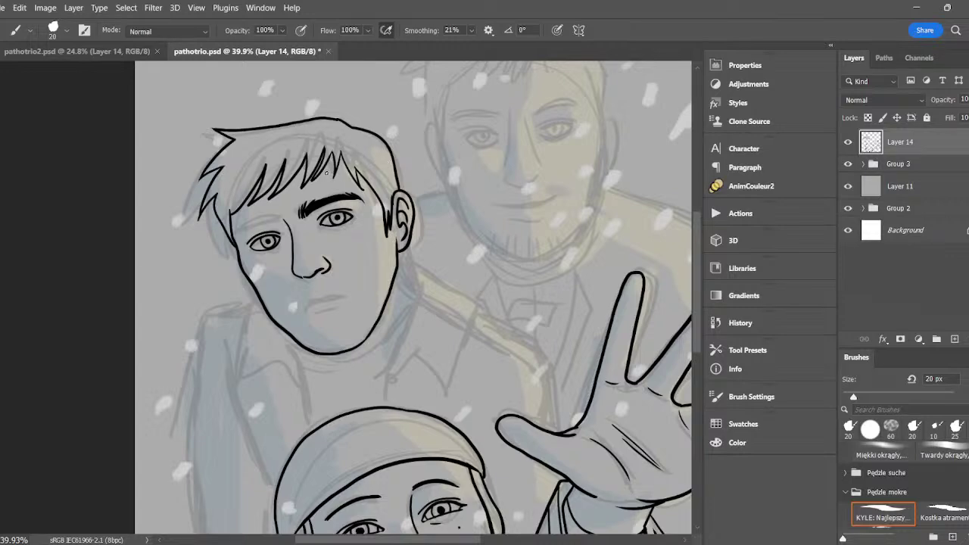
- Ink the left man's other eyebrow and his closed mouth with a short line under the lip
left_click_drag(239, 230, 280, 219)
mouse_move(302, 308)
left_mouse_down()
mouse_move(345, 296)
mouse_move(315, 303)
mouse_move(345, 298)
mouse_move(331, 313)
left_mouse_up()
key("ctrl+z")
key("ctrl+z")
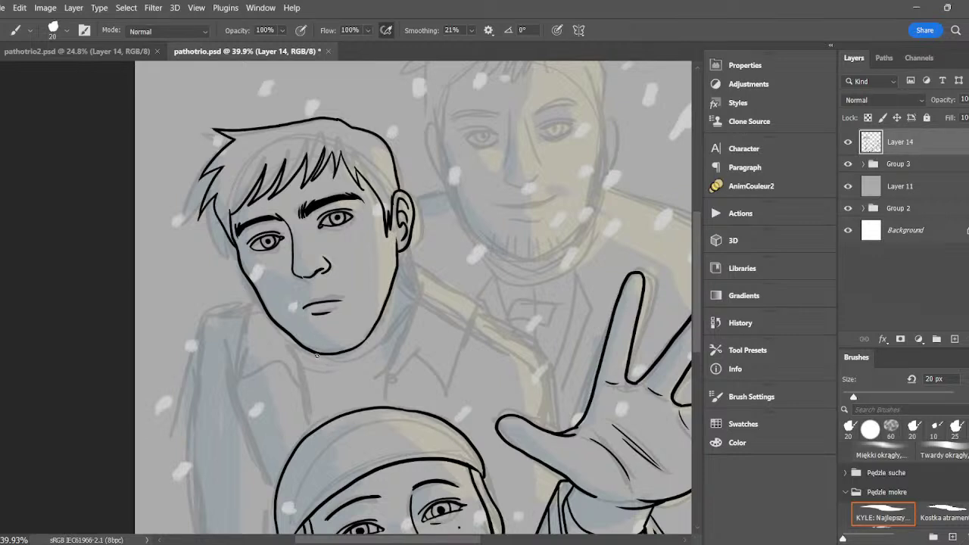
- Ink the neckwear around the left man's neck, following the jaw from chin to ear and ending in a point
mouse_move(312, 353)
left_mouse_down()
mouse_move(347, 366)
mouse_move(370, 354)
mouse_move(402, 292)
left_mouse_up()
key("ctrl+z")
mouse_move(326, 356)
left_mouse_down()
mouse_move(377, 338)
mouse_move(399, 267)
left_mouse_up()
mouse_move(305, 351)
left_mouse_down()
mouse_move(343, 378)
mouse_move(380, 352)
mouse_move(410, 310)
mouse_move(398, 269)
left_mouse_up()
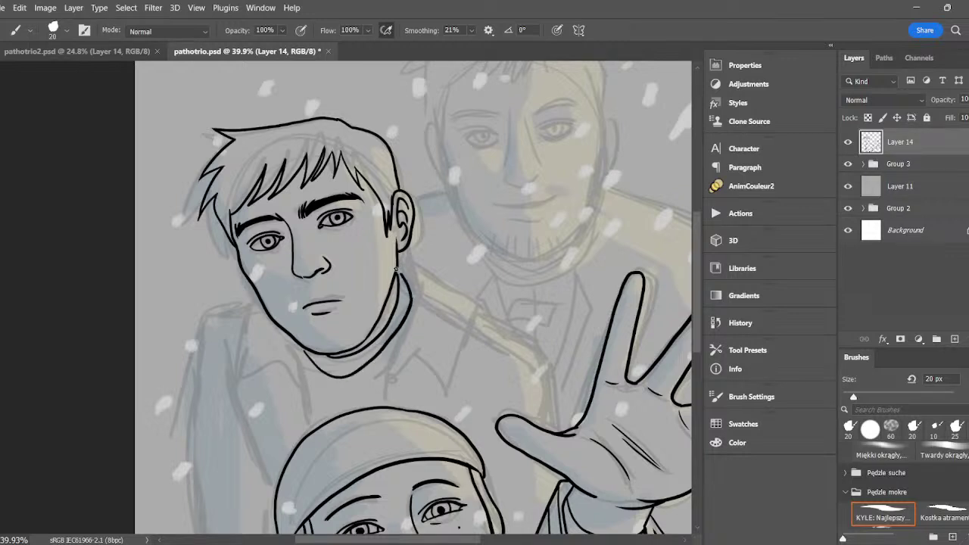
key("ctrl+z")
mouse_move(301, 348)
left_mouse_down()
mouse_move(342, 390)
mouse_move(353, 386)
mouse_move(394, 345)
mouse_move(412, 301)
mouse_move(416, 291)
mouse_move(393, 268)
left_mouse_up()
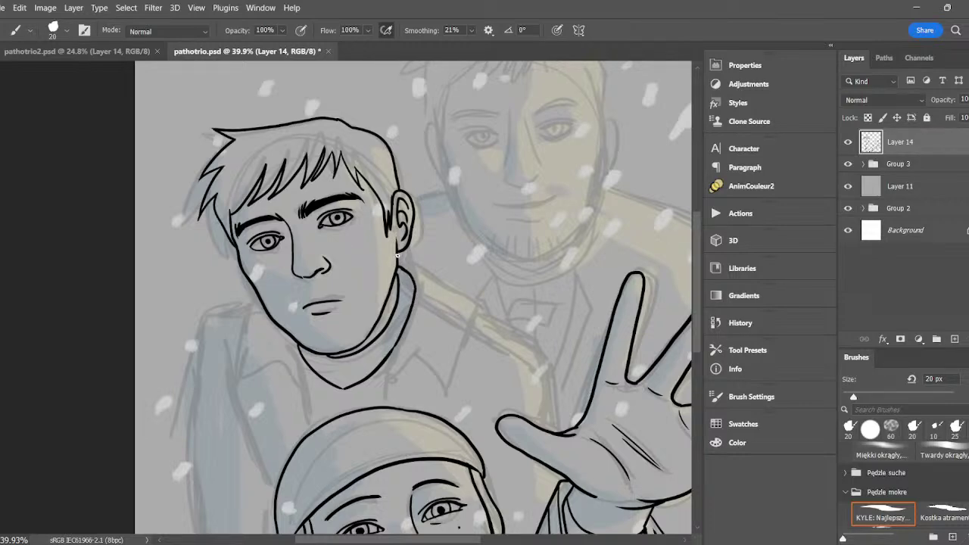
- Ink both pointed coat collar flaps and the opening edges below the left man's neck
mouse_move(396, 256)
left_mouse_down()
mouse_move(444, 274)
mouse_move(428, 266)
mouse_move(474, 308)
left_mouse_up()
key("ctrl+z")
mouse_move(431, 267)
left_mouse_down()
mouse_move(476, 308)
mouse_move(447, 395)
mouse_move(420, 351)
left_mouse_up()
key("ctrl+z")
mouse_move(474, 309)
left_mouse_down()
mouse_move(444, 394)
mouse_move(408, 347)
mouse_move(411, 359)
mouse_move(415, 351)
mouse_move(381, 378)
mouse_move(377, 402)
mouse_move(375, 373)
mouse_move(376, 405)
left_mouse_up()
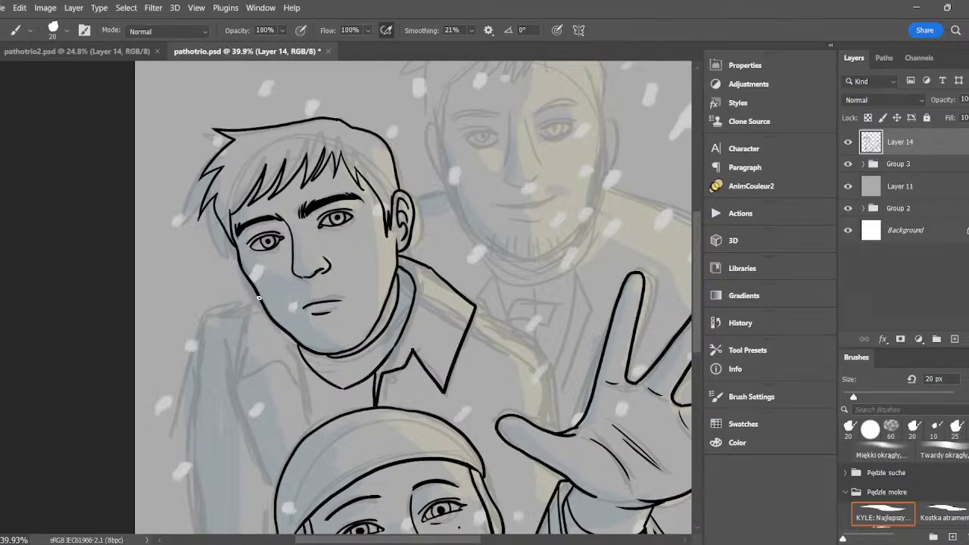
mouse_move(259, 299)
left_mouse_down()
mouse_move(241, 363)
mouse_move(245, 373)
mouse_move(276, 359)
mouse_move(291, 372)
mouse_move(305, 417)
left_mouse_up()
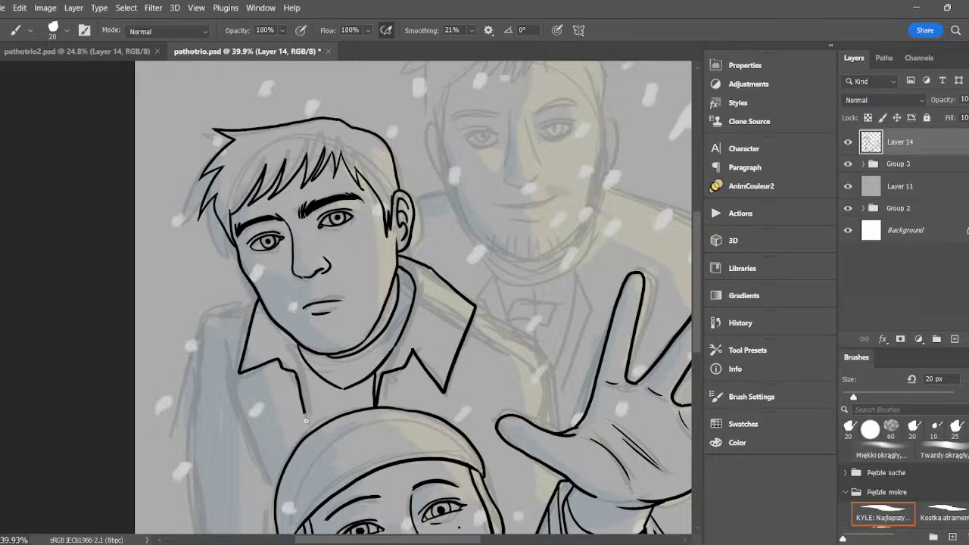
left_click_drag(300, 350, 309, 431)
- Ink the shoulders and sleeves of the left man's coat, closing the lowered sleeve at the wrist and adding its inner edge
mouse_move(257, 298)
left_mouse_down()
mouse_move(206, 311)
mouse_move(192, 350)
mouse_move(195, 518)
left_mouse_up()
mouse_move(463, 299)
left_mouse_down()
mouse_move(530, 329)
mouse_move(554, 365)
mouse_move(567, 435)
left_mouse_up()
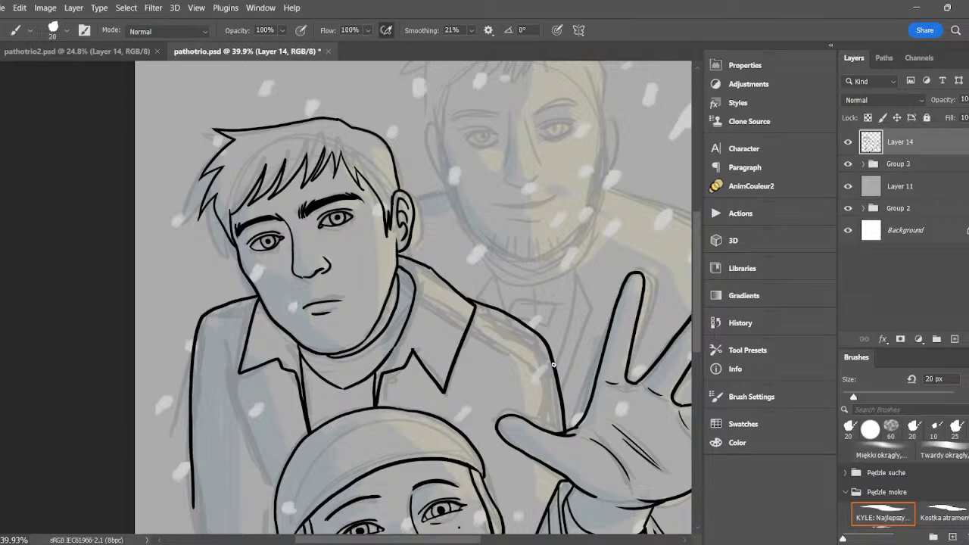
scroll(553, 365, "down", 5)
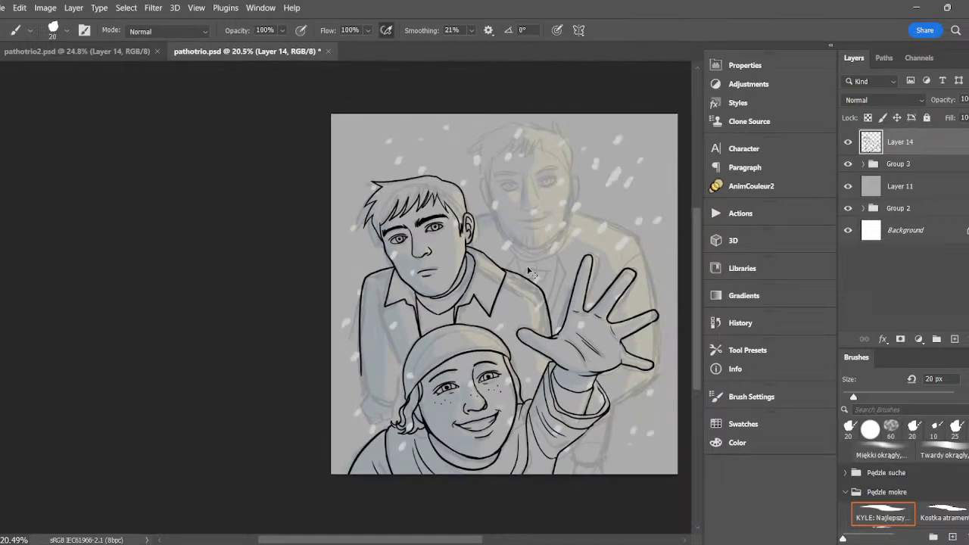
scroll(530, 272, "right", 2)
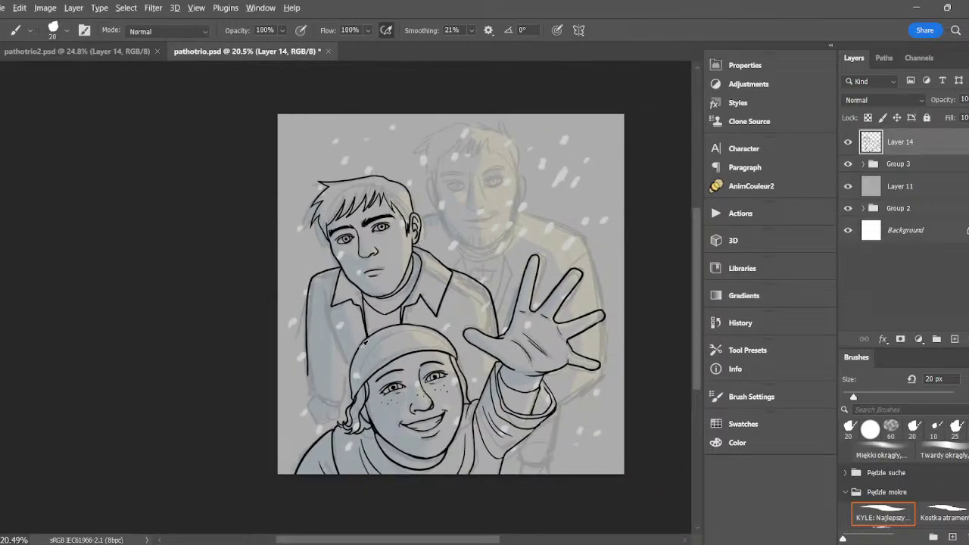
scroll(368, 346, "up", 3)
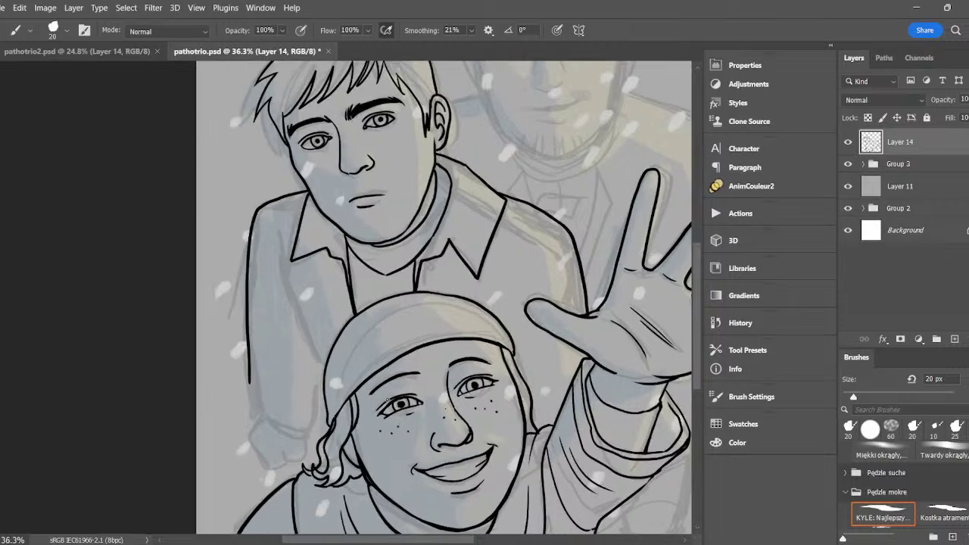
mouse_move(251, 384)
left_mouse_down()
mouse_move(261, 423)
mouse_move(300, 427)
mouse_move(310, 350)
left_mouse_up()
key("ctrl+z")
left_click_drag(299, 428, 310, 351)
mouse_move(265, 237)
left_mouse_down()
mouse_move(286, 273)
mouse_move(281, 243)
mouse_move(313, 365)
left_mouse_up()
key("ctrl+z")
left_click_drag(280, 244, 326, 399)
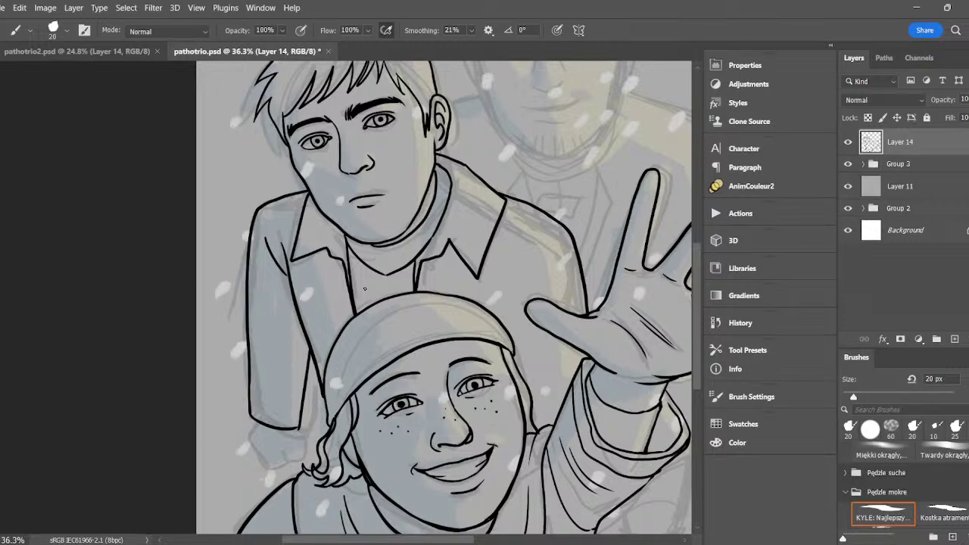
- Ink the fabric folds around the left man's neck and the small pointed shape in the coat opening
mouse_move(354, 300)
left_mouse_down()
mouse_move(390, 277)
mouse_move(405, 295)
mouse_move(368, 283)
mouse_move(387, 274)
mouse_move(407, 294)
mouse_move(381, 286)
mouse_move(398, 283)
mouse_move(388, 273)
mouse_move(399, 272)
mouse_move(424, 224)
left_mouse_up()
key("ctrl+z")
key("ctrl+z")
left_click_drag(439, 189, 412, 249)
key("ctrl+z")
key("ctrl+z")
key("ctrl+z")
mouse_move(440, 191)
left_mouse_down()
mouse_move(386, 275)
mouse_move(409, 255)
mouse_move(382, 268)
mouse_move(381, 254)
mouse_move(391, 251)
left_mouse_up()
key("ctrl+z")
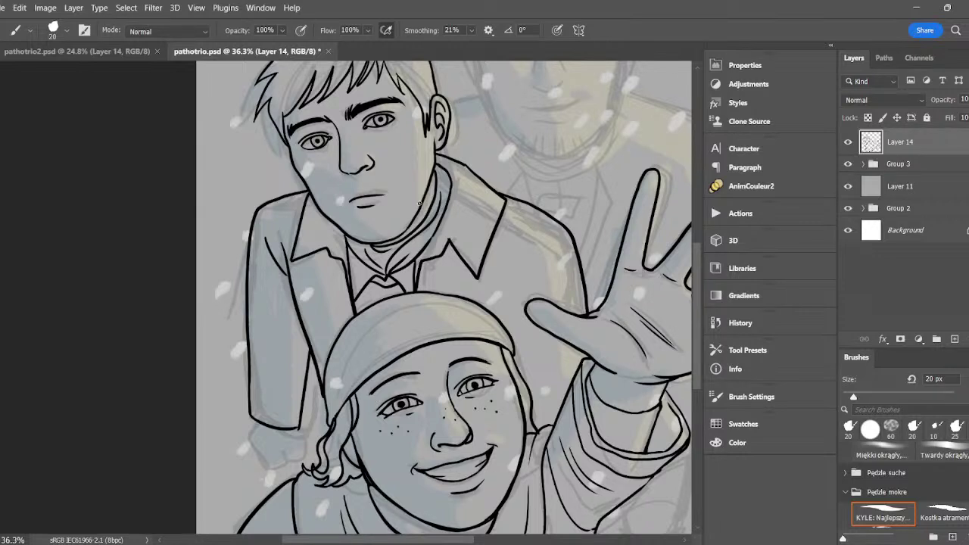
- Ink the left man's fist below the lowered sleeve and refine the sleeve's outline down to the wrist
mouse_move(257, 425)
left_mouse_down()
mouse_move(263, 457)
mouse_move(275, 456)
mouse_move(275, 443)
mouse_move(279, 457)
mouse_move(293, 449)
mouse_move(294, 426)
mouse_move(274, 446)
mouse_move(284, 458)
mouse_move(295, 428)
left_mouse_up()
key("ctrl+z")
left_click_drag(273, 457, 281, 452)
mouse_move(250, 376)
left_mouse_down()
mouse_move(242, 412)
mouse_move(292, 430)
mouse_move(307, 345)
left_mouse_up()
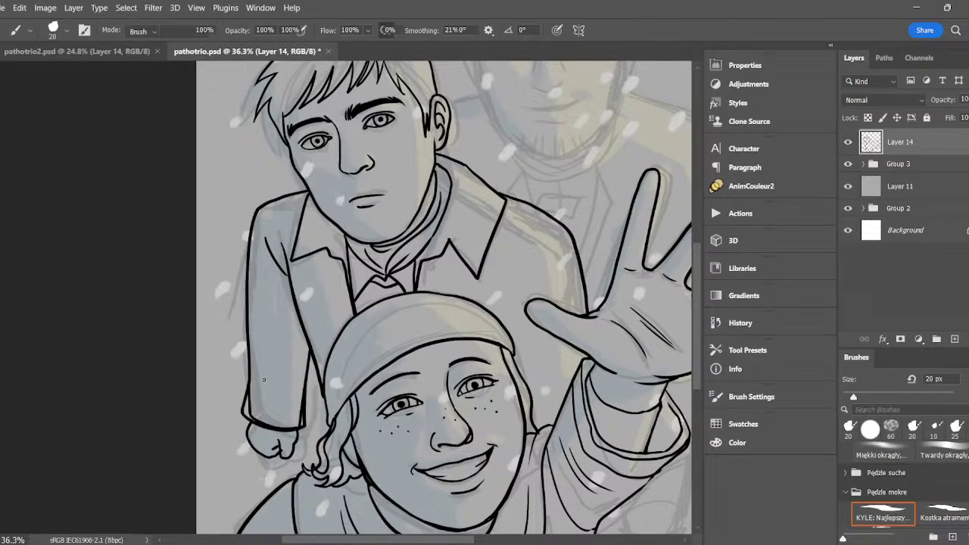
- Clean up the lower edge of the lowered sleeve with the Eraser
key("e")
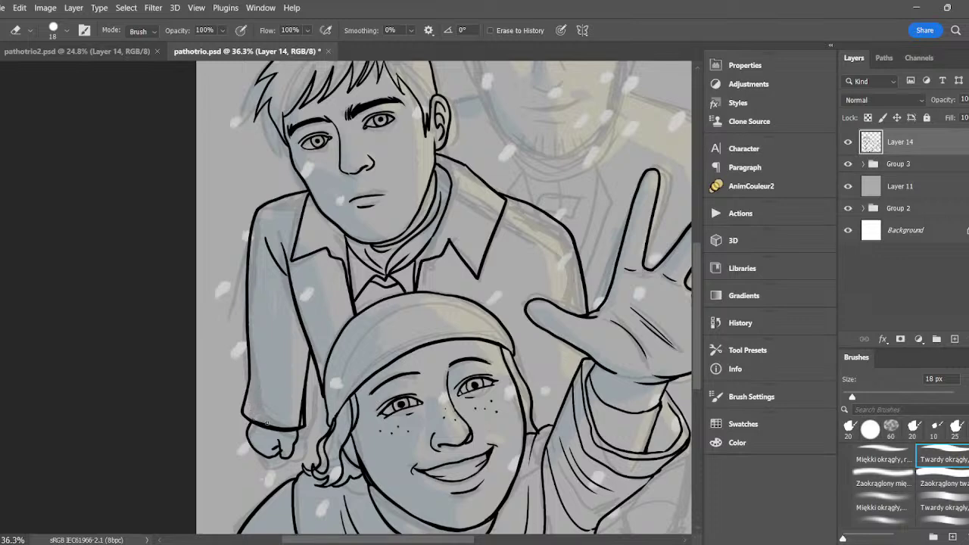
mouse_move(266, 422)
left_mouse_down()
mouse_move(300, 422)
mouse_move(300, 397)
mouse_move(300, 413)
mouse_move(298, 356)
mouse_move(277, 307)
mouse_move(258, 417)
mouse_move(250, 405)
mouse_move(267, 419)
mouse_move(245, 412)
mouse_move(276, 427)
mouse_move(250, 413)
mouse_move(289, 429)
mouse_move(257, 415)
mouse_move(300, 425)
left_mouse_up()
key("b")
key("e")
key("b")
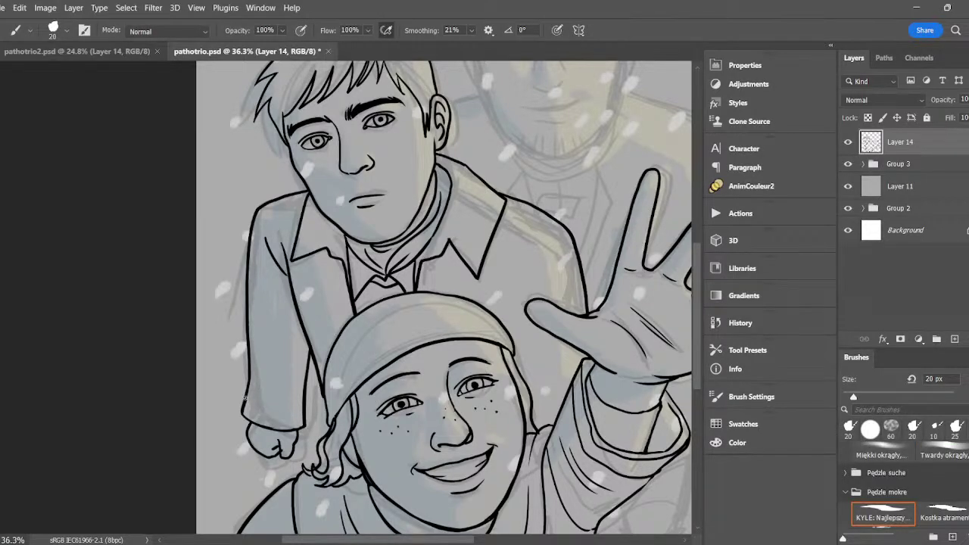
- Ink a curved hem line across the cuff of the lowered sleeve
left_click_drag(246, 400, 304, 409)
key("ctrl+z")
left_click_drag(245, 404, 301, 415)
- Ink curved stripe lines across the middle and upper part of the lowered sleeve
left_click_drag(249, 316, 310, 347)
key("ctrl+z")
left_click_drag(248, 325, 311, 343)
key("ctrl+z")
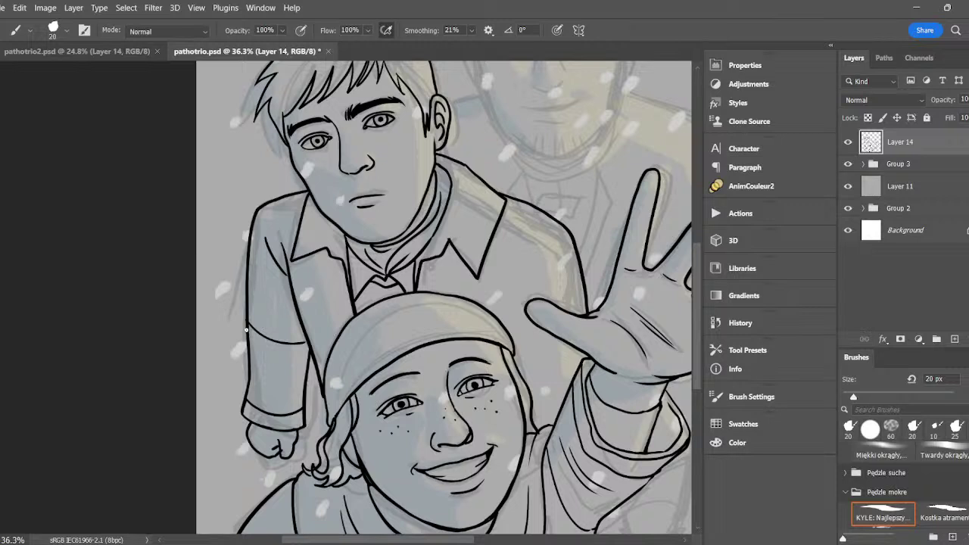
left_click_drag(246, 329, 311, 344)
left_click_drag(247, 285, 291, 300)
- Ink the curved crease and band lines on the left man's other sleeve, behind the waving hand
left_click_drag(515, 294, 573, 230)
left_click_drag(520, 362, 587, 363)
key("ctrl+z")
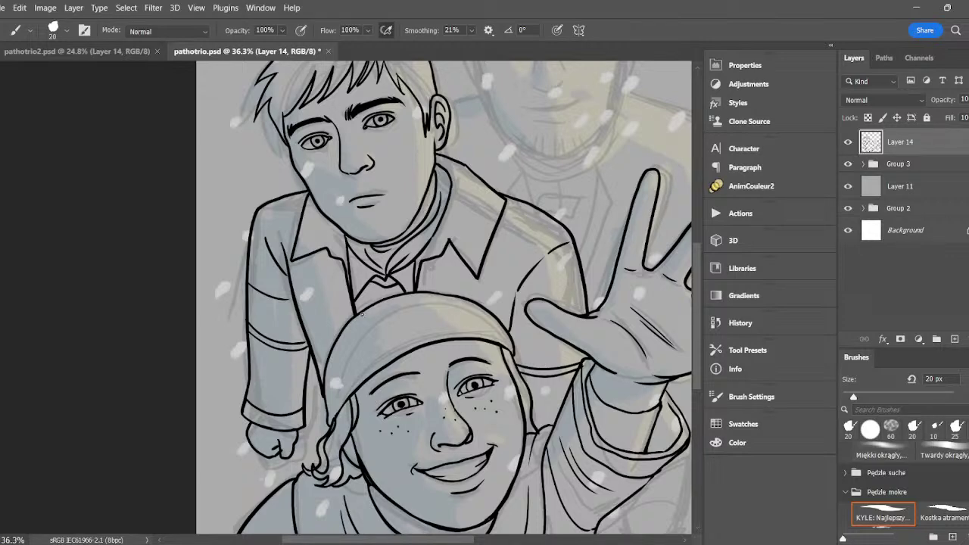
- Ink the face contour of the tall man at the back, from both temples down around the chin
scroll(365, 313, "down", 4)
scroll(388, 280, "right", 3)
scroll(413, 250, "up", 2)
scroll(429, 199, "up", 4)
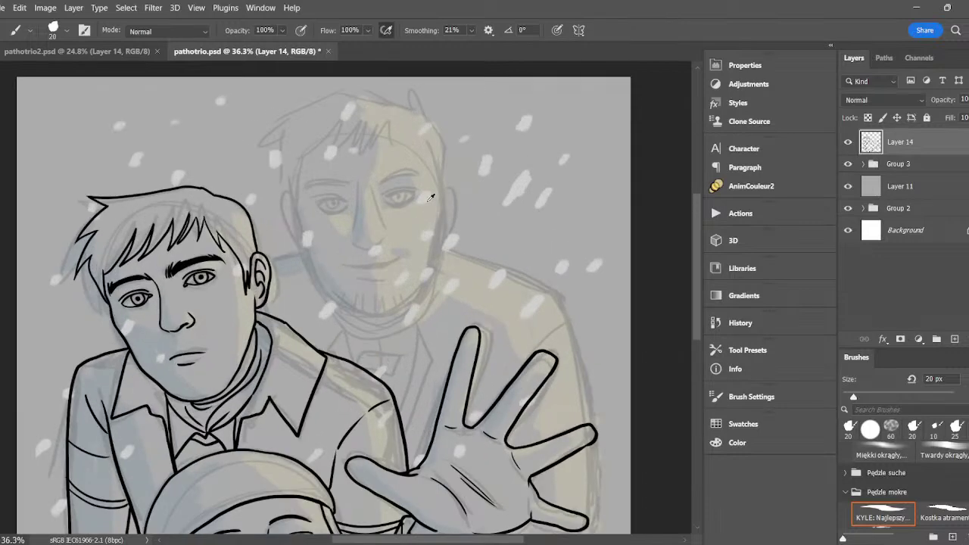
scroll(430, 198, "up", 1)
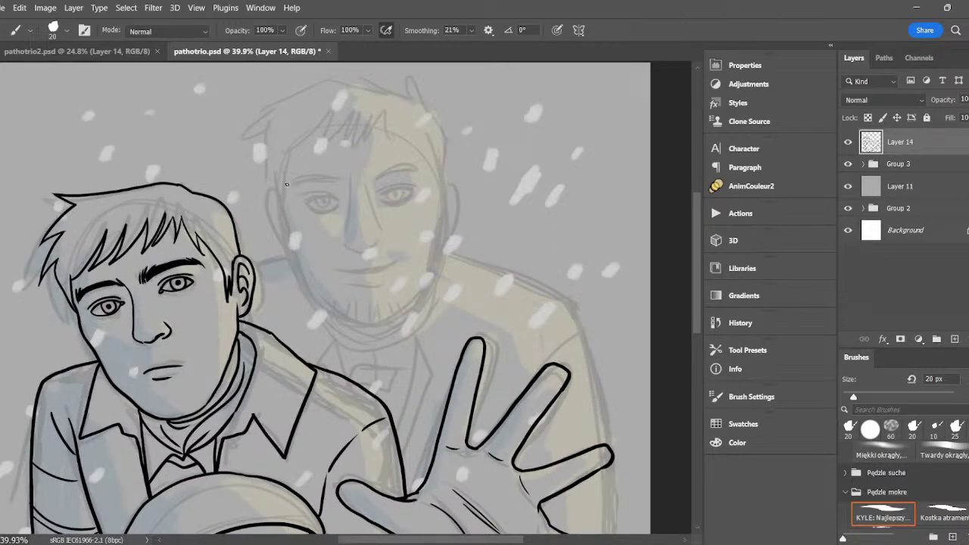
left_click_drag(284, 174, 293, 238)
key("ctrl+z")
mouse_move(284, 171)
left_mouse_down()
mouse_move(302, 280)
mouse_move(366, 328)
mouse_move(387, 310)
mouse_move(368, 328)
mouse_move(400, 321)
mouse_move(388, 326)
mouse_move(430, 280)
mouse_move(443, 179)
left_mouse_up()
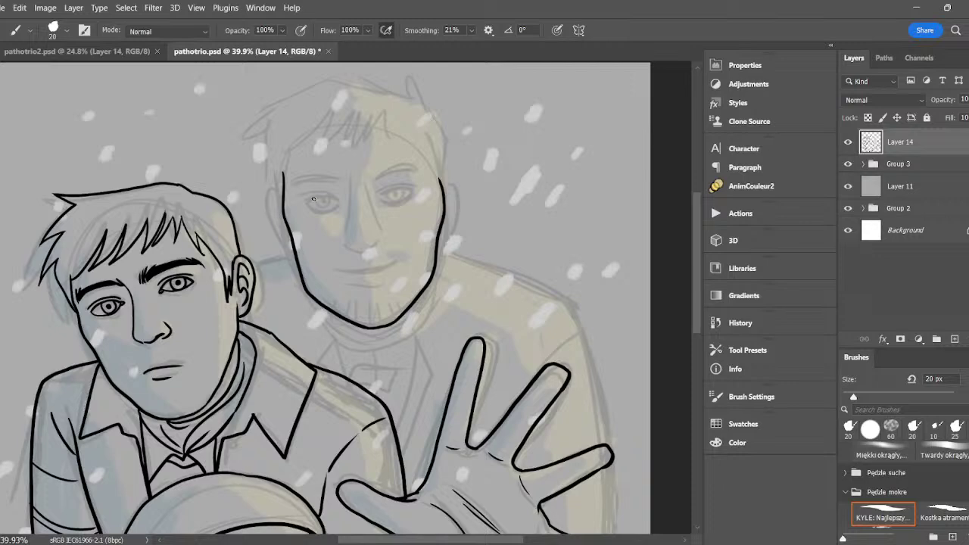
- Ink the back man's eyes and nose over the sketch, redoing strokes that miss the shape
mouse_move(303, 202)
left_mouse_down()
mouse_move(342, 206)
mouse_move(318, 206)
mouse_move(329, 204)
left_mouse_up()
key("ctrl+z")
left_click(326, 202)
mouse_move(381, 198)
left_mouse_down()
mouse_move(413, 191)
mouse_move(395, 205)
mouse_move(404, 187)
mouse_move(417, 190)
left_mouse_up()
key("ctrl+z")
key("ctrl+z")
key("ctrl+z")
key("ctrl+z")
key("ctrl+z")
key("ctrl+z")
mouse_move(299, 199)
left_mouse_down()
mouse_move(351, 202)
mouse_move(350, 250)
mouse_move(386, 241)
mouse_move(347, 249)
mouse_move(371, 252)
mouse_move(385, 237)
mouse_move(364, 252)
mouse_move(384, 242)
mouse_move(368, 181)
left_mouse_up()
key("ctrl+z")
key("ctrl+z")
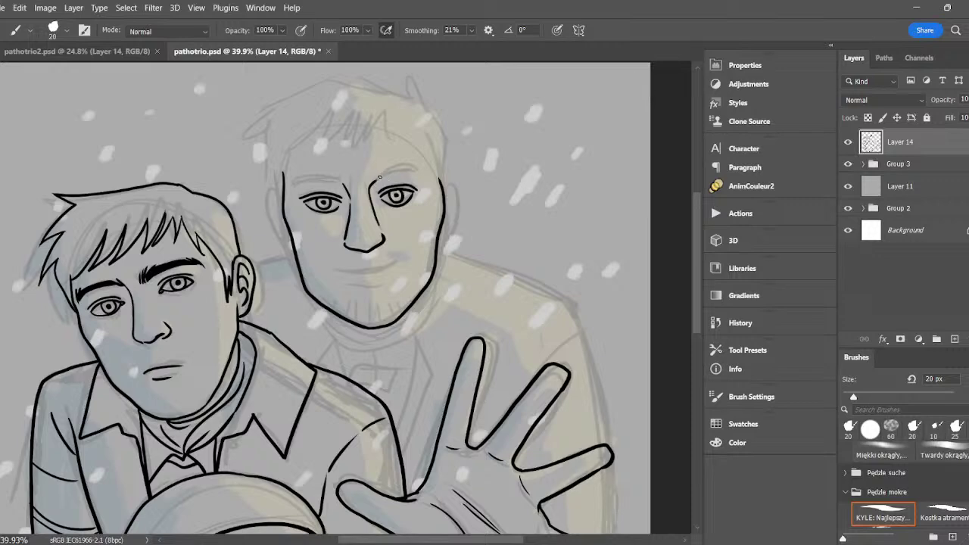
- Ink both arched eyebrows above the back man's eyes
mouse_move(377, 181)
left_mouse_down()
mouse_move(412, 176)
mouse_move(402, 171)
mouse_move(425, 182)
left_mouse_up()
key("ctrl+z")
key("ctrl+z")
mouse_move(296, 187)
left_mouse_down()
mouse_move(346, 185)
mouse_move(307, 175)
mouse_move(324, 173)
mouse_move(345, 183)
left_mouse_up()
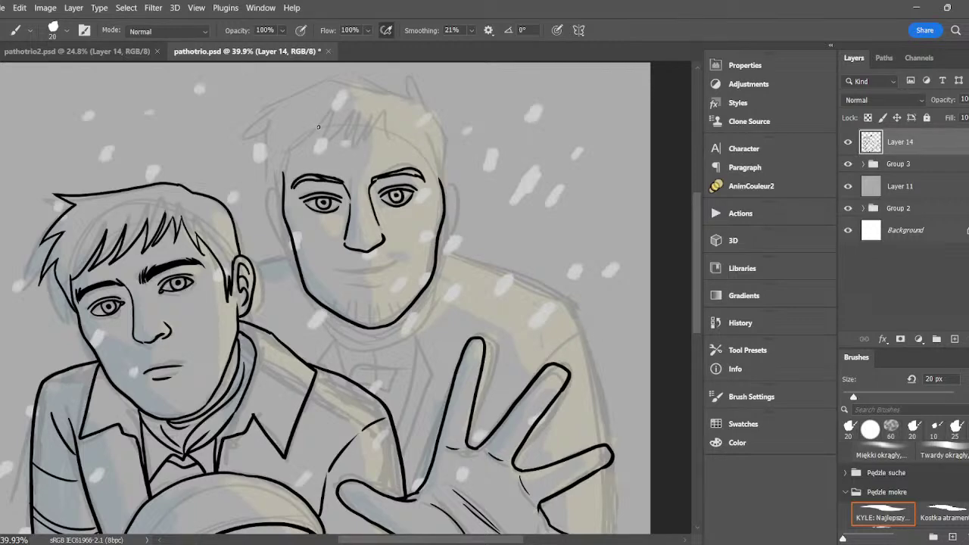
- Ink the back man's slightly smiling mouth line and the short lower-lip line, redrawing until the curves fit
left_click_drag(337, 270, 400, 263)
key("ctrl+z")
key("ctrl+z")
left_click_drag(339, 271, 403, 262)
key("ctrl+z")
left_click_drag(338, 272, 395, 261)
key("ctrl+z")
mouse_move(338, 271)
left_mouse_down()
mouse_move(399, 262)
mouse_move(389, 262)
left_mouse_up()
key("ctrl+z")
key("ctrl+z")
left_click_drag(337, 271, 398, 260)
key("ctrl+z")
left_click_drag(350, 272, 399, 262)
key("ctrl+z")
left_click_drag(335, 271, 399, 261)
mouse_move(354, 283)
left_mouse_down()
mouse_move(393, 280)
mouse_move(385, 283)
left_mouse_up()
key("ctrl+z")
- Ink short moustache strokes above the back man's mouth and a row of beard strokes along his chin
mouse_move(332, 261)
left_mouse_down()
mouse_move(327, 267)
mouse_move(406, 251)
left_mouse_up()
left_click_drag(343, 302, 343, 321)
left_click_drag(350, 309, 361, 325)
left_click_drag(371, 322, 369, 327)
left_click_drag(376, 313, 381, 331)
mouse_move(388, 310)
left_mouse_down()
mouse_move(384, 323)
mouse_move(394, 318)
left_mouse_up()
mouse_move(400, 305)
left_mouse_down()
mouse_move(392, 317)
mouse_move(398, 312)
left_mouse_up()
left_click_drag(412, 298, 405, 310)
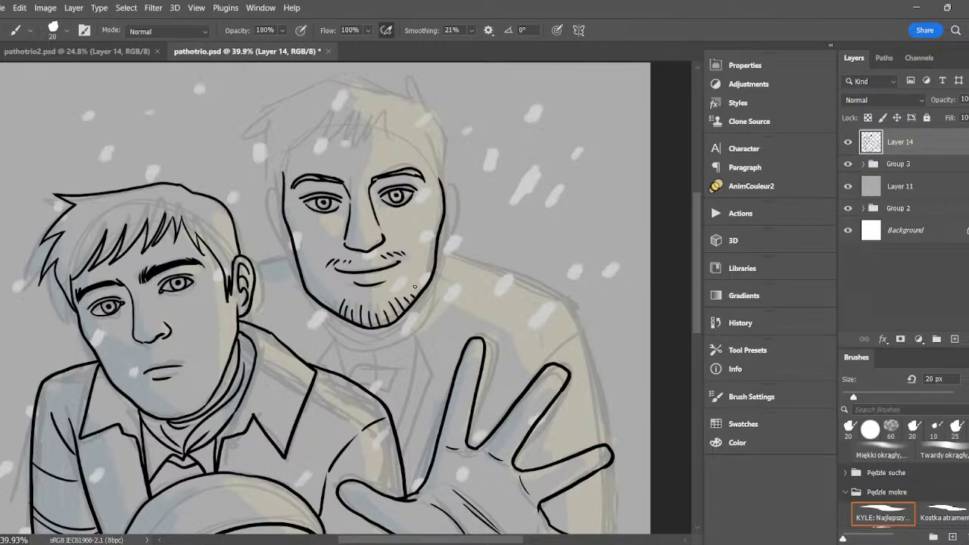
- Ink both of the back man's ears with their inner fold lines
mouse_move(282, 197)
left_mouse_down()
mouse_move(272, 191)
mouse_move(273, 225)
mouse_move(295, 251)
left_mouse_up()
left_click_drag(270, 203, 293, 242)
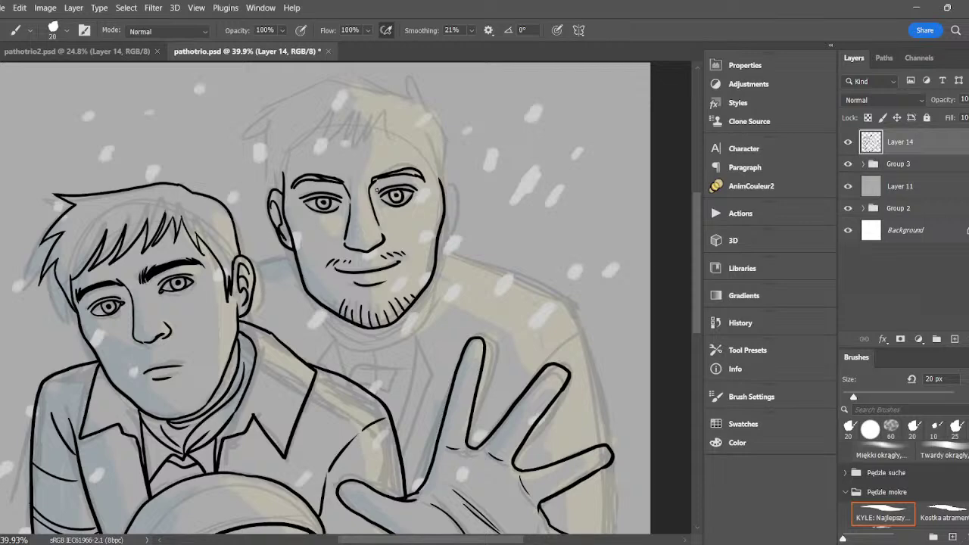
mouse_move(443, 182)
left_mouse_down()
mouse_move(453, 189)
mouse_move(440, 245)
mouse_move(452, 206)
left_mouse_up()
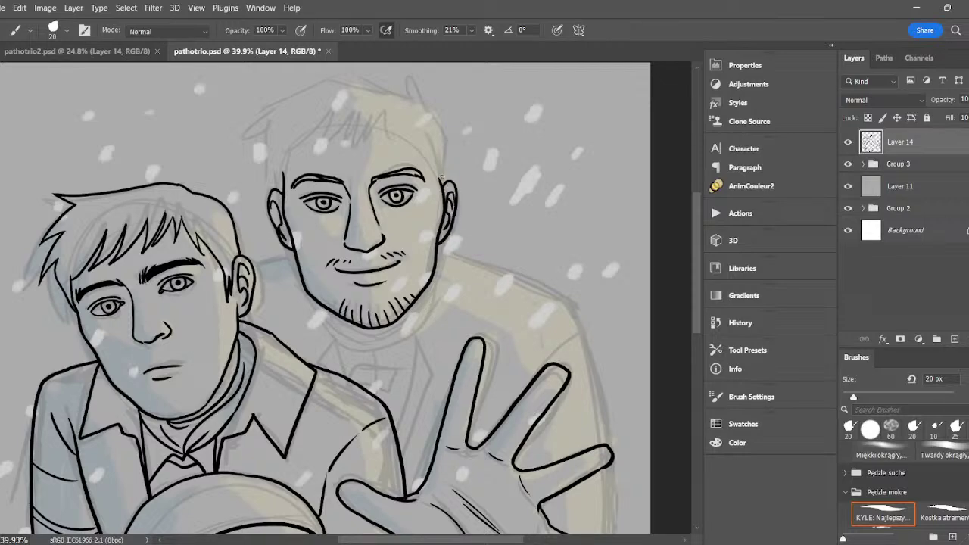
- Ink the back man's jagged fringe across the forehead from temple to temple
mouse_move(284, 172)
left_mouse_down()
mouse_move(329, 111)
mouse_move(317, 142)
mouse_move(343, 115)
mouse_move(332, 152)
mouse_move(358, 112)
mouse_move(353, 152)
mouse_move(381, 101)
mouse_move(358, 150)
mouse_move(387, 96)
mouse_move(383, 132)
mouse_move(371, 135)
mouse_move(380, 119)
mouse_move(383, 143)
mouse_move(390, 115)
mouse_move(389, 142)
mouse_move(401, 105)
mouse_move(434, 174)
left_mouse_up()
mouse_move(293, 148)
left_mouse_down()
mouse_move(309, 119)
mouse_move(315, 135)
mouse_move(281, 150)
left_mouse_up()
key("ctrl+z")
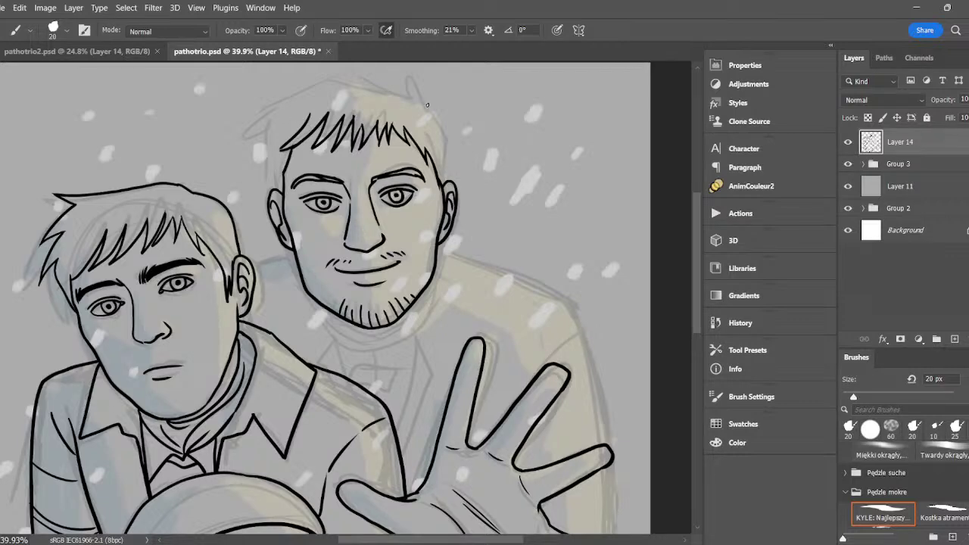
- Ink the outer outline of the back man's hair over the crown and down to both ears
left_click_drag(391, 89, 439, 123)
key("ctrl+z")
mouse_move(389, 87)
left_mouse_down()
mouse_move(445, 122)
mouse_move(434, 118)
mouse_move(451, 178)
left_mouse_up()
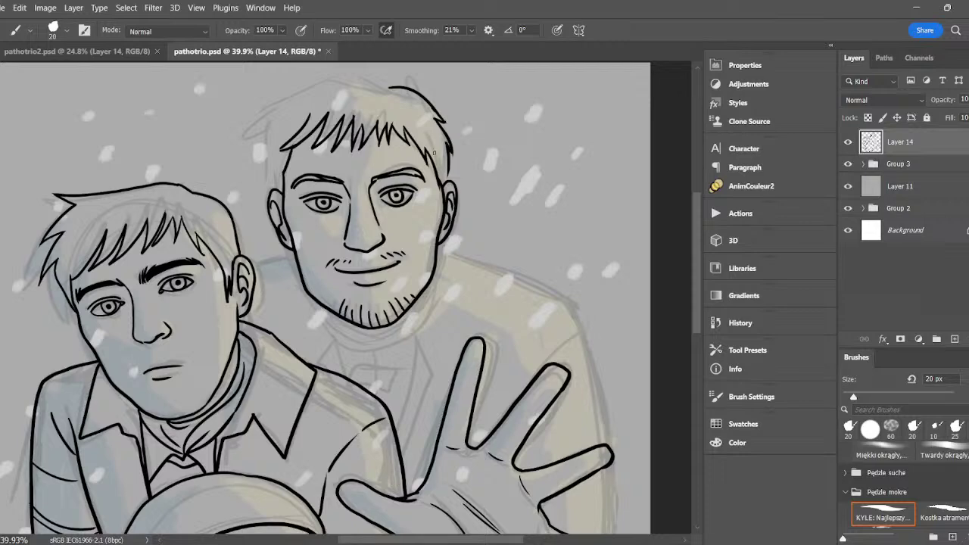
mouse_move(389, 88)
left_mouse_down()
mouse_move(352, 77)
mouse_move(373, 87)
mouse_move(332, 83)
mouse_move(258, 99)
mouse_move(286, 110)
mouse_move(251, 148)
mouse_move(271, 191)
left_mouse_up()
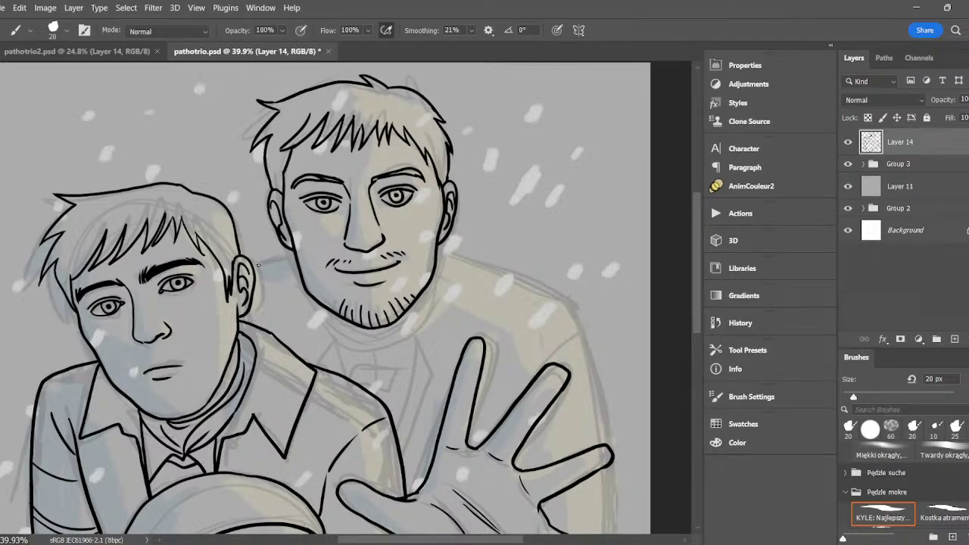
- Ink the back man's shoulder lines and the neckline curving beneath his jaw
mouse_move(252, 264)
left_mouse_down()
mouse_move(292, 250)
mouse_move(299, 231)
mouse_move(324, 302)
mouse_move(295, 270)
mouse_move(303, 306)
mouse_move(357, 337)
mouse_move(384, 340)
left_mouse_up()
key("ctrl+z")
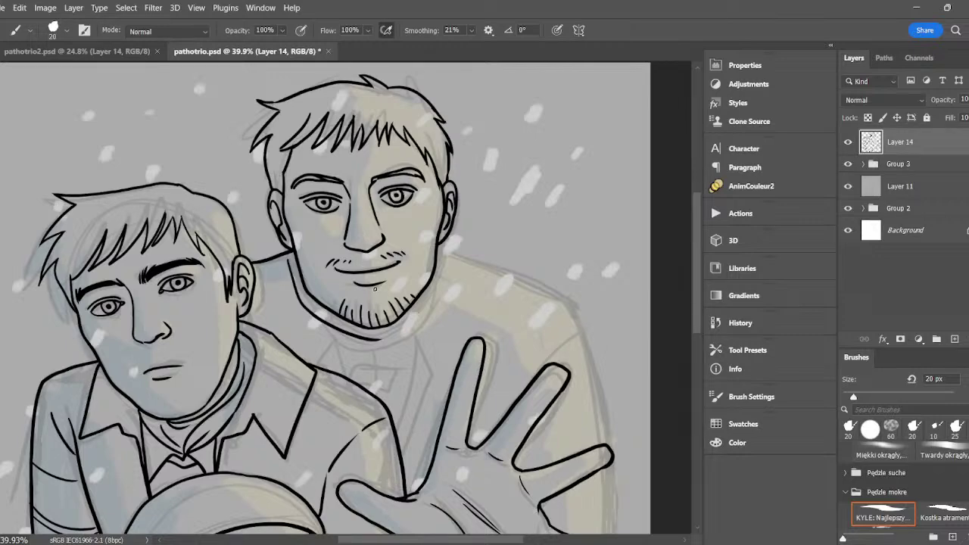
mouse_move(380, 339)
left_mouse_down()
mouse_move(436, 296)
mouse_move(444, 230)
mouse_move(539, 285)
mouse_move(585, 362)
left_mouse_up()
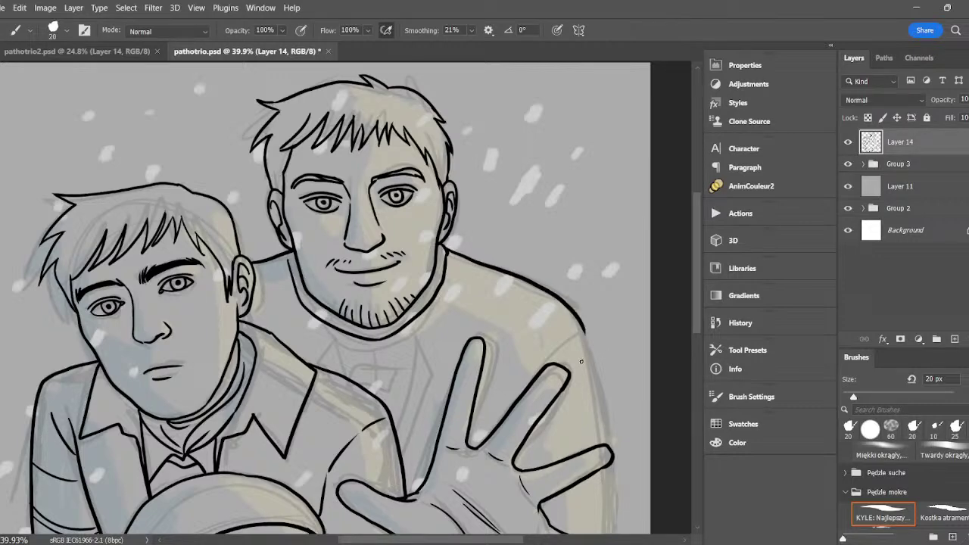
- Rework small strokes in the back man's eyes, undoing those that do not fit
scroll(409, 318, "down", 2)
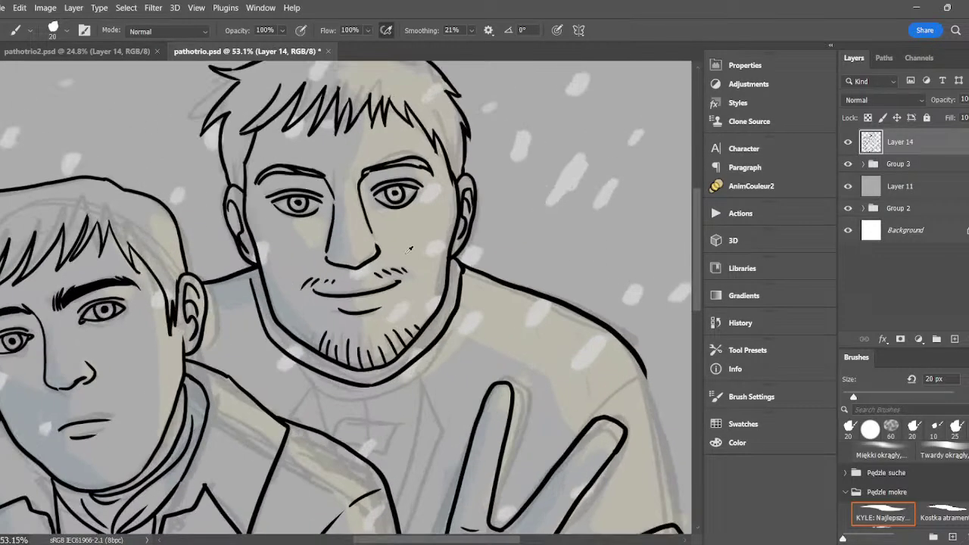
scroll(409, 257, "up", 3)
left_click_drag(318, 202, 328, 207)
key("ctrl+z")
mouse_move(372, 197)
left_mouse_down()
mouse_move(421, 193)
mouse_move(407, 186)
left_mouse_up()
key("ctrl+z")
key("ctrl+z")
key("ctrl+z")
key("ctrl+z")
left_click_drag(396, 197, 395, 190)
- Ink the outer outline of the back man's bent arm from the shoulder around the elbow to the cuff
scroll(418, 192, "down", 3)
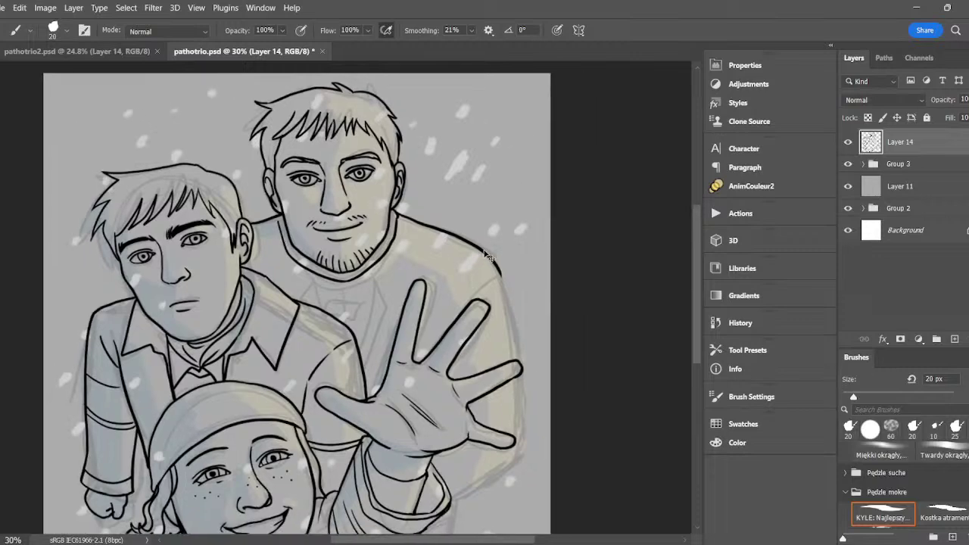
scroll(488, 255, "down", 3)
scroll(488, 256, "right", 2)
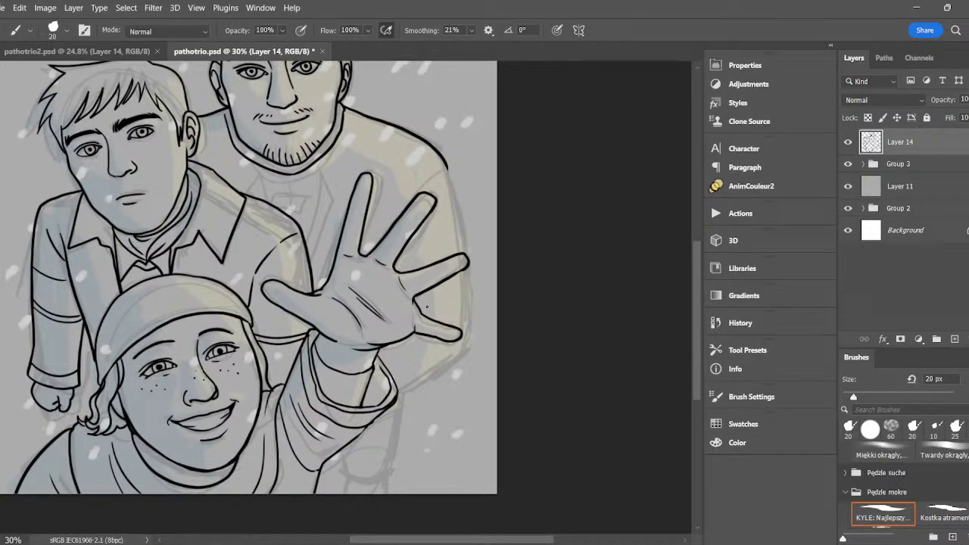
scroll(482, 284, "up", 1)
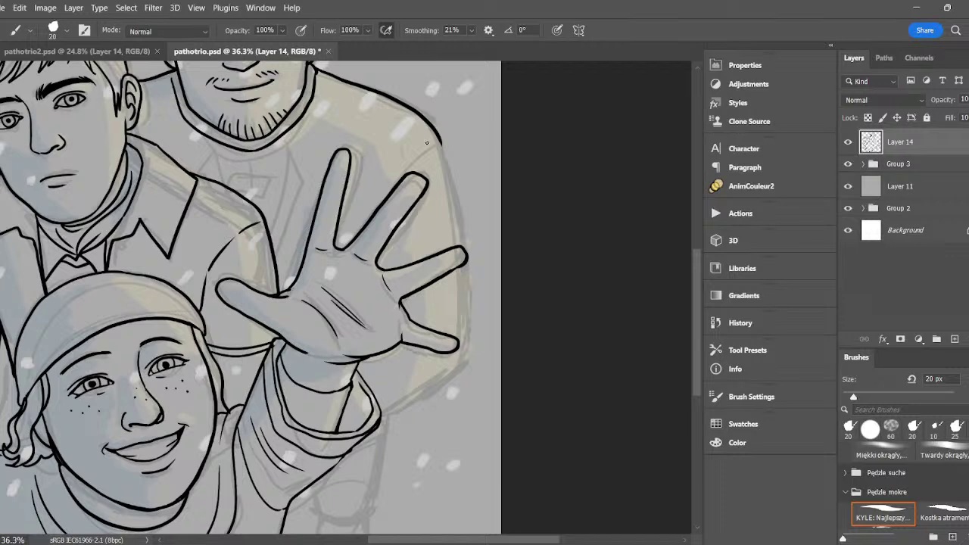
mouse_move(440, 139)
left_mouse_down()
mouse_move(464, 248)
mouse_move(470, 359)
left_mouse_up()
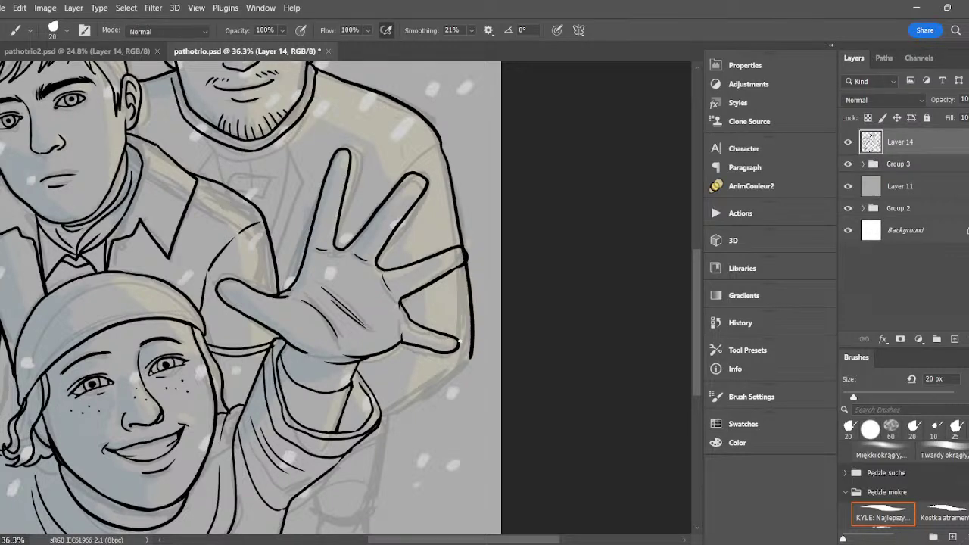
key("ctrl+z")
mouse_move(441, 149)
left_mouse_down()
mouse_move(460, 195)
mouse_move(474, 311)
mouse_move(437, 388)
mouse_move(385, 396)
mouse_move(370, 513)
mouse_move(322, 516)
left_mouse_up()
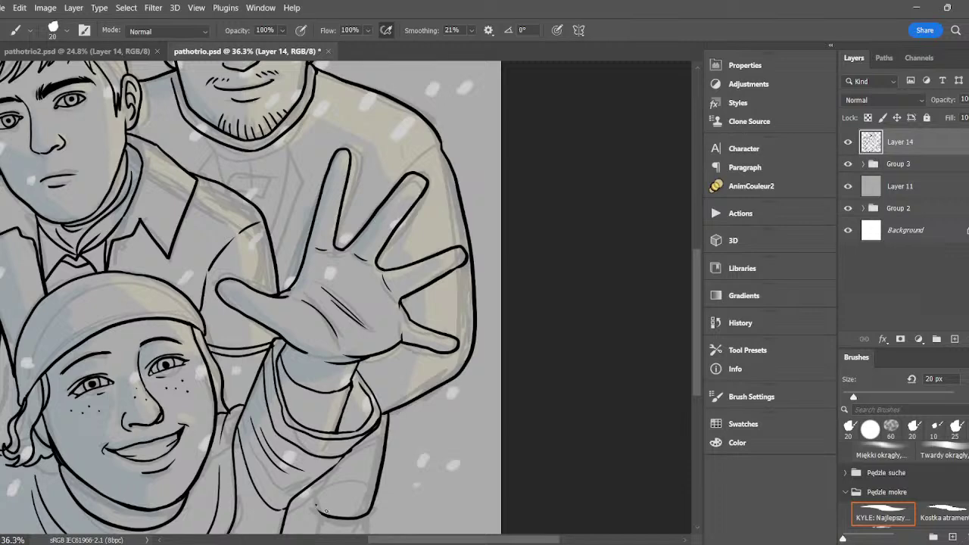
- Trim the end of the cuff line with the Eraser and ink the cuff's inner edge and curved upper band
key("e")
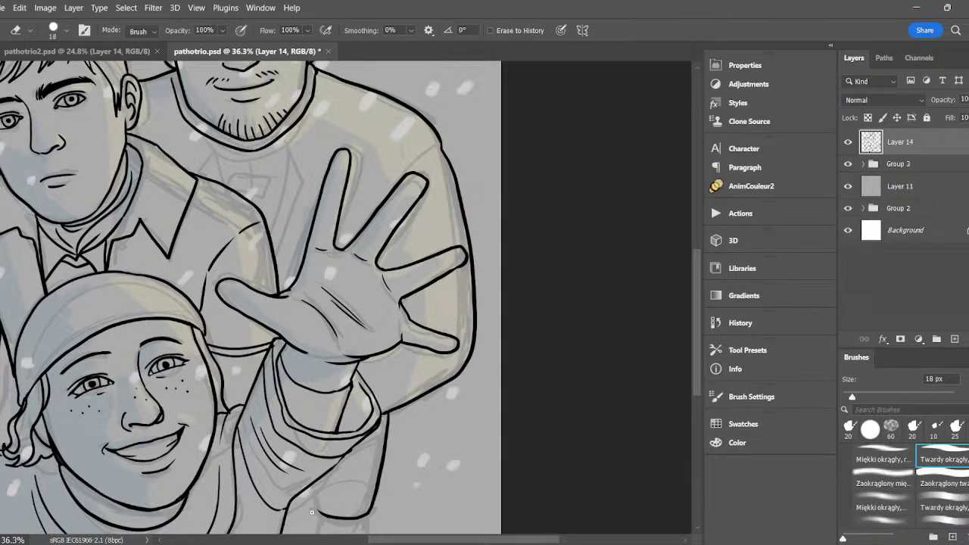
left_click_drag(311, 513, 323, 518)
key("b")
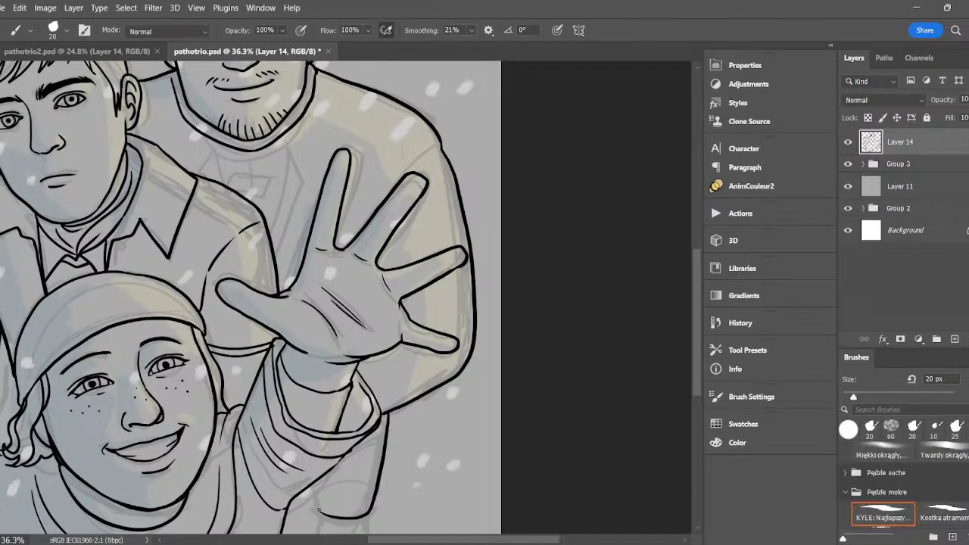
mouse_move(318, 508)
left_mouse_down()
mouse_move(317, 478)
mouse_move(348, 501)
mouse_move(381, 483)
left_mouse_up()
key("ctrl+z")
key("e")
key("b")
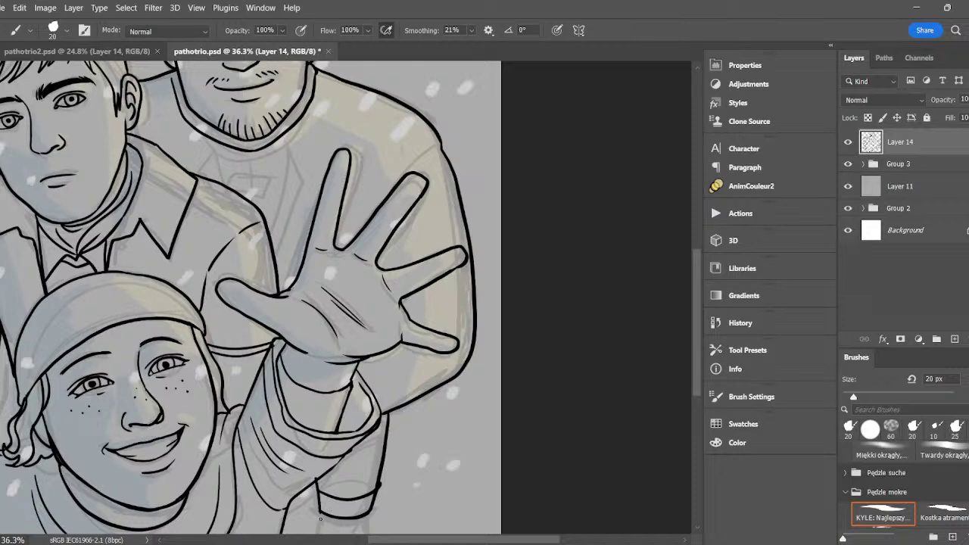
- Ink the crossed lines below the back man's cuff and erase the stroke overshooting the cuff's edge
scroll(320, 519, "down", 3)
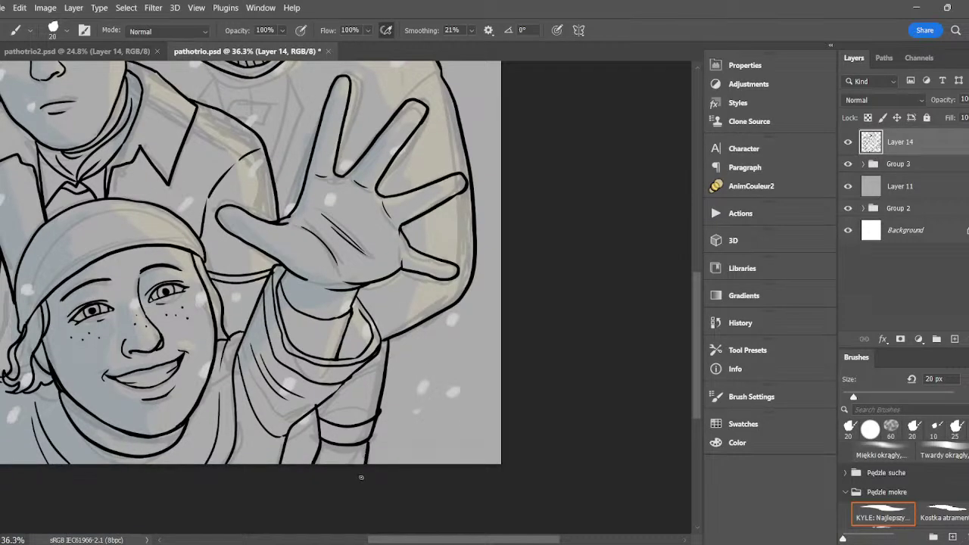
mouse_move(328, 447)
left_mouse_down()
mouse_move(346, 461)
mouse_move(349, 446)
left_mouse_up()
key("e")
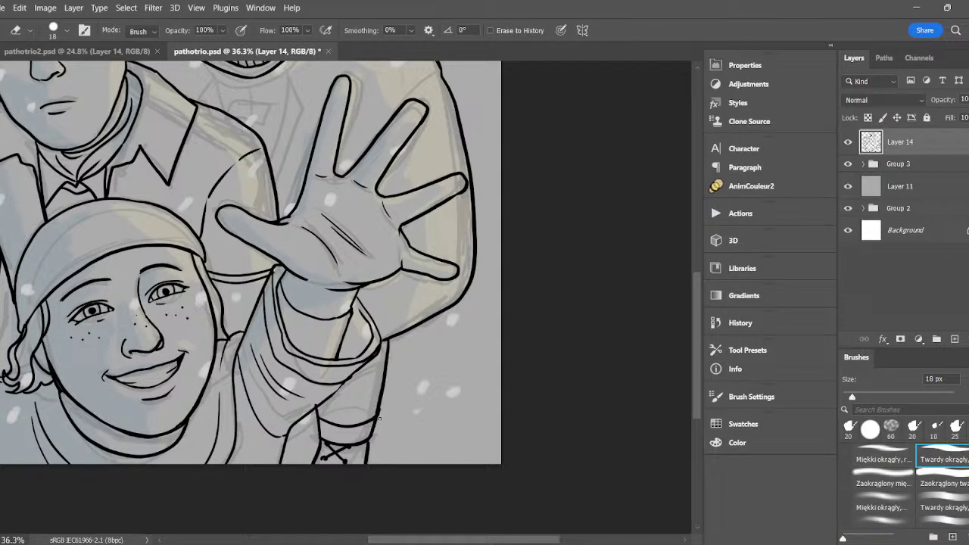
key("b")
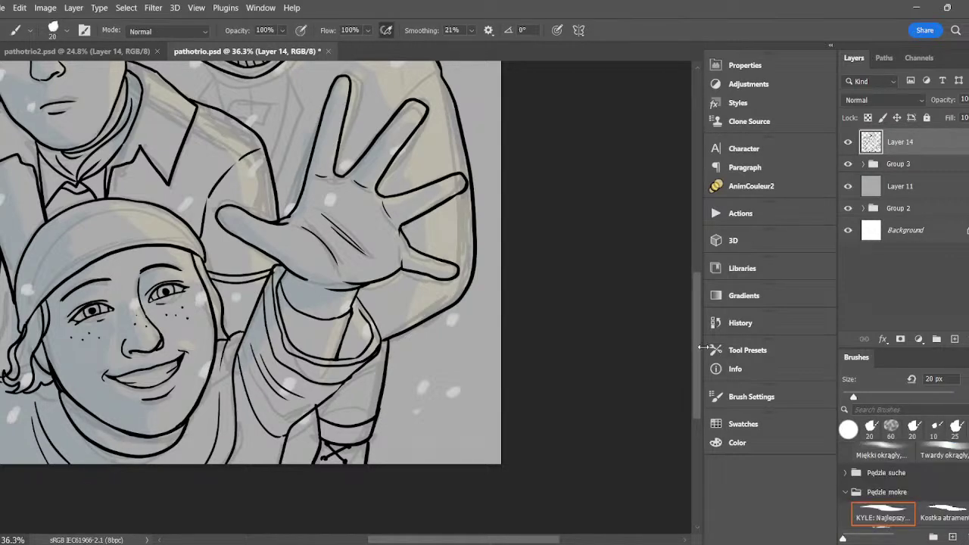
- Ink a small collar with short vertical lines beneath the back man's beard, cleaning overlapping neckline strokes with the Eraser
left_click_drag(698, 344, 686, 276)
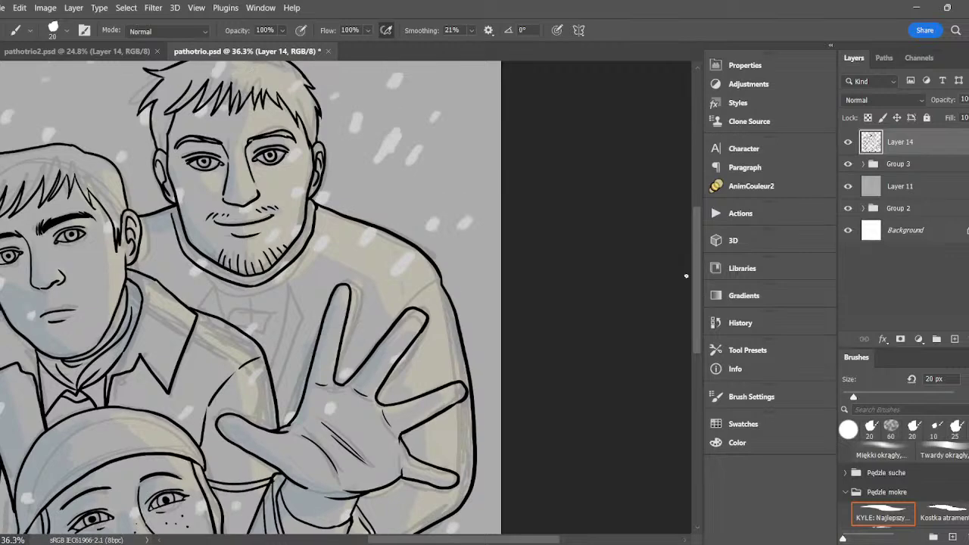
scroll(238, 213, "left", 2)
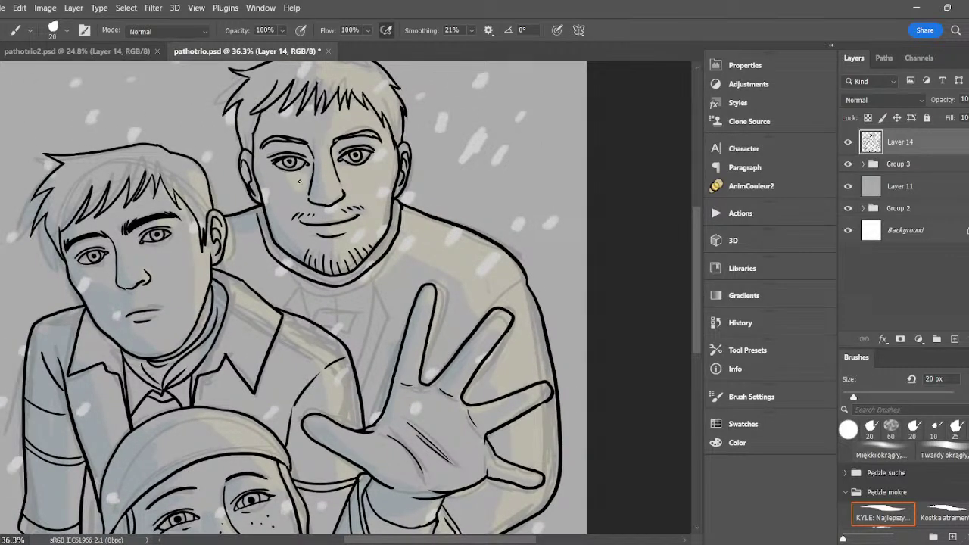
scroll(301, 181, "up", 1)
scroll(331, 142, "up", 5)
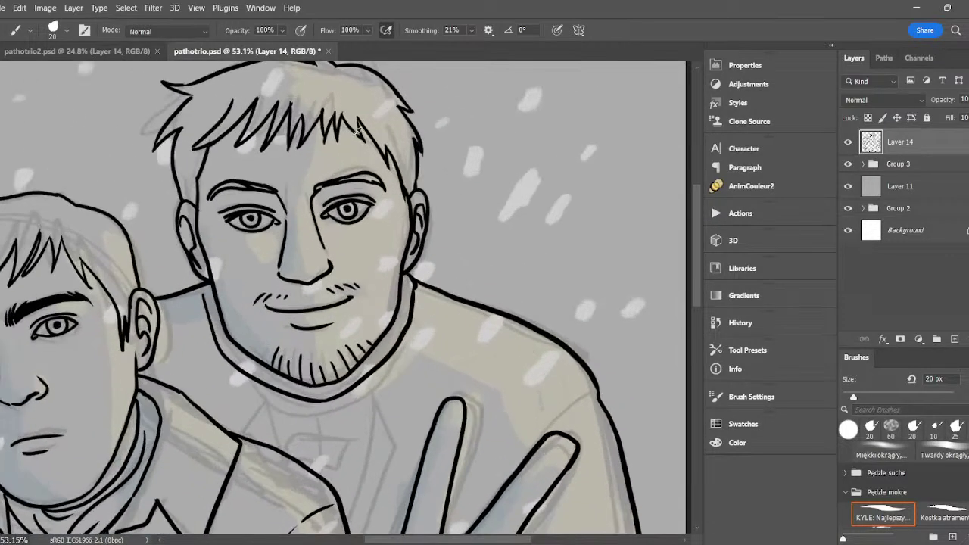
key("e")
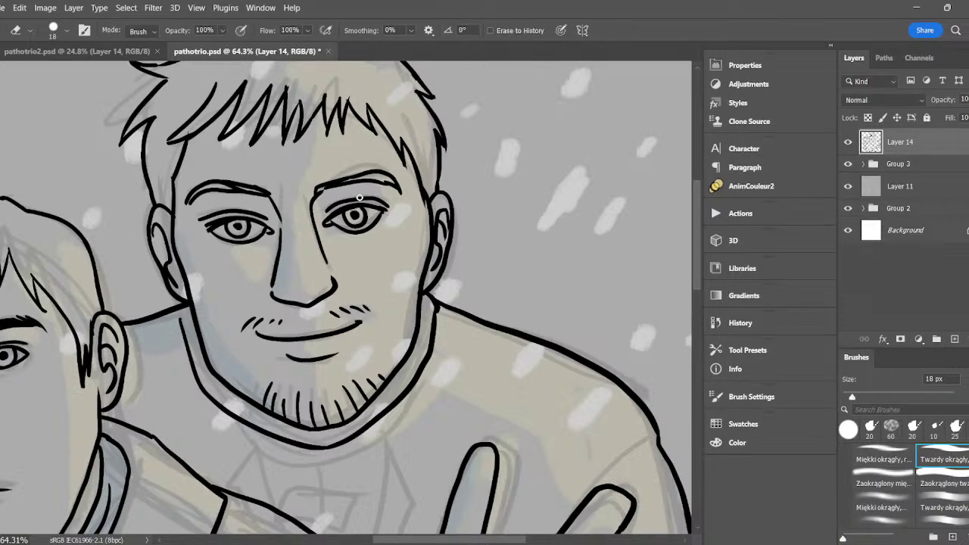
scroll(359, 198, "down", 3)
scroll(334, 214, "up", 1)
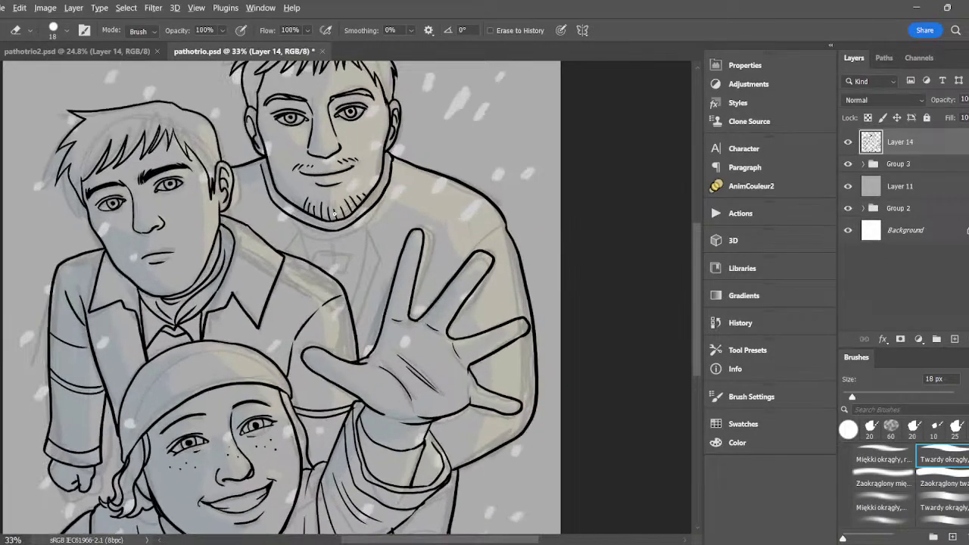
scroll(334, 214, "up", 1)
key("b")
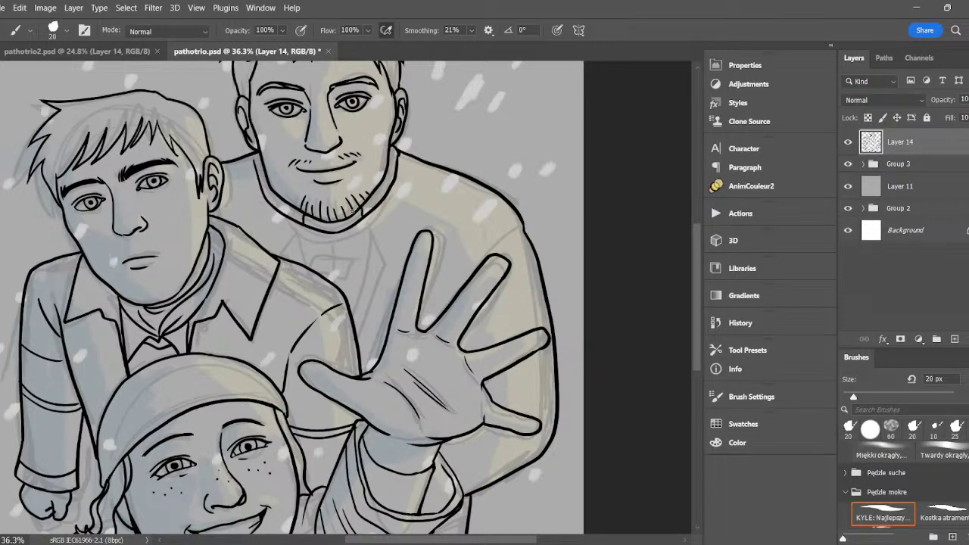
left_click_drag(310, 224, 349, 227)
key("e")
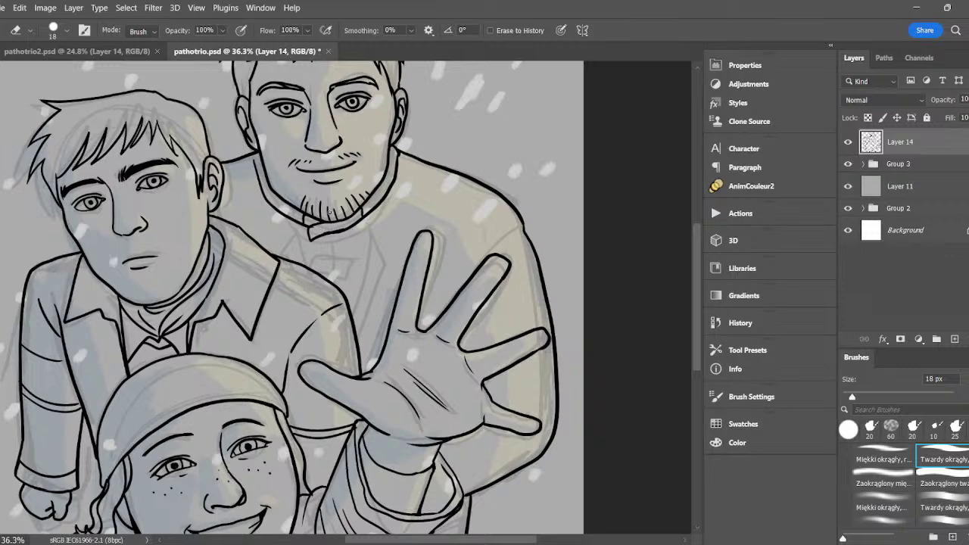
key("b")
left_click_drag(332, 221, 334, 232)
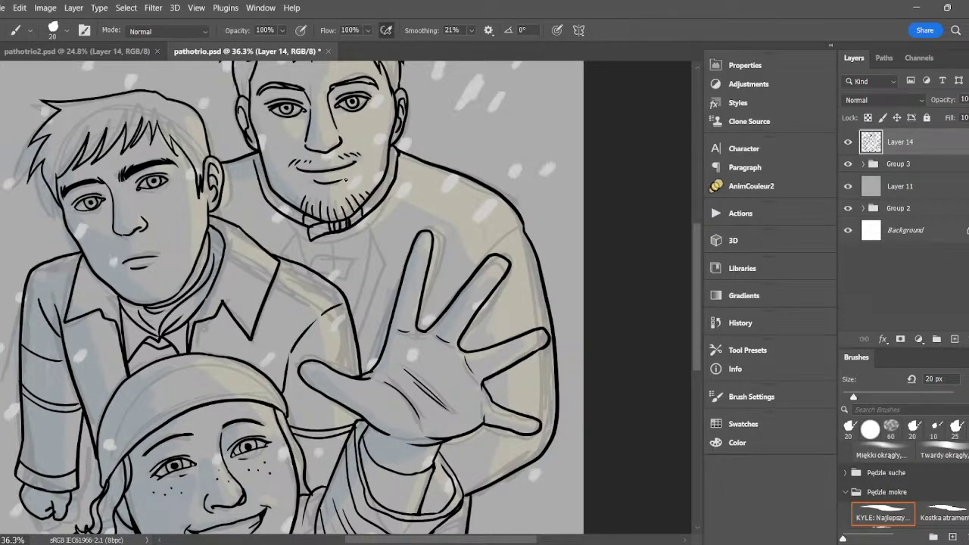
- Ink the angled lapel lines running down both sides of the back man's chest from the collar
left_click_drag(301, 223, 288, 259)
mouse_move(363, 219)
left_mouse_down()
mouse_move(377, 244)
mouse_move(356, 322)
left_mouse_up()
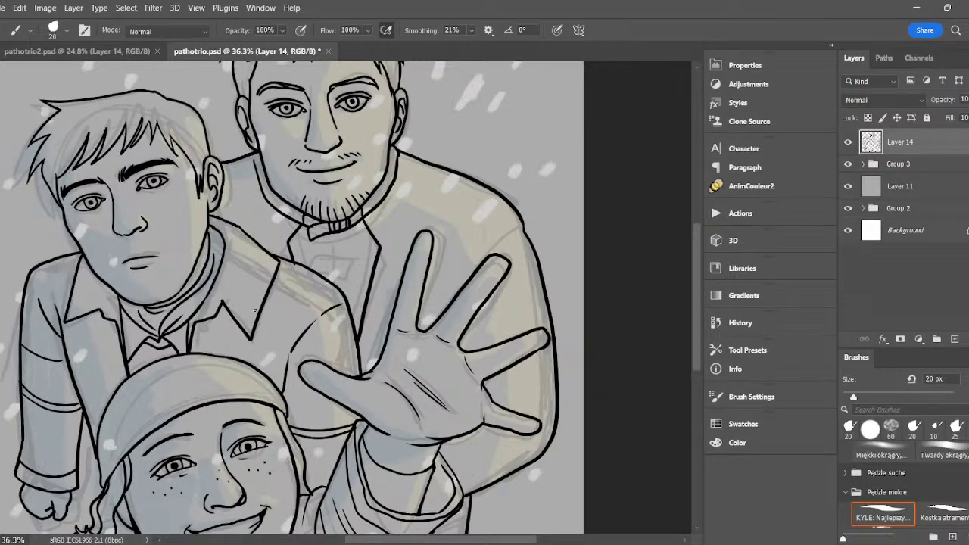
scroll(239, 73, "down", 3)
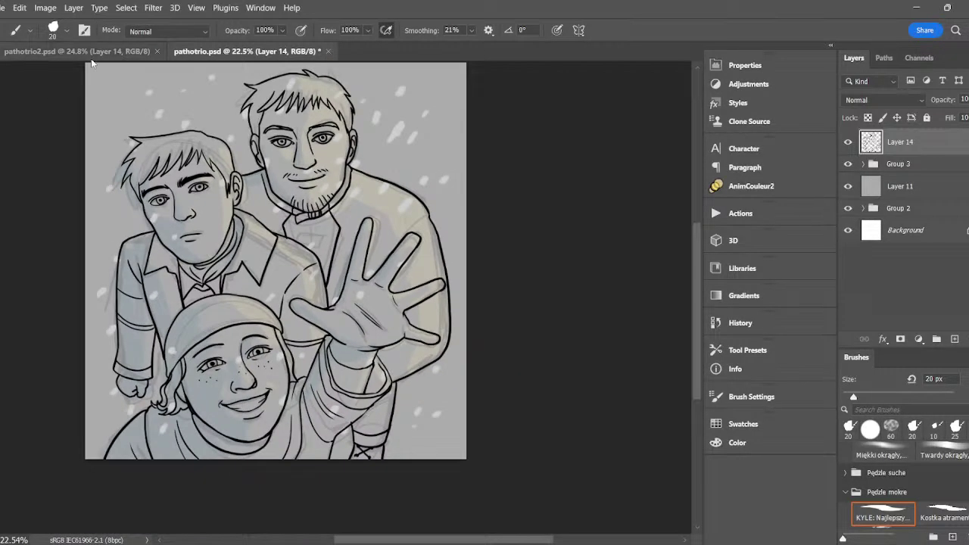
- Check the coat fastenings in pathotrio2.psd and ink matching buckled clasps beneath the back man's collar in pathotrio.psd
left_click(76, 51)
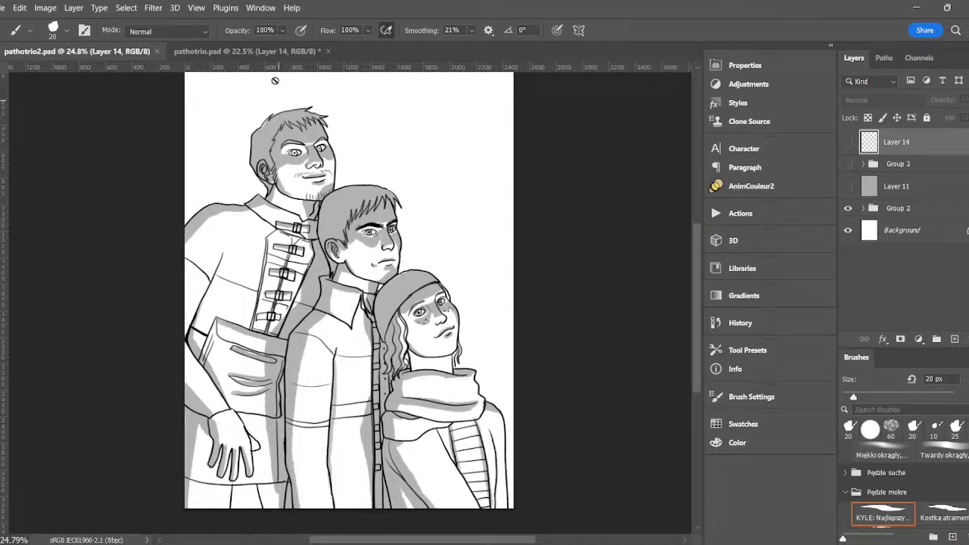
left_click(264, 51)
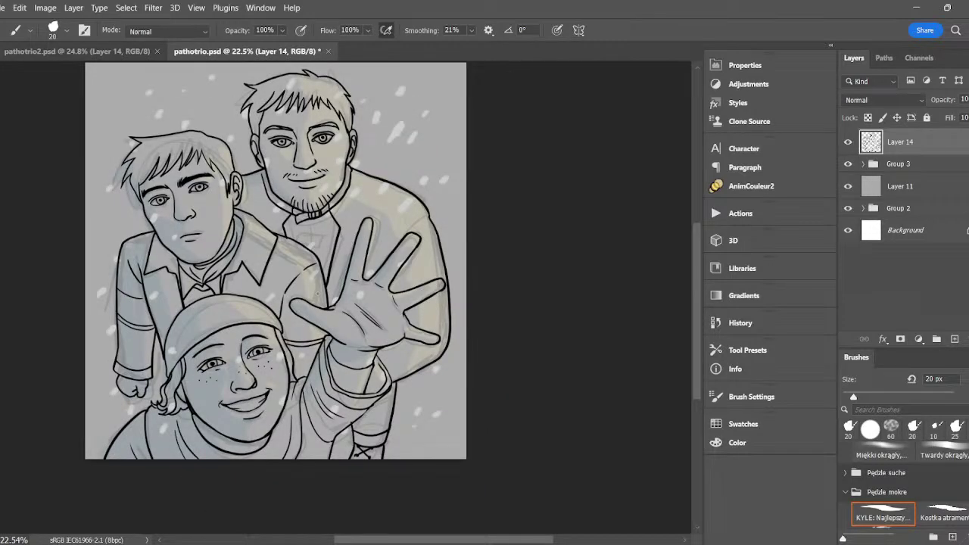
scroll(252, 236, "up", 3)
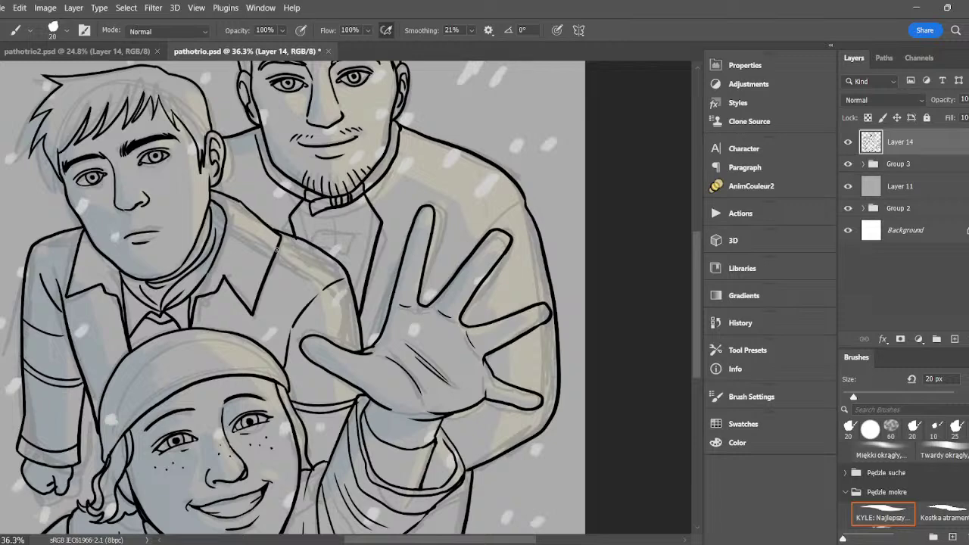
mouse_move(349, 221)
left_mouse_down()
mouse_move(321, 228)
mouse_move(330, 228)
mouse_move(313, 244)
mouse_move(358, 234)
mouse_move(303, 236)
left_mouse_up()
key("ctrl+z")
key("ctrl+z")
mouse_move(362, 232)
left_mouse_down()
mouse_move(326, 247)
mouse_move(328, 227)
mouse_move(332, 242)
mouse_move(347, 237)
mouse_move(337, 211)
mouse_move(335, 257)
left_mouse_up()
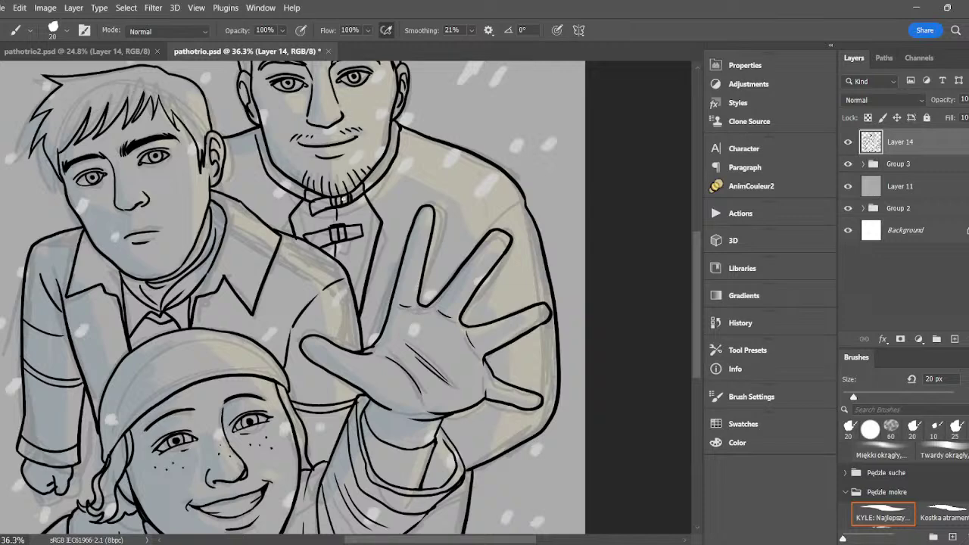
- Hide the color sketch in Group 3 and add a new empty layer directly above it, below Layer 14
left_click(848, 164)
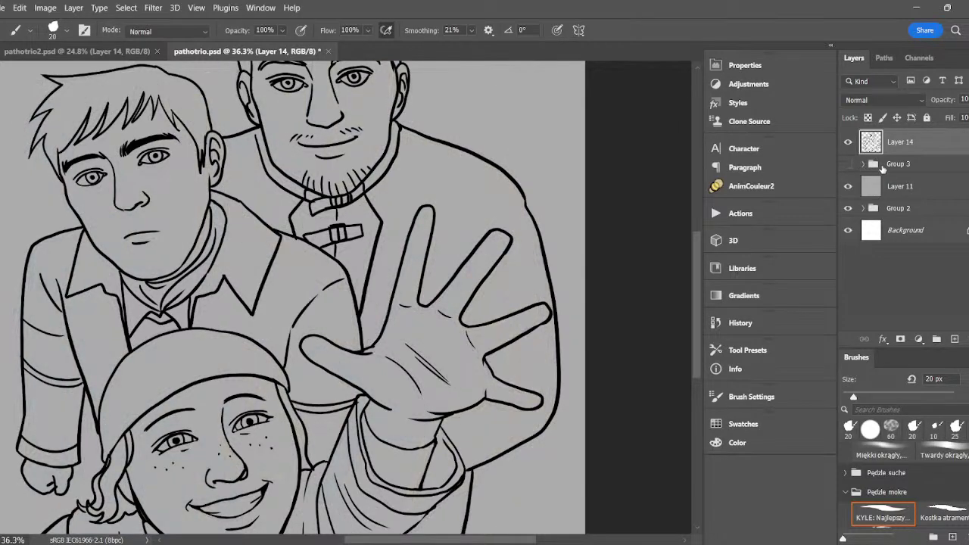
left_click(875, 161)
left_click(955, 339)
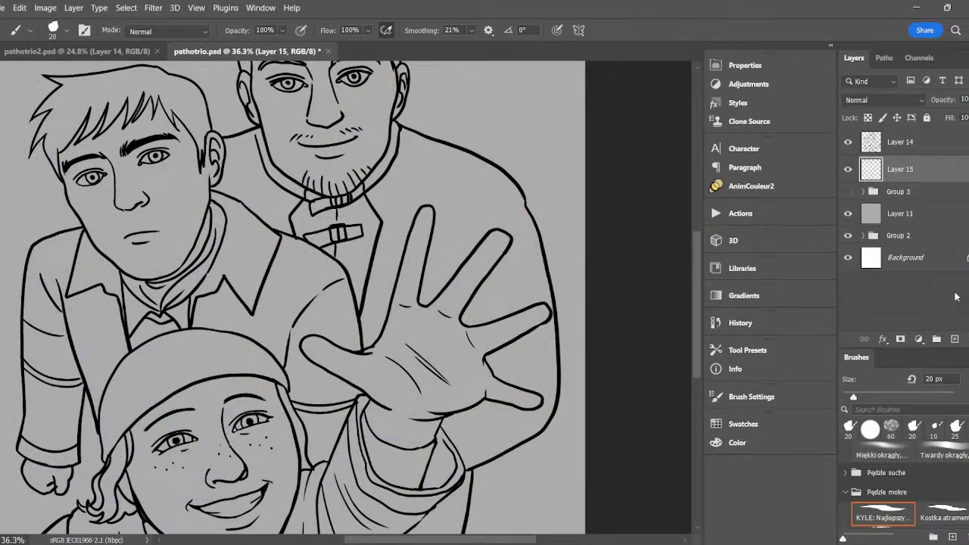
scroll(516, 285, "down", 2)
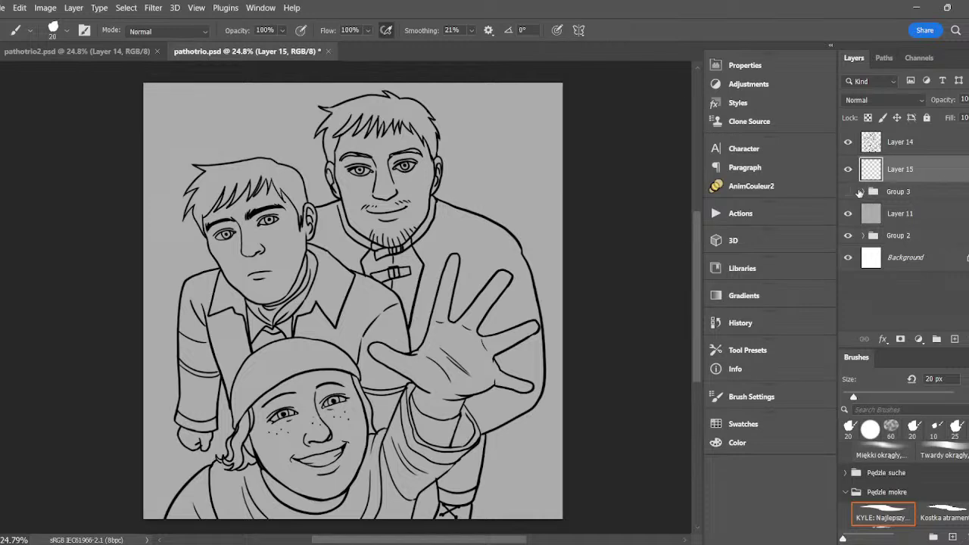
- Take Layers 8, 5 and 4 out of Group 2 and place them between Group 3 and Layer 11
left_click(865, 236)
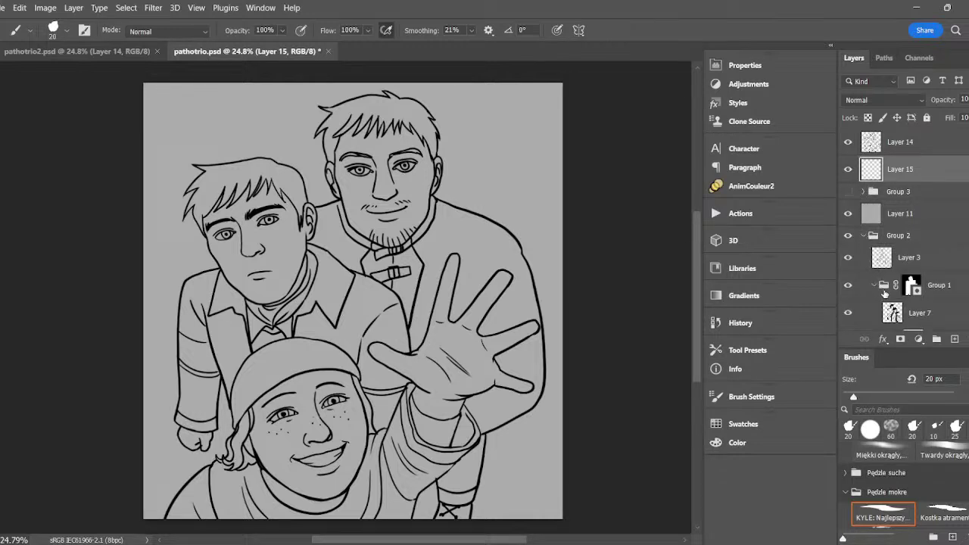
scroll(884, 294, "down", 1)
left_click(895, 295)
scroll(895, 295, "down", 2)
left_click(912, 268, "shift")
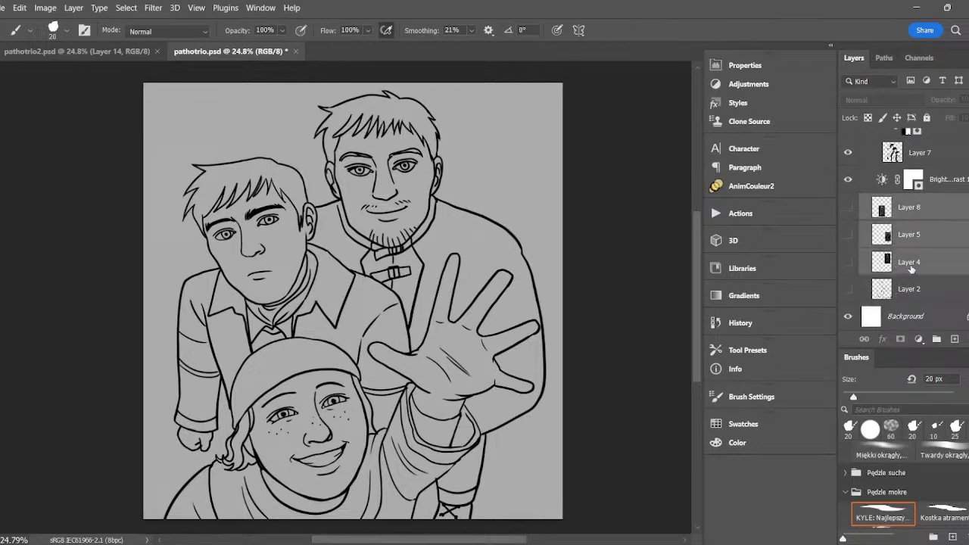
scroll(913, 271, "up", 3)
left_click_drag(904, 302, 918, 177)
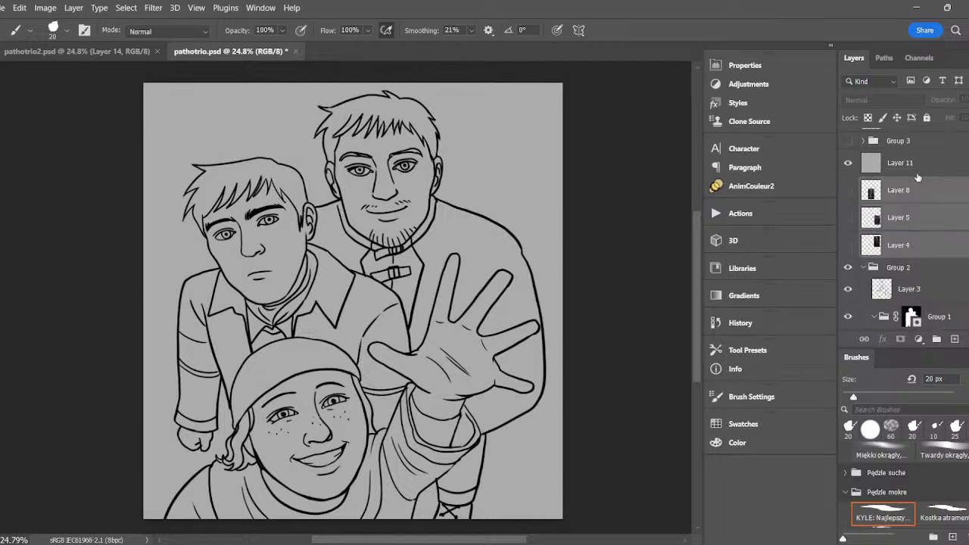
left_click(863, 271)
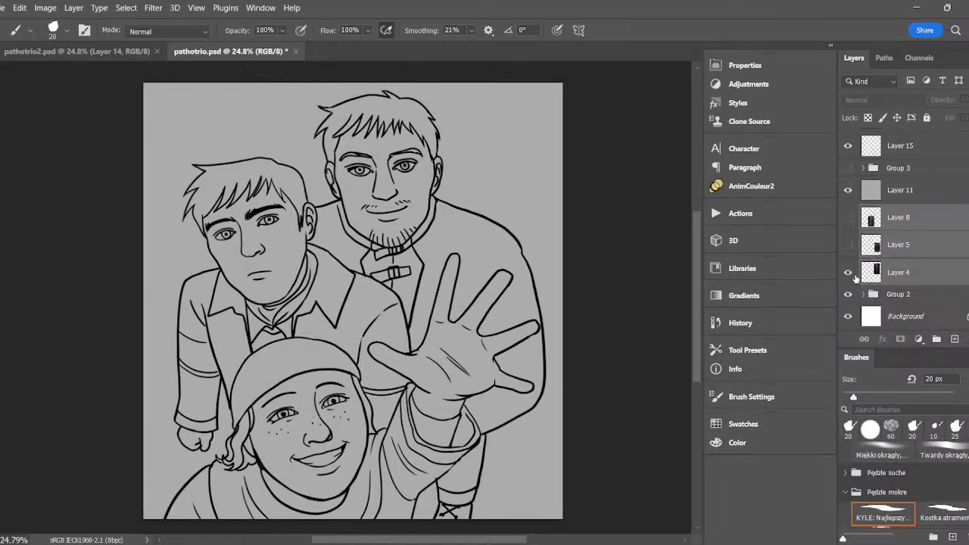
left_click_drag(888, 211, 895, 184)
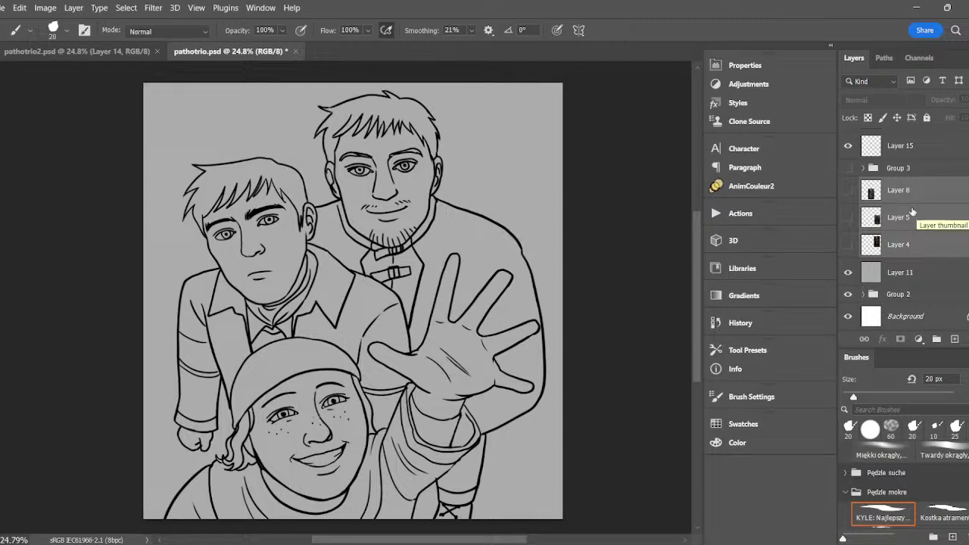
- Ink the shoulder seam and the curved sleeve band behind the raised hand on the back man's coat, on Layer 15
left_click(901, 148)
scroll(451, 146, "up", 3)
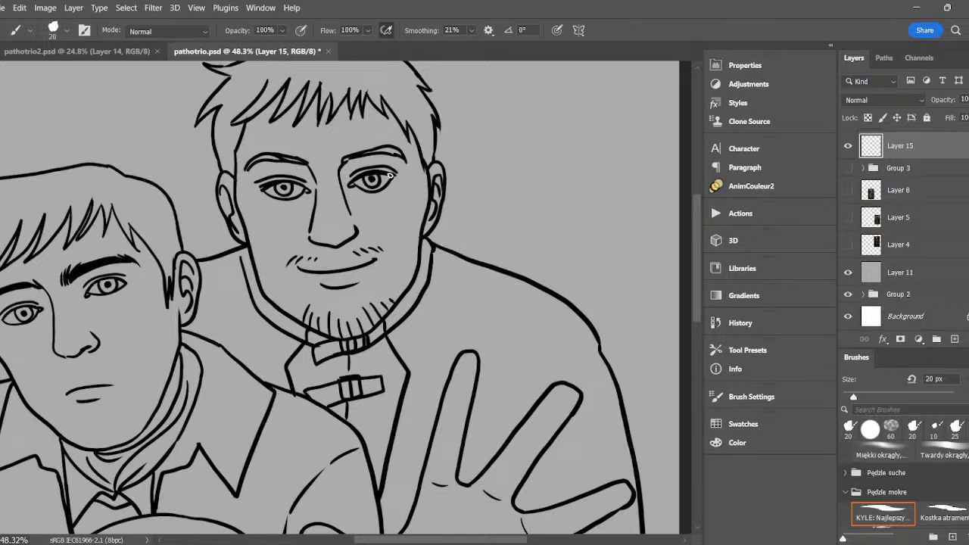
left_click_drag(596, 349, 571, 382)
scroll(540, 366, "down", 5)
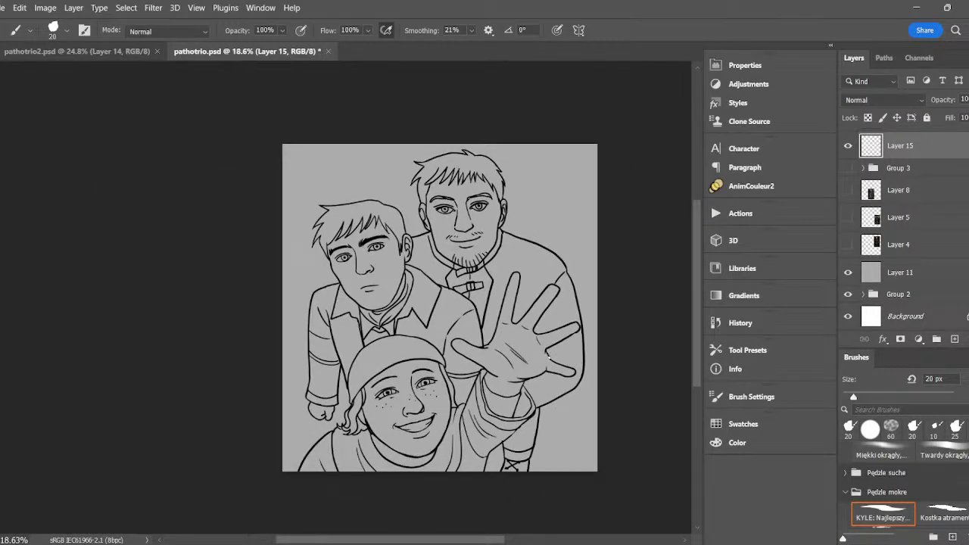
left_click_drag(550, 353, 583, 361)
scroll(482, 323, "up", 3)
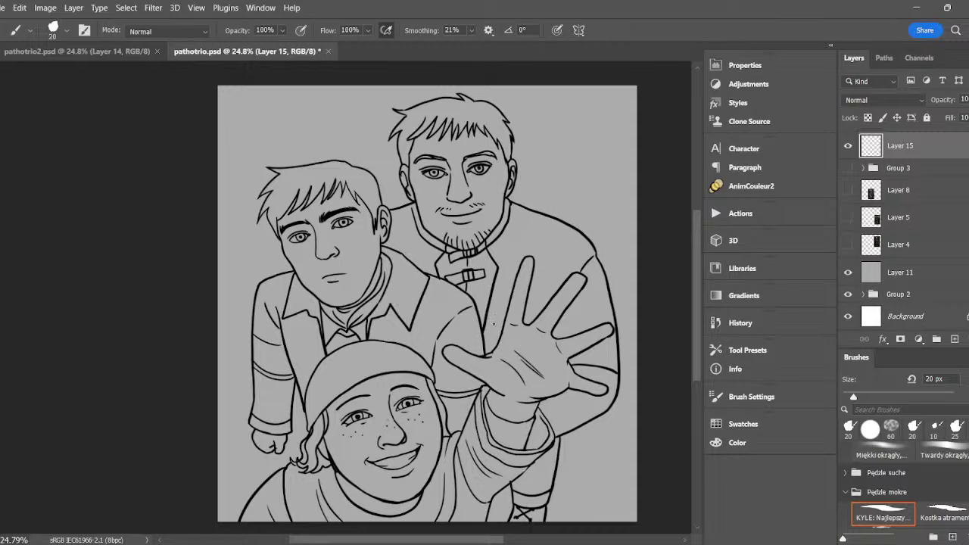
- Flip the whole canvas horizontally to check the drawing in mirror view
scroll(493, 323, "right", 3)
scroll(499, 246, "up", 1)
scroll(509, 246, "up", 1)
scroll(507, 248, "down", 2)
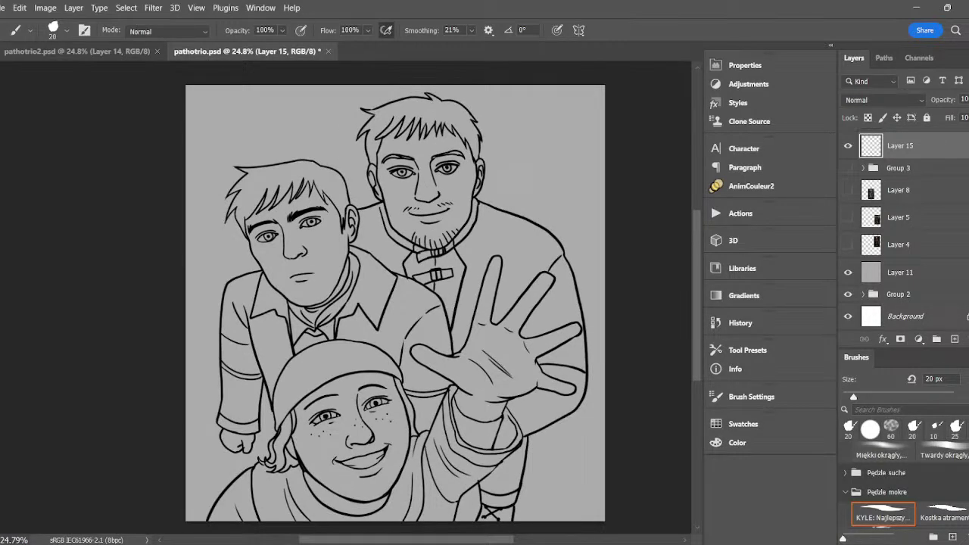
left_click(44, 8)
mouse_move(85, 136)
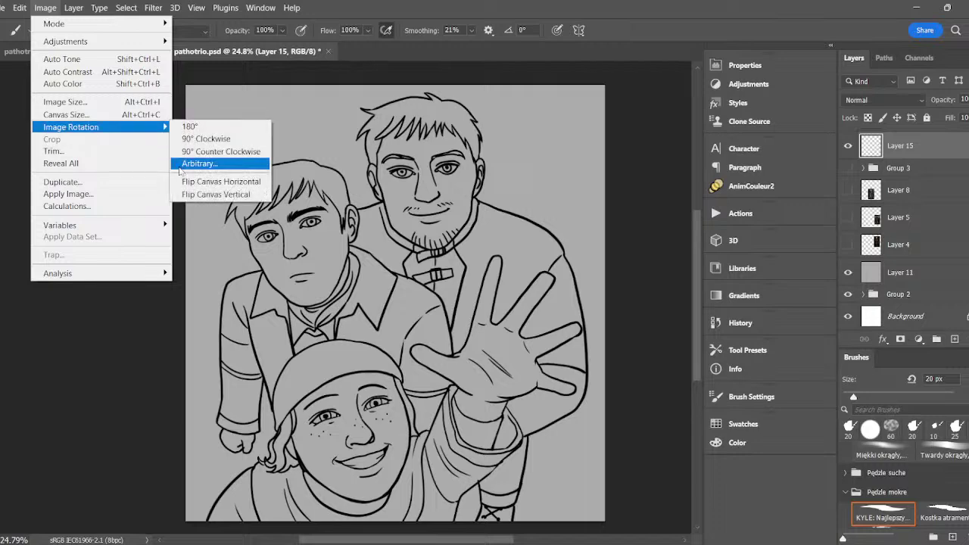
left_click(189, 183)
- Lasso the back man's eye nearest the dark-haired man, then lower and reshape it with Free Transform on Layer 14
scroll(365, 160, "up", 3)
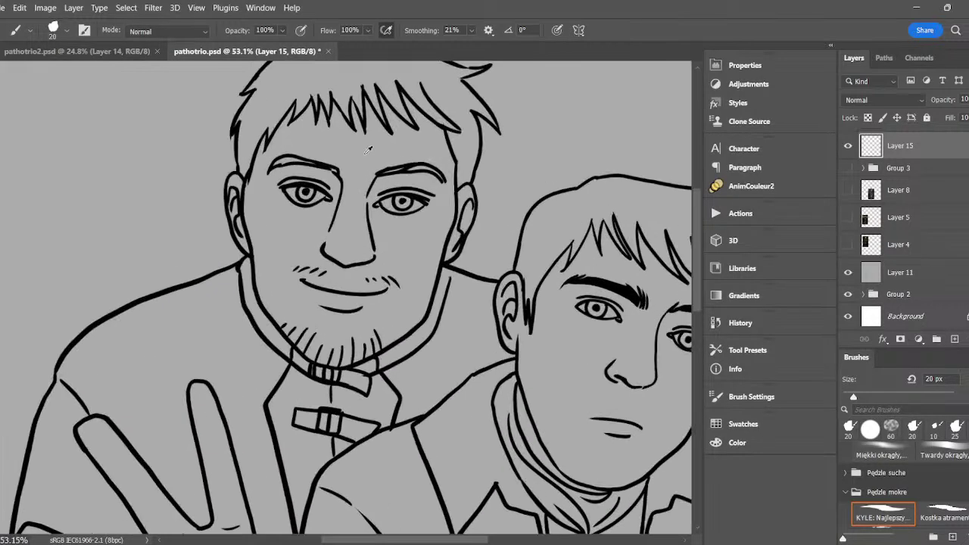
scroll(364, 160, "up", 1)
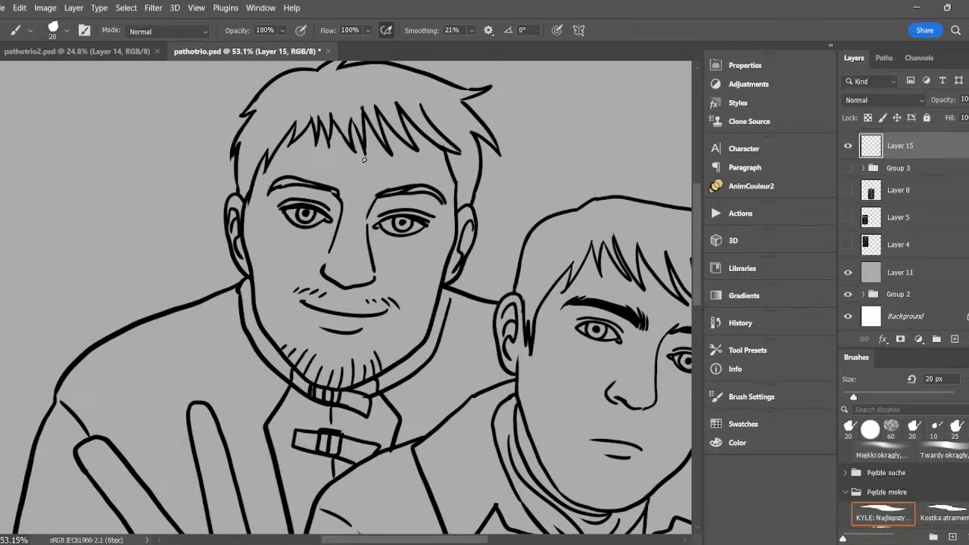
key("l")
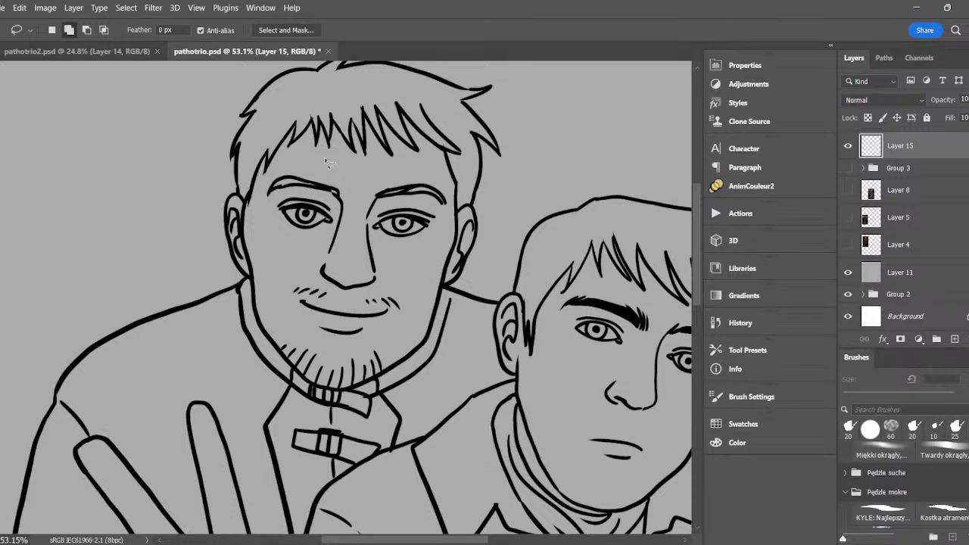
mouse_move(388, 240)
left_mouse_down()
mouse_move(382, 247)
mouse_move(394, 208)
mouse_move(408, 257)
mouse_move(394, 252)
left_mouse_up()
key("ctrl+t")
key("Return")
scroll(904, 152, "up", 1)
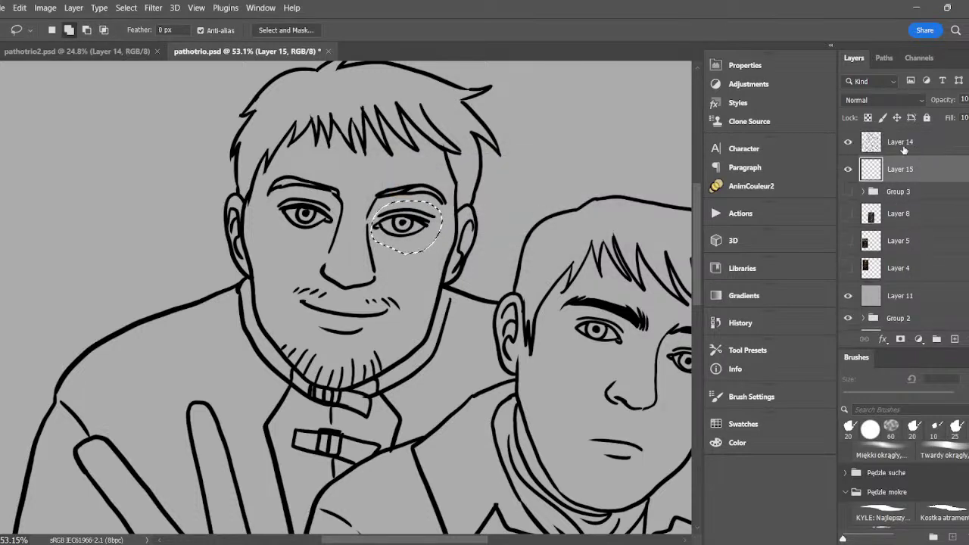
left_click(902, 141)
key("ctrl+t")
left_click_drag(441, 254, 437, 260)
left_click_drag(441, 202, 442, 207)
key("Return")
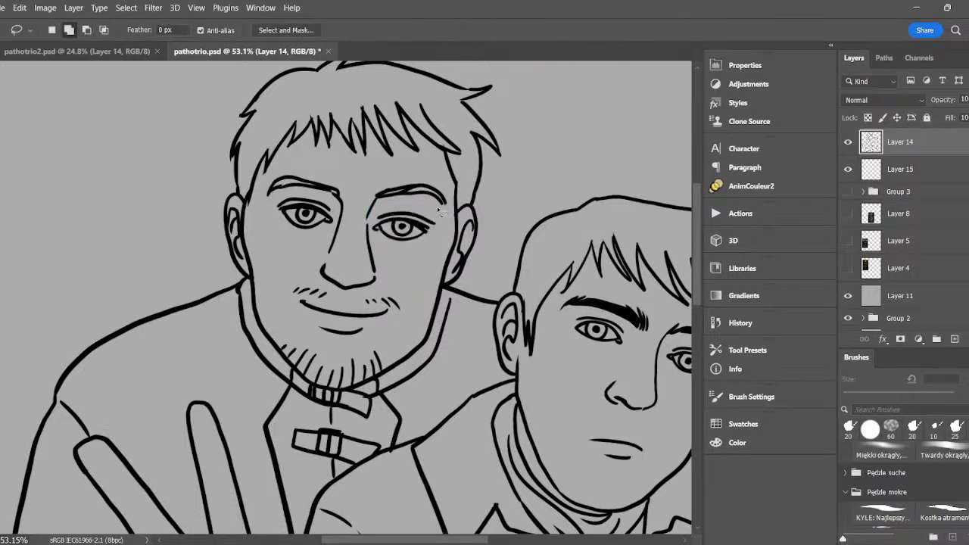
- Erase the iris and pupil inside both of the back man's eyes
key("e")
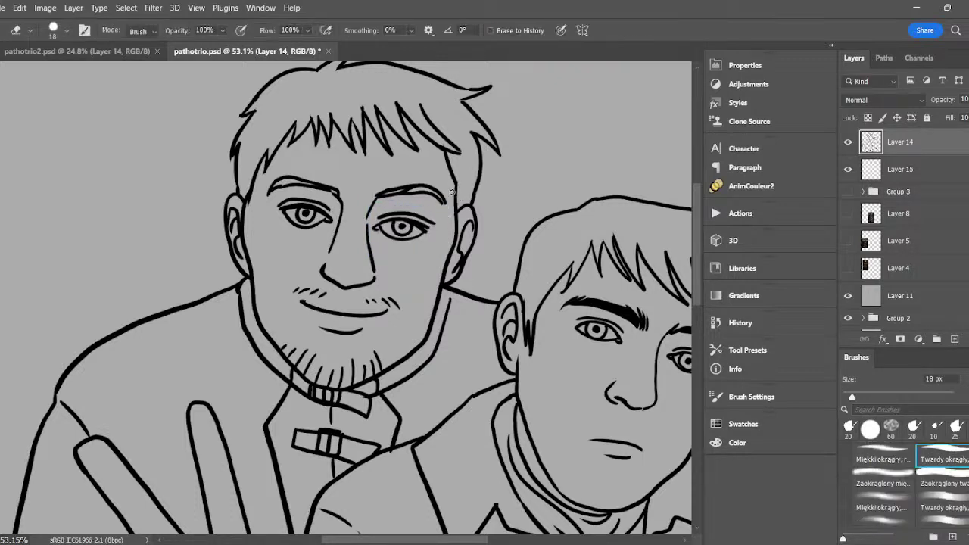
left_click_drag(402, 234, 405, 225)
left_click_drag(301, 215, 313, 214)
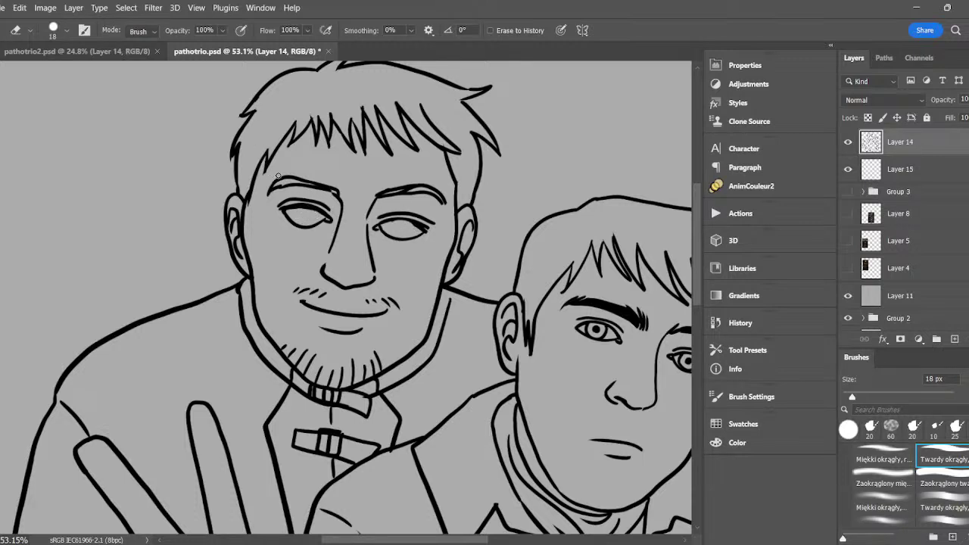
- Redraw the irises and pupils in both of the back man's eyes with the Brush, undoing misplaced strokes
key("b")
mouse_move(400, 219)
left_mouse_down()
mouse_move(390, 222)
mouse_move(411, 222)
mouse_move(409, 233)
mouse_move(409, 219)
mouse_move(402, 225)
left_mouse_up()
key("ctrl+z")
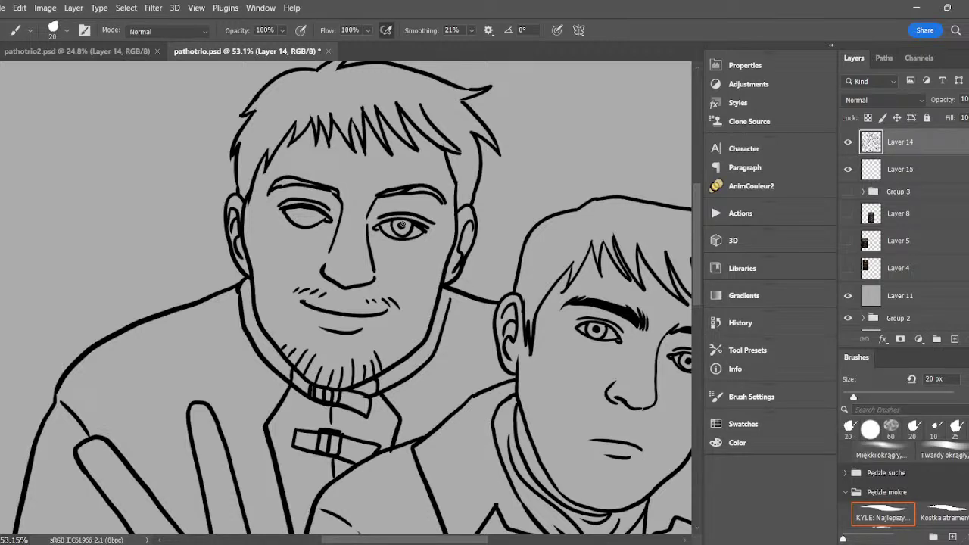
mouse_move(298, 209)
left_mouse_down()
mouse_move(301, 224)
mouse_move(306, 214)
left_mouse_up()
key("ctrl+z")
left_click_drag(408, 220, 400, 221)
- Thin the lower lid lines of the back man's eyes with the Eraser
key("e")
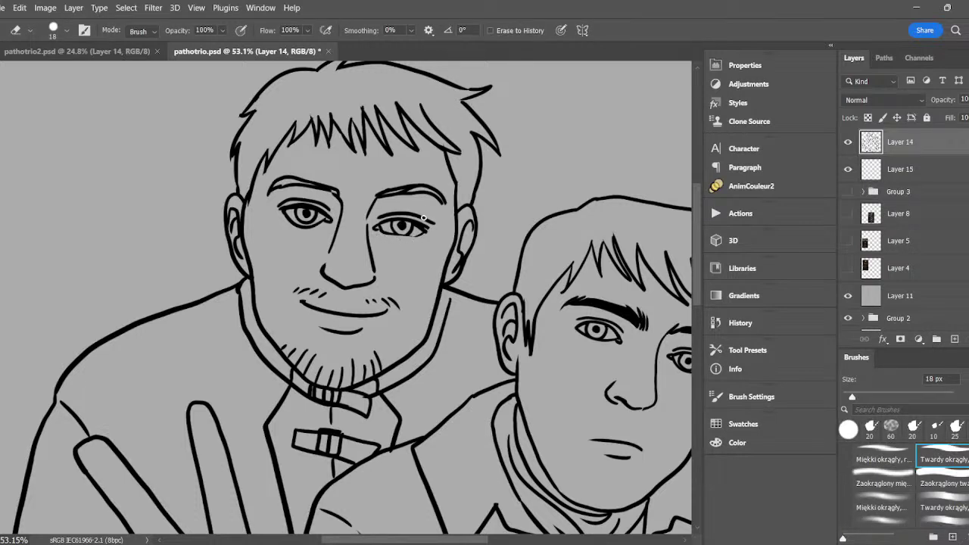
key("b")
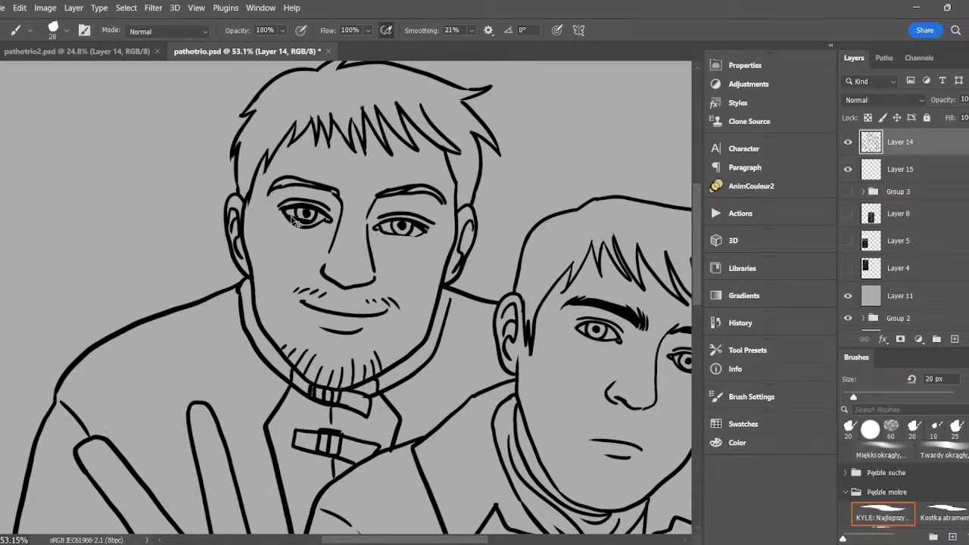
key("e")
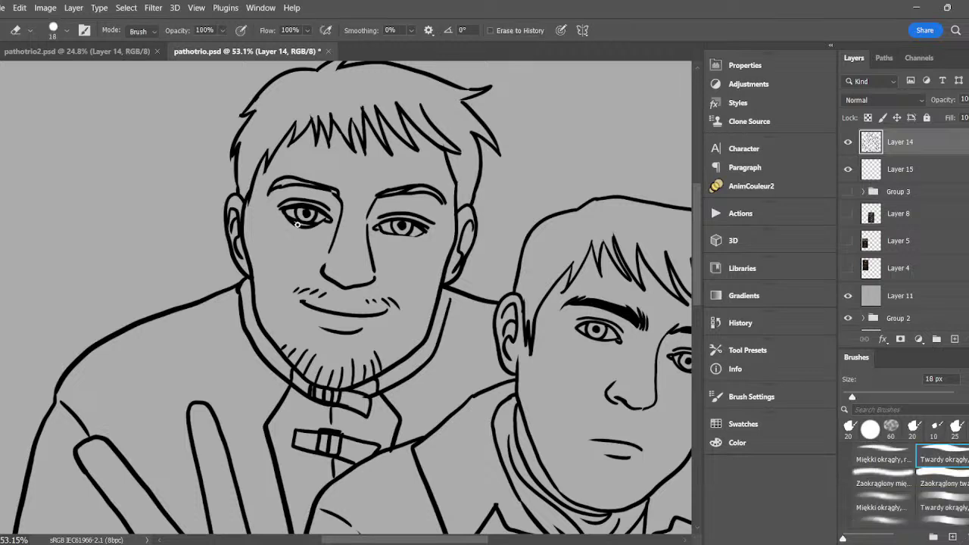
left_click_drag(297, 225, 326, 226)
- Lasso the back man's eye nearest the dark-haired man, nudge it slightly away from the nose with Free Transform, and deselect
key("l")
left_click_drag(424, 218, 375, 250)
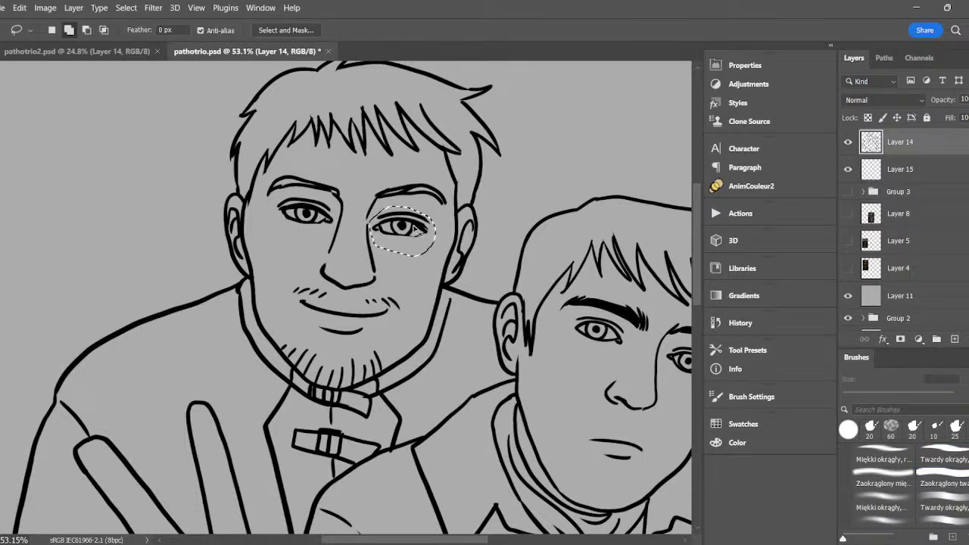
key("ctrl+t")
key("Right")
key("Right")
key("Right")
key("Right")
key("Right")
key("Right")
key("Right")
key("Right")
key("Right")
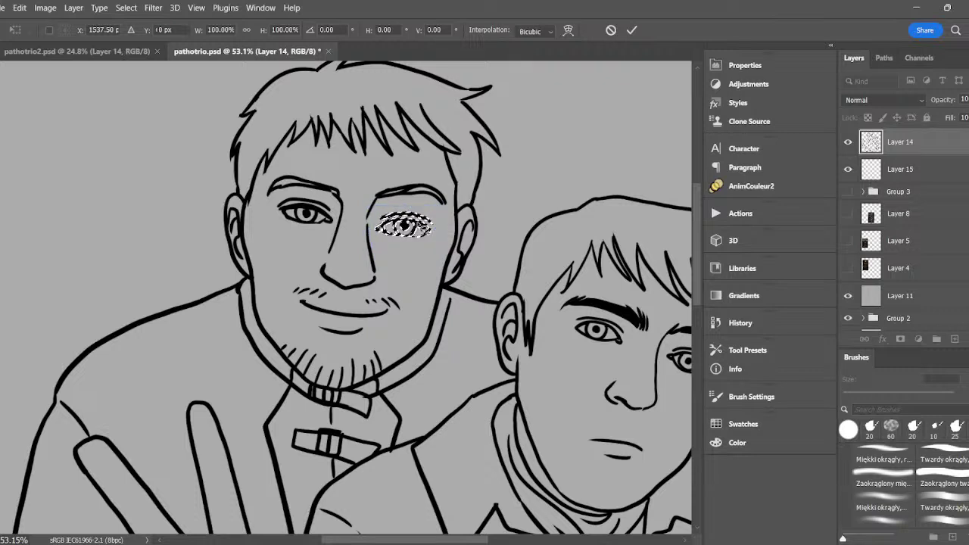
key("Return")
key("ctrl+d")
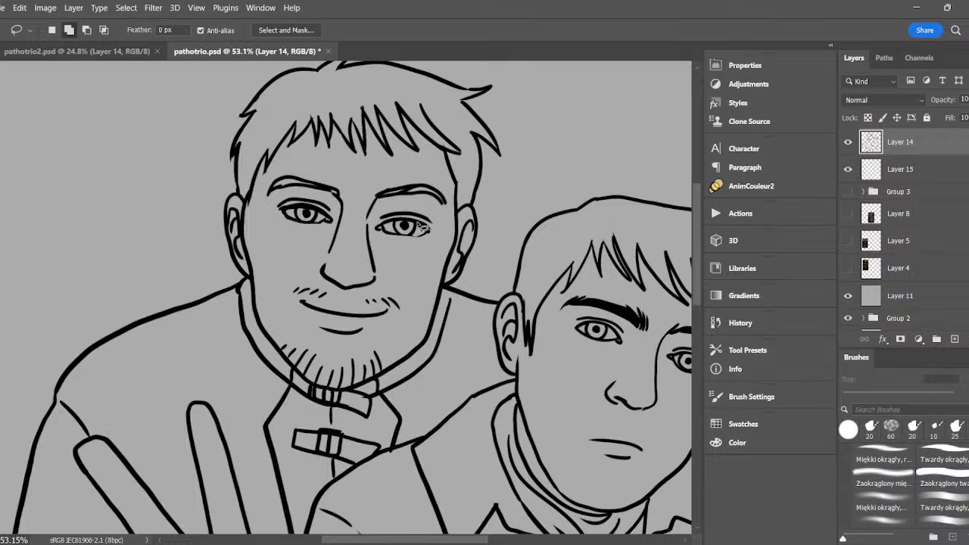
- Clean up the line work where the back man's lapel meets the dark-haired man's shoulder with the Eraser
key("b")
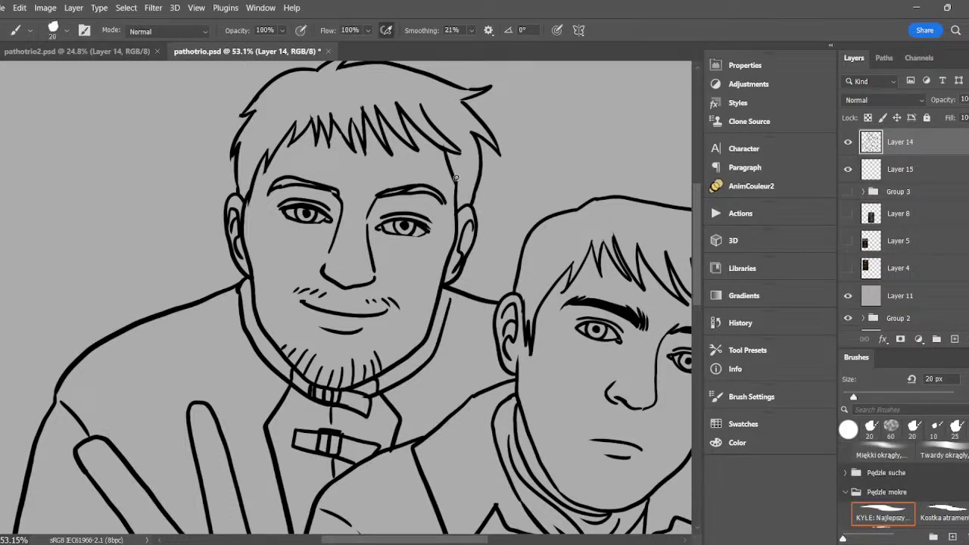
key("e")
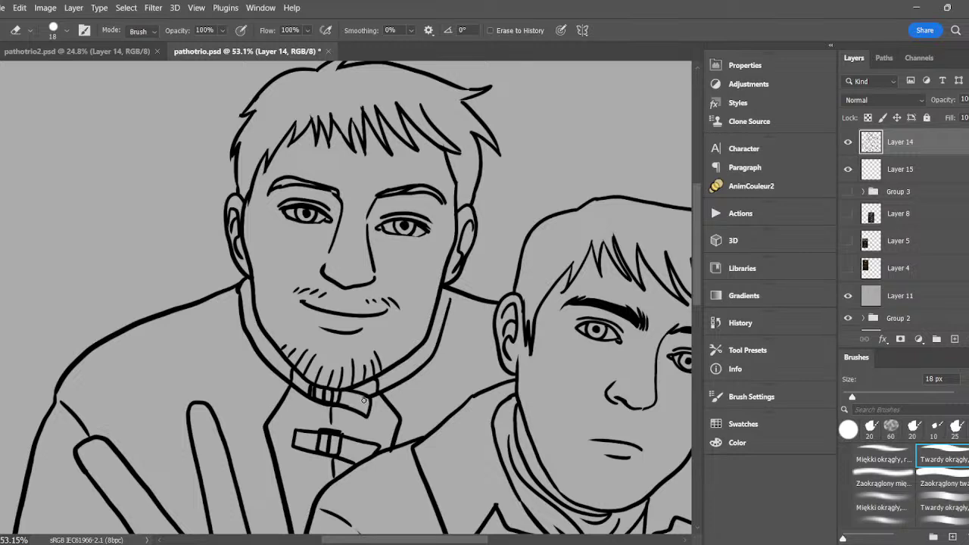
left_click_drag(389, 425, 393, 453)
- Lasso the back man's eyebrow nearest the dark-haired man, skew it vertically about 5.2° with Free Transform, and deselect
key("l")
mouse_move(371, 194)
left_mouse_down()
mouse_move(458, 190)
mouse_move(372, 197)
left_mouse_up()
key("Delete")
key("ctrl+d")
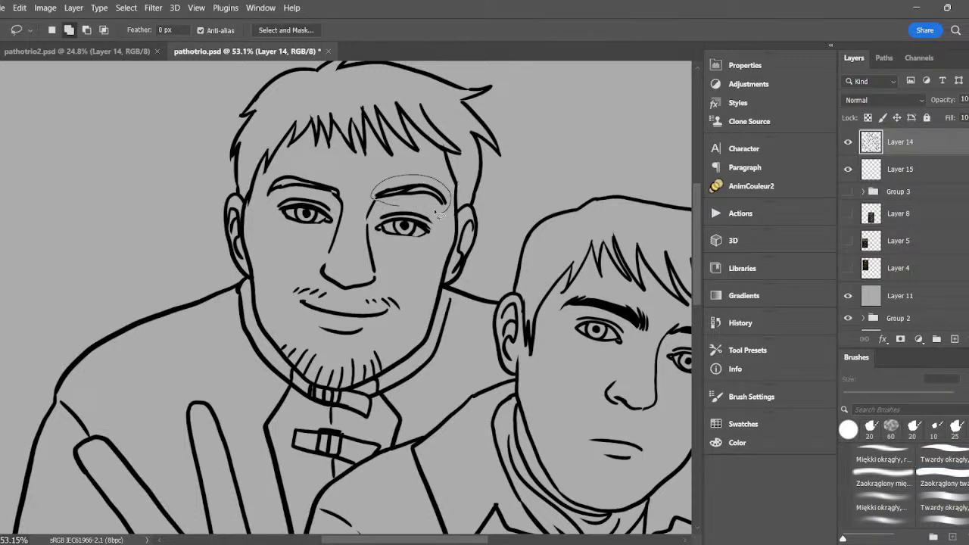
key("ctrl+t")
mouse_move(436, 211)
left_mouse_down()
mouse_move(401, 206)
mouse_move(453, 203)
left_mouse_up()
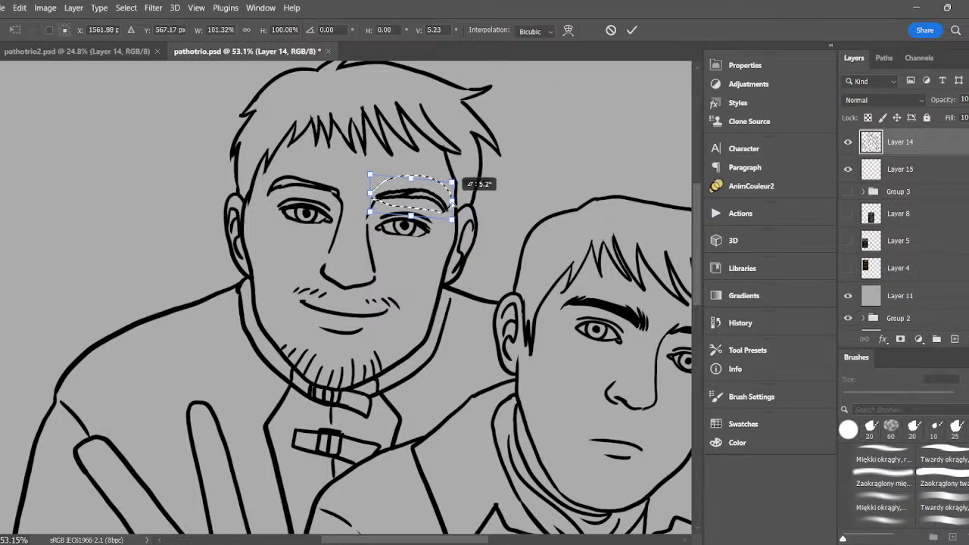
key("Return")
key("ctrl+d")
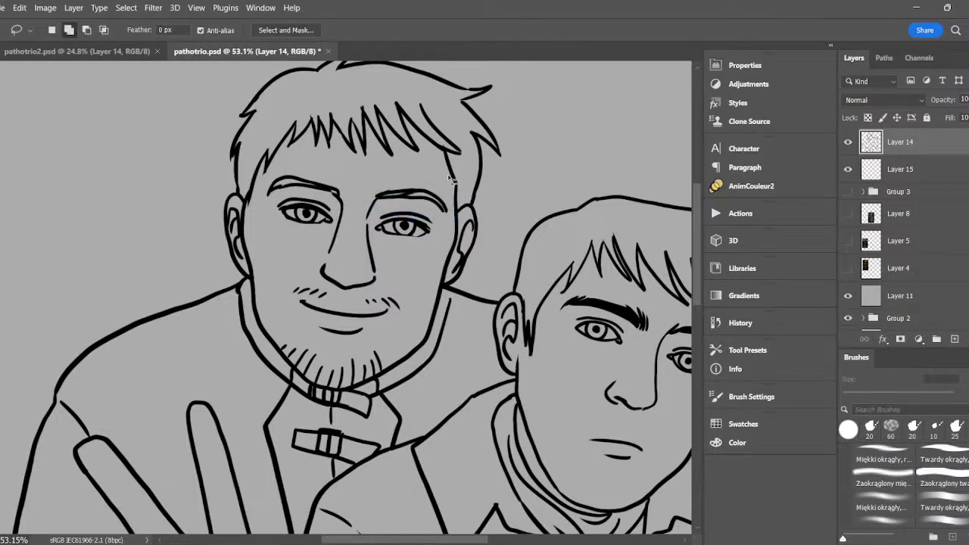
- Flip the canvas horizontally and touch up the back man's eye nearest the dark-haired man with the Brush
left_click(45, 8)
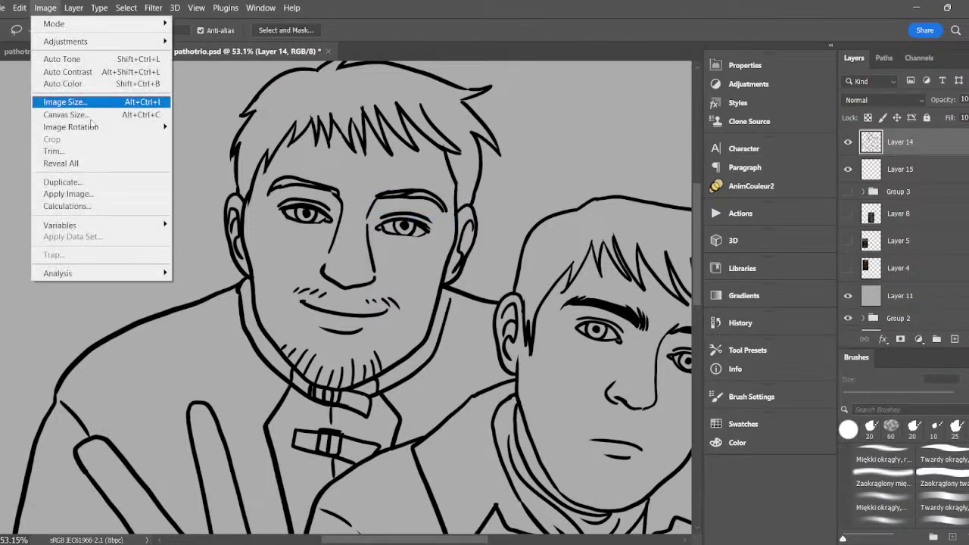
mouse_move(76, 131)
left_click(227, 182)
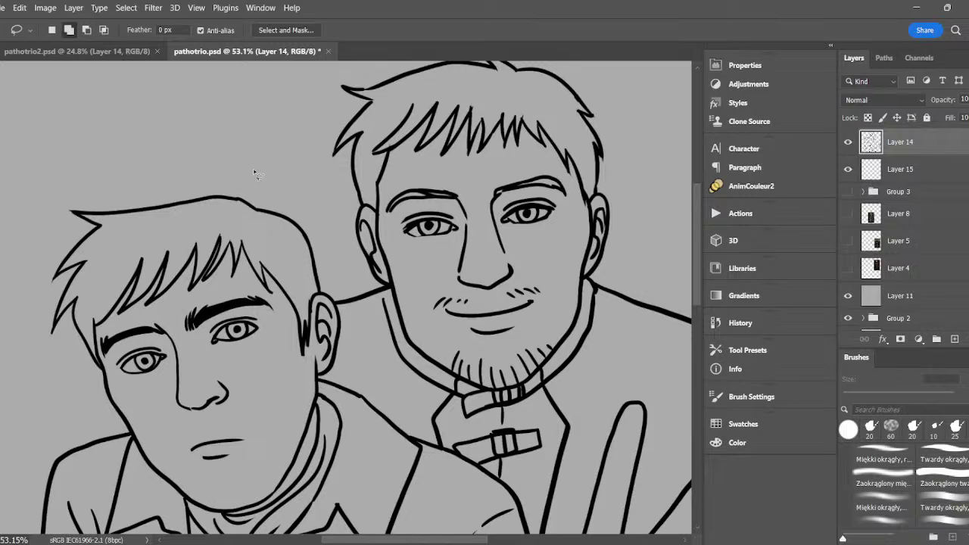
key("b")
left_click_drag(409, 231, 416, 236)
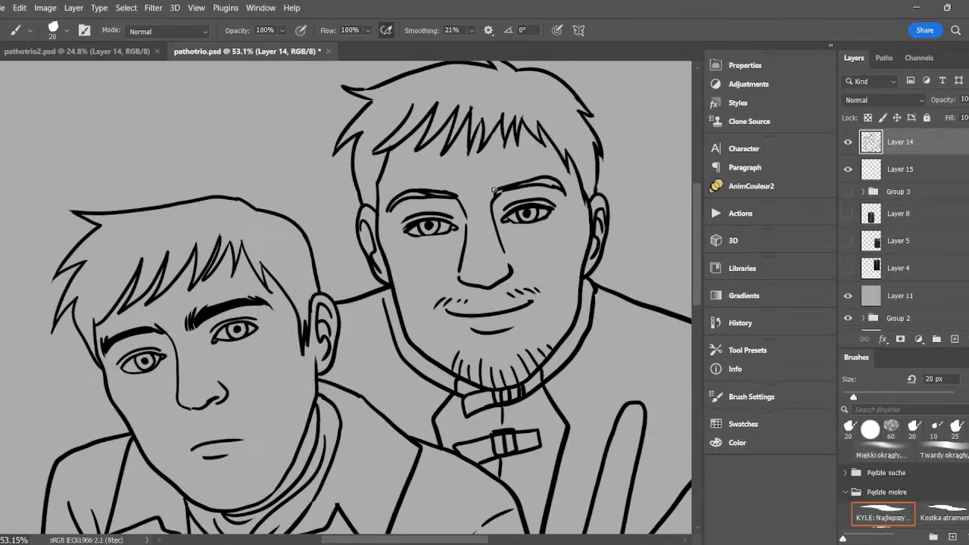
scroll(595, 255, "down", 3)
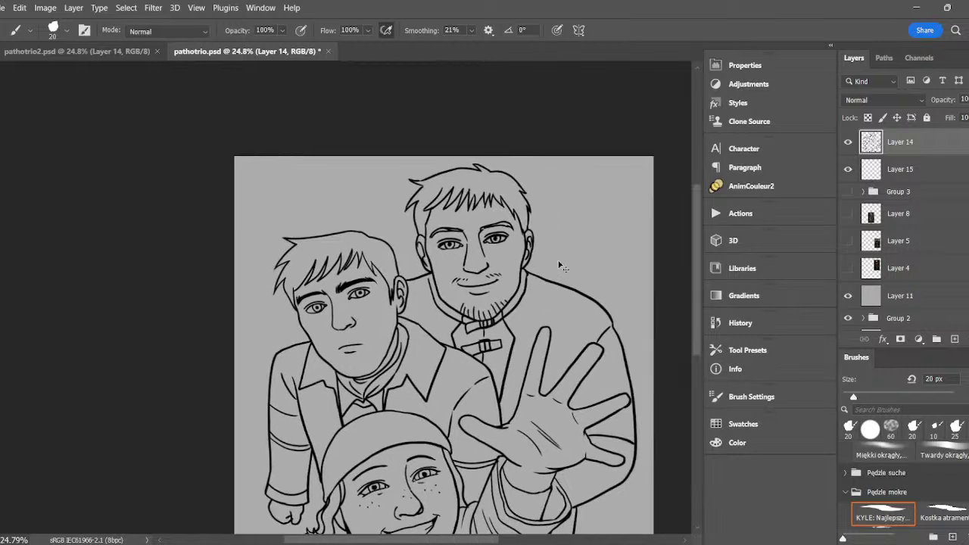
scroll(560, 261, "down", 2)
scroll(562, 257, "down", 1)
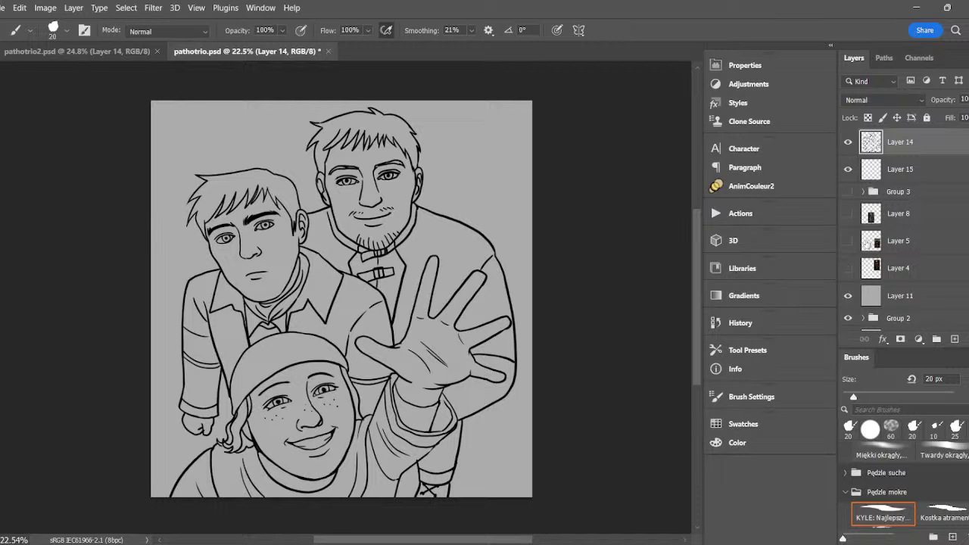
- Move the Brightness/Contrast adjustment layer out of Group 1 to directly above Layer 8, and collapse and hide Group 2
scroll(867, 245, "down", 1)
left_click(868, 295)
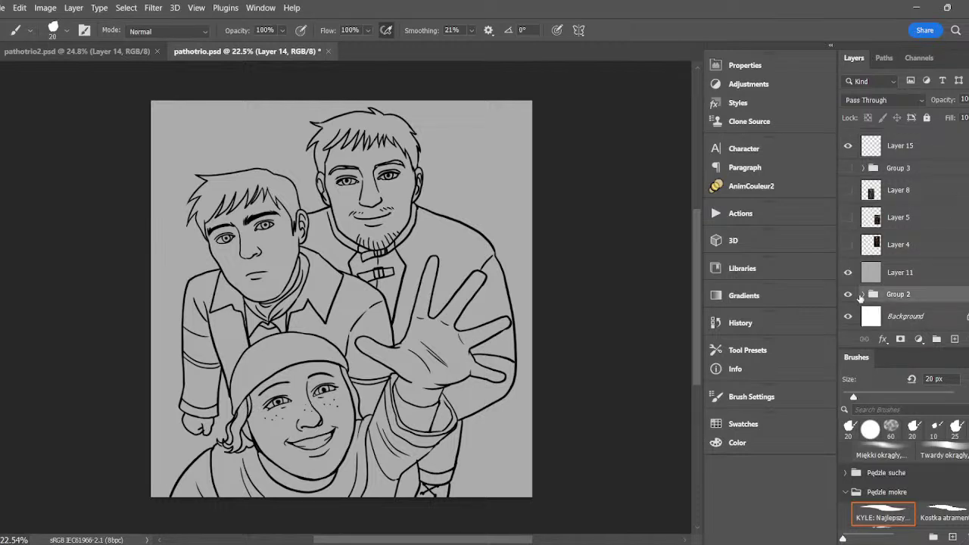
left_click(863, 295)
scroll(867, 295, "down", 3)
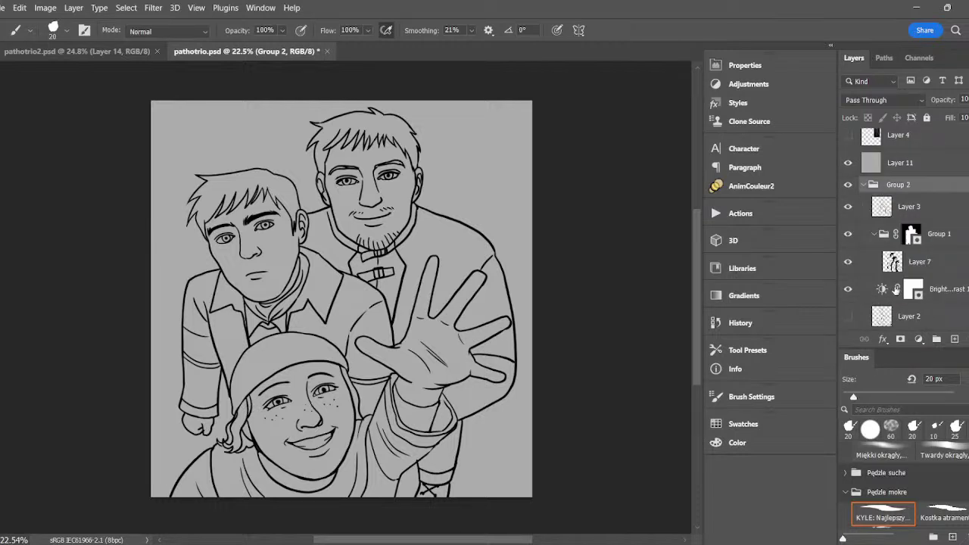
left_click_drag(895, 291, 920, 155)
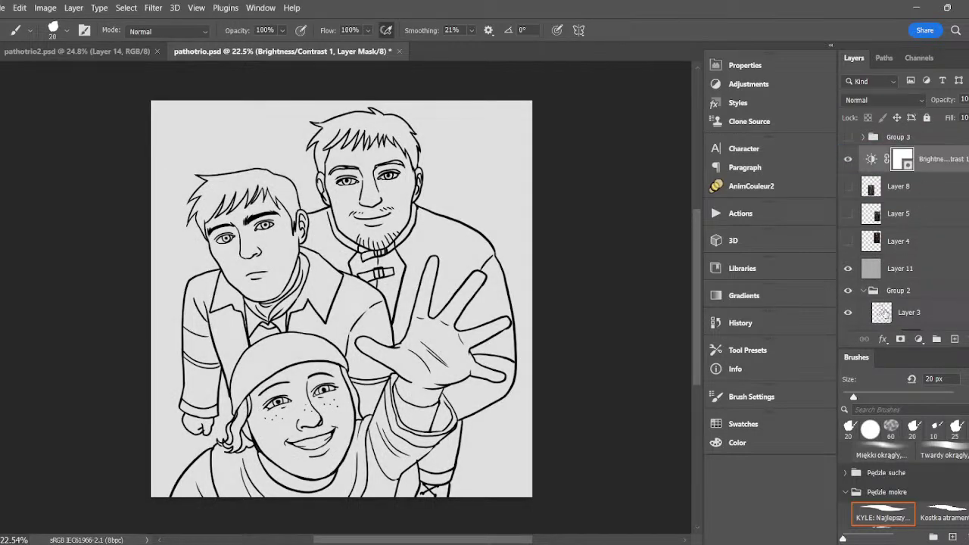
scroll(878, 288, "down", 3)
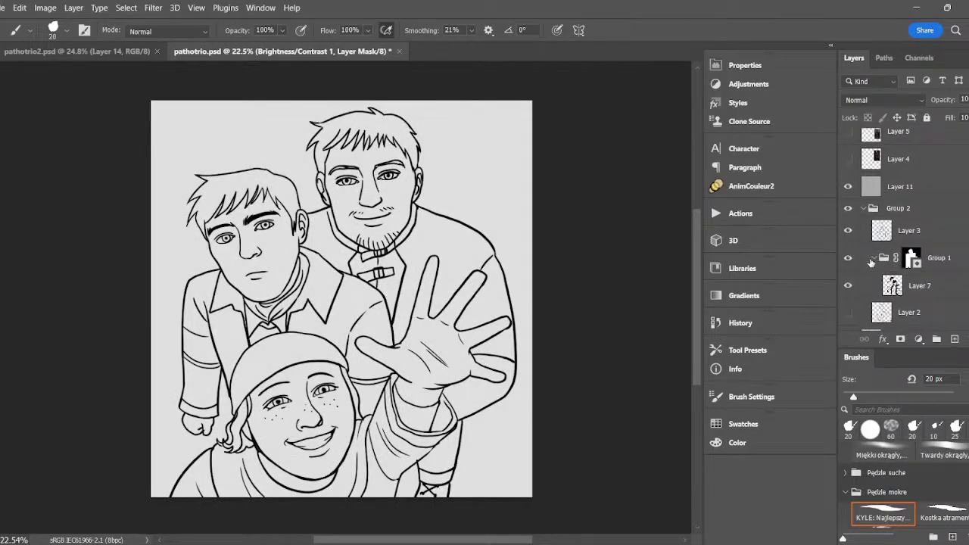
left_click(863, 208)
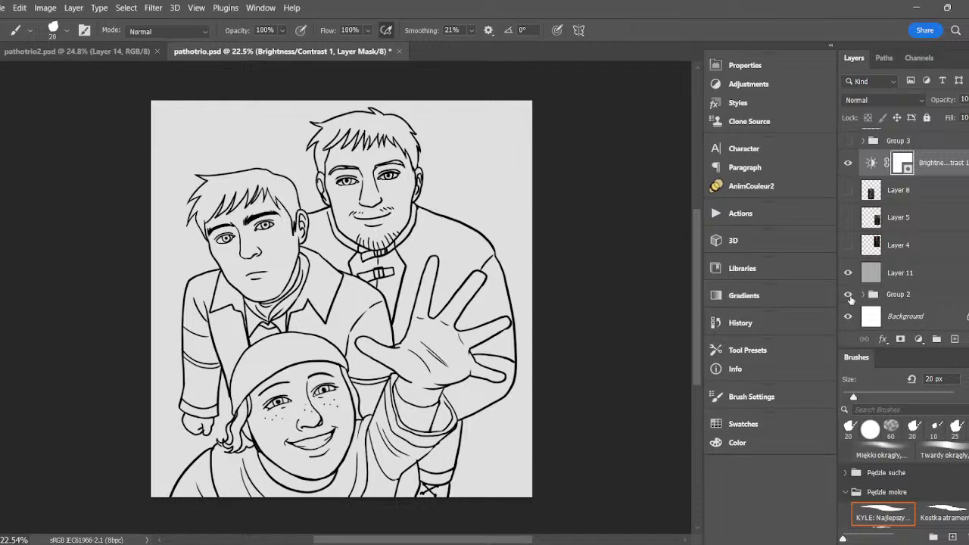
- Check the reference photos, show only the one on Layer 8, and move it over the raised hand and back man's coat
left_click(848, 217)
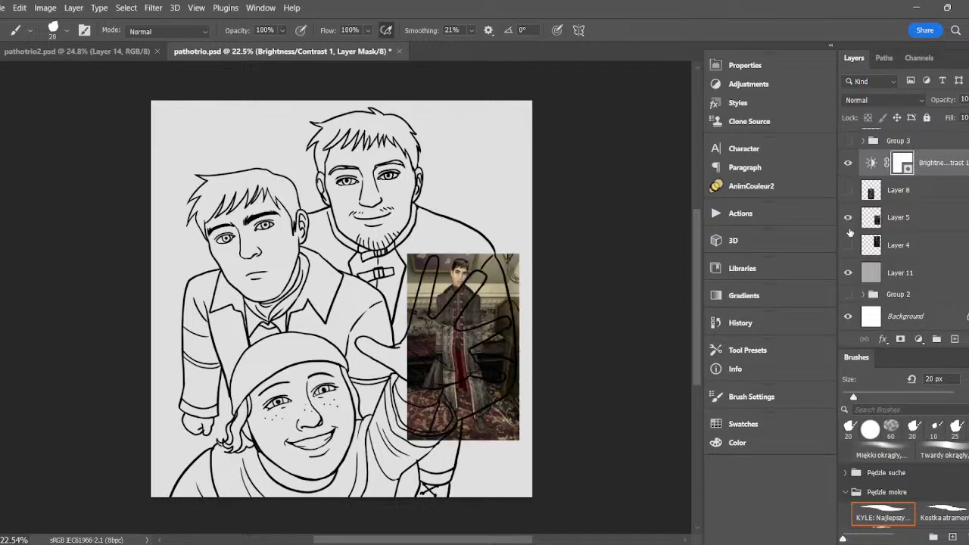
left_click(848, 217)
left_click(848, 245)
left_click(848, 245)
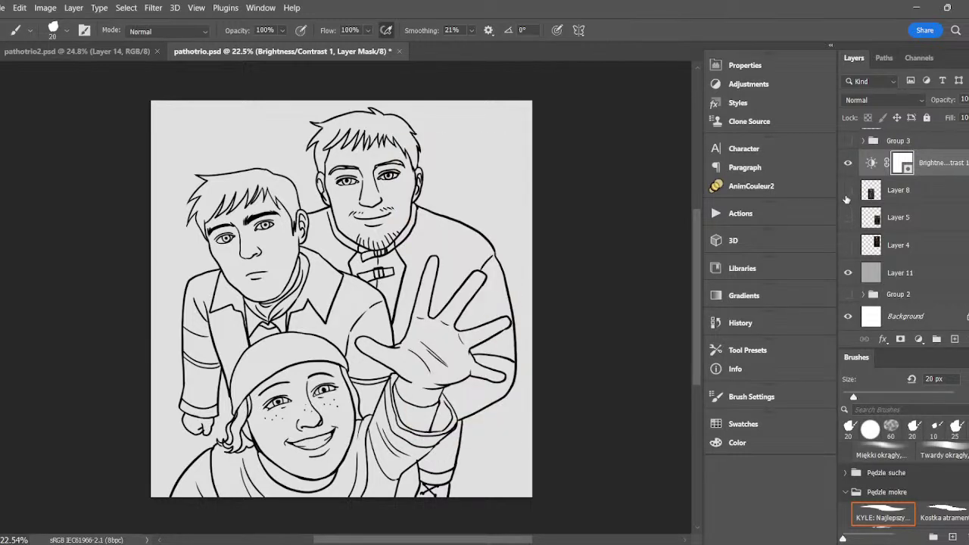
left_click(848, 190)
key("v")
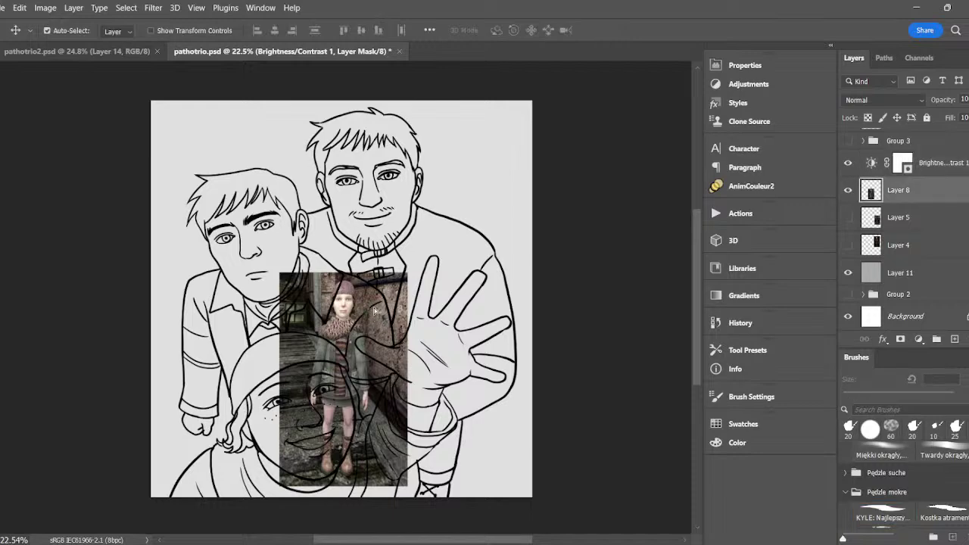
left_click_drag(371, 307, 503, 239)
scroll(392, 363, "up", 3)
scroll(392, 363, "down", 2)
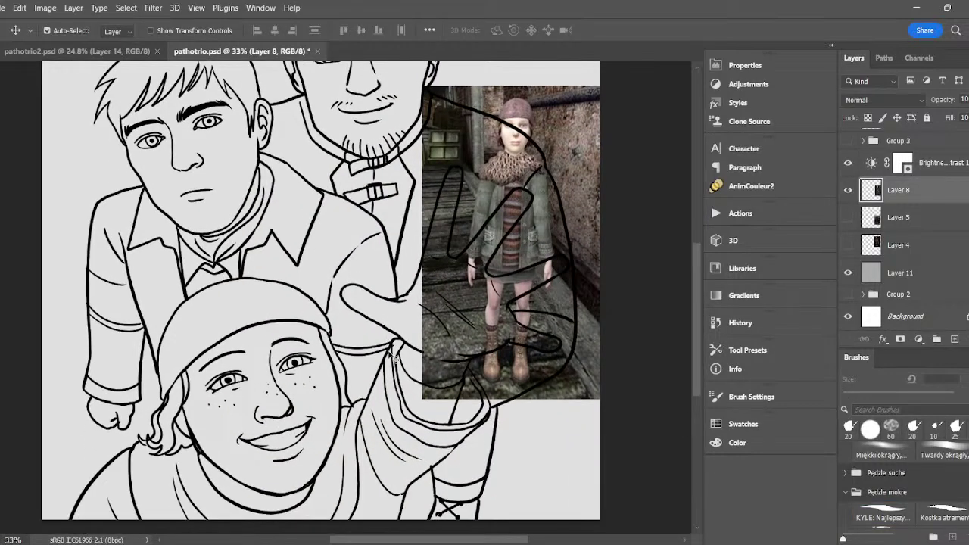
- Add a new layer and place it between the Brightness/Contrast adjustment and Group 3
key("i")
left_click(953, 339)
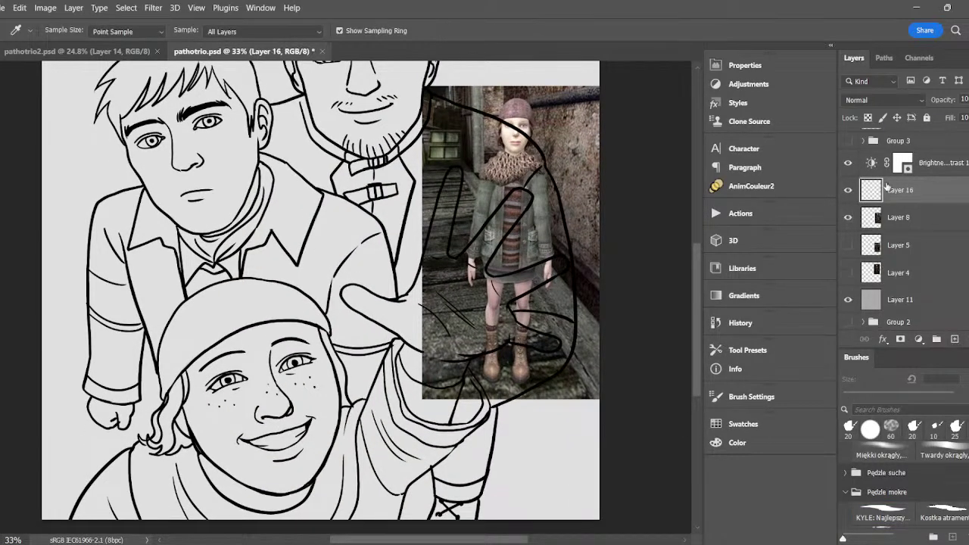
left_click_drag(887, 189, 904, 144)
key("ctrl+z")
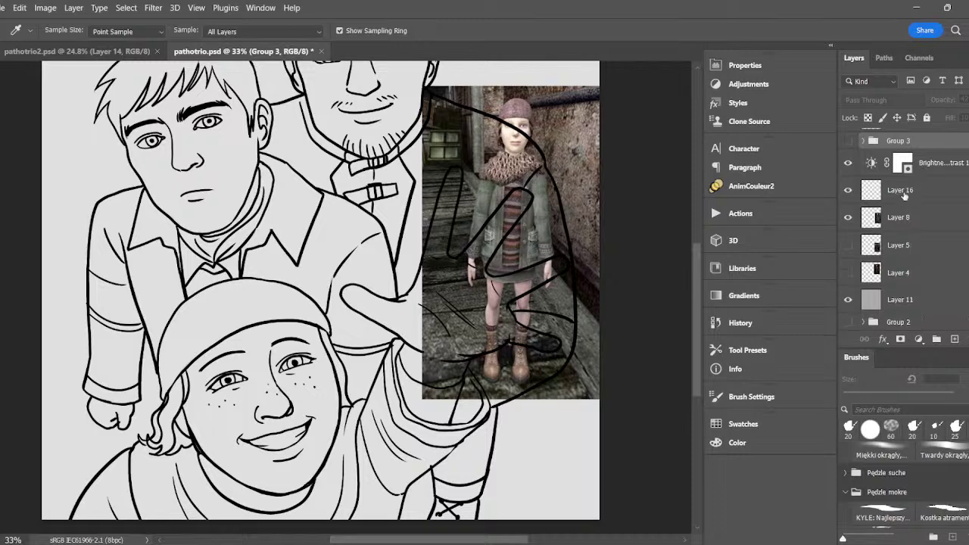
left_click_drag(905, 196, 911, 153)
scroll(948, 165, "up", 2)
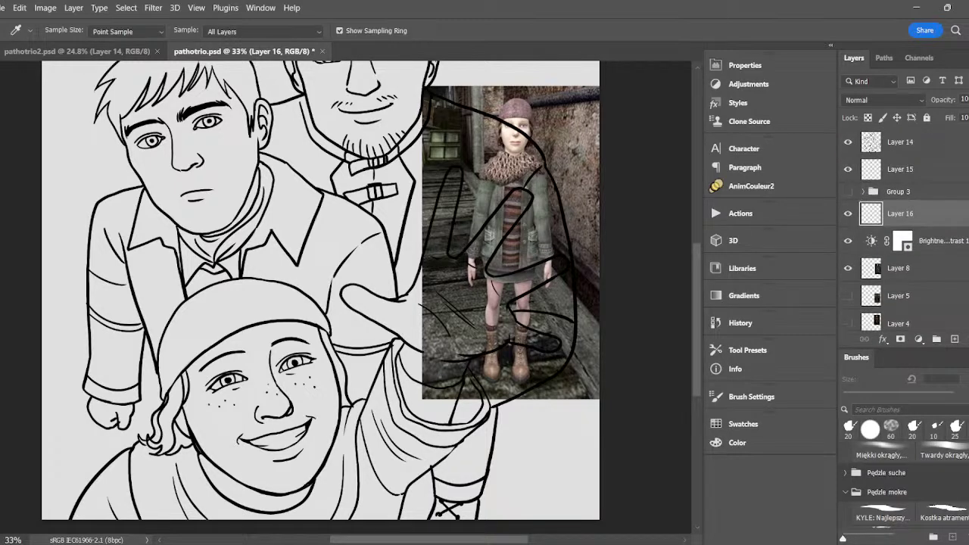
left_click(848, 165)
left_click(848, 165)
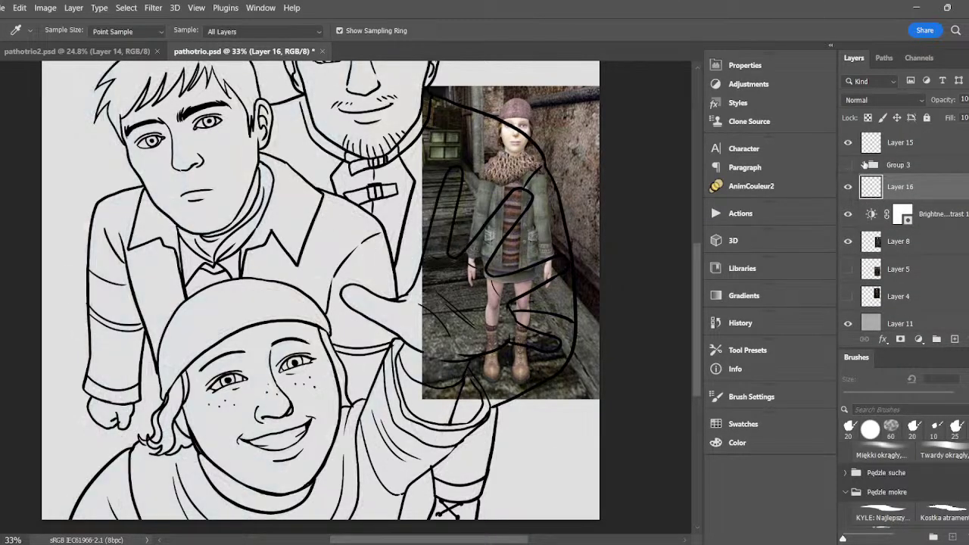
scroll(901, 227, "down", 1)
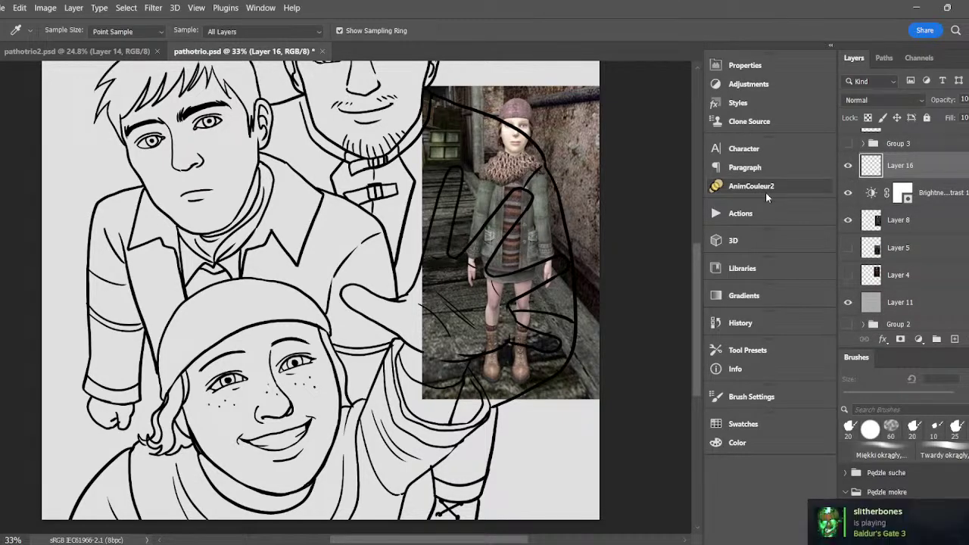
- Select the front character's face, neck and raised hand with the Magic Wand, hiding the reference photo, and adjust the selection with AnimCouleur2
key("w")
left_click(323, 384)
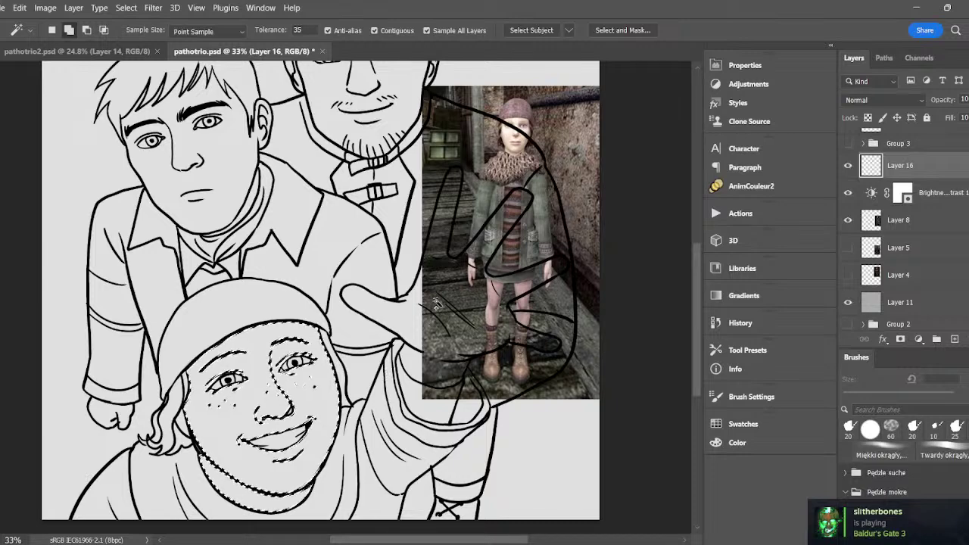
left_click(848, 219)
left_click(495, 306, "shift")
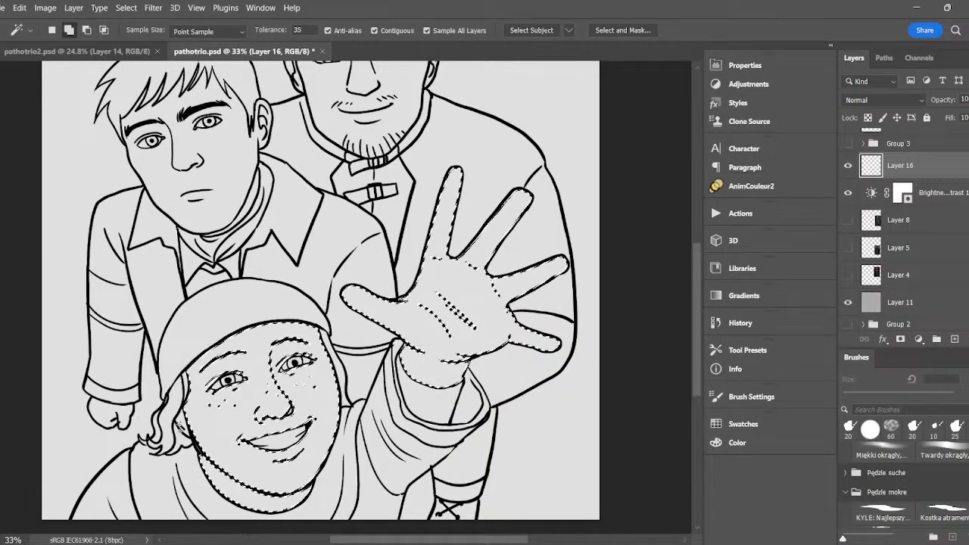
left_click(746, 185)
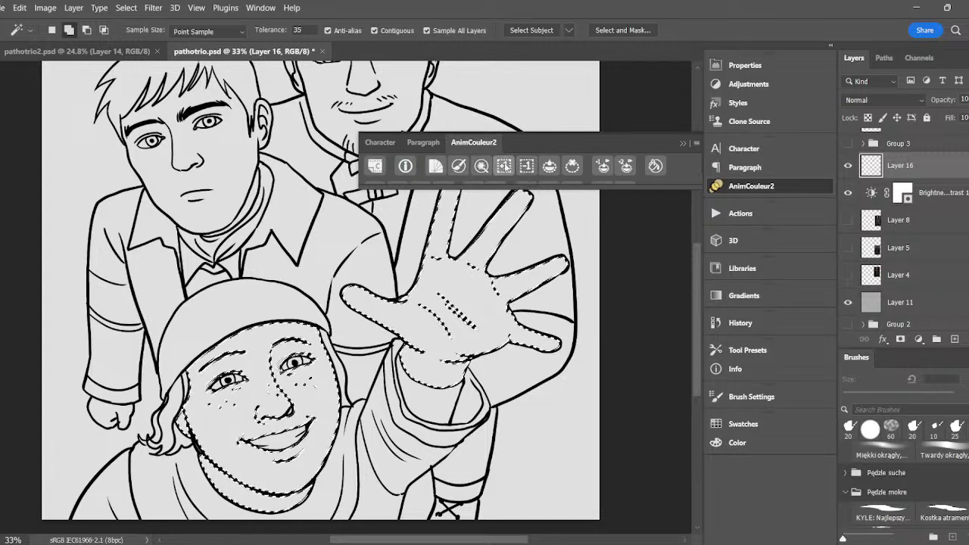
left_click(549, 166)
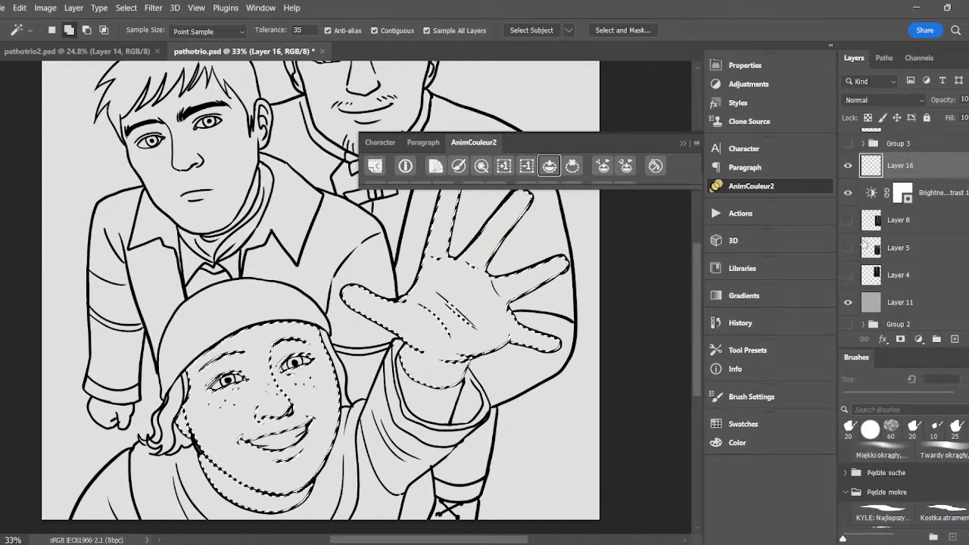
- Try filling the selected face, neck and hand on Layer 16 with a pale cream tone sampled from the reference photo
left_click(848, 219)
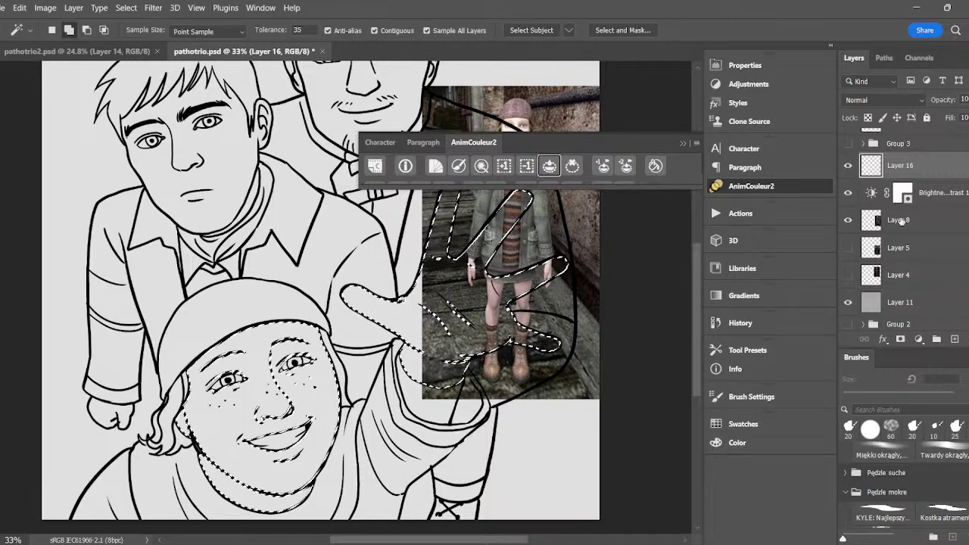
left_click(878, 221)
key("i")
left_click(523, 114)
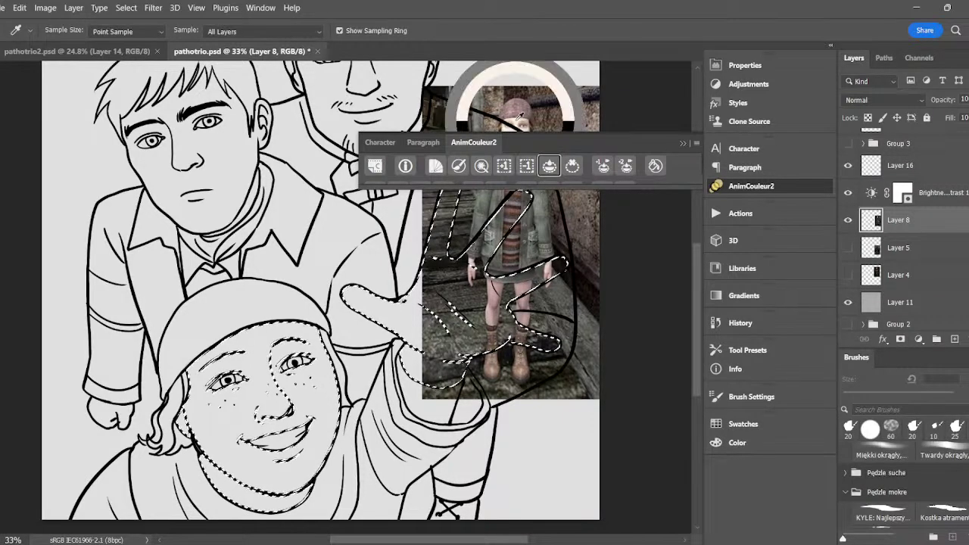
key("g")
left_click(848, 220)
left_click(876, 169)
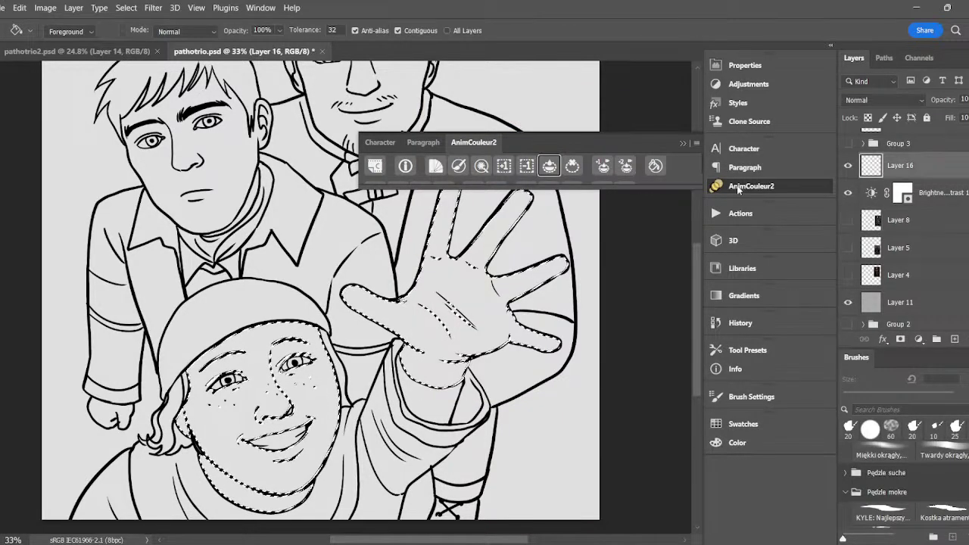
left_click(437, 306)
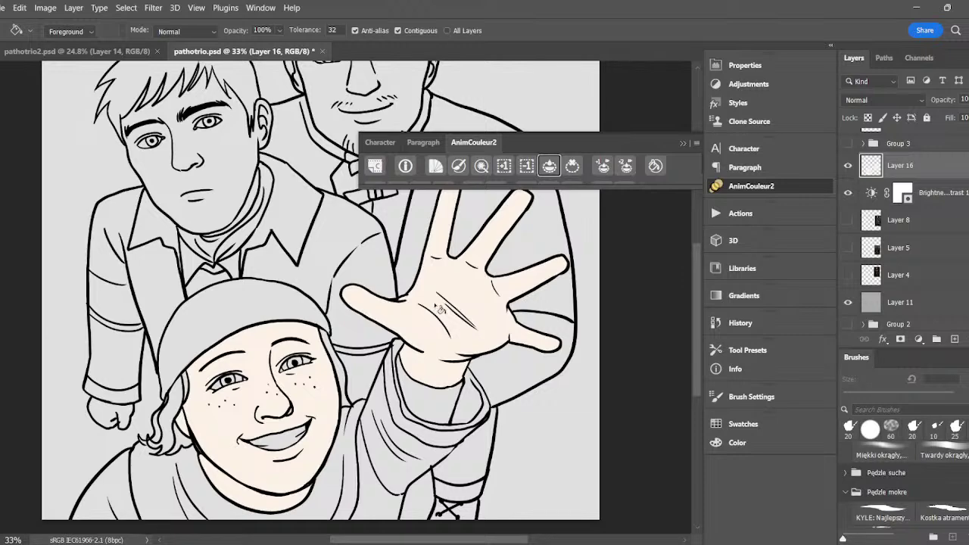
key("ctrl+z")
- Sample a deeper beige skin tone from the reference figure's face, fill the selected face, neck and hand on Layer 16, and deselect
left_click(848, 219)
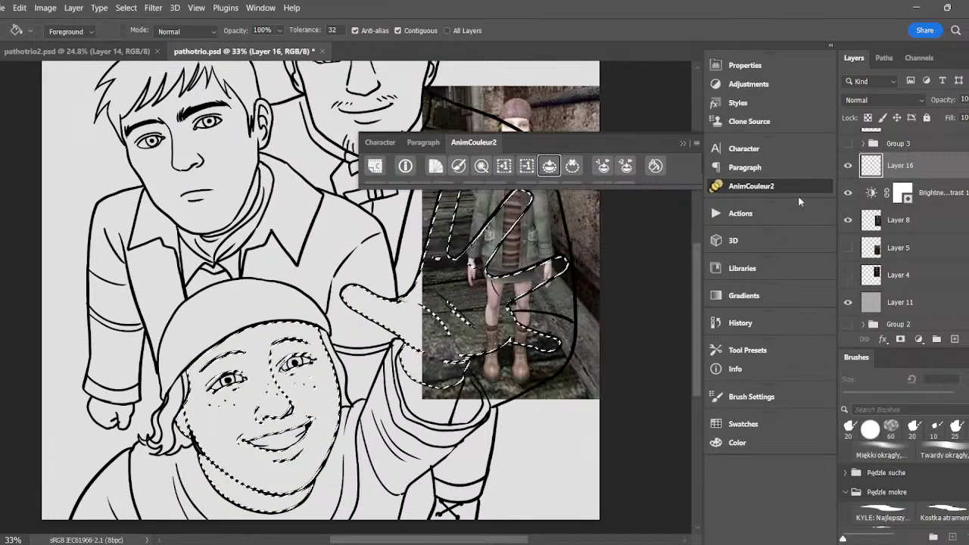
left_click(798, 197)
key("i")
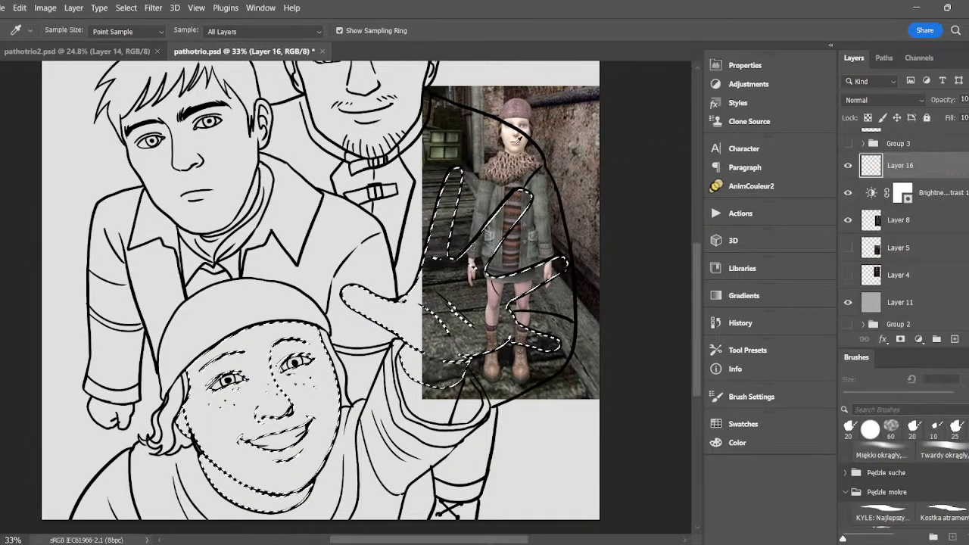
left_click(518, 140)
key("b")
left_click(848, 219)
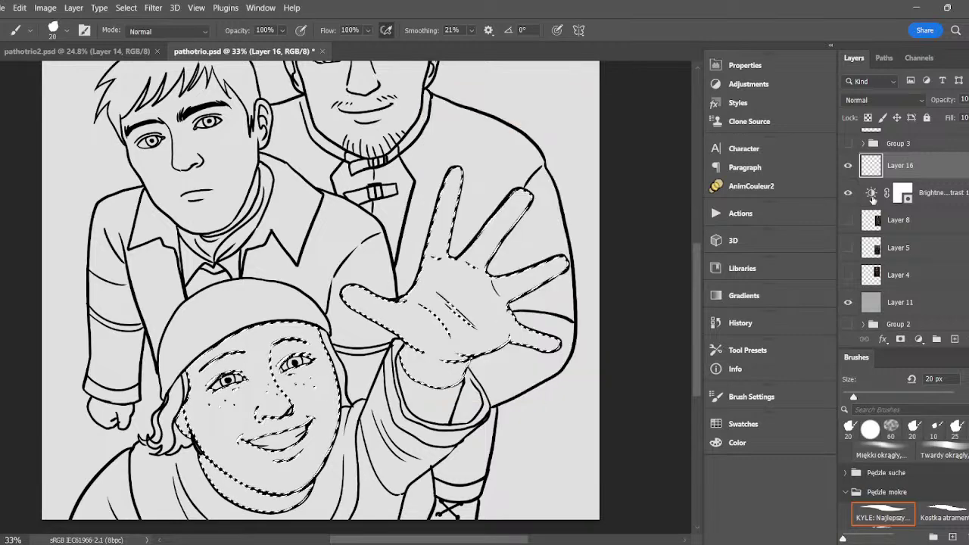
key("g")
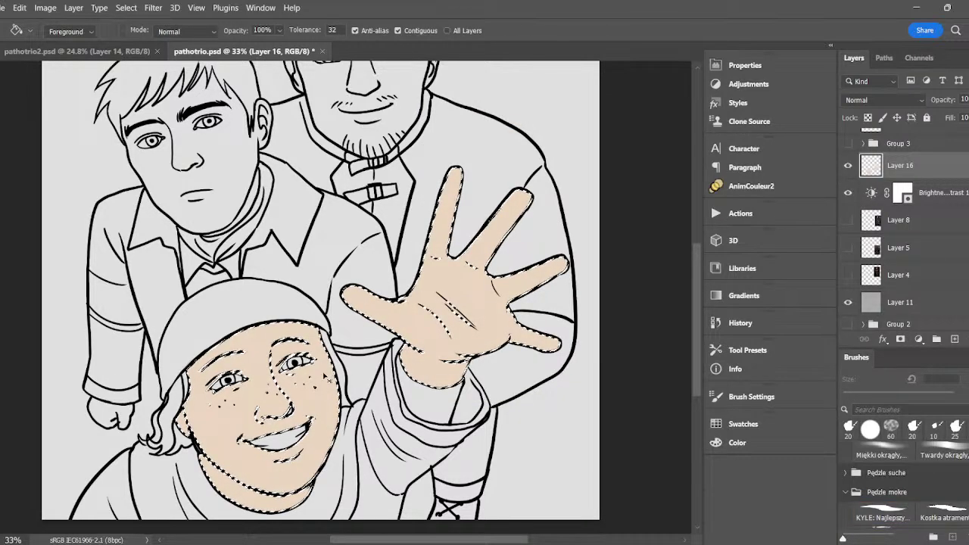
key("ctrl+d")
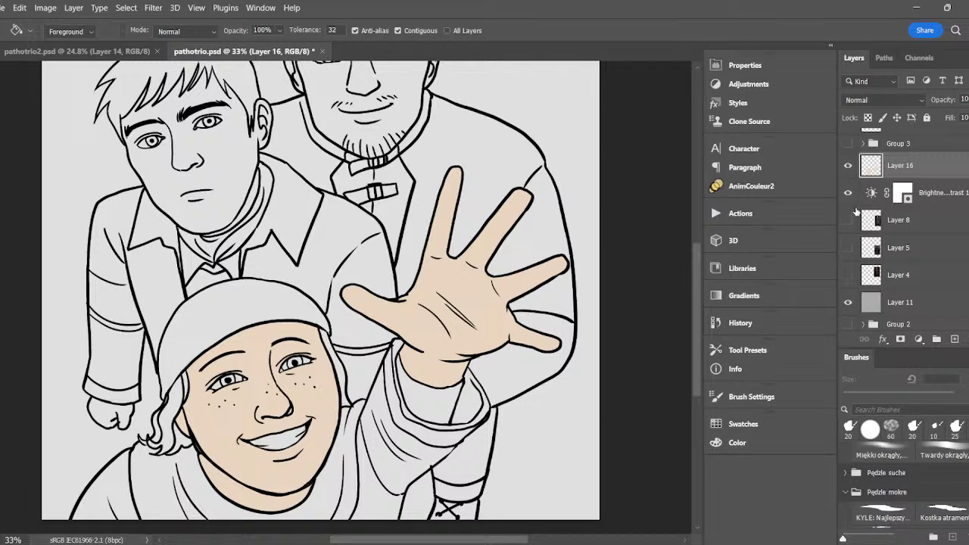
- Sample a pale tone from the reference figure's face, hide the reference photo, and fill the front character's teeth on Layer 16
key("b")
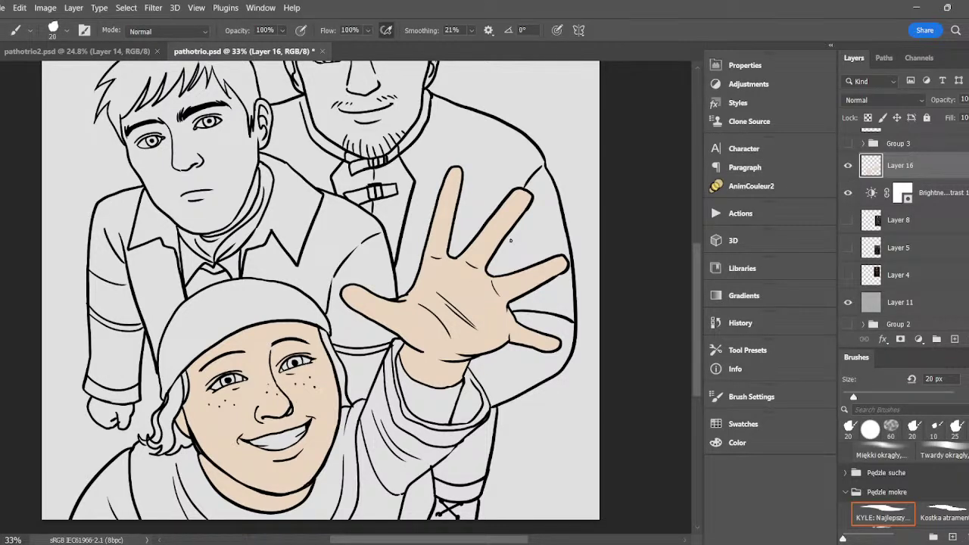
left_click(847, 220)
key("i")
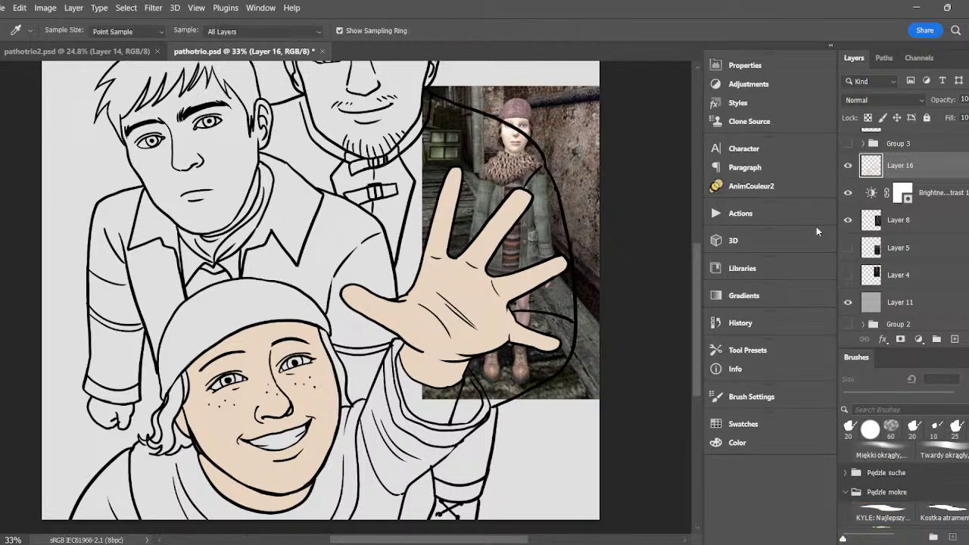
left_click(513, 125)
key("b")
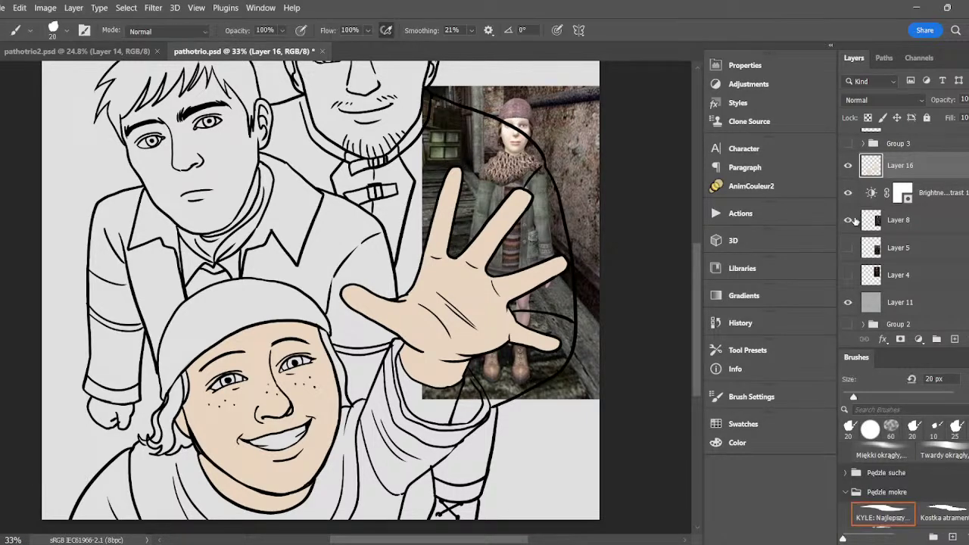
left_click(848, 220)
key("g")
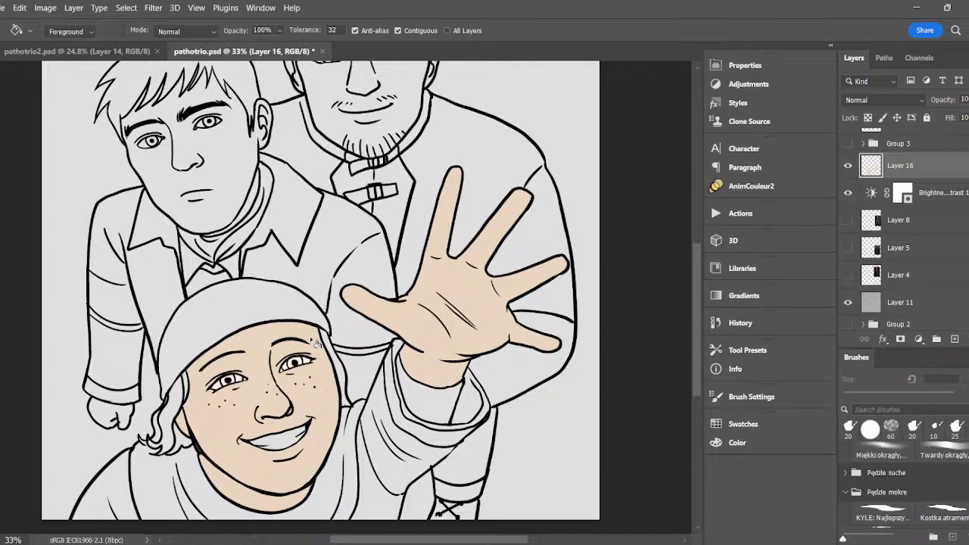
left_click(284, 448)
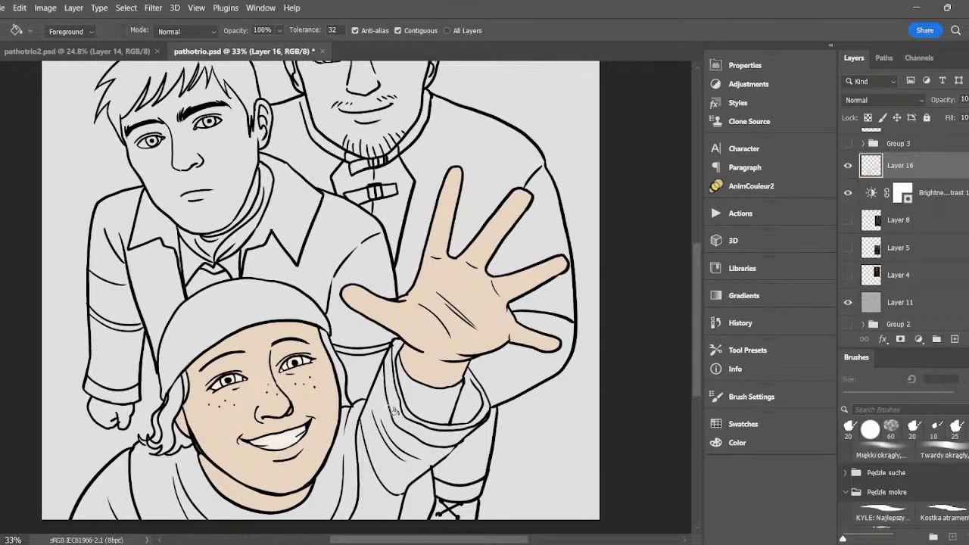
- Sample the mauve tone of the reference figure's beanie from Layer 8 and hide the reference photo again
left_click(848, 219)
key("i")
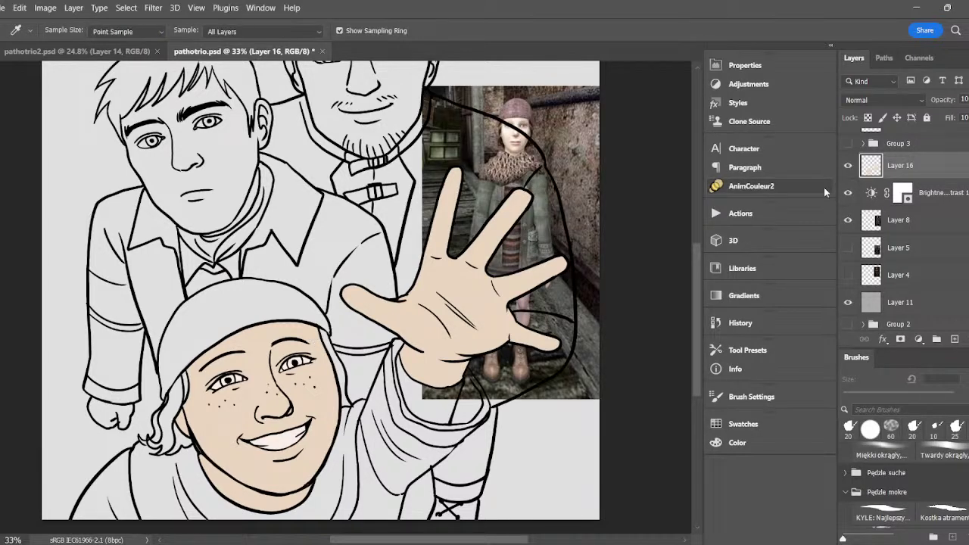
left_click(524, 102)
key("b")
left_click(848, 219)
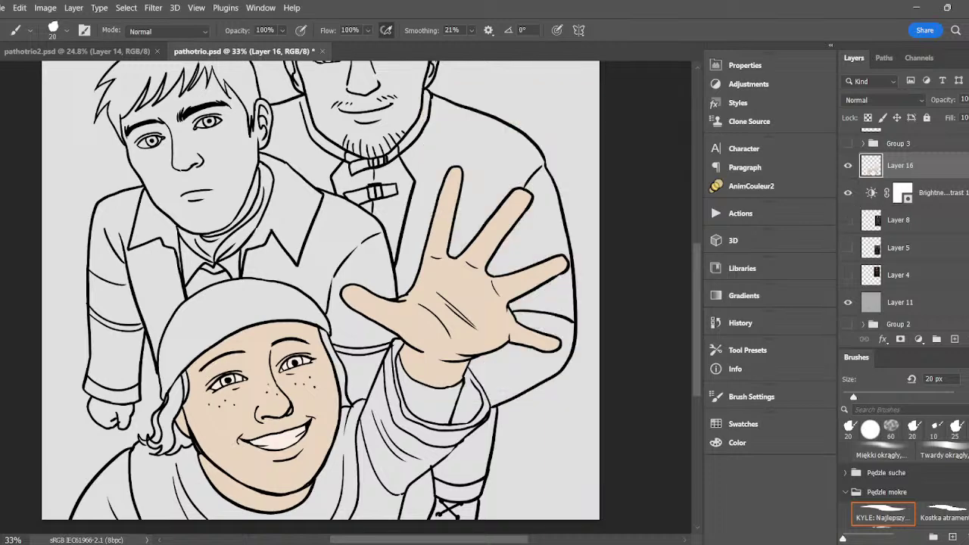
- Select the front character's beanie with the Magic Wand, fill it with the mauve tone on Layer 16 using AnimCouleur2, and deselect
key("w")
left_click(278, 313)
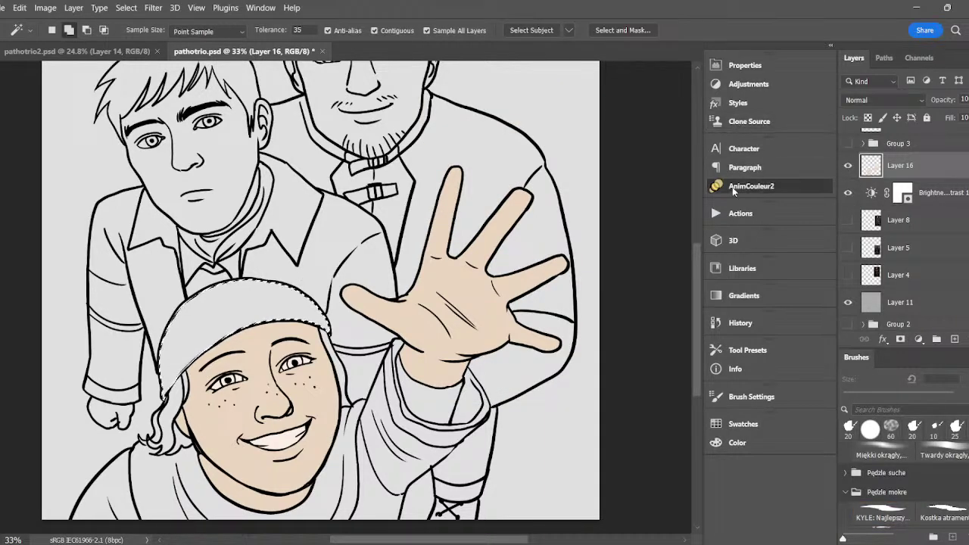
left_click(733, 187)
left_click(542, 167)
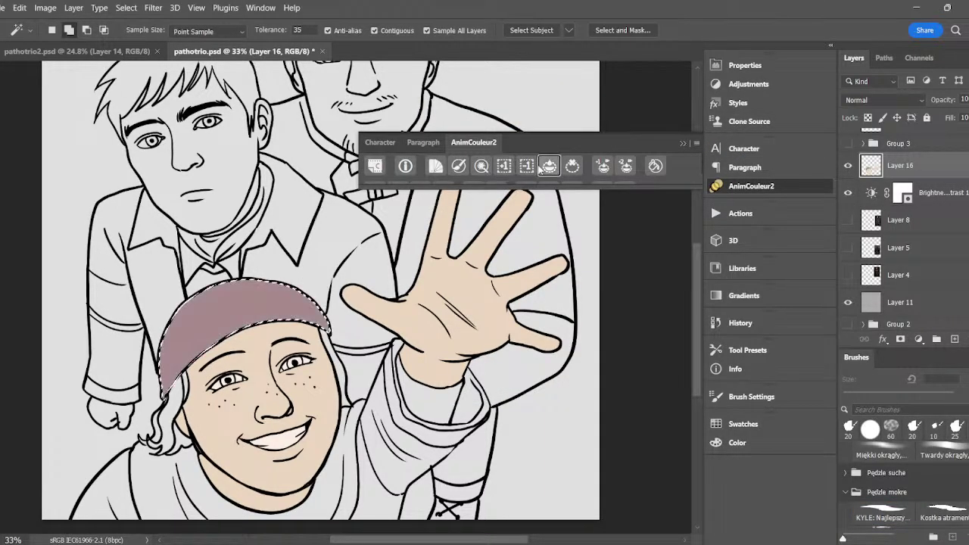
left_click(683, 144)
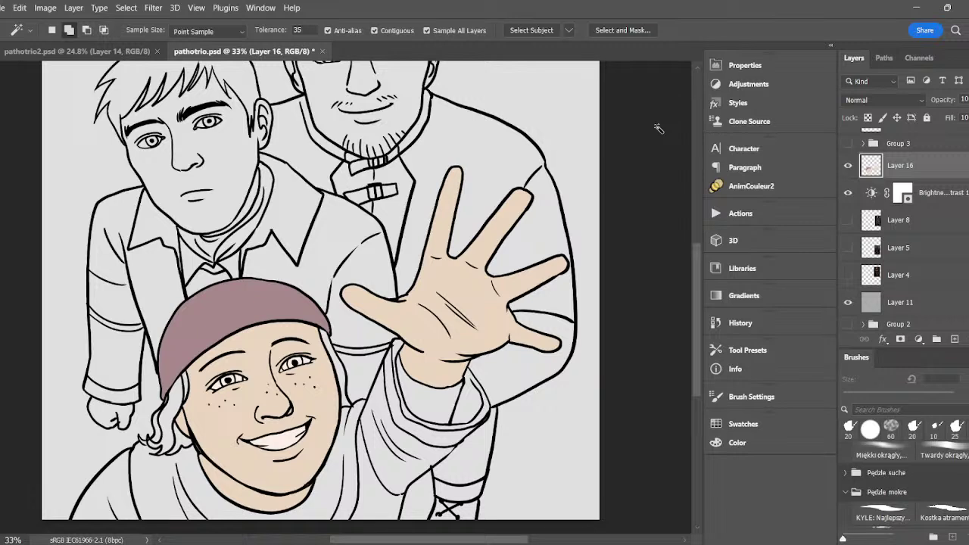
- Sample a dark tone from the reference figure's hair, hide the photo, and adjust the foreground colour to dark brown #392821
left_click(848, 220)
key("i")
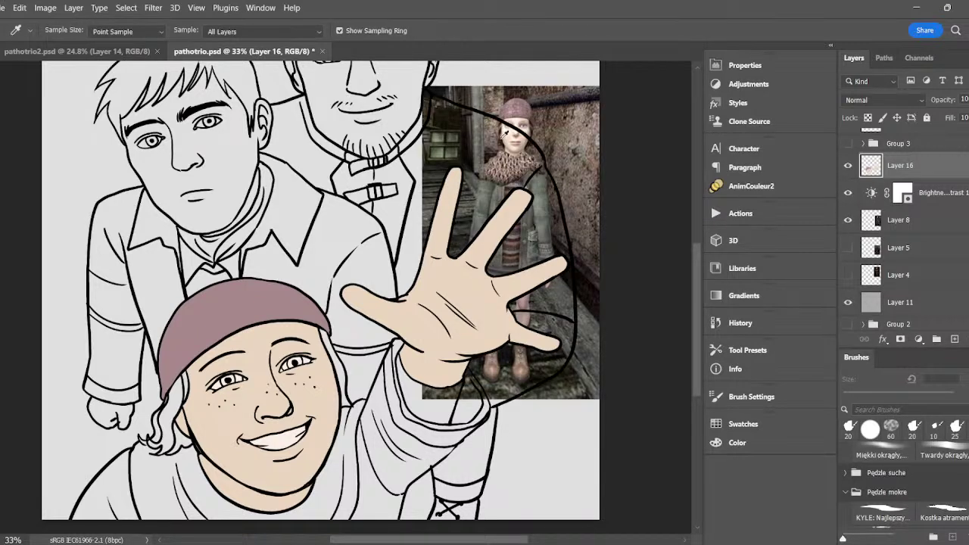
left_click(505, 134)
left_click(505, 133)
key("g")
left_click(848, 219)
left_click(2, 447)
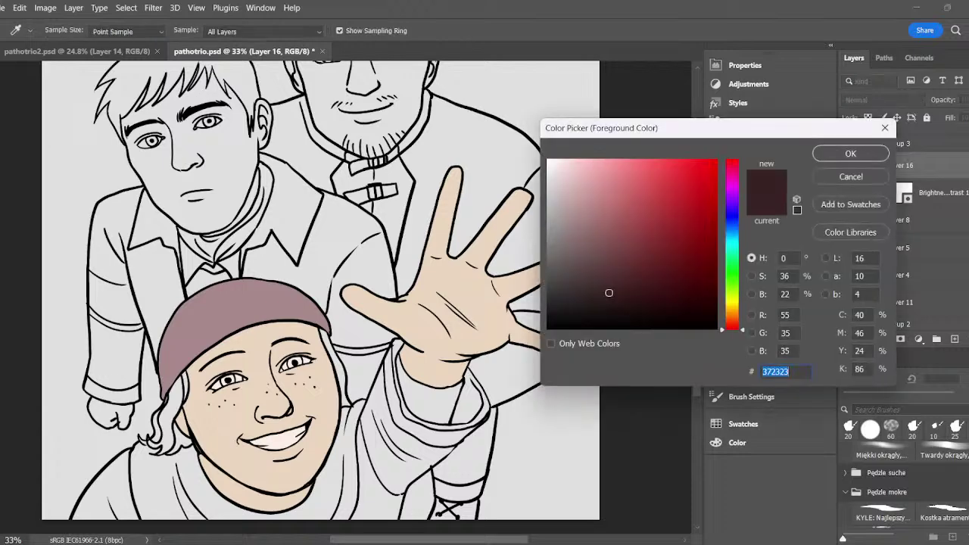
left_click(732, 323)
left_click(620, 289)
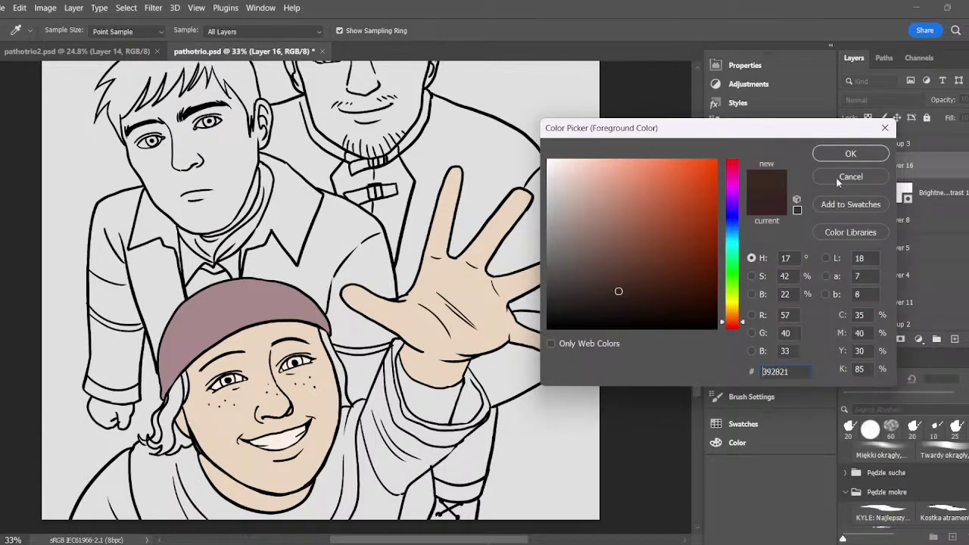
left_click(848, 154)
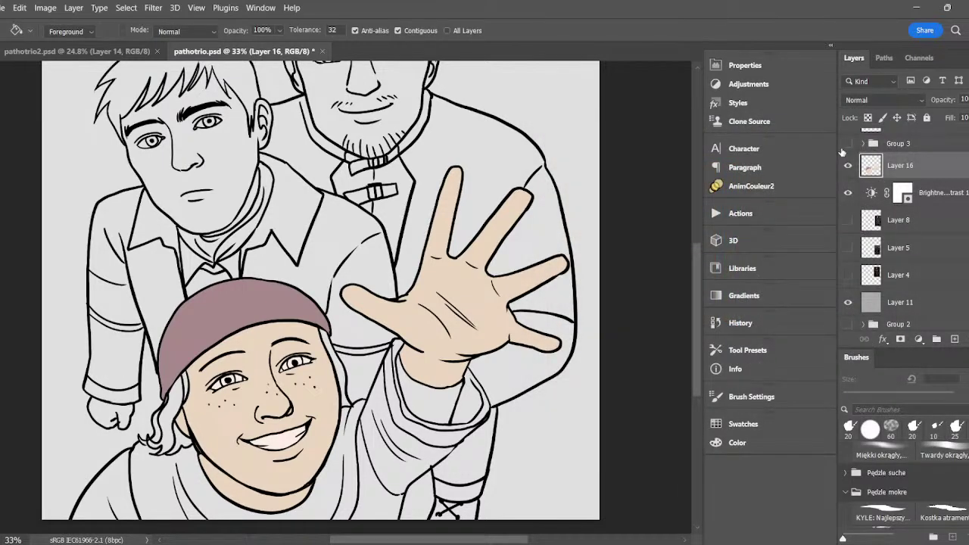
- Select the front character's hair on both sides of the face, adjust the selection with AnimCouleur2, fill it dark brown, and deselect
key("w")
left_click(162, 435)
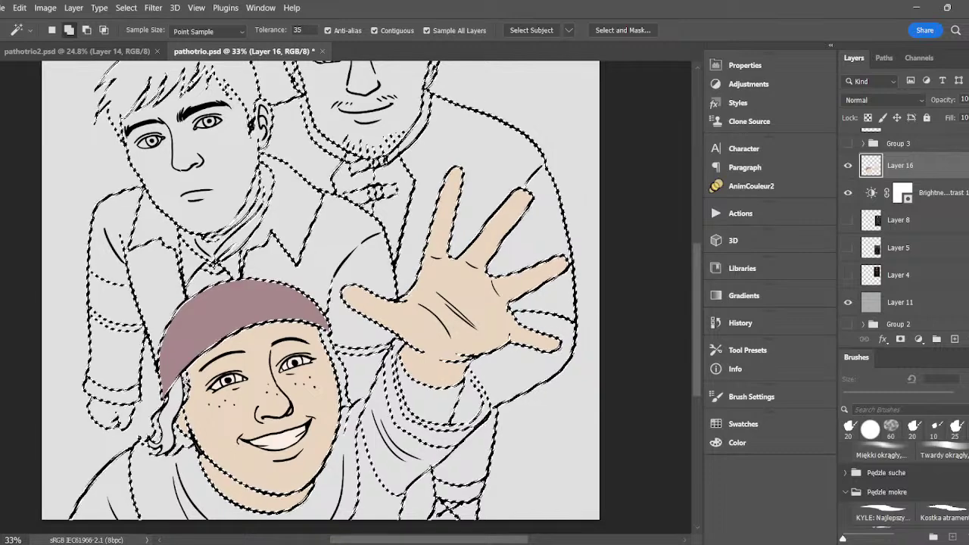
key("ctrl+z")
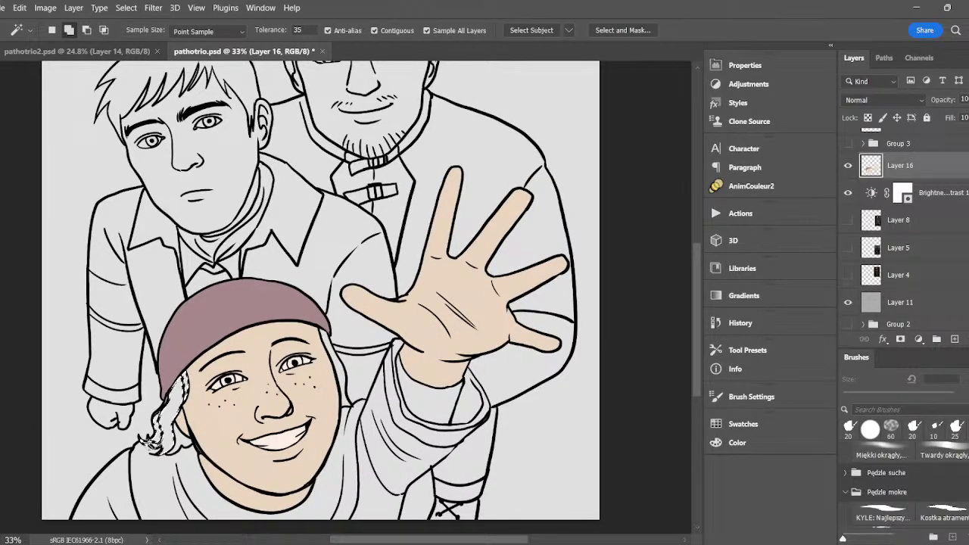
left_click(180, 438)
left_click(339, 368)
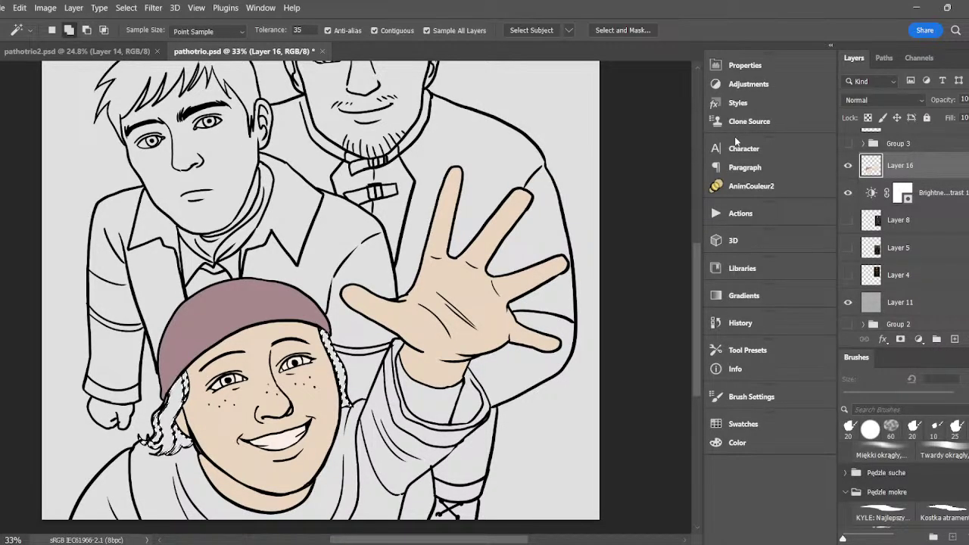
left_click(750, 186)
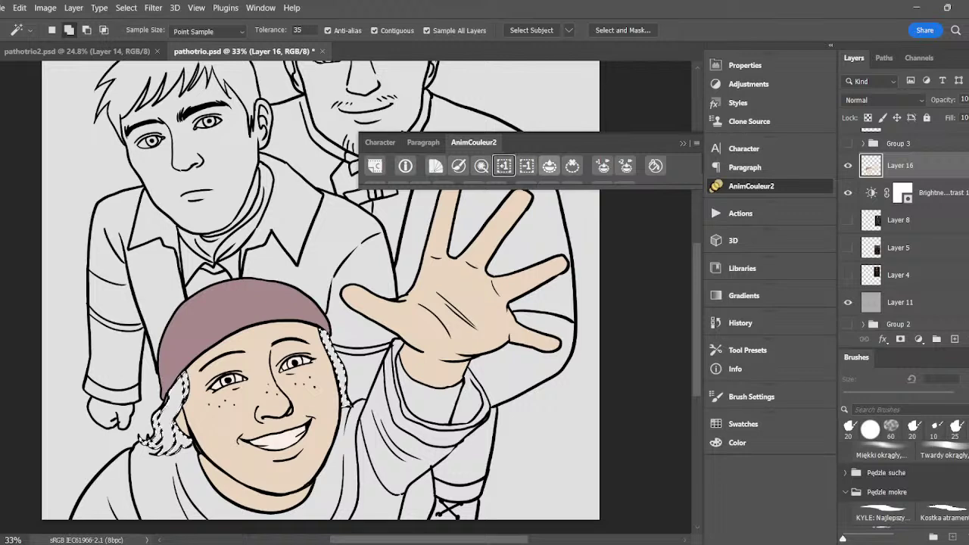
left_click(504, 166)
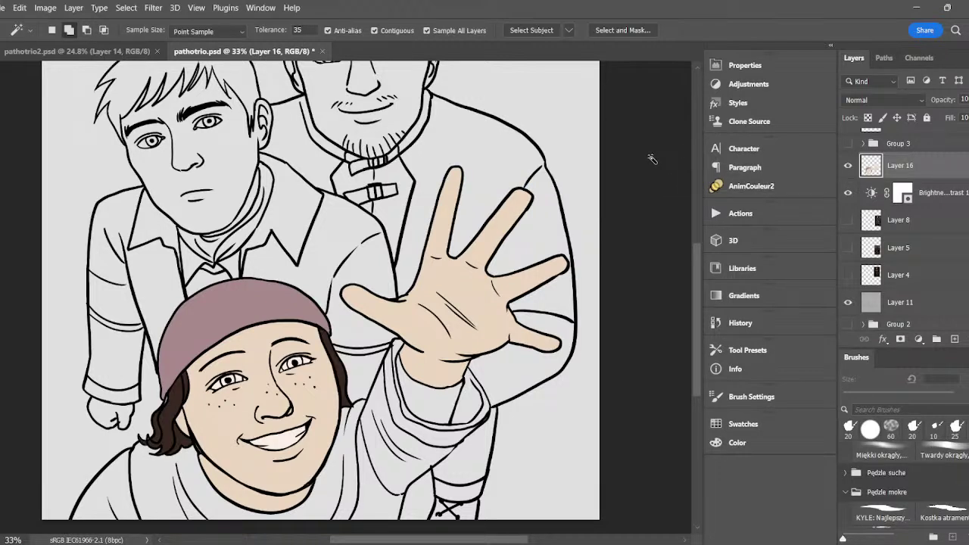
- Sample a grey-green tone from the reference figure's coat, hide the photo, and paint the front character's irises on Layer 16
key("b")
key("i")
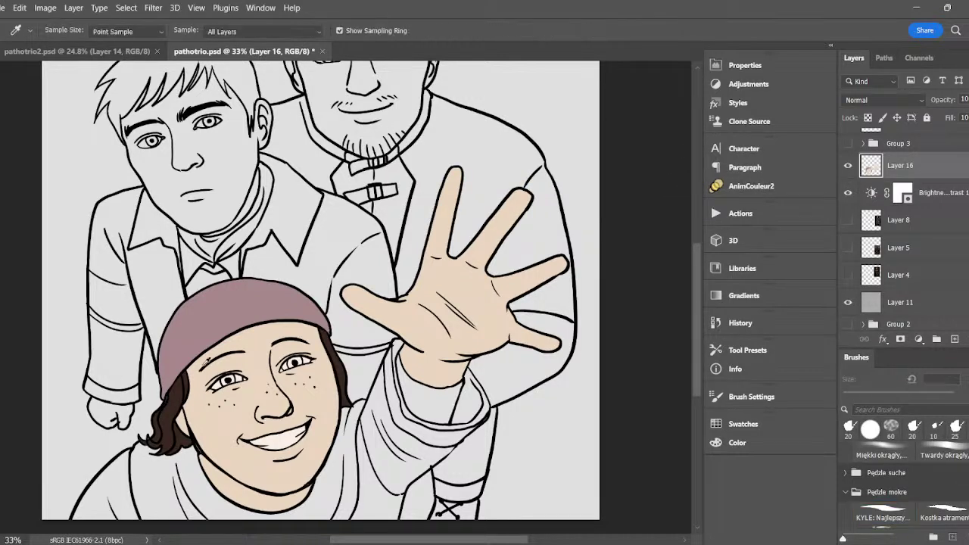
left_click(848, 220)
left_click(543, 188)
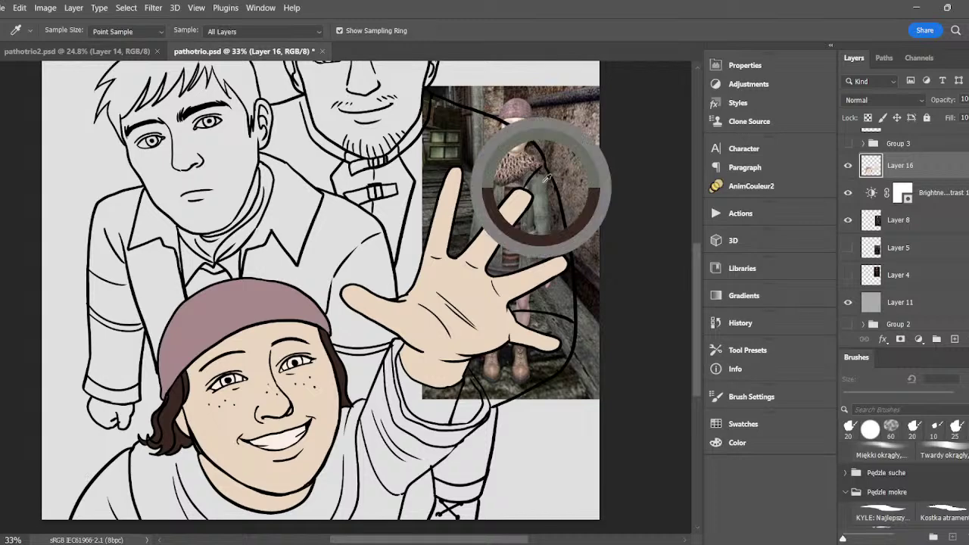
key("b")
left_click(848, 220)
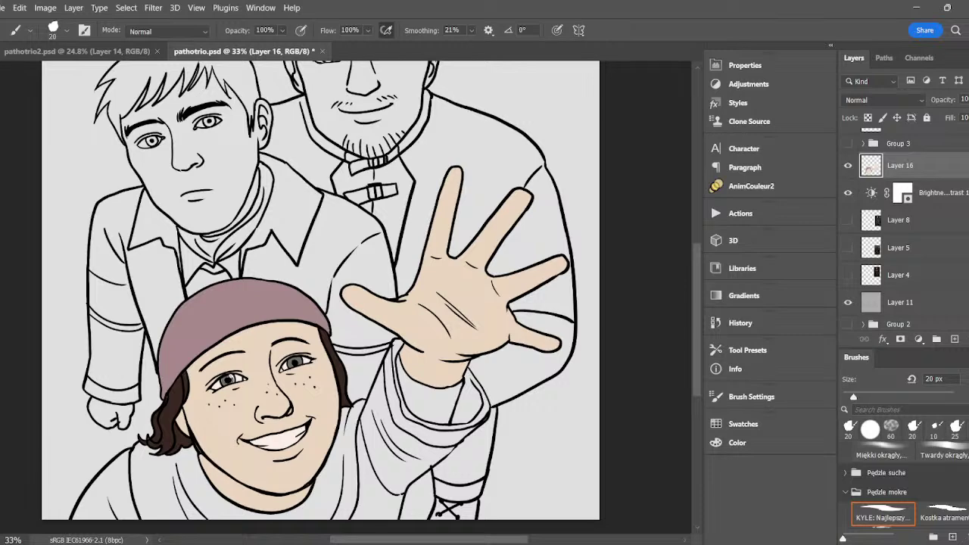
- Sample the skin tone from the front character's cheek, shift the foreground colour to a deeper, redder tan, and ready the Brush
left_click(319, 378, "alt")
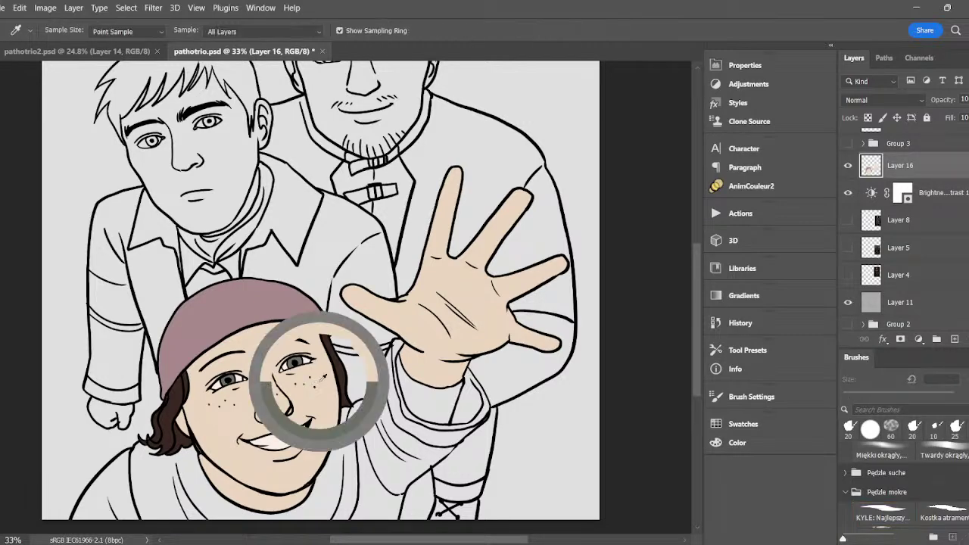
left_click(6, 470)
left_click(601, 181)
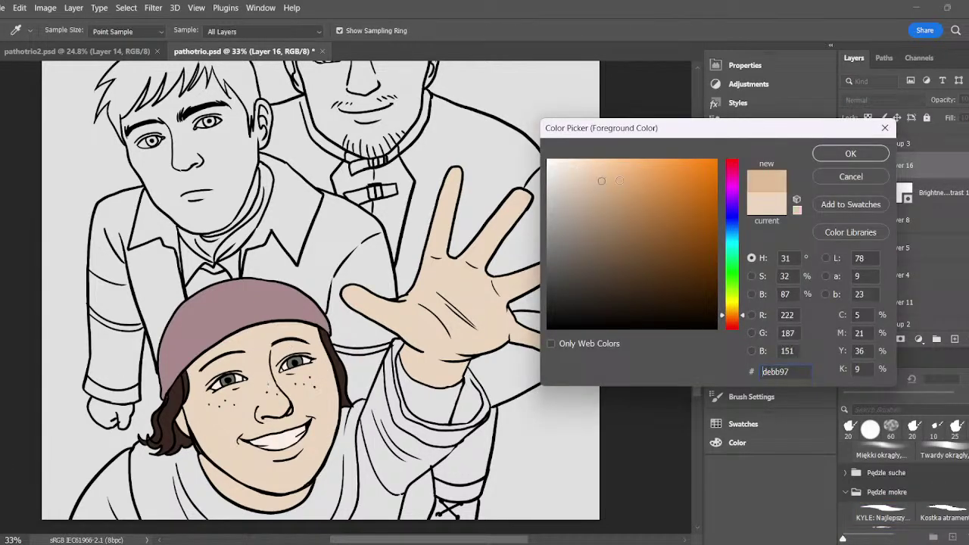
left_click(733, 324)
left_click(851, 153)
key("b")
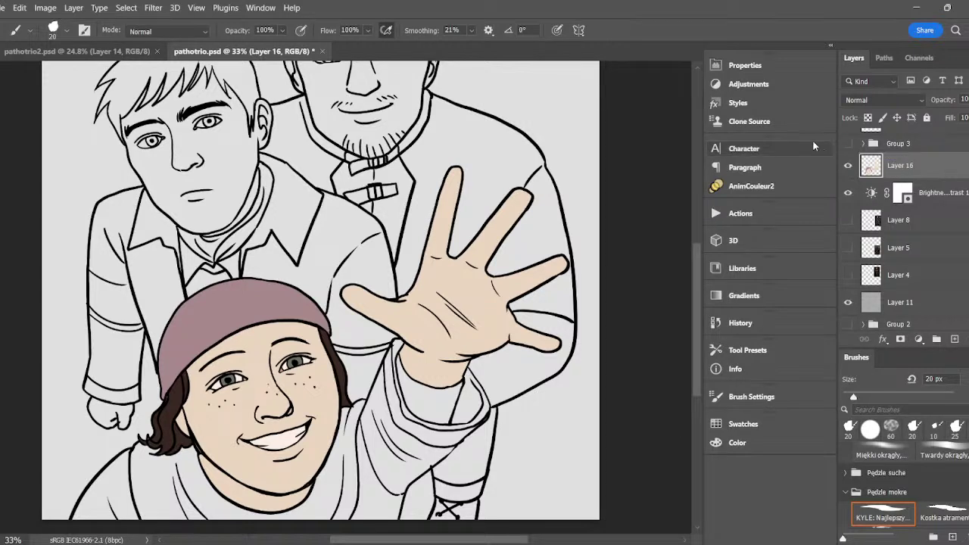
- Show Group 3 over the flat colours, raise its opacity to 92%, hide the group again, and reselect Layer 16
scroll(901, 227, "up", 1)
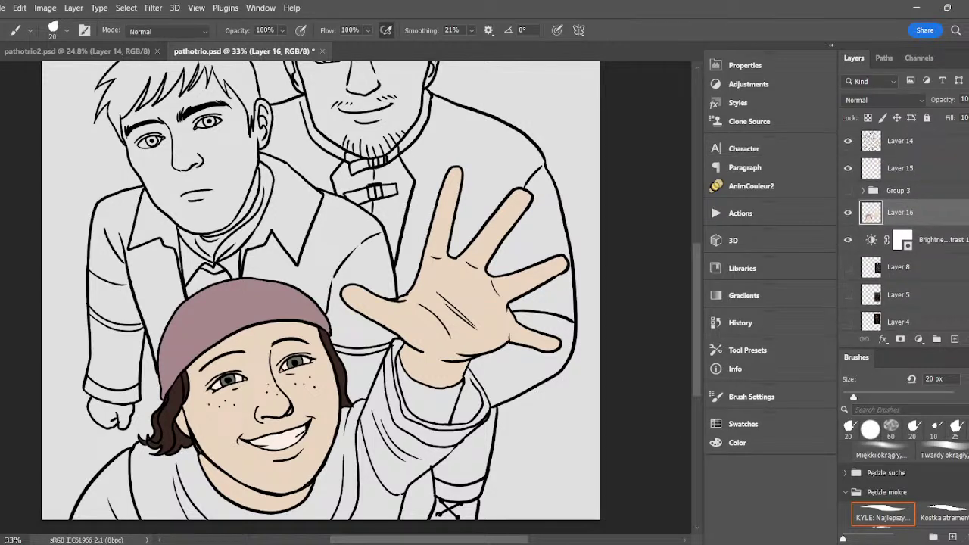
left_click(848, 192)
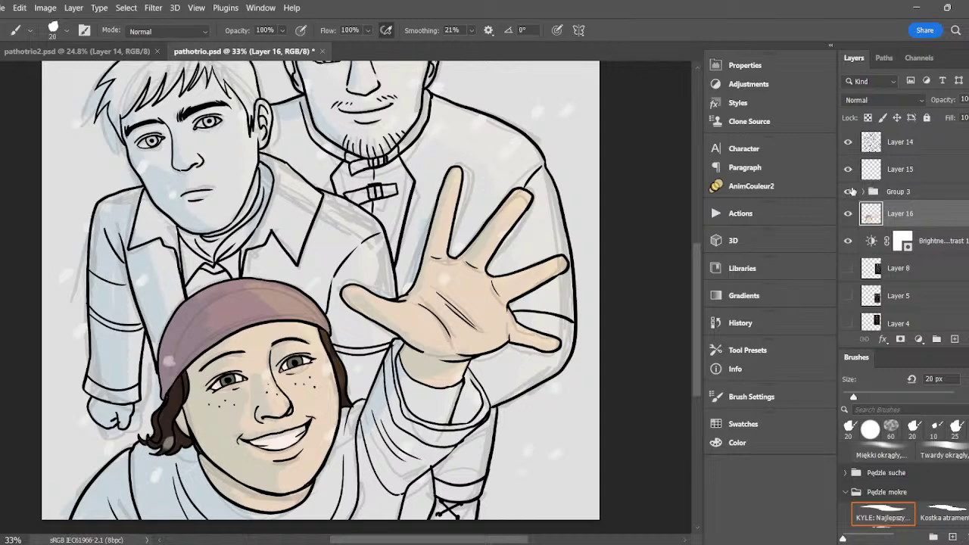
left_click(872, 191)
left_click(967, 99)
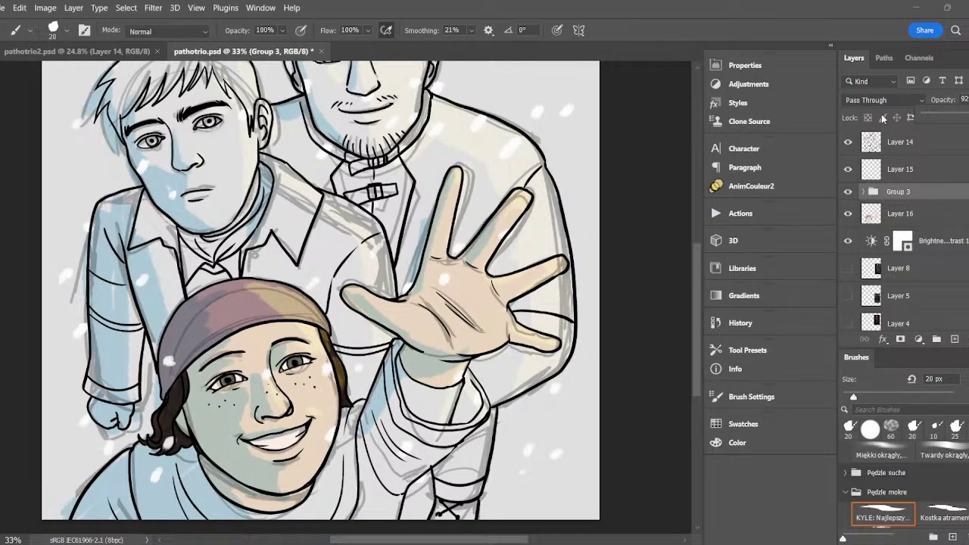
left_click(848, 192)
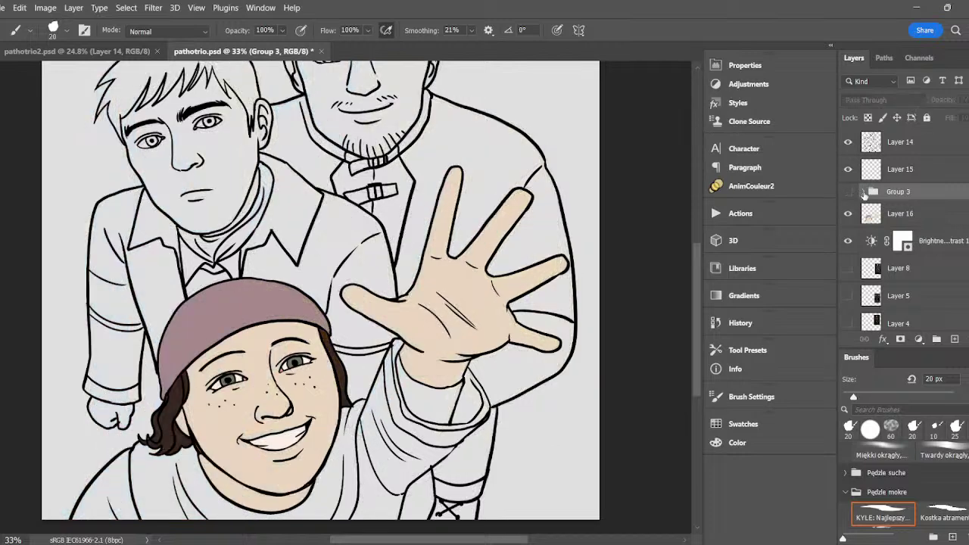
left_click(872, 216)
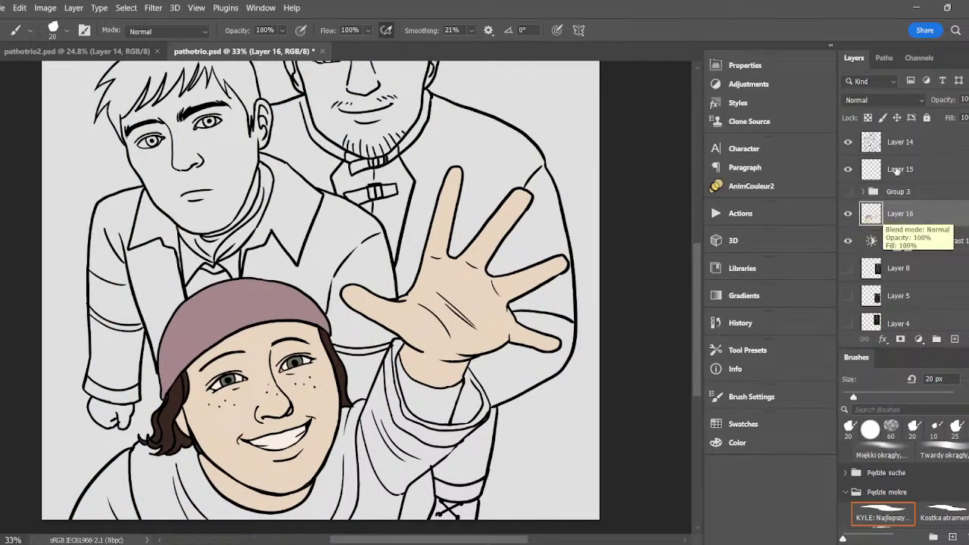
- Sample a grey-green tone from the front of the reference figure's coat and hide the reference photo
left_click(848, 268)
key("i")
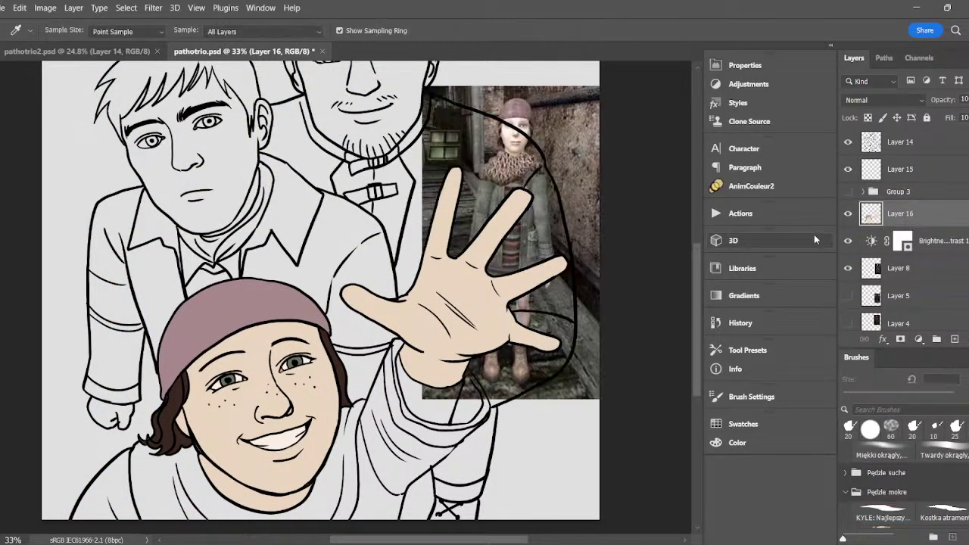
left_click(543, 203)
key("b")
left_click(848, 268)
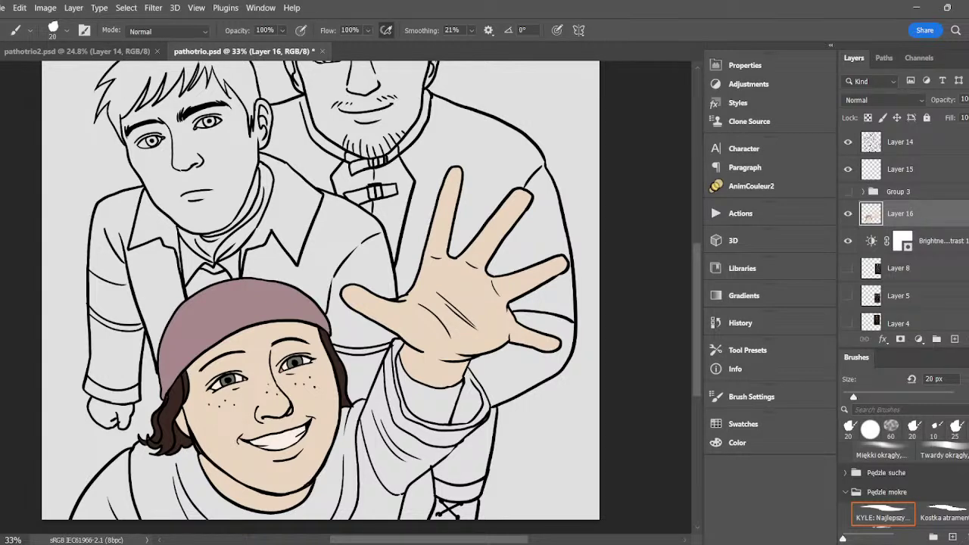
- Show the reference photo on Layer 8, sample the grey-green of the figure's coat, and make Layer 16 active
left_click(848, 268)
key("i")
left_click(546, 184)
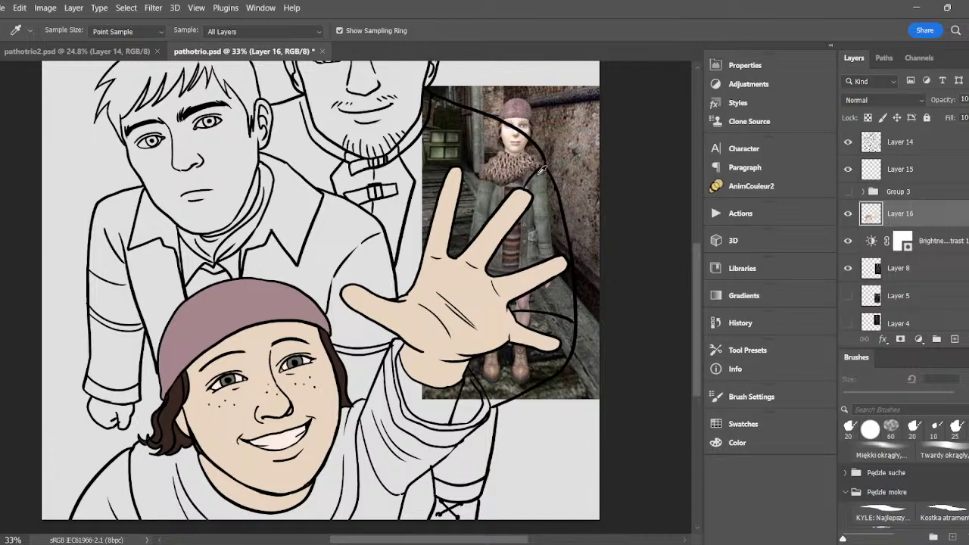
left_click(883, 515)
left_click(898, 268)
left_click(897, 216)
- Select the front character's jacket body and raised sleeve, hide the photo, expand the selection by 1, fill it grey-green, and deselect
key("w")
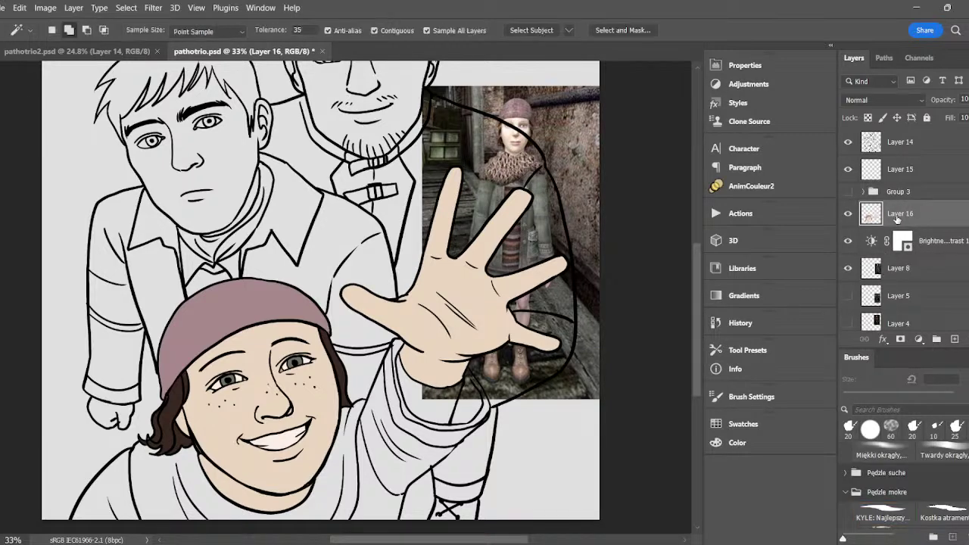
left_click(371, 475)
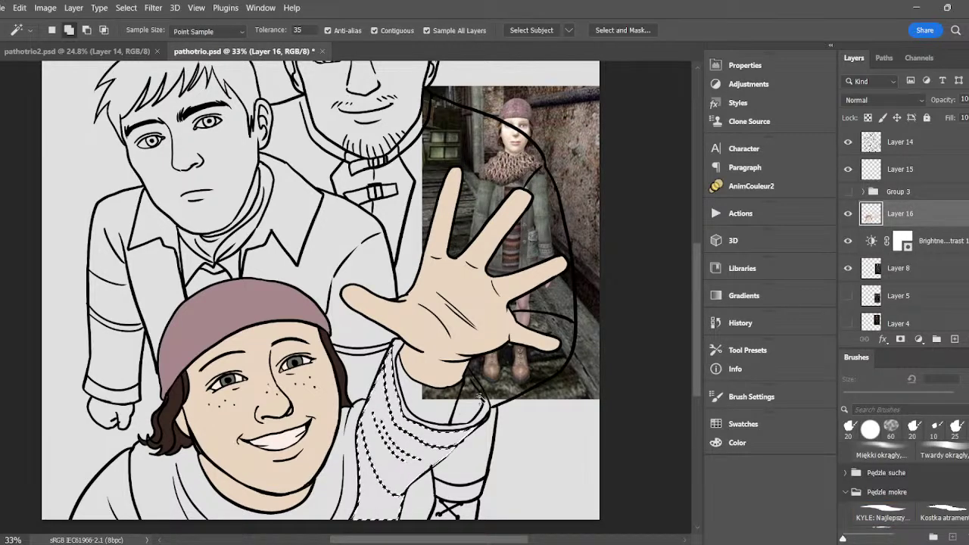
left_click(848, 268)
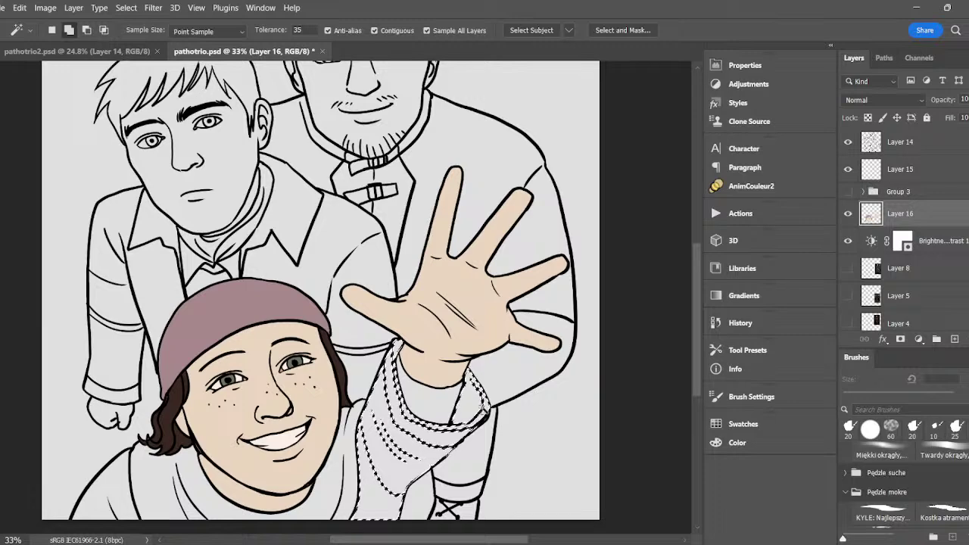
left_click(731, 185)
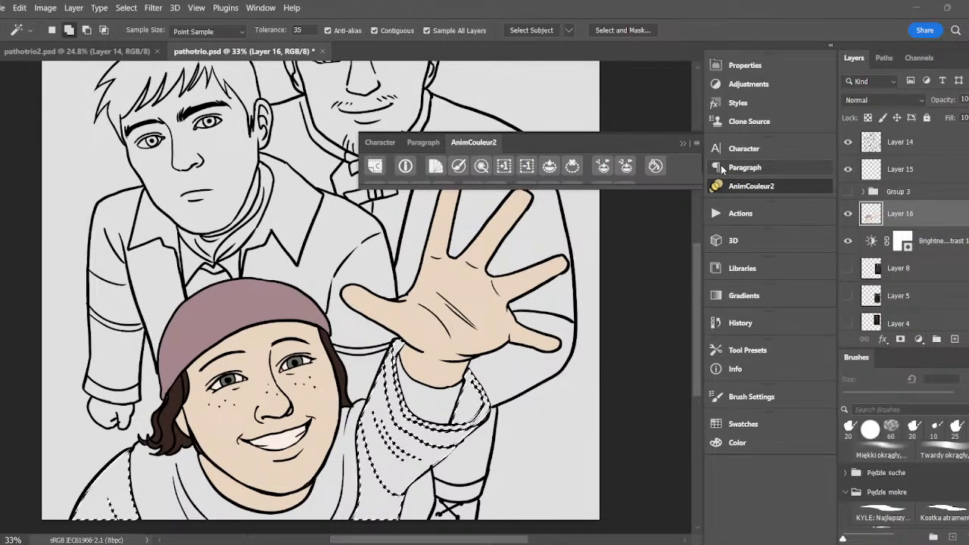
left_click(504, 166)
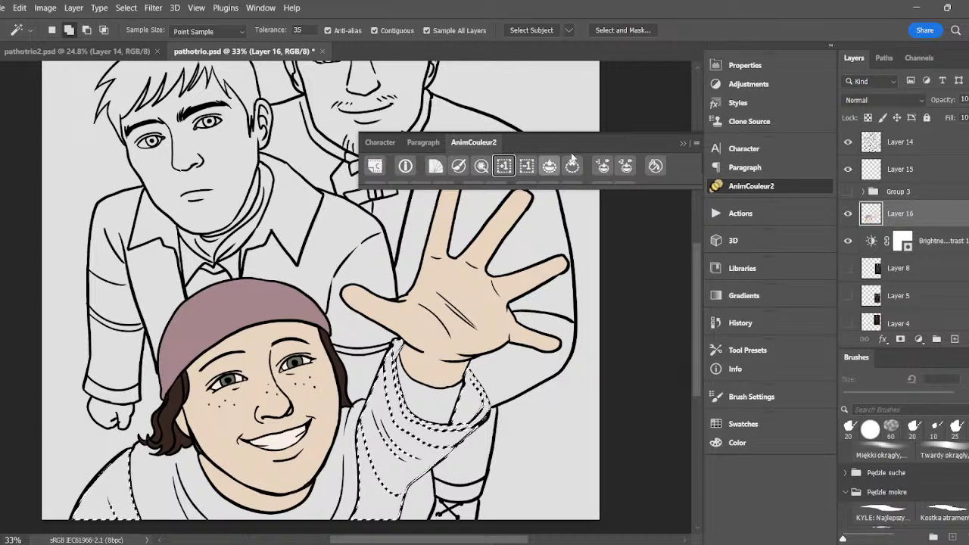
left_click(549, 166)
left_click(691, 142)
key("ctrl+d")
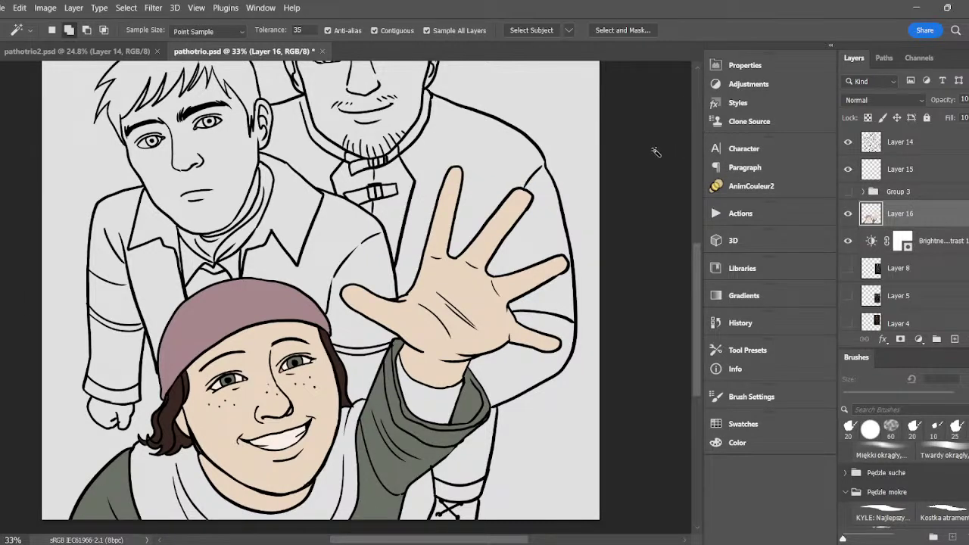
- Show the Layer 8 photo again, sample the brown of the figure's scarf, and fill the front character's scarf on Layer 16
left_click(848, 268)
key("i")
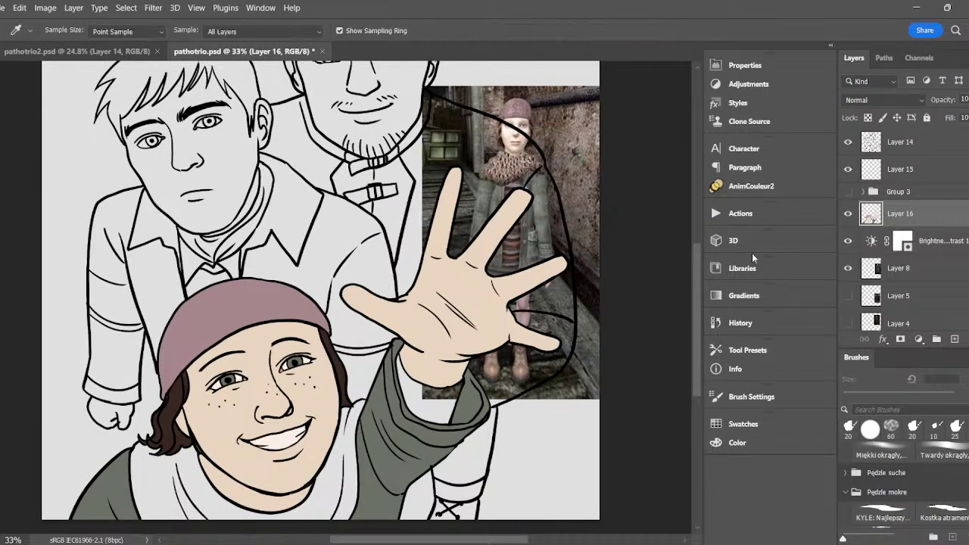
left_click(519, 171)
key("b")
key("g")
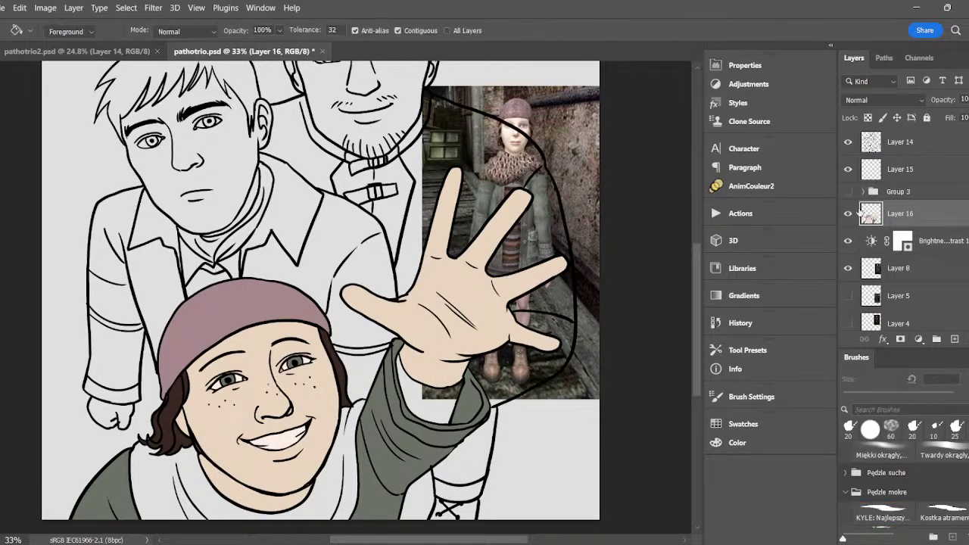
key("w")
left_click(328, 493)
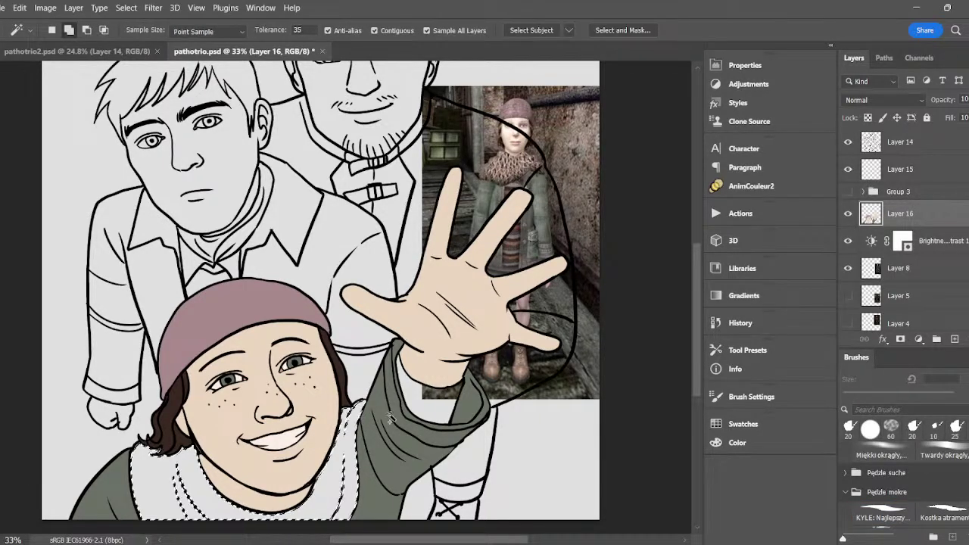
left_click(750, 186)
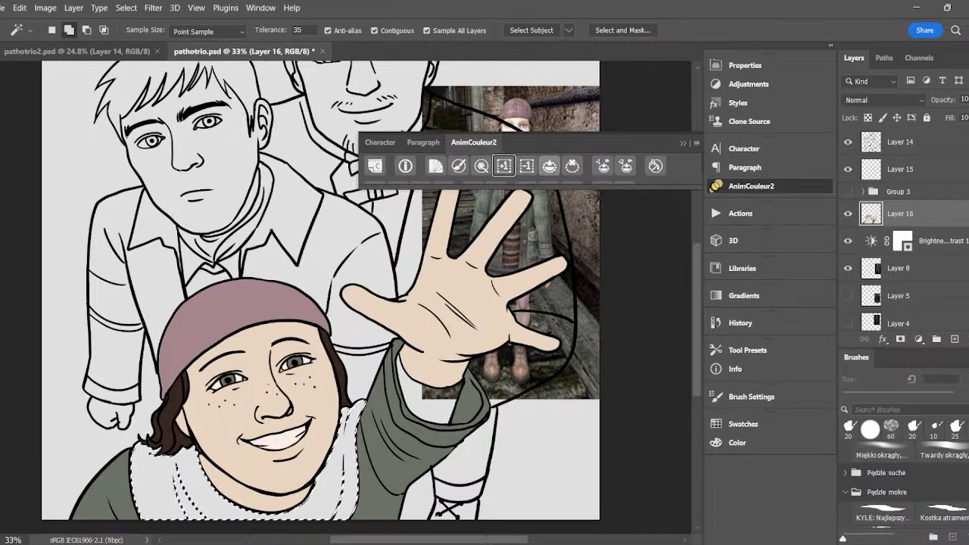
left_click(505, 168)
left_click(683, 143)
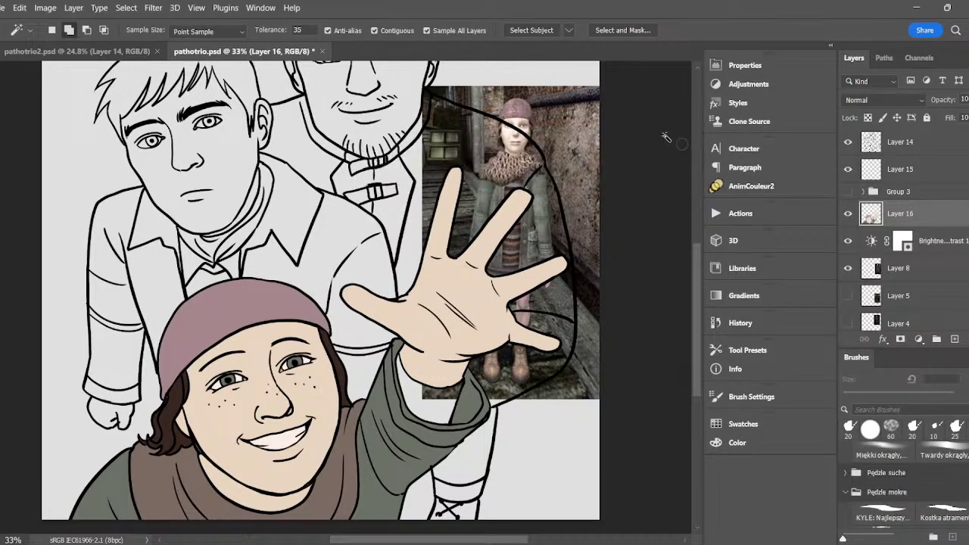
key("i")
left_click(523, 158)
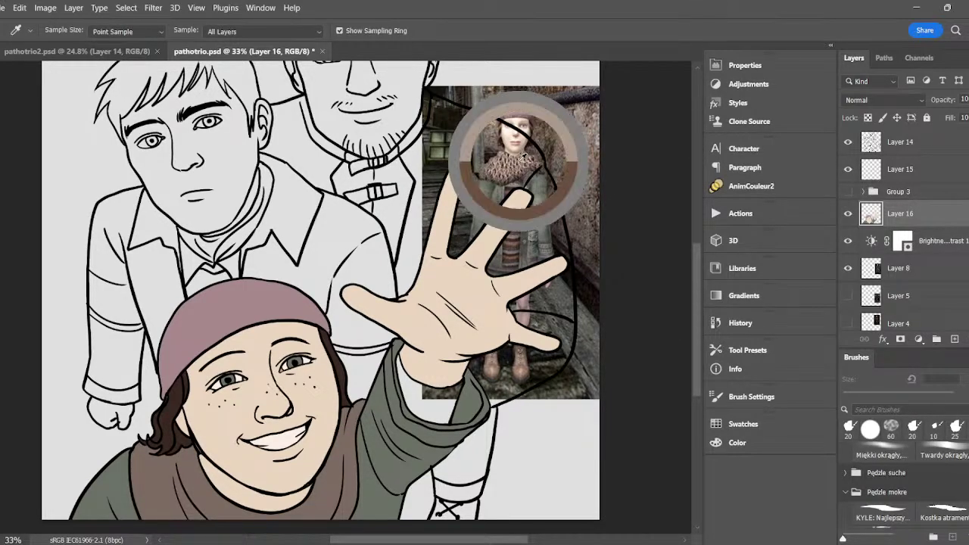
key("b")
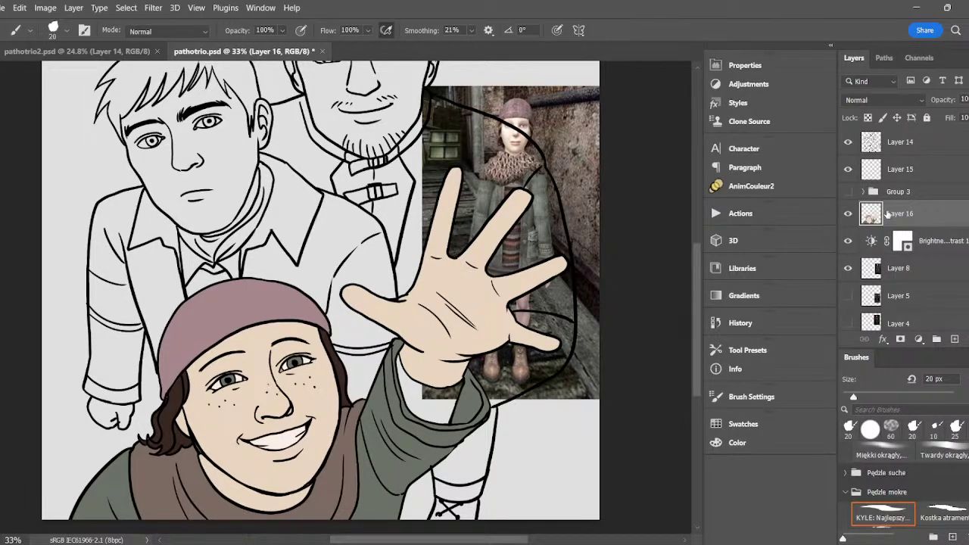
- Sample a dark reddish brown from the reference figure's striped clothing, hide the photo, and fill the front character's inner sleeve at the wrist
key("i")
left_click(521, 234)
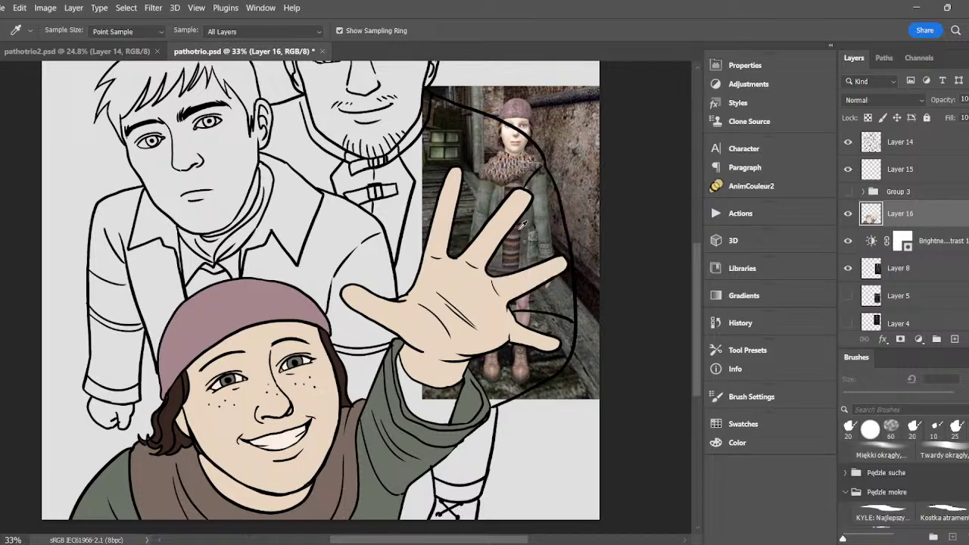
key("g")
left_click(848, 268)
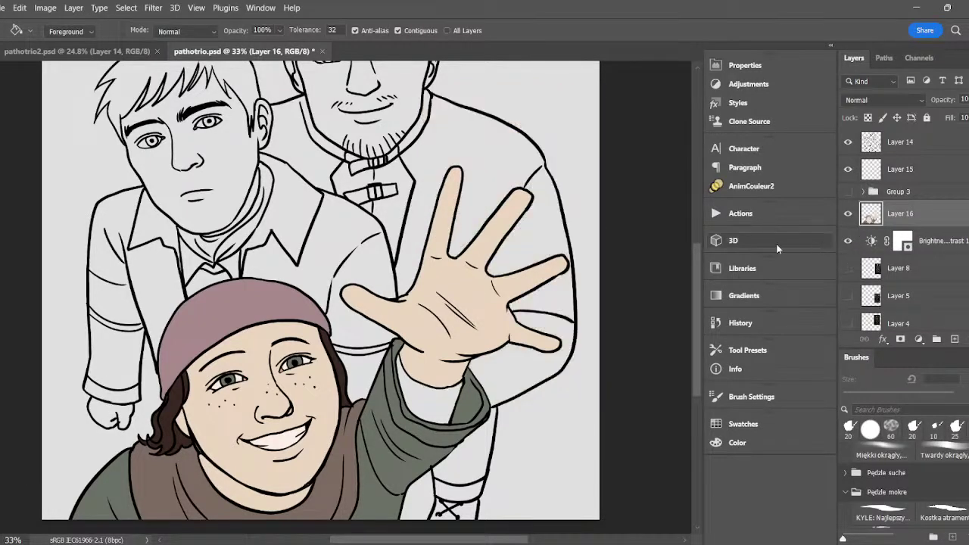
key("w")
left_click(426, 403)
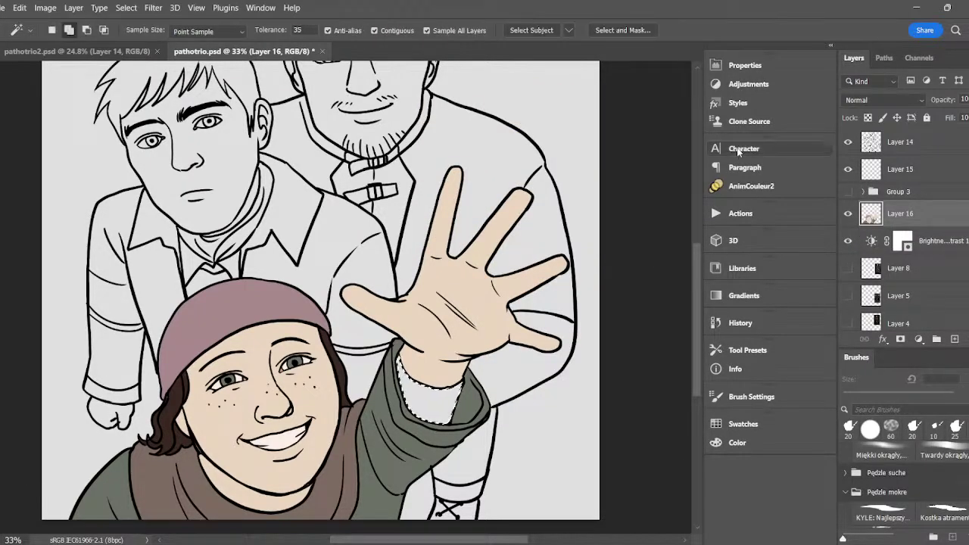
left_click(742, 188)
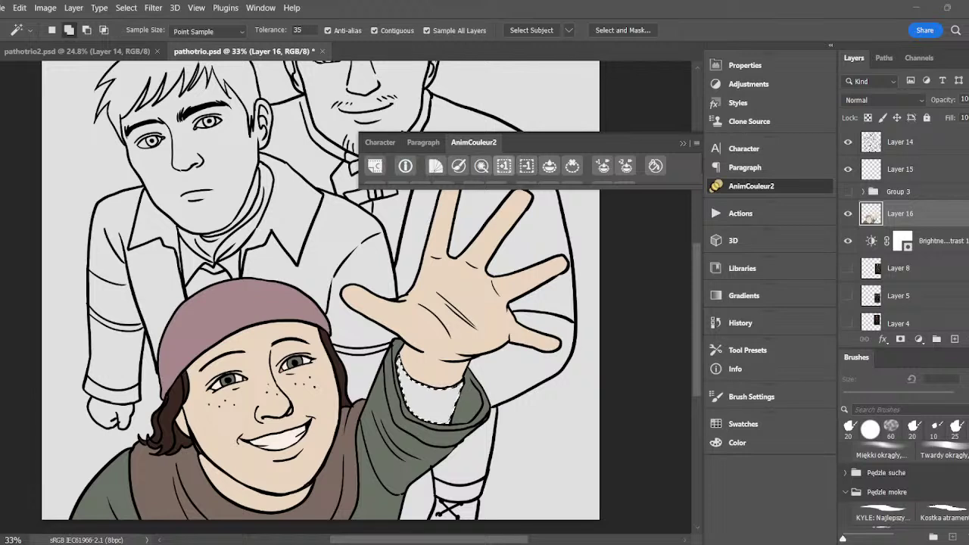
left_click(549, 166)
left_click(683, 142)
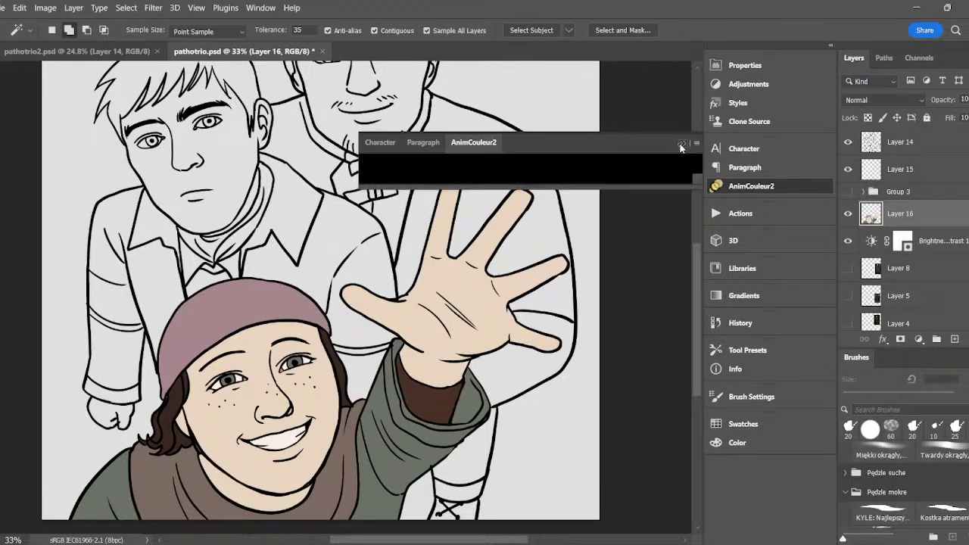
- Show the dark-haired man's reference photo on Layer 5 and move it up against the canvas's right edge
left_click(848, 295)
key("v")
left_click_drag(546, 232, 597, 150)
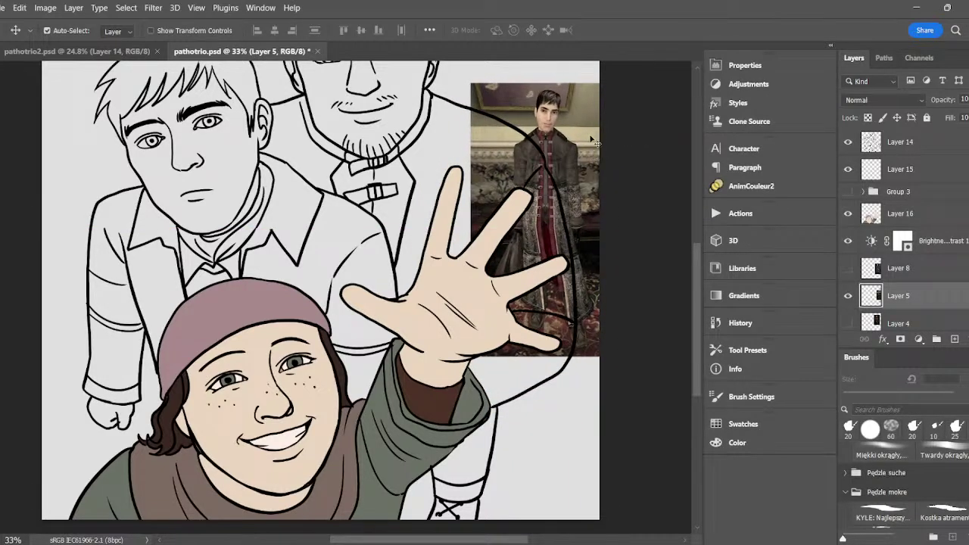
- Sample the skin tone from the reference man's face and add a new layer directly above Layer 16
key("i")
left_click(545, 112)
key("g")
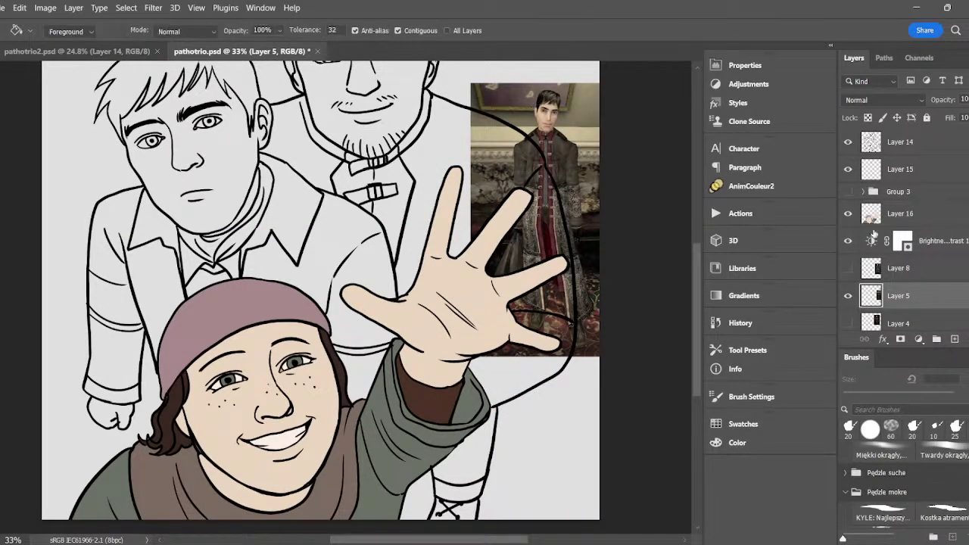
left_click(891, 221)
left_click(955, 340)
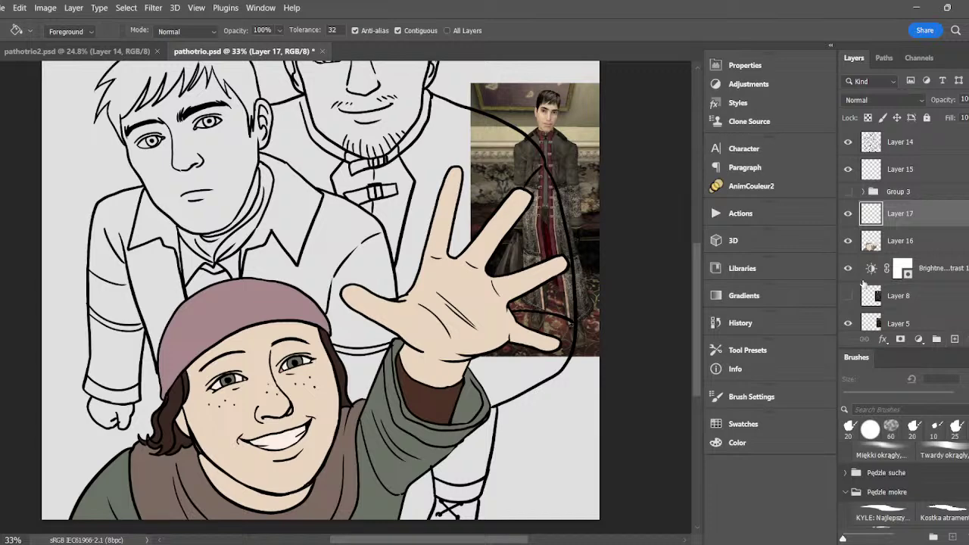
- Select the dark-haired character's face, ear and neck, expand the selection, and fill it with the muted skin tone d6baa2 on Layer 17
key("w")
left_click(227, 180)
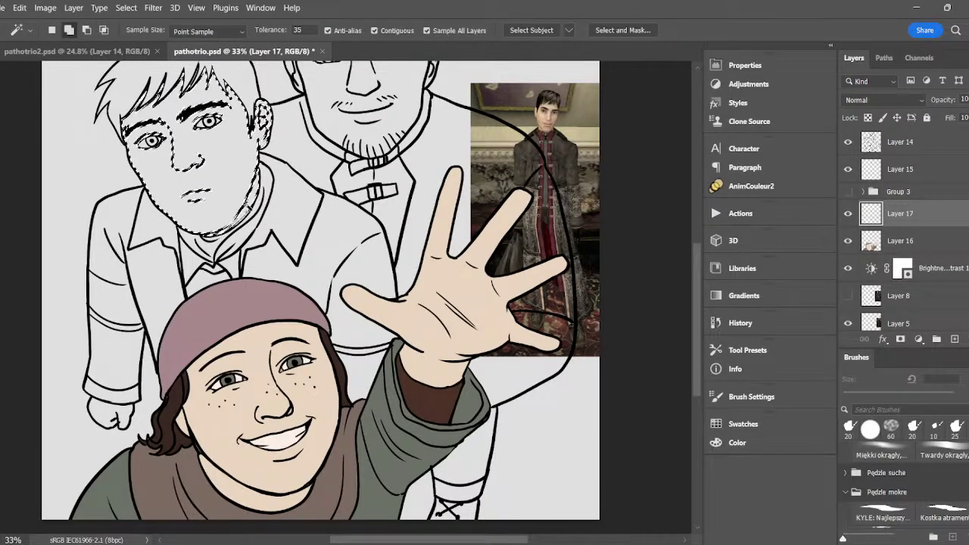
left_click(750, 185)
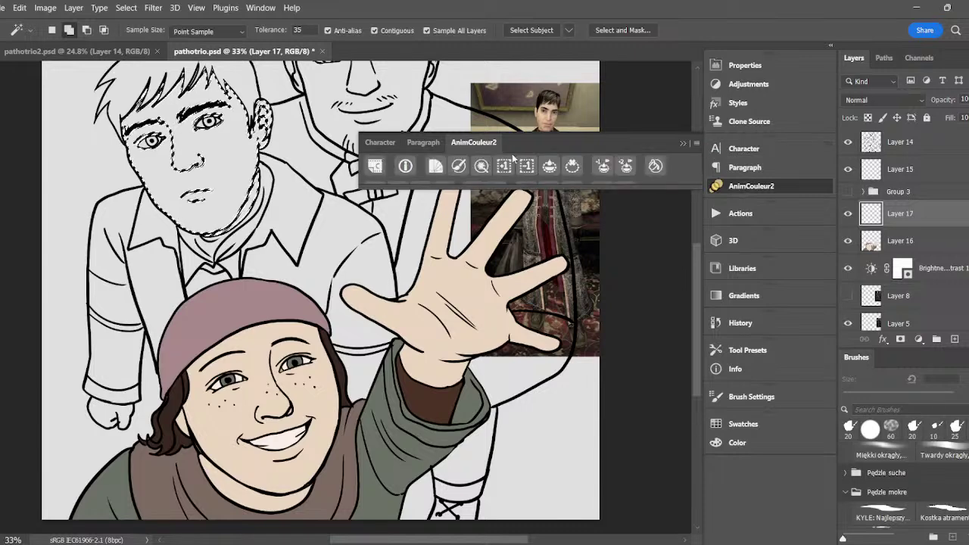
left_click(503, 165)
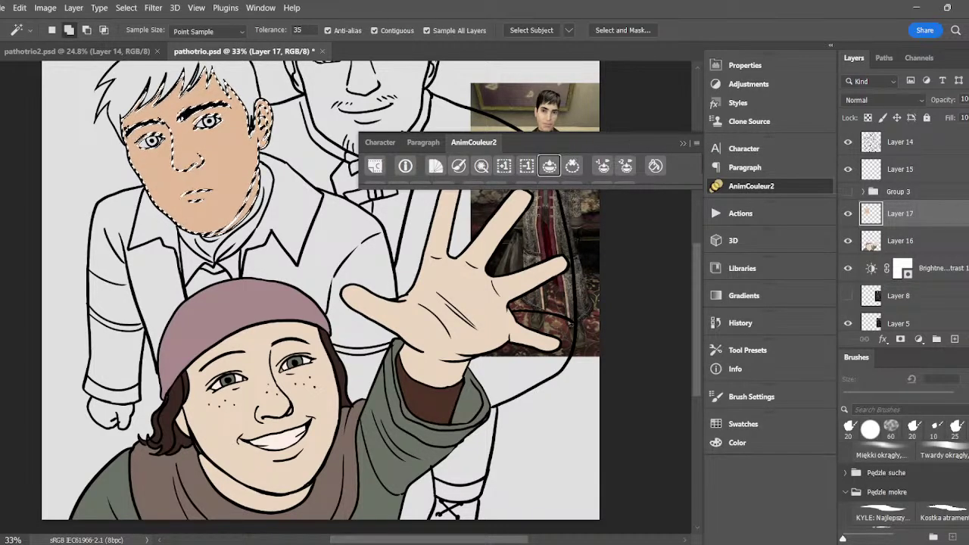
left_click(587, 186)
left_click(828, 154)
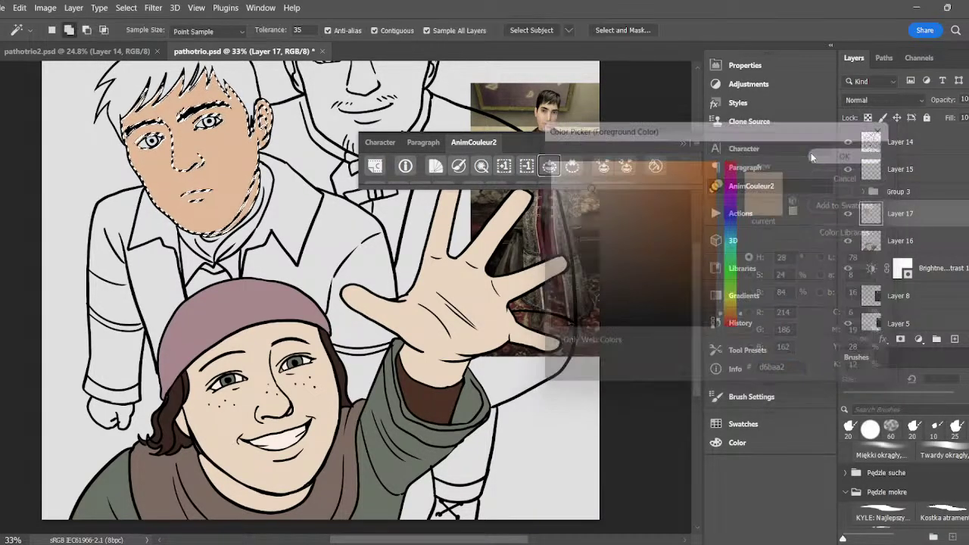
left_click(683, 143)
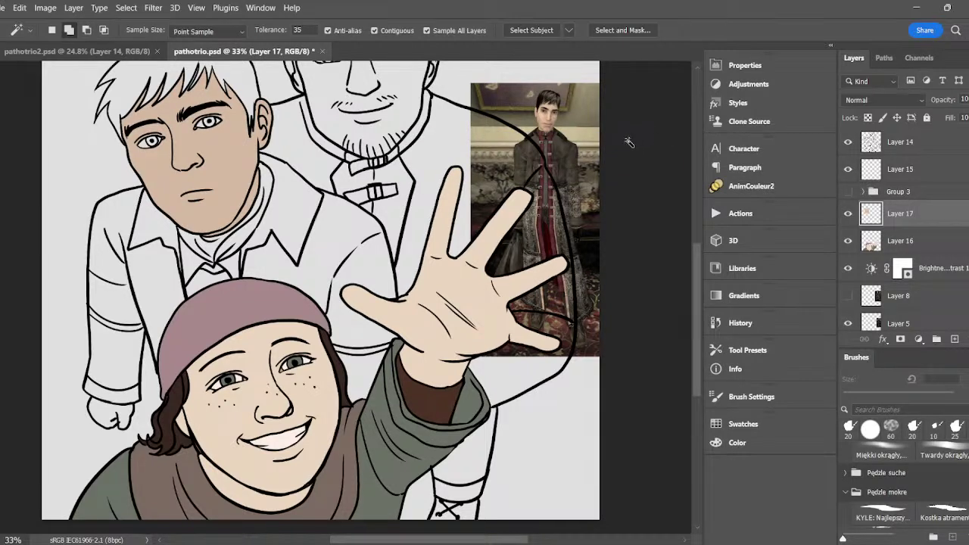
- Sample the near-black hair colour from the reference man and fill the second character's hair on Layer 17
key("i")
left_click(552, 95)
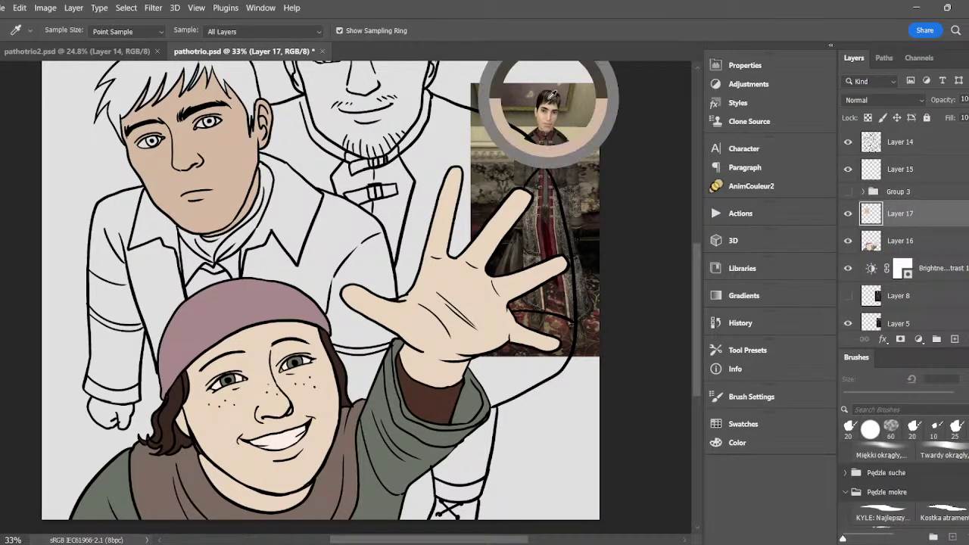
left_click(549, 96)
key("w")
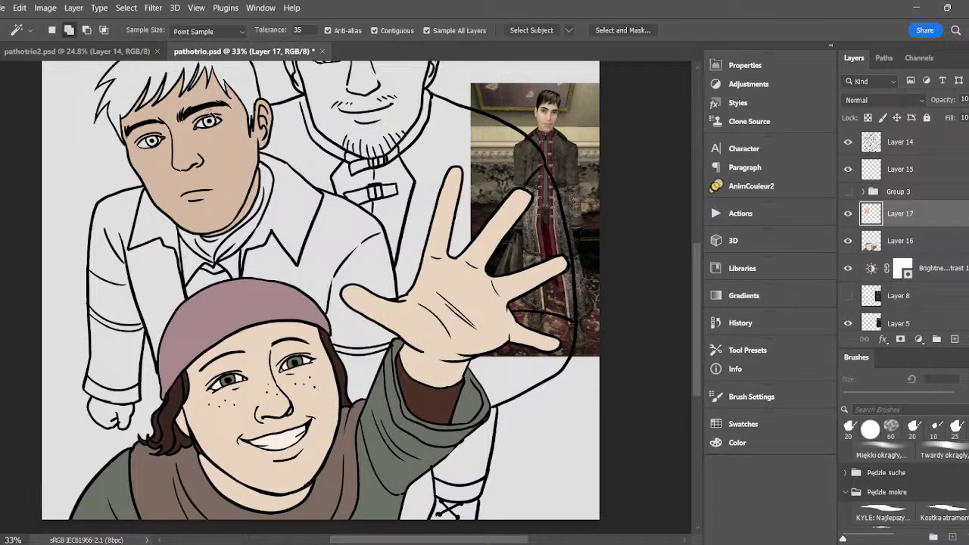
left_click(229, 85)
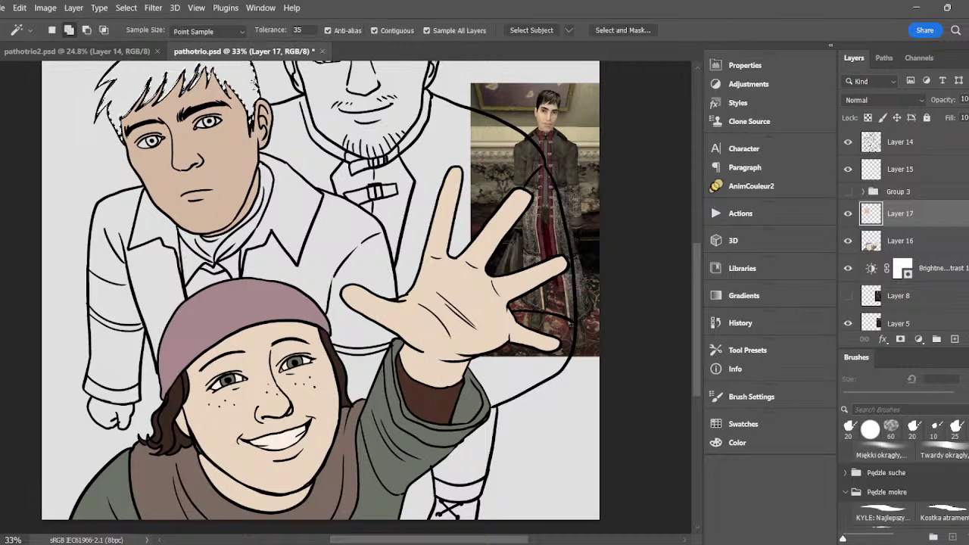
left_click(752, 186)
left_click(550, 166)
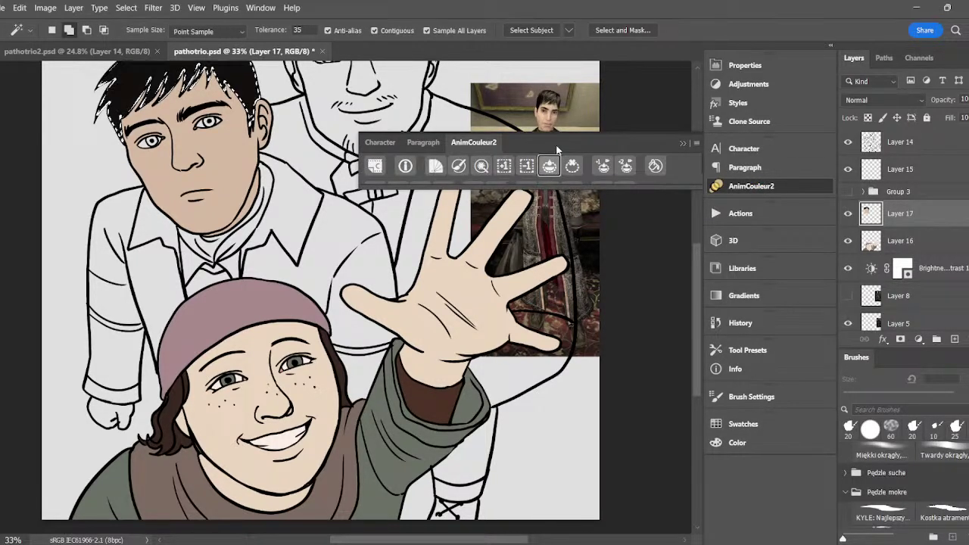
left_click(683, 143)
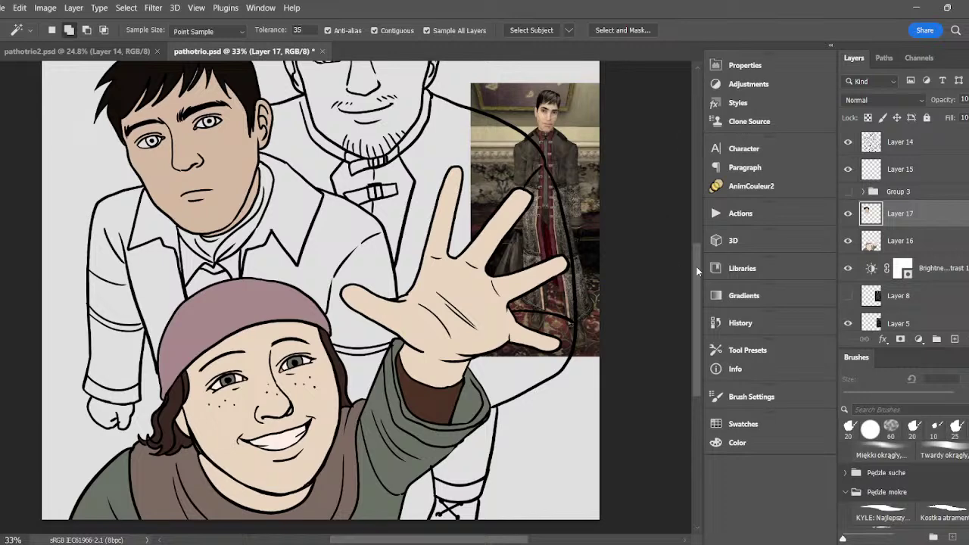
- Sample the dark brown of the reference man's coat, select the dark-haired character's coat, expand the selection and fill it on Layer 17
scroll(672, 268, "up", 3)
key("i")
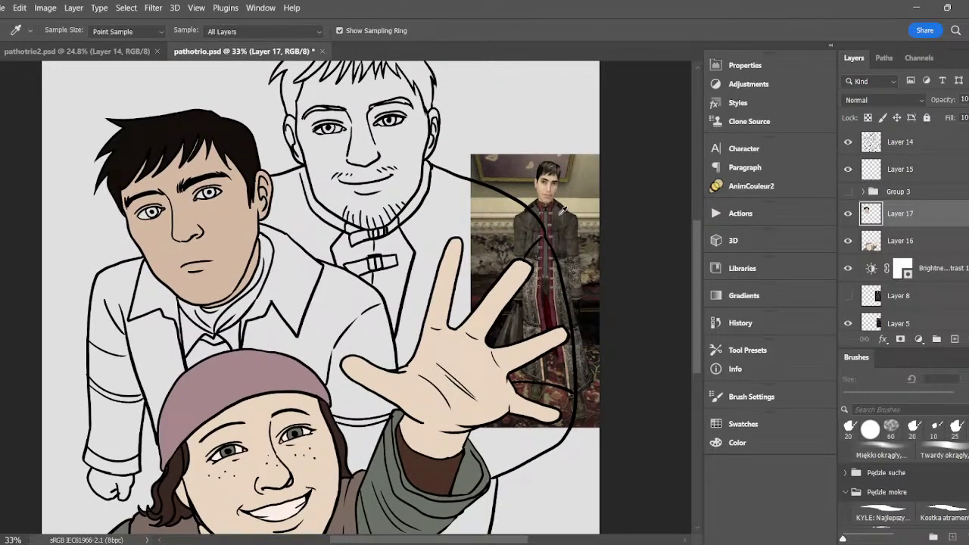
key("w")
left_click(286, 333)
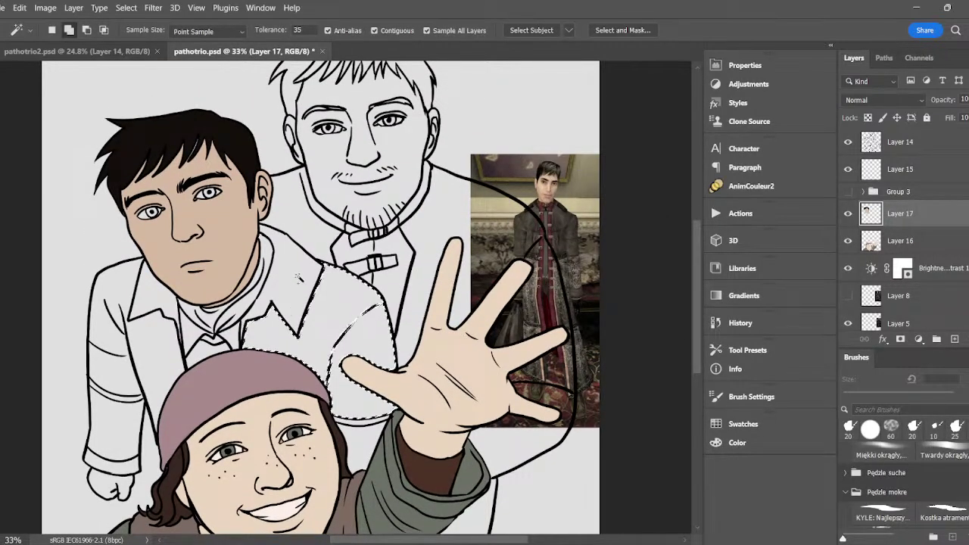
left_click(162, 333)
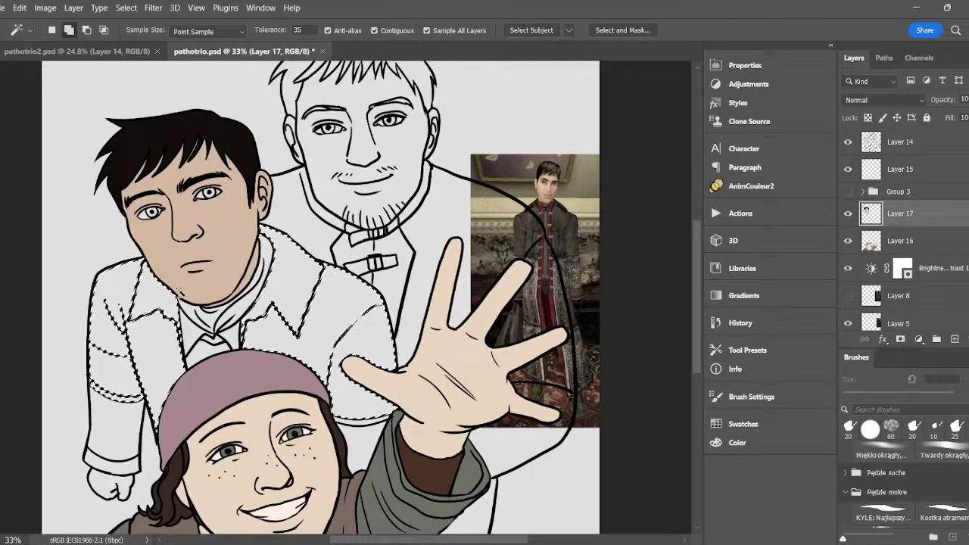
left_click(750, 186)
left_click(549, 165)
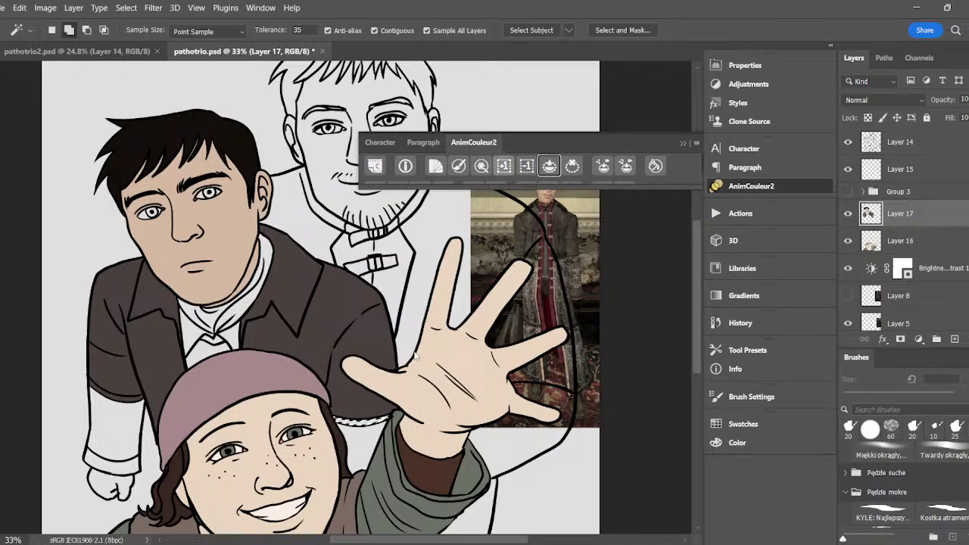
key("ctrl+d")
- Sample a grey-brown from the reference man's clothing and fill the dark-haired character's shirt front below the scarf, expanding the selection first
key("i")
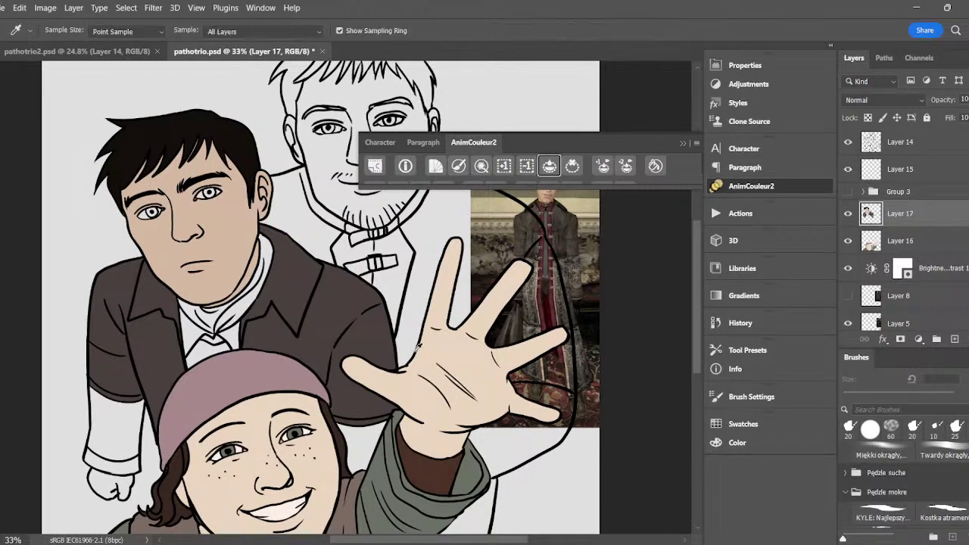
left_click(683, 142)
left_click(551, 218)
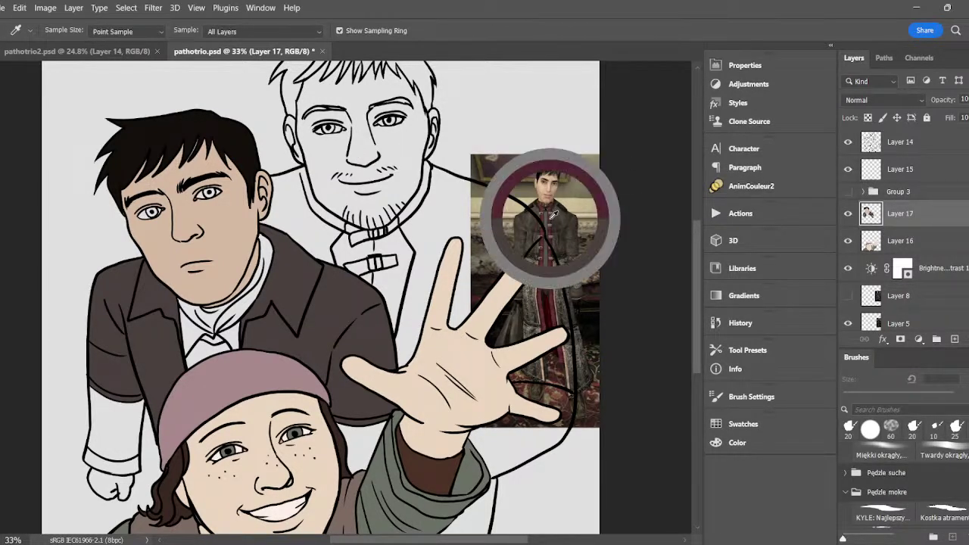
left_click(554, 216)
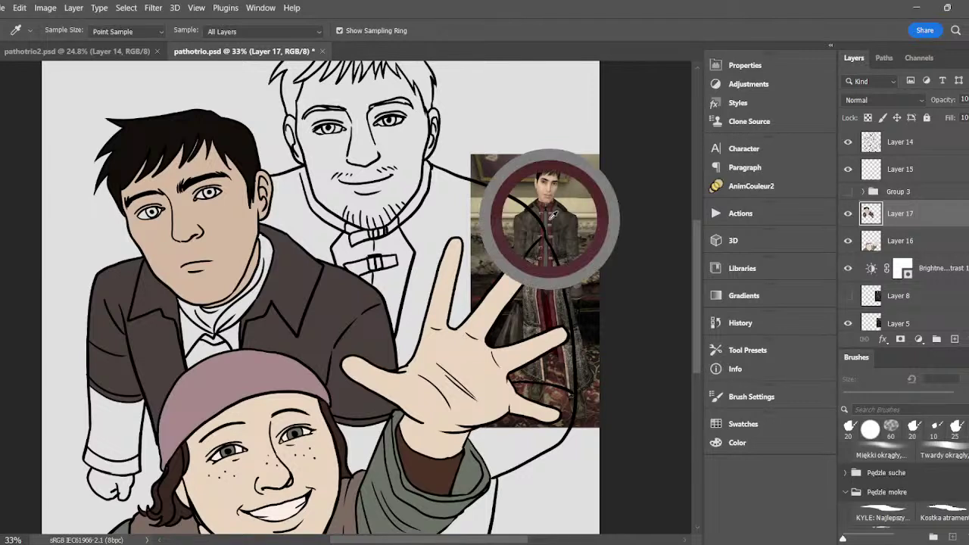
key("w")
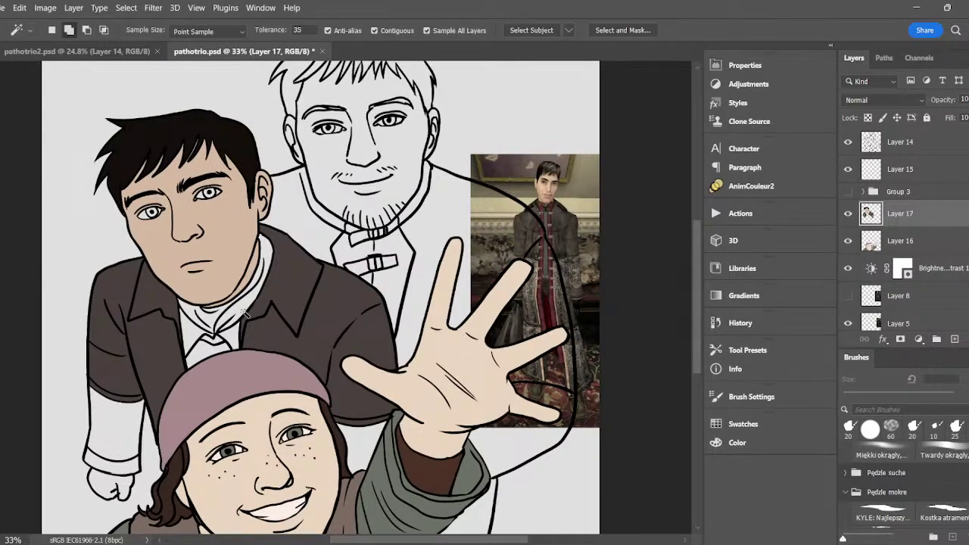
key("i")
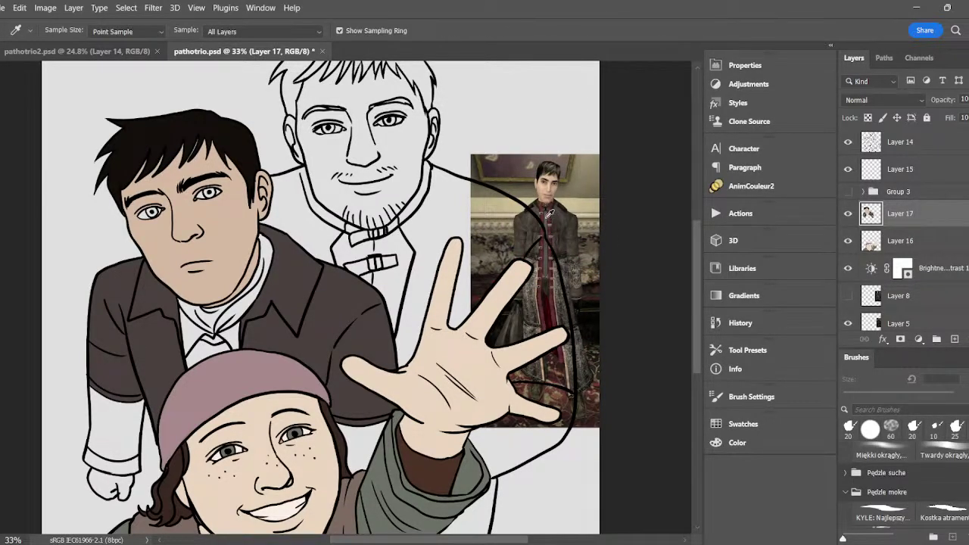
left_click(549, 214)
key("w")
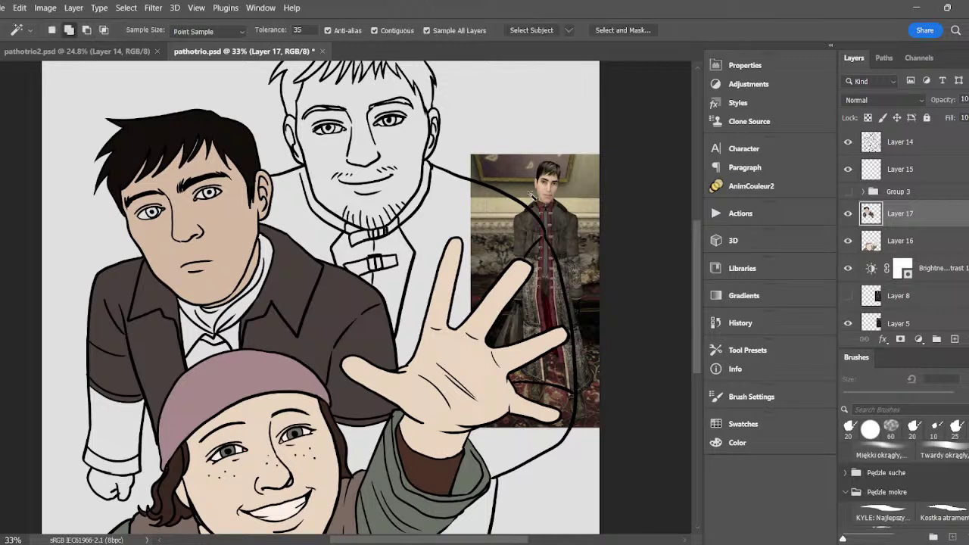
left_click(203, 342)
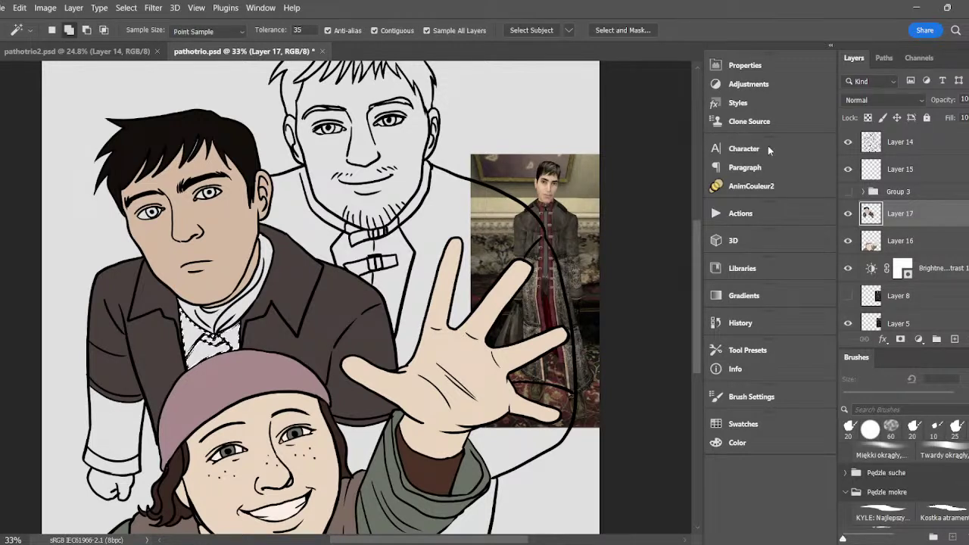
left_click(750, 187)
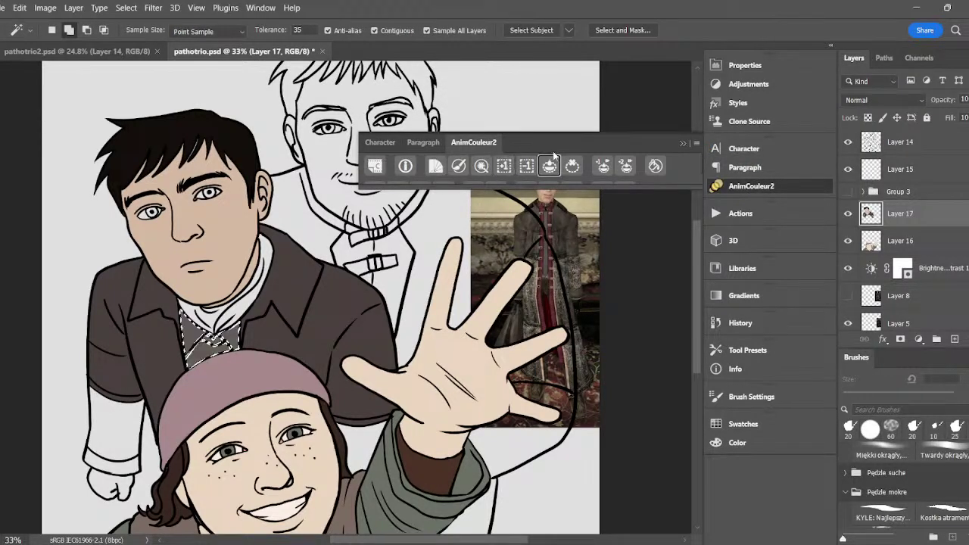
left_click(554, 156)
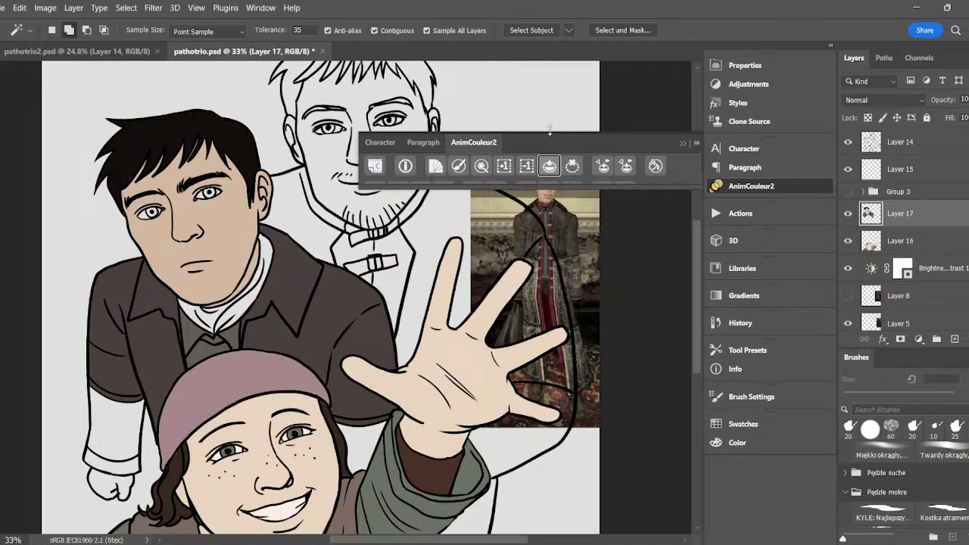
left_click(683, 143)
- Sample the grey-brown of the reference man's sleeve and fill the dark-haired character's lower sleeve and the garment below his coat hem
key("i")
left_click(575, 266)
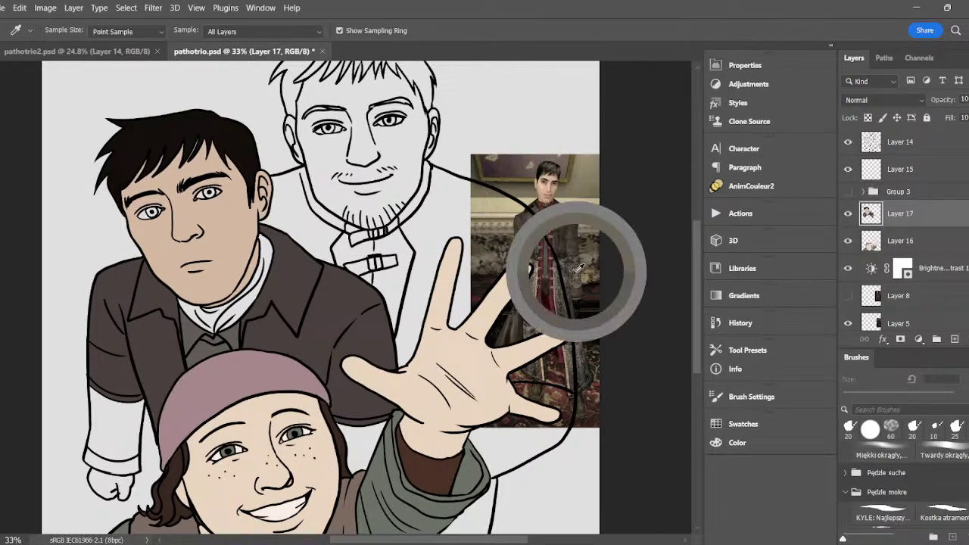
key("w")
left_click(376, 410)
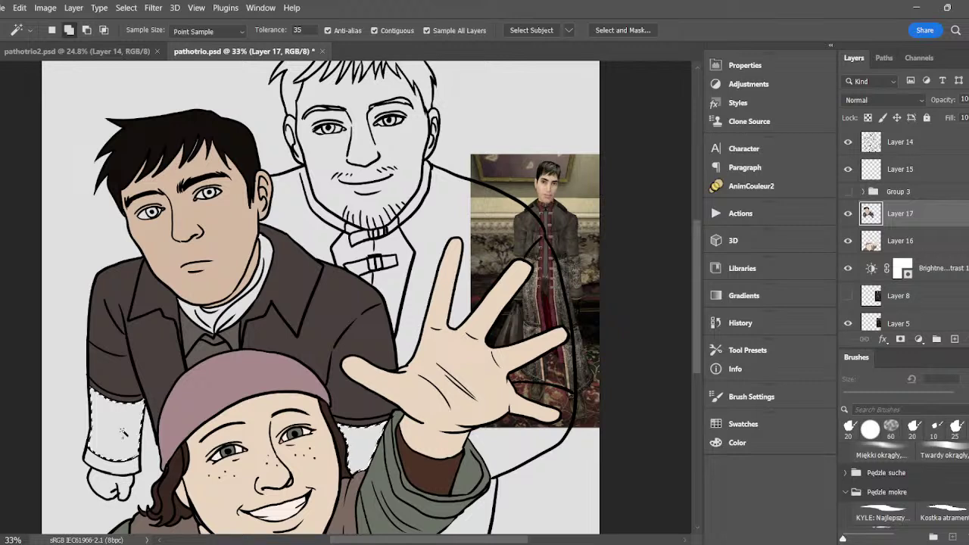
left_click(749, 186)
left_click(503, 165)
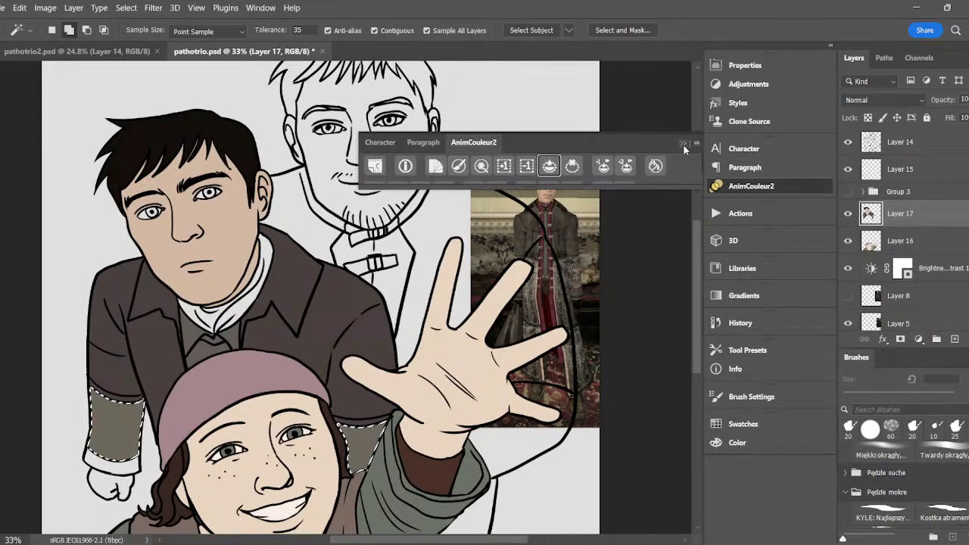
left_click(682, 143)
- Select the dark-haired character's sleeve cuff, expand the selection and fill it with dark brown on Layer 17
key("i")
key("w")
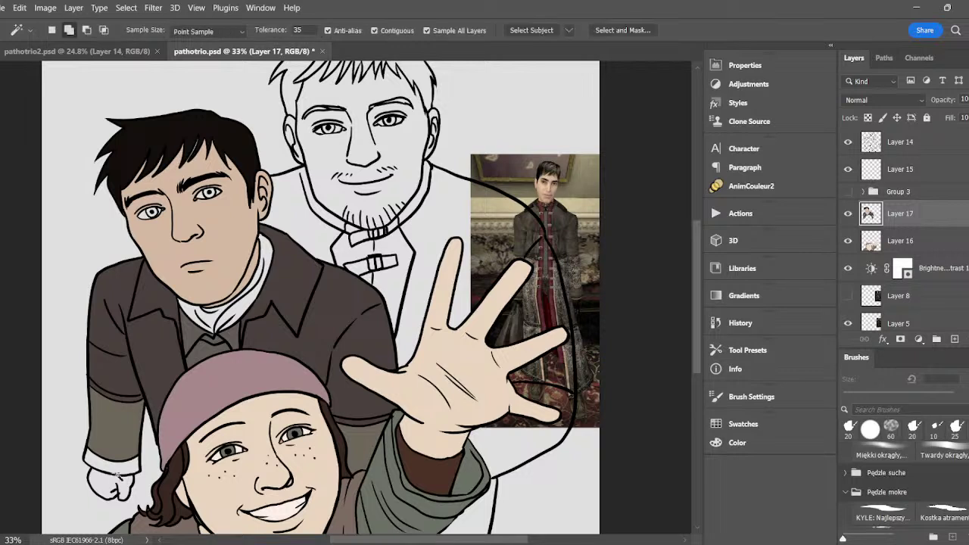
left_click(130, 457)
left_click(746, 186)
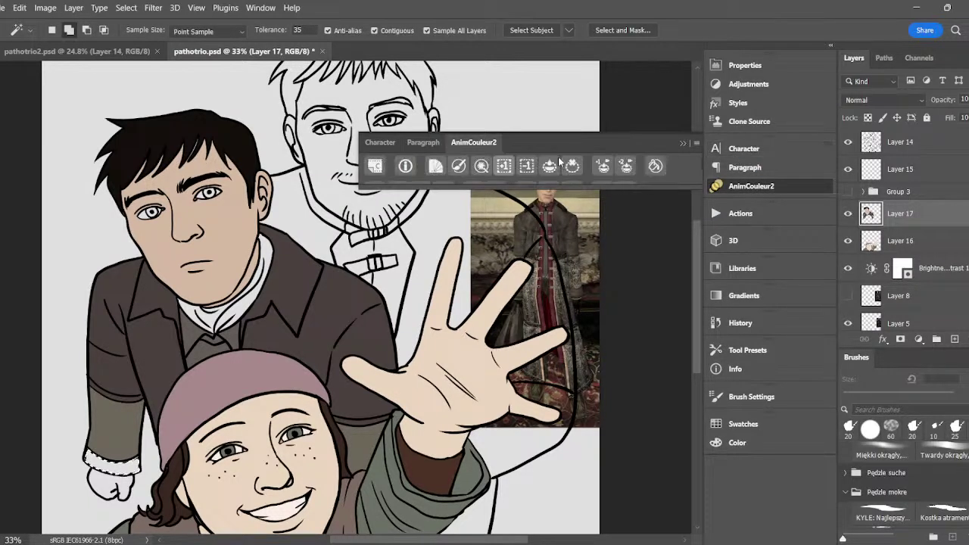
left_click(503, 165)
left_click(682, 143)
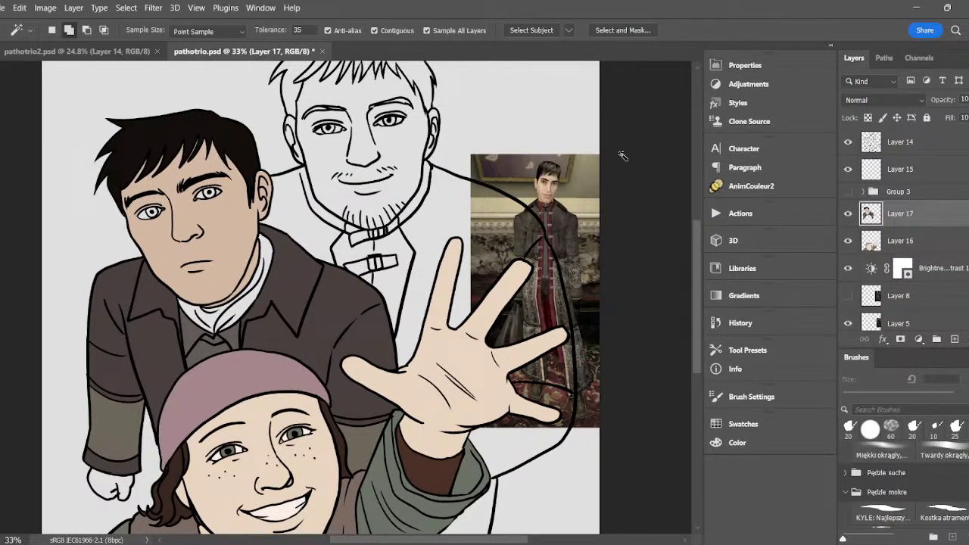
- Sample the near-black tone from the reference man's hair and fill the dark-haired character's hand with it on Layer 17
key("i")
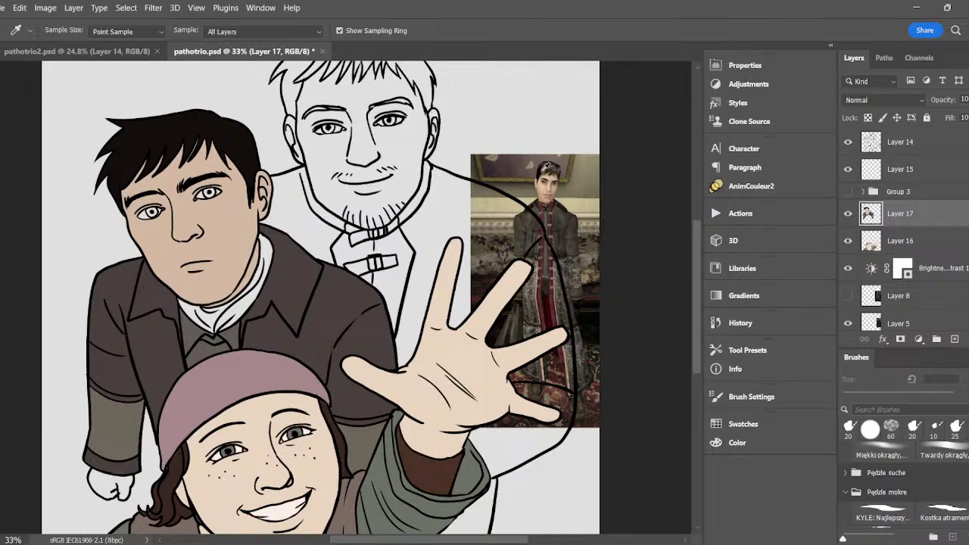
left_click(545, 166)
left_click(545, 165)
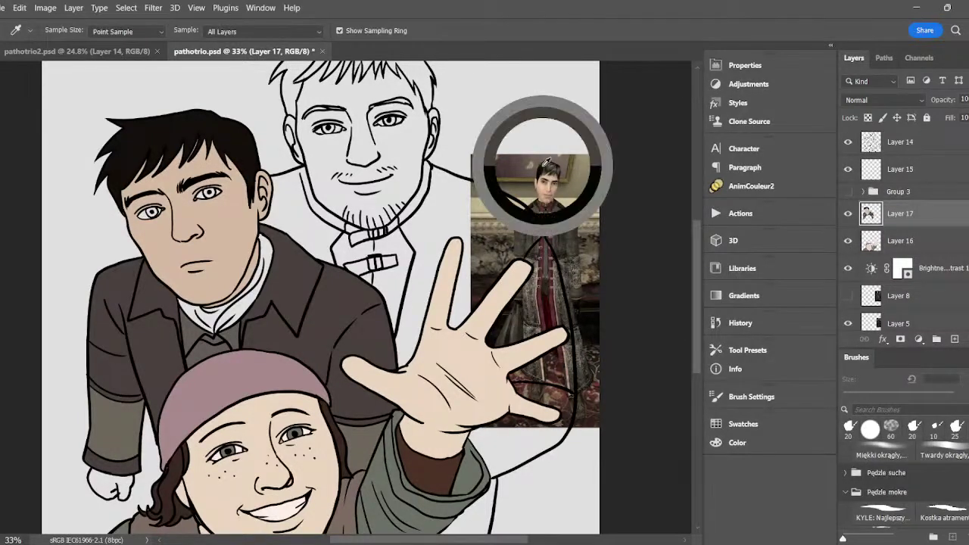
left_click(545, 165)
left_click(546, 163)
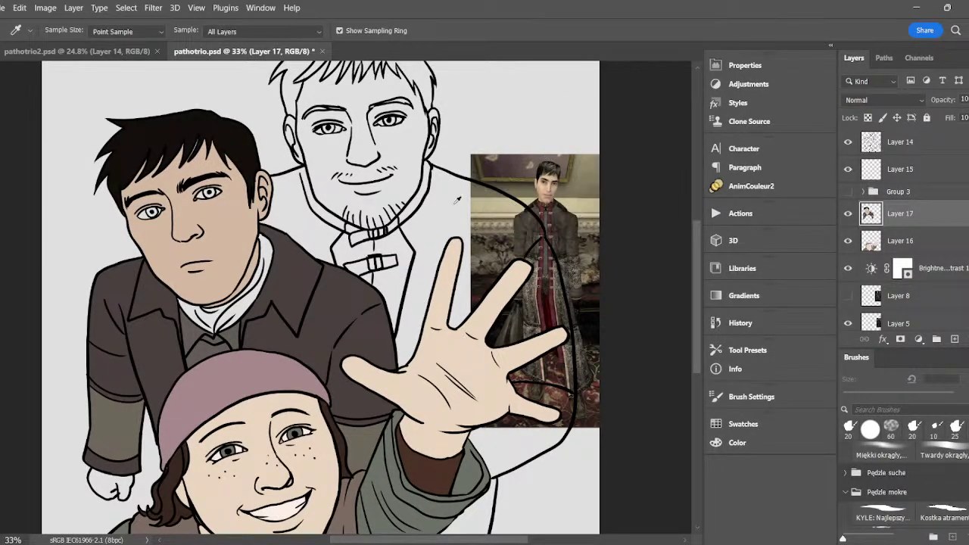
key("w")
left_click(106, 481)
left_click(114, 485)
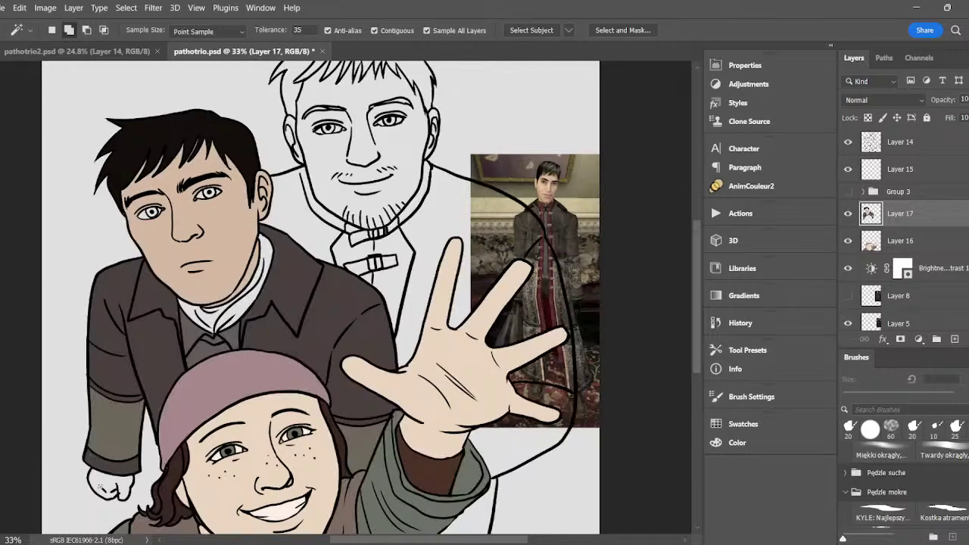
left_click(751, 185)
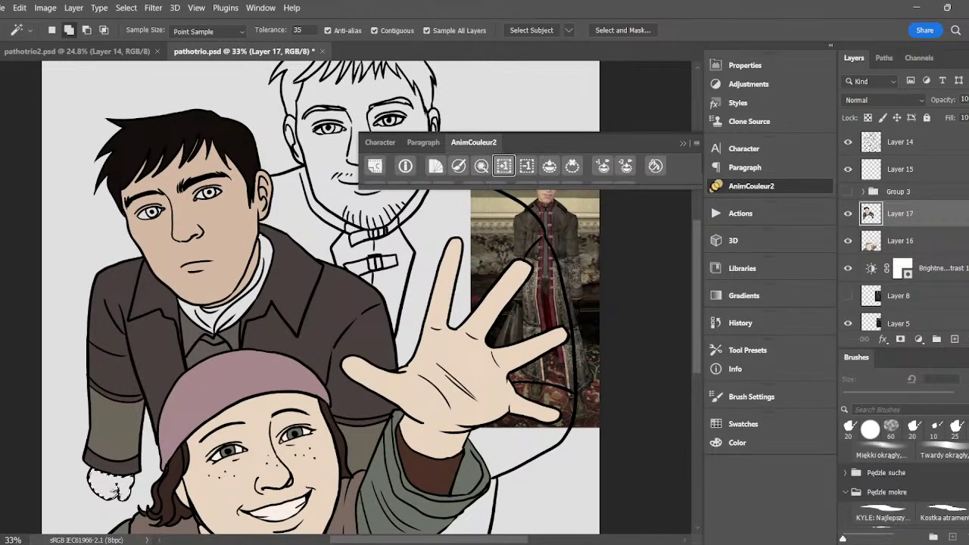
left_click(673, 136)
key("alt+BackSpace")
key("ctrl+d")
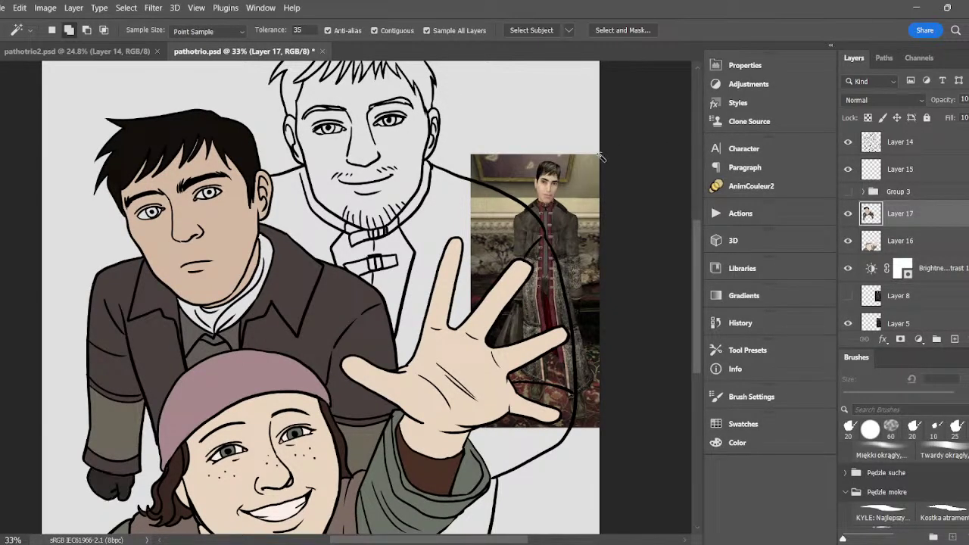
- Sample a dark brown from just below the reference man's chin as the foreground colour
key("i")
left_click(287, 506)
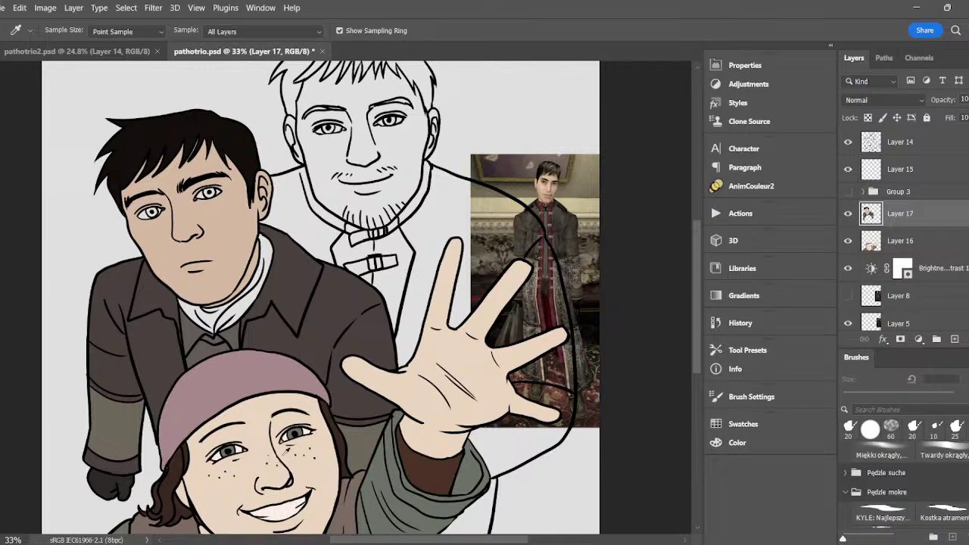
key("g")
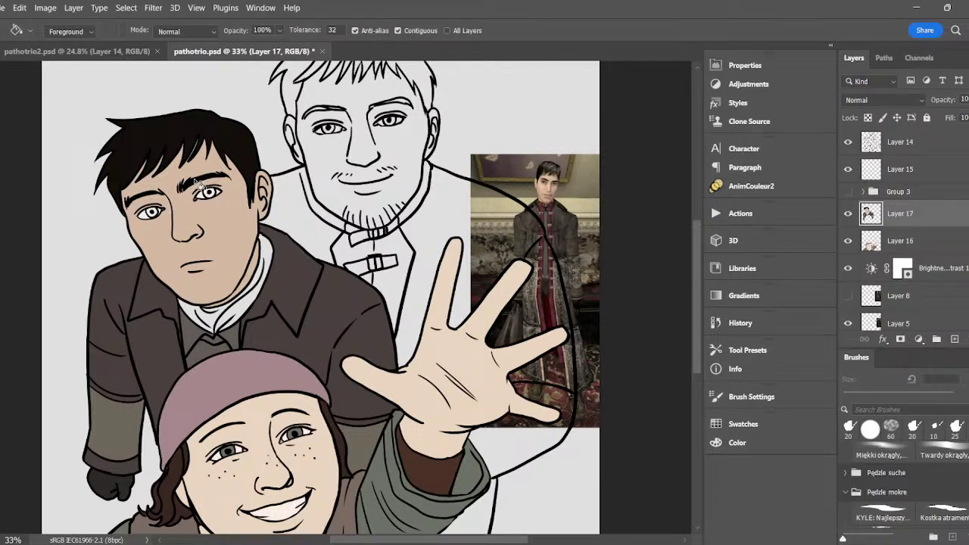
key("i")
left_click(548, 202)
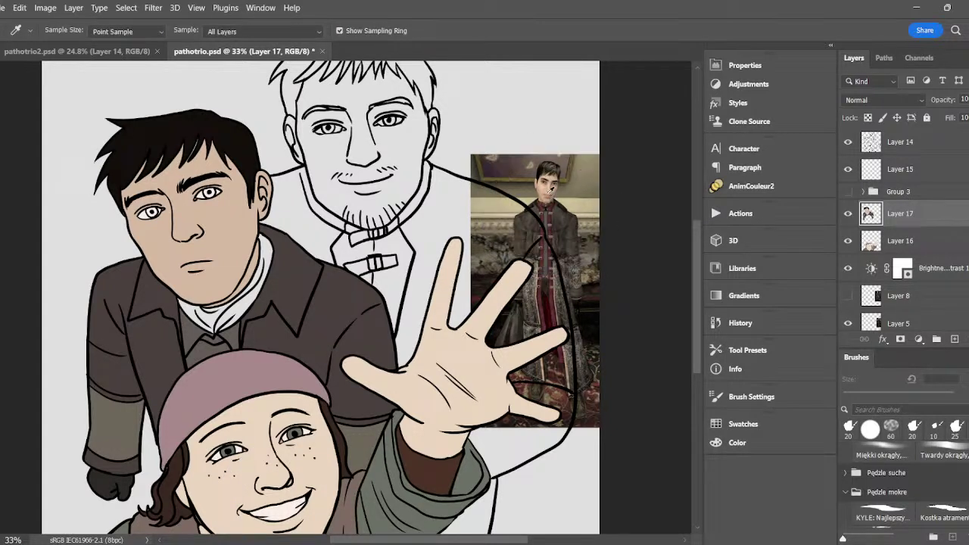
left_click(546, 201)
key("g")
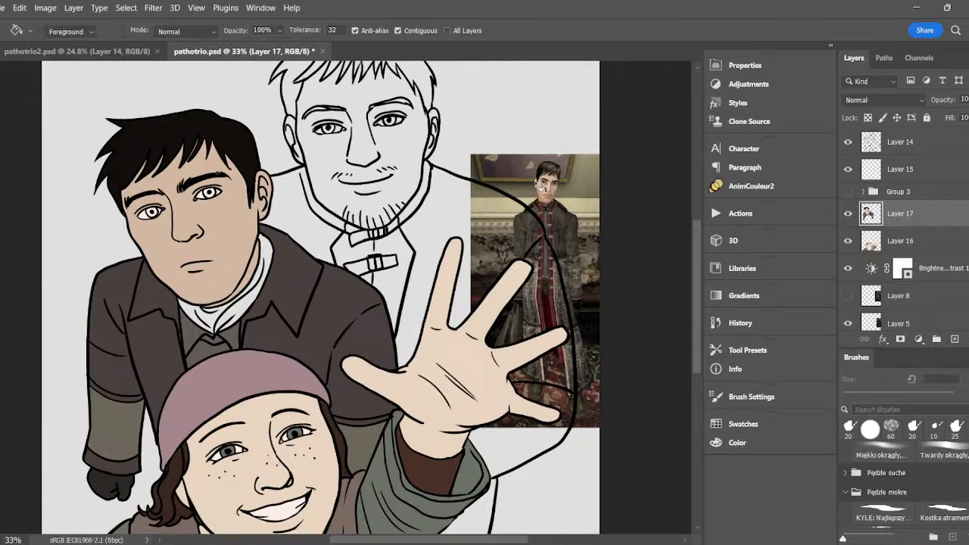
left_click(235, 324)
key("ctrl+z")
- Select the dark-haired character's scarf, expand the selection and fill it with the brown 523925 on Layer 17
key("w")
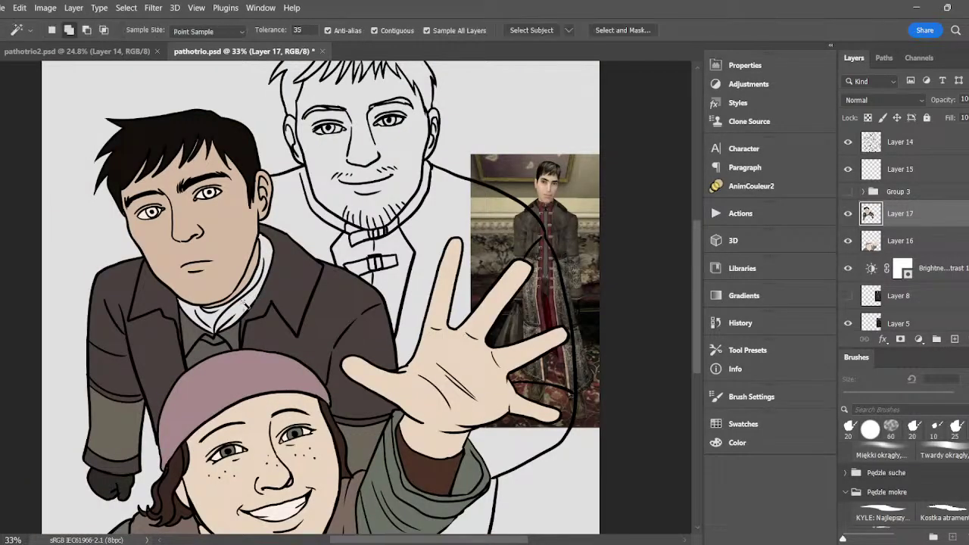
left_click(245, 305)
left_click(751, 186)
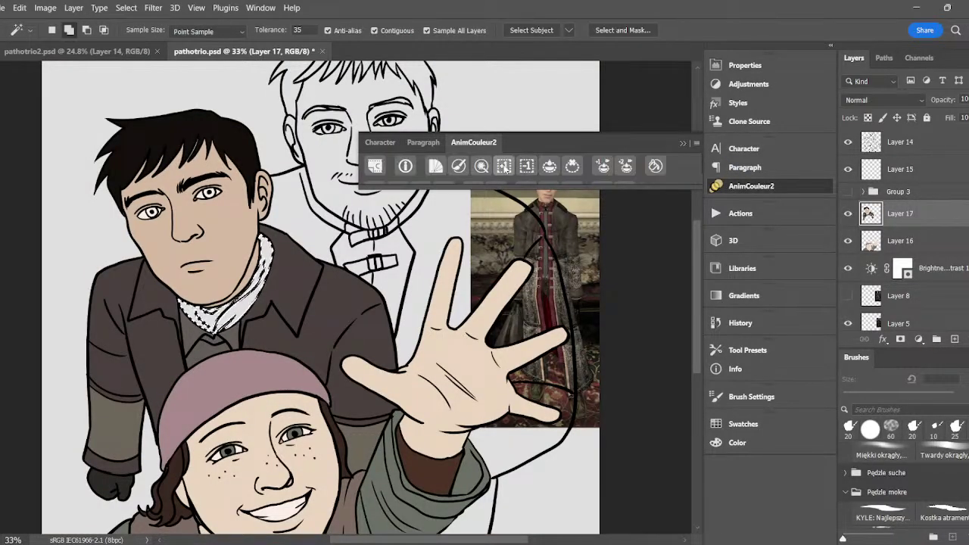
left_click(504, 168)
left_click(683, 143)
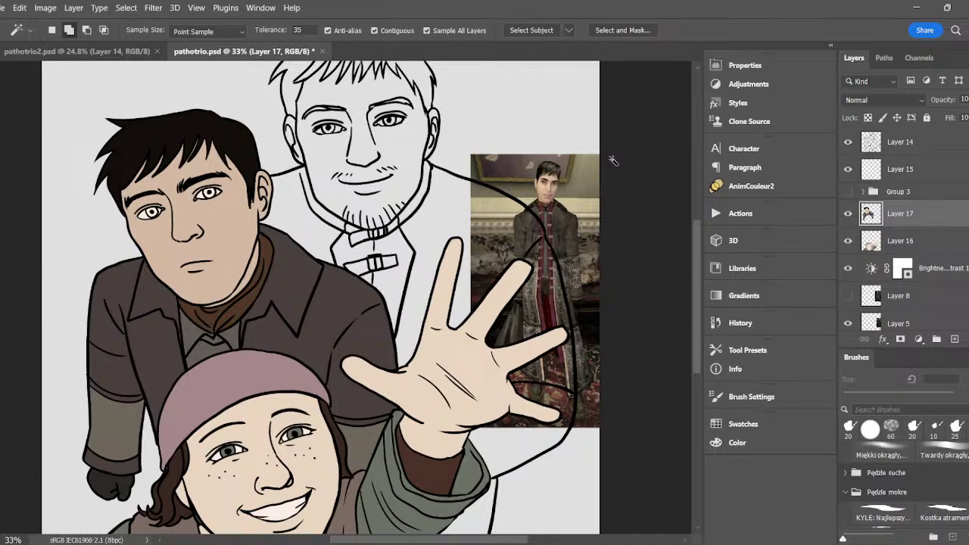
- Try to recolour the dark-haired character's scarf with the lighter brown 755338 using the Paint Bucket
left_click(1, 424)
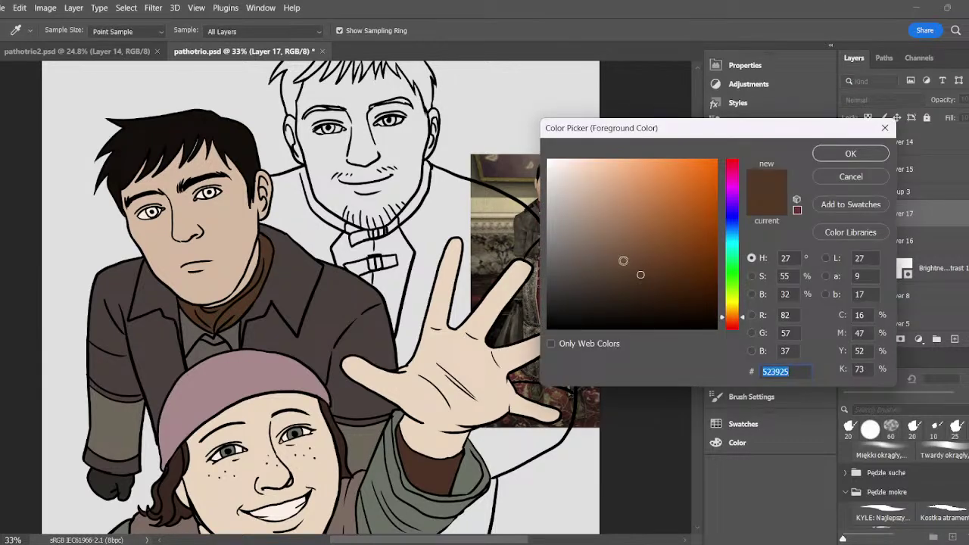
left_click(623, 255)
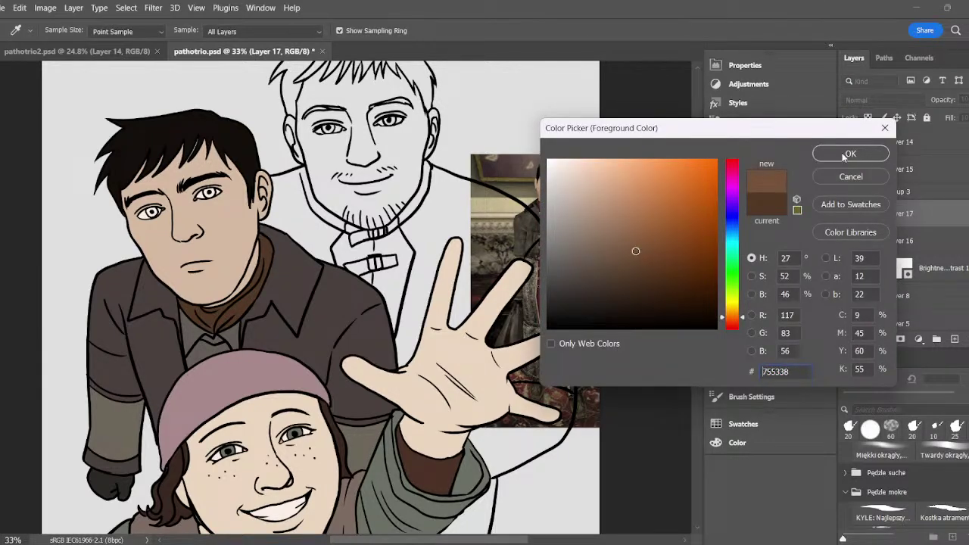
left_click(843, 155)
key("g")
left_click(251, 299)
key("ctrl+z")
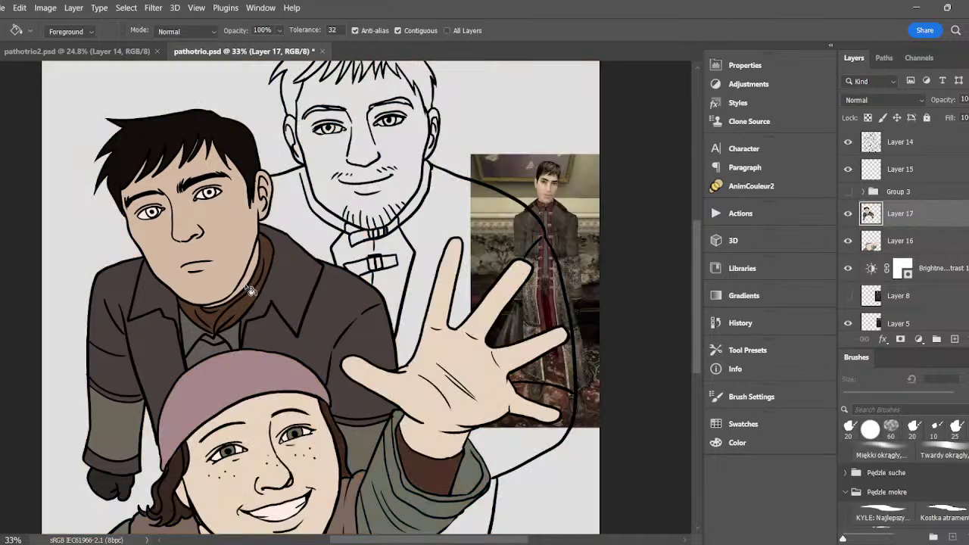
- Select the dark-haired character's scarf, expand the selection and refill it with the lighter brown on Layer 17
key("w")
left_click(236, 310)
left_click(751, 185)
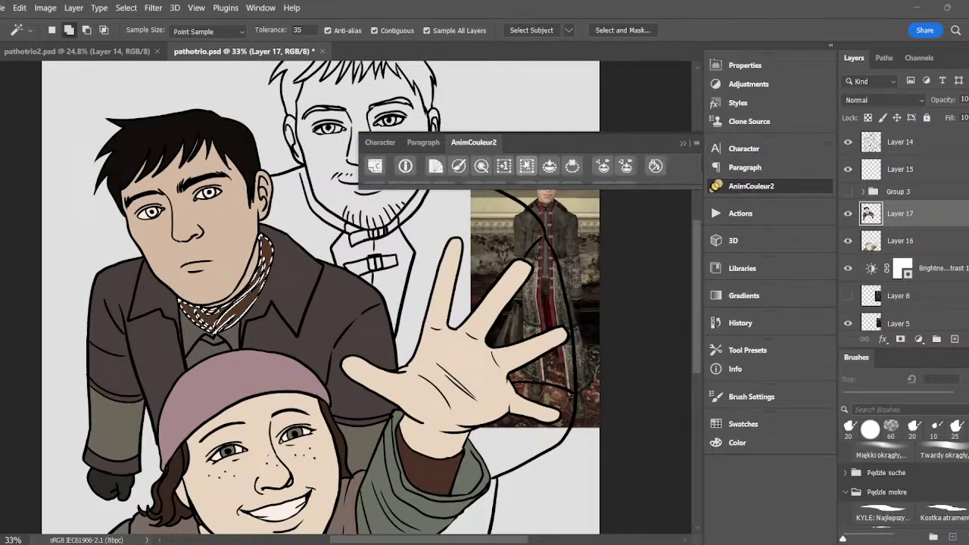
left_click(683, 144)
key("ctrl+d")
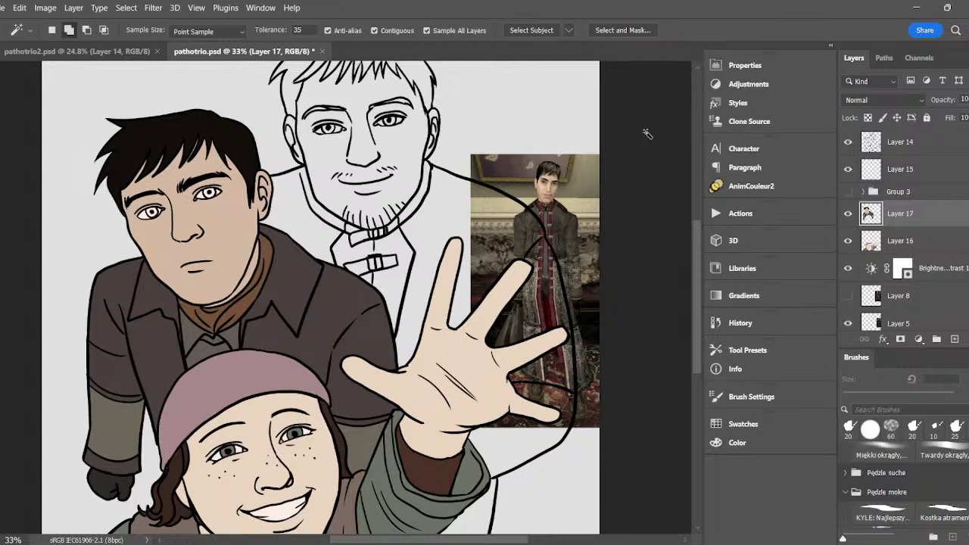
- Choose a darker, redder brown as the foreground colour and recolour the dark-haired character's scarf with the Paint Bucket
left_click(1, 455)
left_click(636, 263)
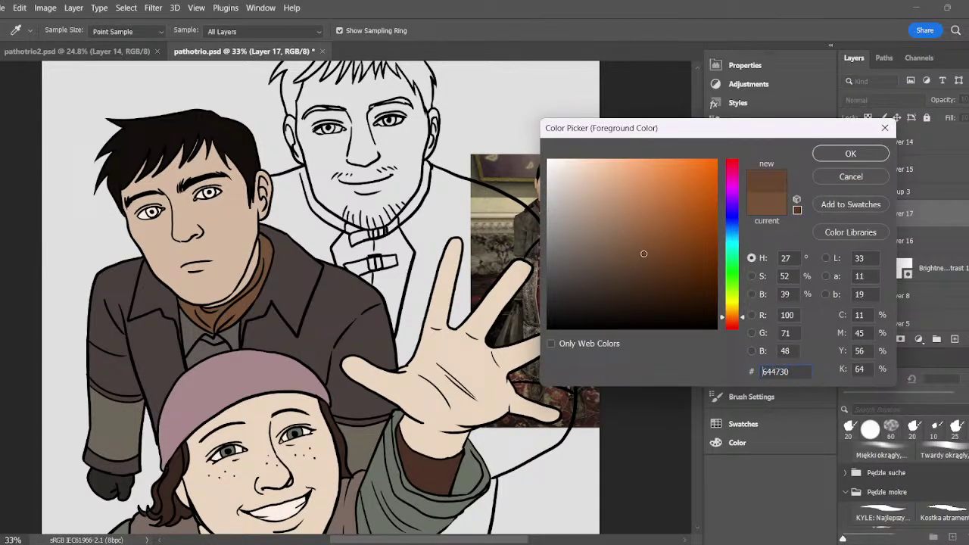
left_click(851, 154)
key("g")
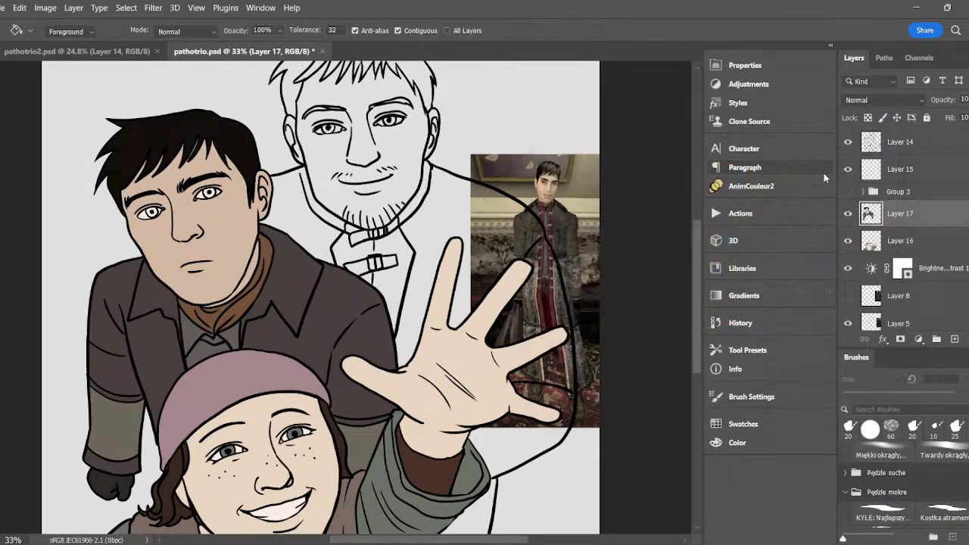
left_click(240, 314)
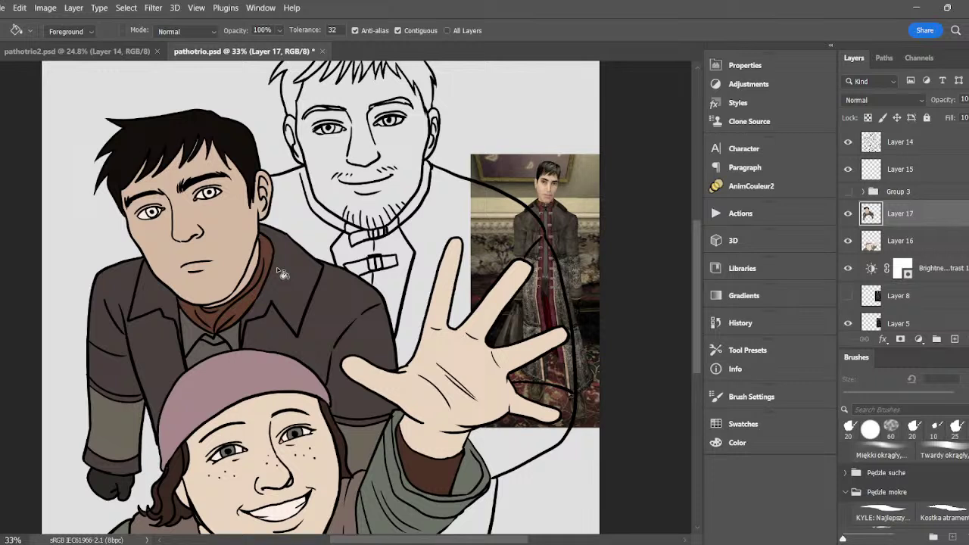
- Paint both of the dark-haired character's irises brown with a 20 px brush on Layer 17
key("i")
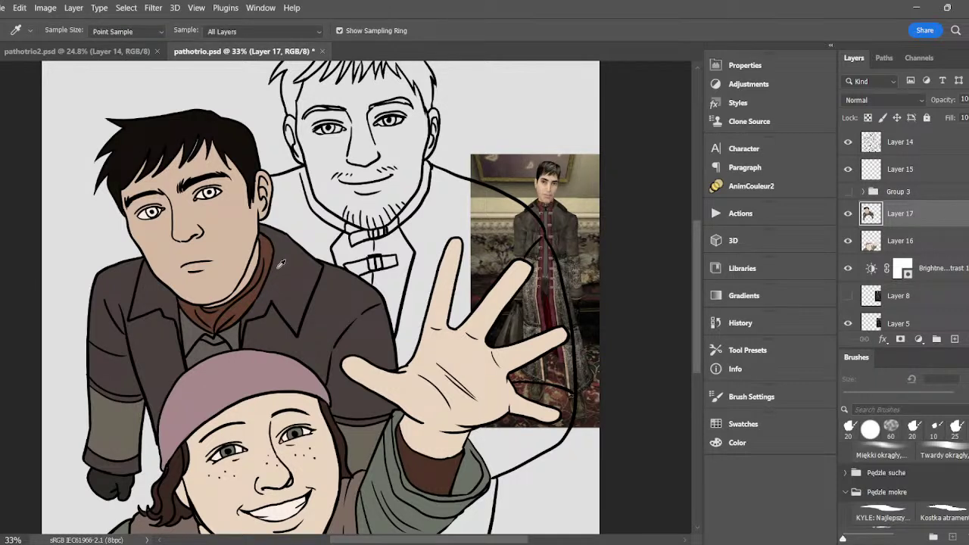
key("b")
left_click_drag(152, 212, 151, 213)
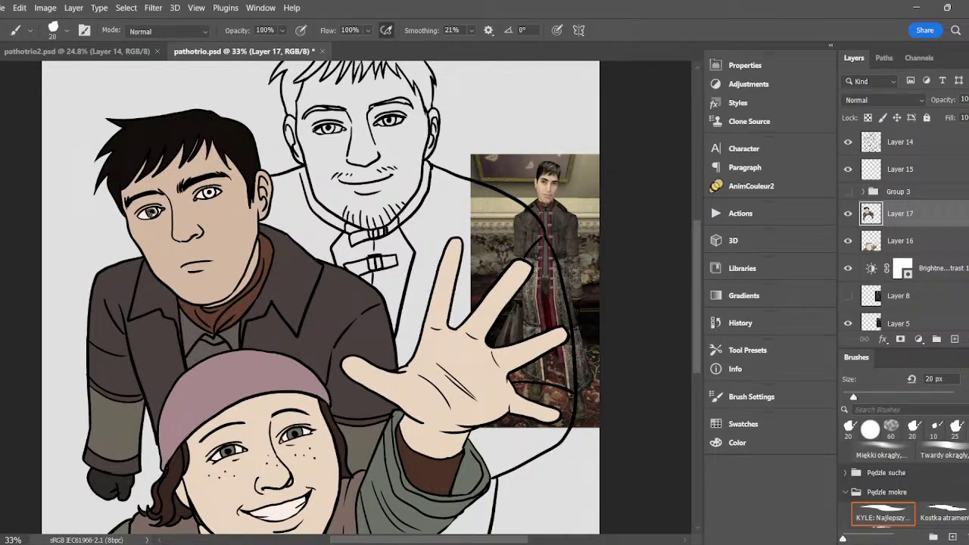
left_click_drag(208, 193, 209, 195)
left_click(228, 215, "alt")
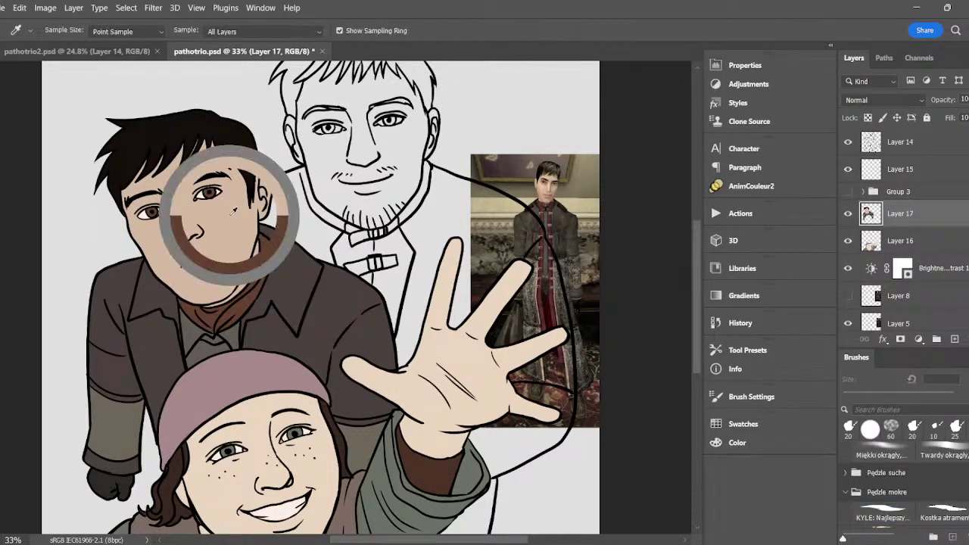
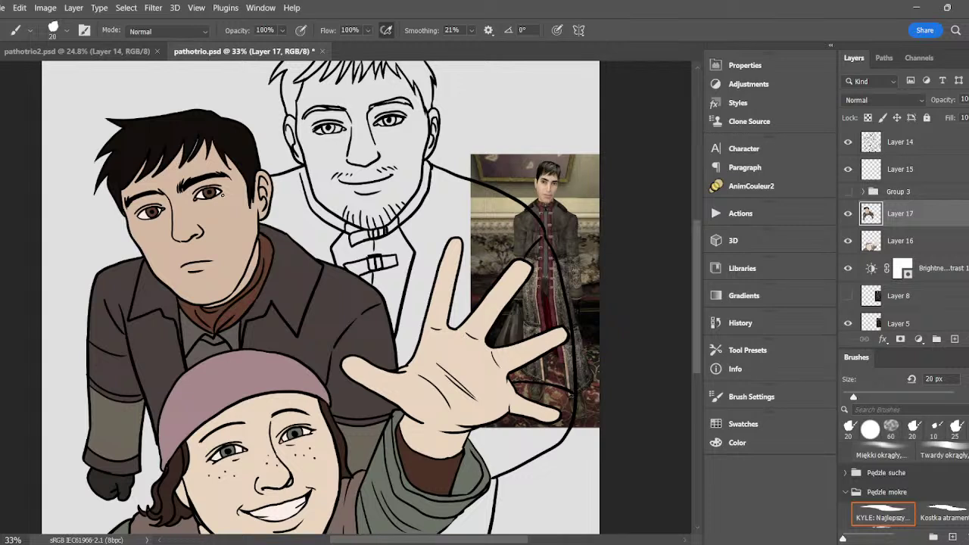
- Add a new empty layer directly above Layer 17
key("i")
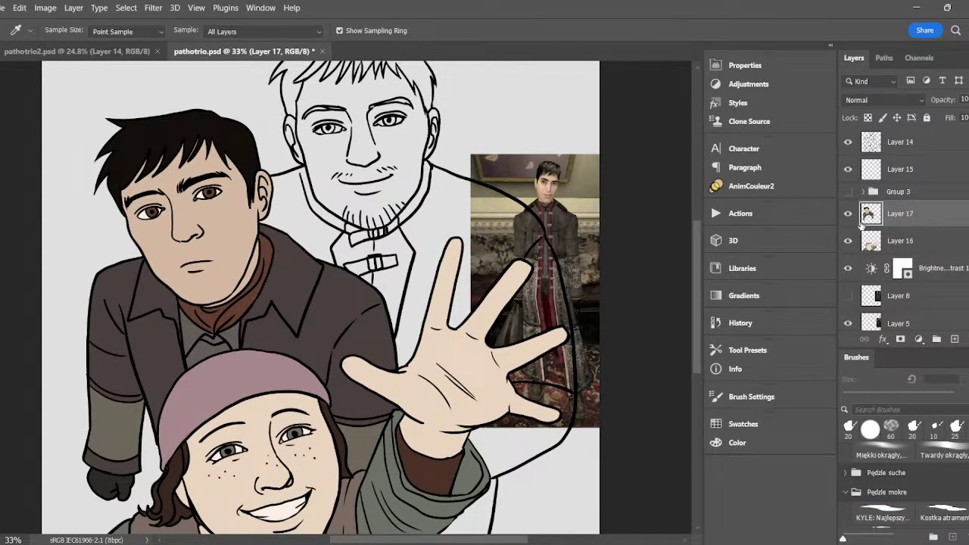
left_click(955, 339)
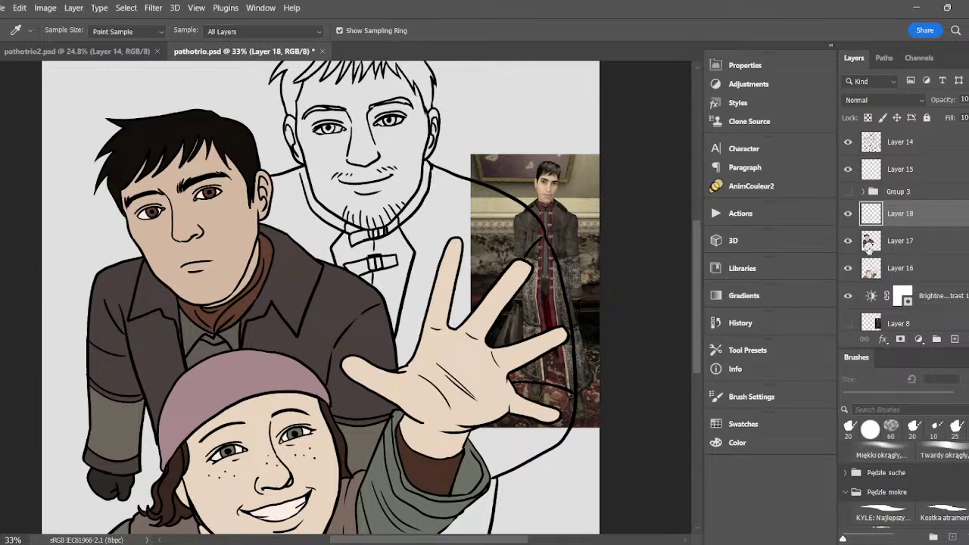
- Hide the Layer 5 reference photo, show the blond man's photo on Layer 4 and move it over to the canvas's right edge
scroll(868, 281, "down", 1)
left_click(848, 308)
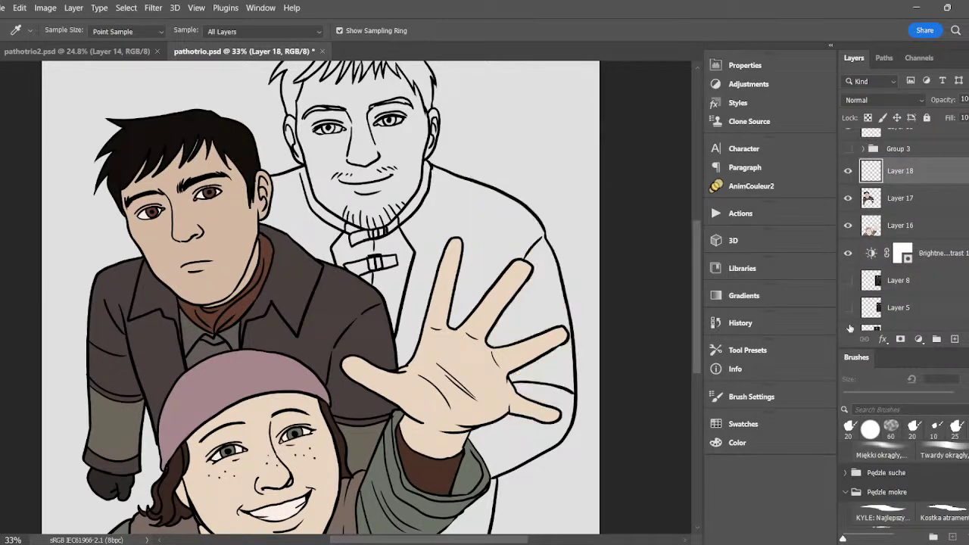
left_click(848, 308)
left_click(851, 328)
scroll(852, 276, "down", 2)
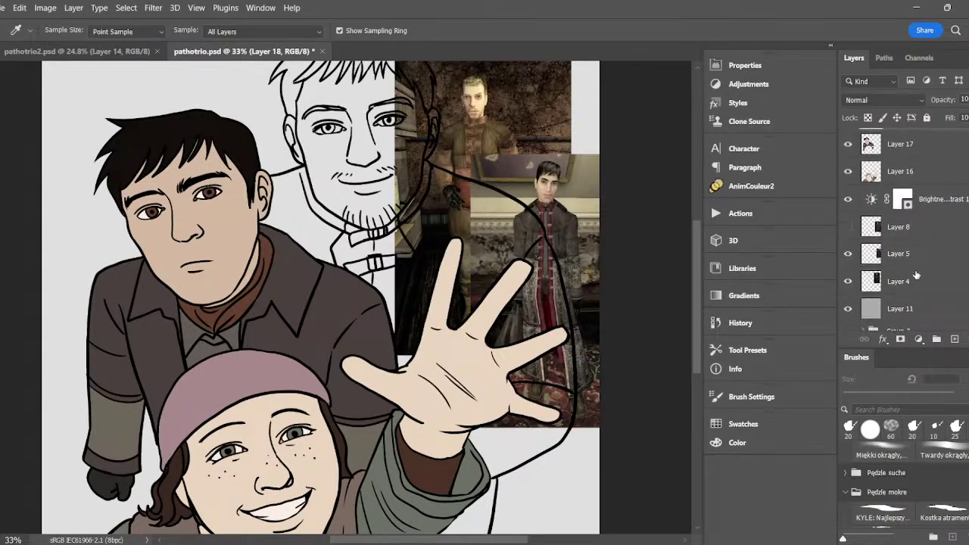
left_click(848, 254)
key("v")
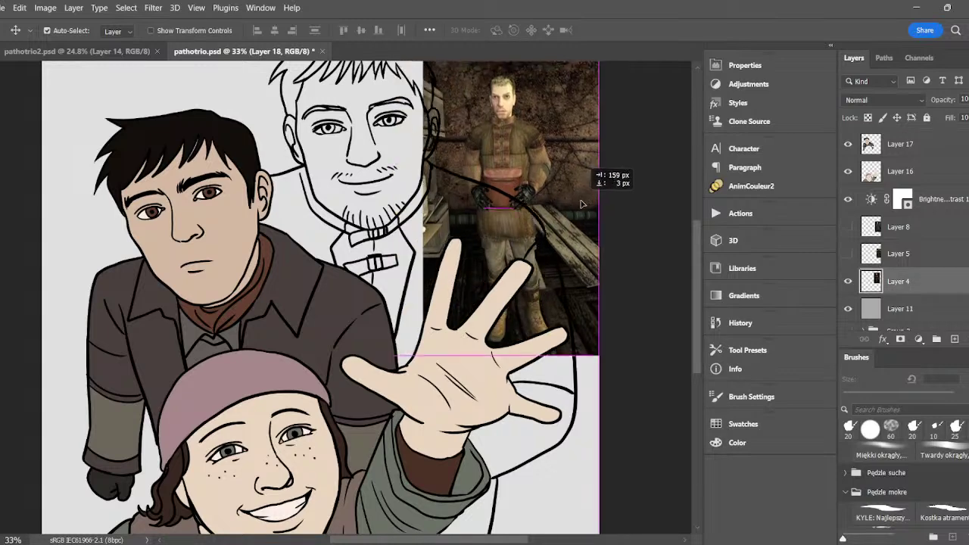
left_click_drag(552, 204, 590, 204)
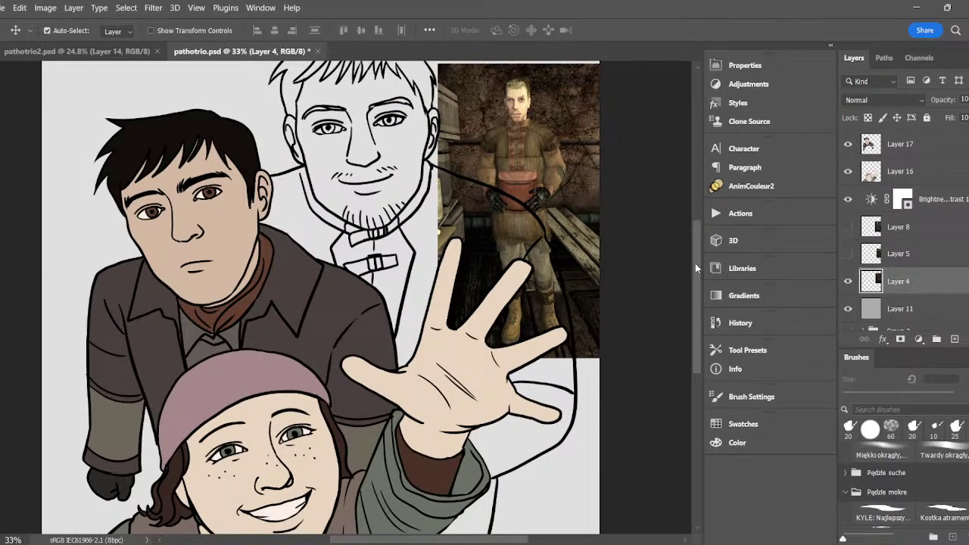
- Sample the skin tone from the blond reference man's face and adjust the foreground colour to e4c6a2
scroll(685, 237, "up", 3)
key("i")
left_click(523, 174)
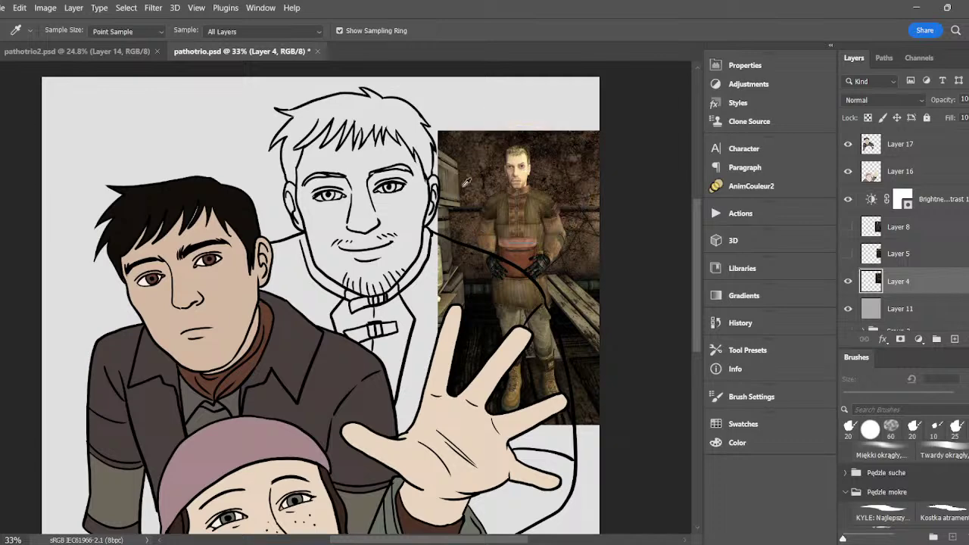
left_click(1, 447)
left_click(591, 189)
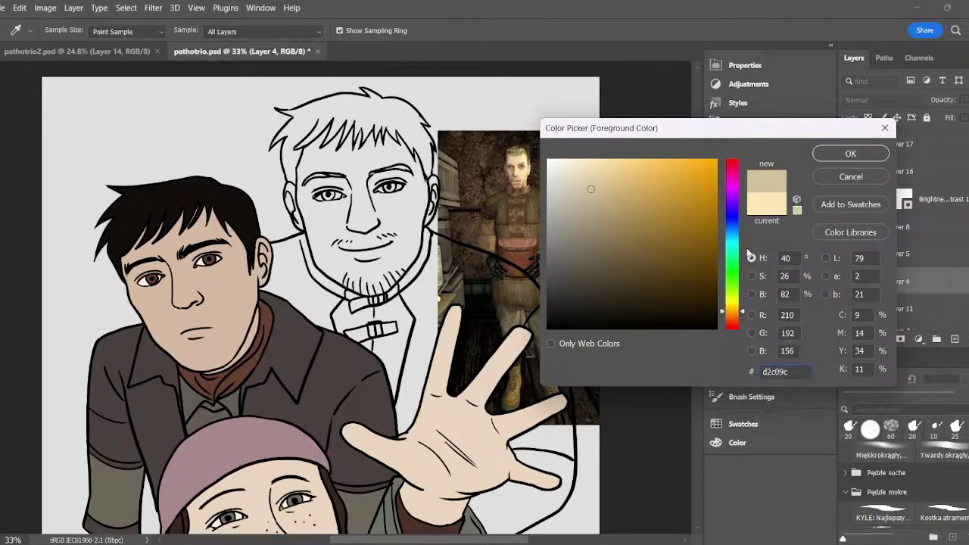
left_click(734, 315)
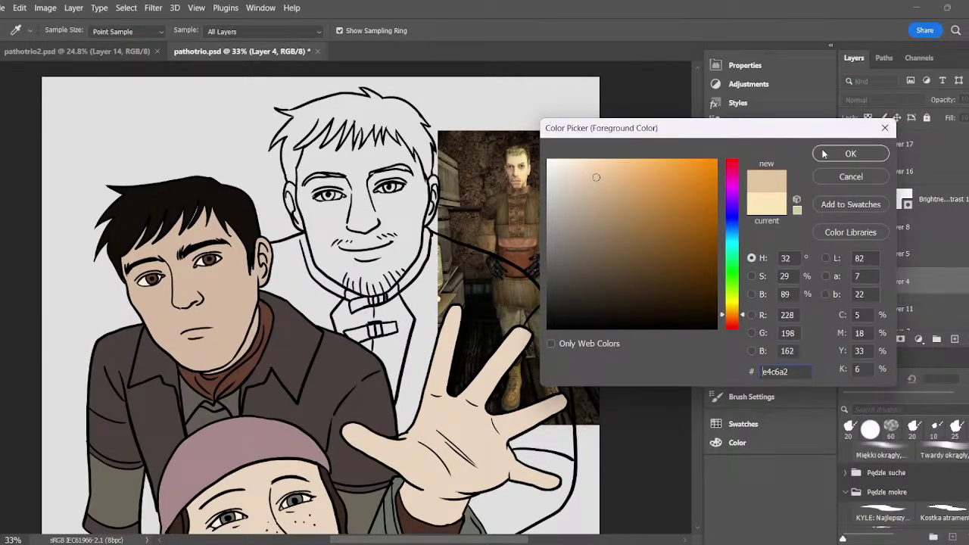
left_click(851, 152)
- On Layer 18, with the reference photo hidden, select the bearded character's face and ears, expand the selection and fill it with the skin tone
key("g")
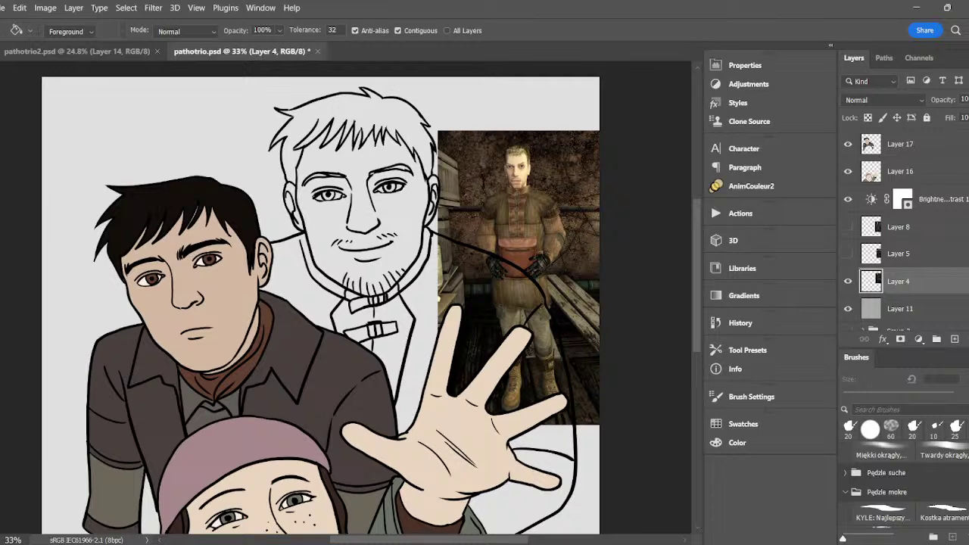
scroll(908, 171, "up", 2)
left_click(922, 164)
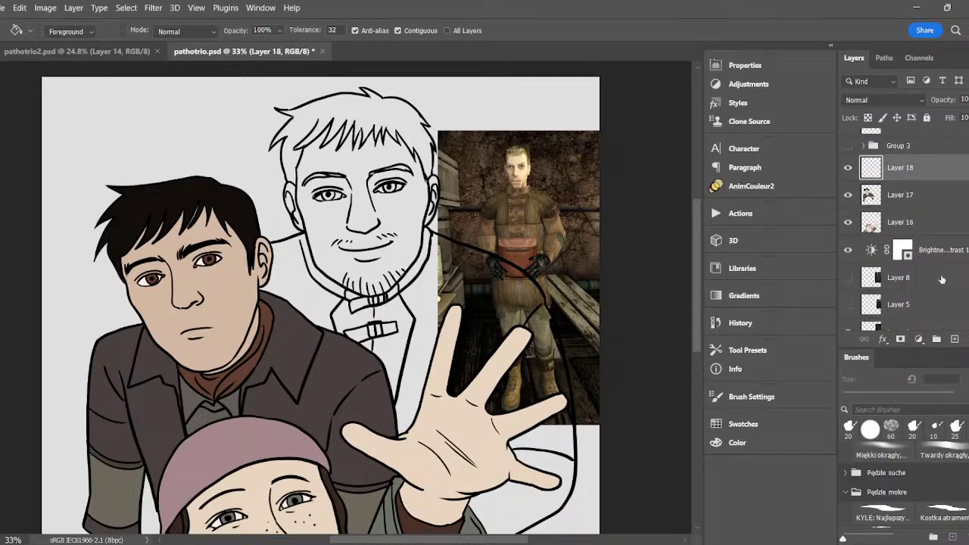
left_click(849, 327)
key("w")
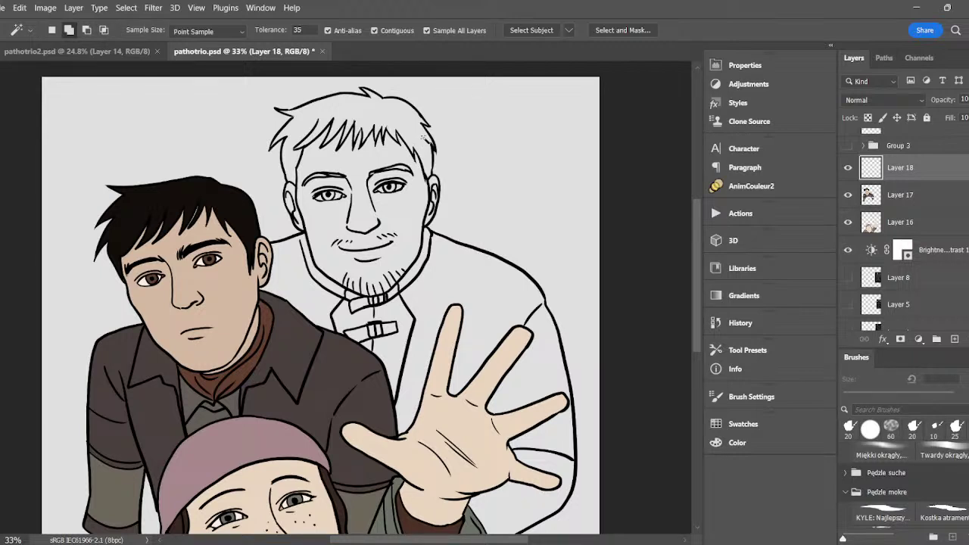
left_click(404, 220)
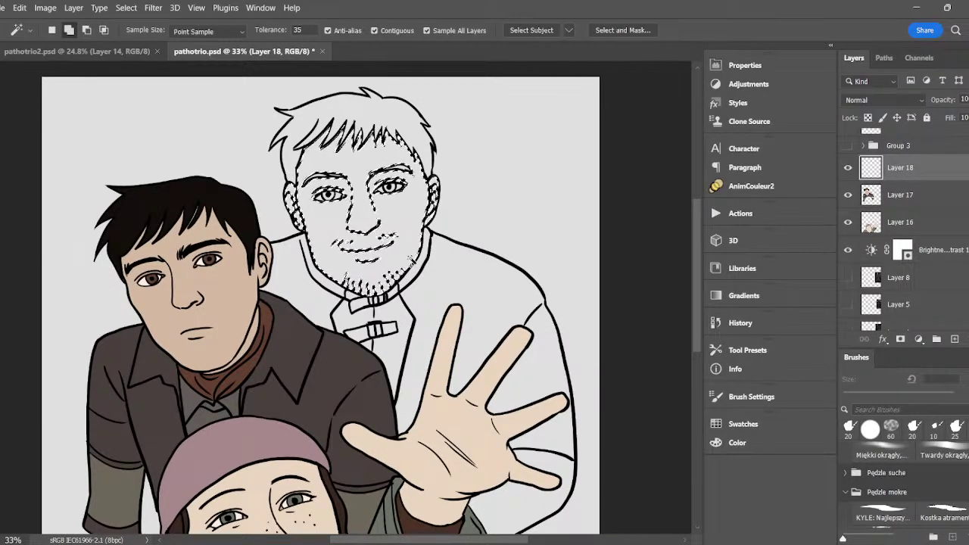
left_click(750, 187)
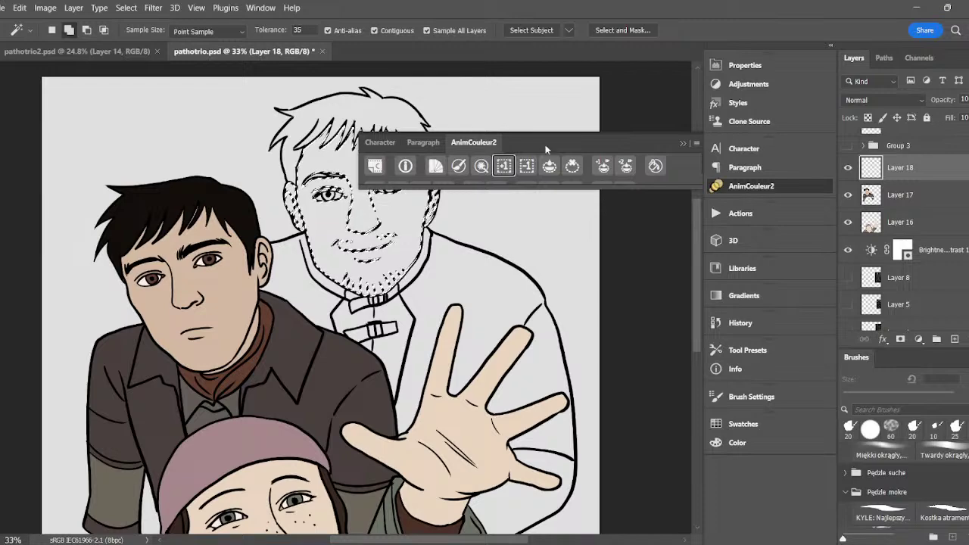
left_click(550, 164)
left_click(570, 163)
left_click(682, 143)
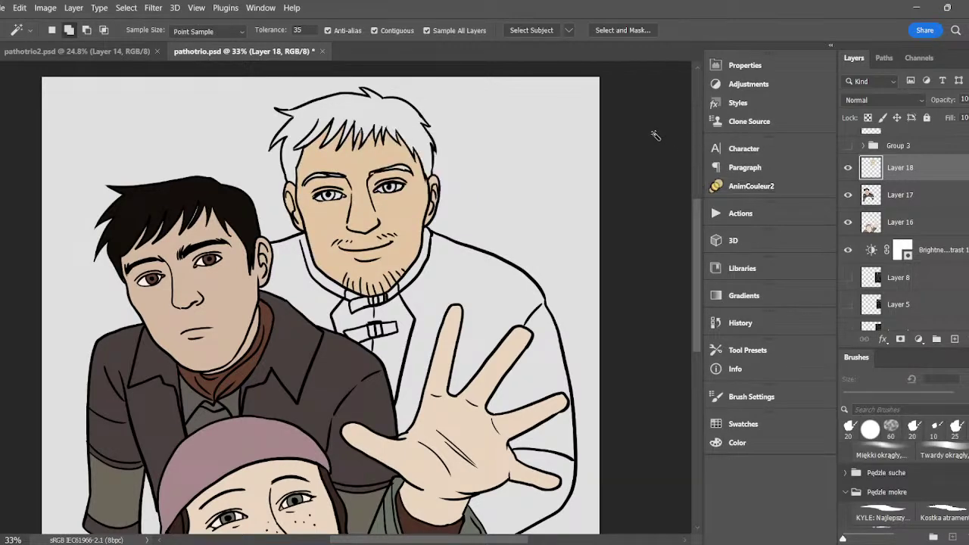
- Darken the skin tone to d3b797 and refill the bearded character's face with it on Layer 18
key("n")
left_click(595, 189)
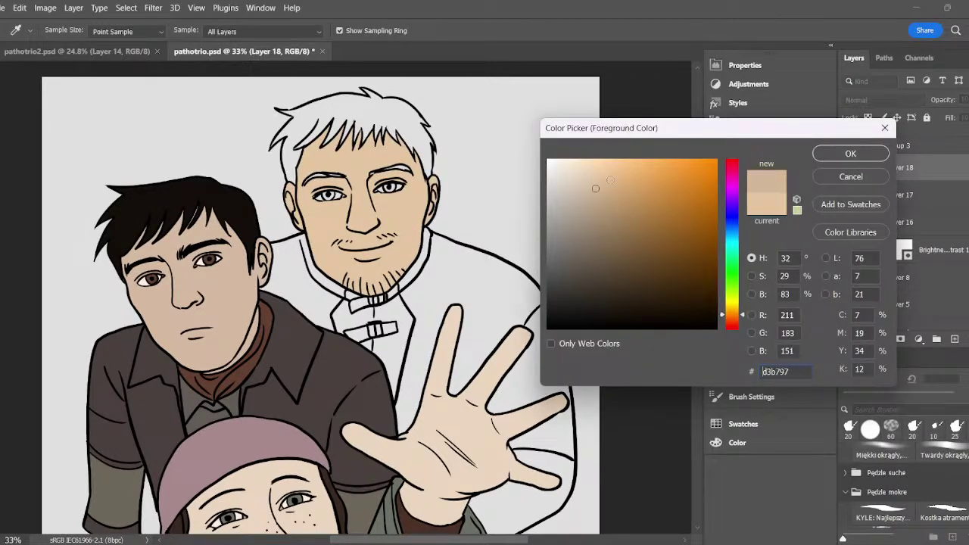
left_click(850, 153)
left_click(415, 215)
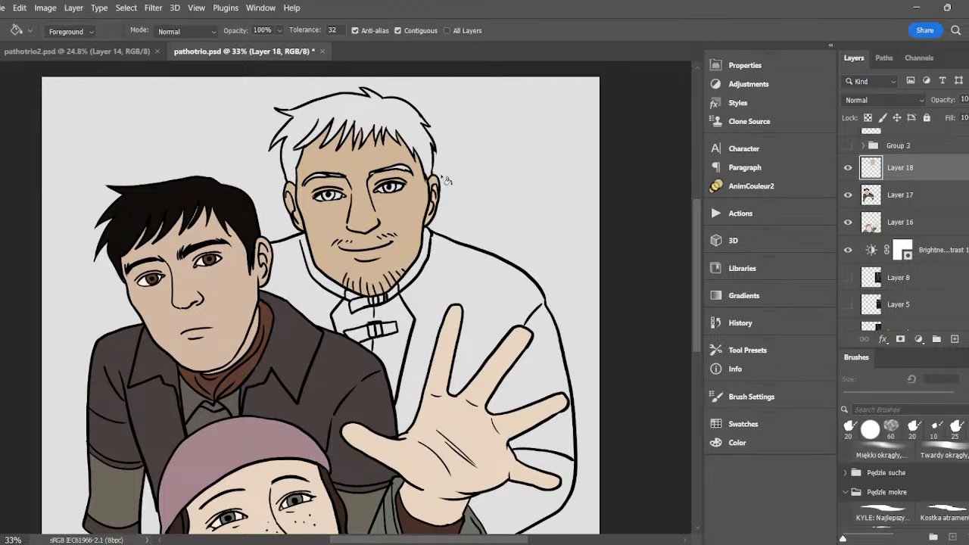
key("i")
left_click(284, 506)
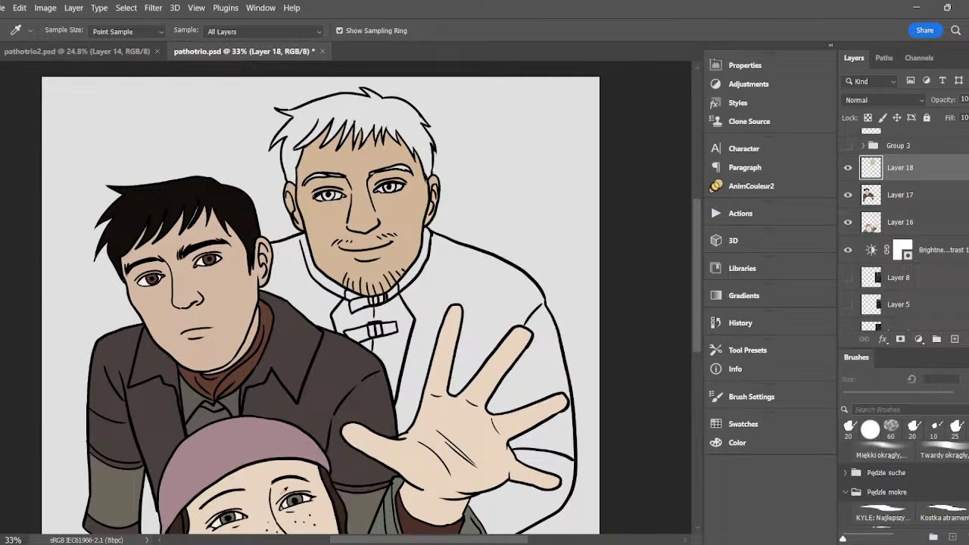
key("g")
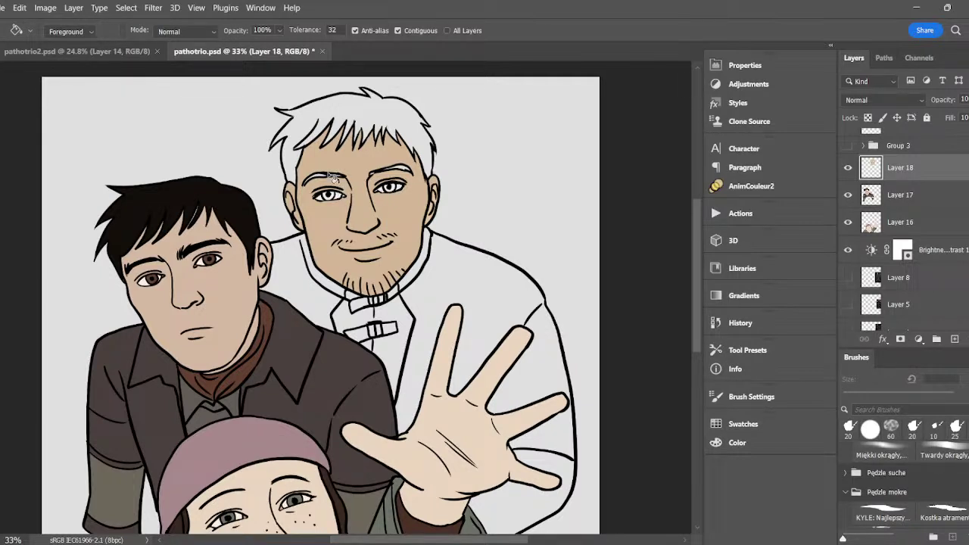
- Show the Layer 4 reference photo, sample the blond man's hair colour as the foreground colour and hide the photo again
left_click(848, 277)
key("i")
left_click(848, 278)
left_click(849, 328)
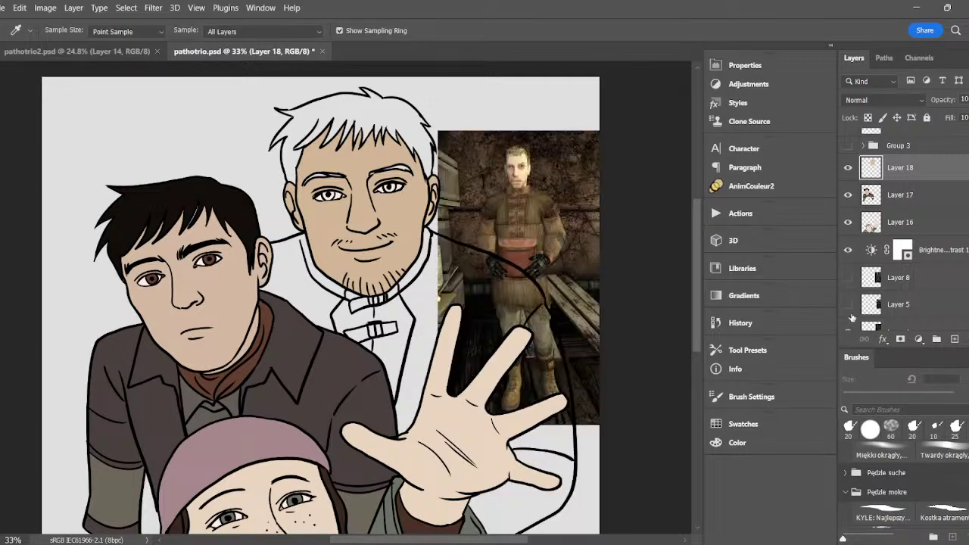
left_click_drag(521, 148, 520, 144)
key("b")
left_click(849, 328)
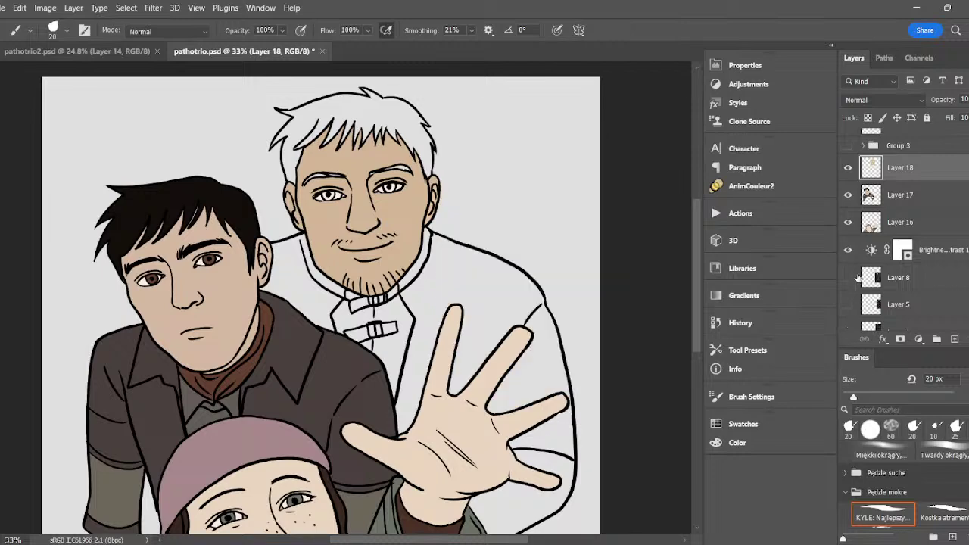
key("w")
left_click(447, 131)
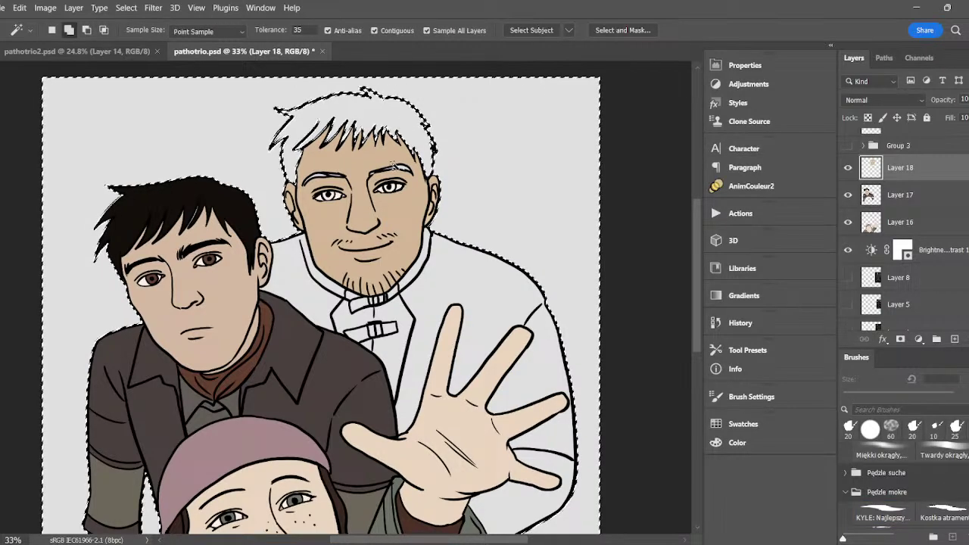
key("ctrl+d")
key("b")
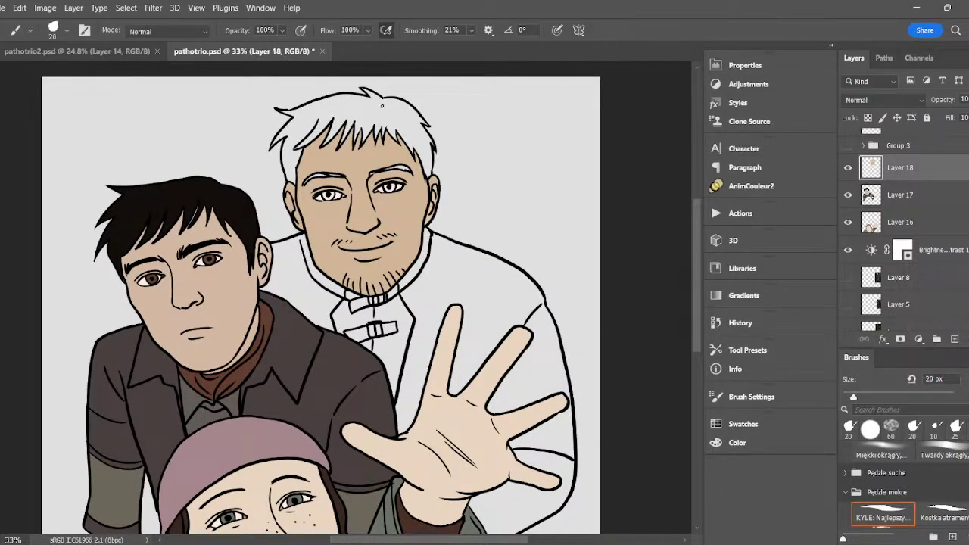
- Select the bearded character's hair, expand the selection and fill it with the sampled olive brown on Layer 18
key("w")
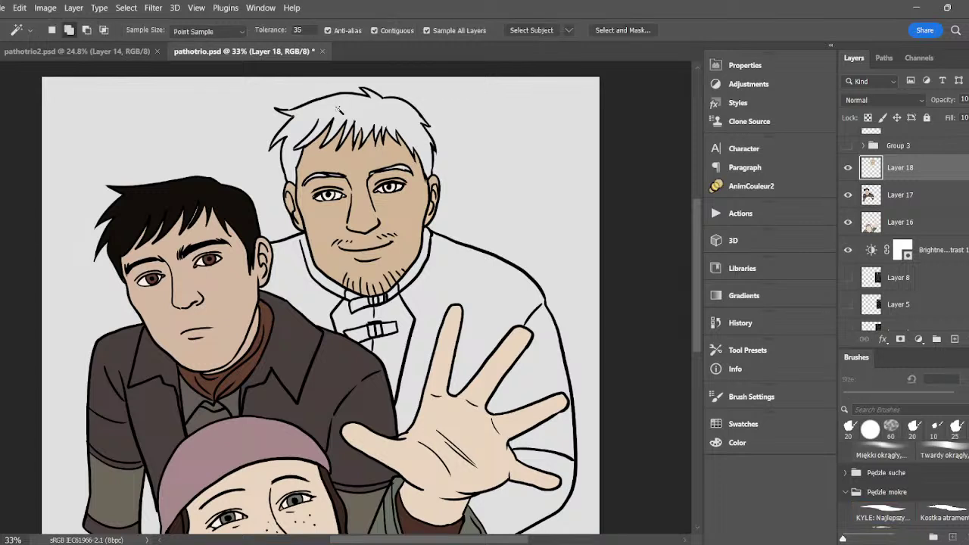
left_click(344, 114)
left_click(749, 186)
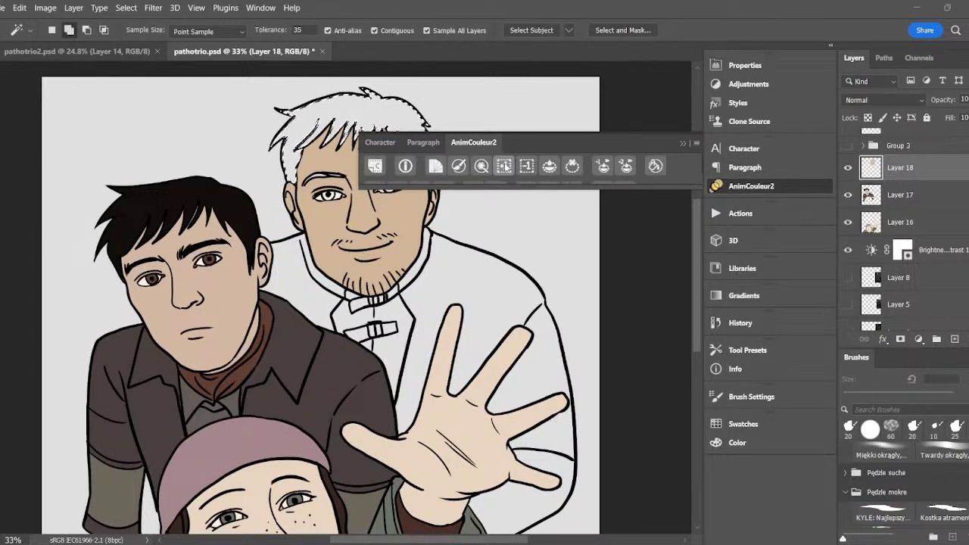
left_click(504, 165)
key("ctrl+d")
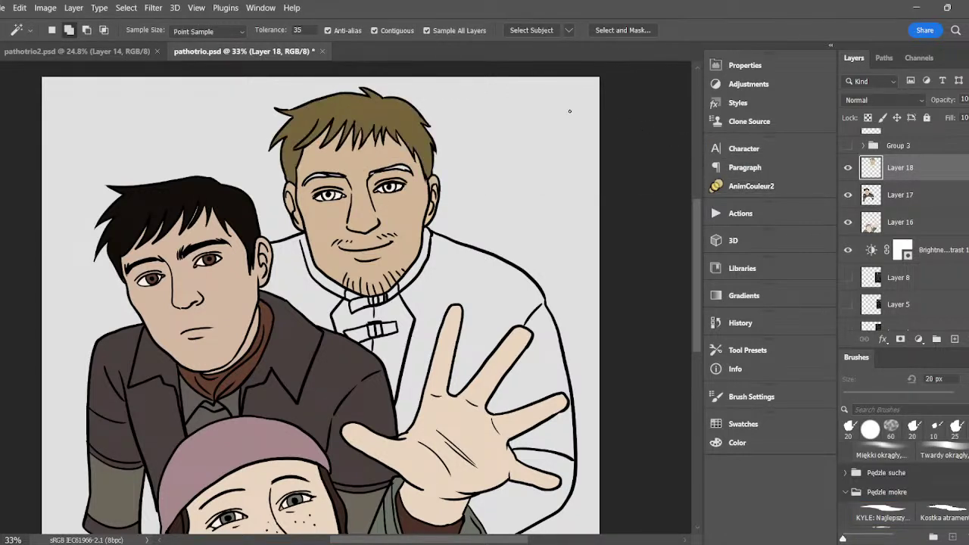
- Paint both of the bearded character's eyebrows olive brown on Layer 18 with the 20 px brush
key("b")
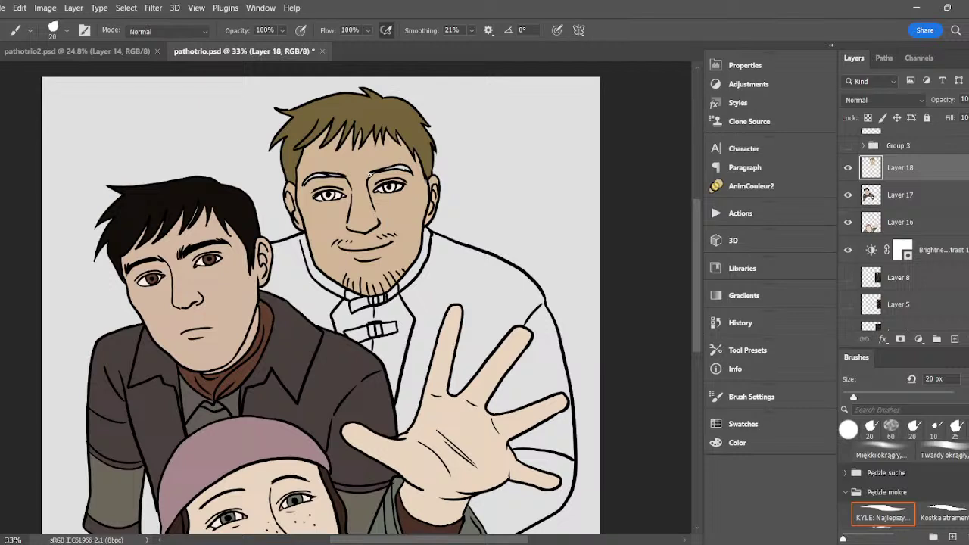
left_click_drag(389, 168, 409, 167)
left_click_drag(304, 182, 328, 174)
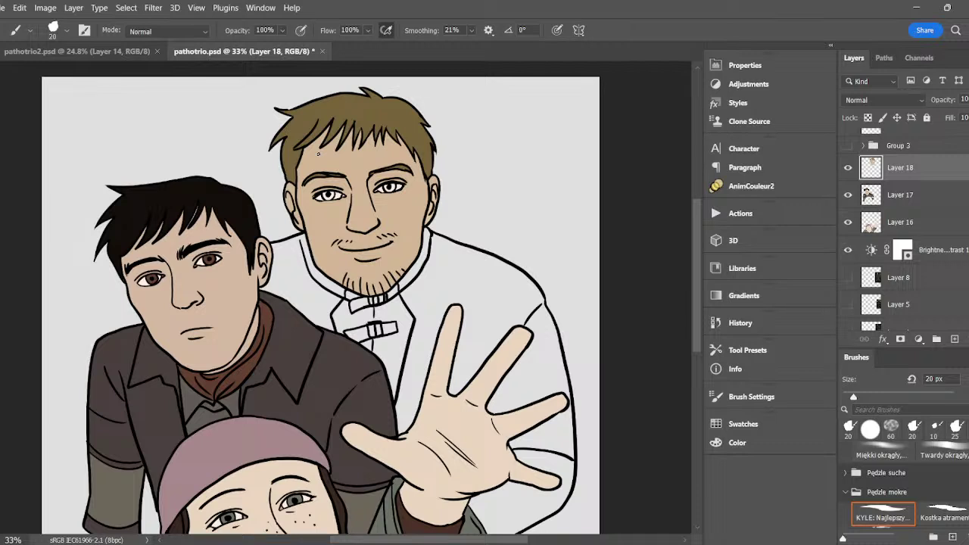
- Set the foreground colour to the muted teal 4d6a6d and paint the bearded character's irises with it
left_click(1, 371)
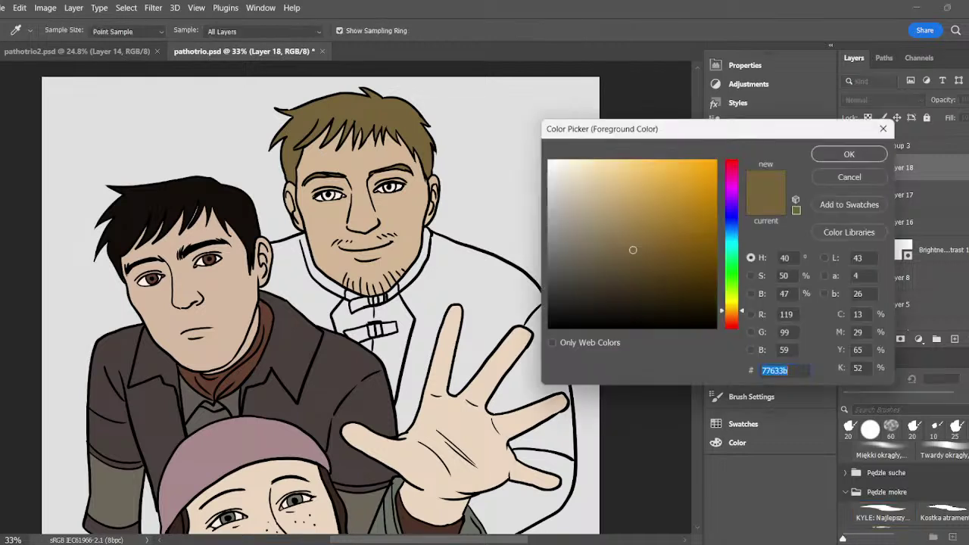
left_click(731, 235)
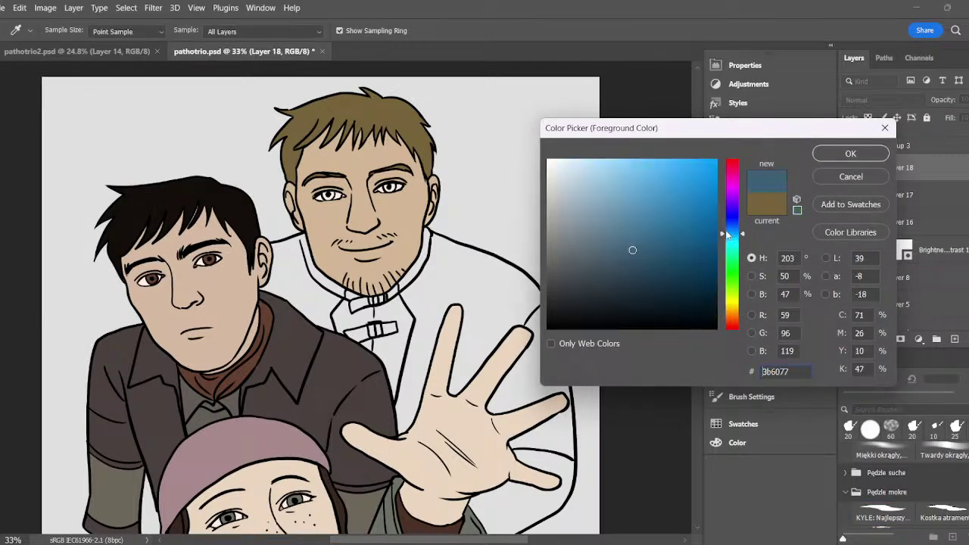
left_click(605, 254)
left_click(848, 154)
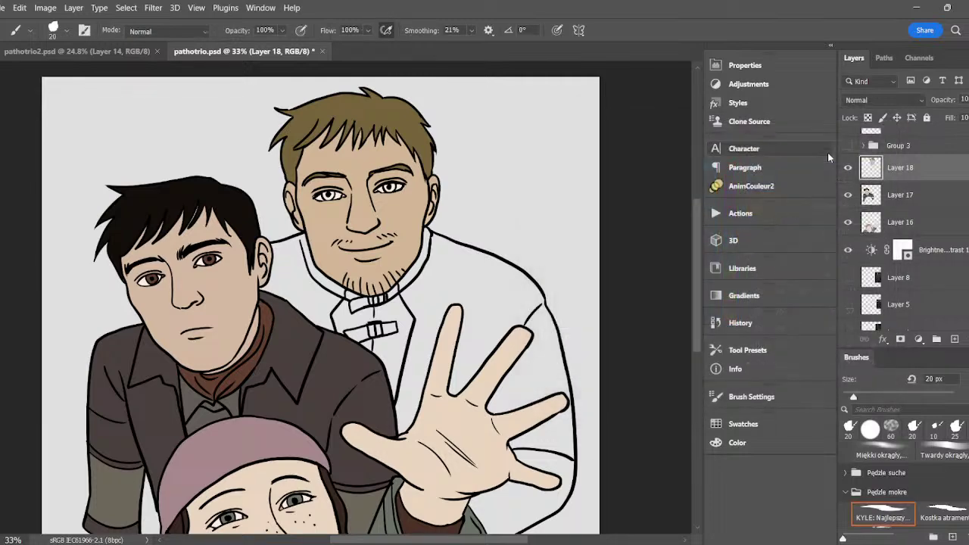
key("F6")
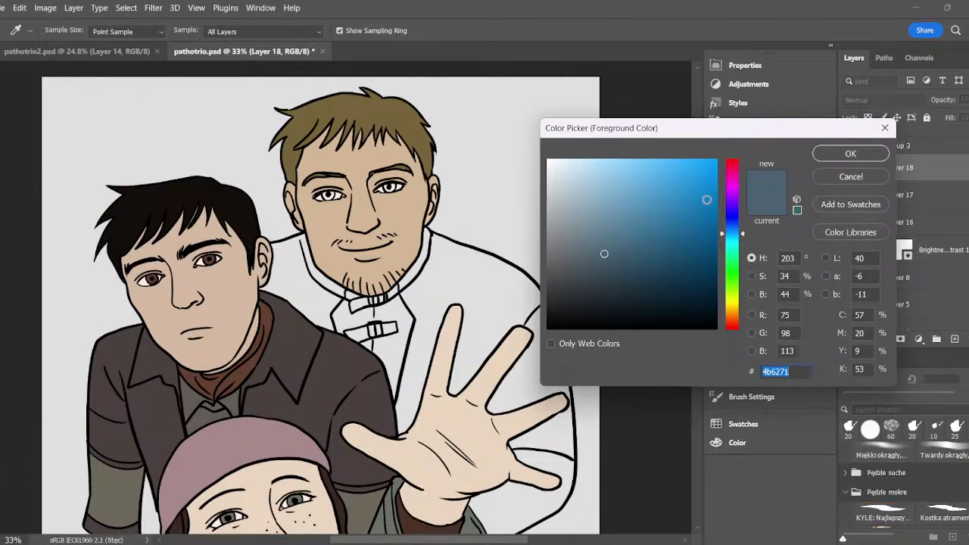
left_click(732, 250)
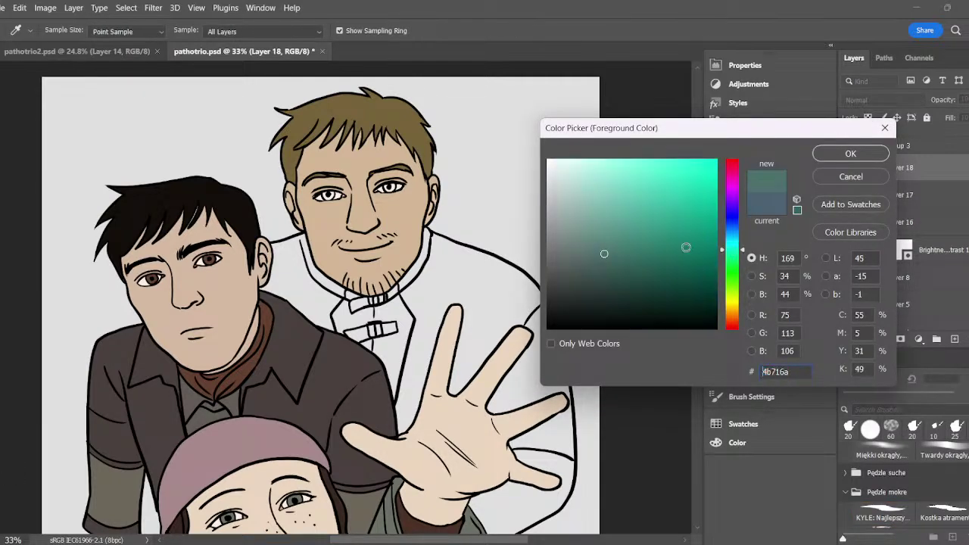
left_click(732, 243)
left_click(596, 257)
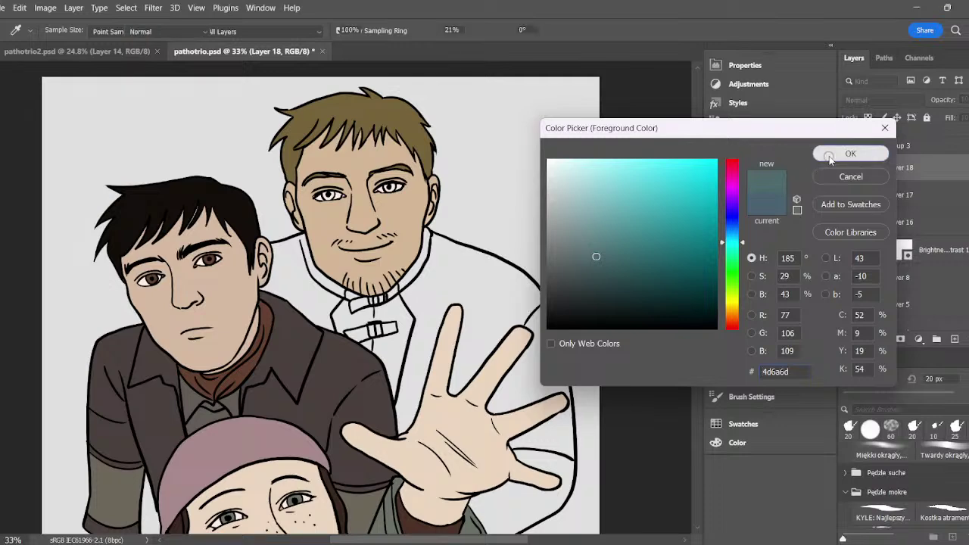
left_click(829, 153)
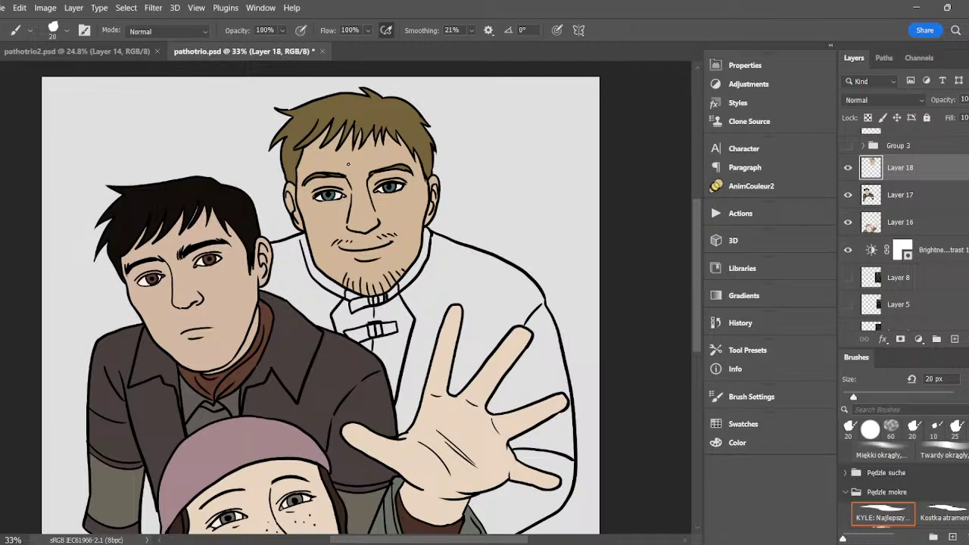
- Show the Layer 4 reference photo, sample a brown from the man's neckline as the foreground colour and hide the photo again
left_click(848, 331)
key("i")
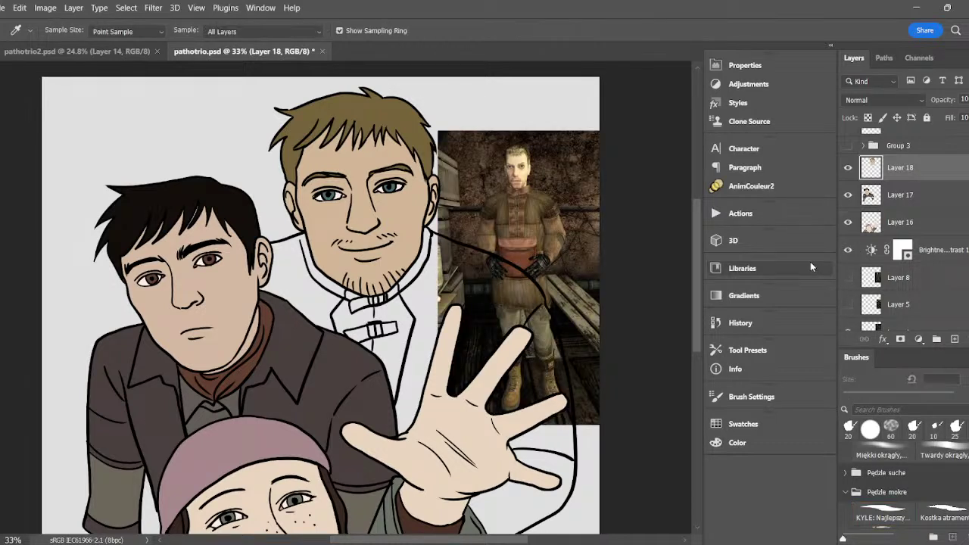
left_click_drag(529, 186, 526, 182)
key("g")
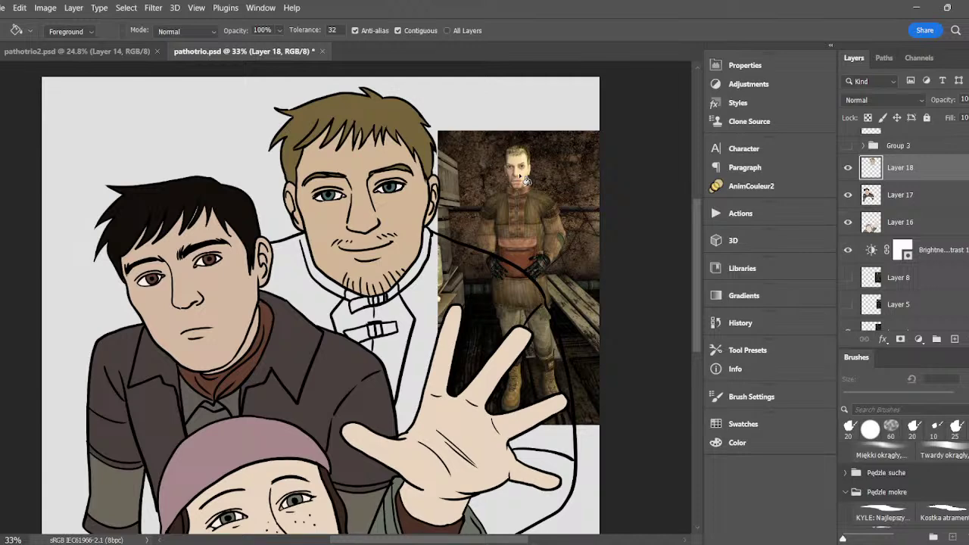
left_click(847, 330)
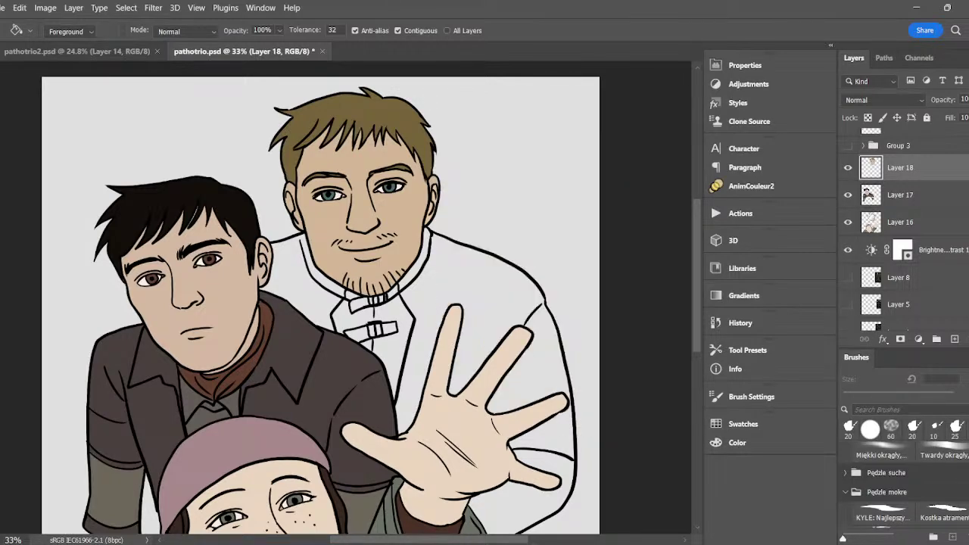
- Try selecting parts of the bearded character's collar, clear the selection and save the document
key("w")
left_click(416, 270)
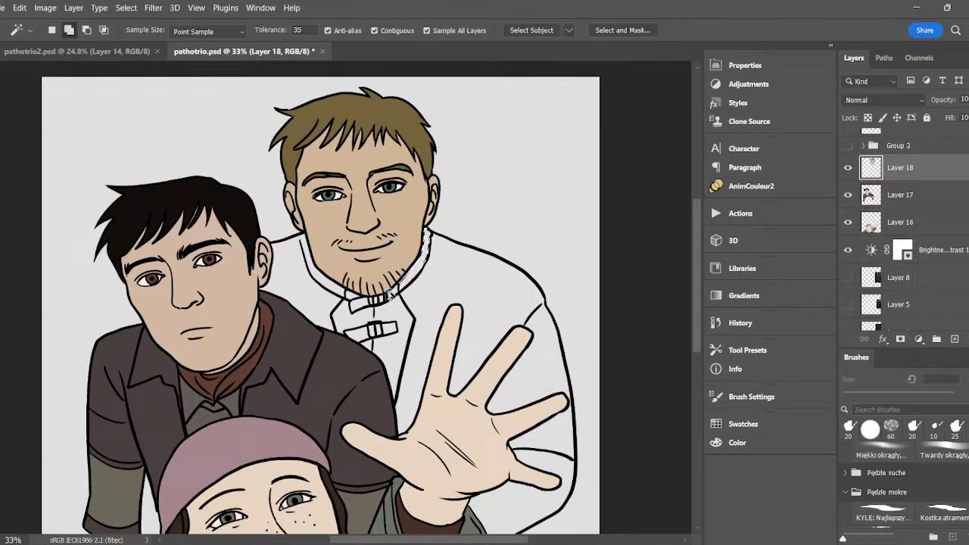
left_click(376, 301)
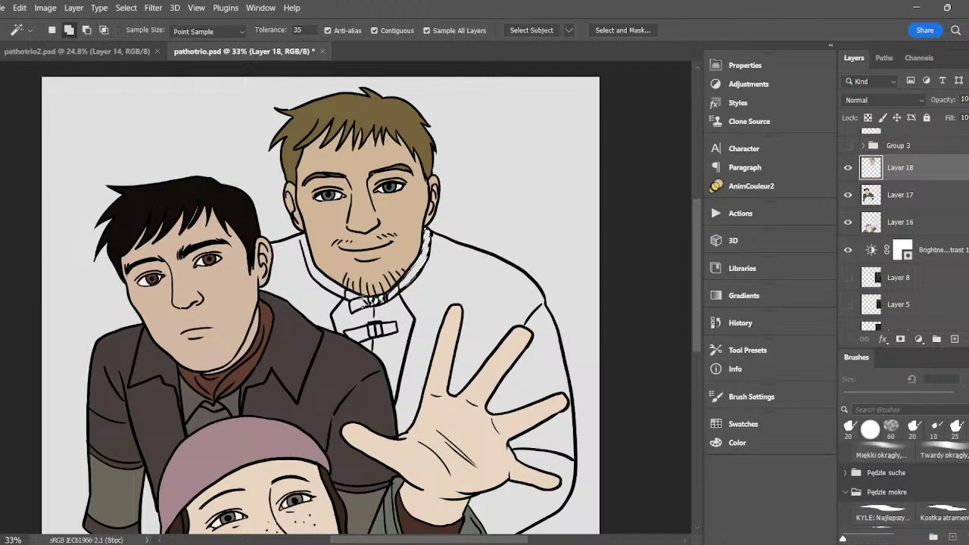
key("b")
key("ctrl+d")
key("ctrl+s")
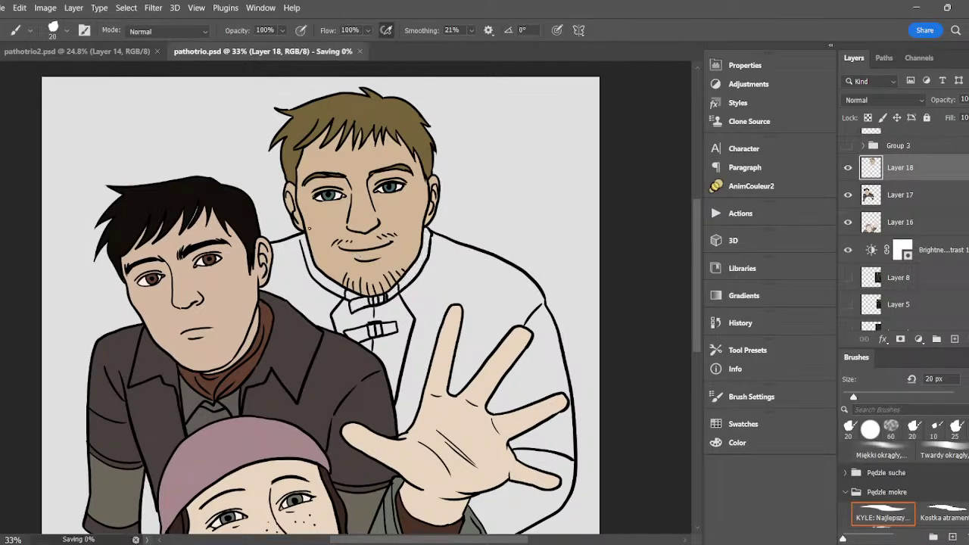
- Select the bearded character's collar, buckle straps and front panel, and fill them with the sampled brown on Layer 18
key("w")
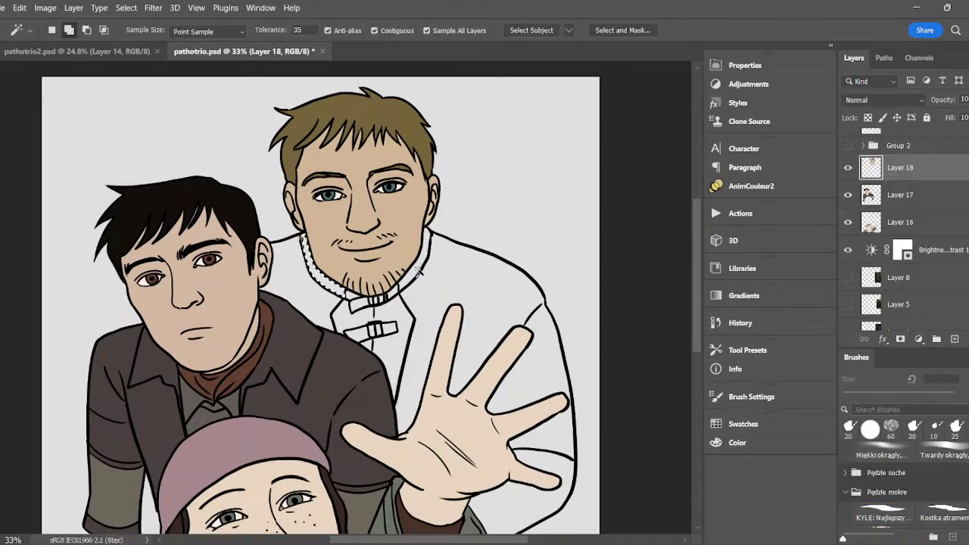
left_click(384, 301)
key("ctrl+z")
left_click(381, 301)
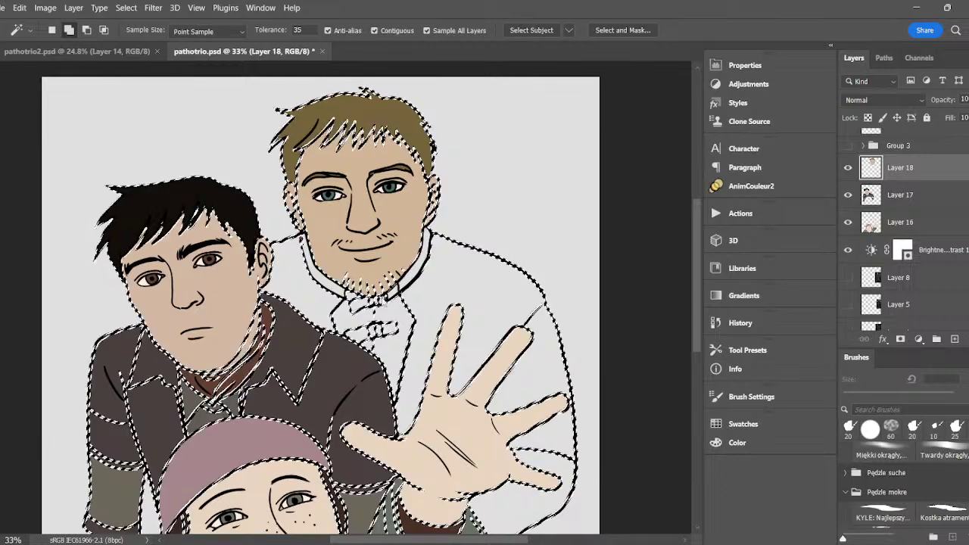
key("ctrl+z")
left_click(375, 302)
key("ctrl+z")
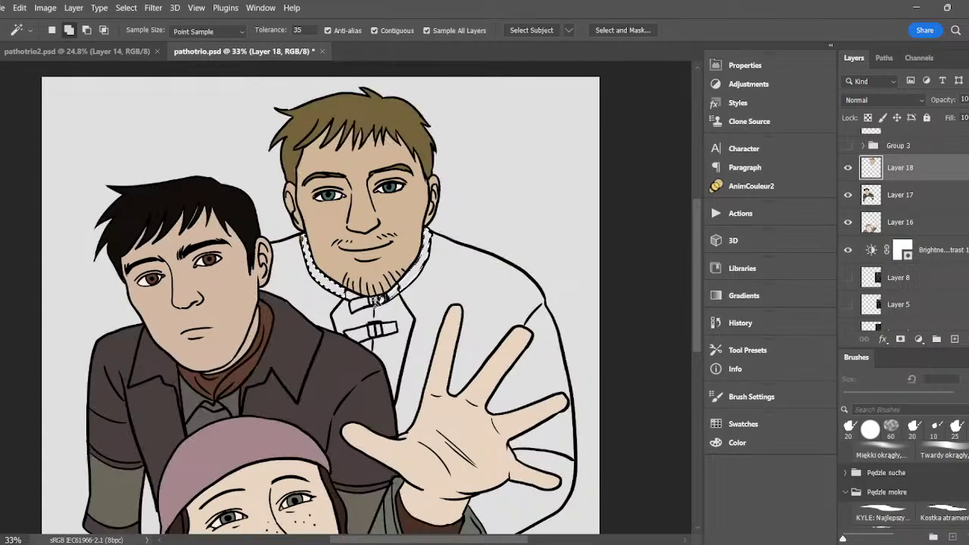
left_click(356, 321)
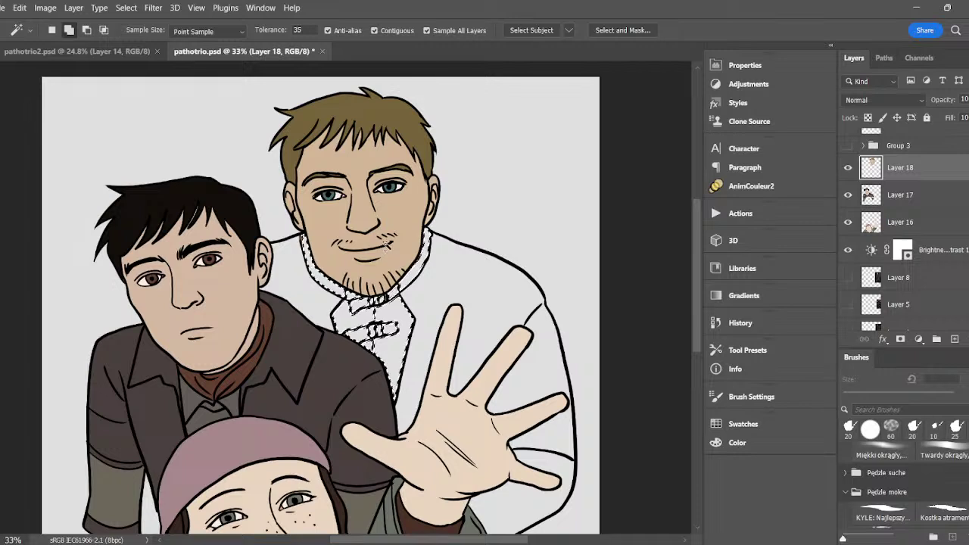
left_click(752, 187)
left_click(517, 165)
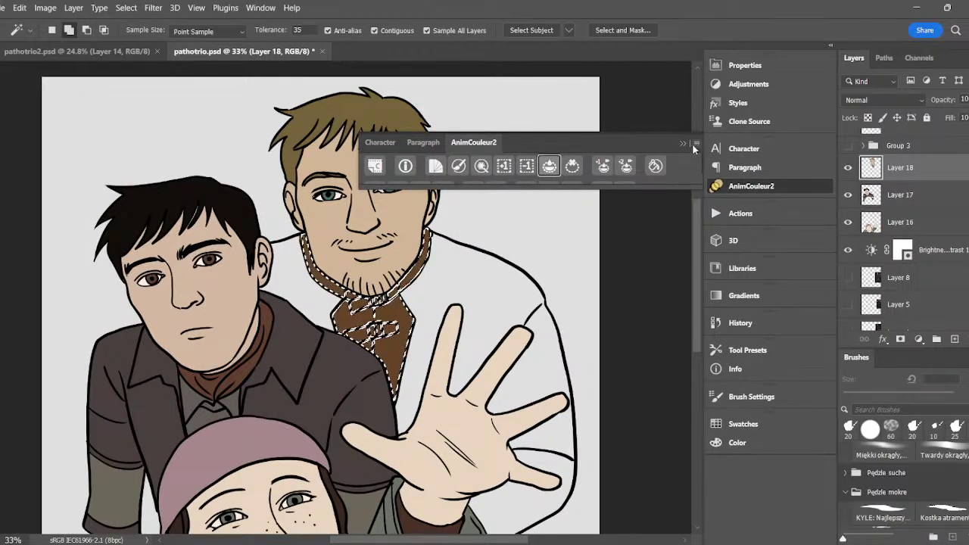
key("b")
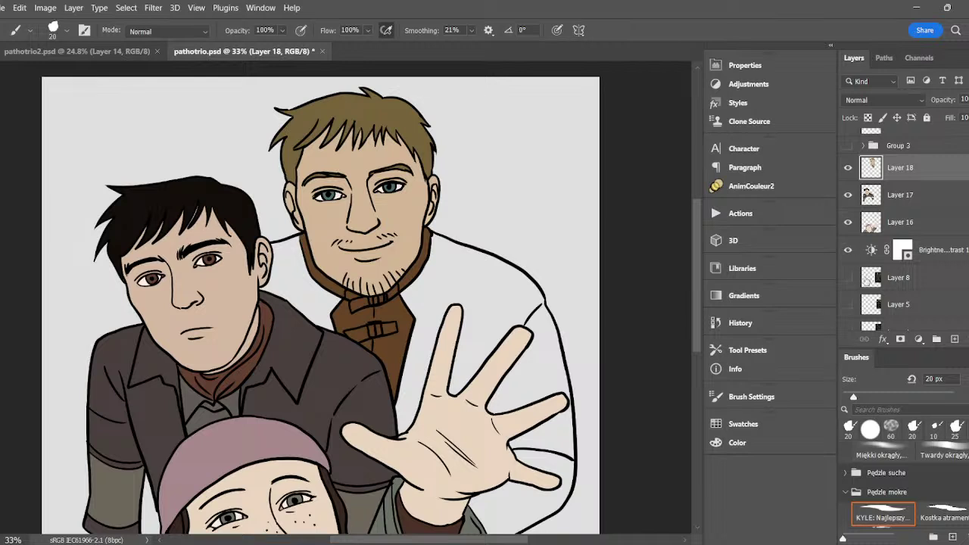
- Show the Layer 4 reference photo, sample the brown of the man's vest as the foreground colour and hide the photo again
scroll(901, 228, "down", 1)
left_click(848, 311)
key("i")
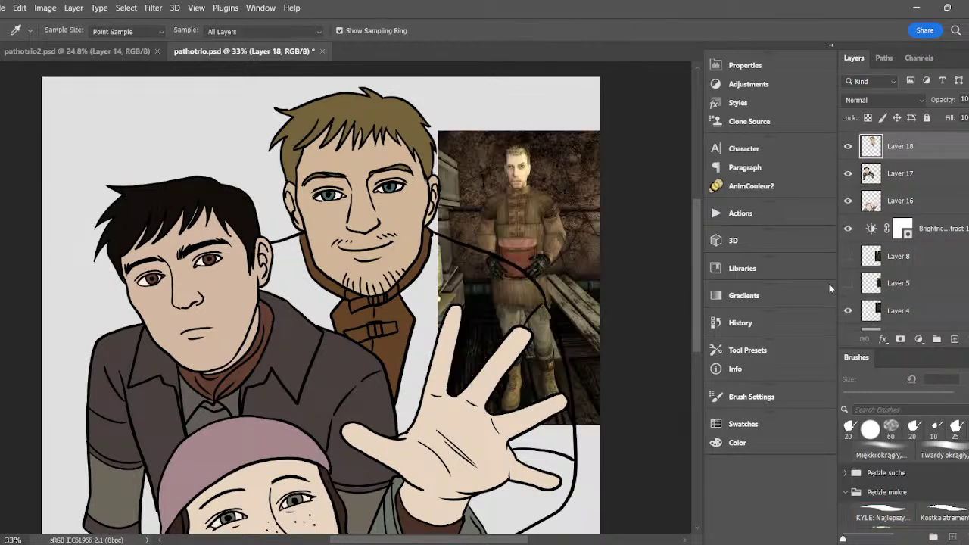
left_click(534, 202)
key("b")
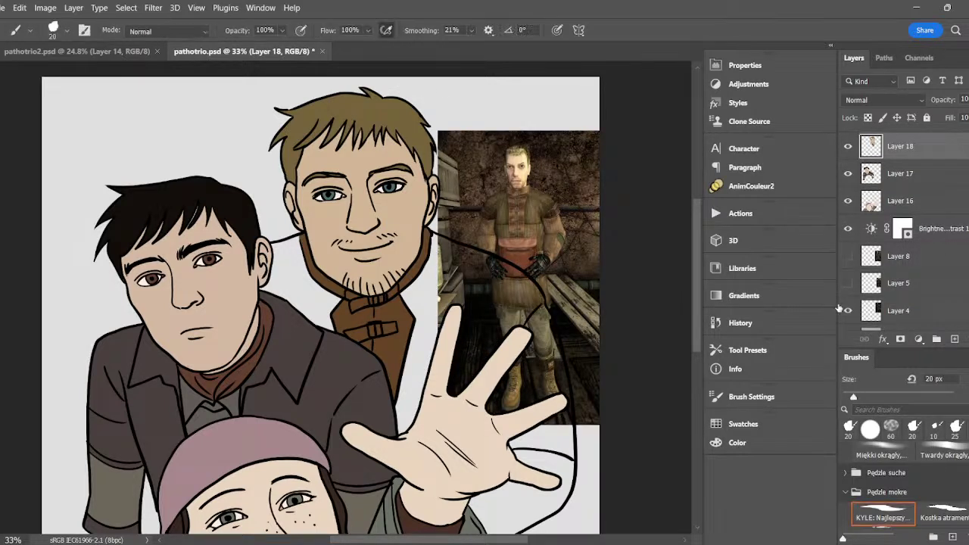
left_click(848, 311)
- Close the gap at the shoulder seam, select the bearded character's coat body on both sides and fill it with the sampled vest brown
key("w")
left_click(524, 303)
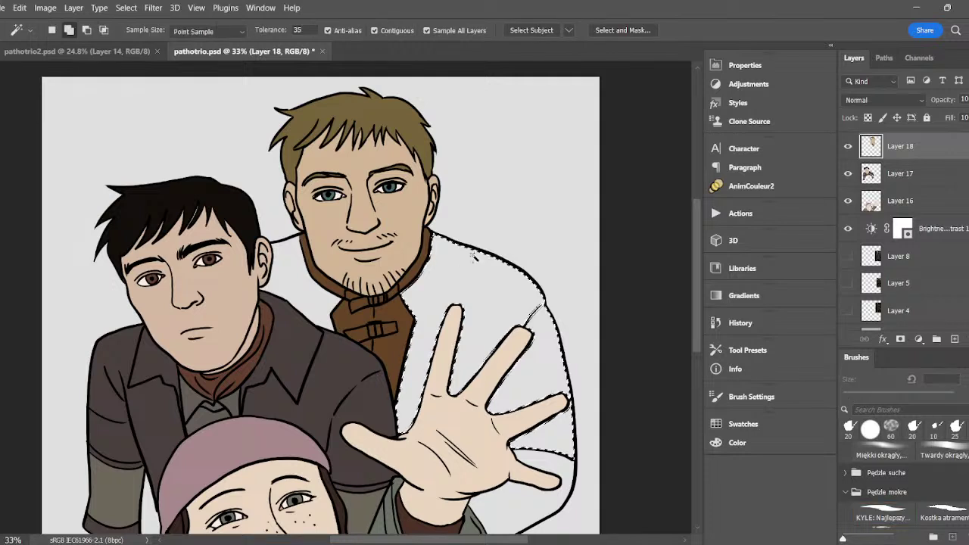
key("ctrl+d")
key("b")
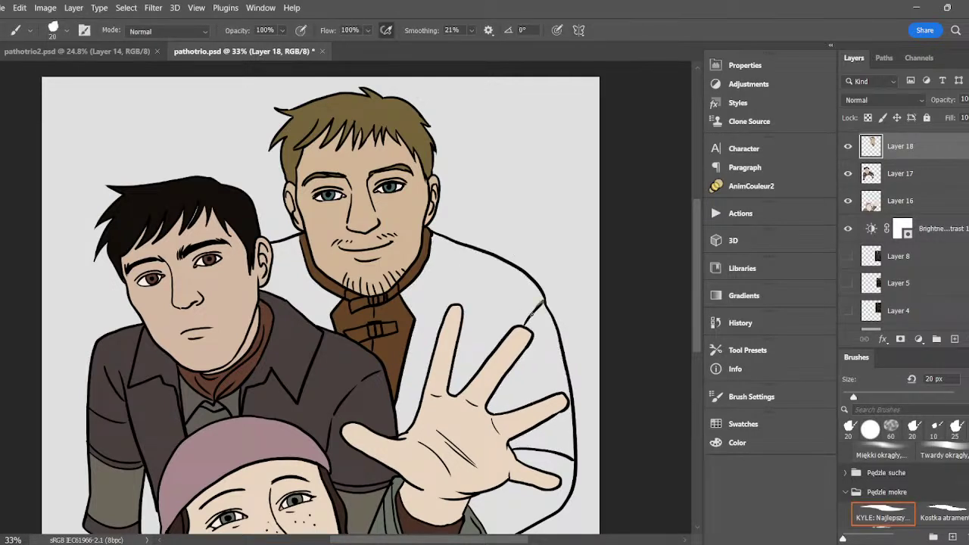
key("w")
left_click(534, 299)
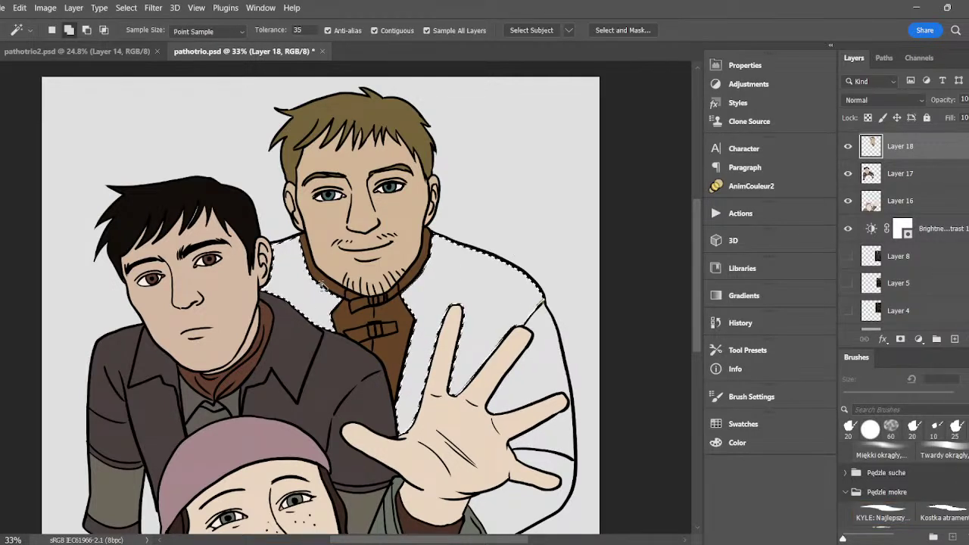
left_click(747, 186)
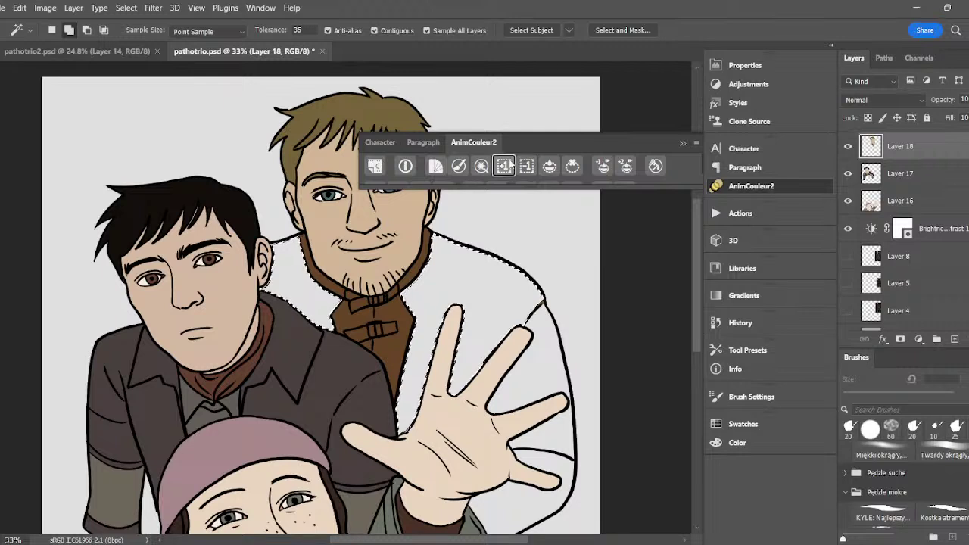
left_click(550, 166)
left_click(686, 143)
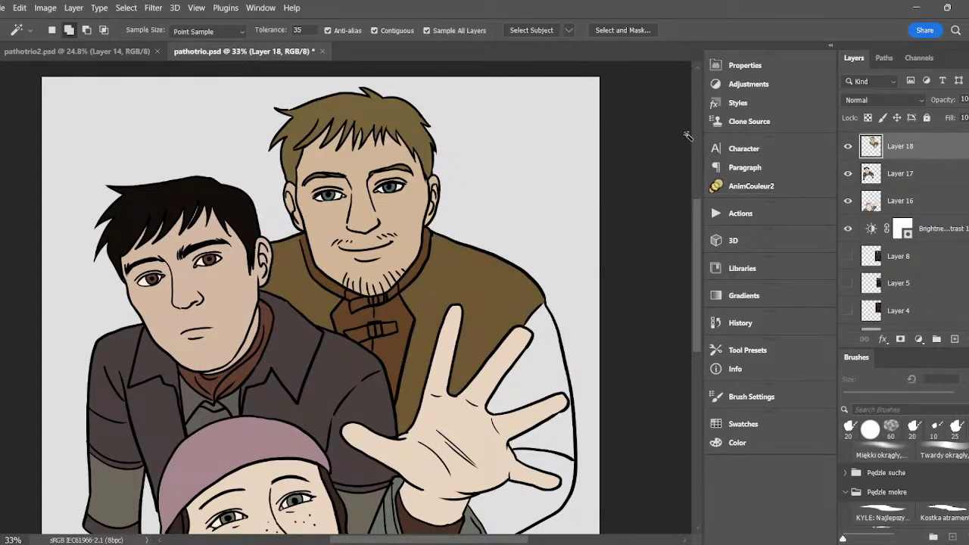
- Show the Layer 4 reference photo, sample the man's sleeve colour as the foreground colour and hide the photo again
key("i")
left_click(848, 310)
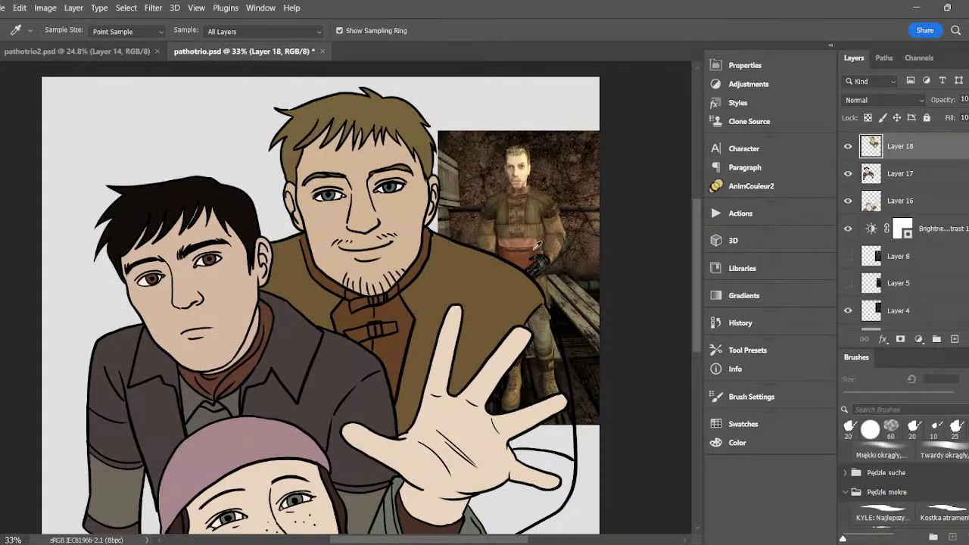
left_click(560, 228)
key("b")
left_click(848, 311)
- Select the bearded character's sleeve areas around the raised hand and fill them with the sampled lighter brown on Layer 18
key("w")
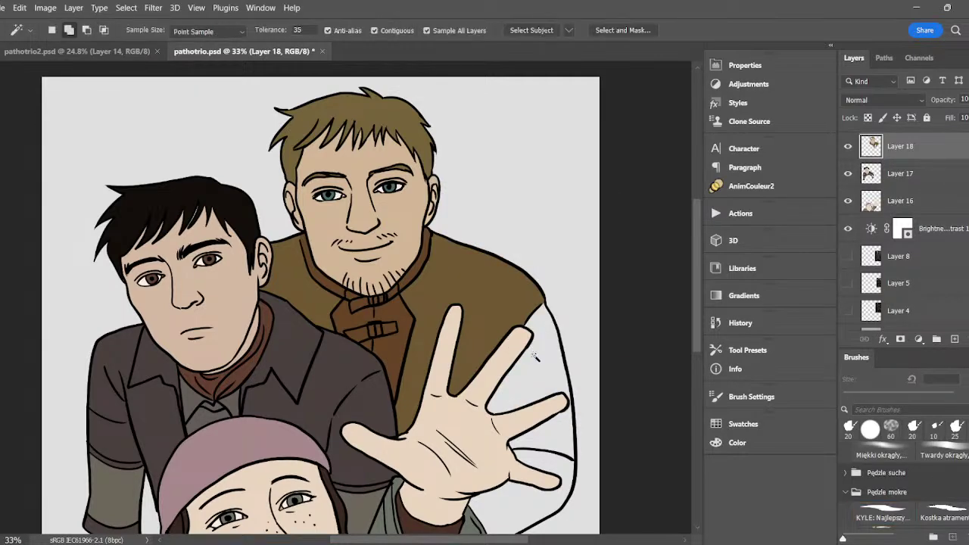
left_click(537, 358)
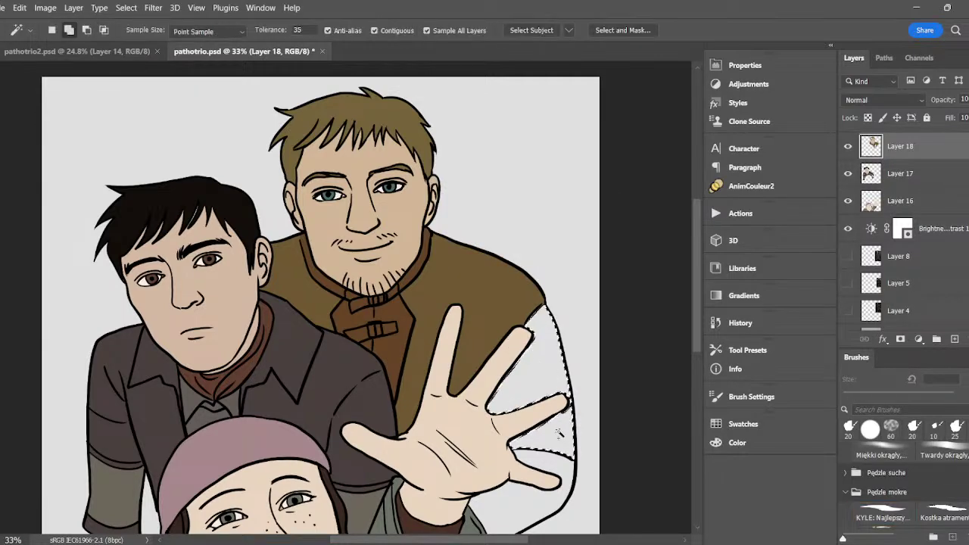
left_click(748, 187)
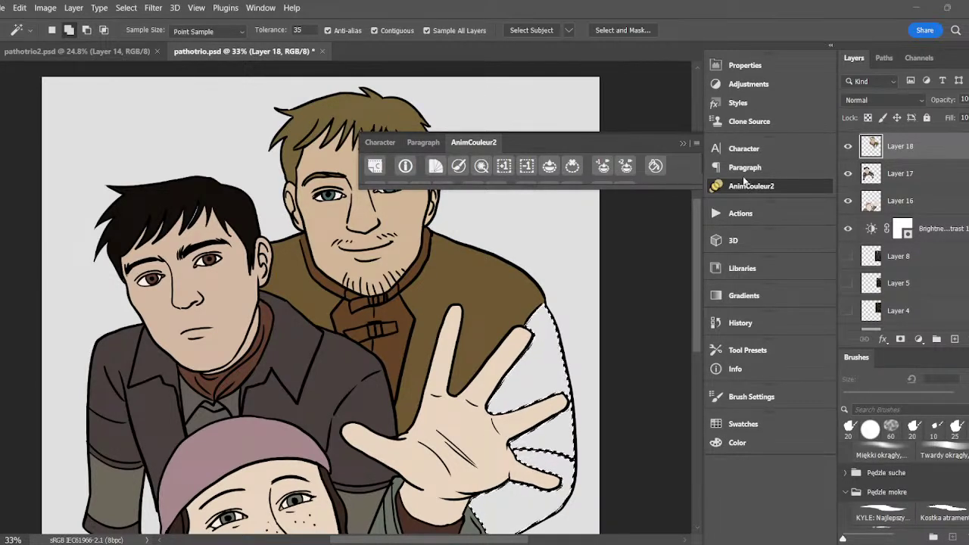
left_click(506, 165)
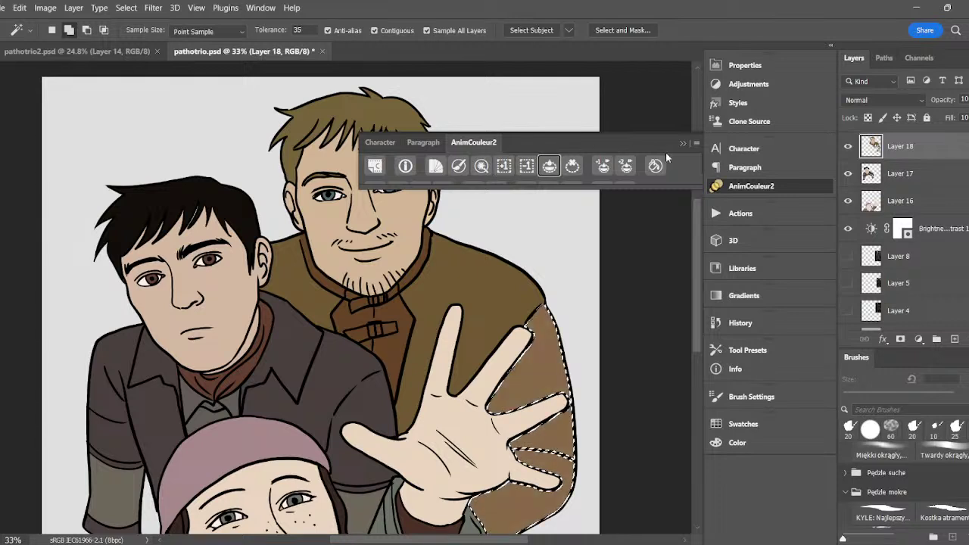
- Recolour the bearded character's collar and shirt front on Layer 18 with a reddish brown sampled from the existing artwork
key("i")
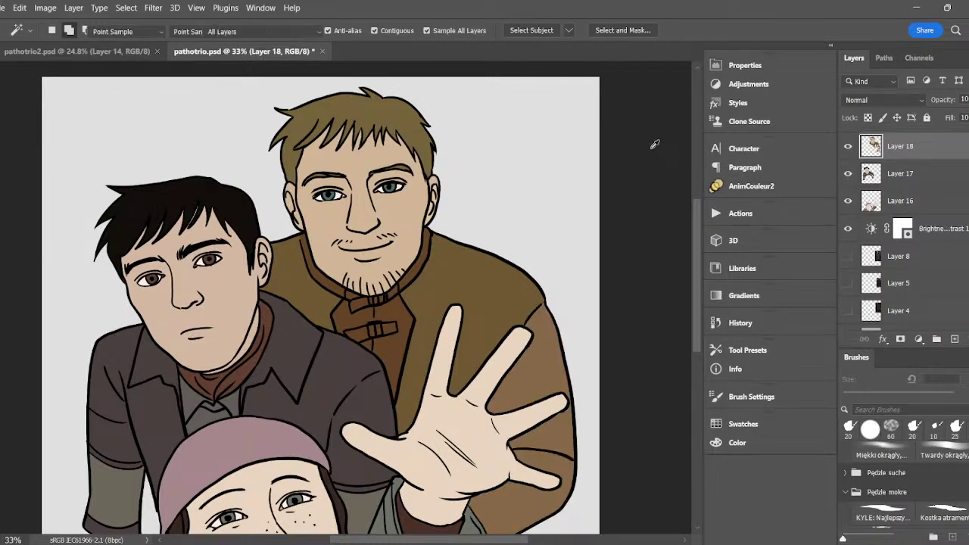
left_click(401, 309)
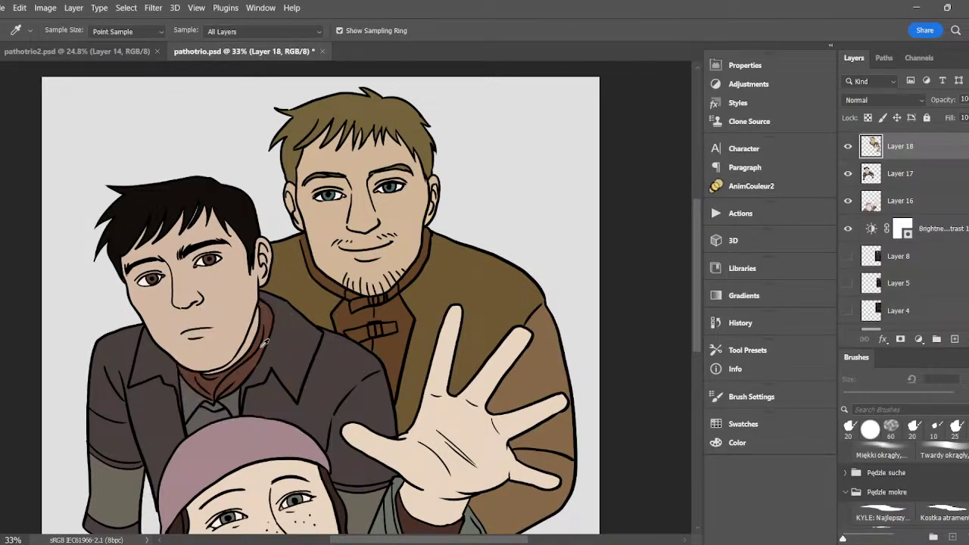
key("g")
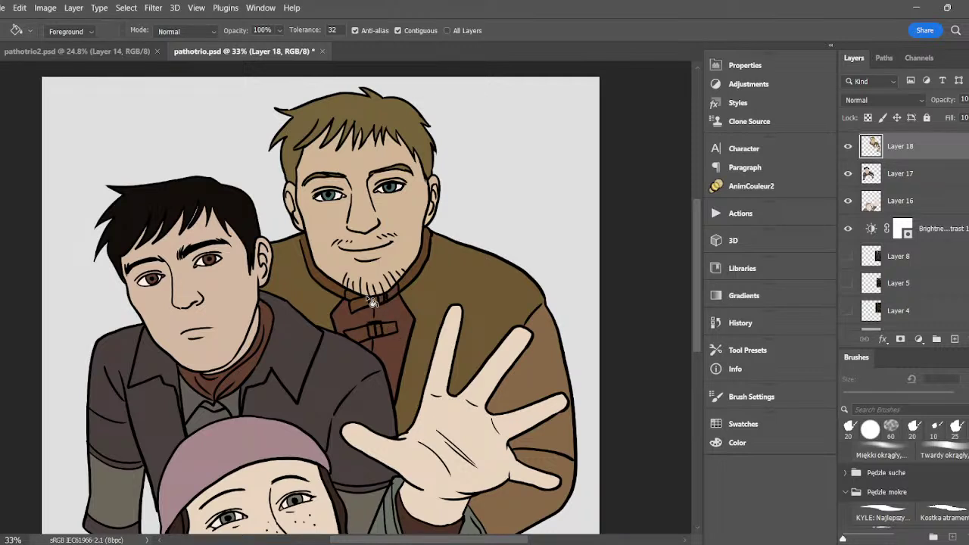
left_click(338, 294)
key("ctrl+z")
key("b")
key("g")
left_click(319, 273)
key("ctrl+z")
key("b")
key("b")
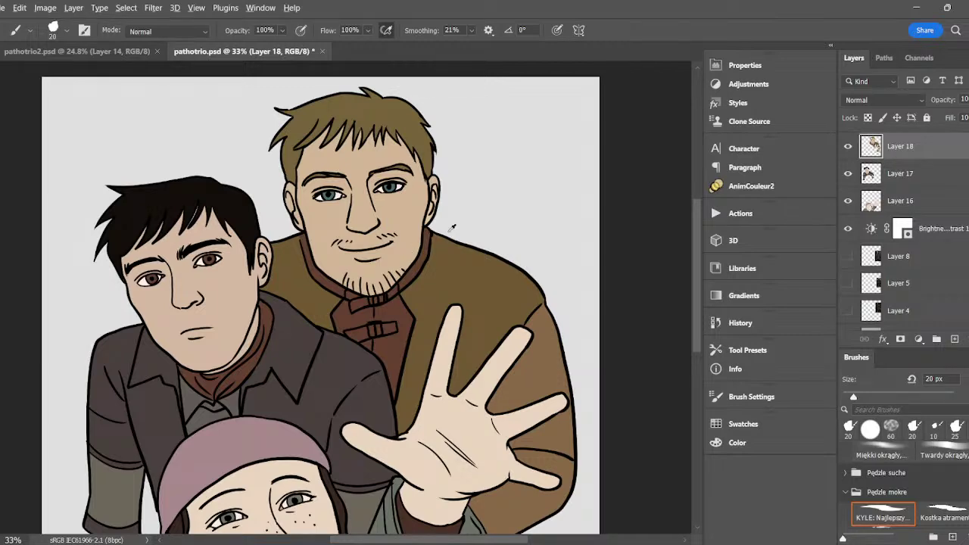
- Show the Layer 4 reference photo, move it upward until the legs are clear, and sample the trouser colour
scroll(452, 227, "down", 3)
scroll(534, 363, "up", 2)
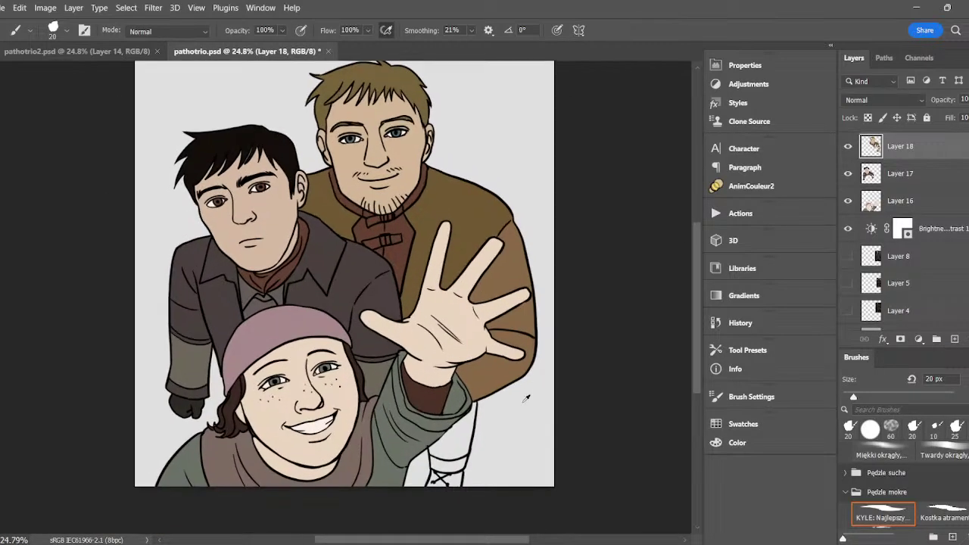
scroll(546, 407, "up", 1)
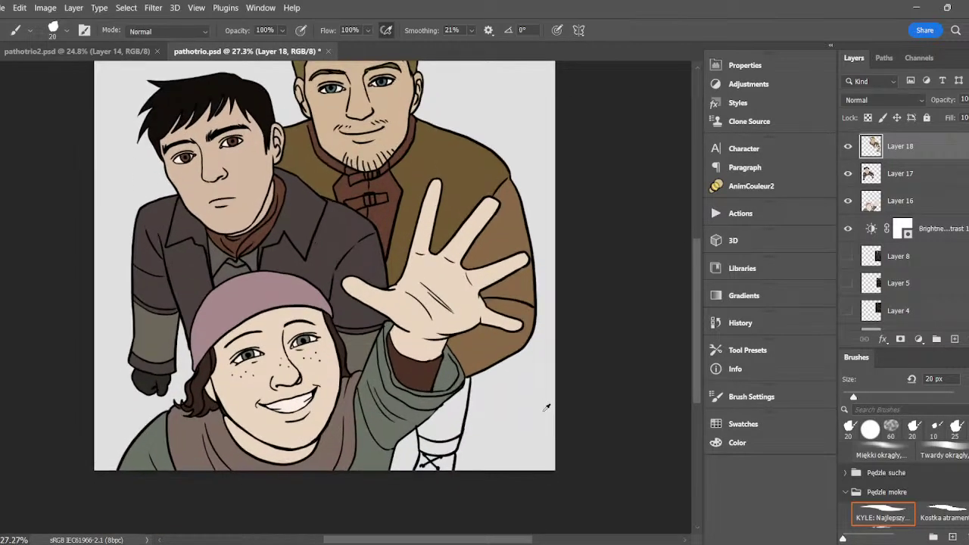
left_click(848, 259)
left_click(848, 258)
left_click(847, 309)
key("i")
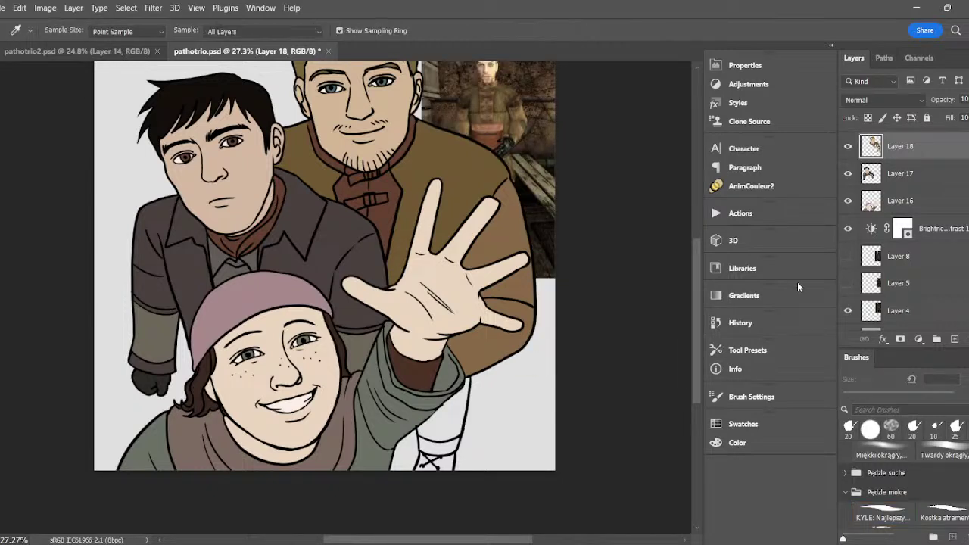
key("v")
left_click_drag(541, 160, 545, 91)
key("i")
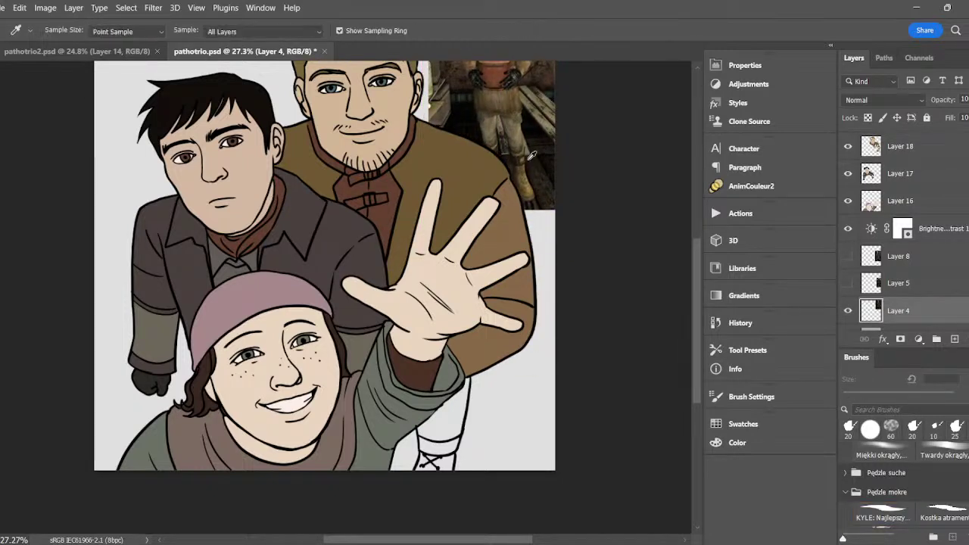
left_click(522, 142)
- Select the bearded character's trouser leg and fill it with the sampled khaki on Layer 4
key("w")
key("shift+w")
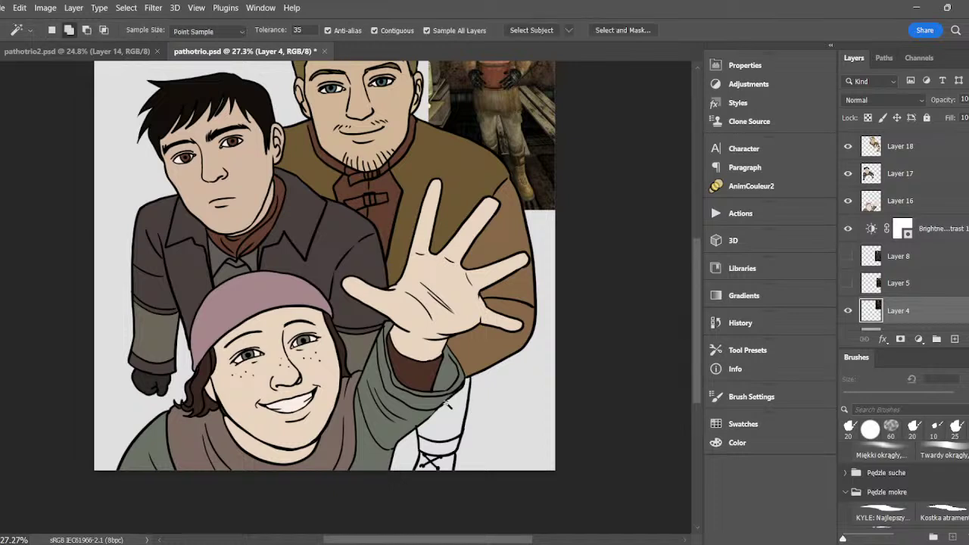
left_click(446, 405)
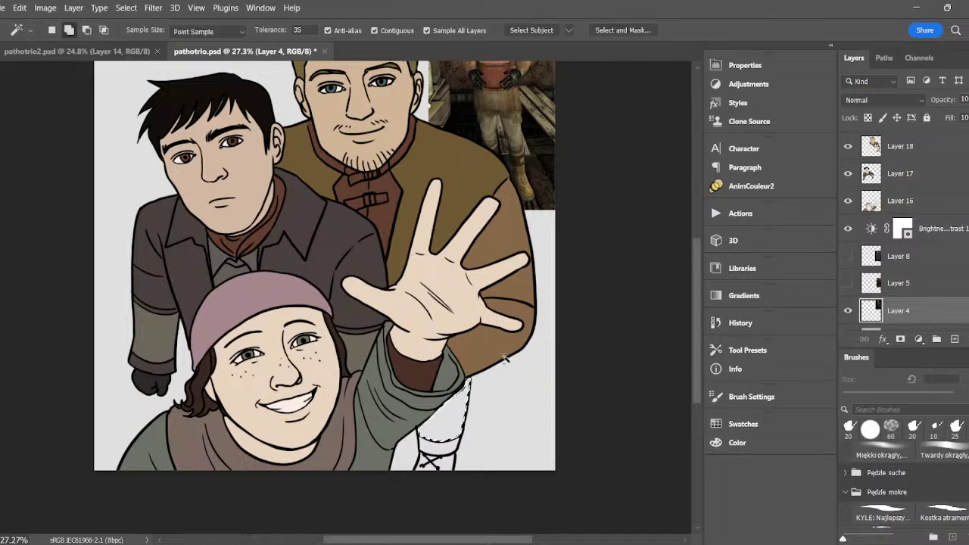
left_click(751, 186)
left_click(505, 166)
left_click(550, 166)
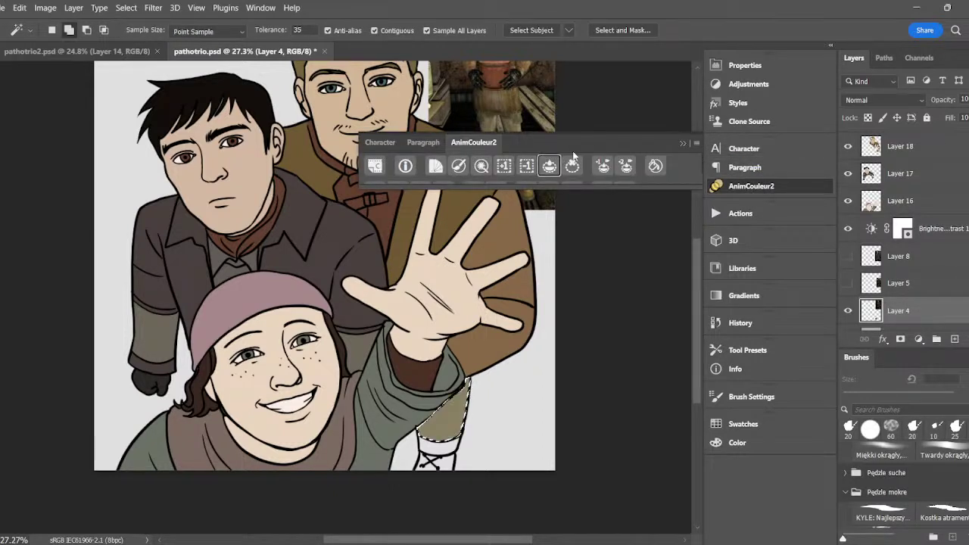
left_click(683, 142)
- Sample a dark brown from the photo's lower leg and fill the band above the bearded character's boot with it
key("i")
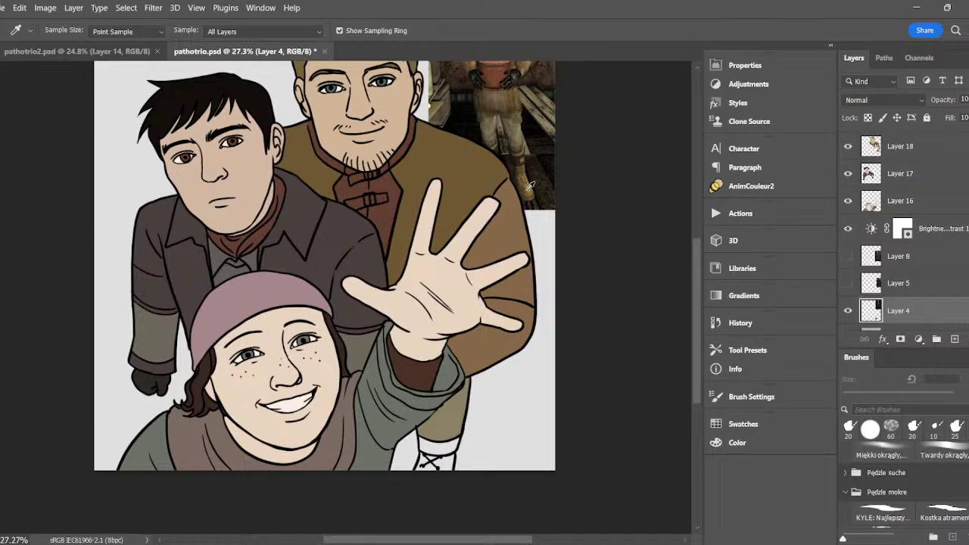
left_click(522, 157)
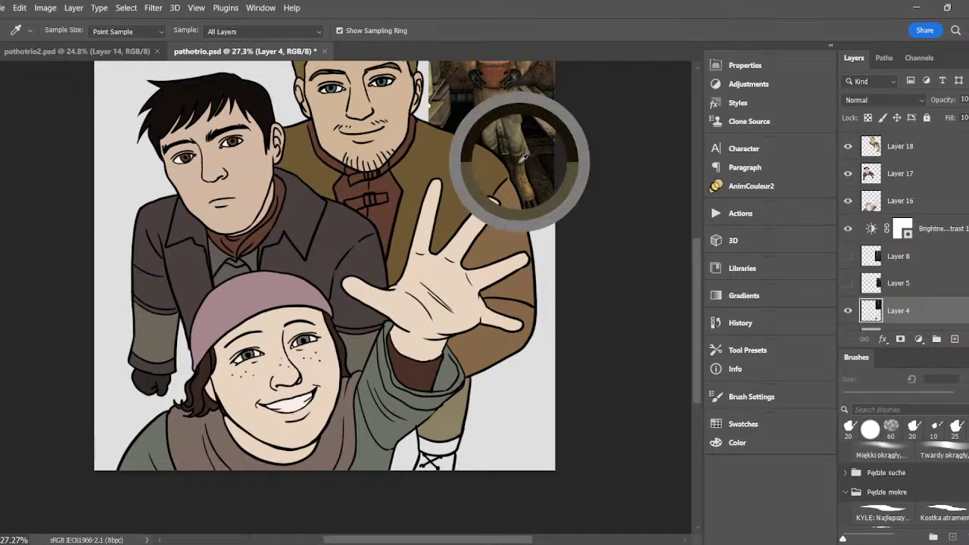
key("w")
left_click(436, 440)
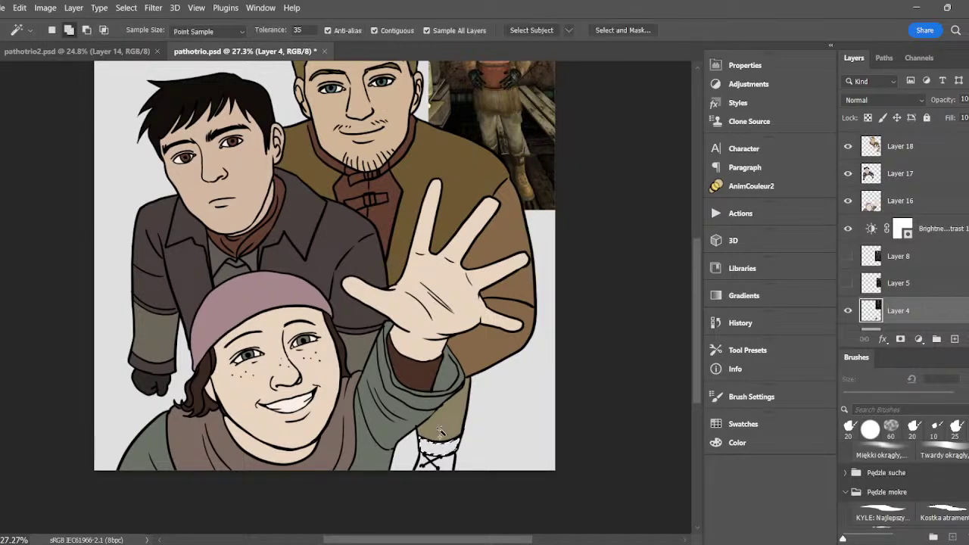
left_click(749, 185)
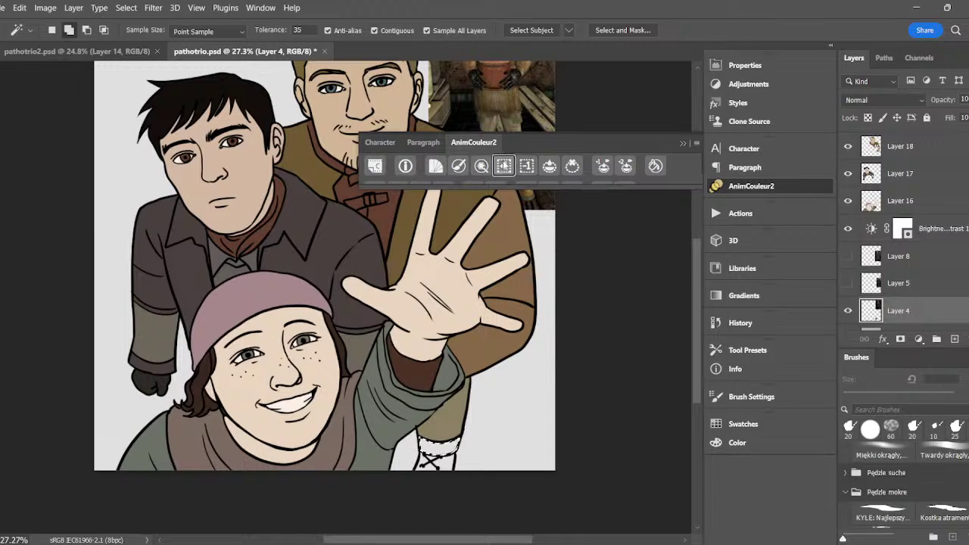
left_click(682, 145)
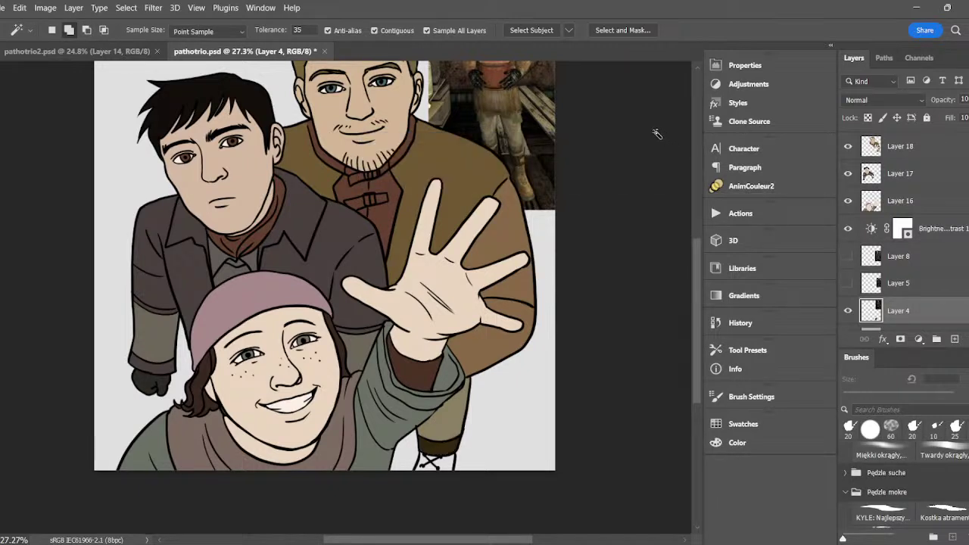
- Try to refill the band above the boot with the maroon sampled from the front character's inner sleeve cuff
key("i")
left_click(426, 373)
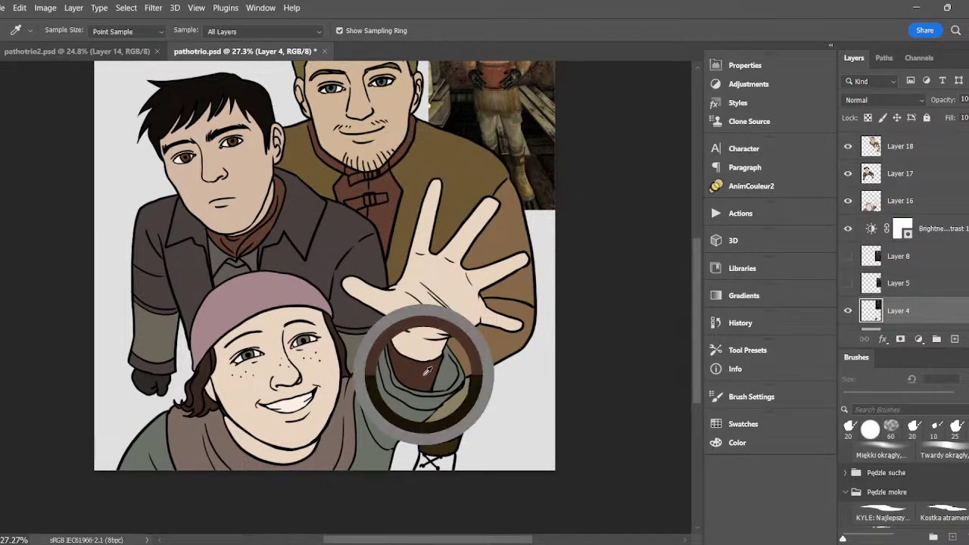
key("g")
left_click(439, 445)
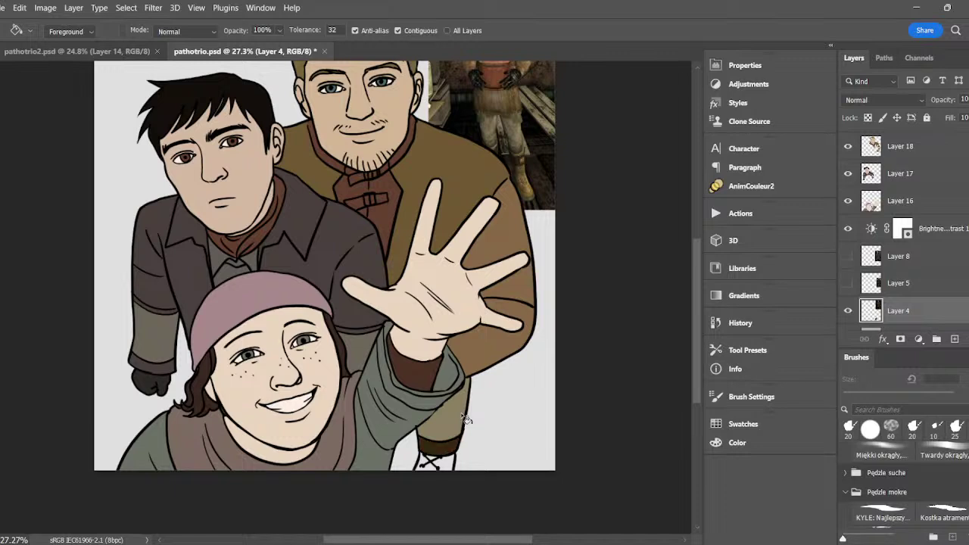
key("i")
left_click(420, 380)
key("b")
key("g")
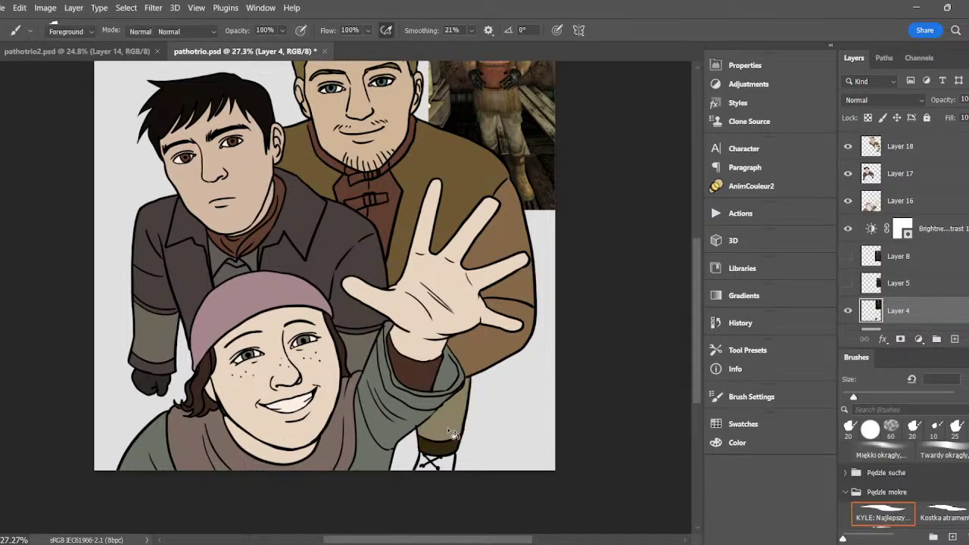
key("ctrl+z")
left_click(451, 444)
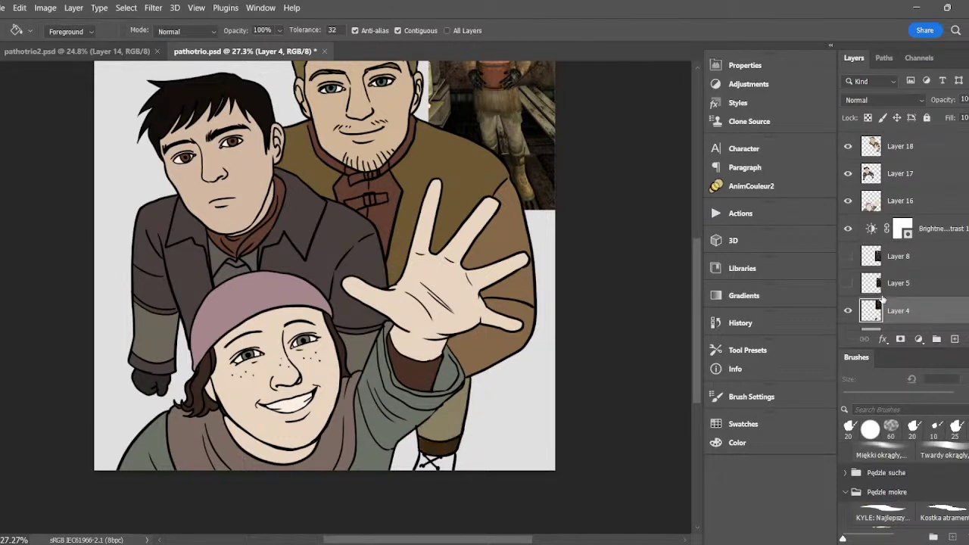
- Undo the trouser-leg and boot-band fills made on Layer 4
key("ctrl+z")
key("ctrl+z")
key("ctrl+z")
key("ctrl+z")
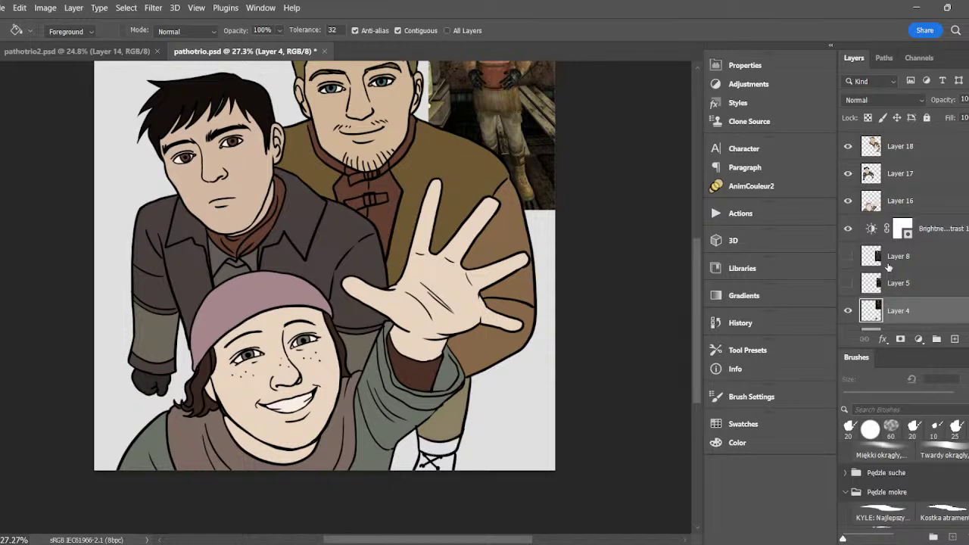
key("ctrl+shift+z")
key("ctrl+z")
key("ctrl+shift+z")
key("ctrl+z")
key("ctrl+shift+z")
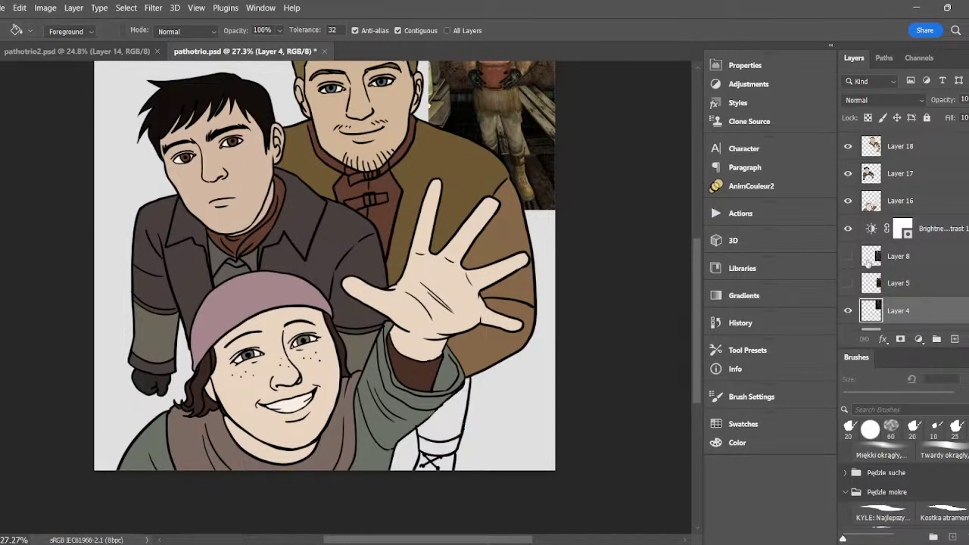
- On Layer 18, select the band above the bearded character's boot and fill it with the sampled maroon
left_click(884, 195)
left_click(883, 154)
key("w")
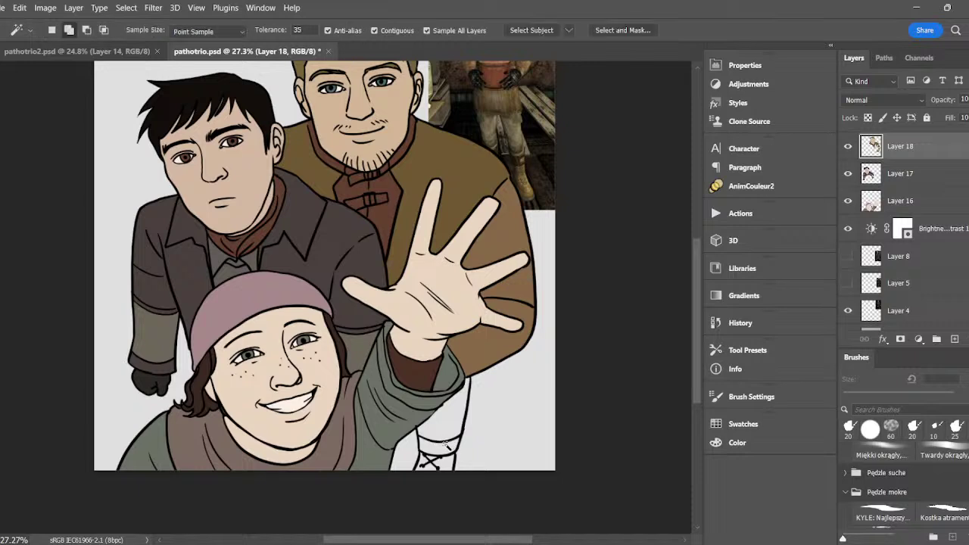
left_click(445, 450)
left_click(745, 186)
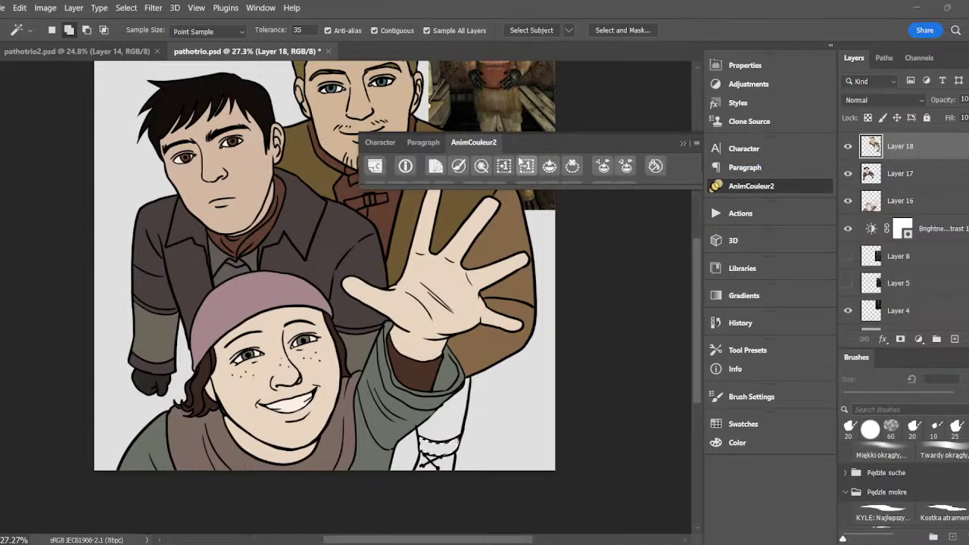
left_click(505, 165)
left_click(683, 142)
key("ctrl+z")
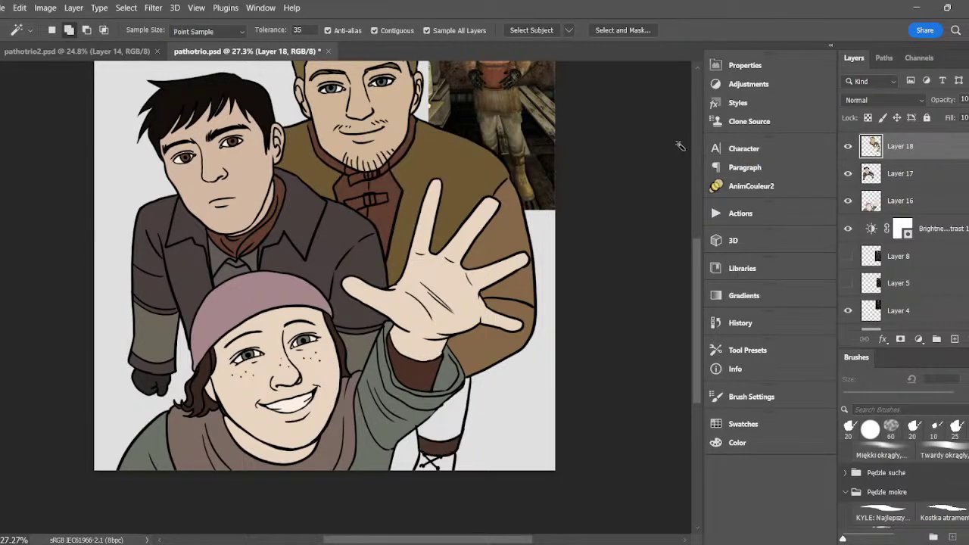
- Sample the trouser colour from the reference photo and fill the bearded character's trouser leg with it on Layer 18
key("i")
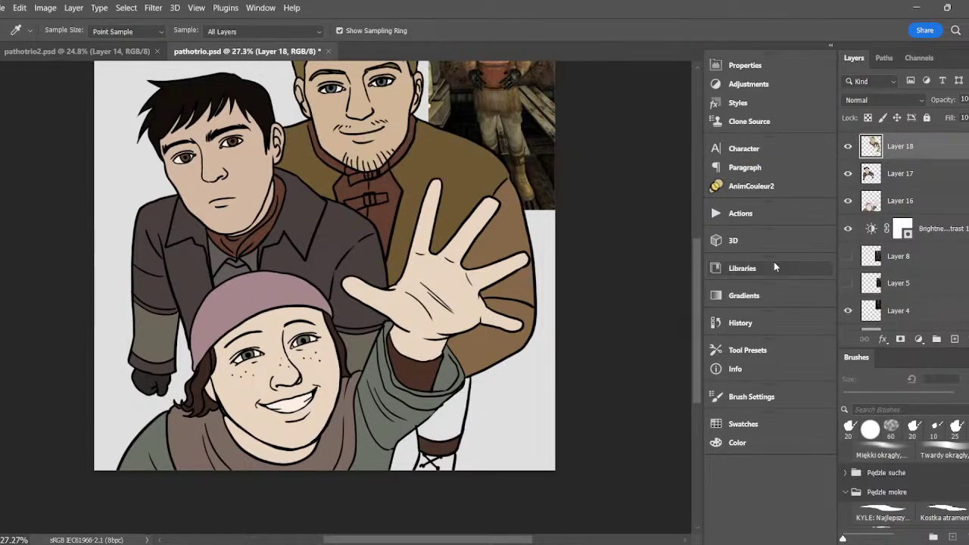
left_click(521, 144)
key("g")
key("w")
left_click(450, 390)
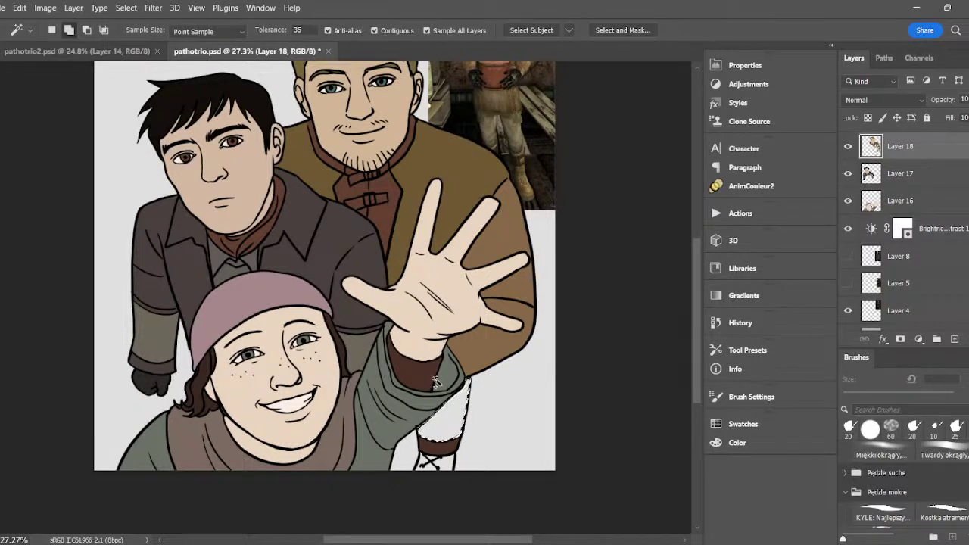
left_click(750, 186)
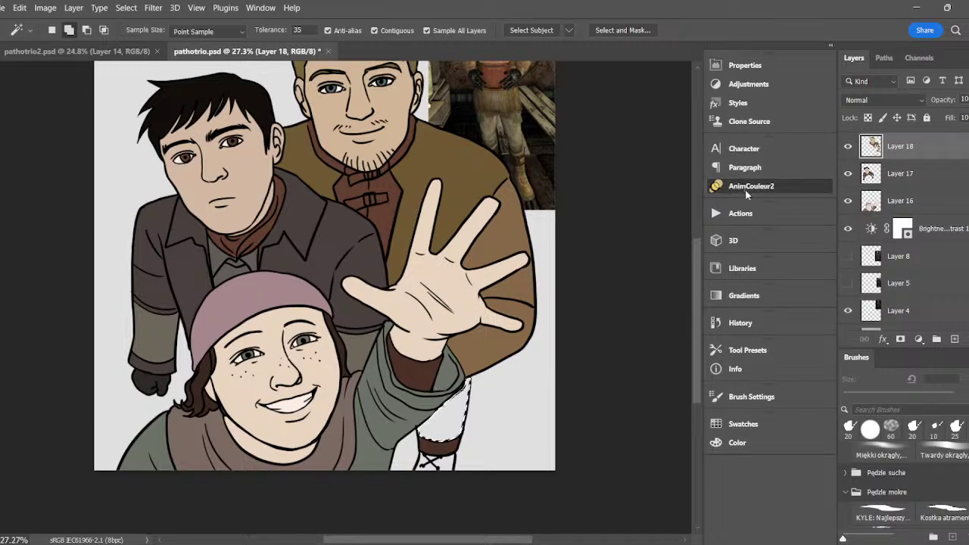
left_click(503, 166)
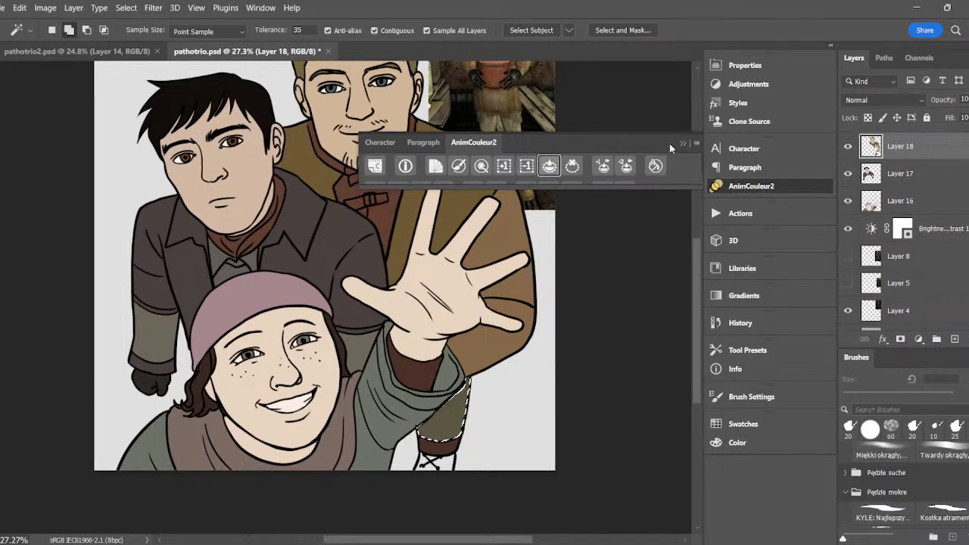
left_click(682, 143)
- Sample the photo's yellow-brown boot colour, fill the bearded character's laced boot areas with it, and clear the selection
key("i")
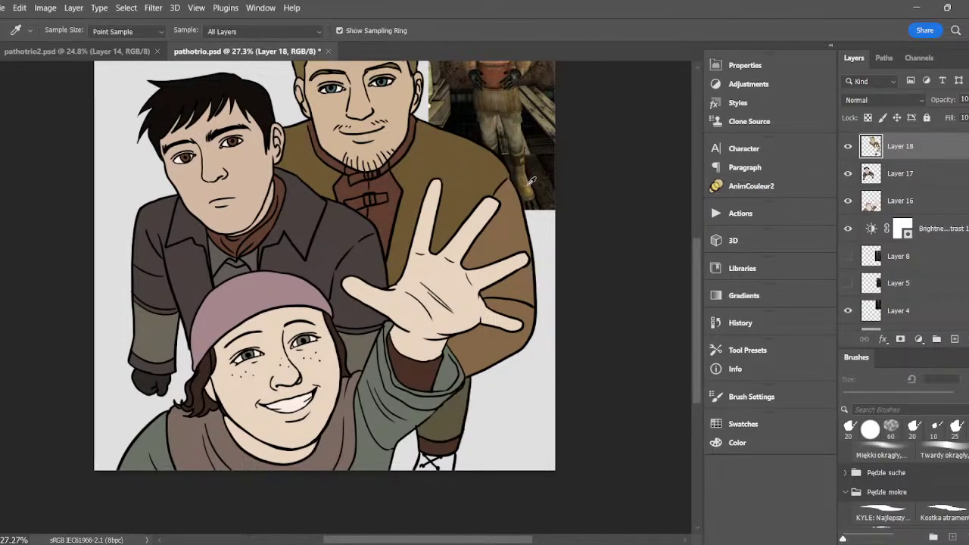
left_click(528, 184)
key("w")
left_click(442, 460)
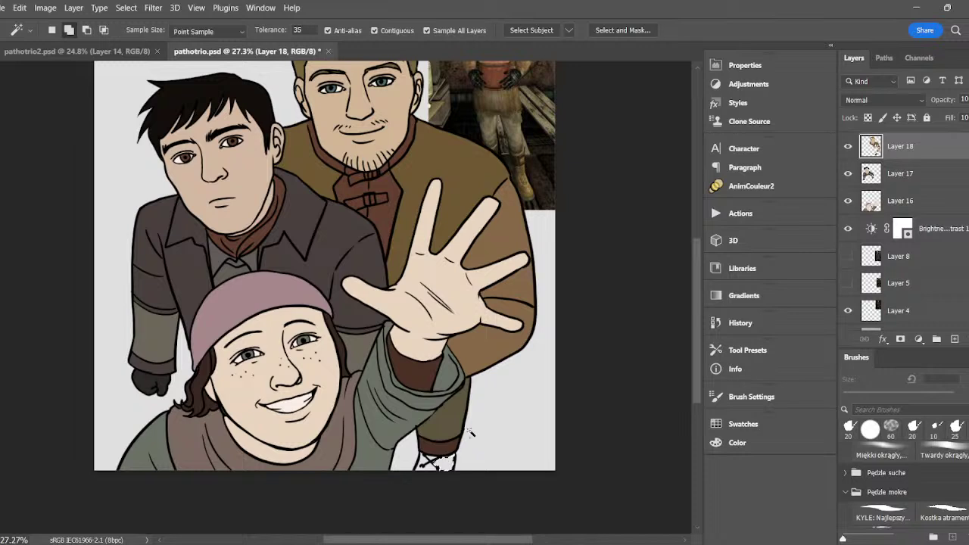
left_click(751, 185)
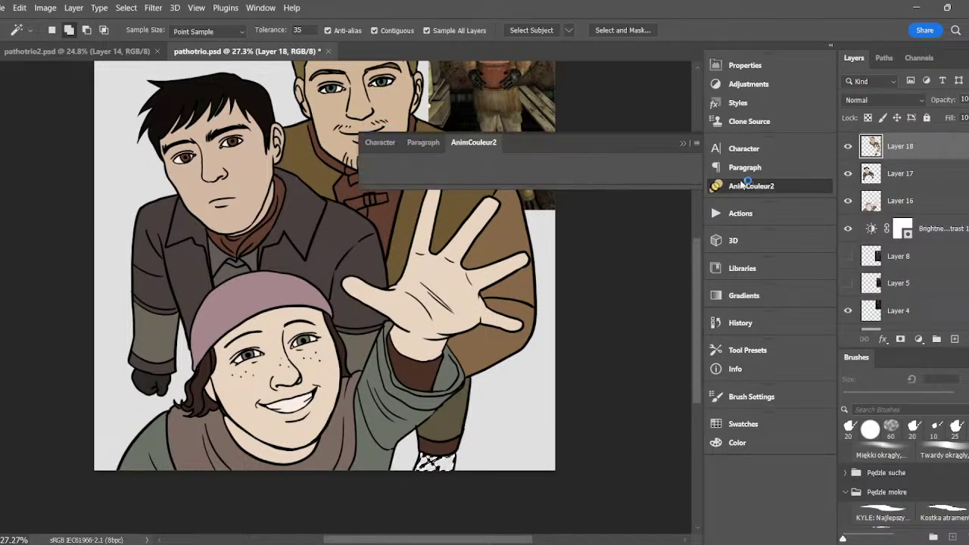
left_click(549, 166)
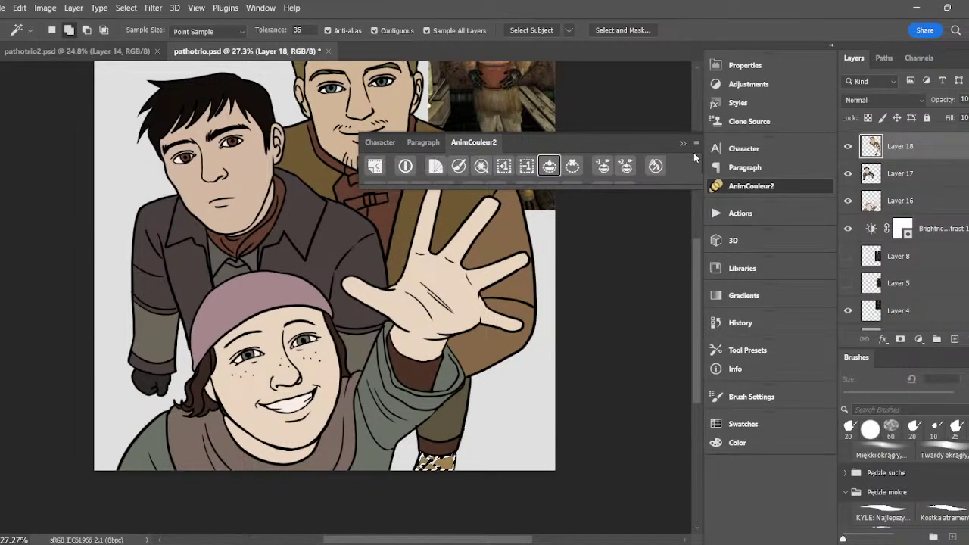
left_click(683, 144)
key("ctrl+d")
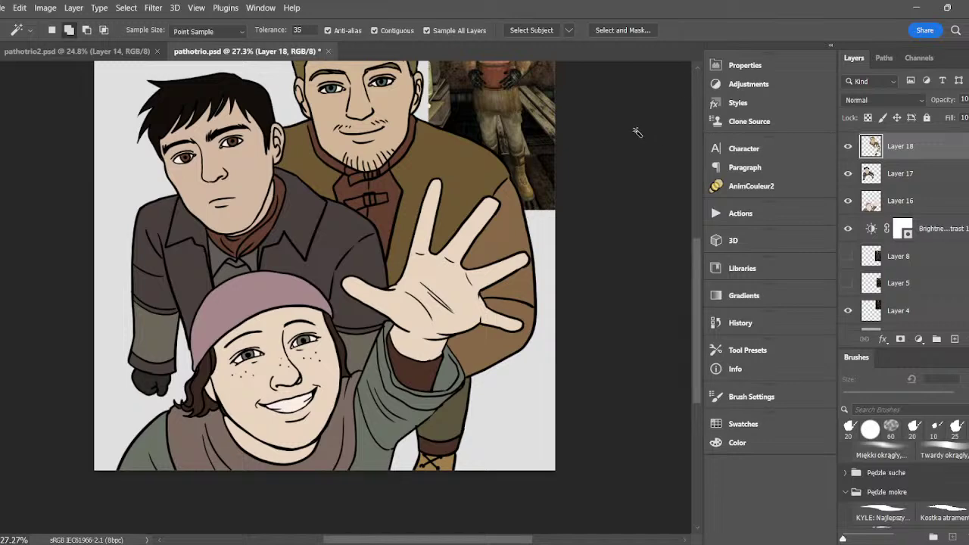
key("i")
left_click_drag(695, 269, 694, 247)
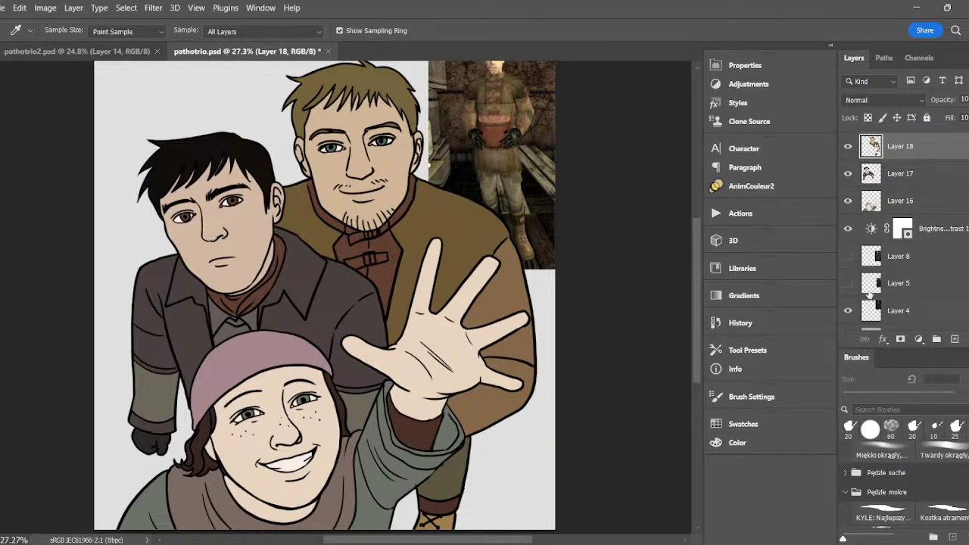
- Hide the reference photo on Layer 4 and add a new empty layer directly above Layer 18
left_click(848, 311)
mouse_move(696, 294)
left_mouse_down()
mouse_move(696, 284)
mouse_move(697, 293)
left_mouse_up()
scroll(918, 191, "up", 2)
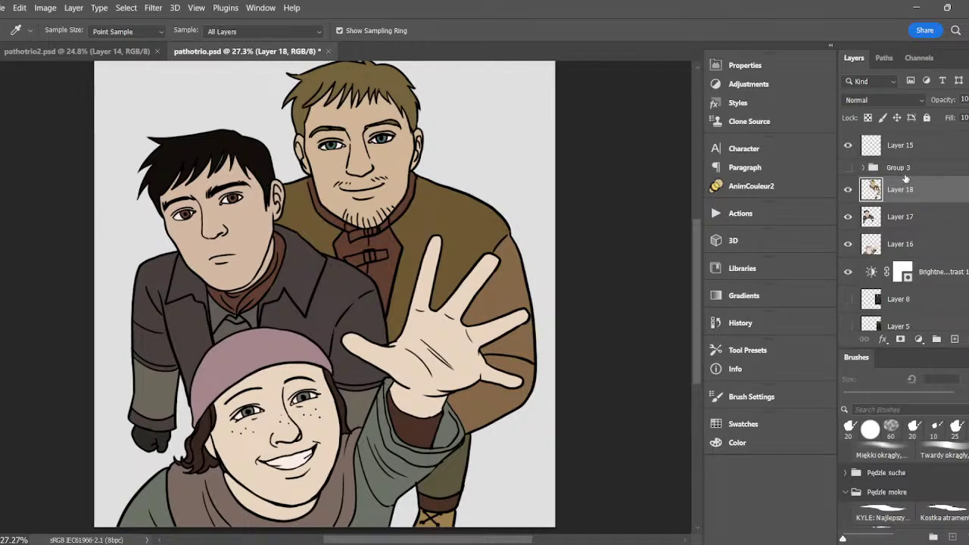
left_click(955, 339)
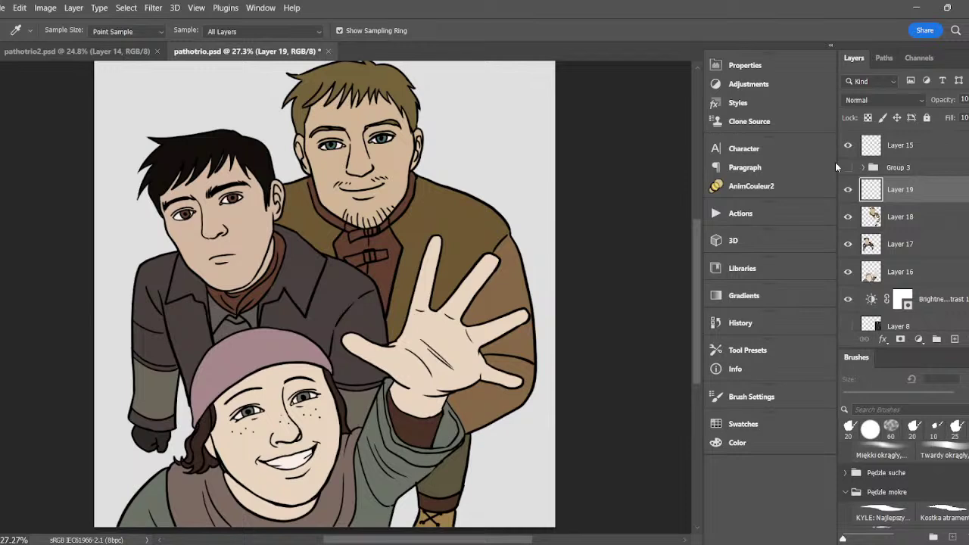
- Sample the bearded character's skin colour and set the foreground to a darker shade of it for the lips
left_click(395, 165, "alt")
left_click(2, 439)
left_click(608, 205)
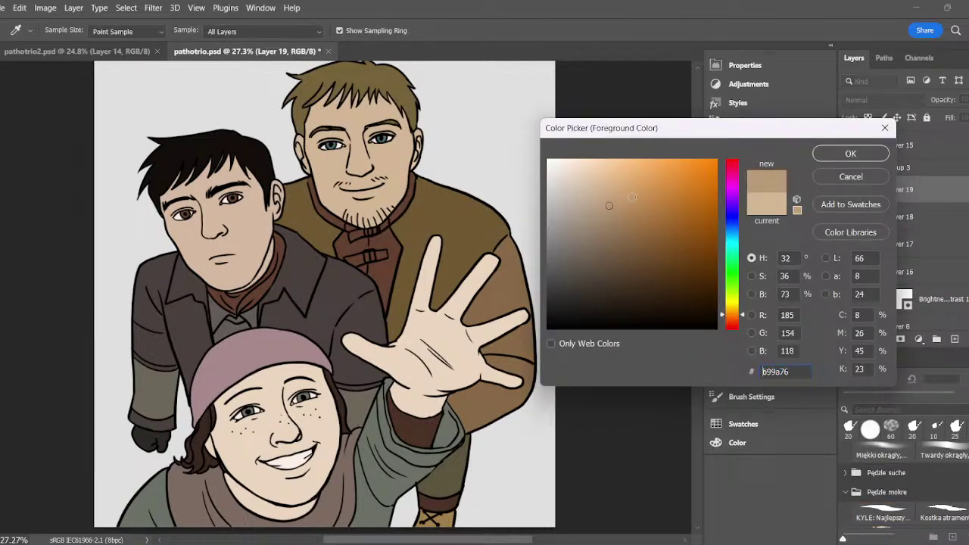
left_click(851, 154)
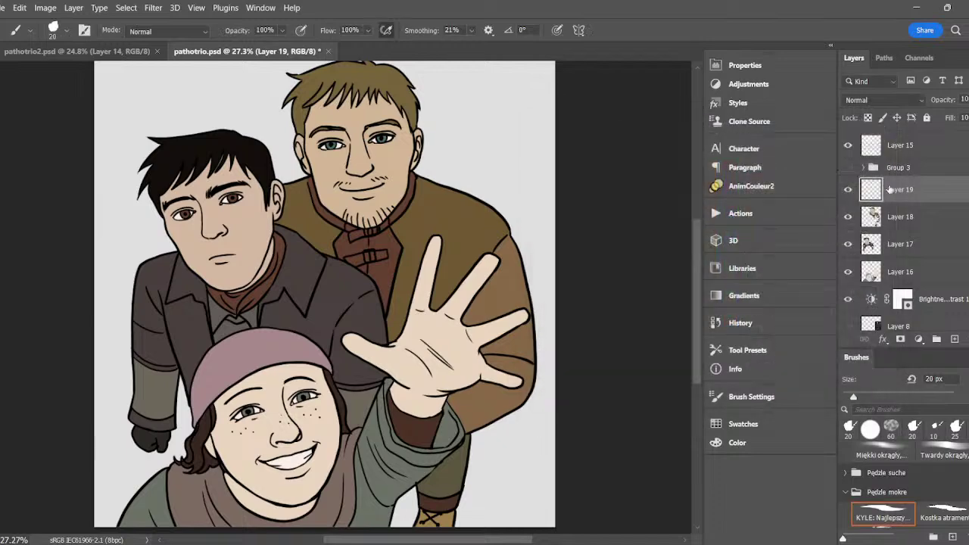
- Paint the bearded character's lips on Layer 18 in the darker skin shade, undoing stray strokes
left_click(885, 218)
scroll(469, 145, "up", 4)
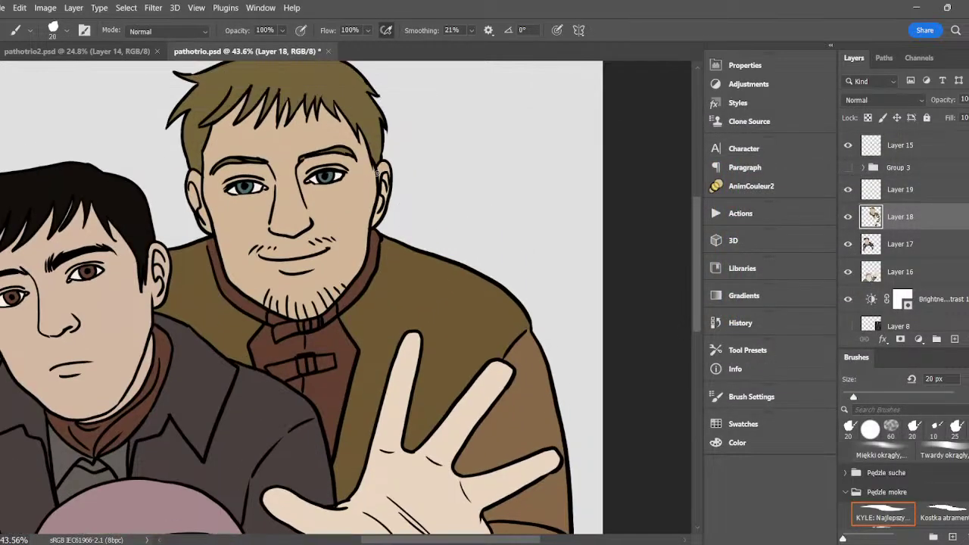
left_click_drag(275, 262, 307, 270)
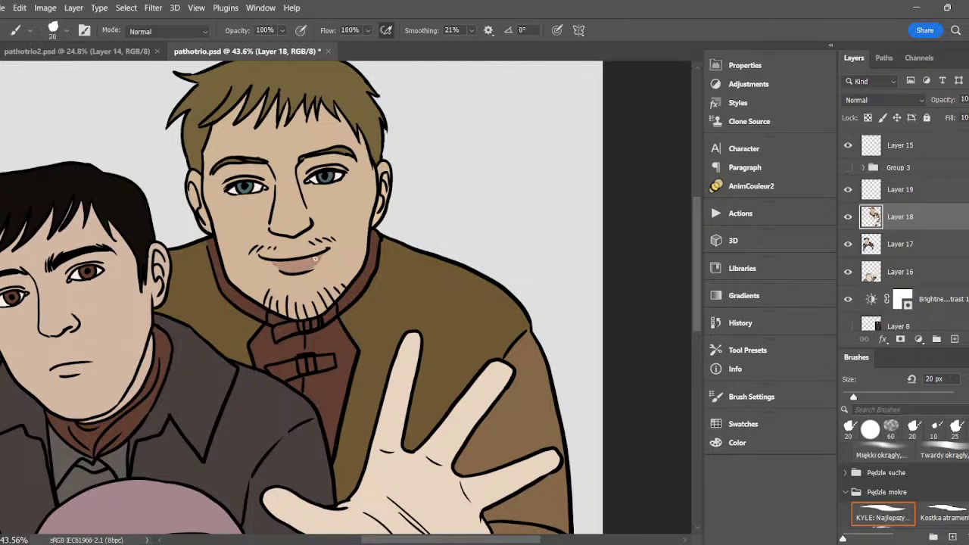
left_click_drag(274, 257, 309, 255)
key("ctrl+z")
left_click_drag(275, 259, 325, 249)
key("ctrl+z")
key("ctrl+z")
key("ctrl+z")
key("i")
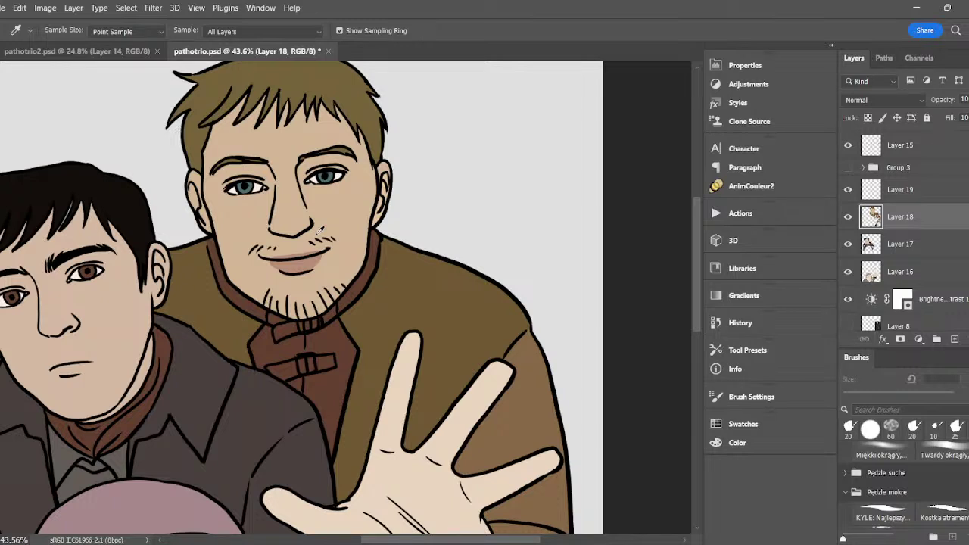
- Sample the dark-haired character's skin colour and set the foreground to a darker, redder lip shade for the brush
left_click(140, 303, "alt")
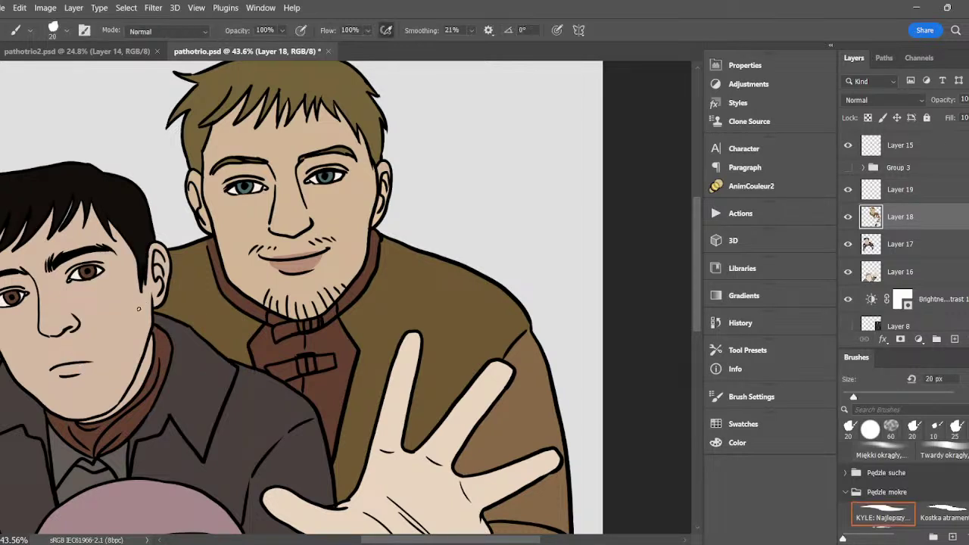
left_click(1, 454)
left_click(603, 201)
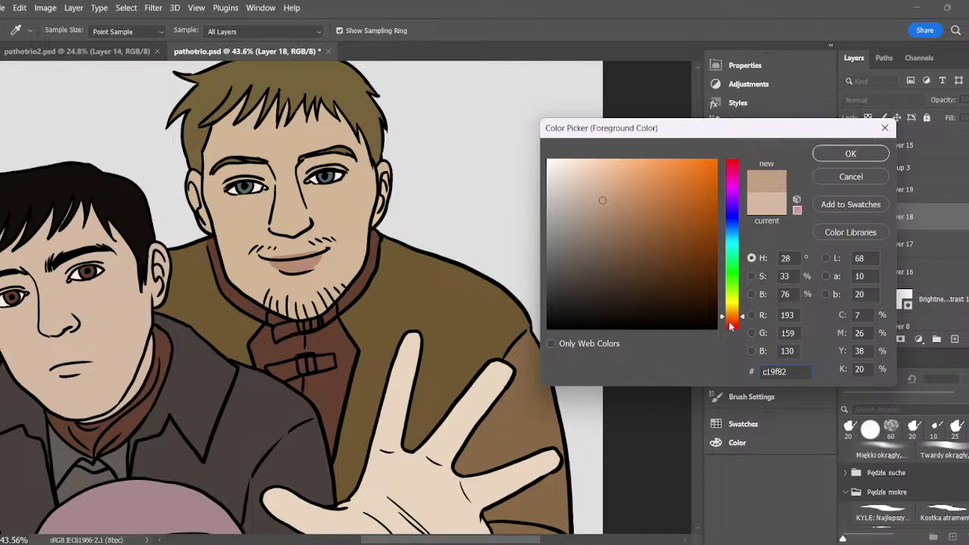
left_click(851, 153)
key("b")
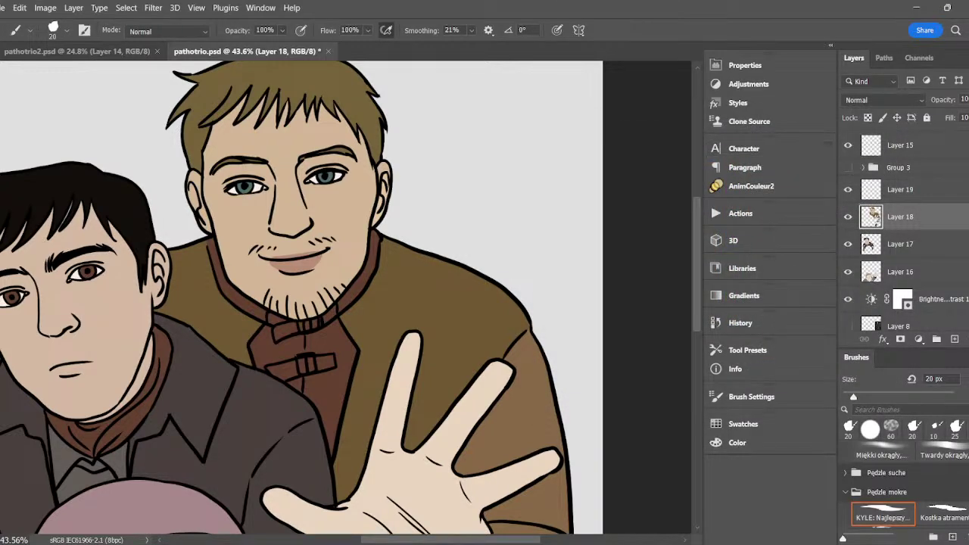
- Paint the dark-haired character's lips on Layer 18 and touch up their upper edge with his sampled skin tone
left_click_drag(422, 540, 394, 541)
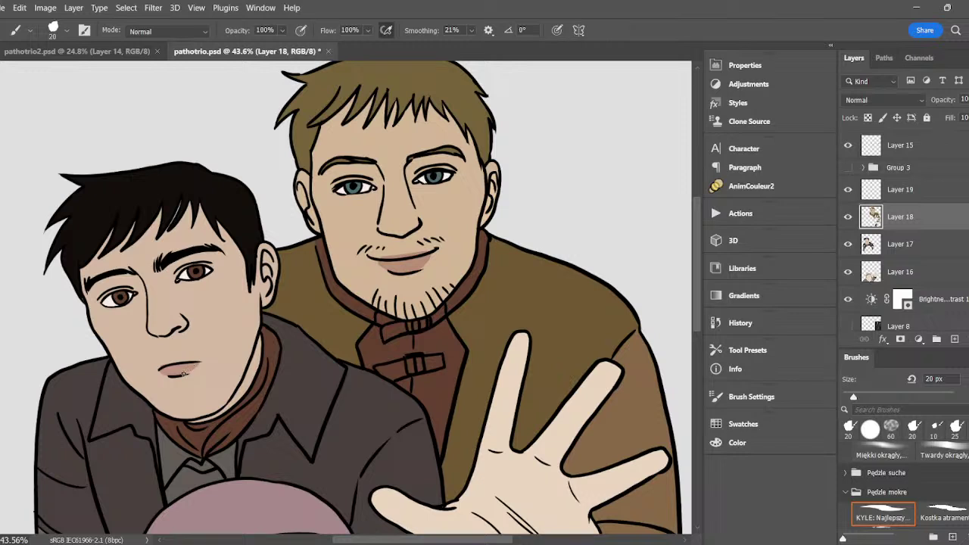
left_click_drag(161, 369, 190, 362)
left_click(208, 339, "alt")
left_click_drag(188, 360, 167, 360)
key("alt")
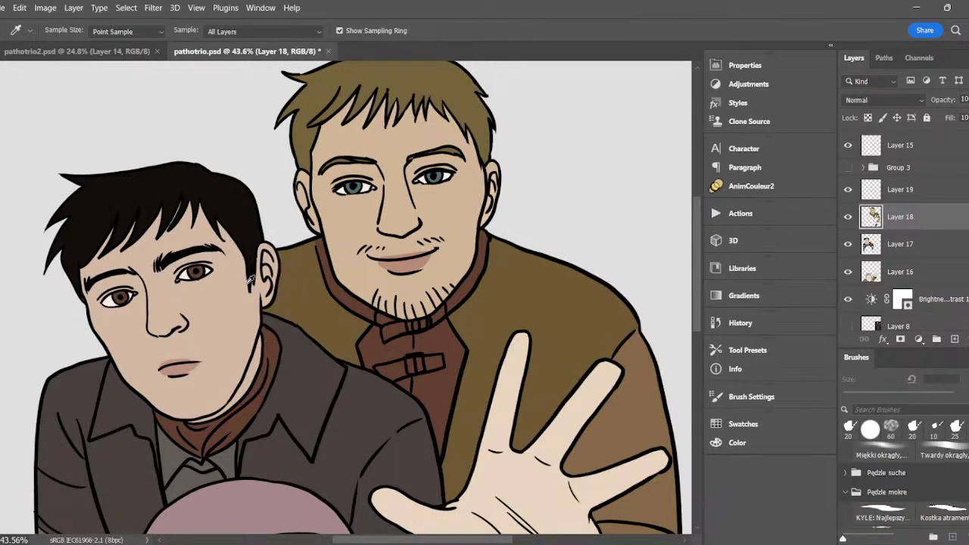
- Set the brush smoothing to 0% and select Layer 17, toggling its visibility to check which colours it holds
left_click(2, 477)
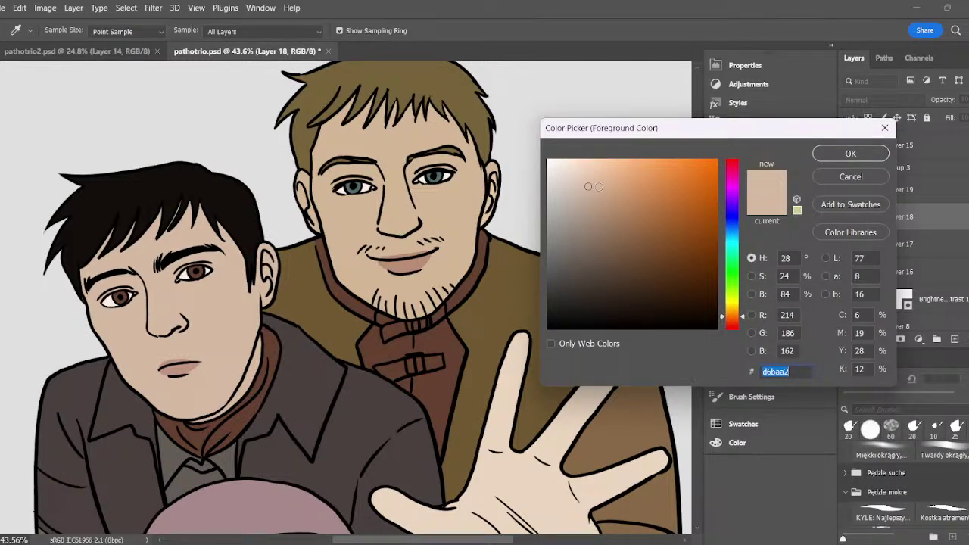
left_click(849, 153)
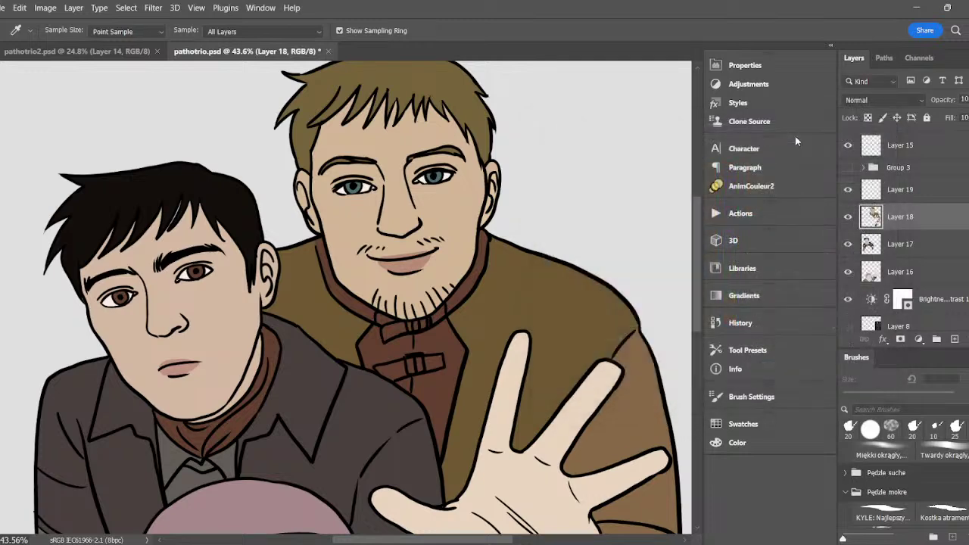
key("b")
left_click(471, 31)
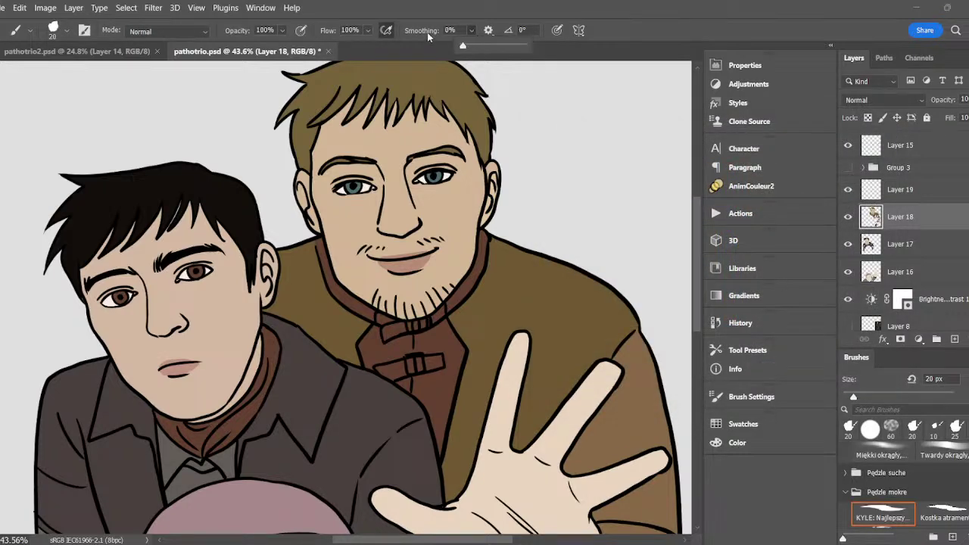
left_click(899, 244)
left_click(848, 244)
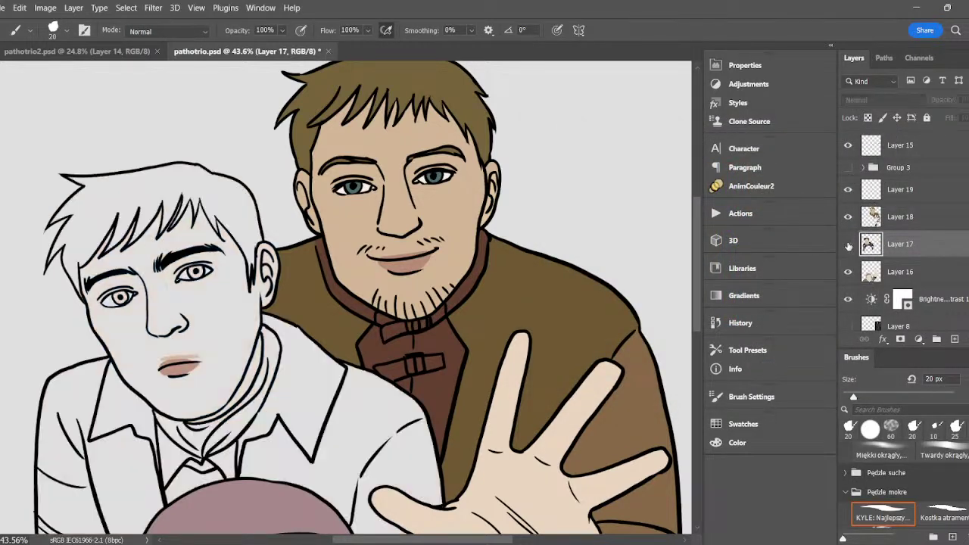
left_click(848, 245)
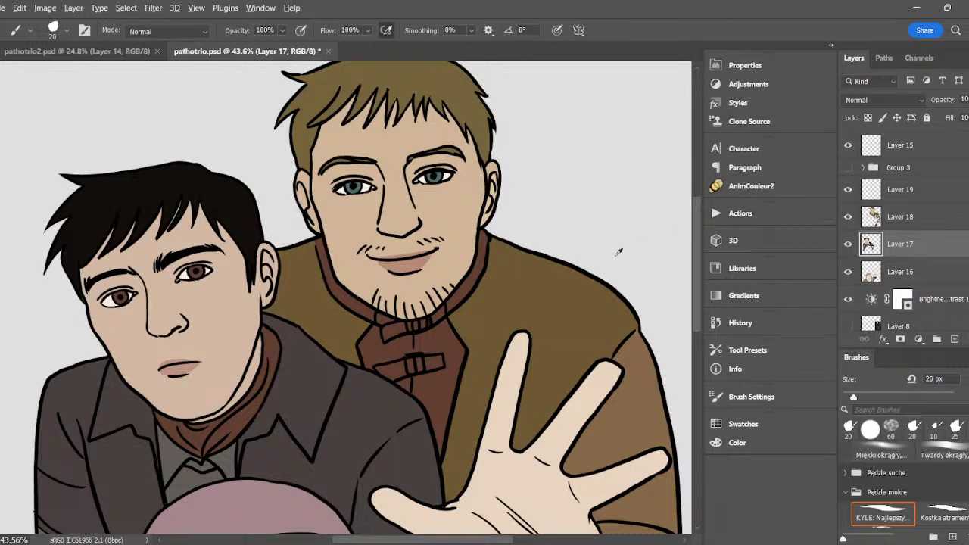
- Sample the beanie-wearing character's skin beside the mouth and set the foreground to a darker, redder lip shade
scroll(617, 255, "down", 5)
scroll(548, 295, "down", 3)
scroll(533, 359, "right", 1)
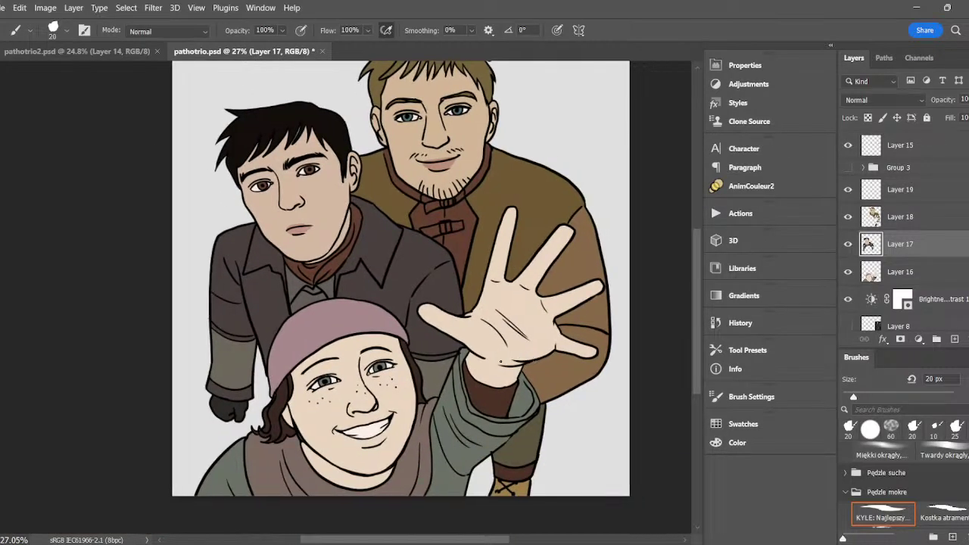
scroll(394, 454, "up", 3)
key("i")
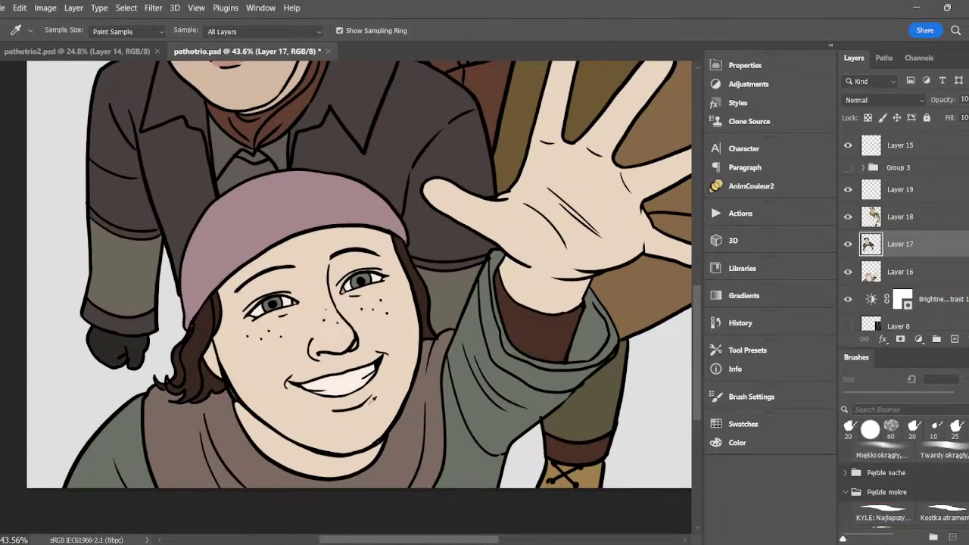
key("b")
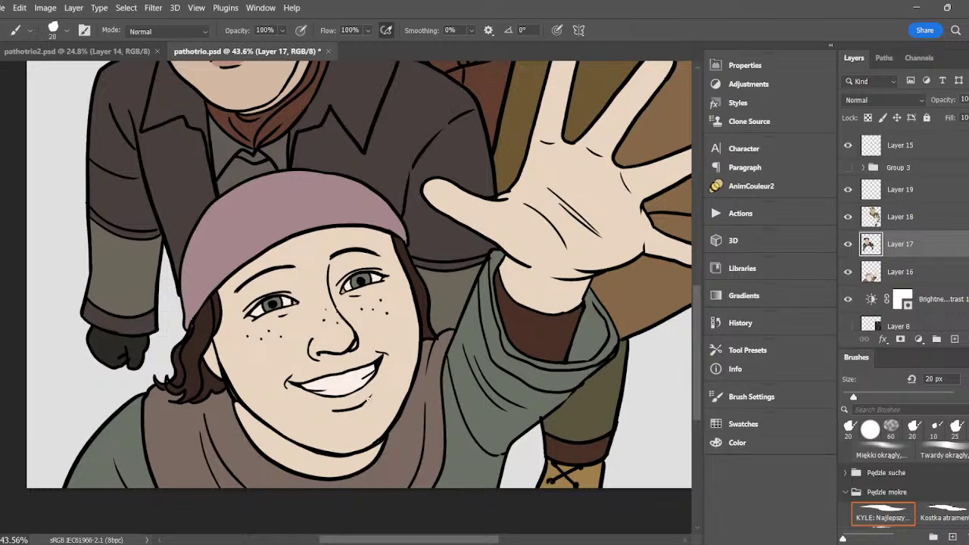
key("i")
left_click(368, 408)
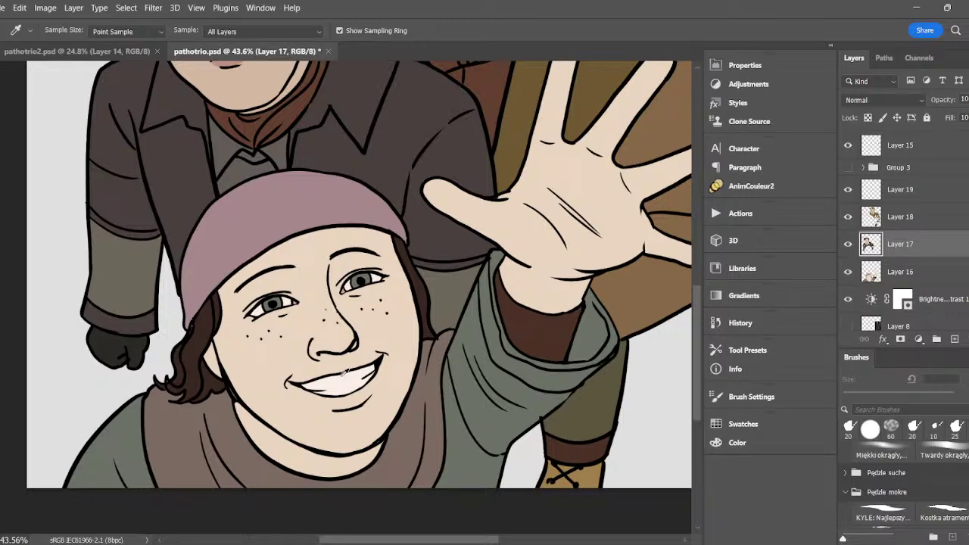
key("b")
left_click(594, 184)
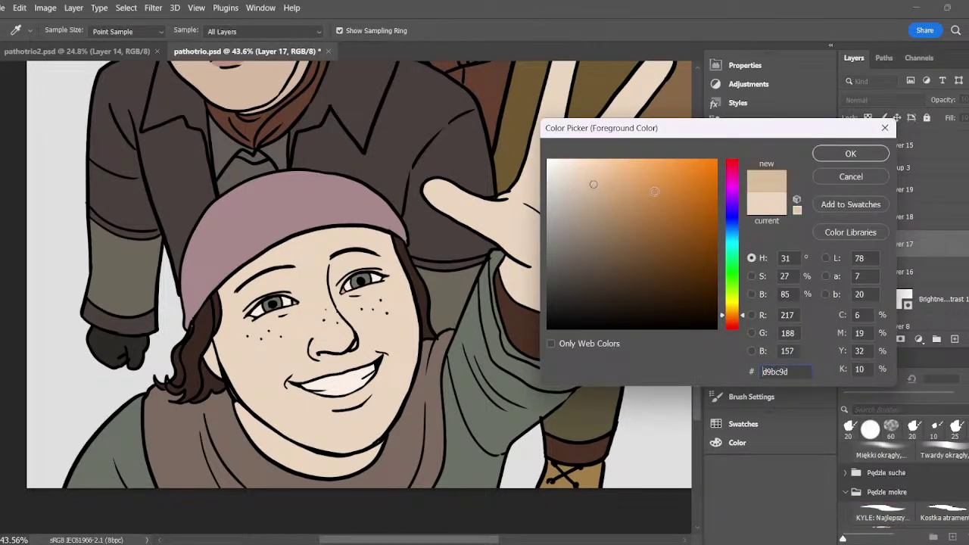
left_click(735, 325)
left_click(842, 158)
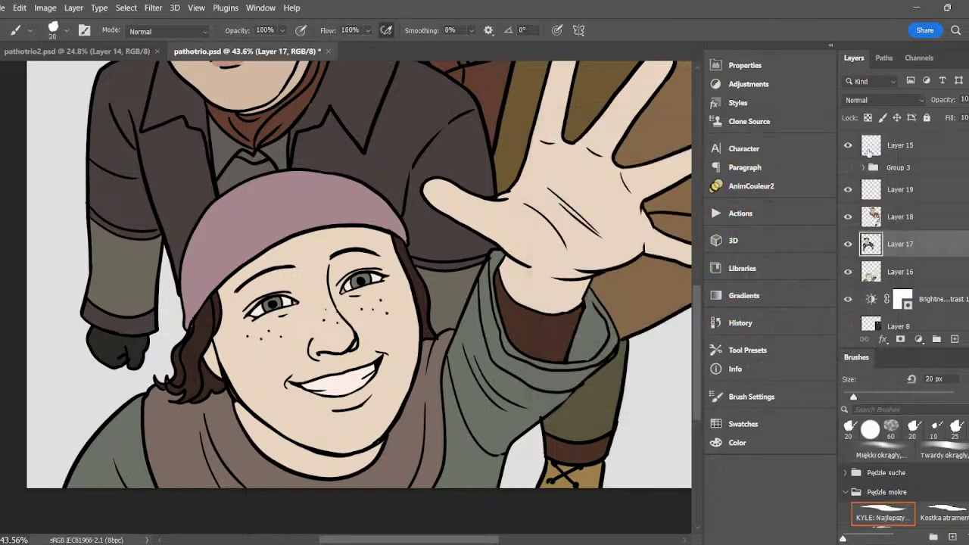
- Paint the beanie-wearing character's upper and lower lips on Layer 17 and clean up their edges with the eraser
left_click_drag(342, 405, 371, 390)
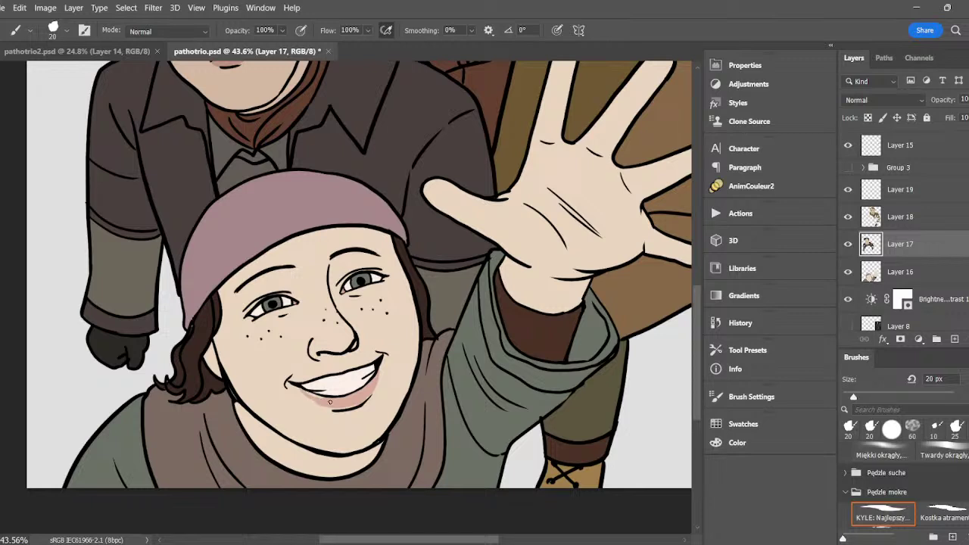
key("e")
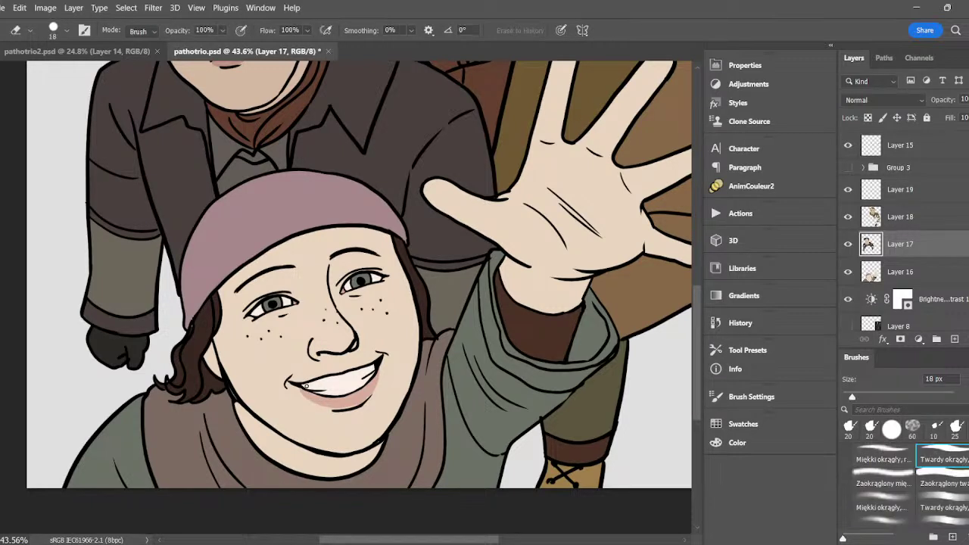
key("b")
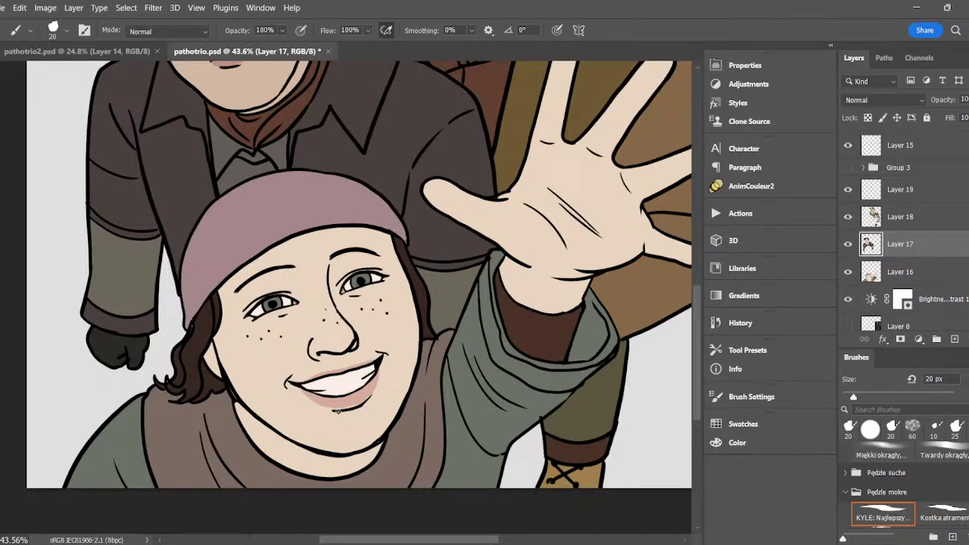
- Sample the beanie-wearing character's cheek colour and set the foreground to the darker tan #b79776
key("i")
left_click(389, 327)
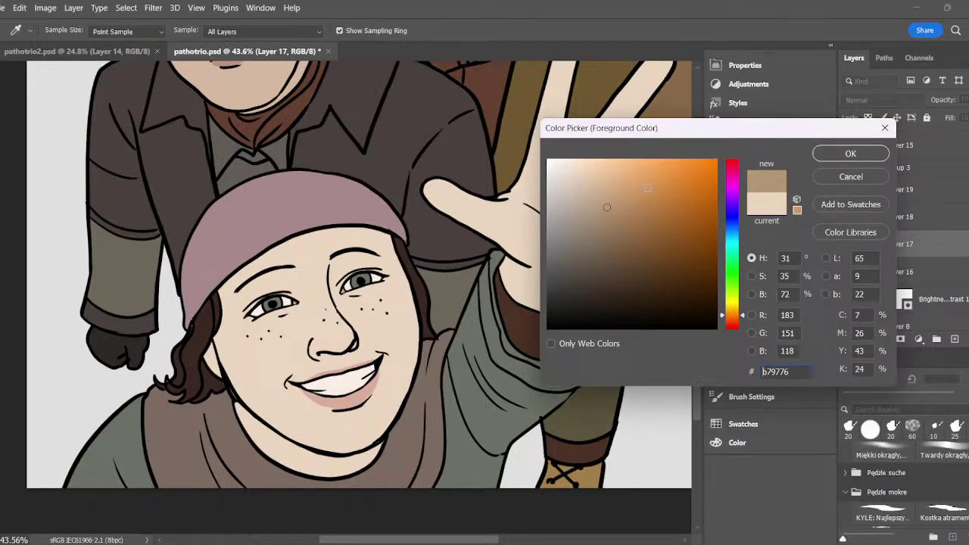
left_click(858, 155)
- Duplicate the line art on Layer 14 under the default copy name and hide the original layer
scroll(909, 196, "up", 1)
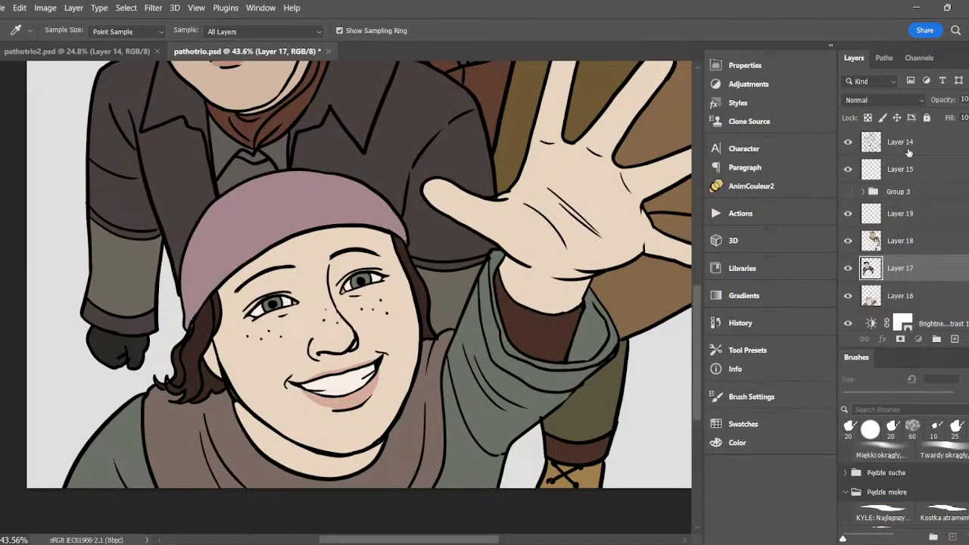
right_click(913, 146)
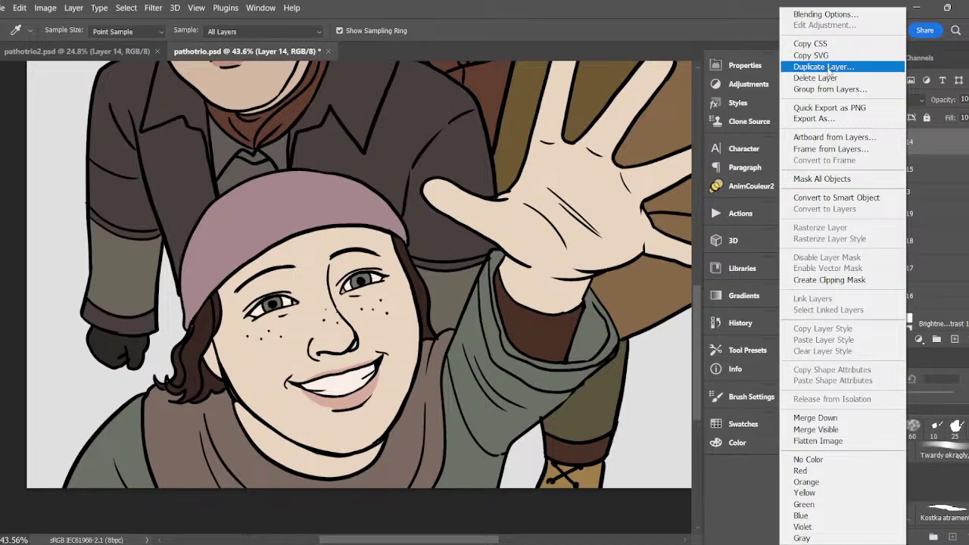
left_click(822, 66)
left_click(597, 432)
left_click(848, 169)
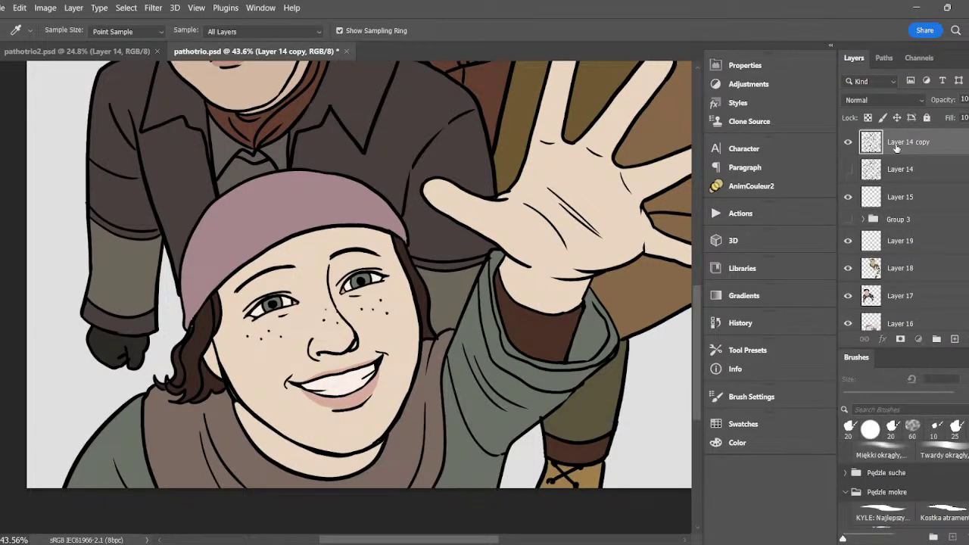
- Lock the transparent pixels of the Layer 14 copy and open the foreground colour for editing with the brush active
key("b")
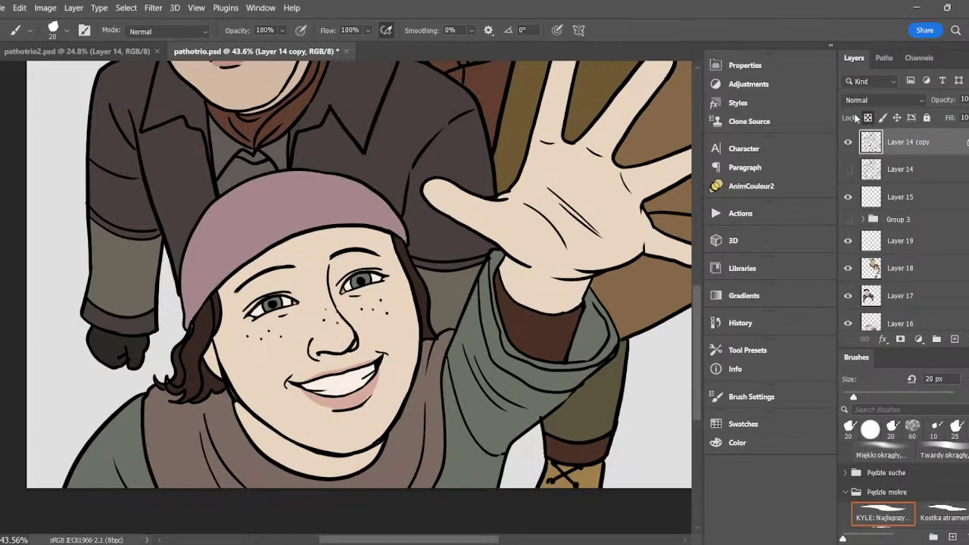
key("n")
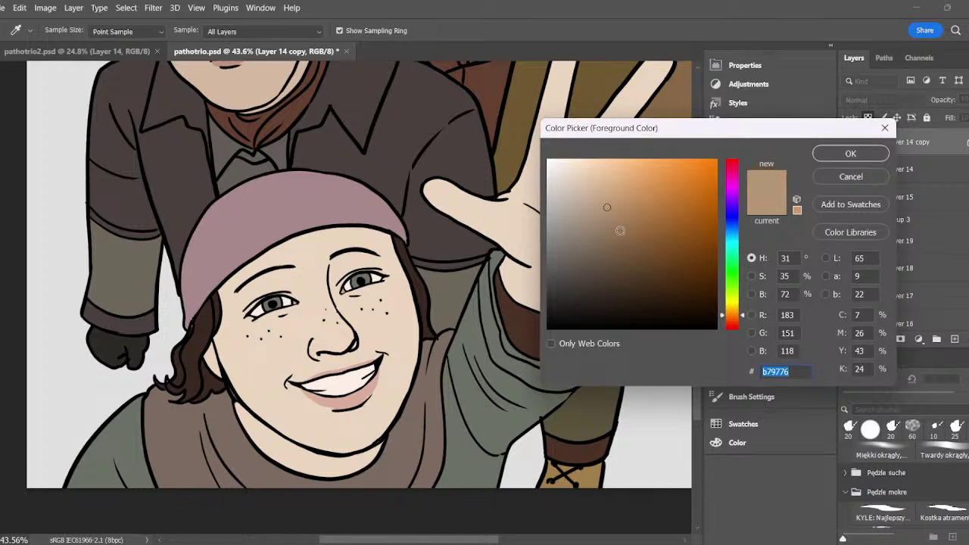
- Choose a darker brown and recolour the smiling character's nose outline, under-eye lines and freckles on the line art
left_click(621, 230)
left_click(839, 156)
mouse_move(356, 340)
left_mouse_down()
mouse_move(321, 362)
mouse_move(310, 351)
left_mouse_up()
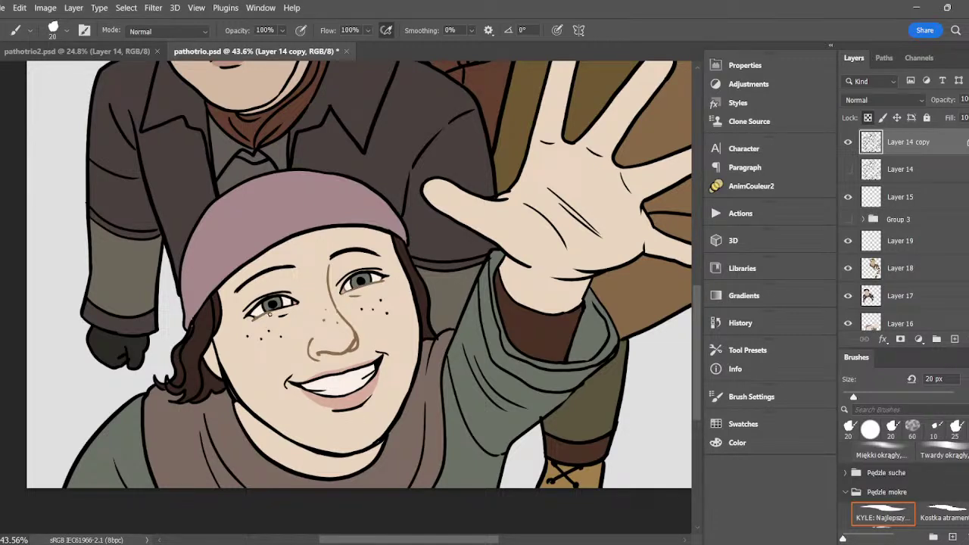
left_click_drag(269, 312, 290, 306)
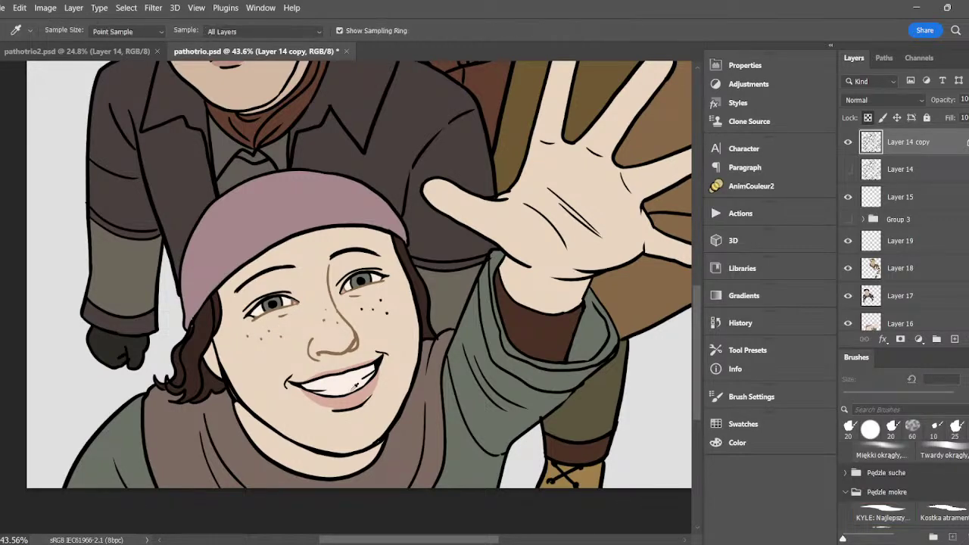
- Sample the lip colour, choose a darker reddish tone and recolour the mouth outlines with a 60 px brush
left_click(356, 395, "alt")
left_click(1, 379)
left_click(614, 200)
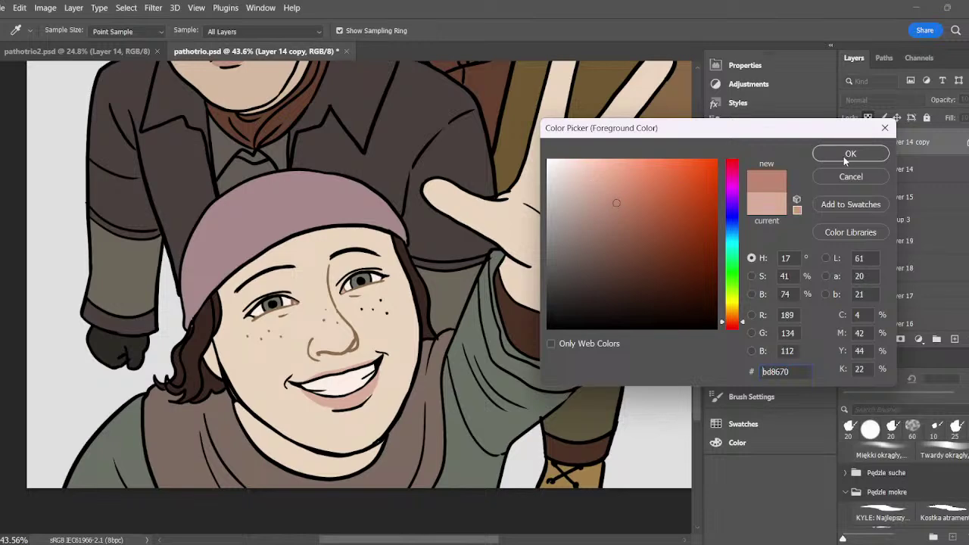
left_click(634, 218)
left_click(850, 153)
key("b")
left_click(874, 397)
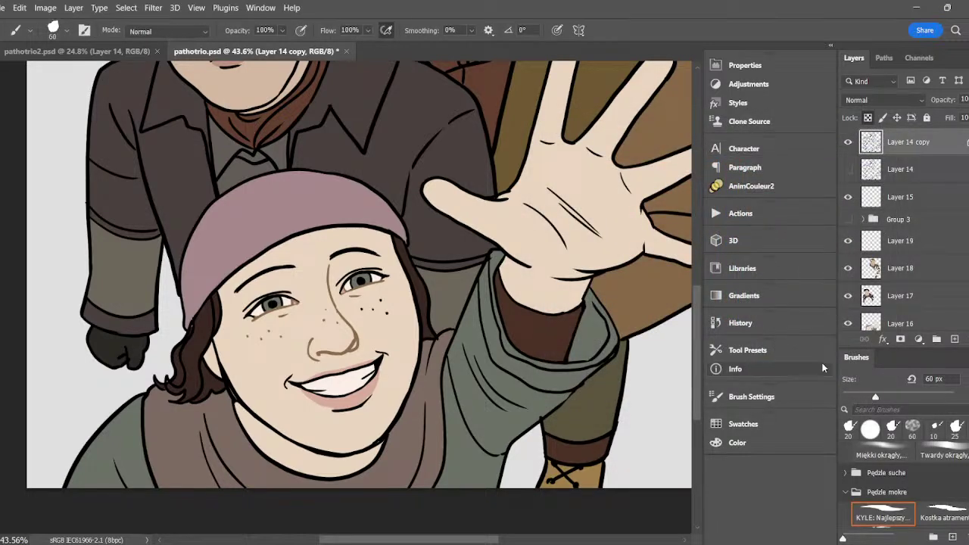
mouse_move(294, 384)
left_mouse_down()
mouse_move(321, 393)
mouse_move(378, 361)
left_mouse_up()
left_click_drag(328, 395, 373, 377)
left_click_drag(334, 410, 364, 407)
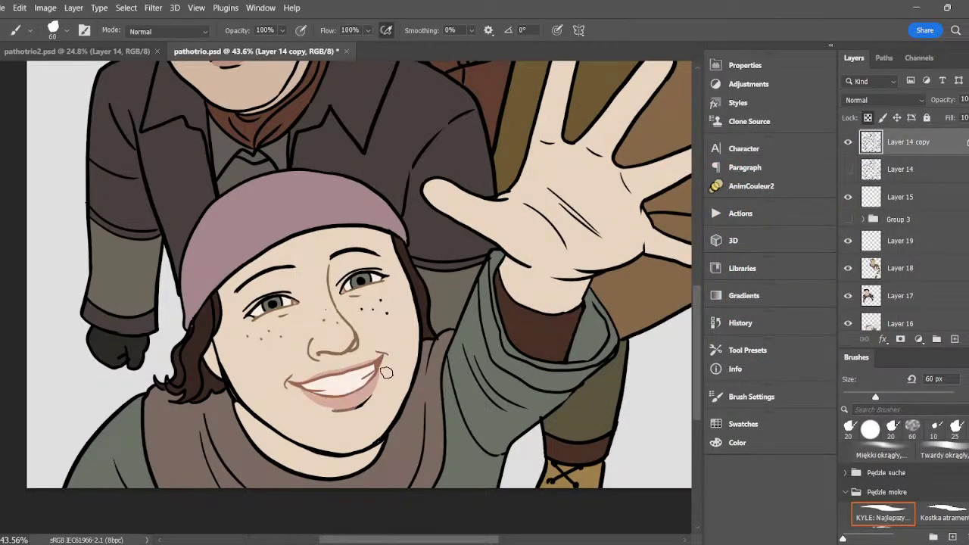
left_click_drag(387, 372, 386, 355)
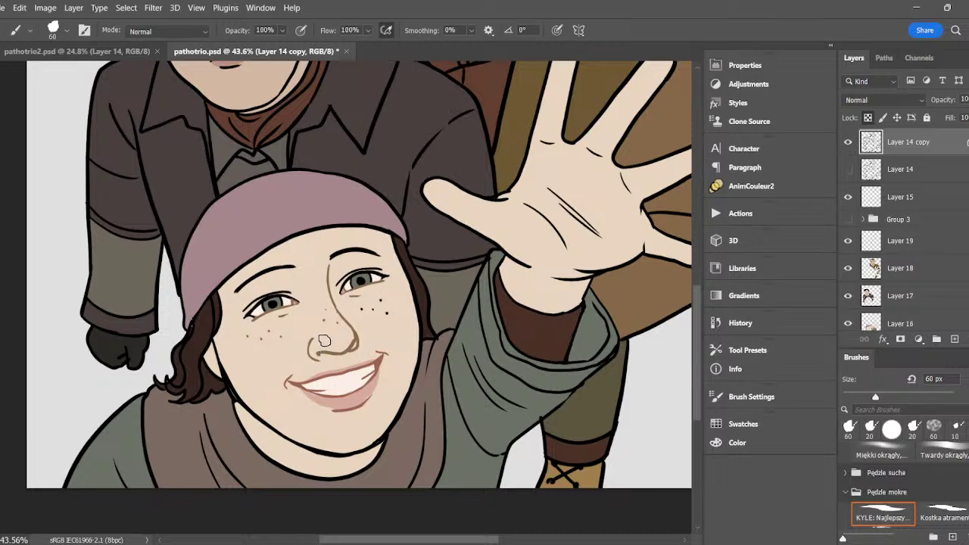
- Resample the skin tone, choose a darker brown and touch up the nose and smile lines with an 18 px brush
key("i")
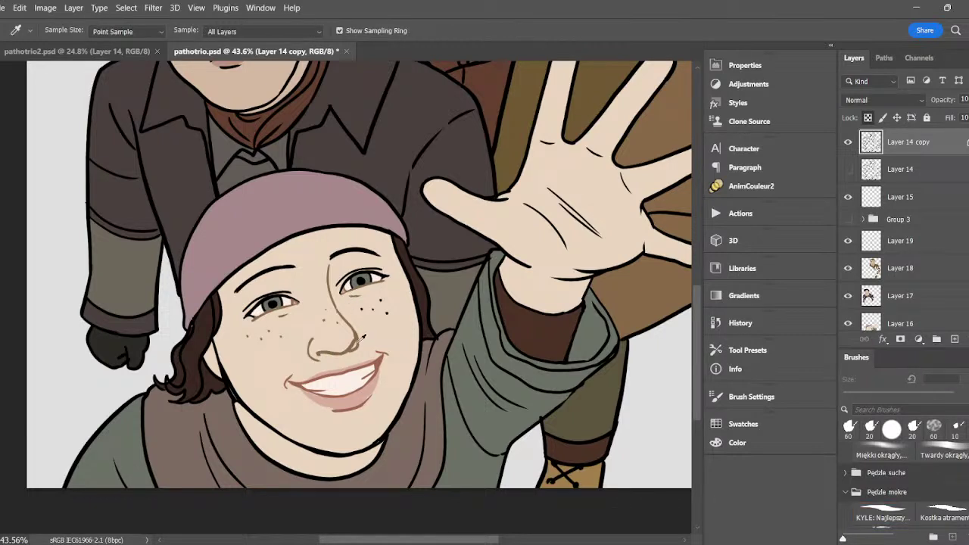
left_click(362, 339)
key("b")
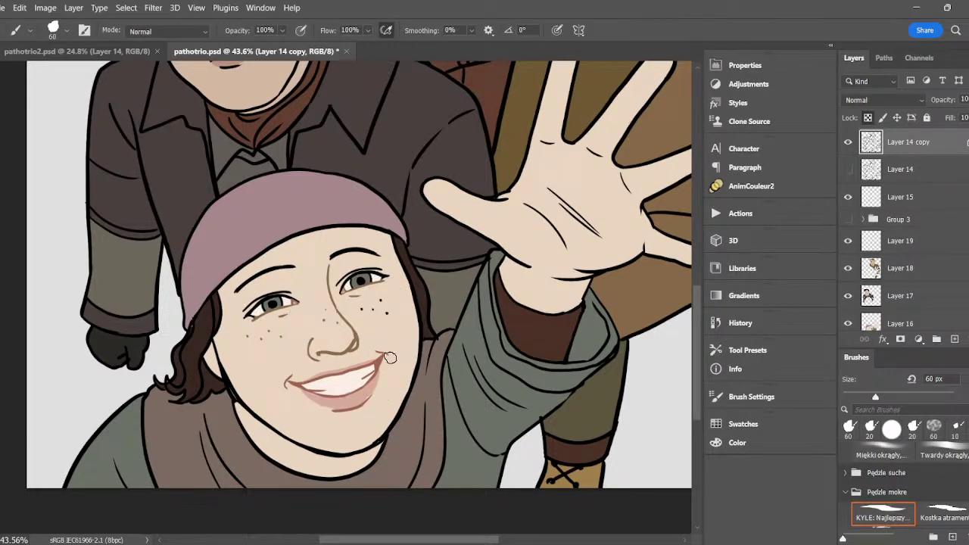
key("i")
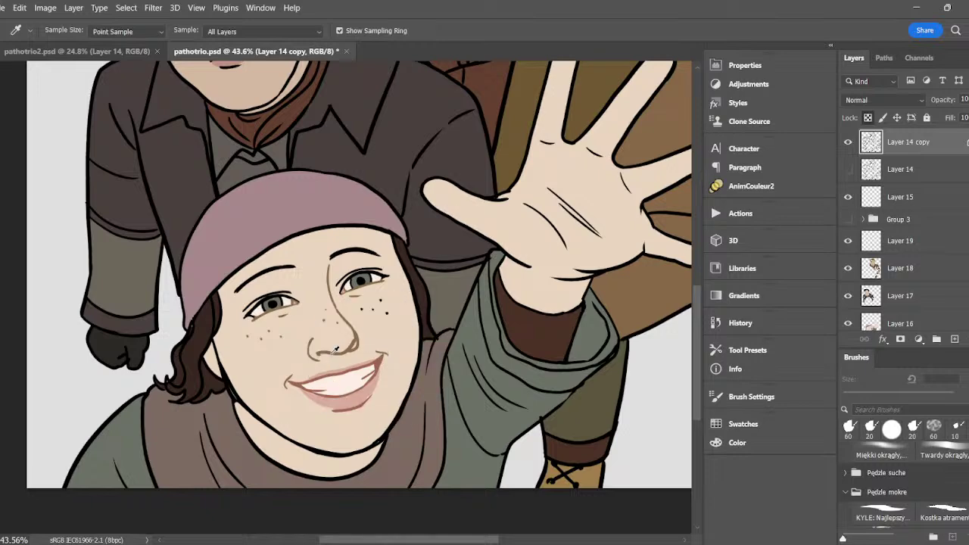
left_click(3, 481)
left_click(640, 251)
left_click(836, 154)
key("b")
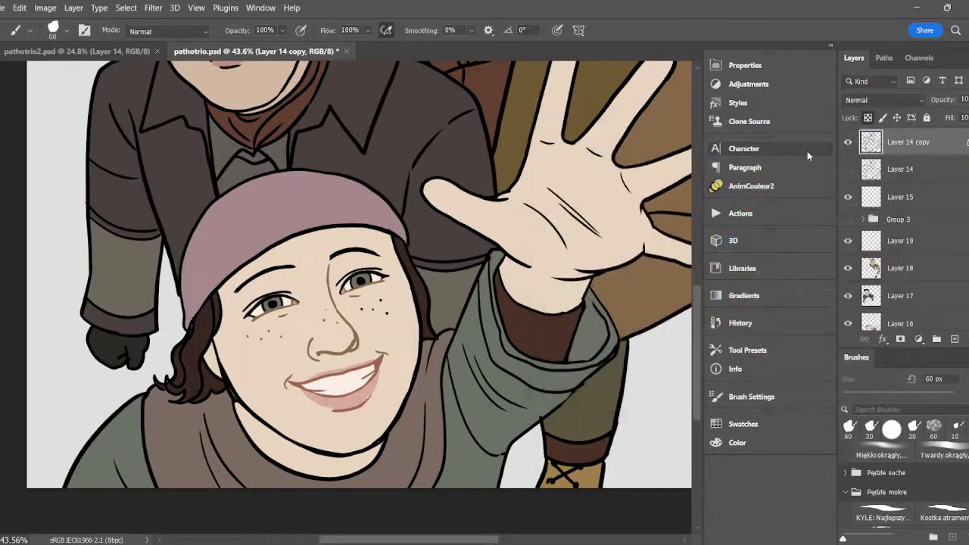
left_click(882, 517)
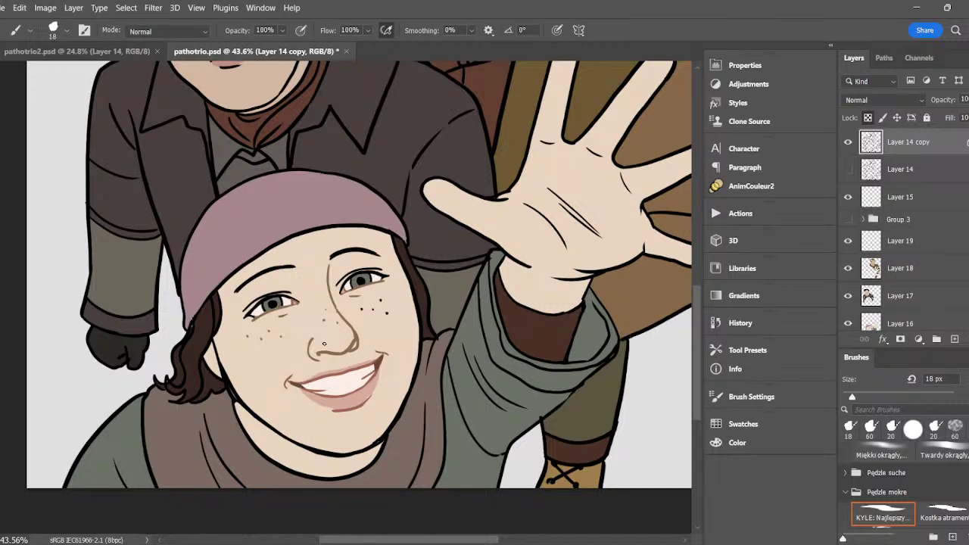
key("i")
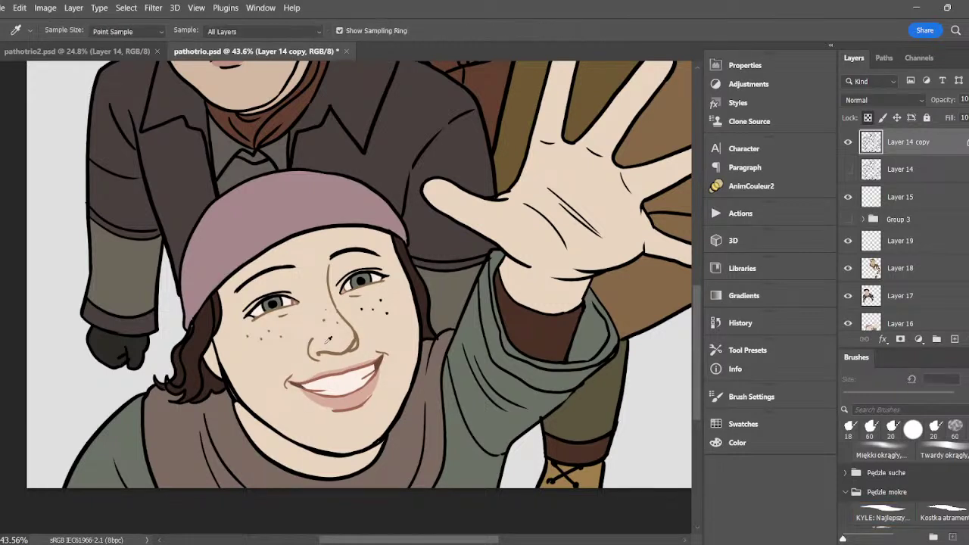
key("b")
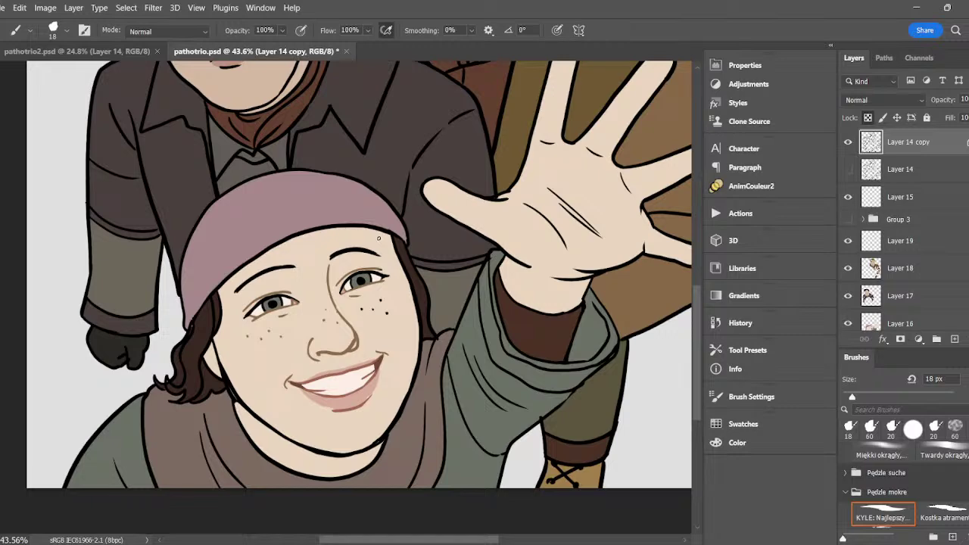
- Set the brush to 38 px, choose a deeper brown and recolour the smiling character's jaw and chin outline
left_click_drag(853, 399, 864, 399)
left_click(3, 474)
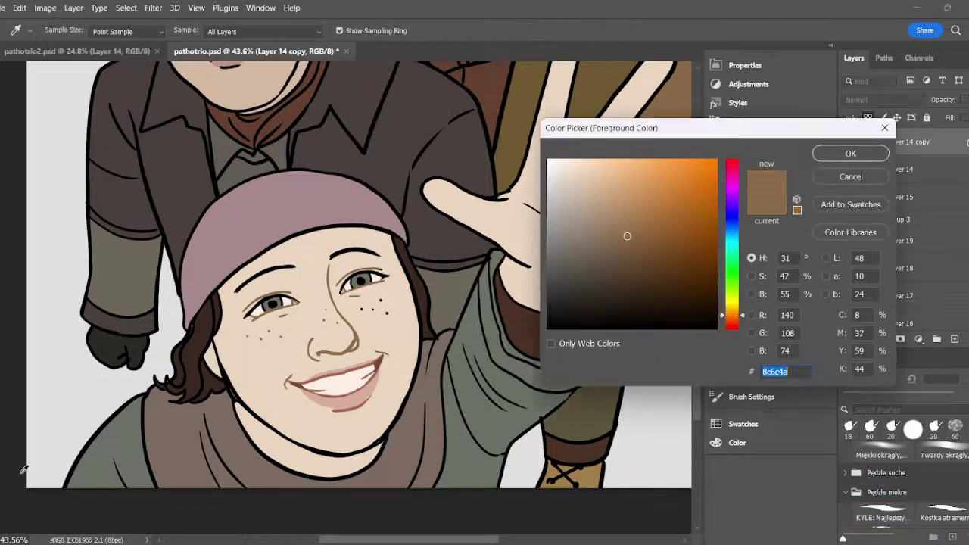
left_click_drag(652, 268, 647, 256)
left_click(848, 154)
key("b")
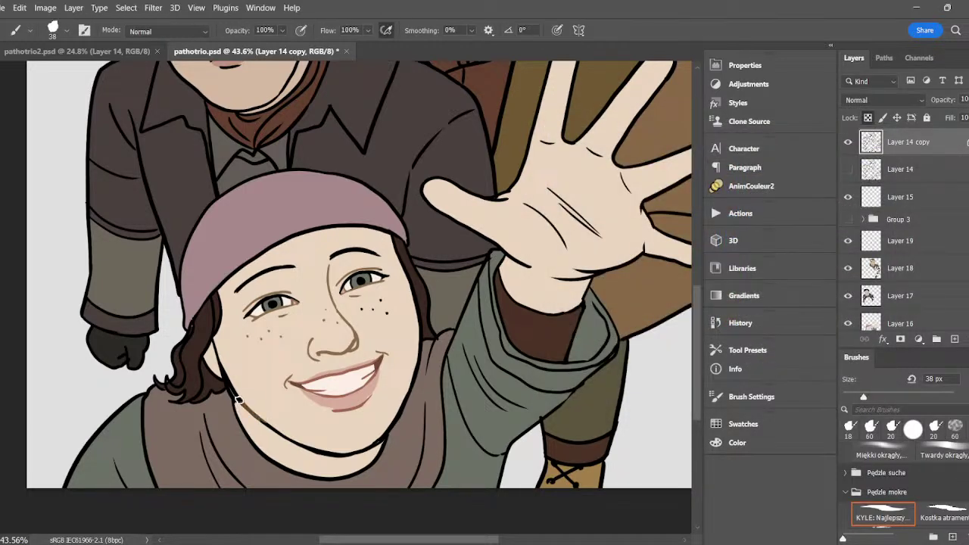
mouse_move(234, 386)
left_mouse_down()
mouse_move(277, 434)
mouse_move(321, 451)
mouse_move(318, 443)
mouse_move(350, 426)
mouse_move(348, 439)
mouse_move(324, 441)
mouse_move(330, 455)
mouse_move(315, 451)
mouse_move(378, 433)
left_mouse_up()
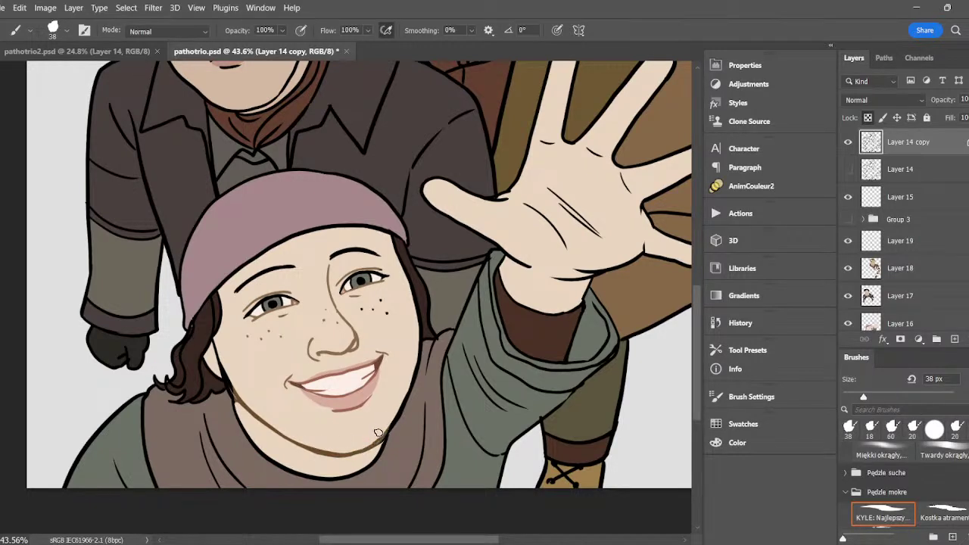
- Sample the pink hat, choose a darker plum shade and recolour the outline along the hat's lower edge
key("i")
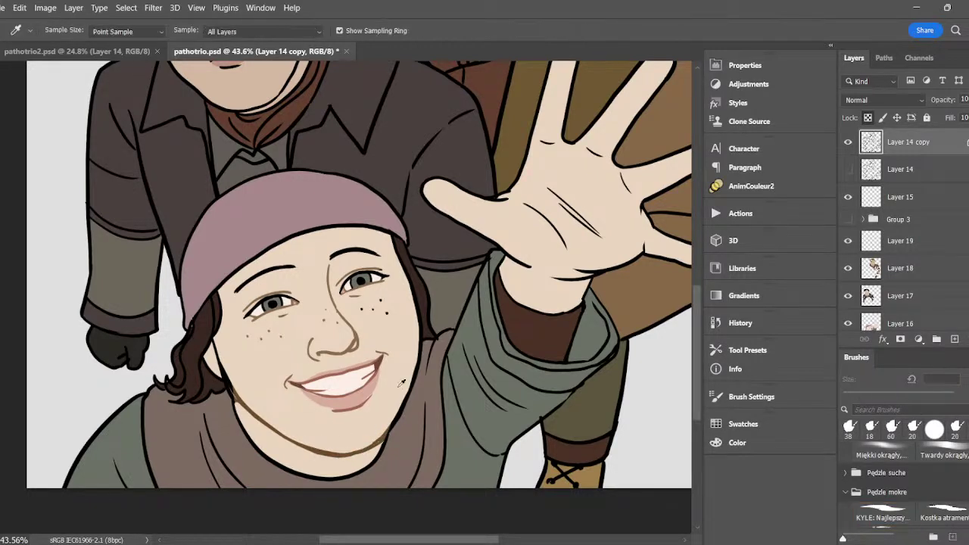
left_click(268, 210)
key("b")
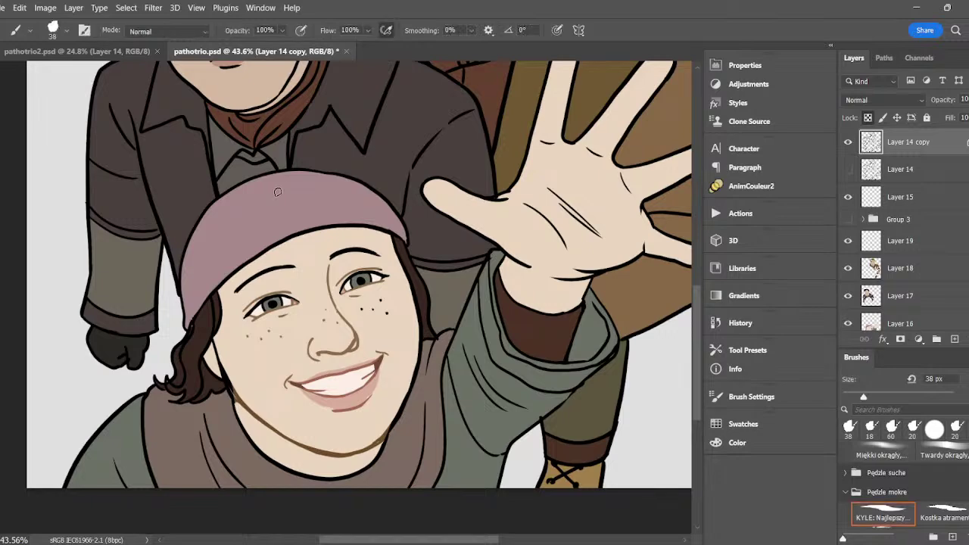
key("n")
left_click(604, 244)
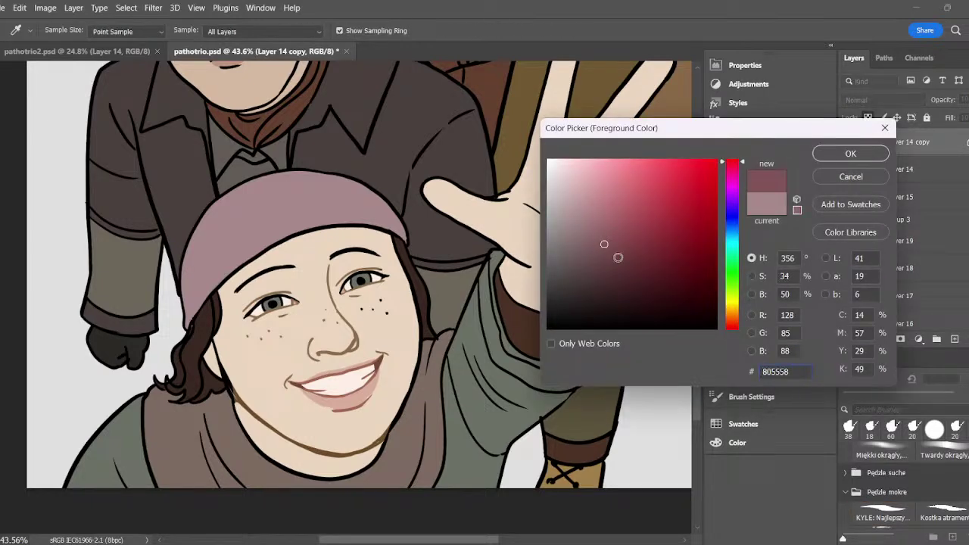
left_click(851, 155)
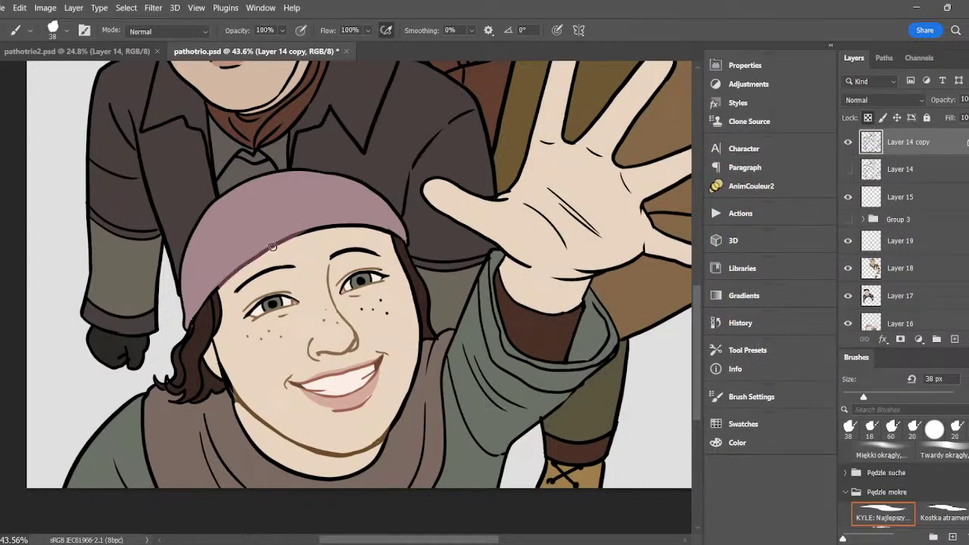
mouse_move(272, 246)
left_mouse_down()
mouse_move(346, 218)
mouse_move(359, 230)
mouse_move(352, 227)
mouse_move(383, 225)
left_mouse_up()
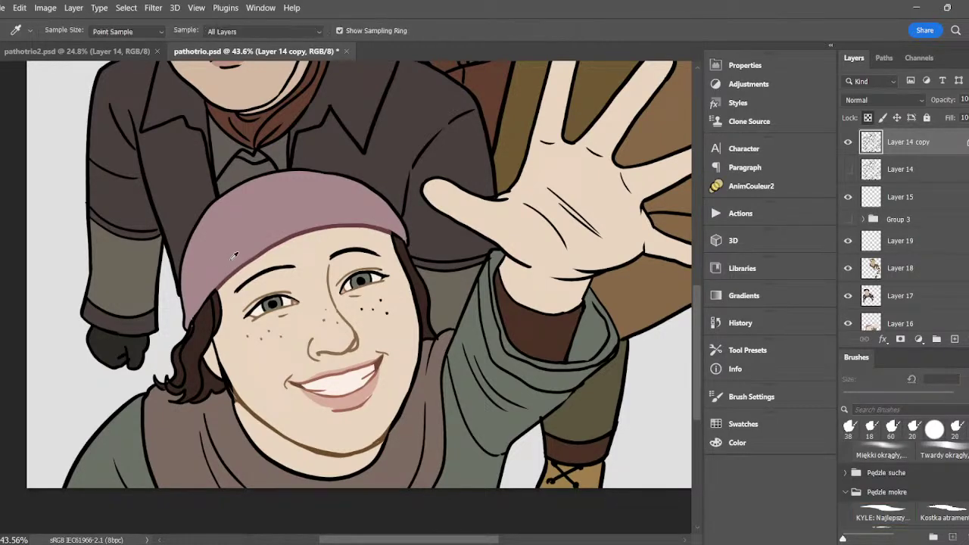
- Sample the scarf colour, choose a darker brown and recolour the scarf's neckline and fold lines
left_click(407, 436, "alt")
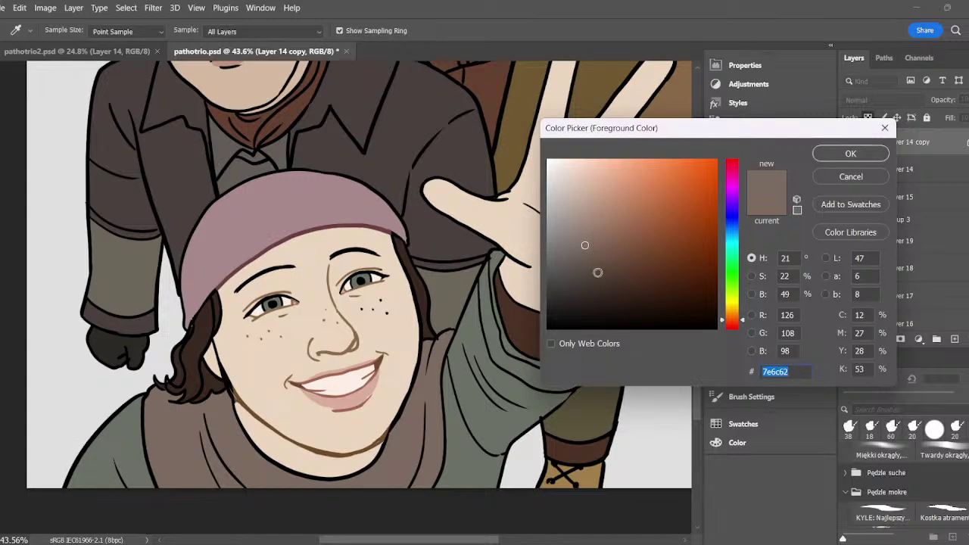
left_click(598, 274)
left_click(850, 153)
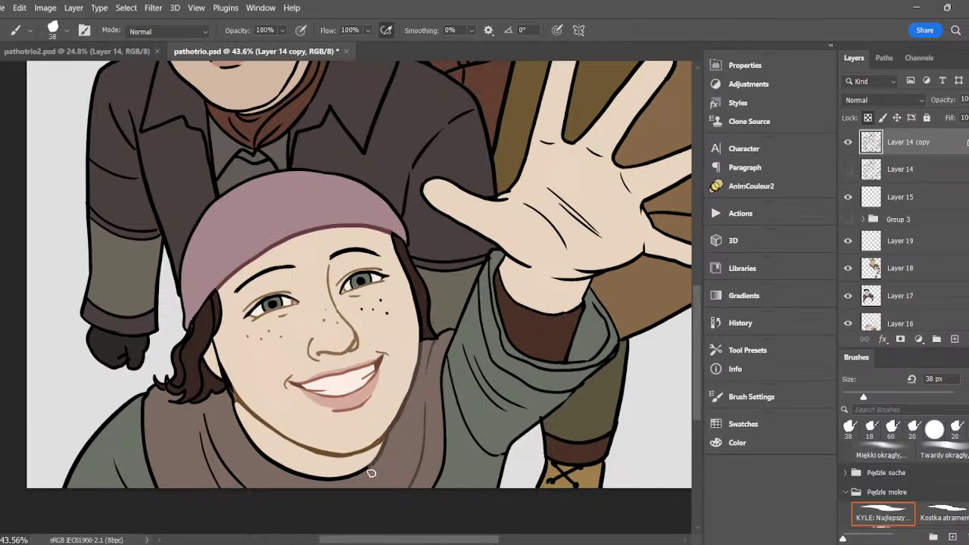
mouse_move(247, 435)
left_mouse_down()
mouse_move(232, 396)
mouse_move(238, 481)
left_mouse_up()
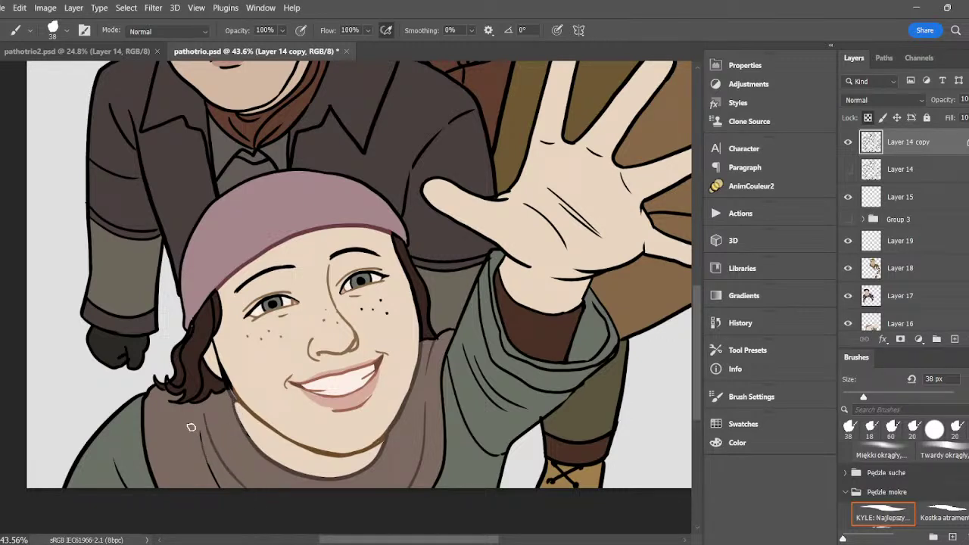
left_click_drag(200, 430, 220, 488)
- Sample the green jacket, choose a darker green and recolour the raised sleeve's fold and inner lines
left_click(474, 441, "alt")
left_click(2, 401)
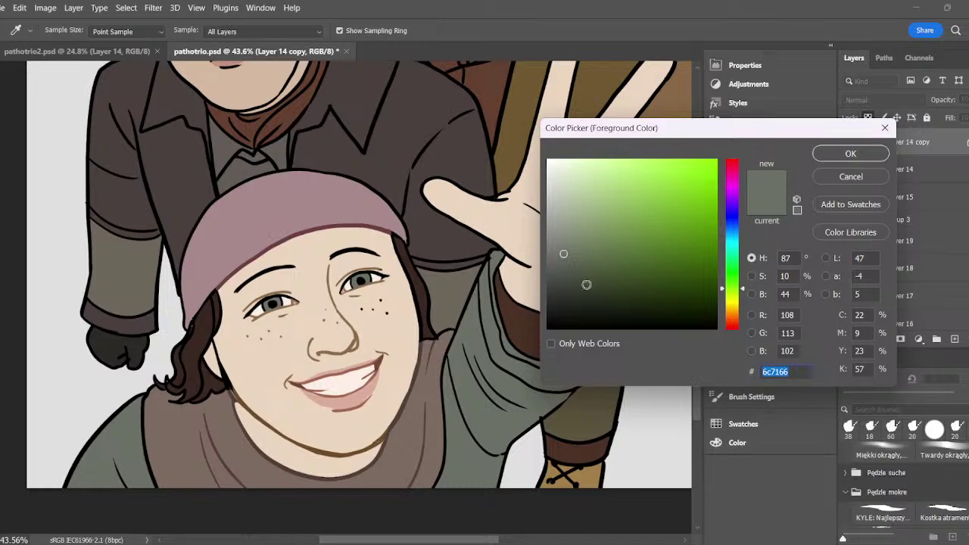
left_click(585, 285)
left_click(851, 155)
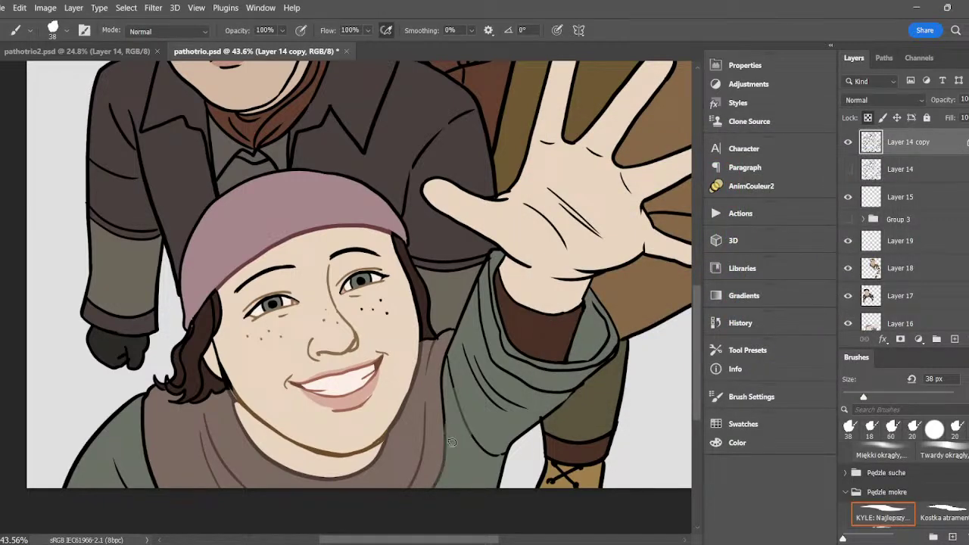
left_click_drag(445, 419, 452, 342)
left_click_drag(478, 446, 491, 446)
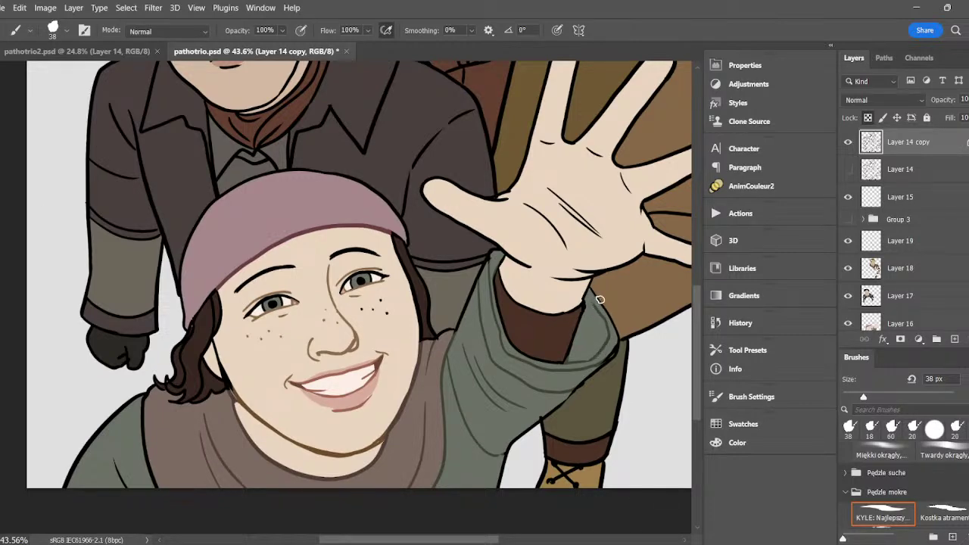
- Sample the brown inner cuff of the raised arm and recolour its outlines in a darker brown
left_click(557, 345, "alt")
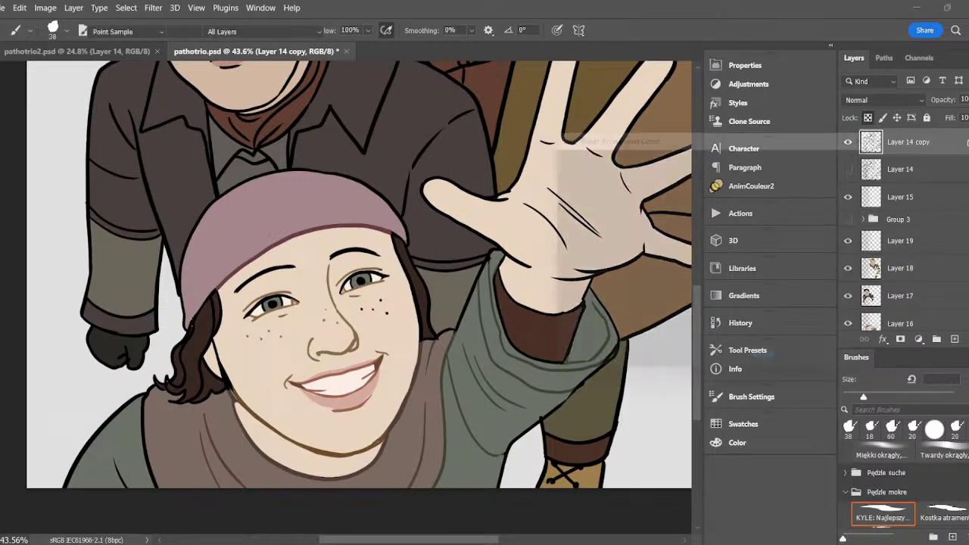
left_click(650, 294)
left_click(849, 153)
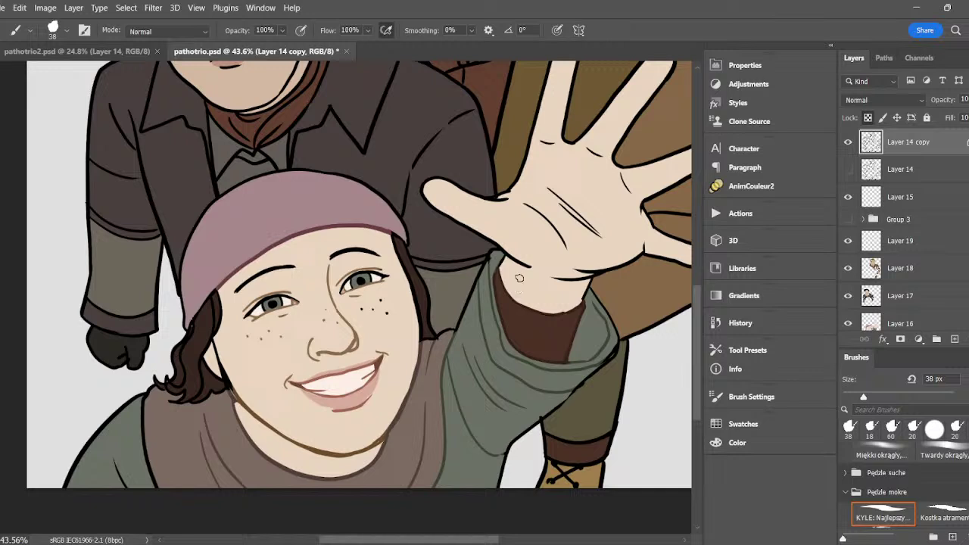
- Sample the brown nose line and recolour the wrist, palm and finger-base creases of the raised hand
left_click(350, 348, "alt")
left_click_drag(449, 540, 479, 530)
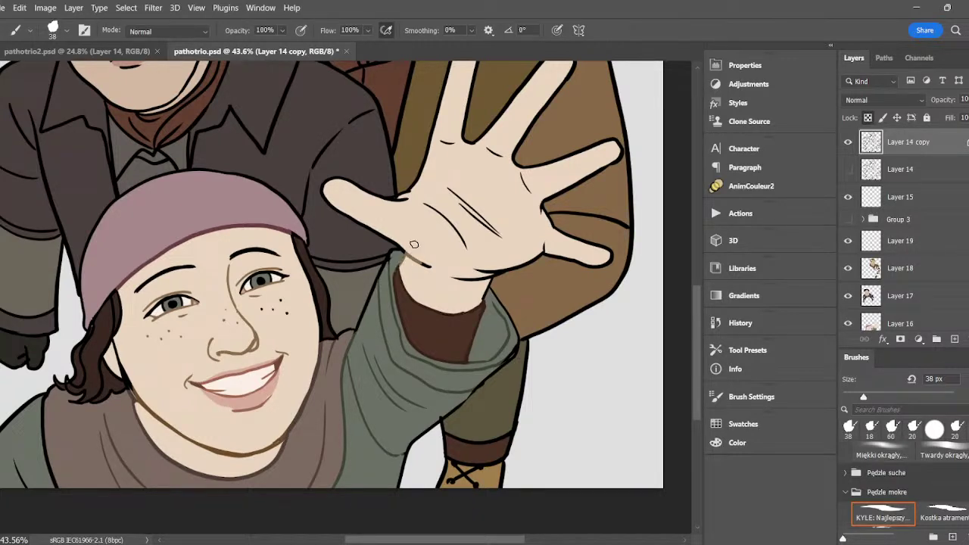
mouse_move(414, 244)
left_mouse_down()
mouse_move(410, 258)
mouse_move(425, 265)
mouse_move(472, 279)
mouse_move(498, 272)
left_mouse_up()
left_click_drag(446, 192, 506, 239)
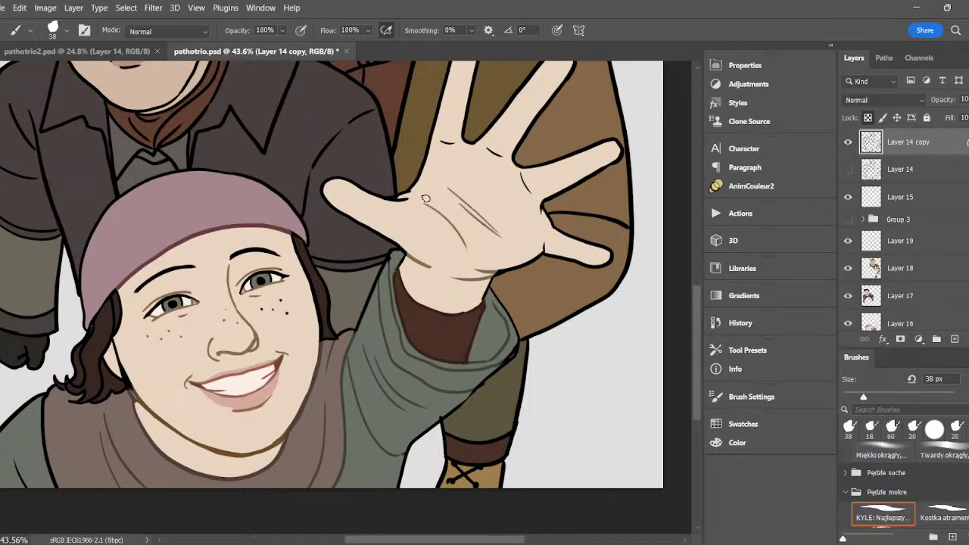
mouse_move(402, 205)
left_mouse_down()
mouse_move(407, 198)
mouse_move(397, 205)
left_mouse_up()
scroll(701, 312, "up", 2)
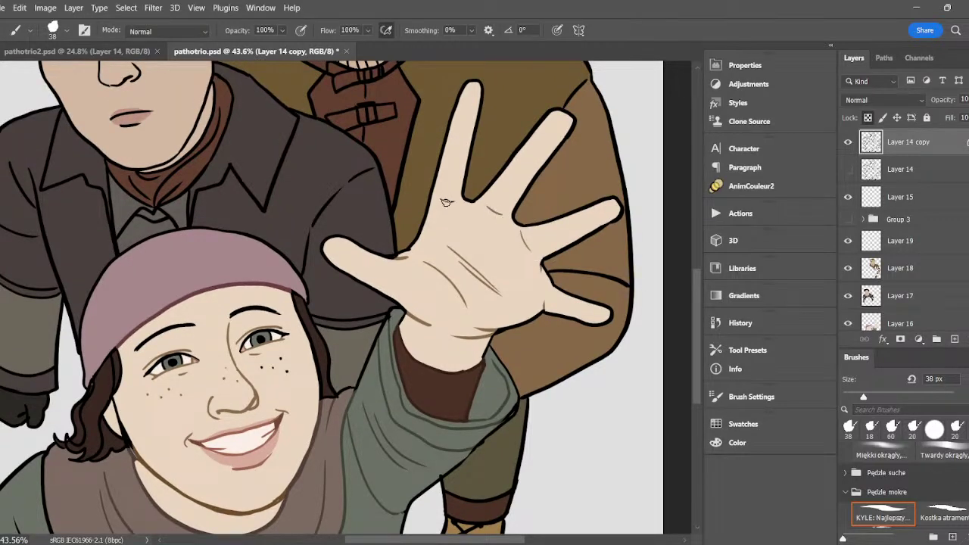
scroll(696, 297, "up", 3)
mouse_move(695, 294)
left_mouse_down()
mouse_move(684, 330)
mouse_move(690, 281)
left_mouse_up()
scroll(691, 280, "up", 3)
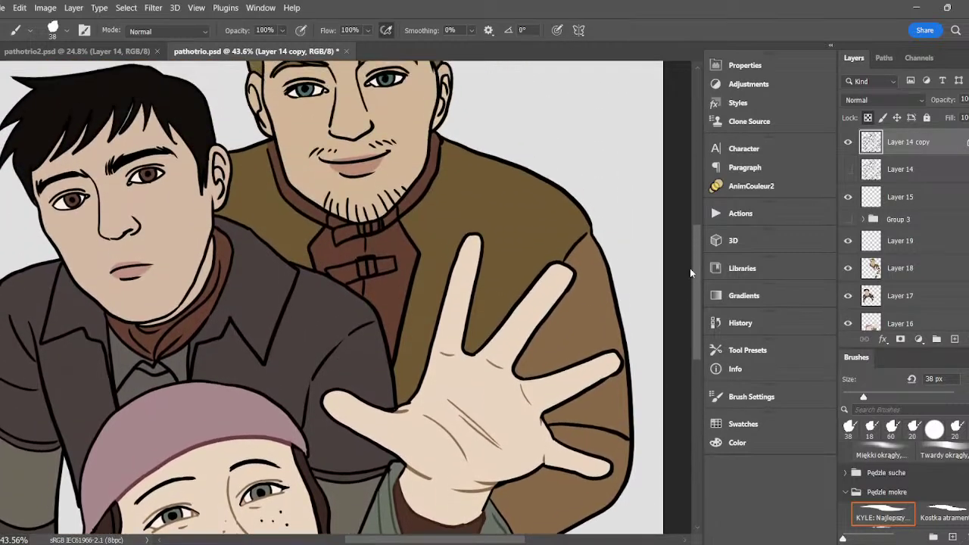
scroll(406, 377, "down", 11)
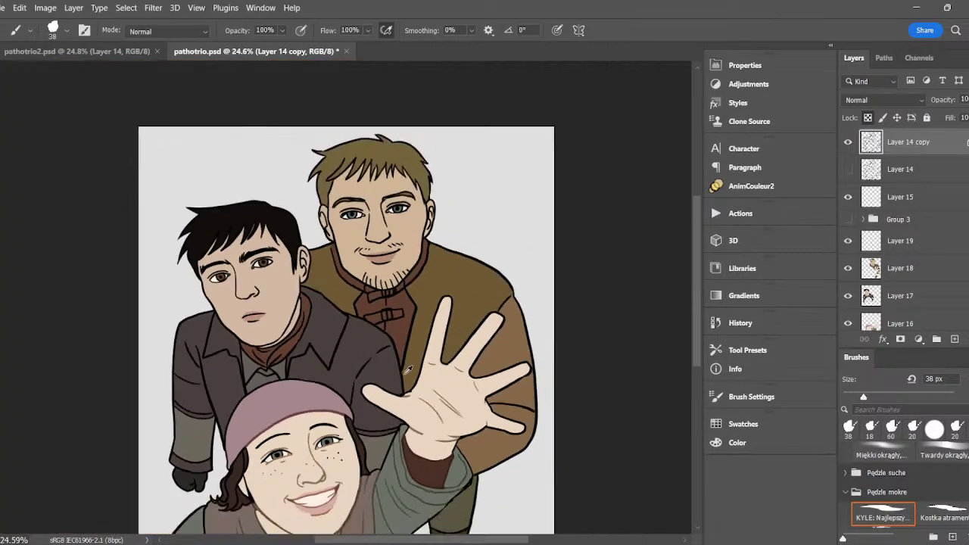
scroll(406, 377, "up", 4)
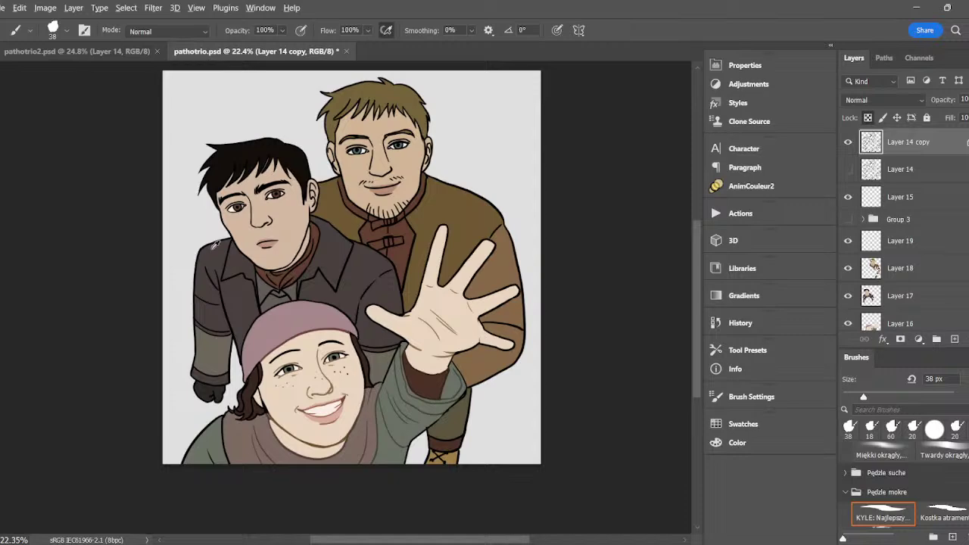
- Sample the dark-haired man's skin colour, choose a darker brown and recolour his nose and eyelid lines
scroll(227, 239, "up", 2)
scroll(224, 230, "up", 3)
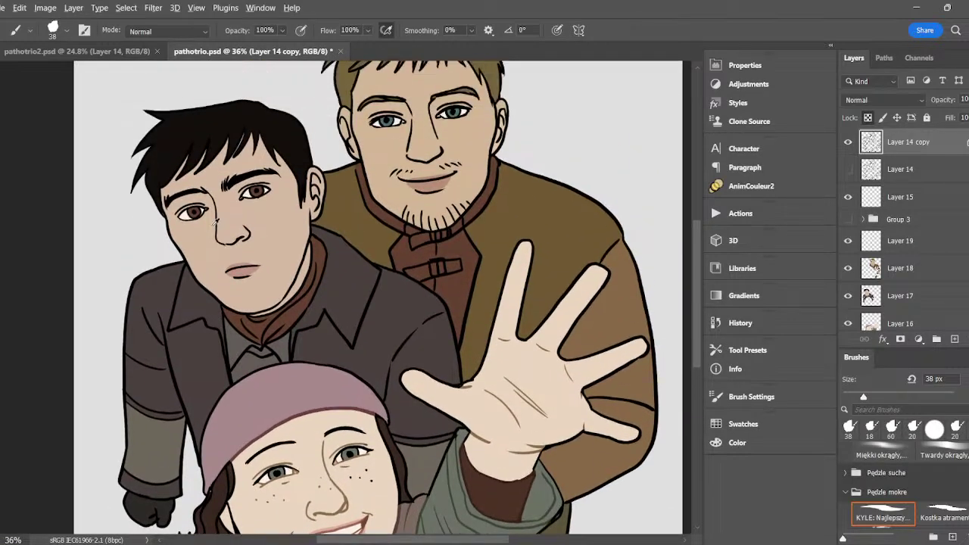
scroll(212, 219, "down", 1)
scroll(211, 219, "up", 1)
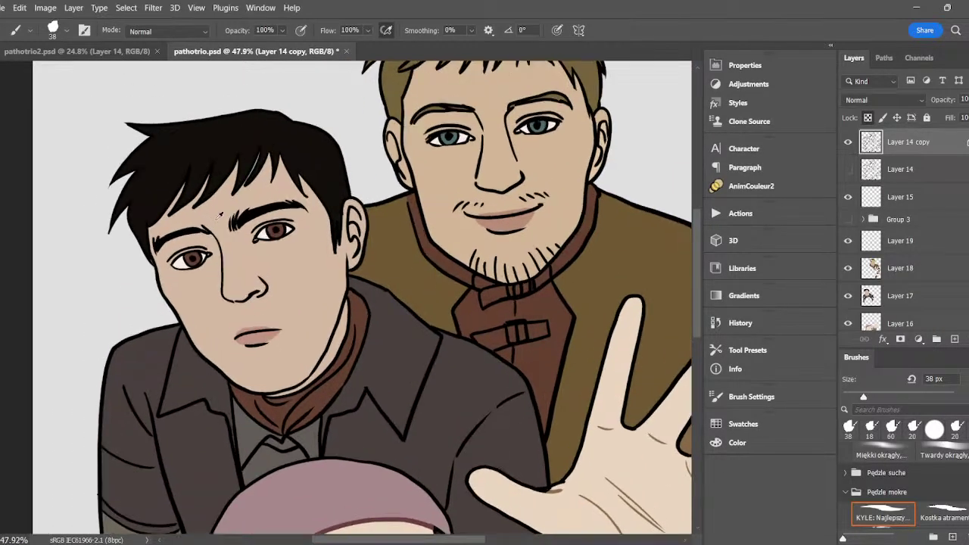
key("alt")
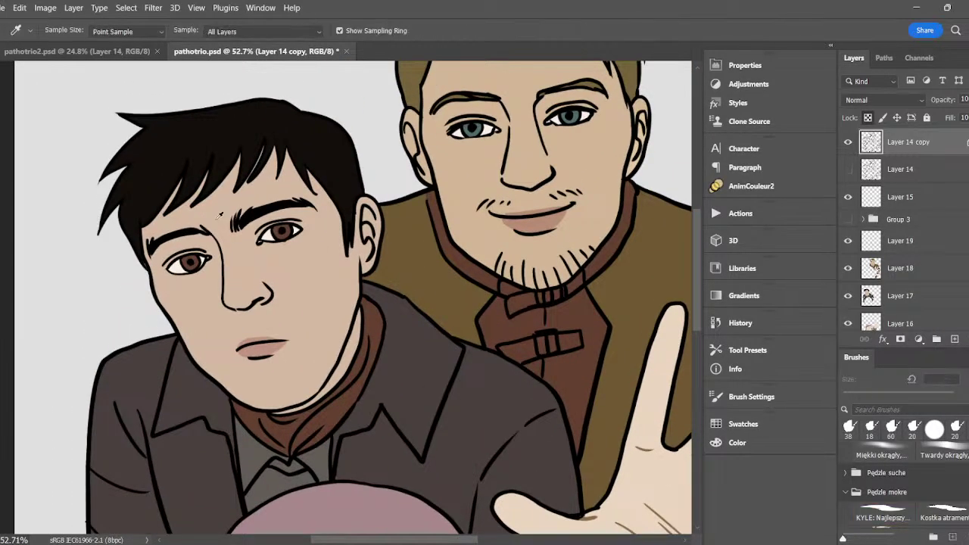
left_click(340, 306, "alt")
left_click(10, 468)
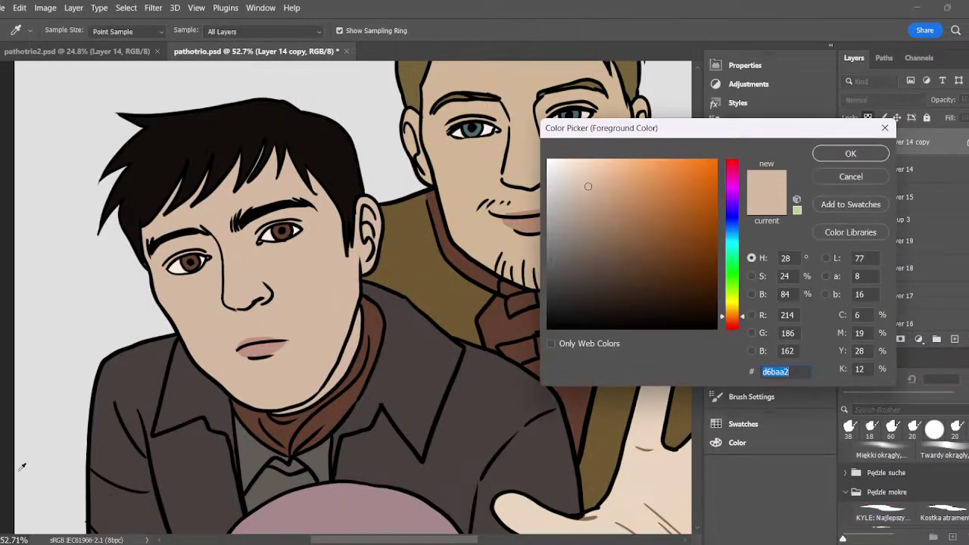
left_click(618, 229)
left_click(851, 154)
left_click(4, 484)
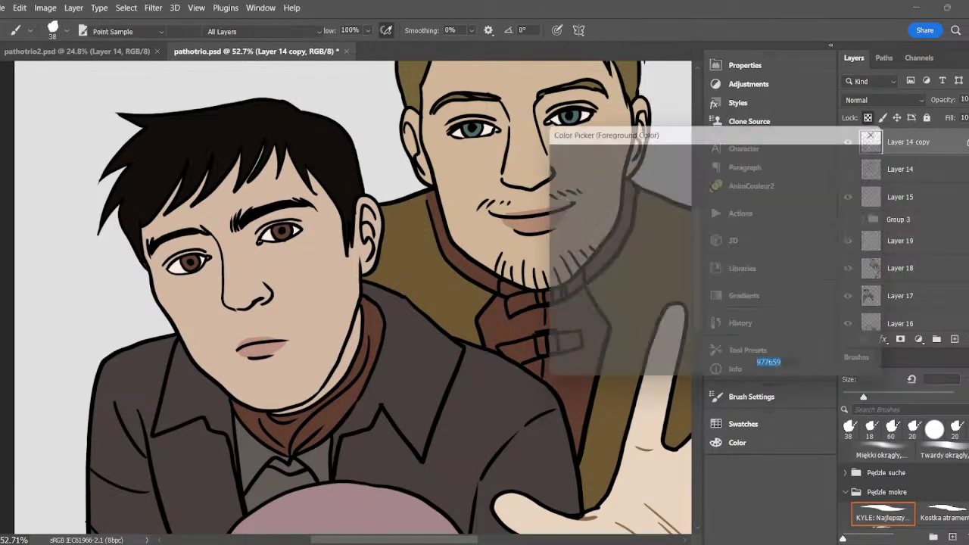
left_click(633, 245)
left_click(850, 156)
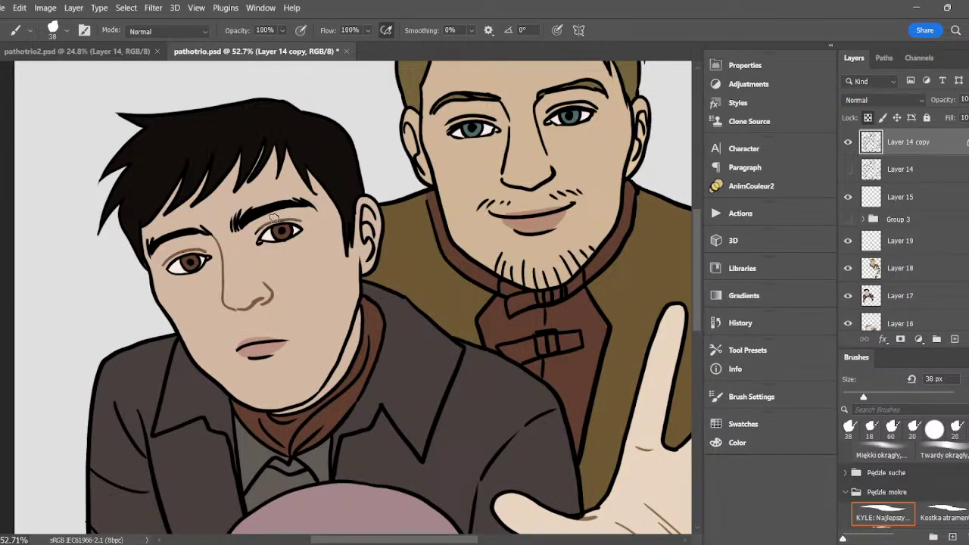
mouse_move(274, 218)
left_mouse_down()
mouse_move(262, 228)
mouse_move(280, 246)
left_mouse_up()
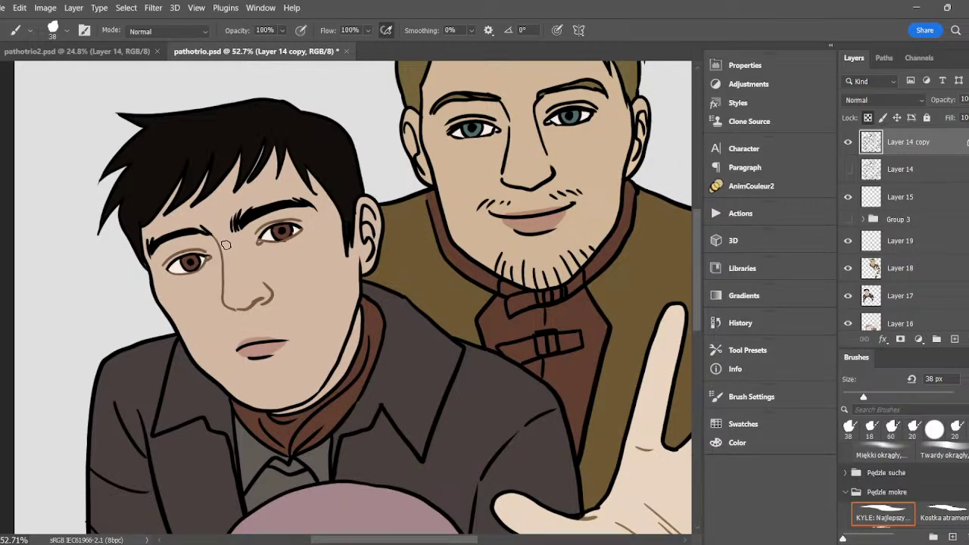
- Sample the dark green sleeve line and recolour the iris outlines of the smiling character's eyes with a 19 px brush
scroll(700, 284, "down", 5)
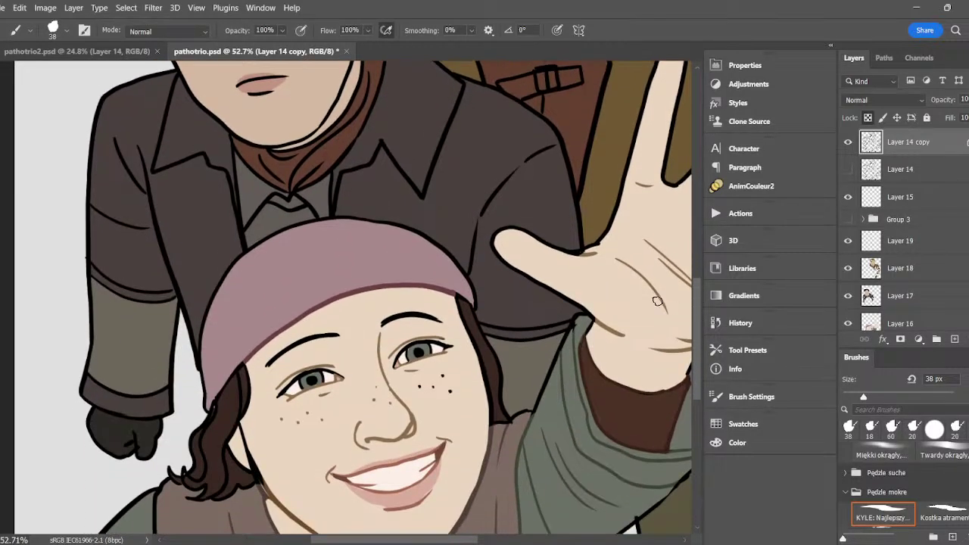
key("i")
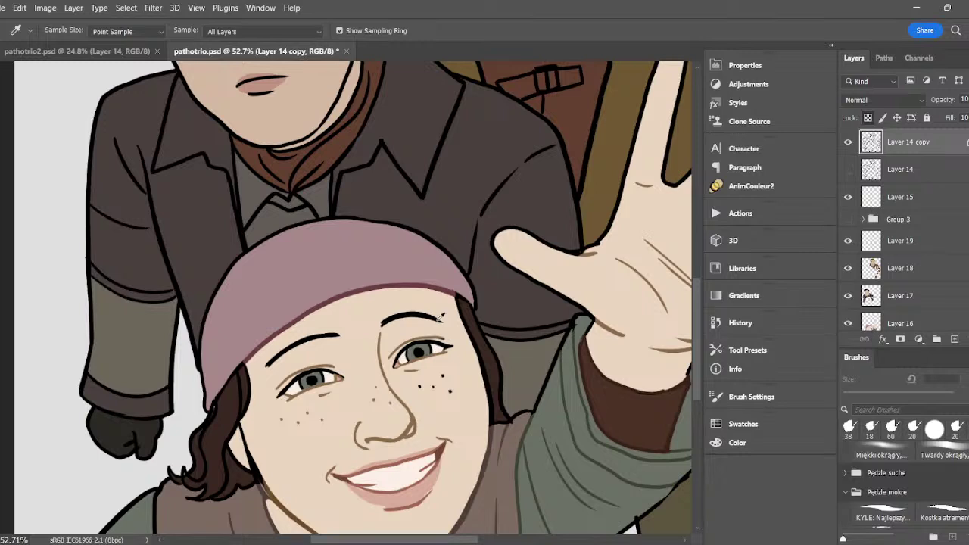
left_click(522, 443)
key("b")
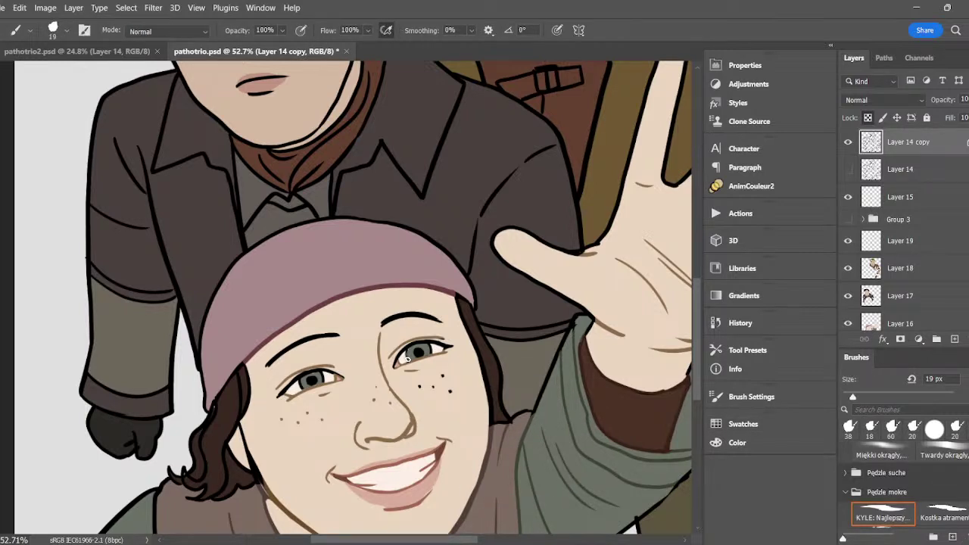
left_click_drag(408, 360, 410, 350)
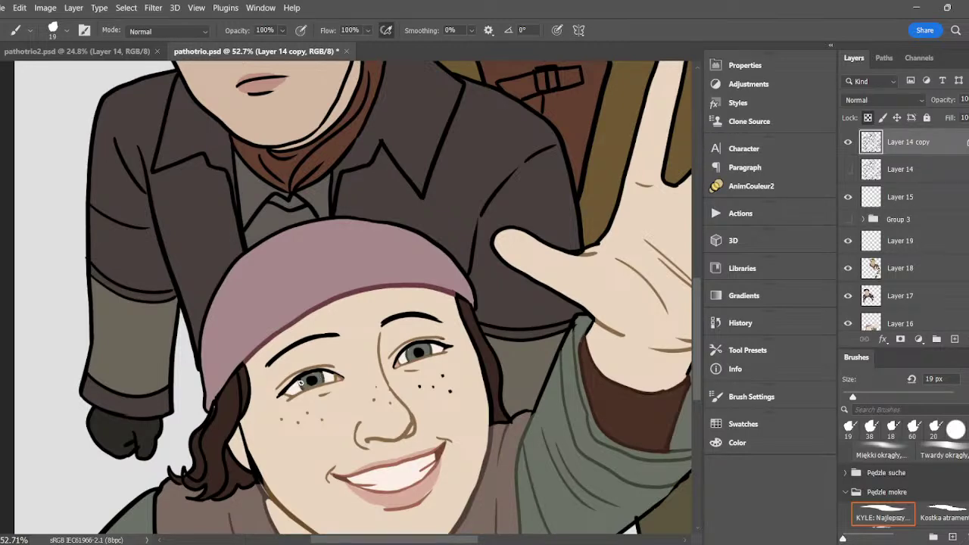
- Sample the dark-haired man's brown iris, choose a darker brown and recolour his iris outlines
left_click_drag(698, 339, 694, 281)
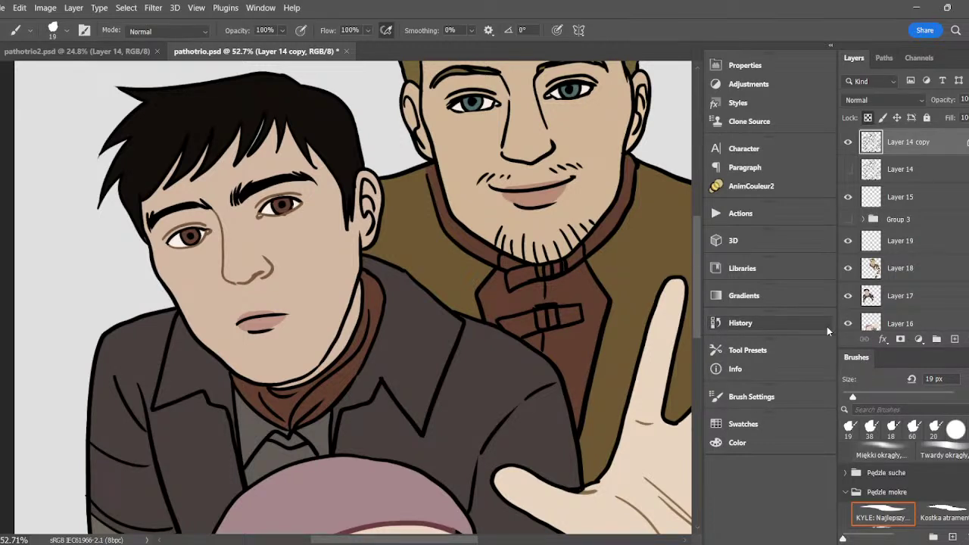
left_click(256, 275, "alt")
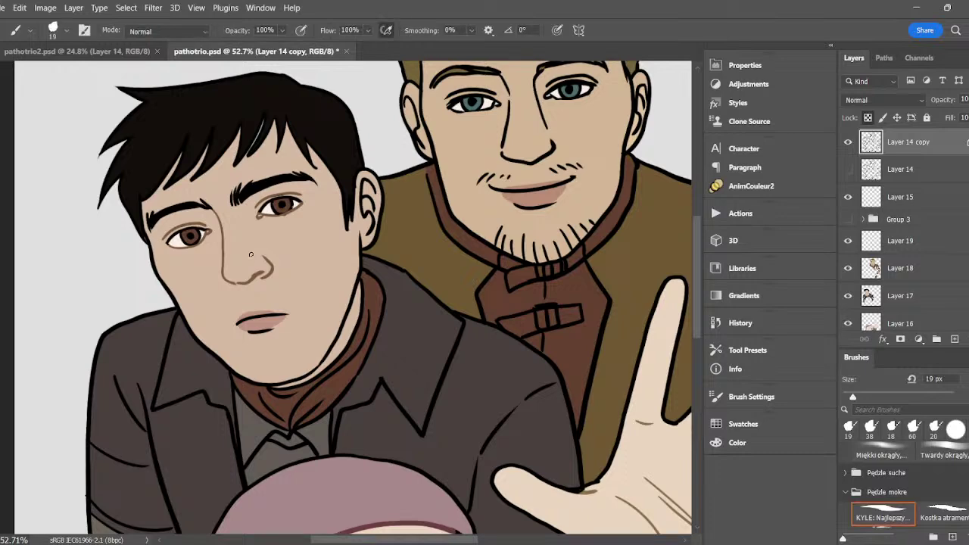
left_click(288, 205, "alt")
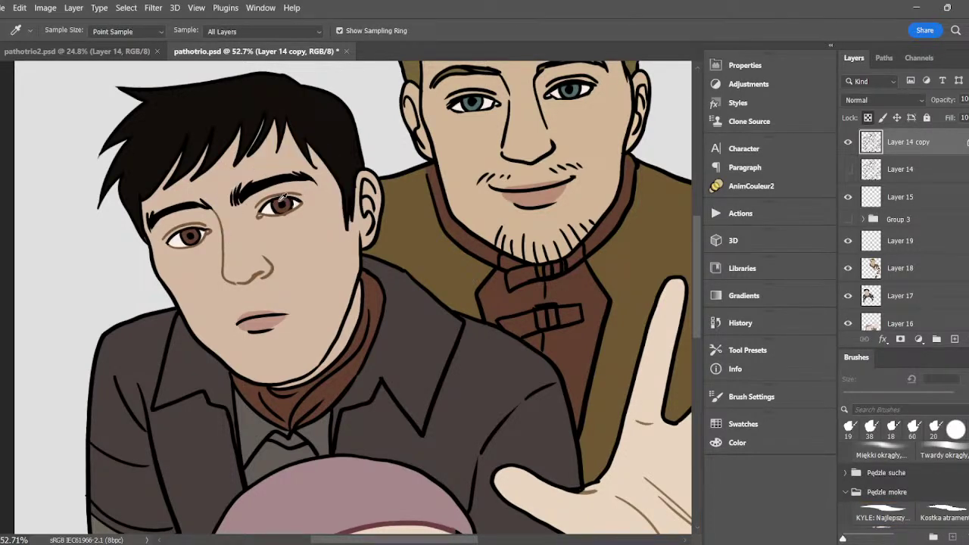
left_click(654, 285)
left_click(833, 155)
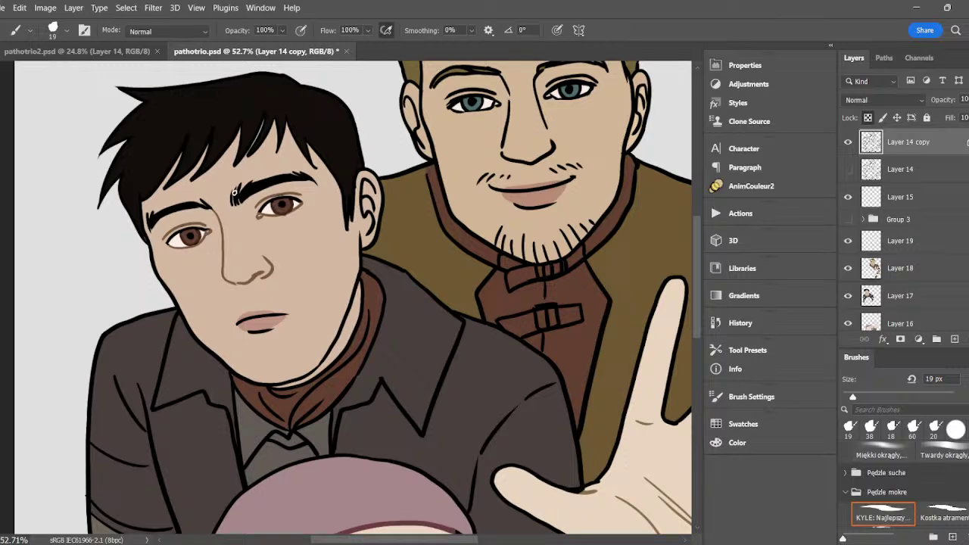
- Sample the dark-haired man's lip colour, choose a darker reddish brown and recolour the mouth and lower-lip lines
left_click(265, 318, "alt")
left_click(6, 470)
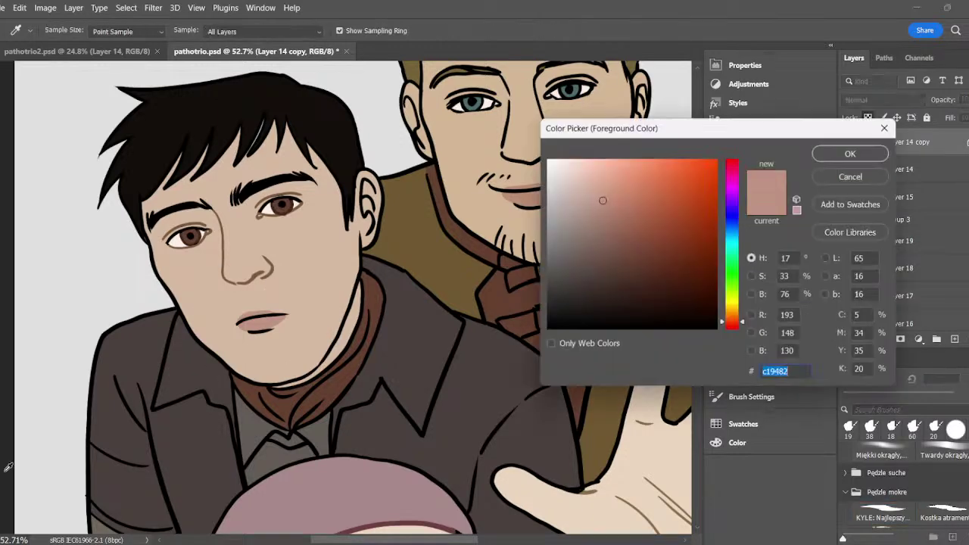
left_click(849, 154)
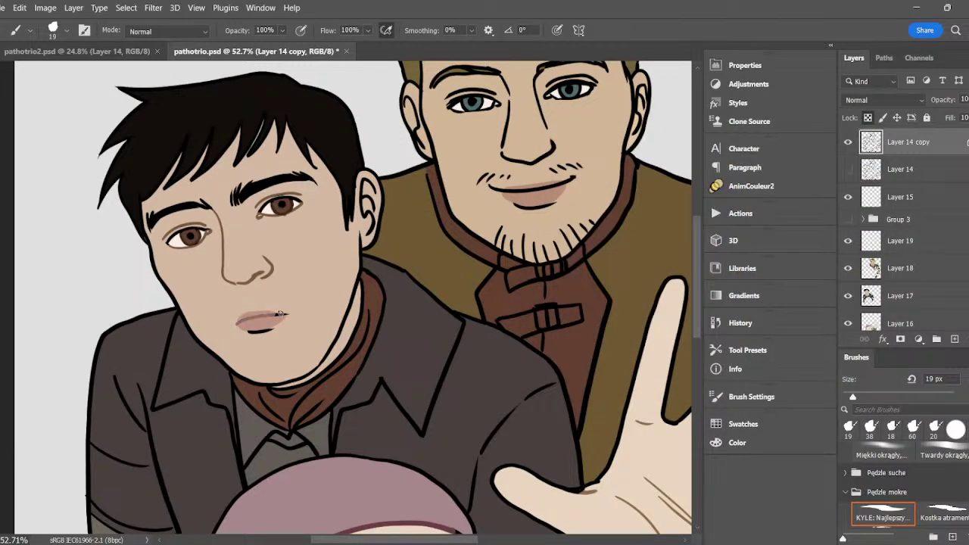
left_click_drag(249, 332, 277, 329)
left_click(6, 470)
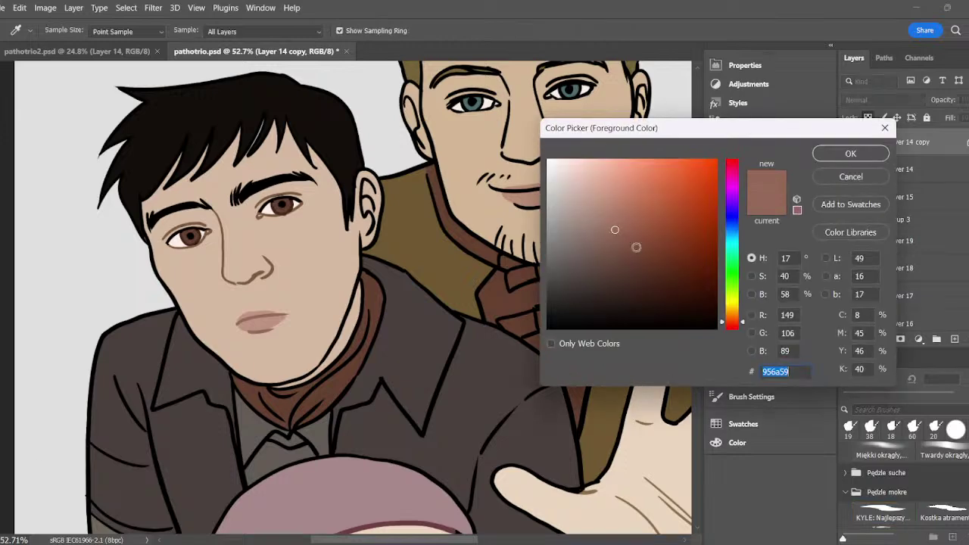
left_click(638, 248)
left_click(849, 155)
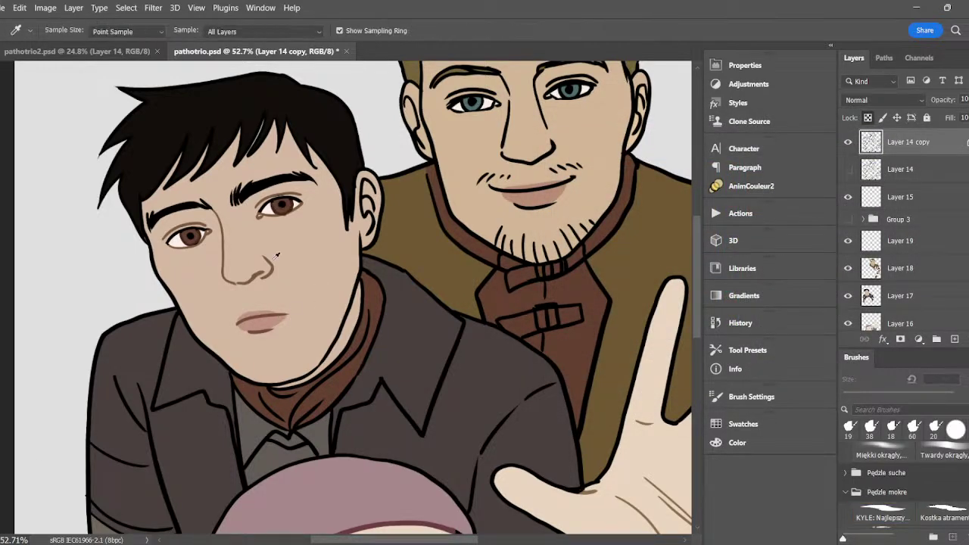
- Sample the dark-haired man's brown nose line and recolour his ear lines and the jaw and neck lines above the scarf
left_click(262, 271, "alt")
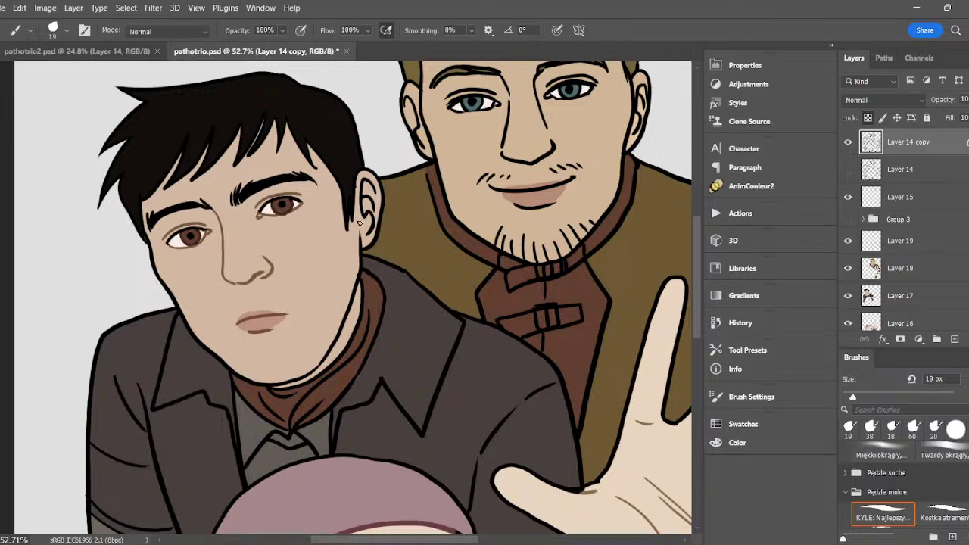
mouse_move(361, 217)
left_mouse_down()
mouse_move(362, 185)
mouse_move(371, 226)
left_mouse_up()
mouse_move(292, 382)
left_mouse_down()
mouse_move(283, 386)
mouse_move(324, 359)
mouse_move(354, 289)
left_mouse_up()
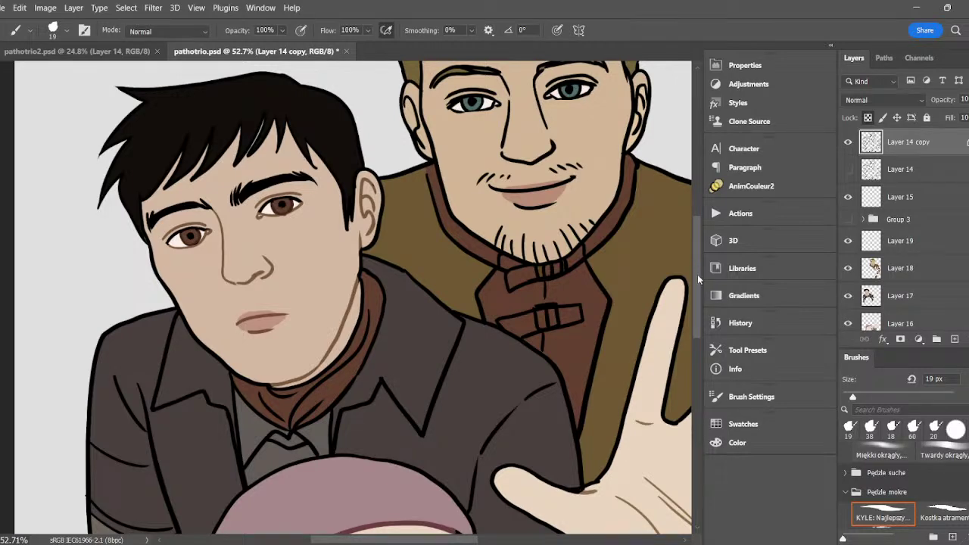
- Sample the dark-haired man's red-brown scarf, choose the darker brown #3f2317 and recolour the scarf's fold lines
scroll(533, 273, "down", 3)
scroll(534, 279, "down", 2)
scroll(534, 283, "right", 2)
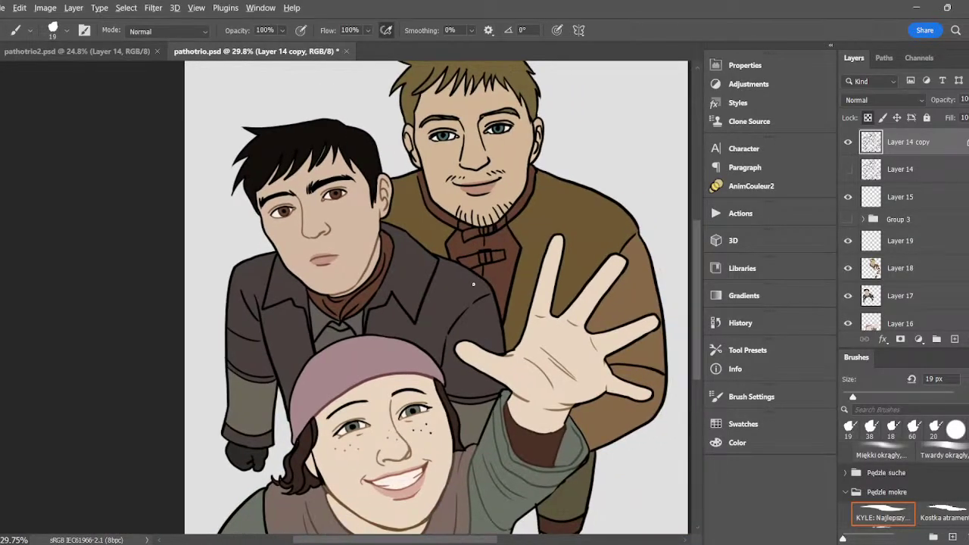
scroll(473, 284, "up", 2)
key("i")
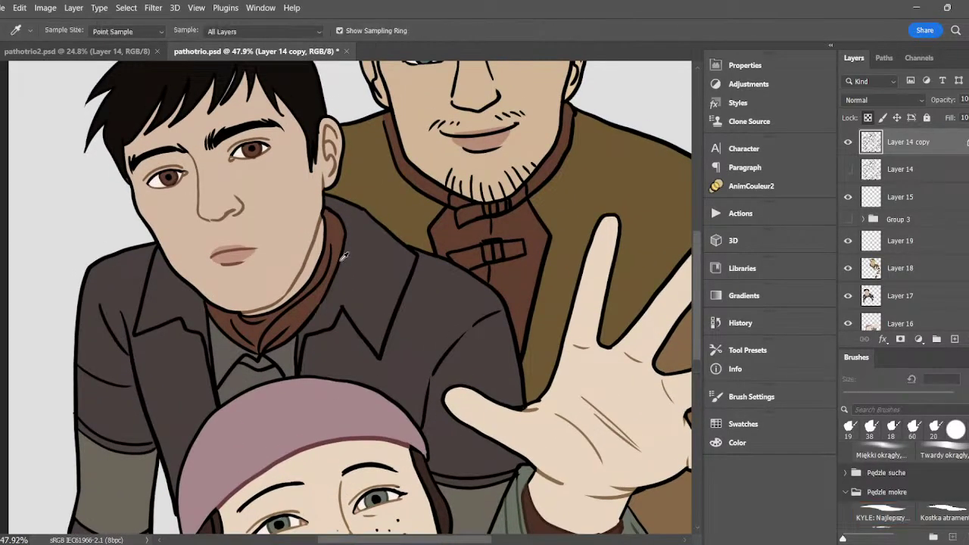
left_click(295, 310, "alt")
left_click(3, 477)
left_click(655, 288)
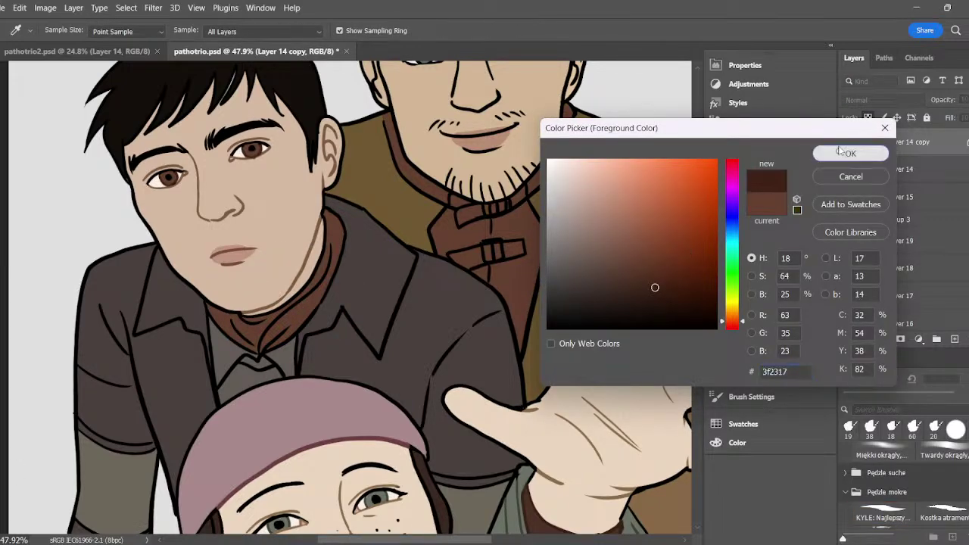
left_click(841, 152)
key("b")
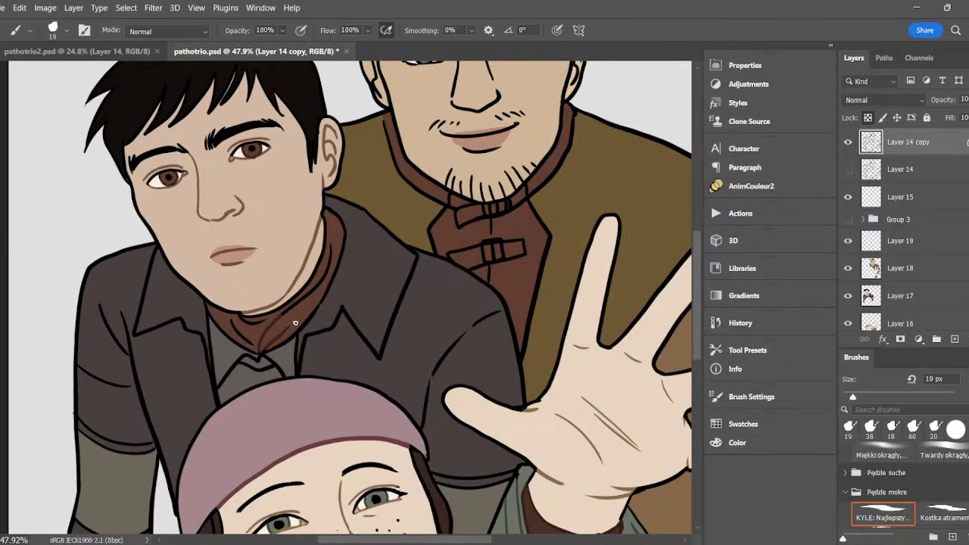
mouse_move(292, 309)
left_mouse_down()
mouse_move(330, 258)
mouse_move(323, 283)
left_mouse_up()
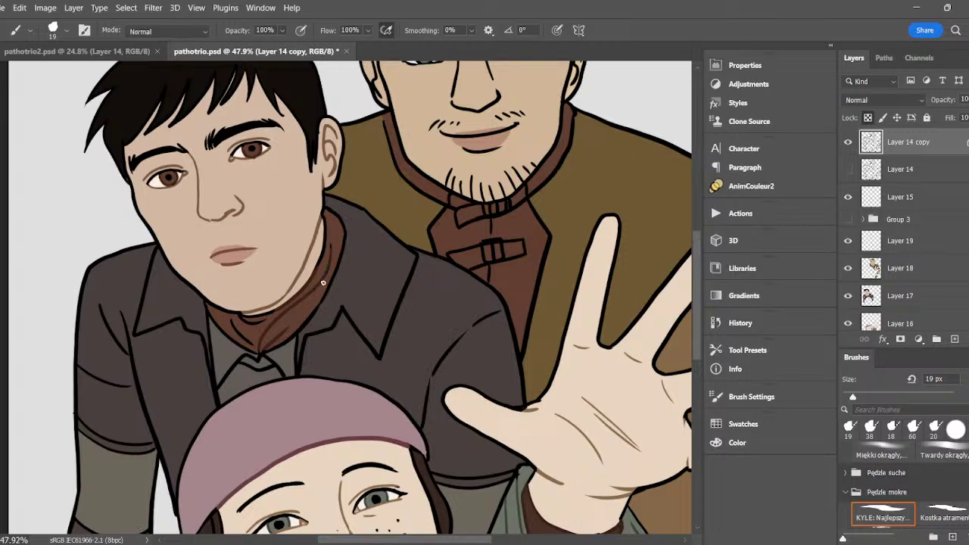
left_click_drag(327, 249, 324, 245)
- Sample the dark coat colour, choose darker greys including #1d1c1c and recolour the lines of the grey shirt collar
left_click(342, 301, "alt")
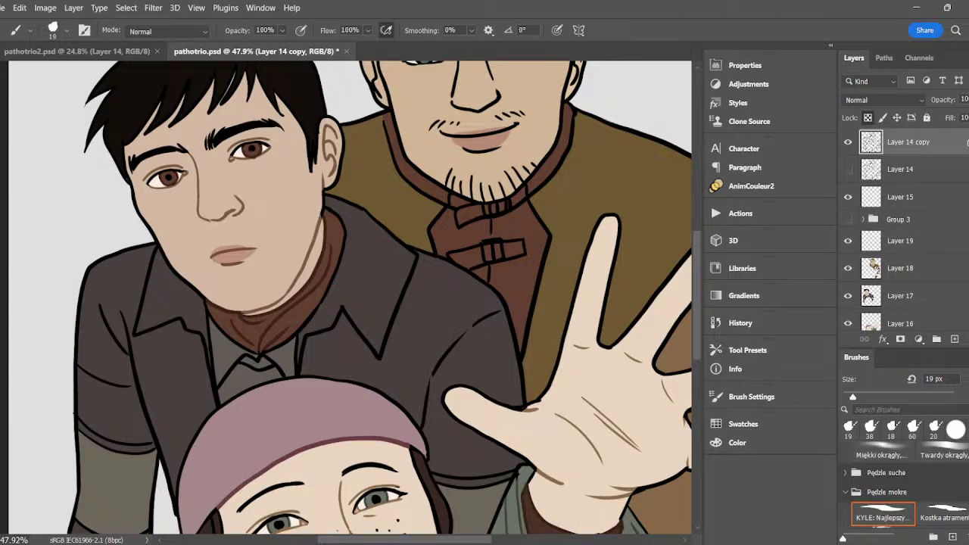
left_click(1, 446)
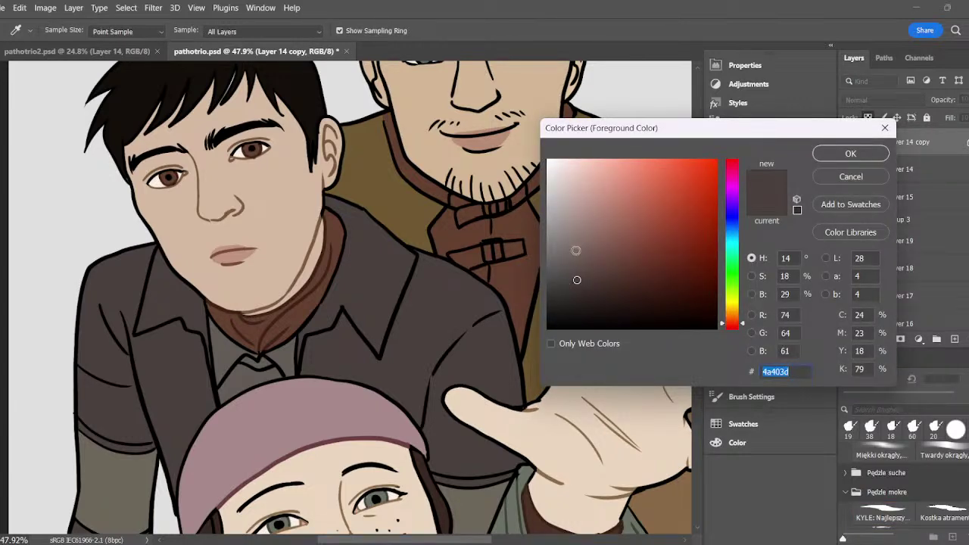
left_click(555, 293)
left_click(850, 153)
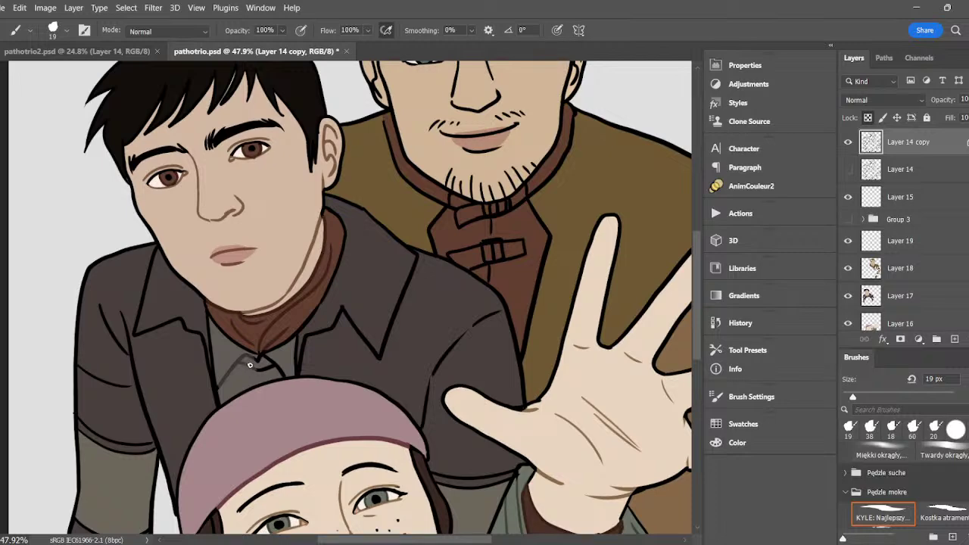
left_click_drag(250, 365, 286, 372)
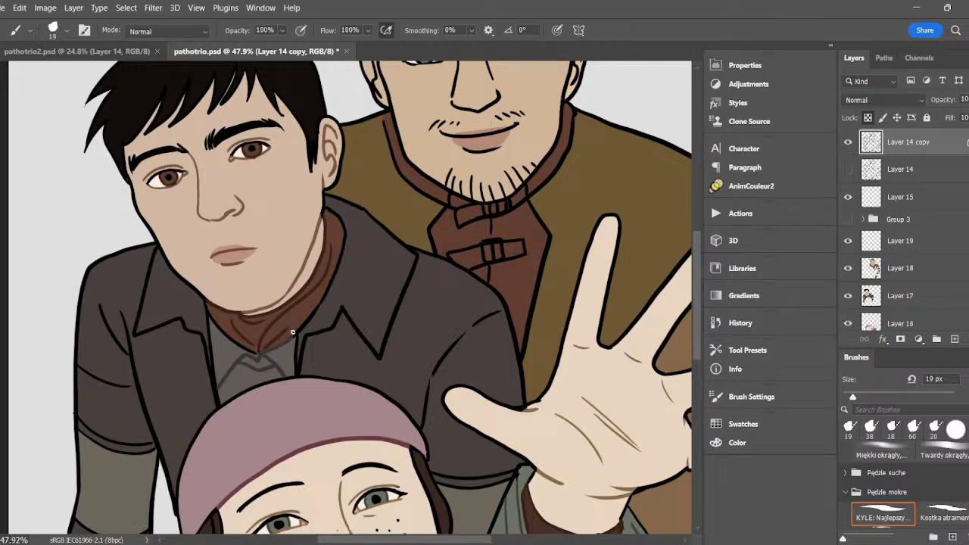
left_click(0, 447)
left_click(553, 310)
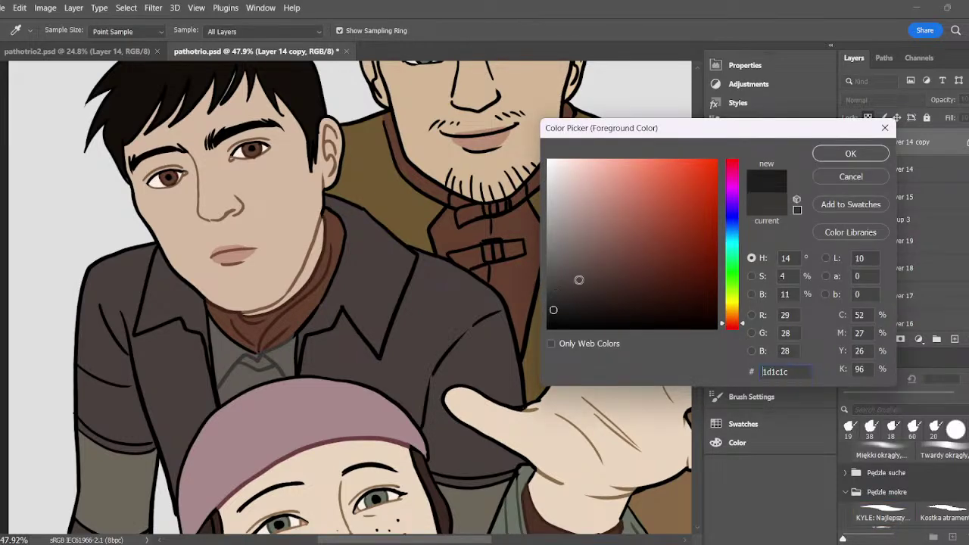
left_click(841, 153)
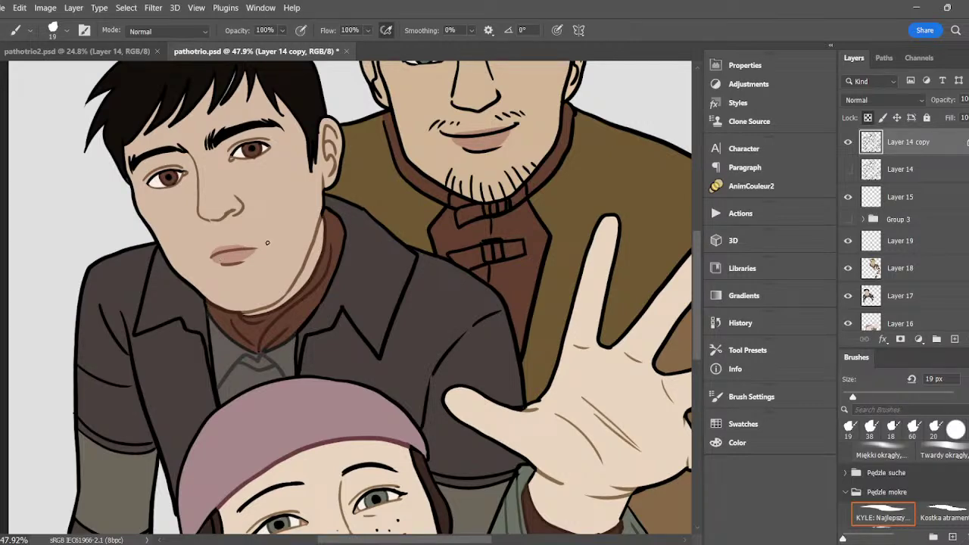
- Sample the smiling character's brown nose line and recolour the remaining black freckles on the nose and cheek
key("ctrl+0")
scroll(377, 435, "up", 5)
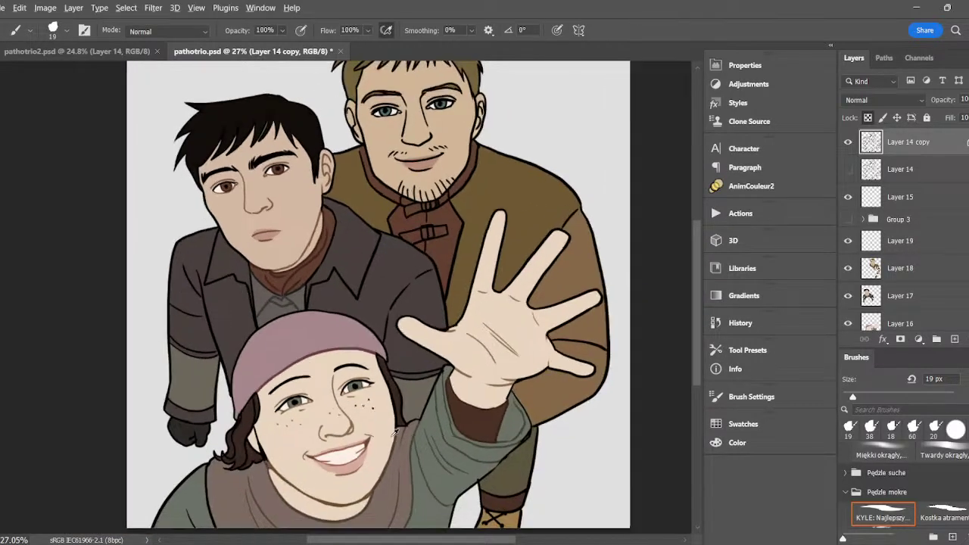
key("i")
left_click(315, 420)
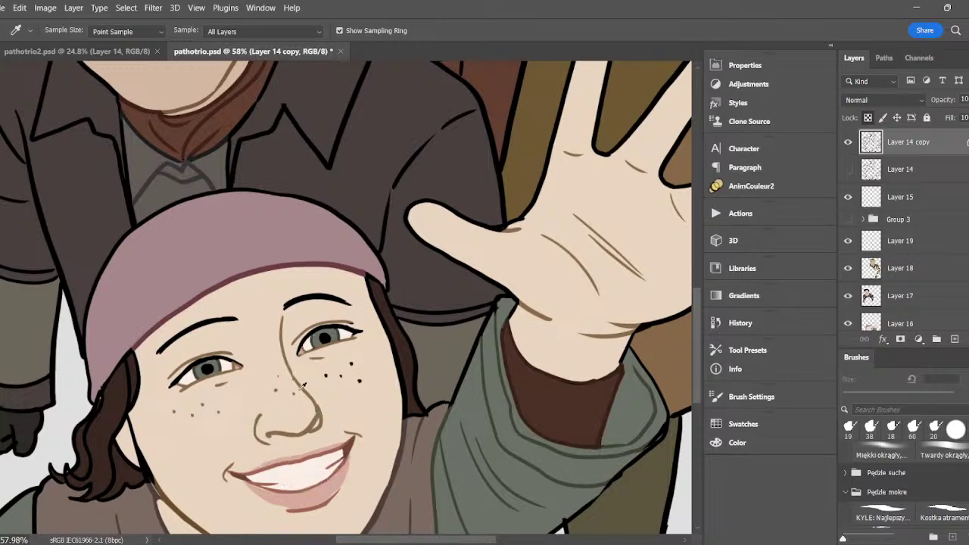
key("b")
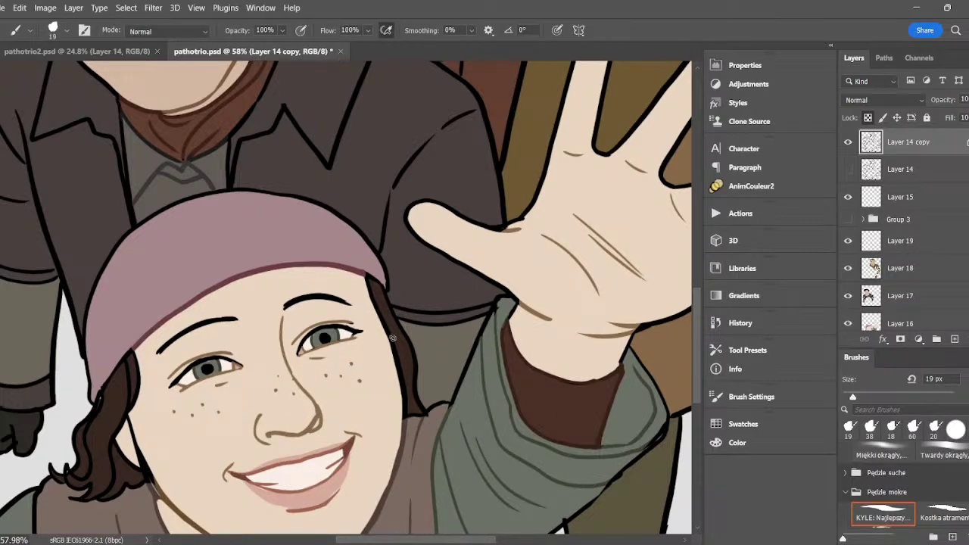
- Sample the blond man's skin colour, choose the darker brown #866846 and recolour his nose lines
key("ctrl+0")
scroll(507, 219, "up", 3)
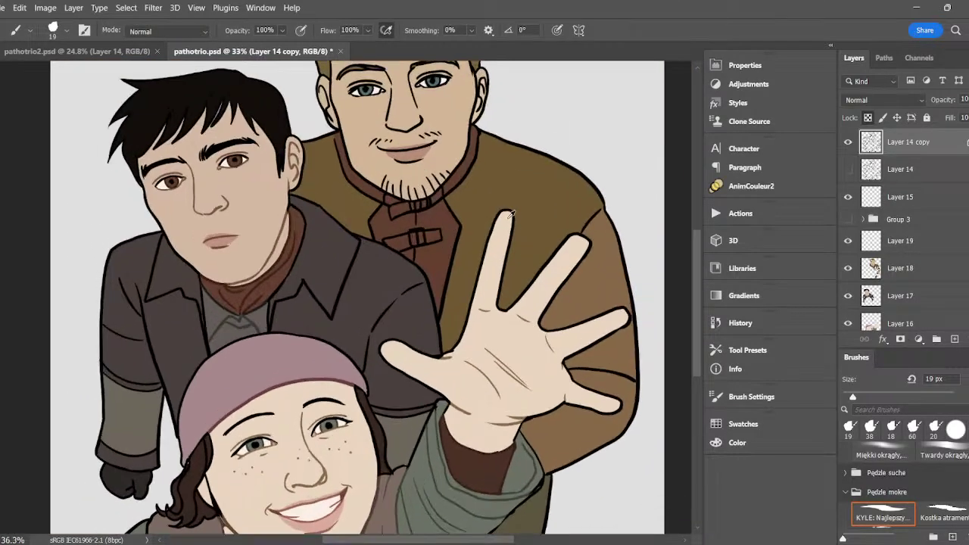
scroll(507, 219, "up", 2)
scroll(507, 216, "down", 3)
scroll(493, 205, "up", 3)
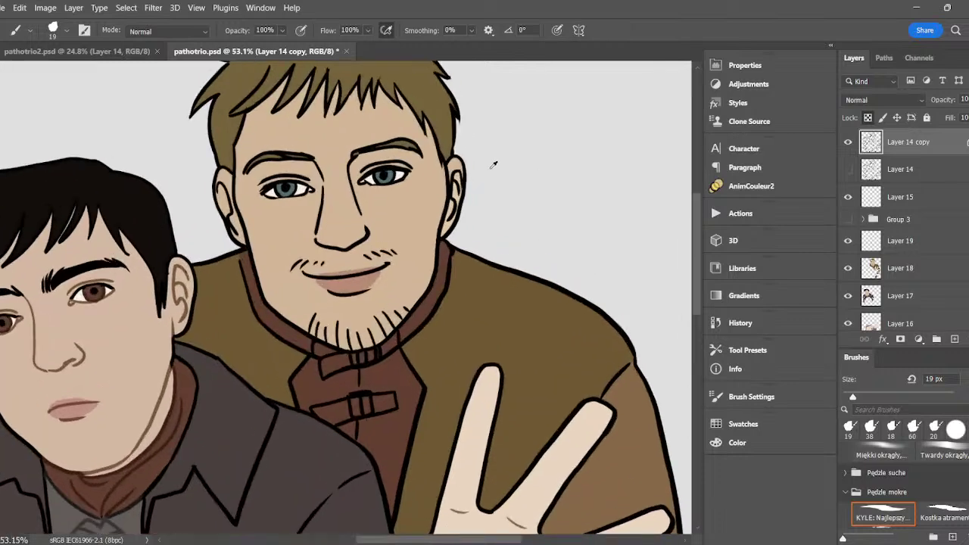
left_click(407, 243, "alt")
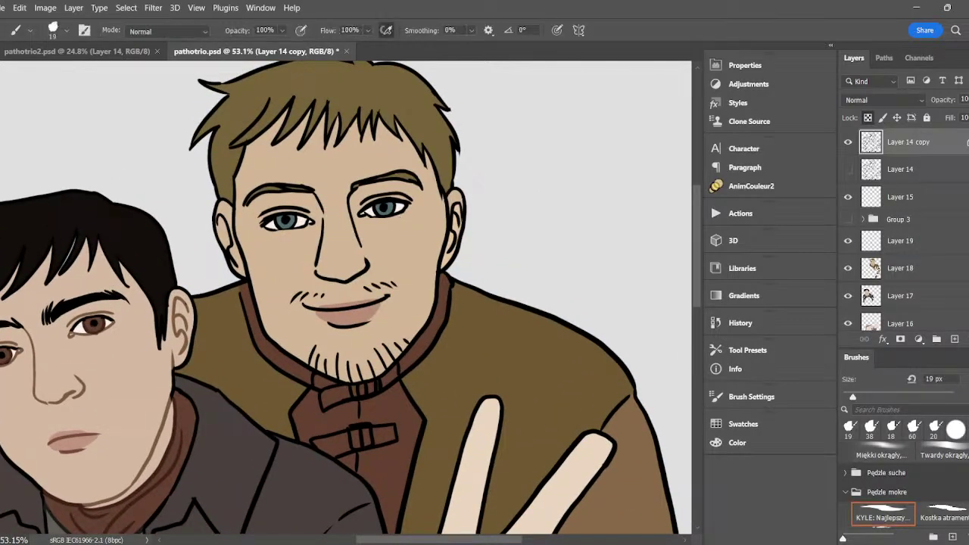
left_click(1, 447)
left_click(620, 220)
left_click(628, 240)
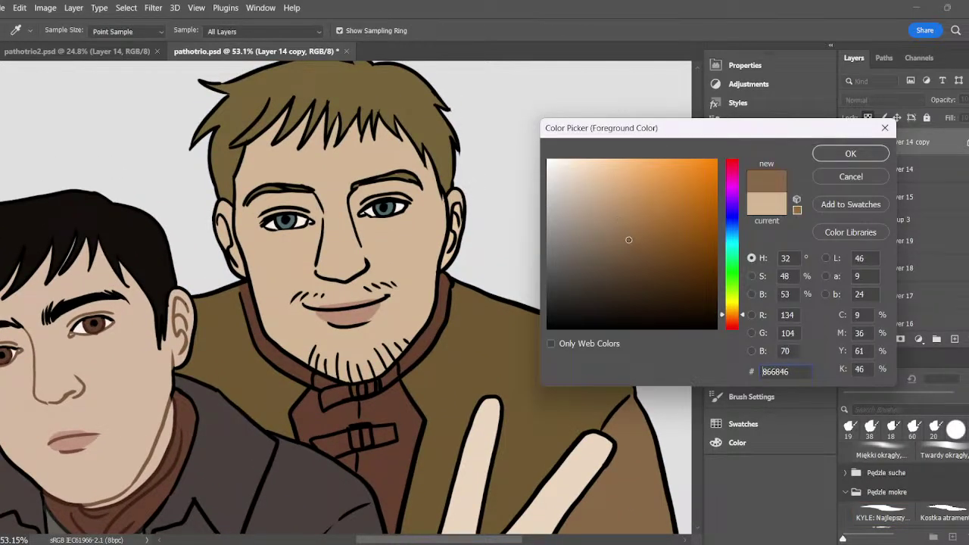
left_click(851, 153)
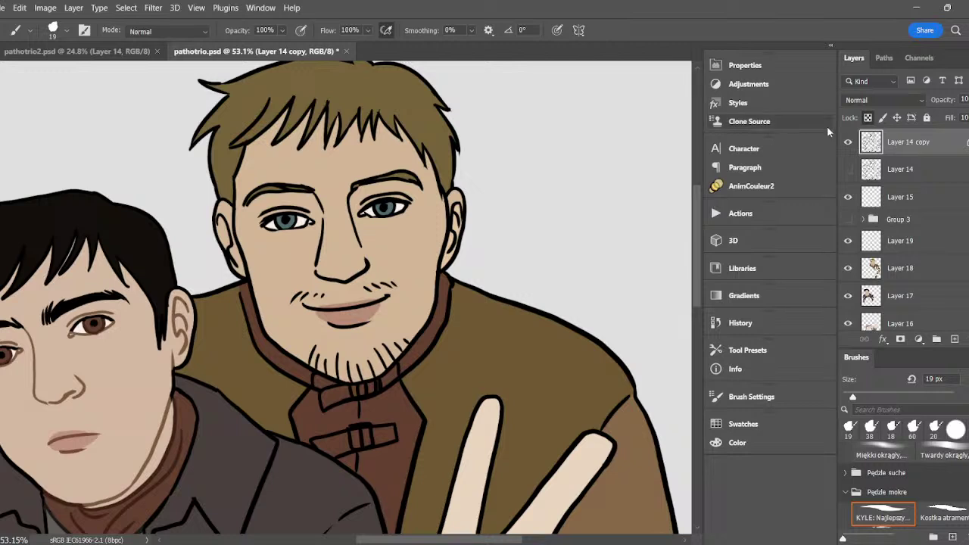
mouse_move(362, 251)
left_mouse_down()
mouse_move(349, 195)
mouse_move(319, 255)
left_mouse_up()
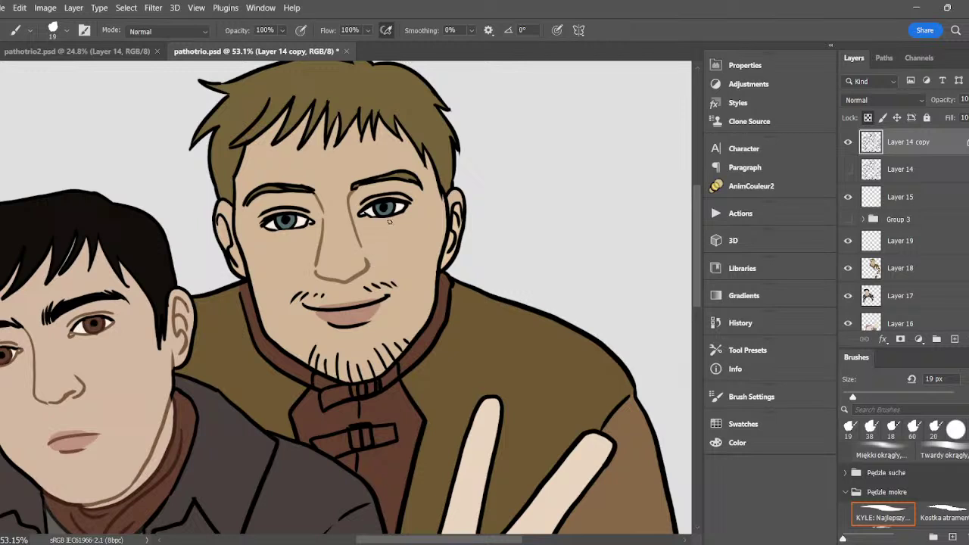
- Recolour the blond man's black moustache and chin stubble lines with sampled brown tones
left_click(414, 100, "alt")
left_click_drag(298, 294, 292, 302)
mouse_move(307, 292)
left_mouse_down()
mouse_move(302, 298)
mouse_move(314, 296)
left_mouse_up()
left_click_drag(323, 293, 320, 297)
mouse_move(393, 282)
left_mouse_down()
mouse_move(370, 289)
mouse_move(383, 286)
left_mouse_up()
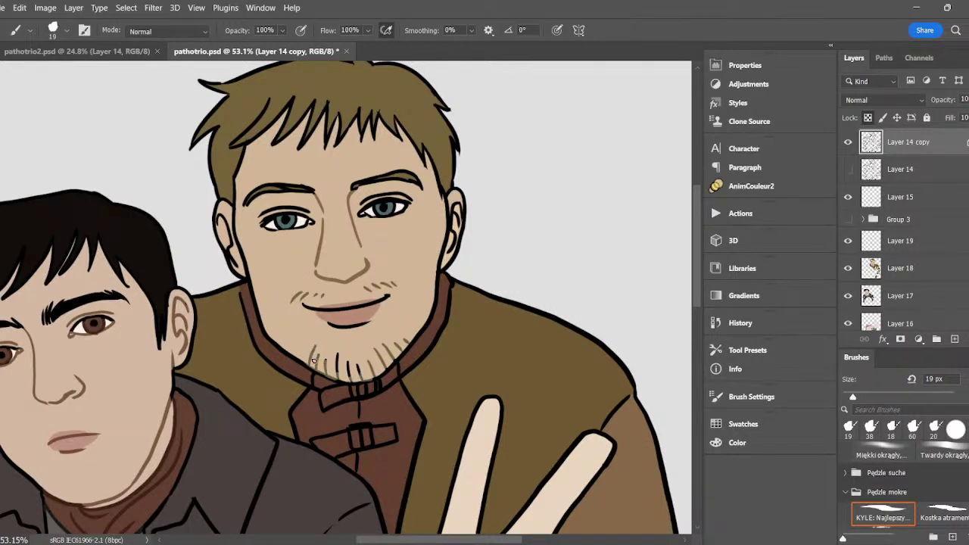
key("i")
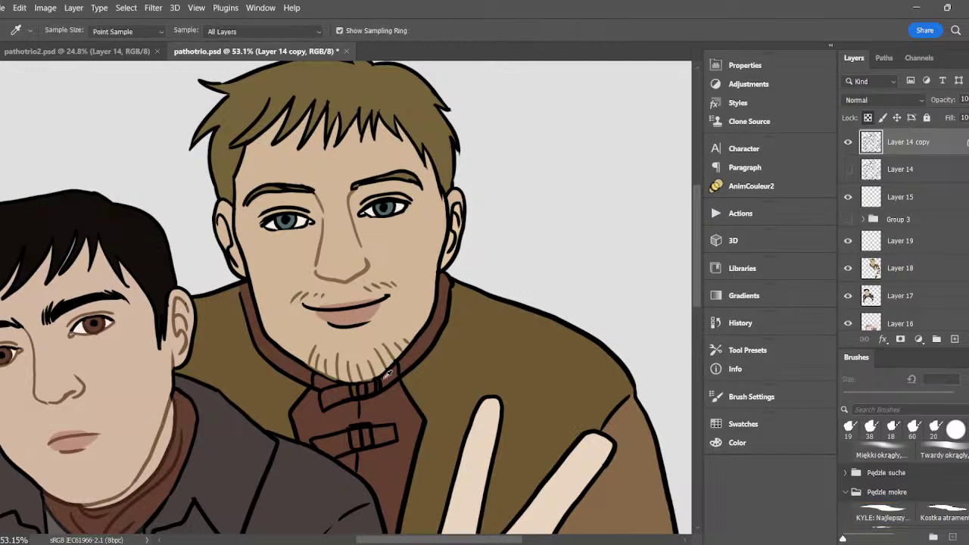
left_click(379, 371)
key("b")
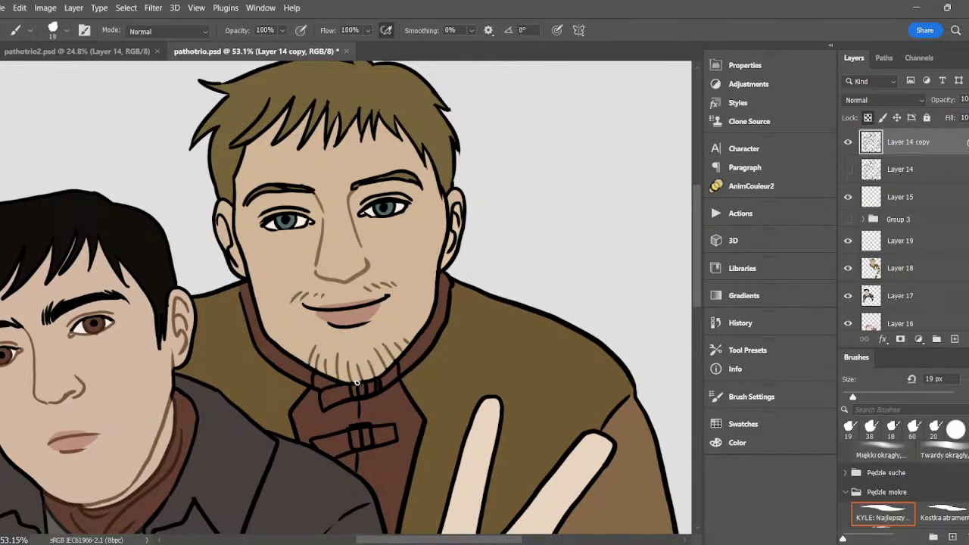
- Sample the blond man's lip colour, choose darker reddish browns including #8a5a41 and recolour the mouth and lower-lip lines
key("i")
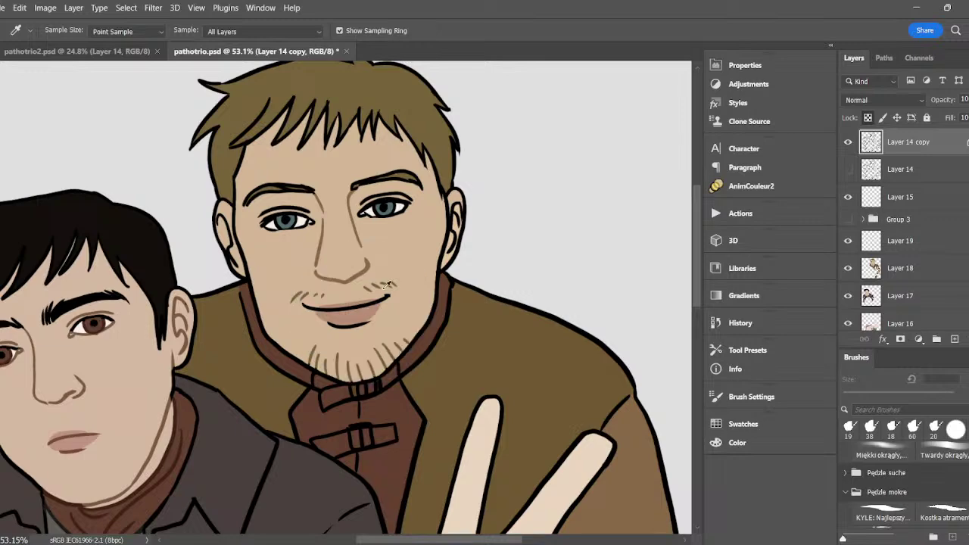
key("b")
left_click(2, 482)
left_click(638, 238)
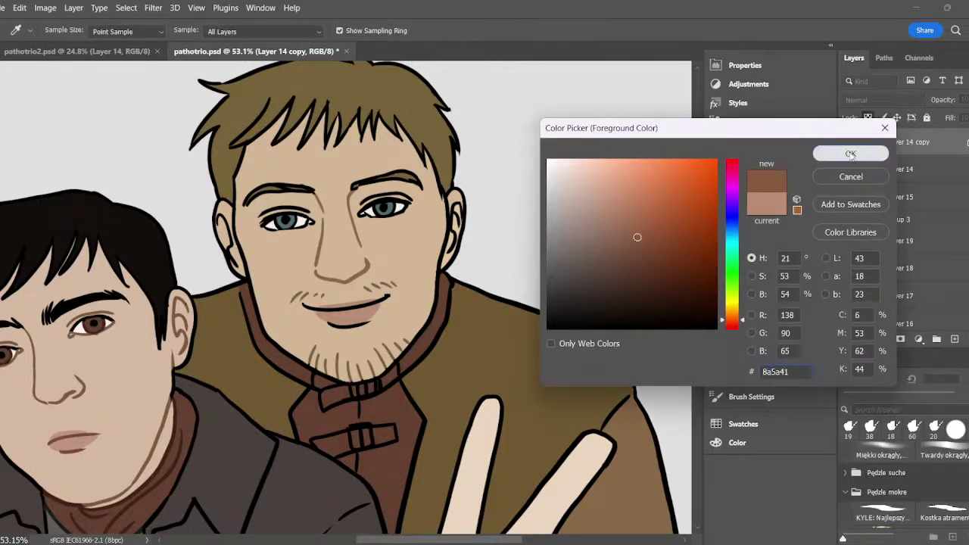
left_click(851, 153)
left_click_drag(363, 306, 384, 298)
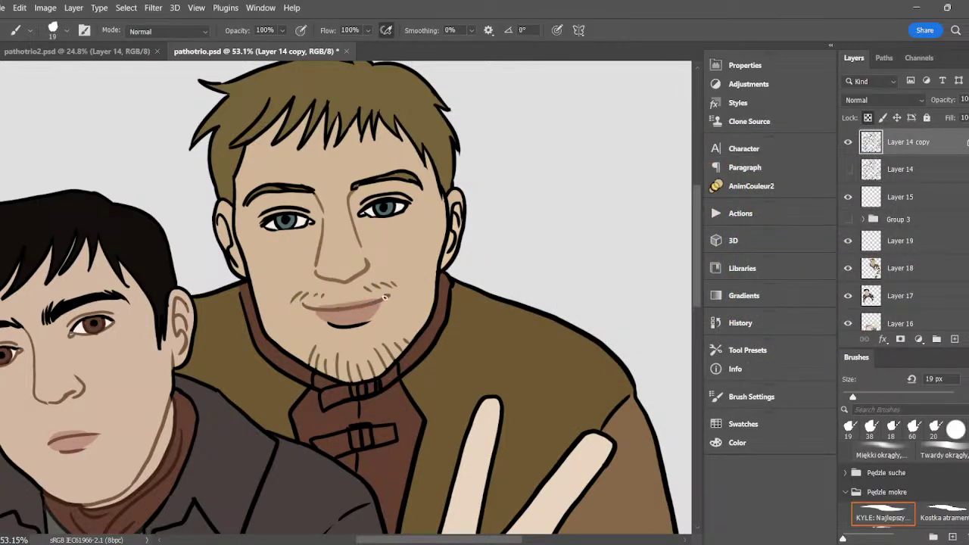
left_click_drag(333, 325, 352, 328)
key("n")
left_click(653, 259)
left_click(839, 155)
left_click_drag(312, 311, 382, 300)
left_click_drag(335, 327, 381, 318)
- Sample colours from the blond man's face, choose a darker brown and recolour the upper eyelid crease lines of both eyes
left_click(369, 265, "alt")
left_click(2, 424)
left_click(632, 254)
left_click(833, 159)
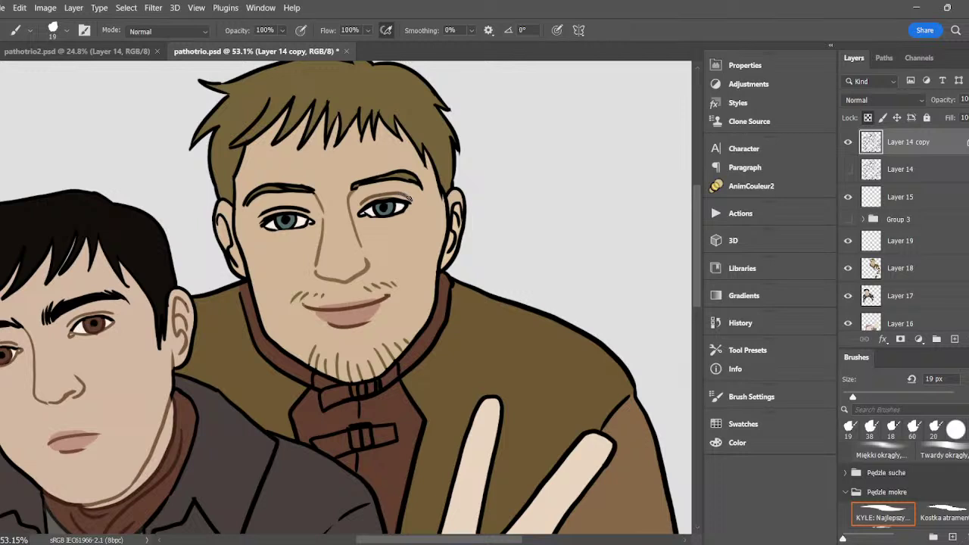
left_click(395, 195, "alt")
key("alt")
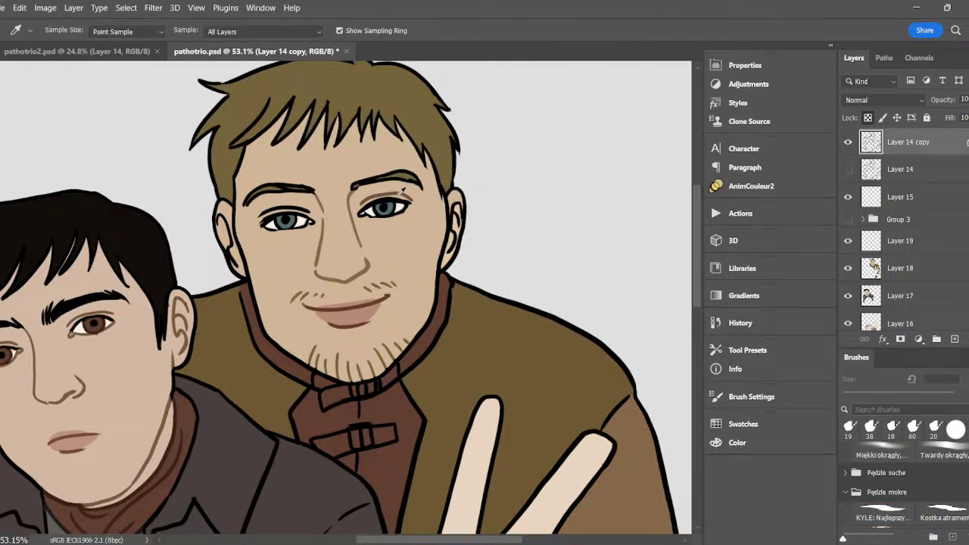
left_click(402, 186, "alt")
left_click_drag(289, 208, 260, 214)
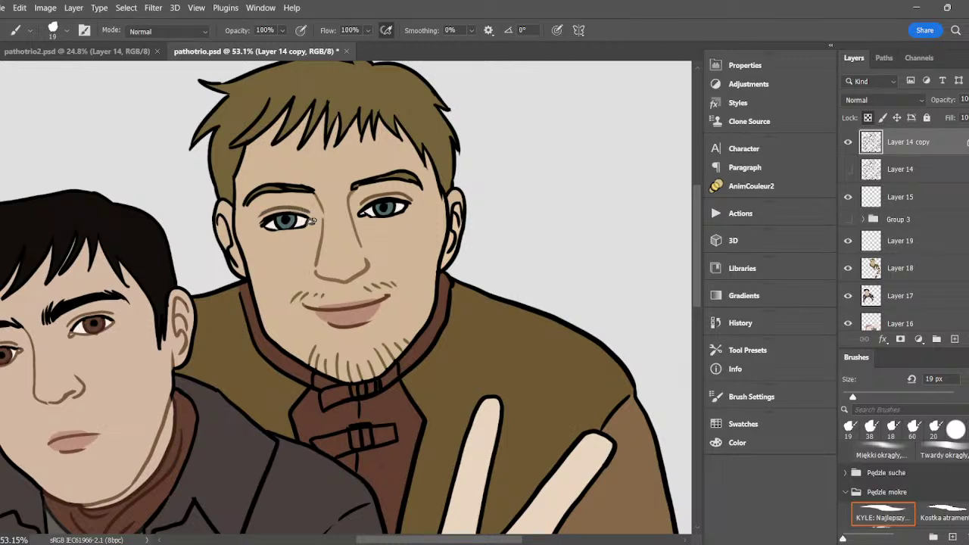
- Sample the blond man's skin, choose a darker tan near #c09d75 with a redder hue and make Layer 18 active
left_click(362, 215, "alt")
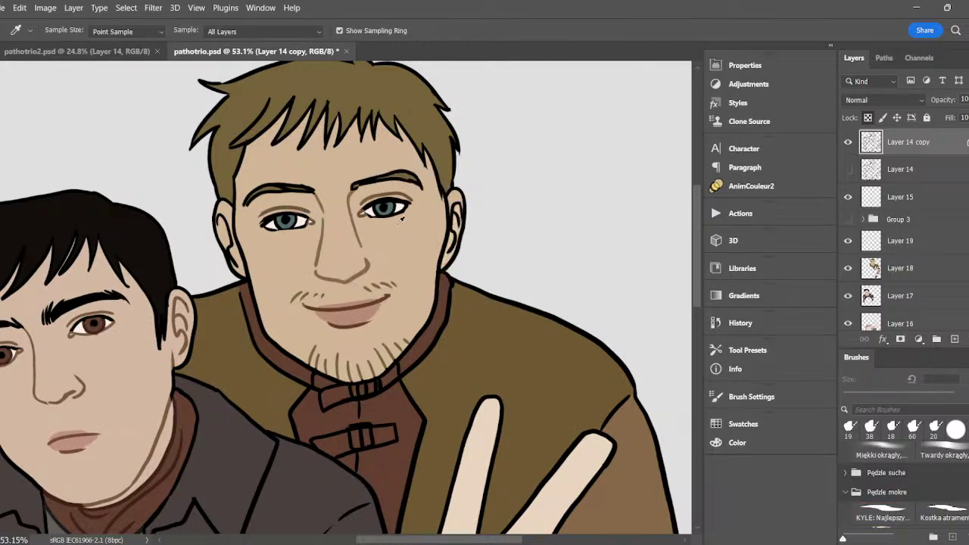
left_click(1, 428)
left_click(614, 201)
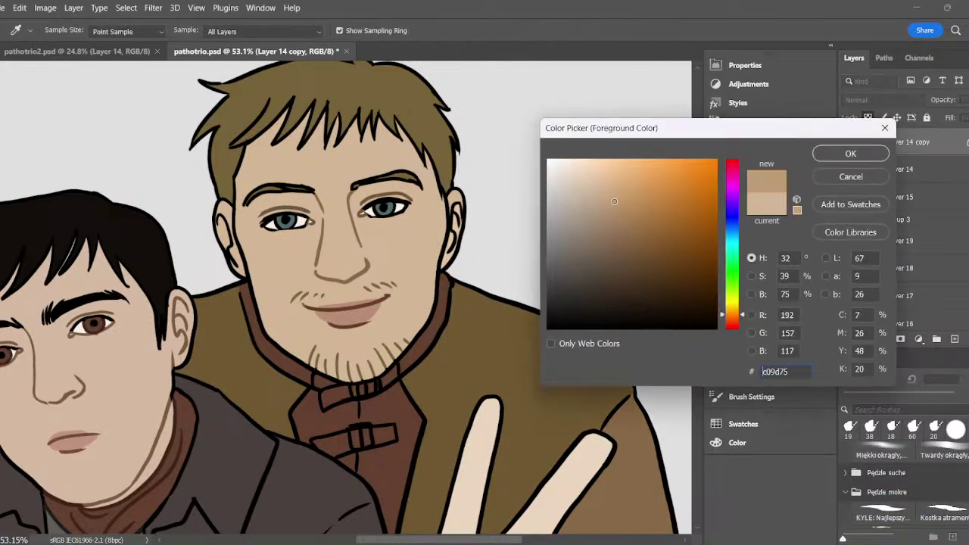
left_click(736, 324)
left_click(850, 154)
left_click(883, 273)
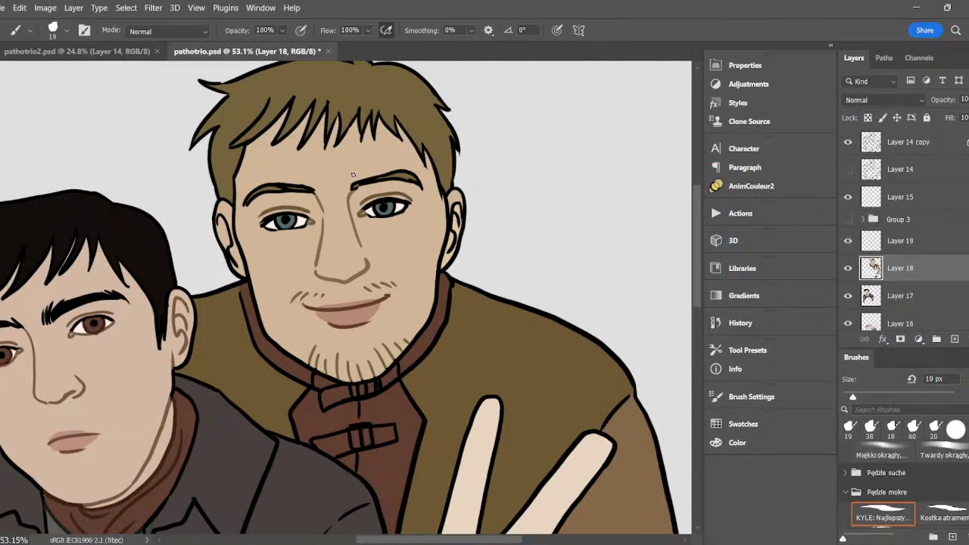
- Sample the brown #866846 from the blond man's nose line and recolour the lower eyelid lines on Layer 14 copy
key("alt")
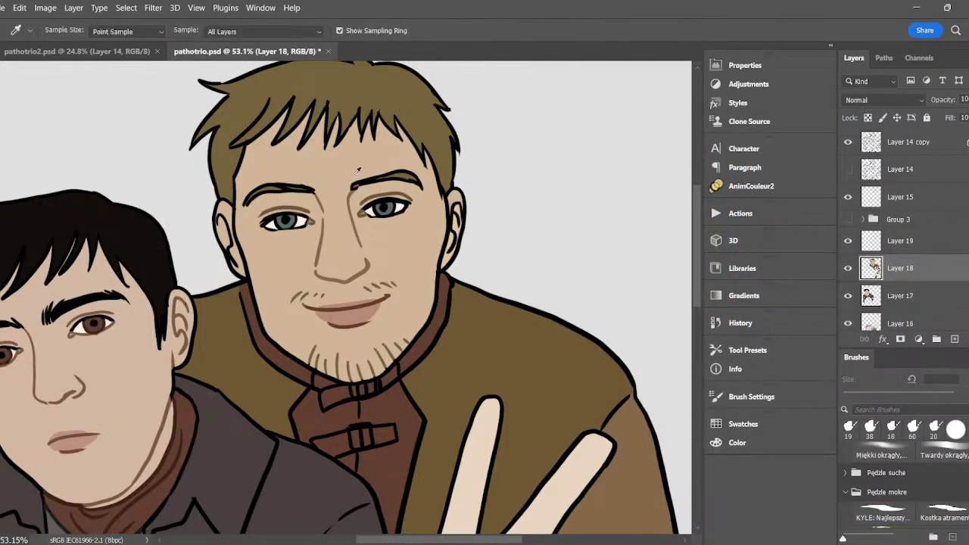
left_click(354, 276, "alt")
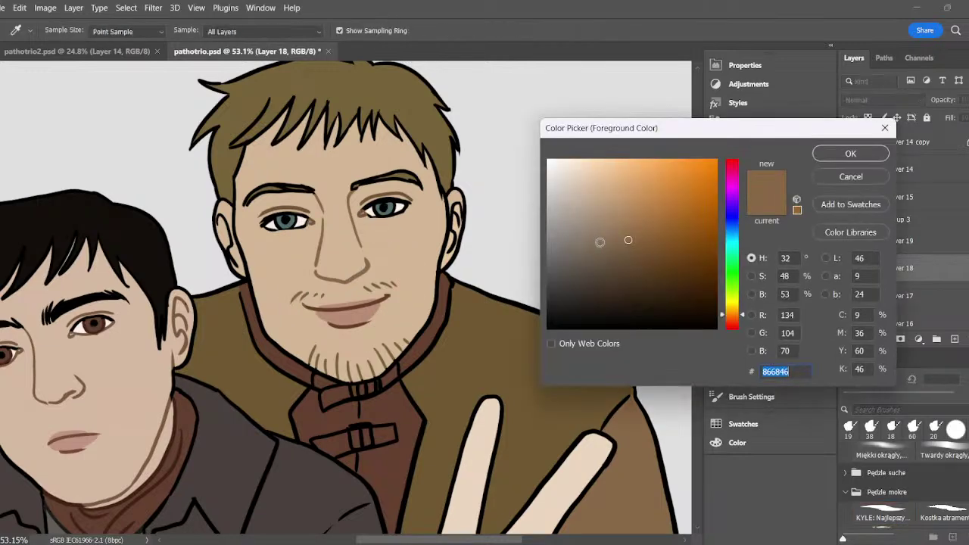
left_click(850, 154)
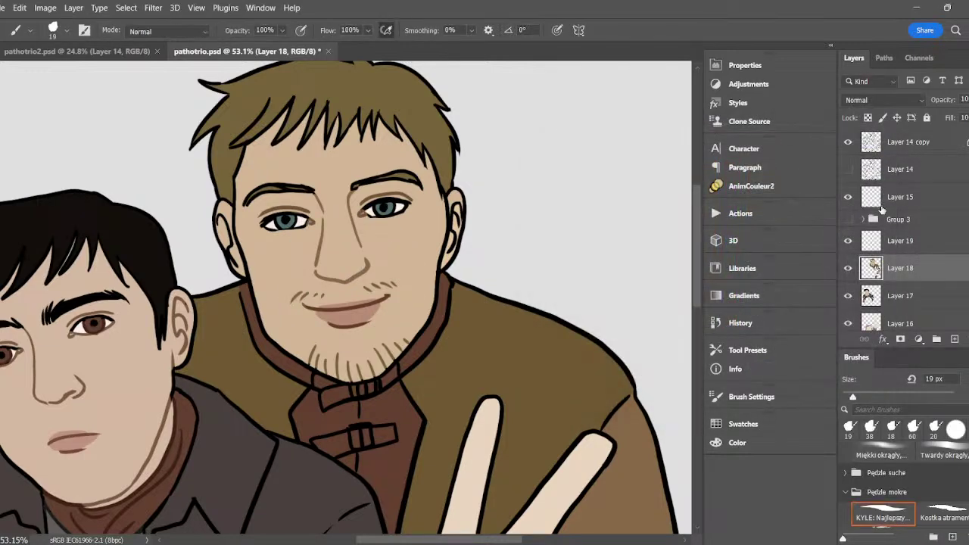
left_click(893, 145)
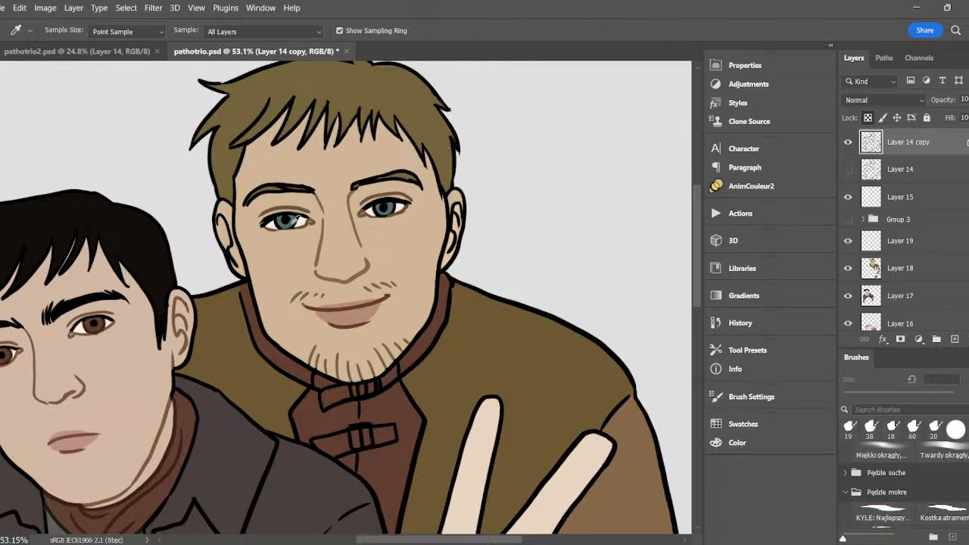
- Sample the blond man's teal iris colour #4d6a6d, choose a darker teal and recolour the iris outlines
left_click(293, 223, "alt")
left_click(4, 469)
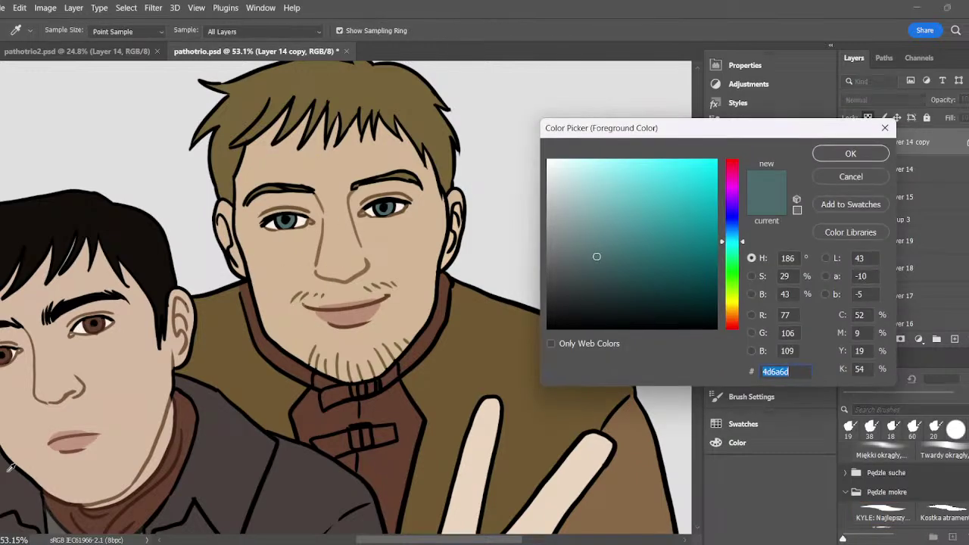
left_click(604, 275)
left_click(842, 155)
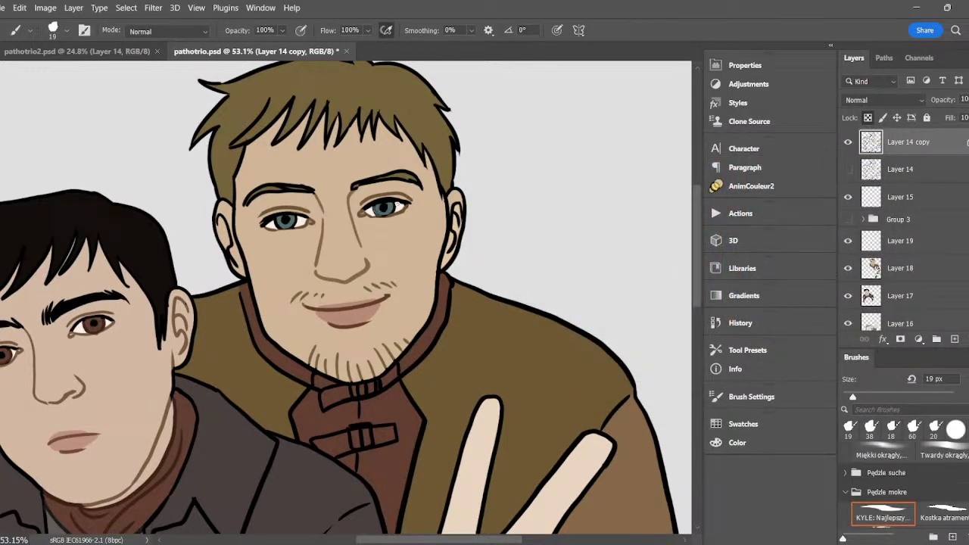
left_click_drag(377, 214, 388, 213)
- Sample the blond man's brown nose line and recolour the inner ear lines and the face contours beside both ears
key("i")
left_click(371, 262)
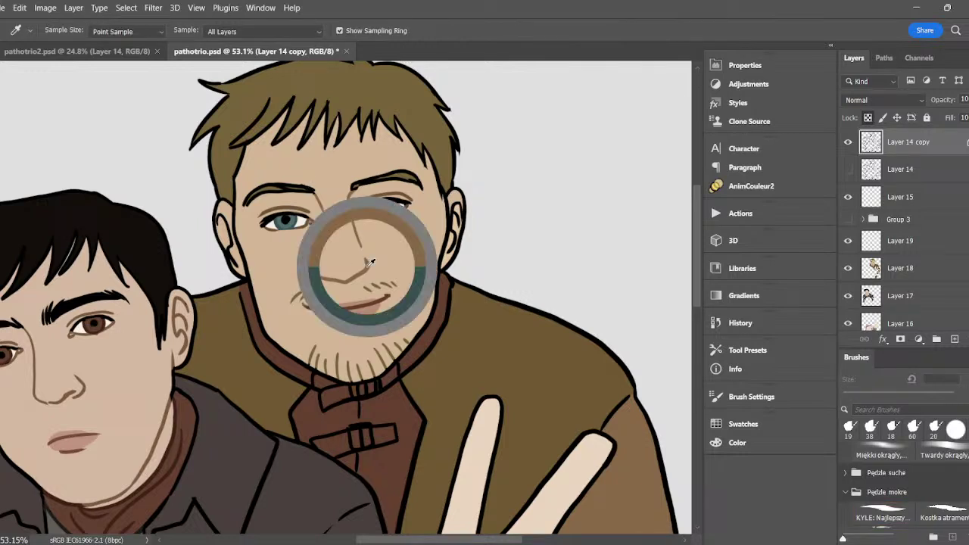
key("b")
mouse_move(243, 274)
left_mouse_down()
mouse_move(220, 221)
mouse_move(238, 244)
mouse_move(233, 233)
left_mouse_up()
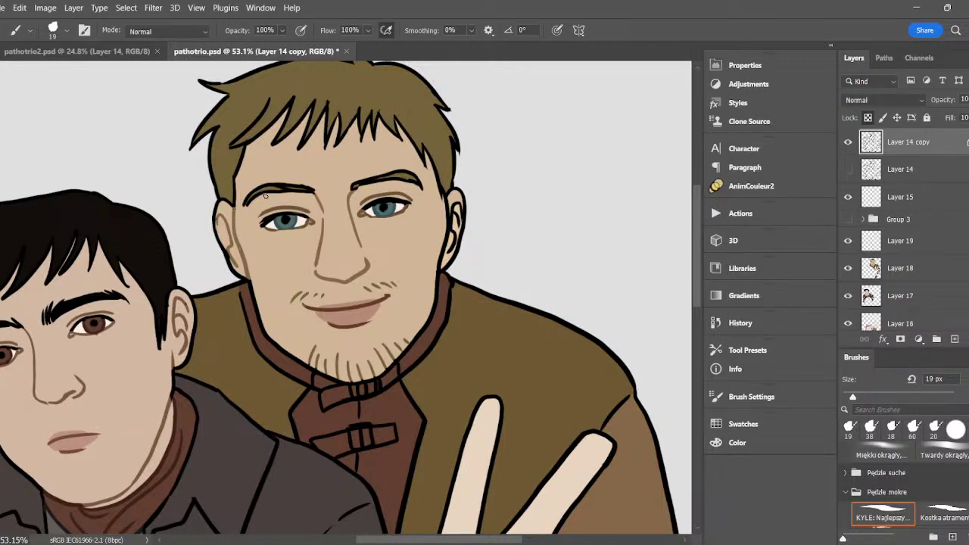
left_click_drag(449, 221, 448, 203)
mouse_move(448, 207)
left_mouse_down()
mouse_move(447, 237)
mouse_move(458, 221)
mouse_move(439, 265)
mouse_move(453, 240)
left_mouse_up()
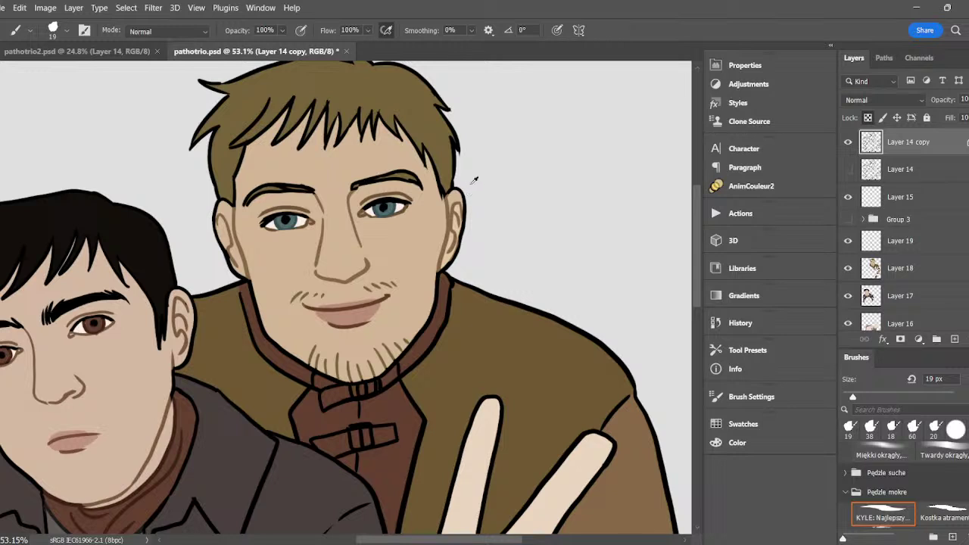
- Sample the blond man's hair colour, choose a dark olive brown close to #483b20 and recolour the outlines of both eyebrows
left_click(455, 258, "alt")
left_click(435, 151, "alt")
left_click(643, 281)
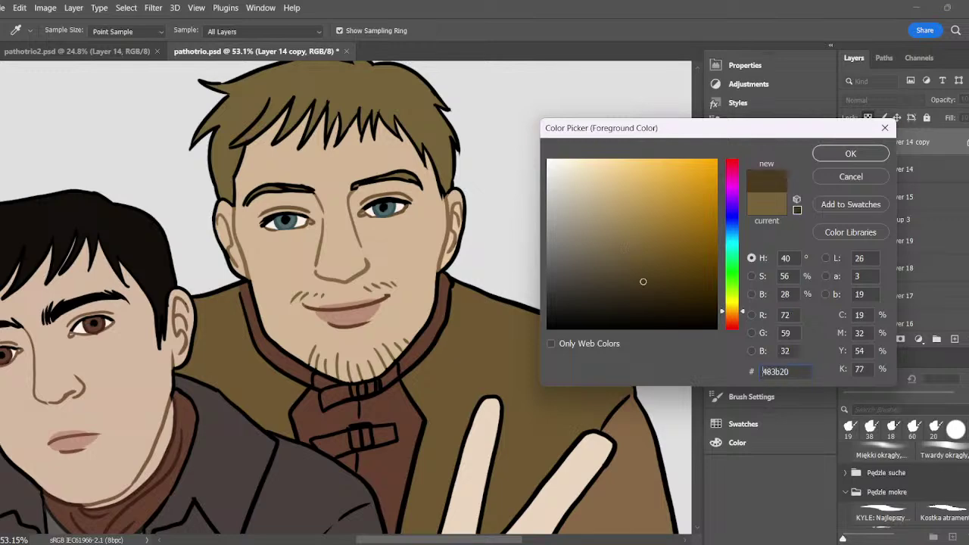
left_click(653, 283)
left_click(849, 153)
left_click(850, 154)
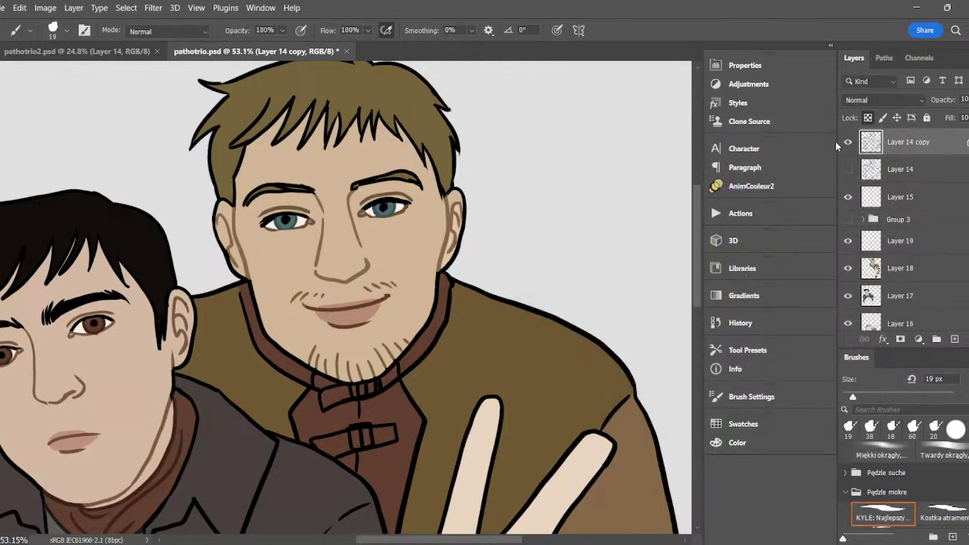
mouse_move(350, 187)
left_mouse_down()
mouse_move(414, 170)
mouse_move(423, 190)
left_mouse_up()
mouse_move(313, 190)
left_mouse_down()
mouse_move(278, 187)
mouse_move(244, 200)
left_mouse_up()
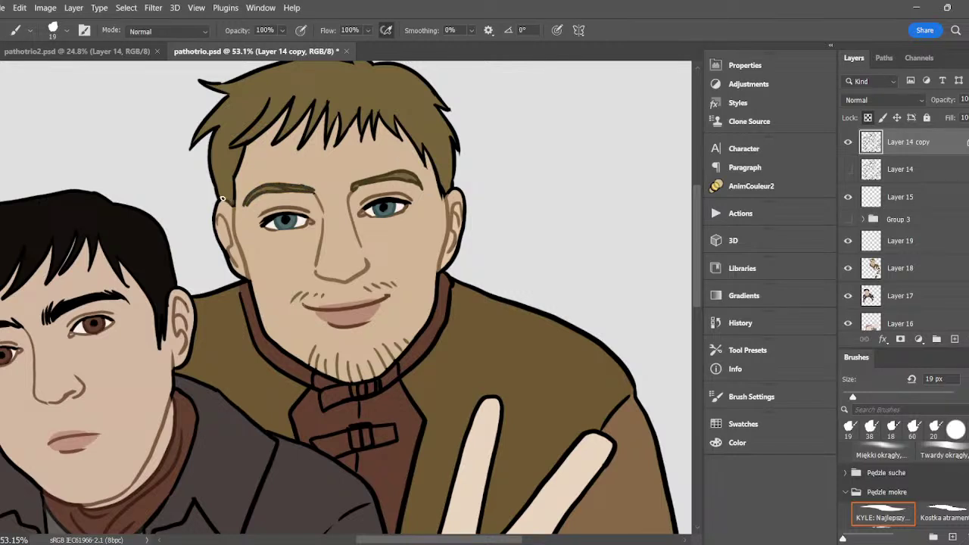
- Recolour the blond man's fringe strands and the hairline along both temples with the dark olive brown
mouse_move(231, 206)
left_mouse_down()
mouse_move(240, 158)
mouse_move(232, 175)
mouse_move(254, 136)
mouse_move(232, 153)
mouse_move(267, 108)
mouse_move(238, 142)
mouse_move(290, 106)
mouse_move(260, 139)
mouse_move(306, 147)
left_mouse_up()
left_click_drag(327, 104, 325, 149)
left_click_drag(340, 113, 340, 144)
mouse_move(375, 111)
left_mouse_down()
mouse_move(363, 141)
mouse_move(390, 119)
mouse_move(389, 135)
mouse_move(401, 115)
mouse_move(394, 108)
mouse_move(442, 194)
left_mouse_up()
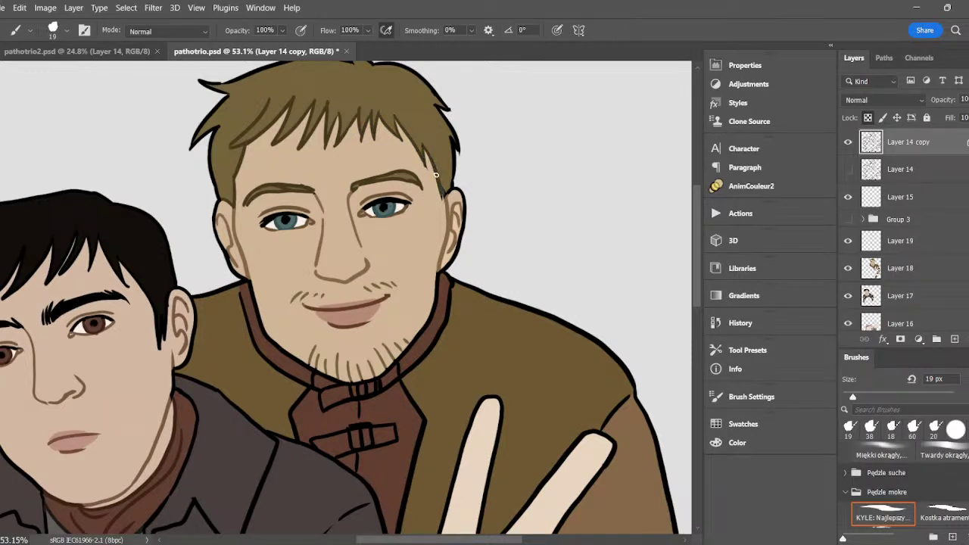
- Sample the red-brown of the blond man's shirt, choose the darker brown #371e13 and recolour the collar outline on one side of his neck
left_click(416, 344, "alt")
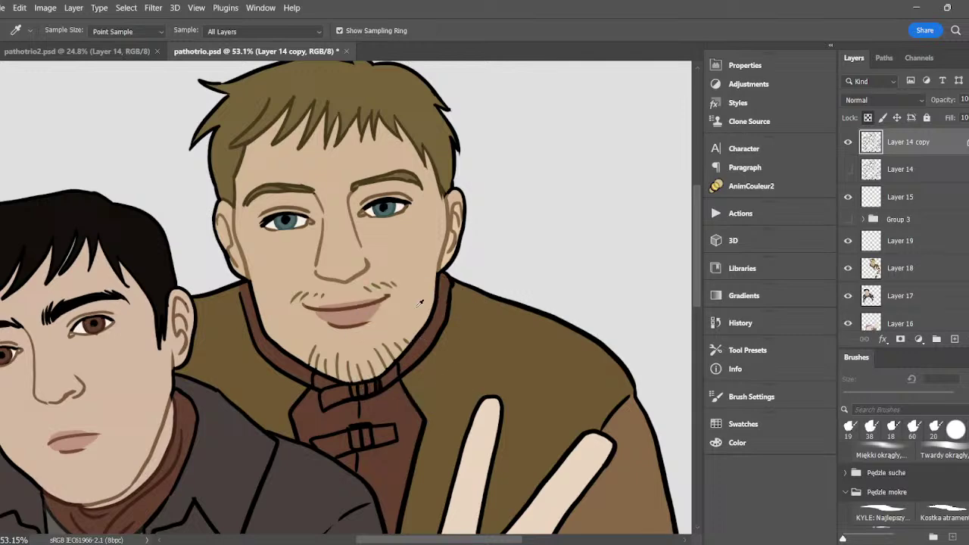
left_click(0, 485)
left_click(645, 276)
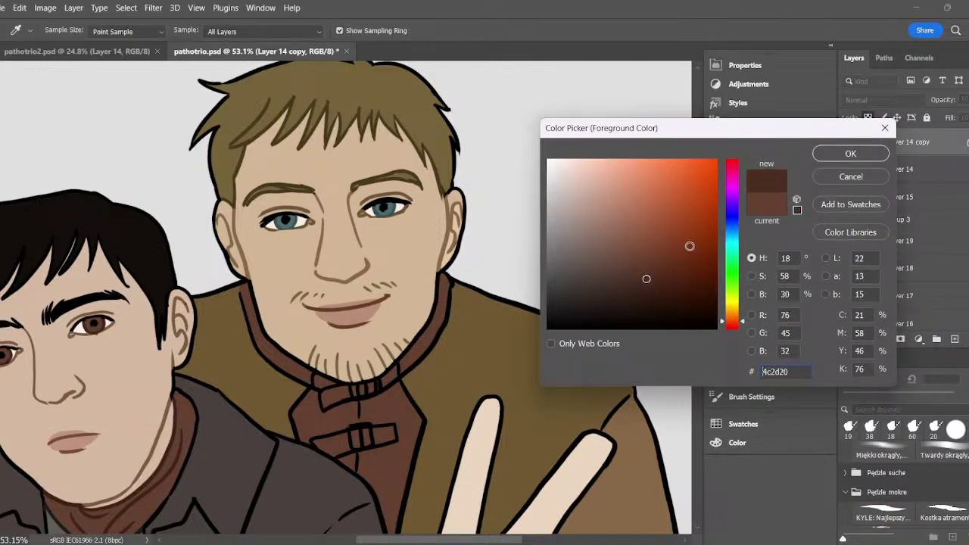
left_click(849, 153)
left_click(1, 485)
left_click(659, 290)
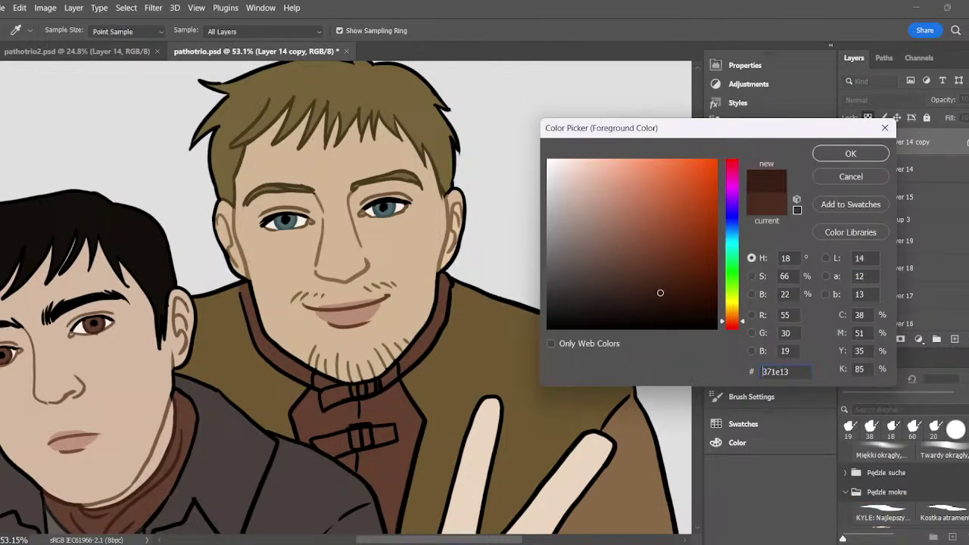
left_click(824, 154)
left_click_drag(403, 362, 433, 318)
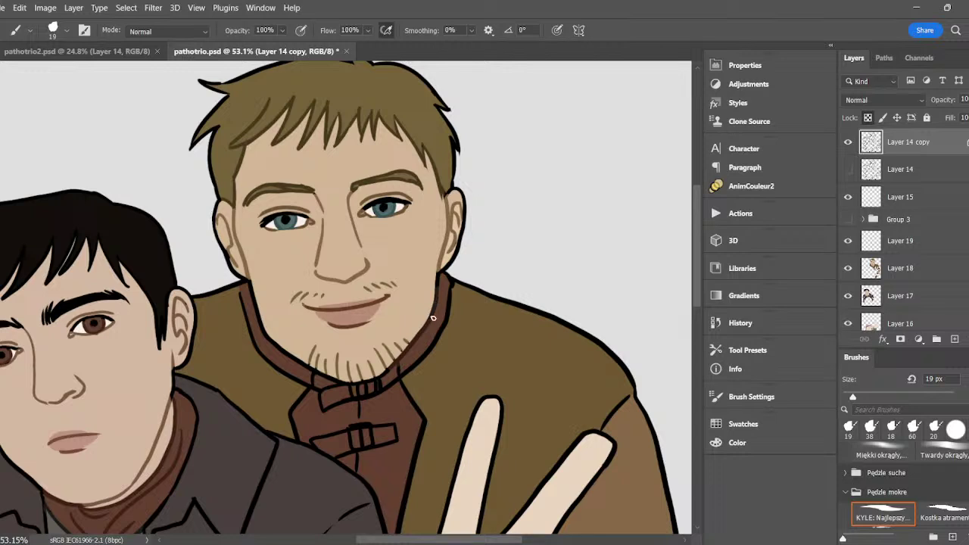
mouse_move(439, 280)
left_mouse_down()
mouse_move(448, 296)
mouse_move(440, 337)
mouse_move(376, 389)
left_mouse_up()
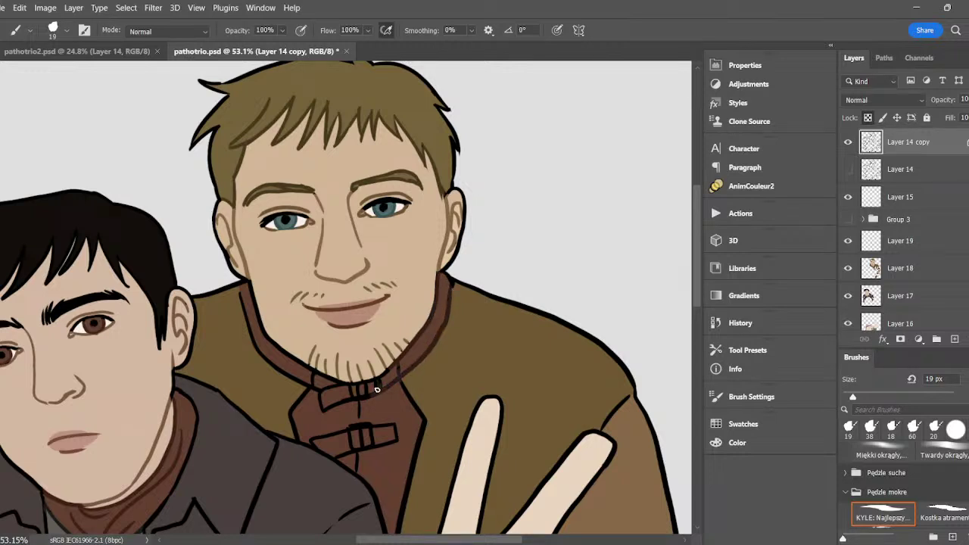
- Set the brush to 52 px and recolour the remaining collar lines, both clasps and the shirt-front edges with the dark red-brown
left_click(867, 399)
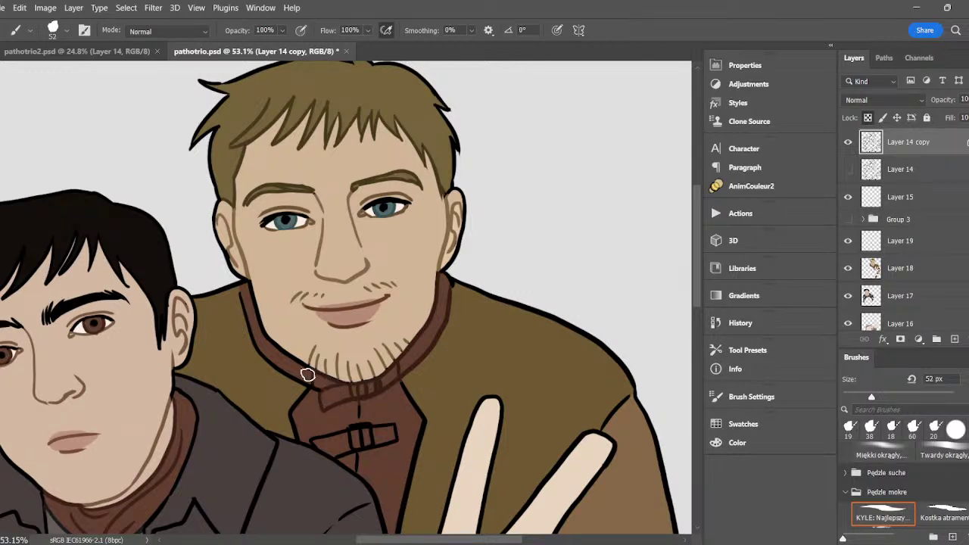
mouse_move(307, 375)
left_mouse_down()
mouse_move(249, 300)
mouse_move(257, 341)
mouse_move(309, 383)
left_mouse_up()
left_click_drag(300, 420, 293, 405)
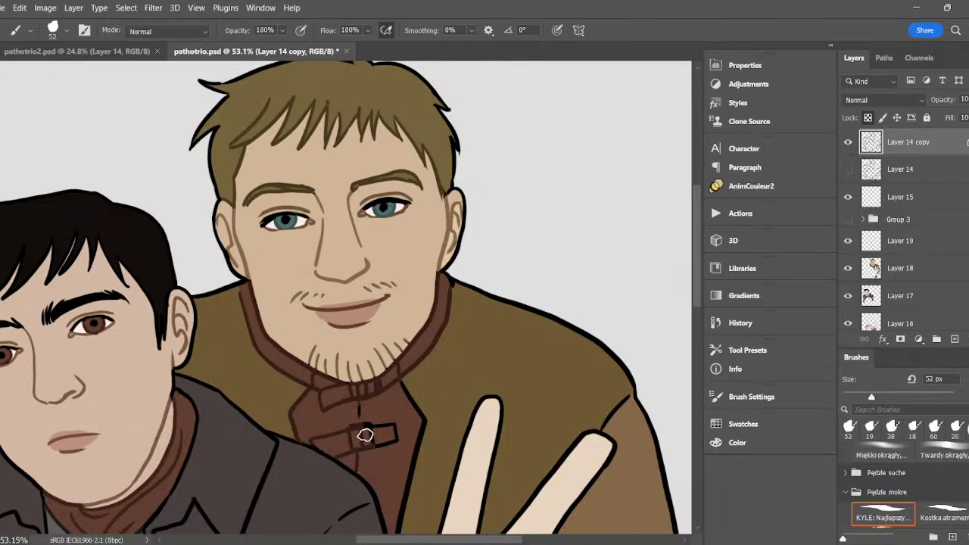
mouse_move(365, 435)
left_mouse_down()
mouse_move(370, 409)
mouse_move(399, 401)
mouse_move(413, 380)
mouse_move(415, 444)
left_mouse_up()
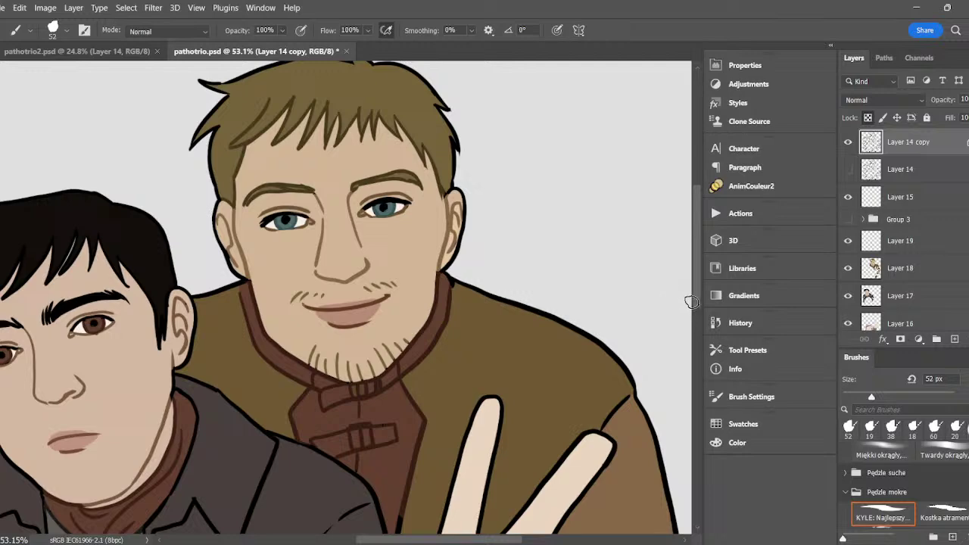
- Sample the olive brown of the blond man's coat, choose the darker shade #45361d and set the brush to 24 px
scroll(698, 296, "down", 3)
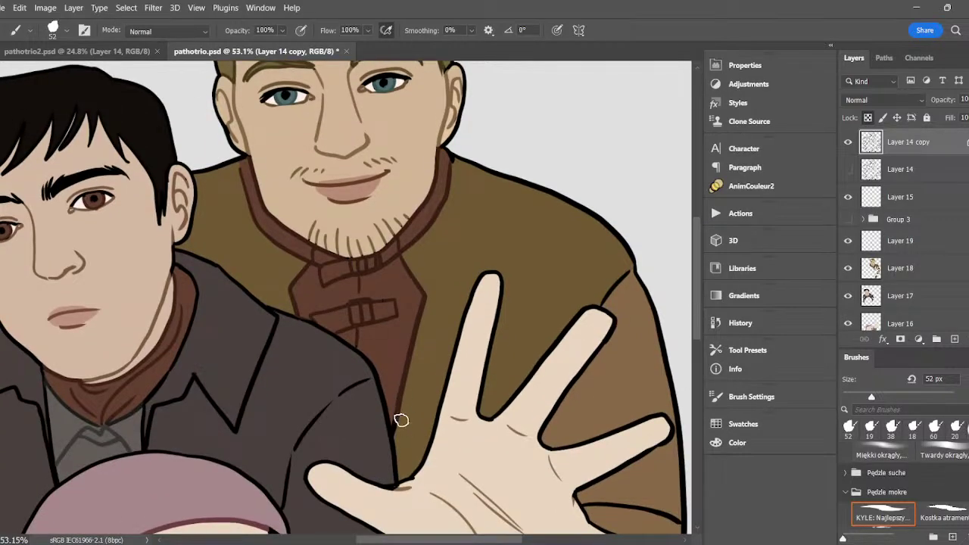
left_click(559, 262, "alt")
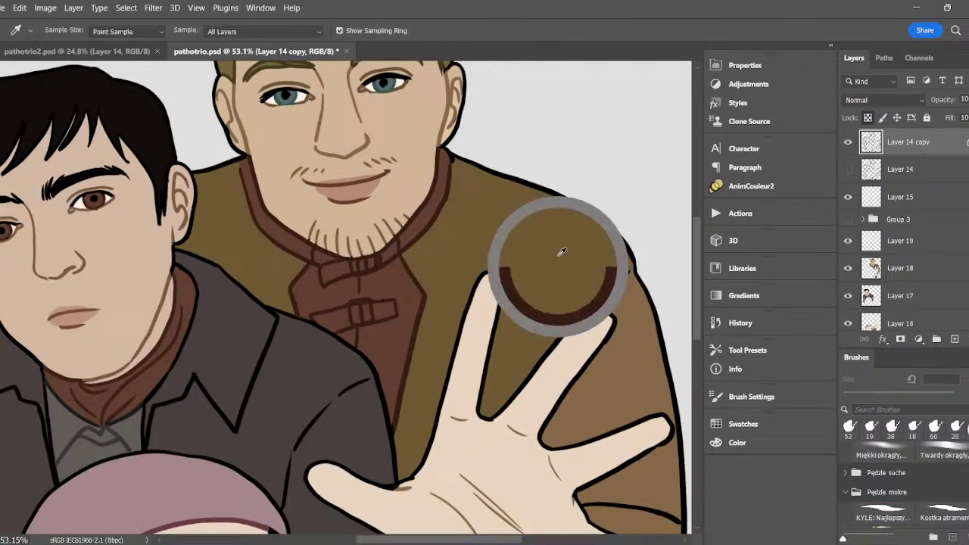
key("n")
left_click(645, 282)
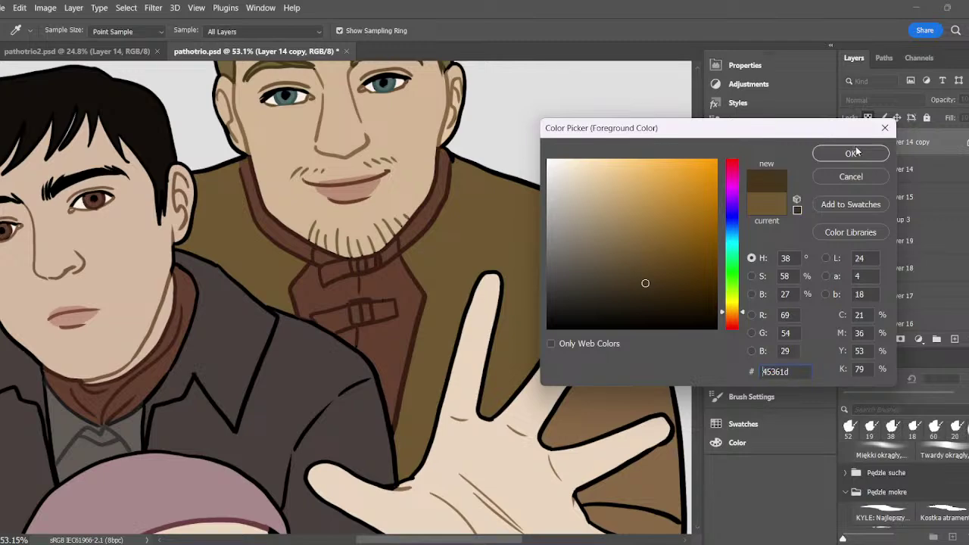
left_click(854, 153)
left_click(856, 396)
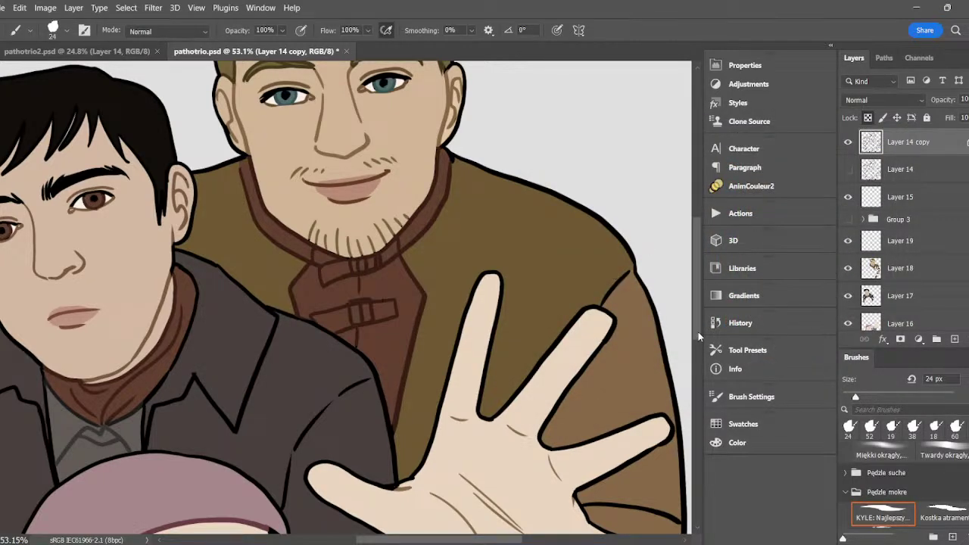
- Choose a darker brown for the blond man's sleeve lines and check the line art by toggling the visibility of Layer 14 copy
left_click_drag(698, 332, 697, 361)
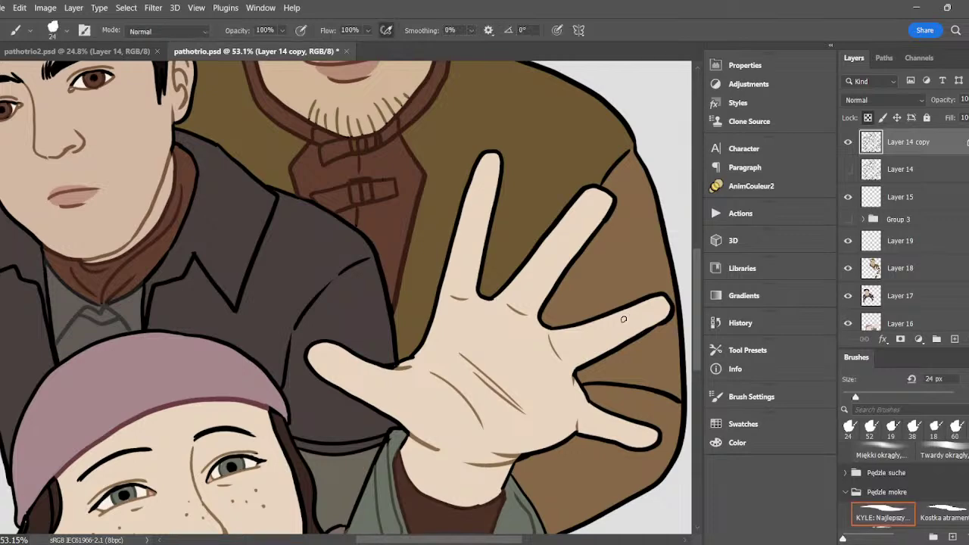
key("n")
left_click(641, 269)
left_click(855, 154)
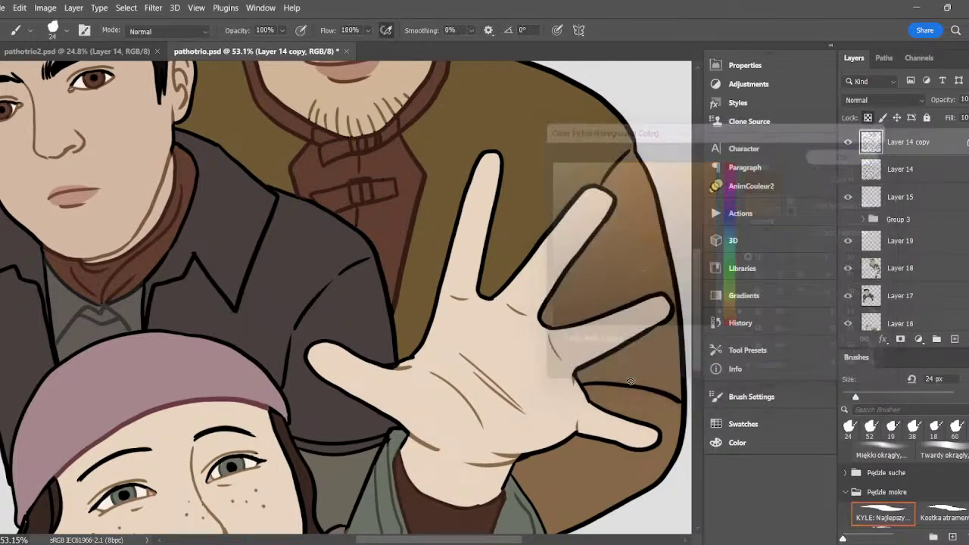
left_click(847, 143)
left_click(847, 142)
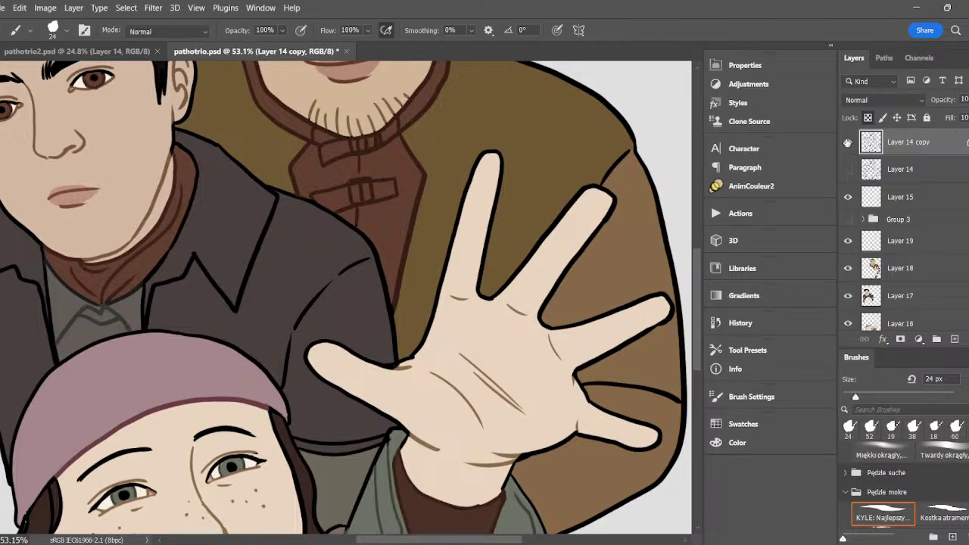
key("i")
left_click(650, 355)
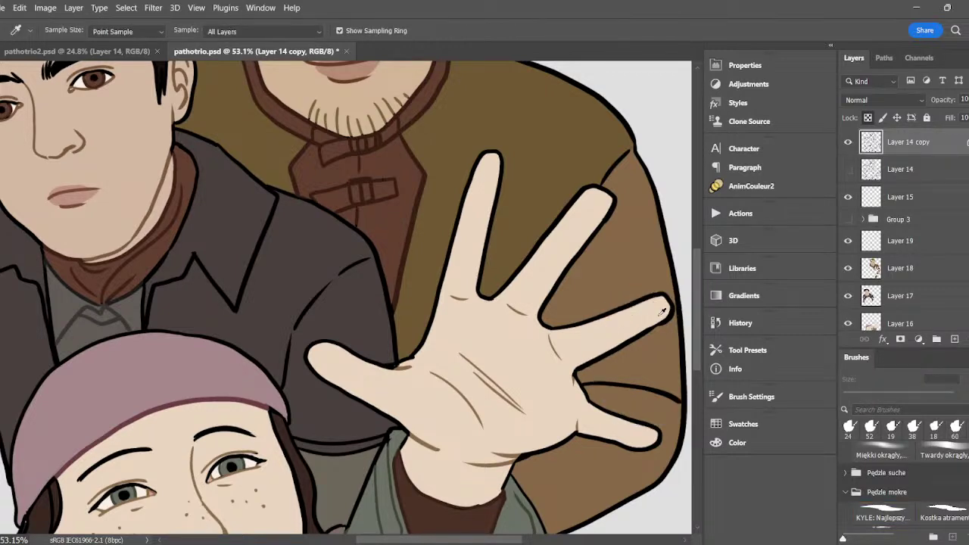
left_click(761, 427)
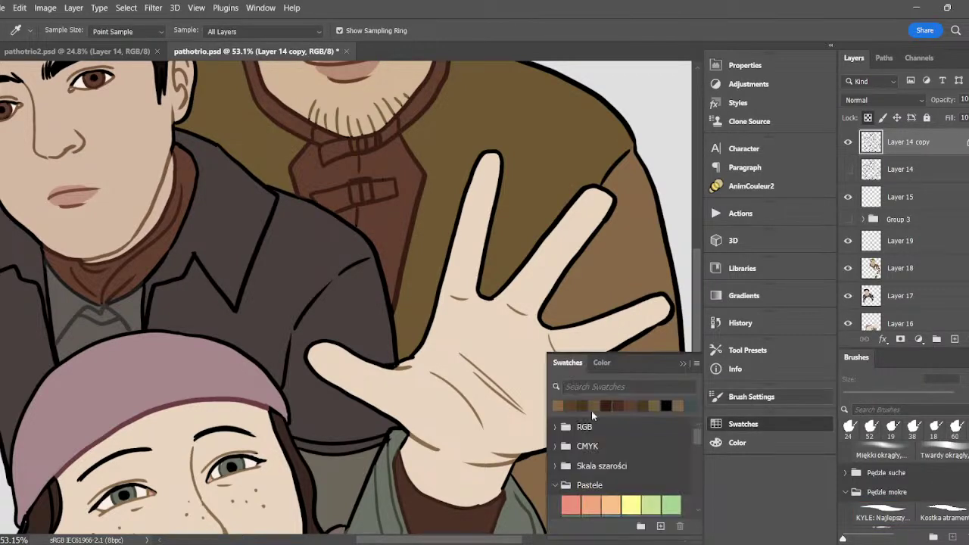
left_click(693, 352)
key("b")
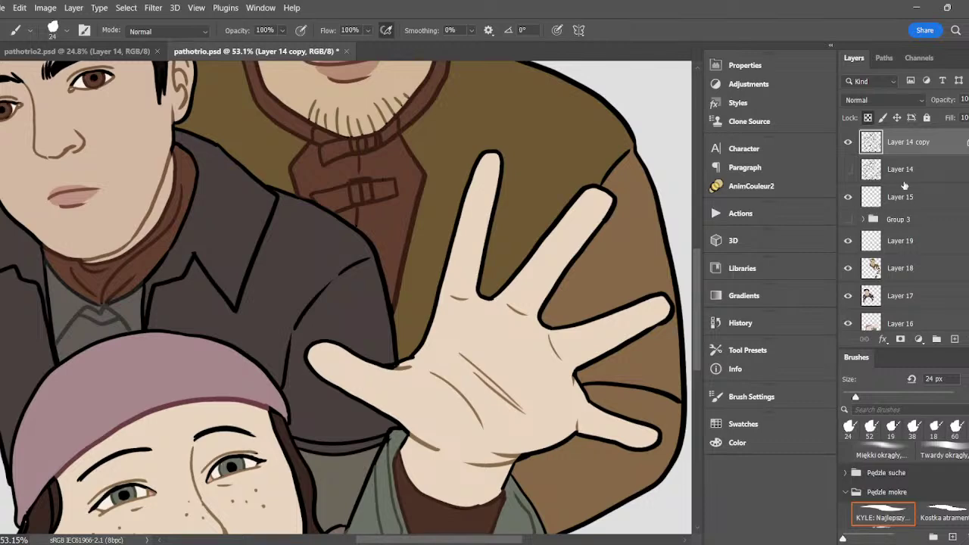
- Toggle the visibility of Layers 18, 17, 16, 14 and 15 to find which one holds the black sleeve lines
left_click(898, 269)
left_click(848, 269)
left_click(847, 270)
left_click(848, 296)
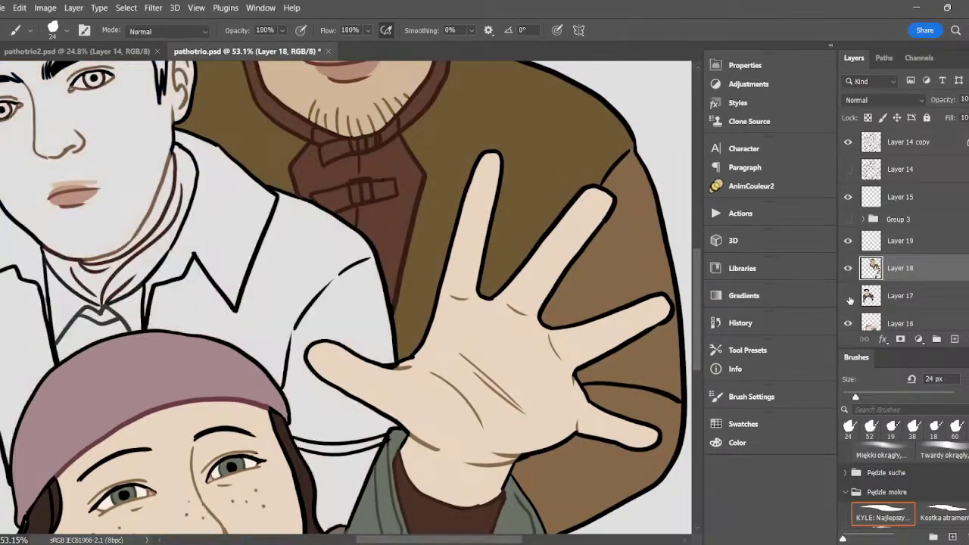
left_click(848, 296)
left_click(848, 323)
left_click(848, 323)
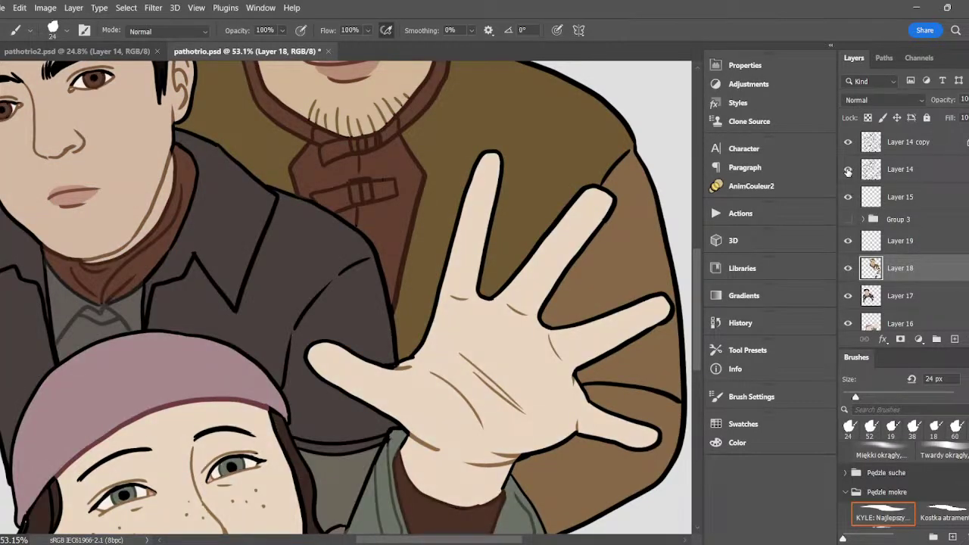
left_click(849, 169)
left_click(848, 169)
left_click(848, 197)
left_click(849, 198)
- Move Layer 15 directly beneath Layer 14 copy and merge the two layers
left_click(902, 196)
left_click_drag(902, 196, 908, 156)
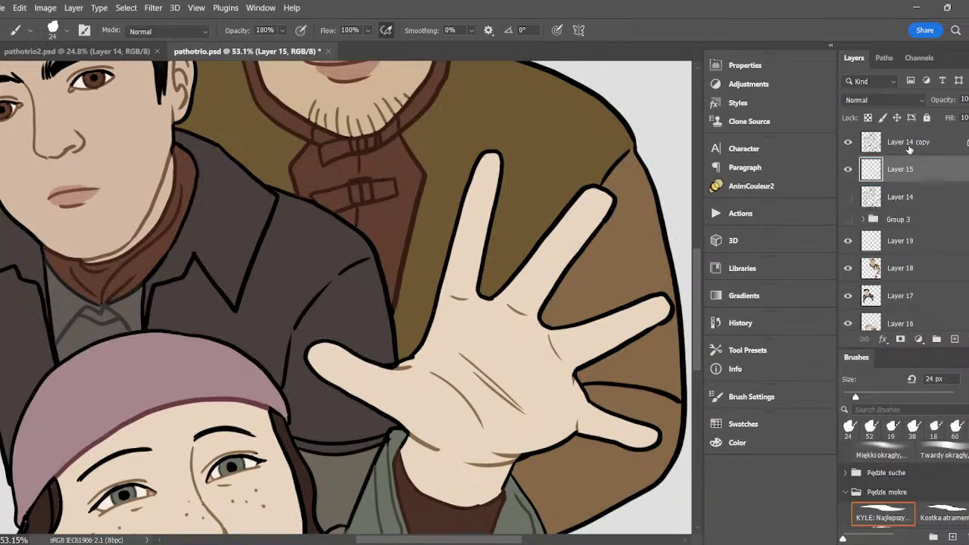
left_click(909, 147, "ctrl")
right_click(907, 162)
left_click(818, 418)
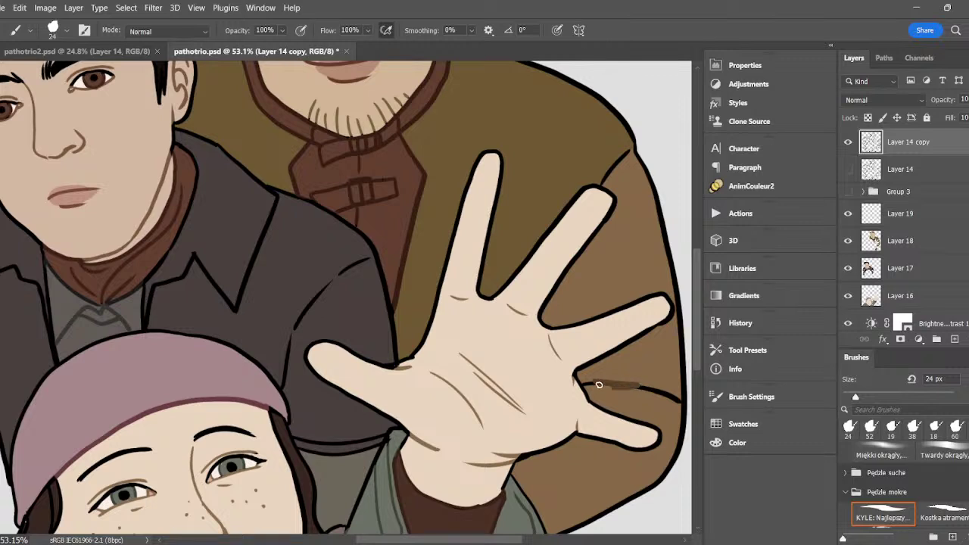
- Lock the merged line-art layer's transparent pixels and recolour the blond man's sleeve crease and shoulder seam in dark brown
left_click(868, 118)
left_click_drag(585, 383, 669, 399)
key("i")
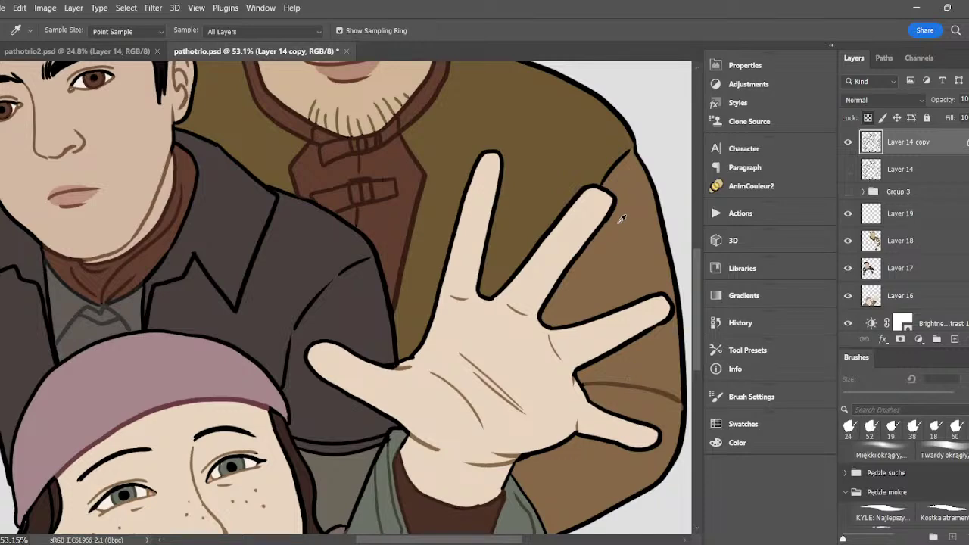
key("b")
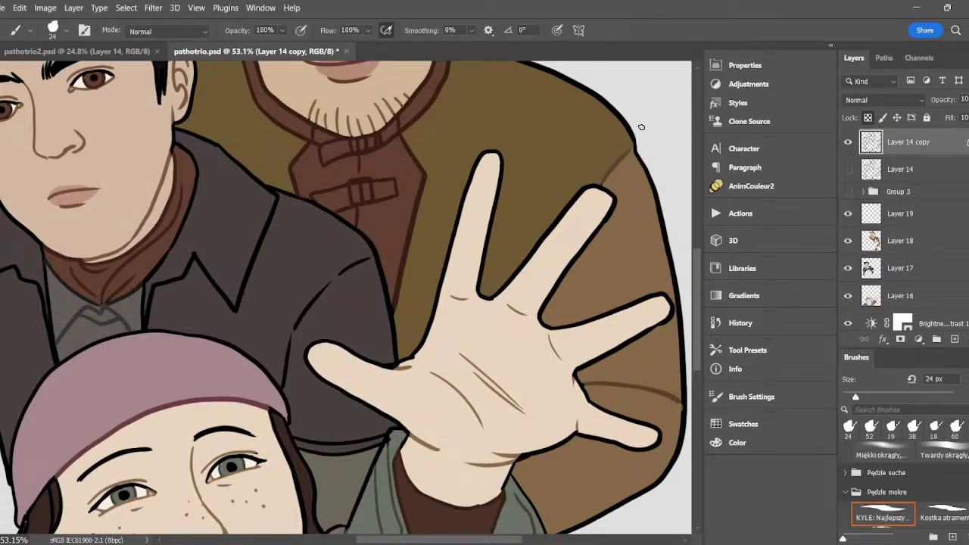
- Review the recoloured line art across the whole three-character illustration
scroll(526, 154, "down", 9)
scroll(525, 159, "down", 2)
scroll(524, 180, "up", 4)
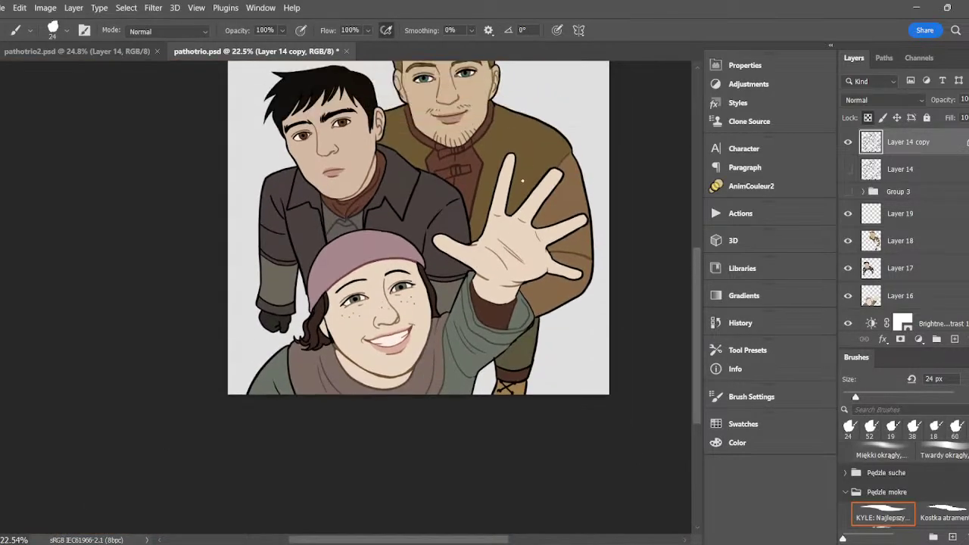
scroll(524, 183, "right", 1)
scroll(523, 184, "right", 3)
scroll(512, 190, "up", 2)
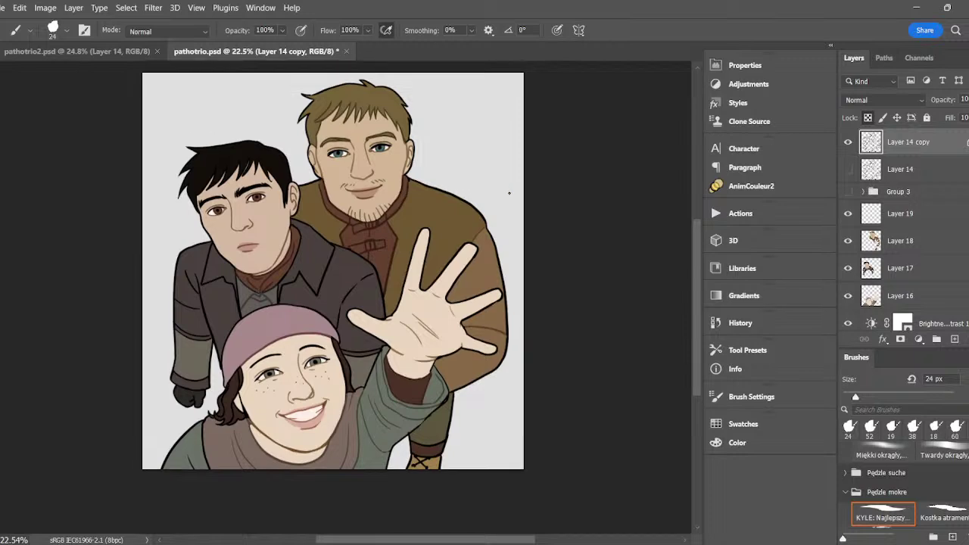
scroll(503, 202, "down", 1)
scroll(505, 232, "up", 1)
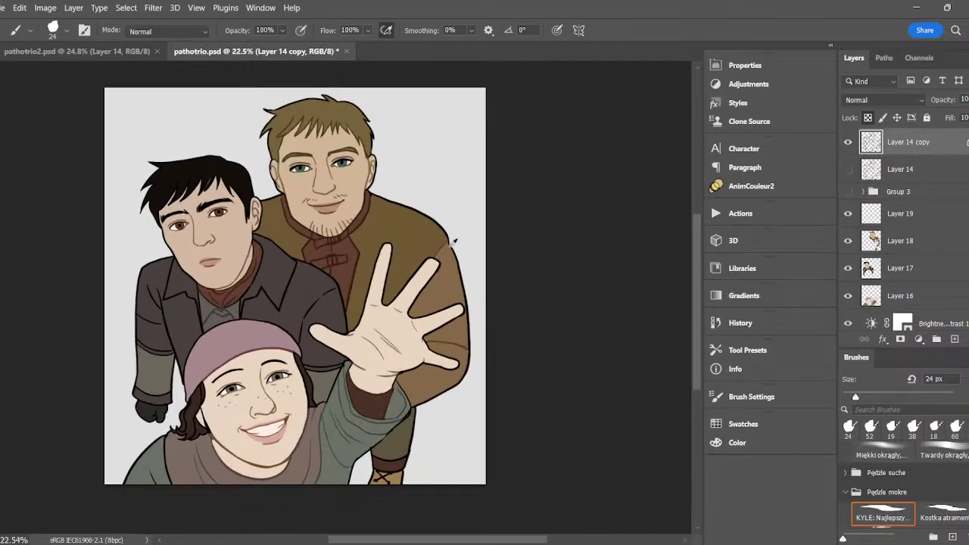
- Add a new layer above the line art, select the light grey background with the Magic Wand and invert the selection to the characters
key("ctrl+shift+alt+n")
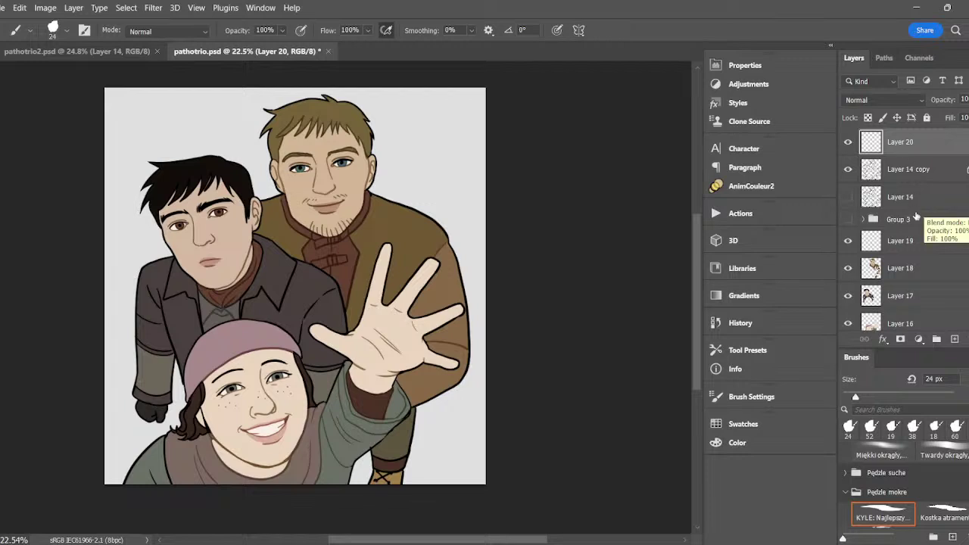
scroll(905, 229, "down", 3)
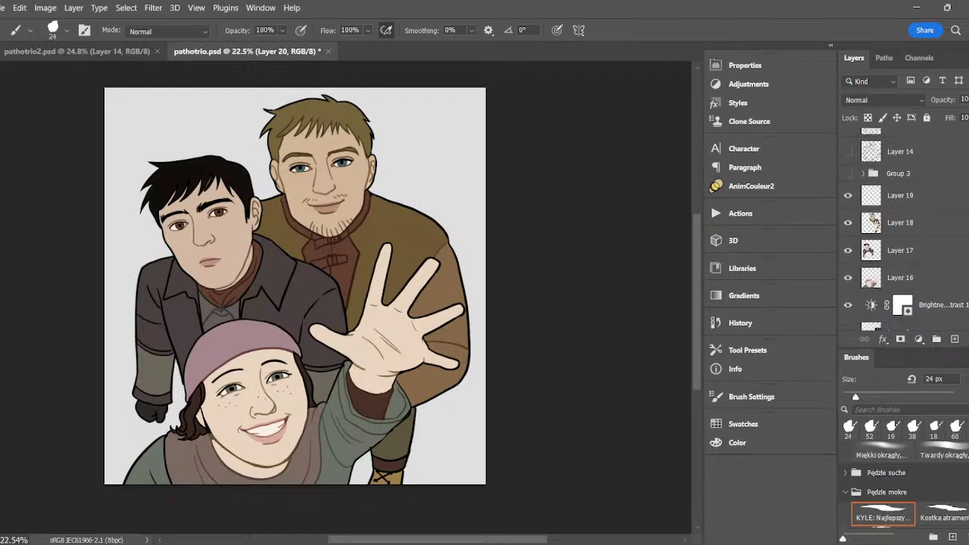
scroll(883, 200, "up", 3)
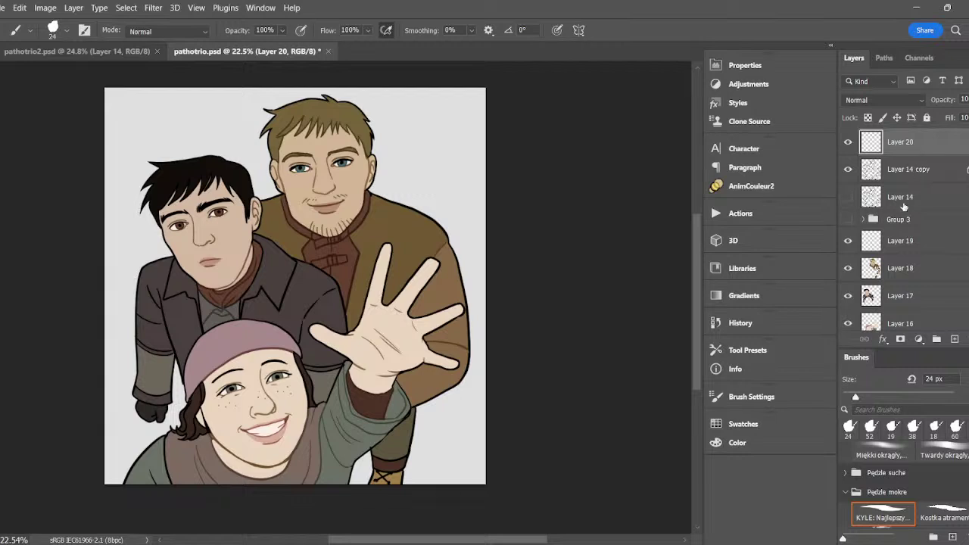
key("w")
left_click(472, 168)
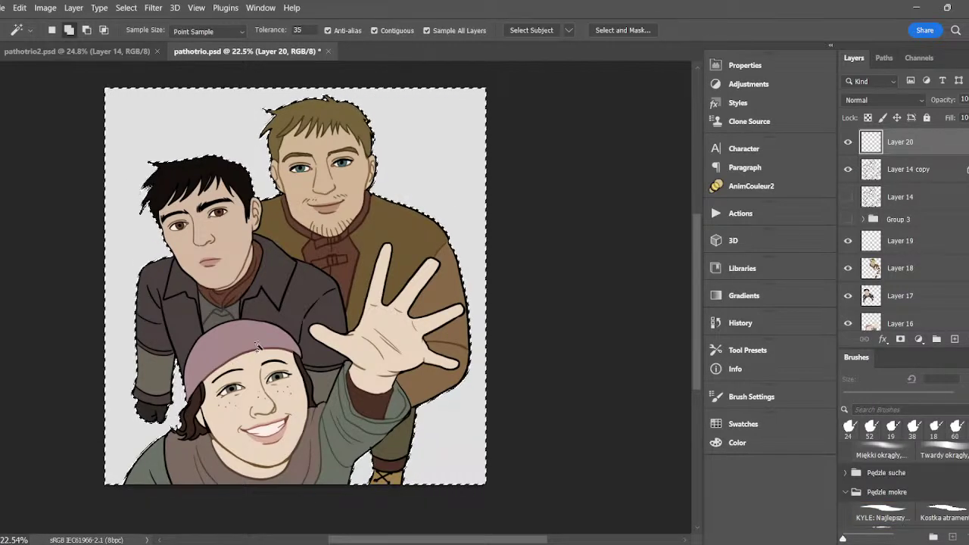
key("ctrl+shift+i")
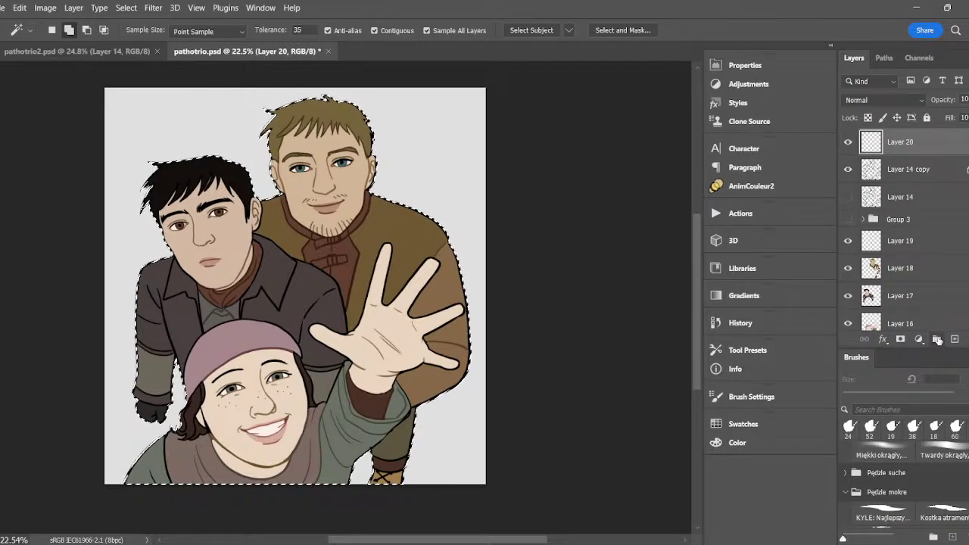
- Create a layer group masked to the characters' silhouette and move Layer 20 into it
left_click(937, 339)
left_click(900, 339)
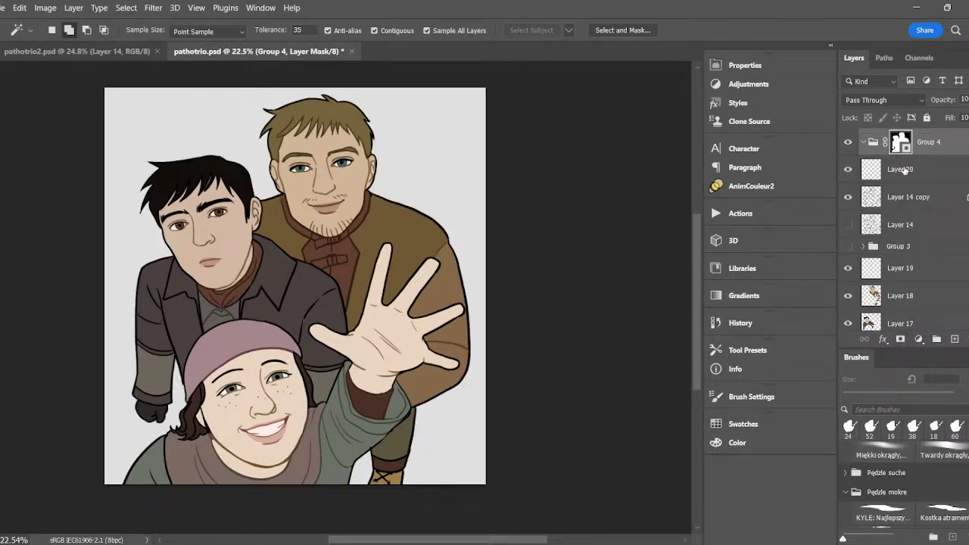
left_click_drag(905, 171, 904, 152)
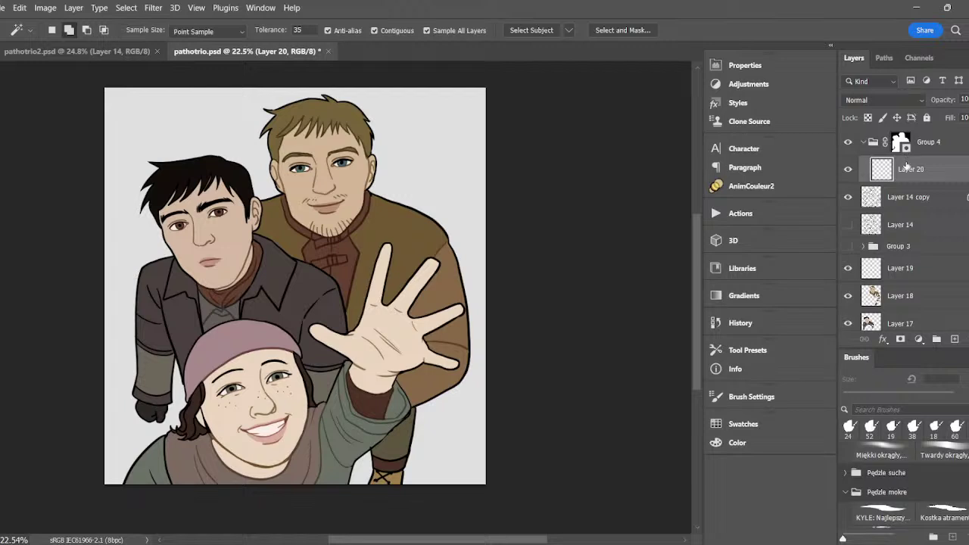
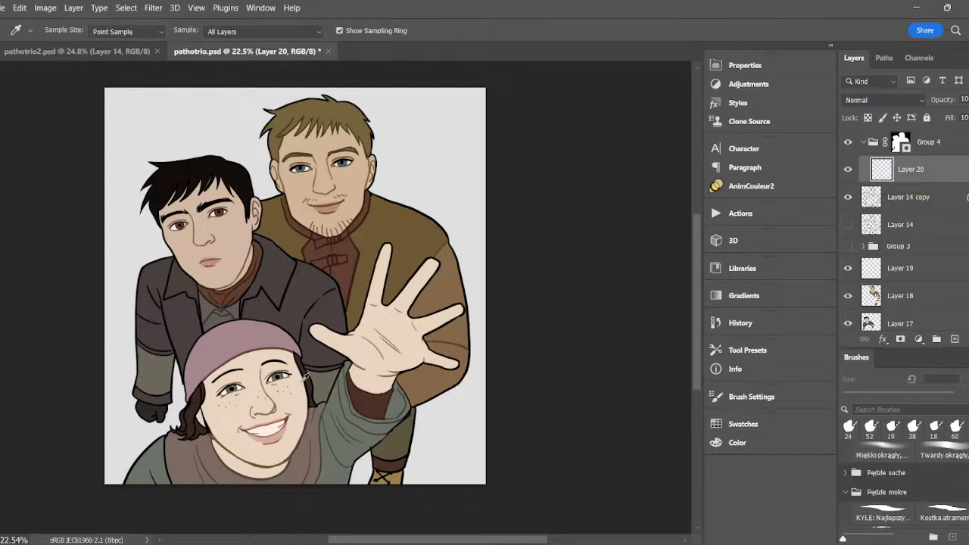
- Set the foreground colour to a muted blue, #627e90
left_click(322, 354)
left_click(2, 397)
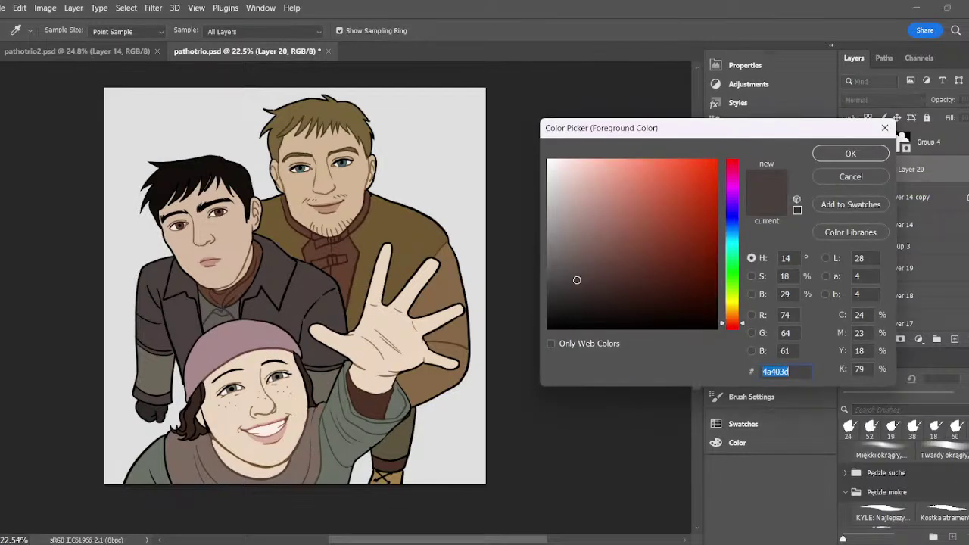
left_click(738, 225)
left_click(598, 257)
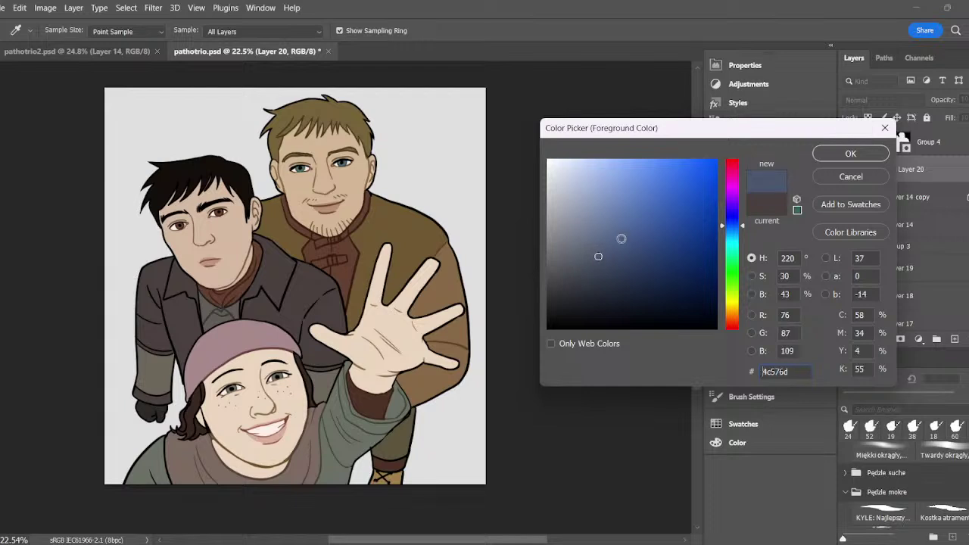
left_click(601, 233)
left_click(734, 234)
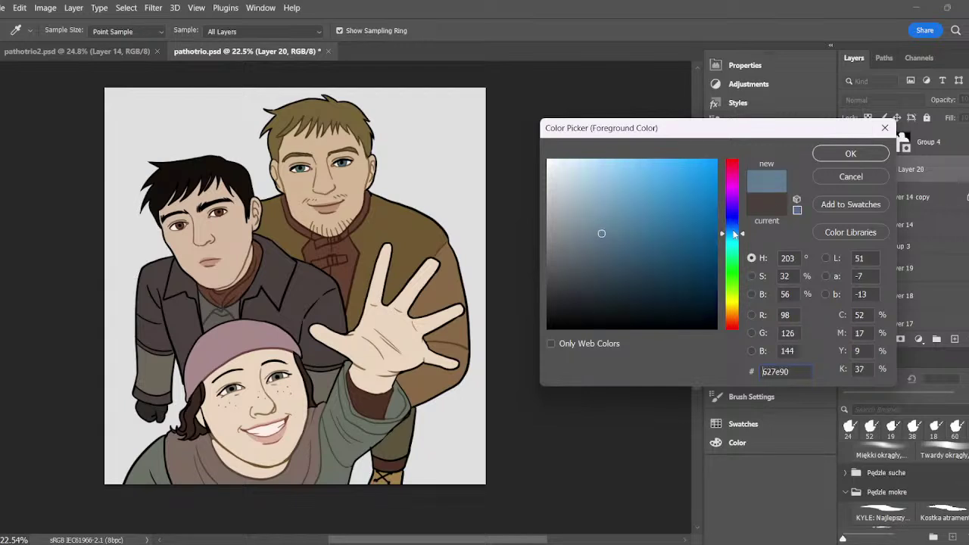
left_click(850, 154)
- Switch Layer 20 to Multiply and try a shading stroke on the dark-haired man's cheek, undoing the stroke
left_click(893, 100)
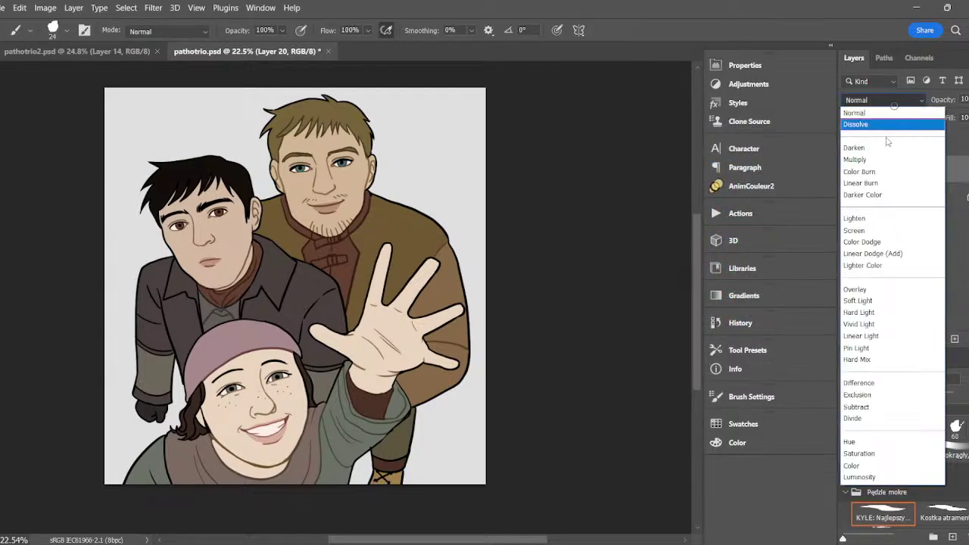
left_click(863, 159)
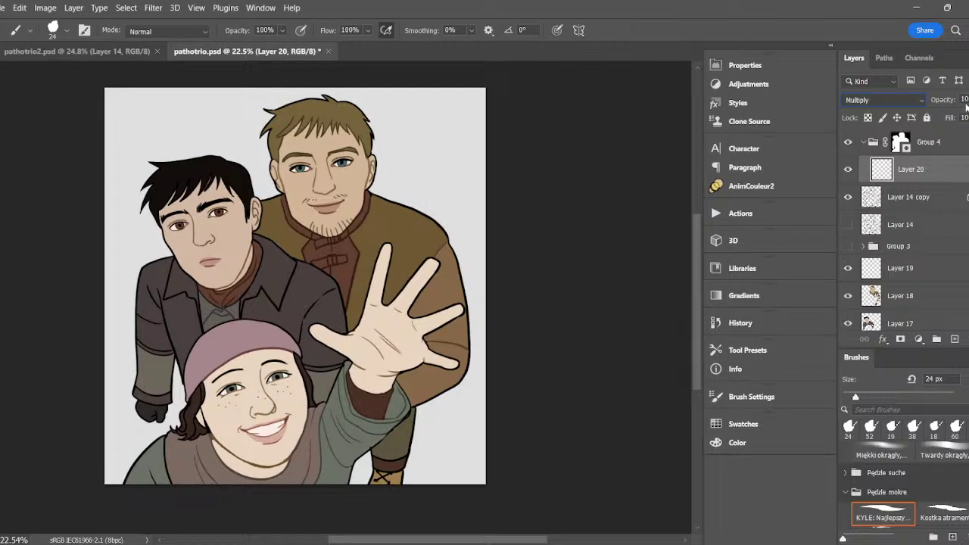
mouse_move(215, 270)
left_mouse_down()
mouse_move(230, 221)
mouse_move(241, 227)
left_mouse_up()
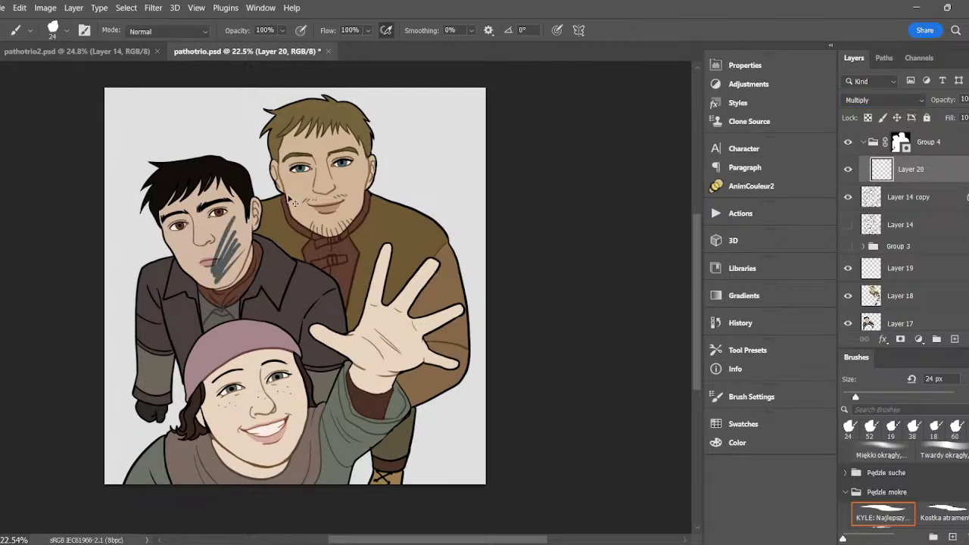
key("ctrl+z")
- Change the foreground colour to a lighter soft blue and test it on the dark-haired man's face, undoing the test stroke
left_click(2, 447)
left_click_drag(604, 193, 608, 184)
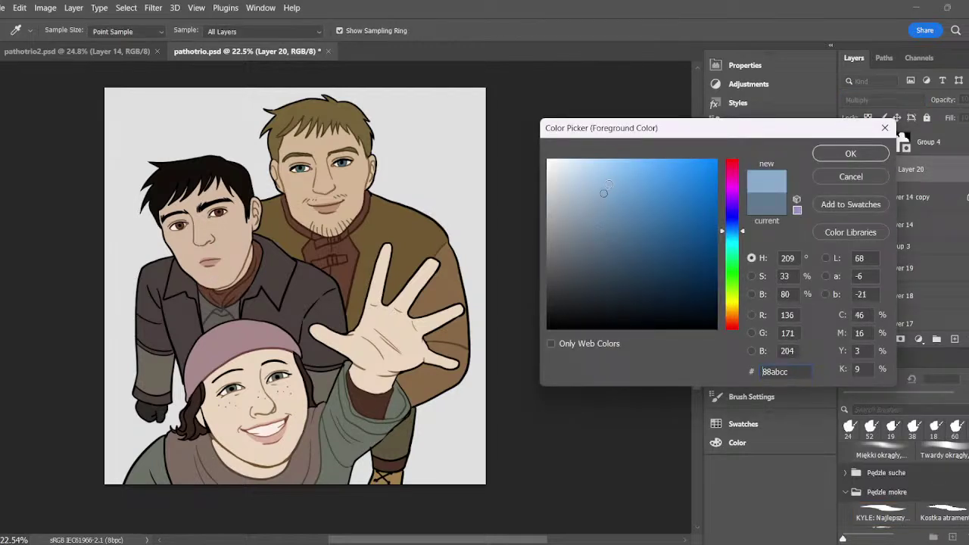
left_click(851, 153)
key("b")
mouse_move(200, 221)
left_mouse_down()
mouse_move(186, 253)
mouse_move(198, 261)
left_mouse_up()
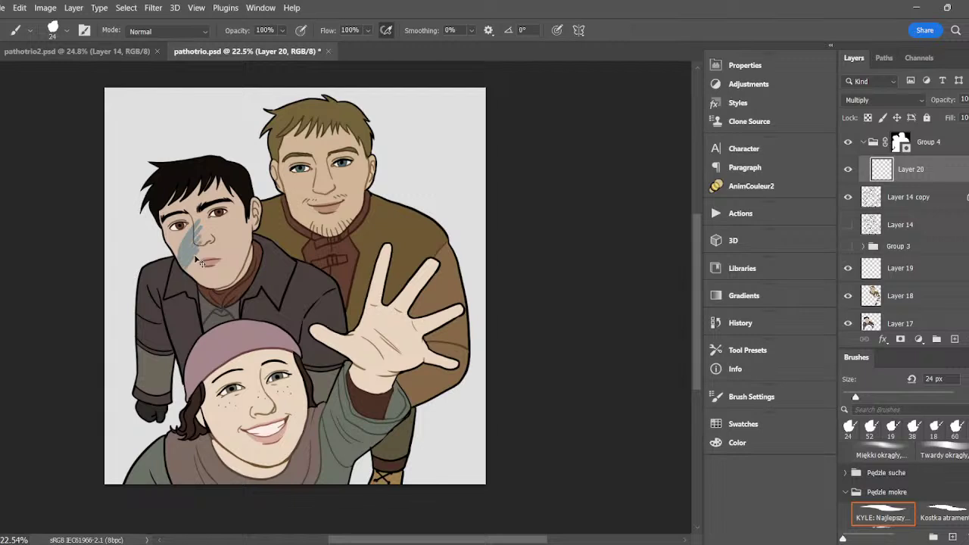
key("ctrl+z")
- Try other blend modes for Layer 20 with blue scribbles over the dark-haired man's cheek and undo them
left_click(892, 100)
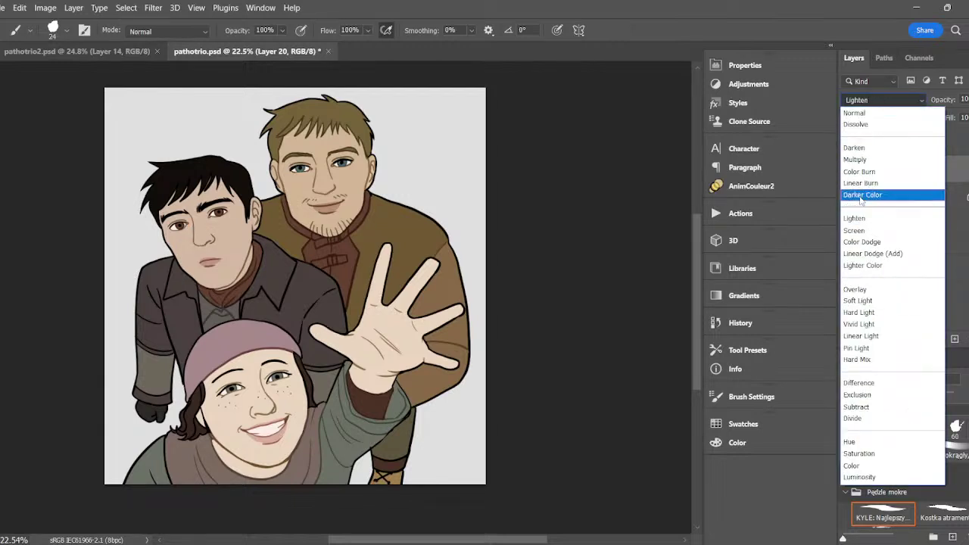
left_click(859, 112)
mouse_move(162, 231)
left_mouse_down()
mouse_move(164, 274)
mouse_move(186, 283)
left_mouse_up()
left_click(884, 100)
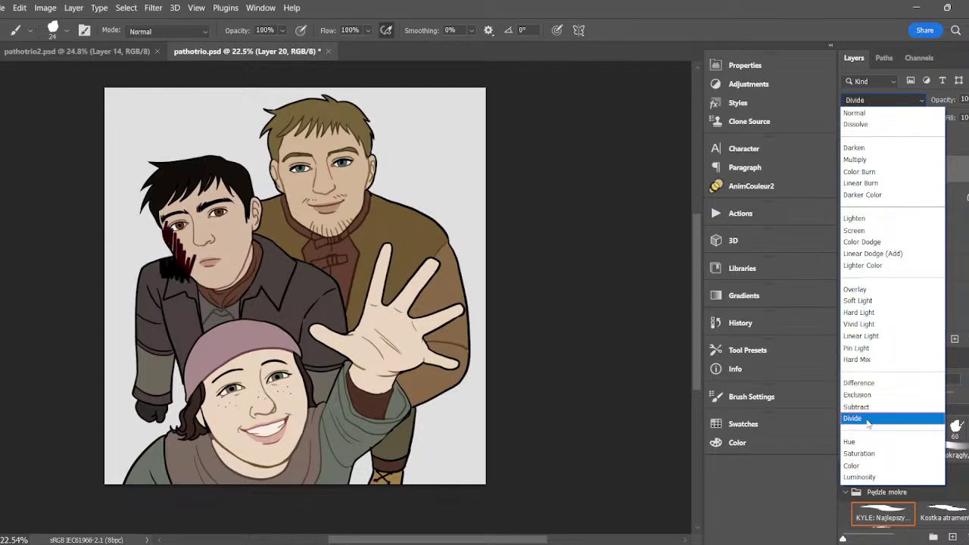
left_click(861, 159)
key("ctrl+z")
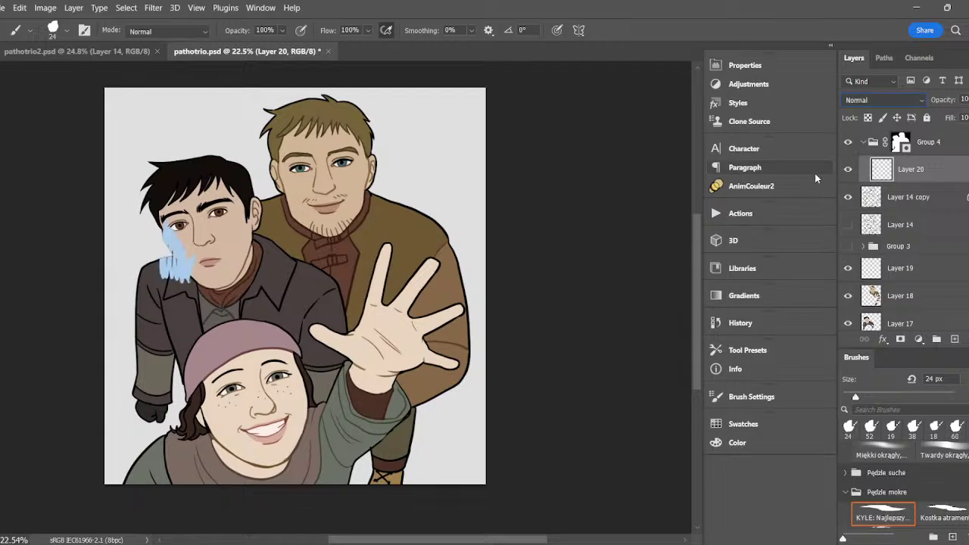
key("ctrl+z")
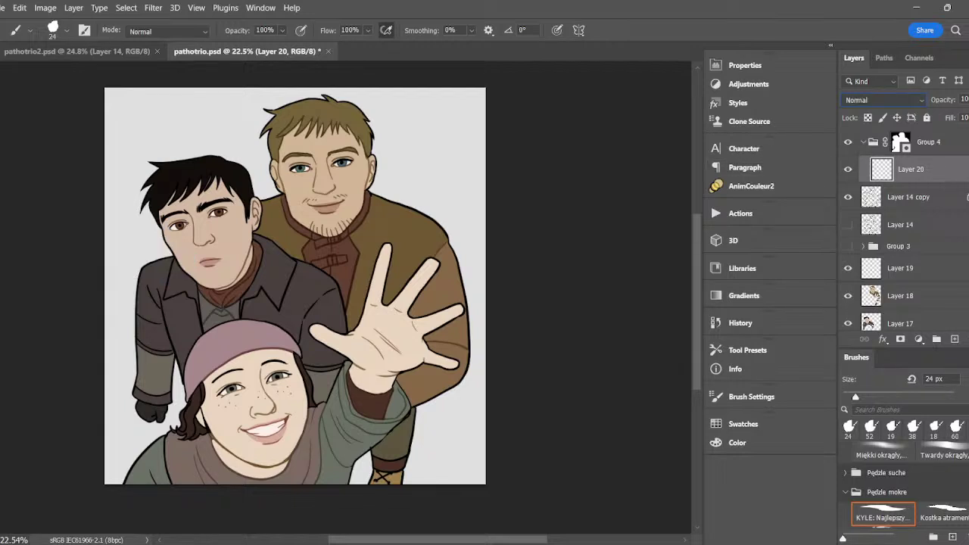
- Set Layer 20's blend mode to Multiply and begin the blue shadow along the edge of the dark-haired man's face
left_click(882, 100)
left_click(863, 301)
left_click_drag(165, 236, 181, 259)
key("ctrl+z")
left_click(882, 100)
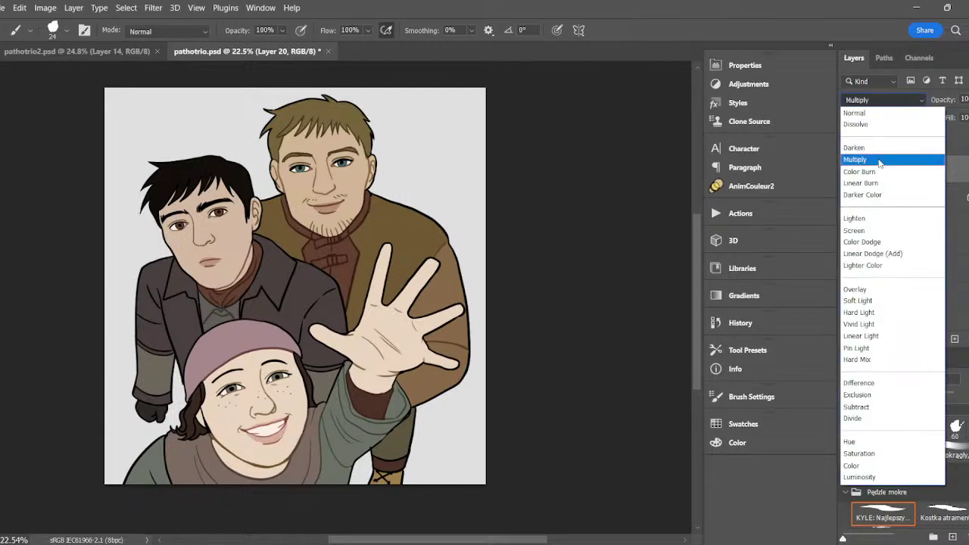
left_click(856, 158)
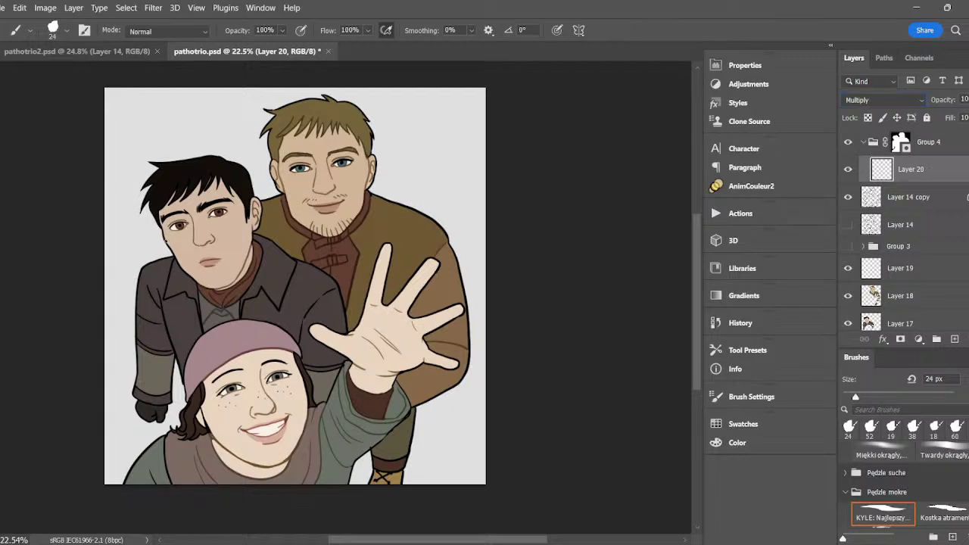
left_click_drag(166, 241, 167, 221)
- Move the colour sketch Group 3 above Layer 14, make it visible and lower its opacity to about 52%
scroll(186, 227, "up", 2)
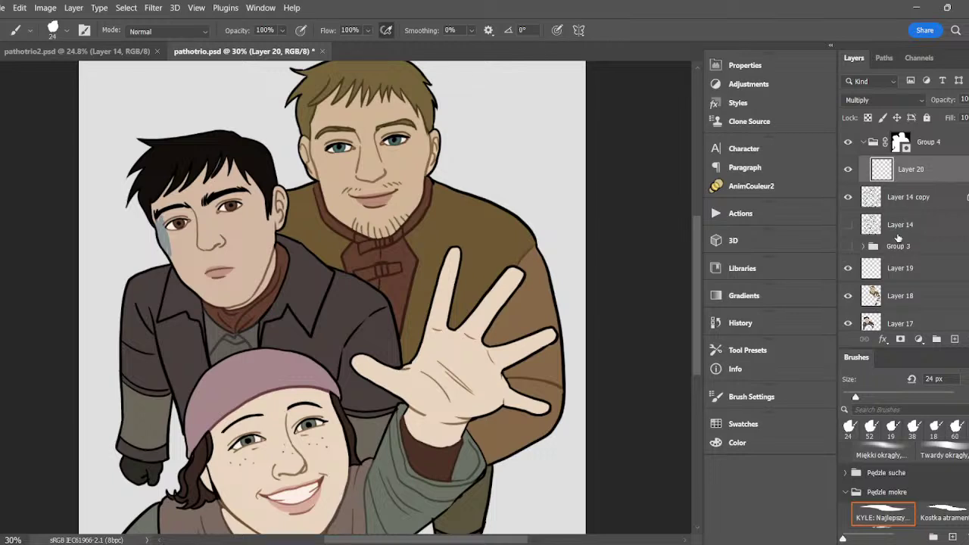
left_click_drag(898, 246, 908, 220)
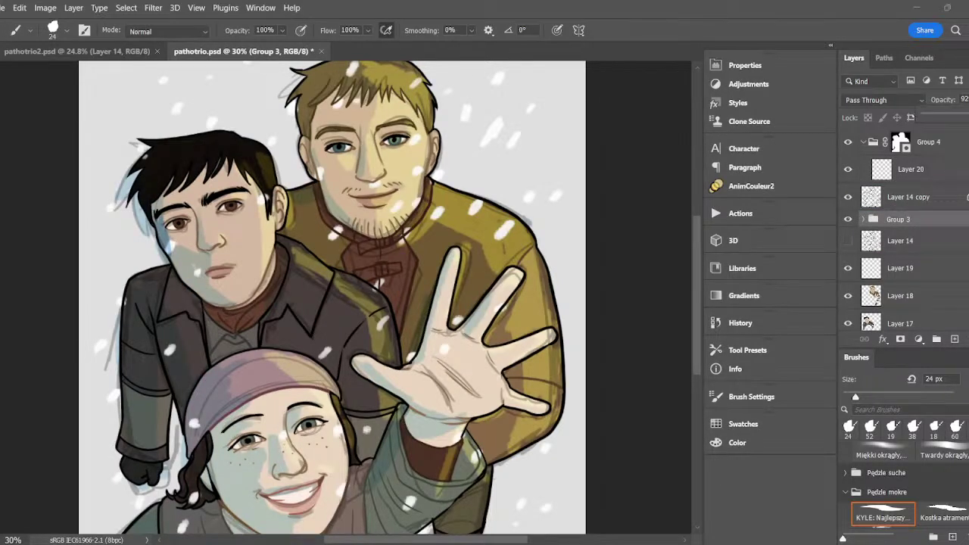
left_click_drag(958, 114, 945, 114)
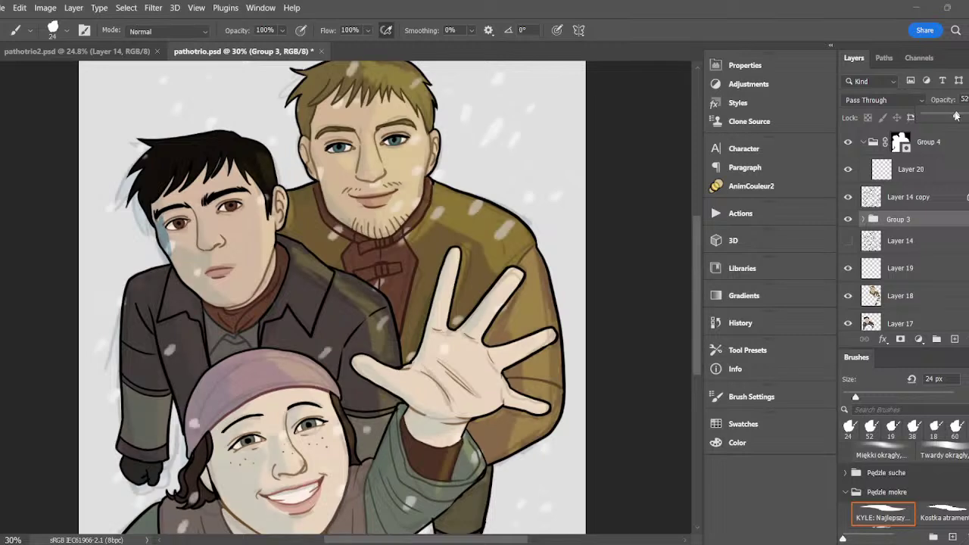
- On Layer 20, paint blue shadows over the dark-haired man's cheek, jaw, nose side and eye sockets, and hide the Group 3 sketch
left_click(908, 170)
mouse_move(169, 248)
left_mouse_down()
mouse_move(207, 260)
mouse_move(207, 278)
mouse_move(231, 307)
mouse_move(205, 297)
mouse_move(206, 286)
mouse_move(217, 296)
mouse_move(205, 298)
mouse_move(201, 266)
left_mouse_up()
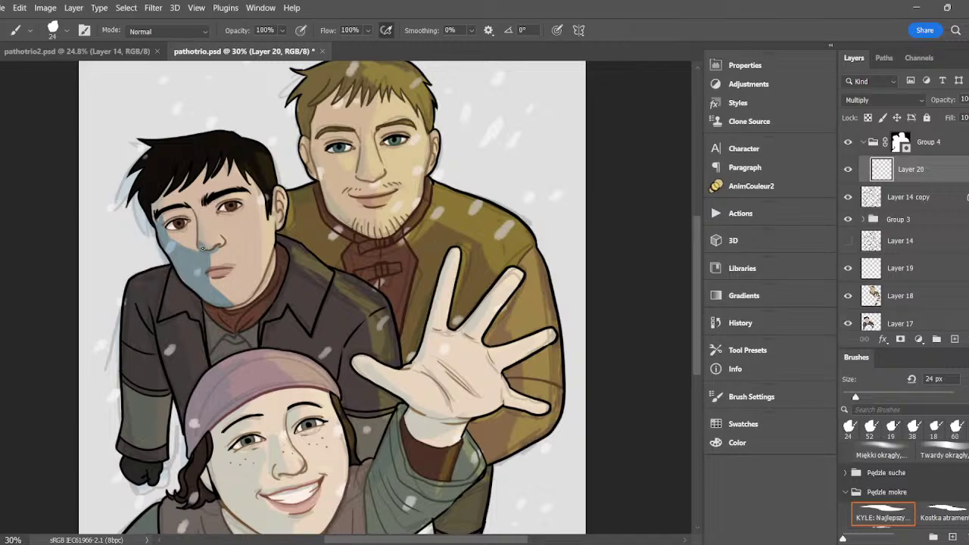
left_click_drag(197, 217, 199, 242)
left_click_drag(165, 213, 167, 218)
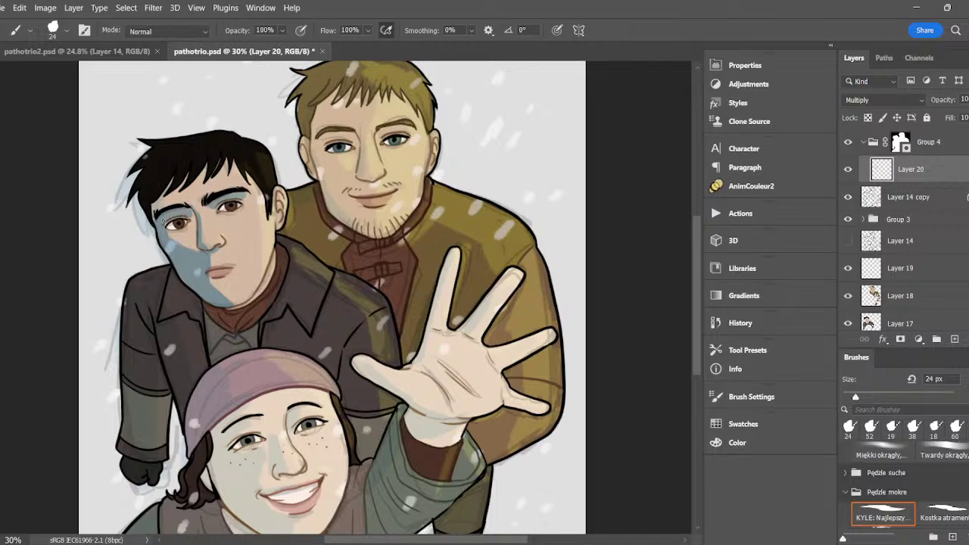
left_click(849, 219)
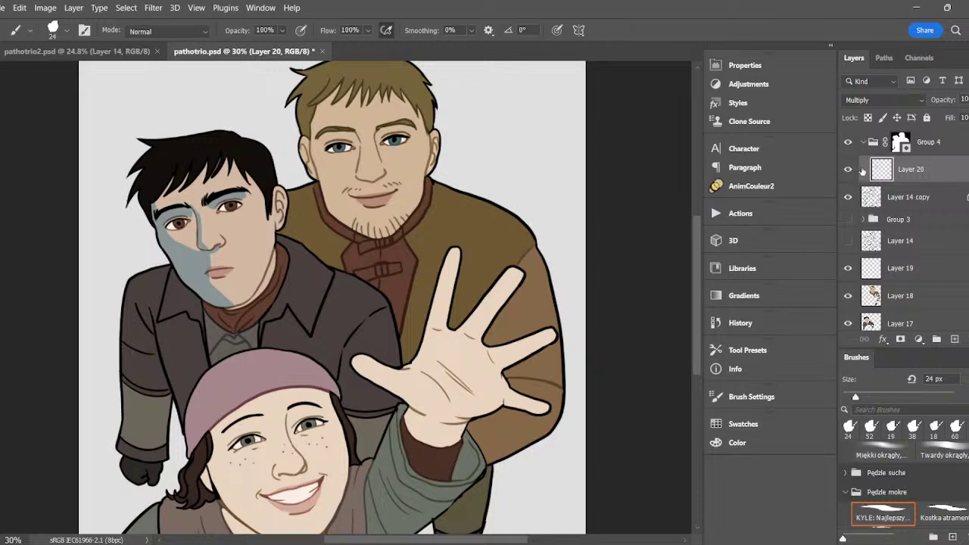
left_click(848, 219)
left_click(849, 218)
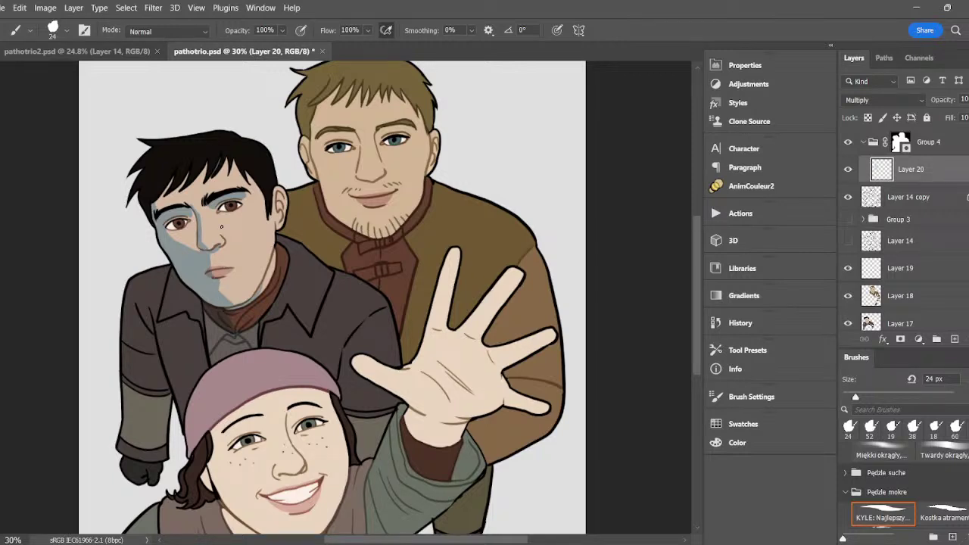
- Shade the outer side of the dark-haired man's coat, sleeve and lapel with a 78 px brush, checking against the Group 3 sketch
left_click(882, 397)
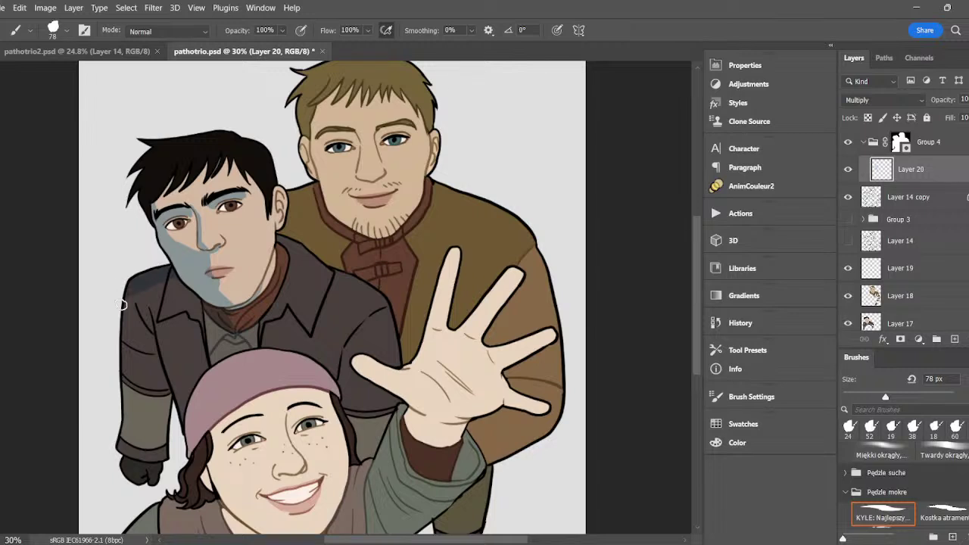
left_click_drag(129, 331, 127, 479)
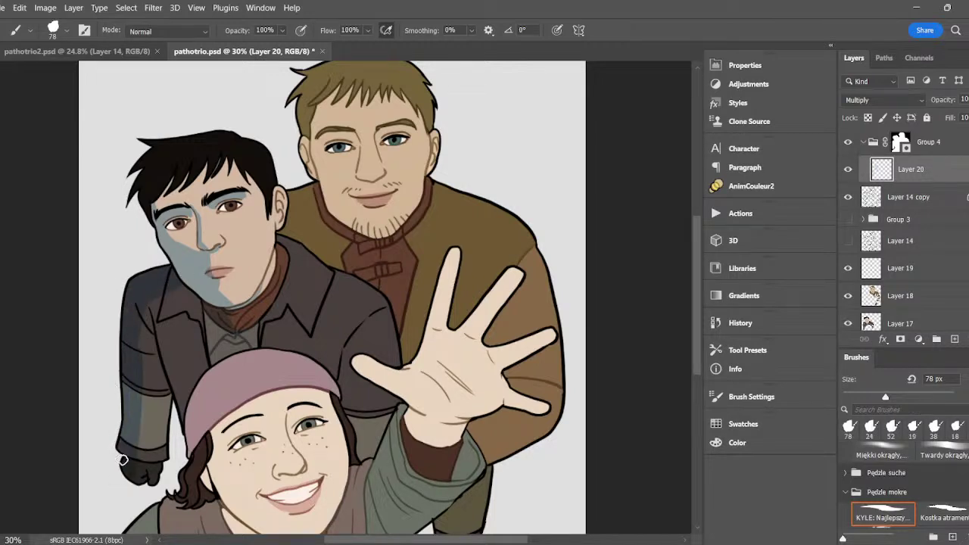
left_click(848, 221)
left_click(848, 219)
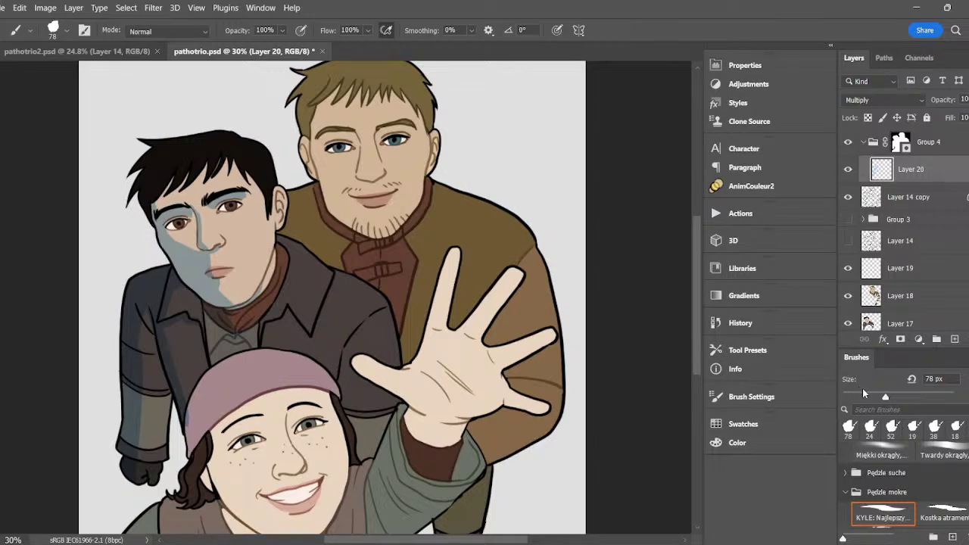
- Reduce the brush to 45 px and paint a blue shadow along the outer side of the front figure's pink hat
left_click(865, 392)
scroll(654, 276, "down", 2)
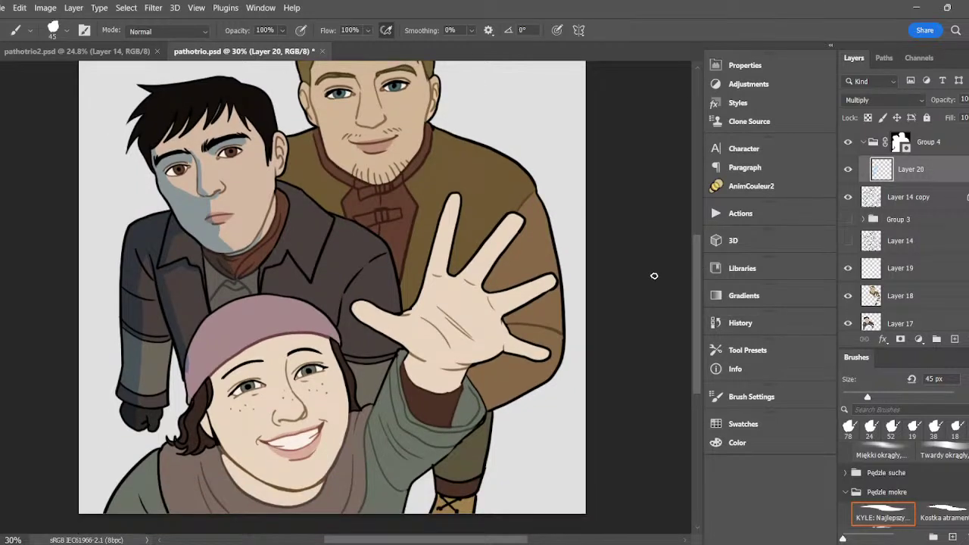
mouse_move(189, 340)
left_mouse_down()
mouse_move(187, 408)
mouse_move(218, 316)
left_mouse_up()
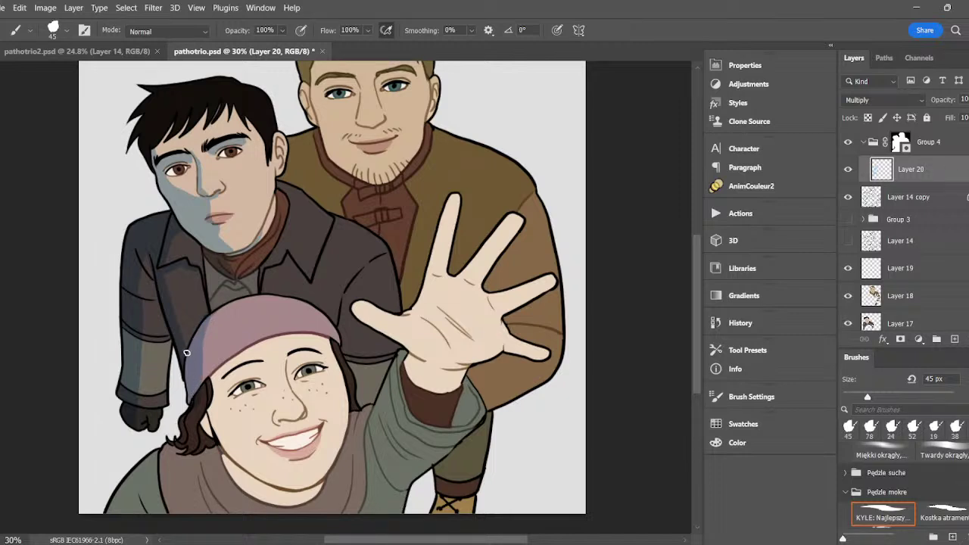
left_click_drag(255, 293, 226, 306)
left_click_drag(207, 381, 239, 301)
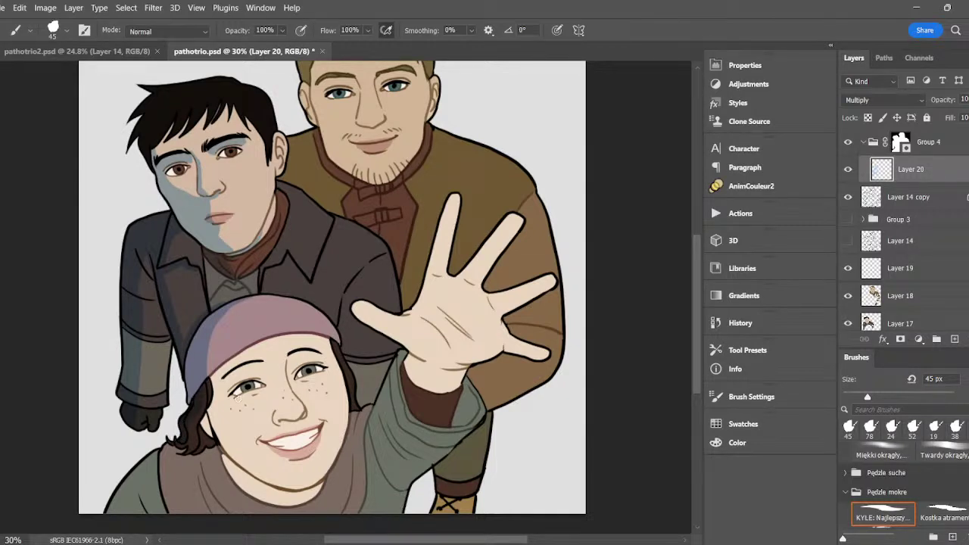
- Shade the front figure's face edge, neck and the underside of the nose, comparing with the Group 3 sketch
mouse_move(212, 422)
left_mouse_down()
mouse_move(252, 475)
mouse_move(222, 436)
mouse_move(280, 492)
left_mouse_up()
mouse_move(222, 449)
left_mouse_down()
mouse_move(268, 489)
mouse_move(224, 453)
mouse_move(296, 494)
mouse_move(251, 481)
mouse_move(287, 493)
left_mouse_up()
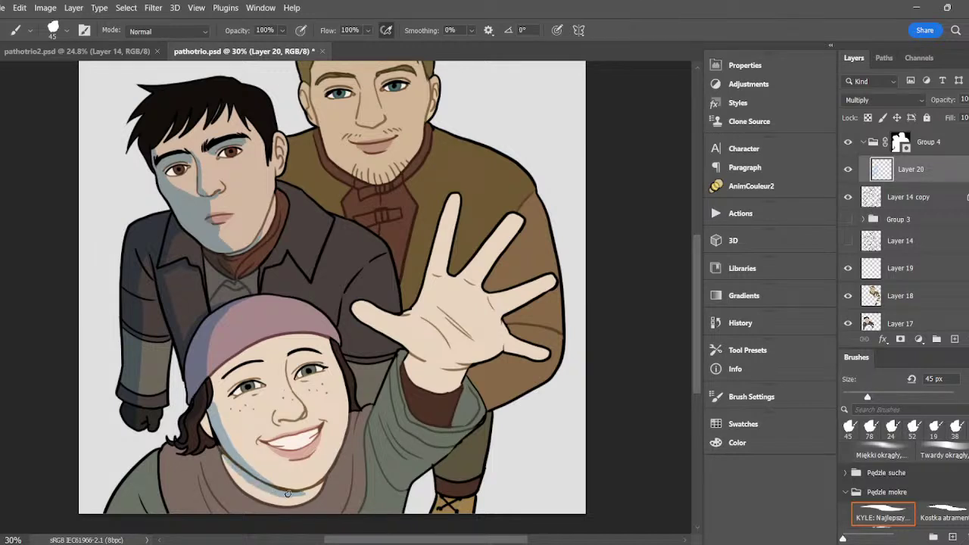
mouse_move(227, 464)
left_mouse_down()
mouse_move(256, 482)
mouse_move(241, 480)
mouse_move(320, 483)
left_mouse_up()
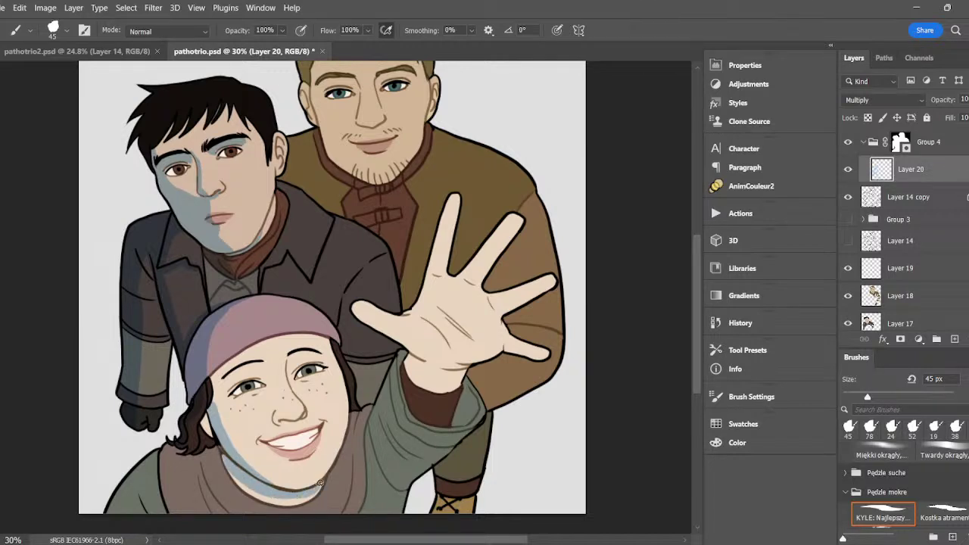
mouse_move(280, 424)
left_mouse_down()
mouse_move(305, 420)
mouse_move(279, 422)
left_mouse_up()
left_click(848, 218)
left_click(848, 219)
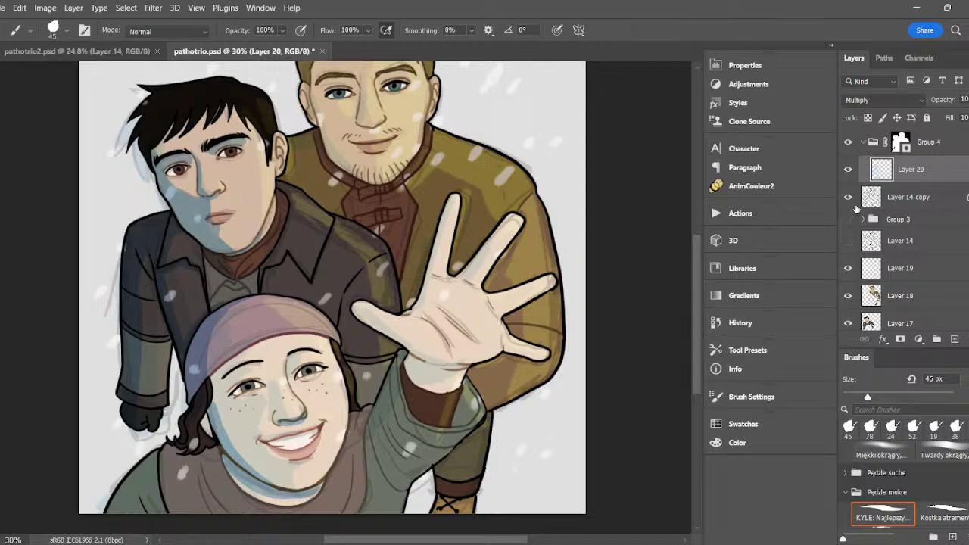
- Fill the front figure's shaded cheek and the inner eye socket with blue shadow, following the Group 3 sketch
mouse_move(225, 396)
left_mouse_down()
mouse_move(264, 400)
mouse_move(253, 451)
mouse_move(244, 417)
mouse_move(256, 407)
mouse_move(238, 450)
mouse_move(225, 408)
mouse_move(253, 407)
left_mouse_up()
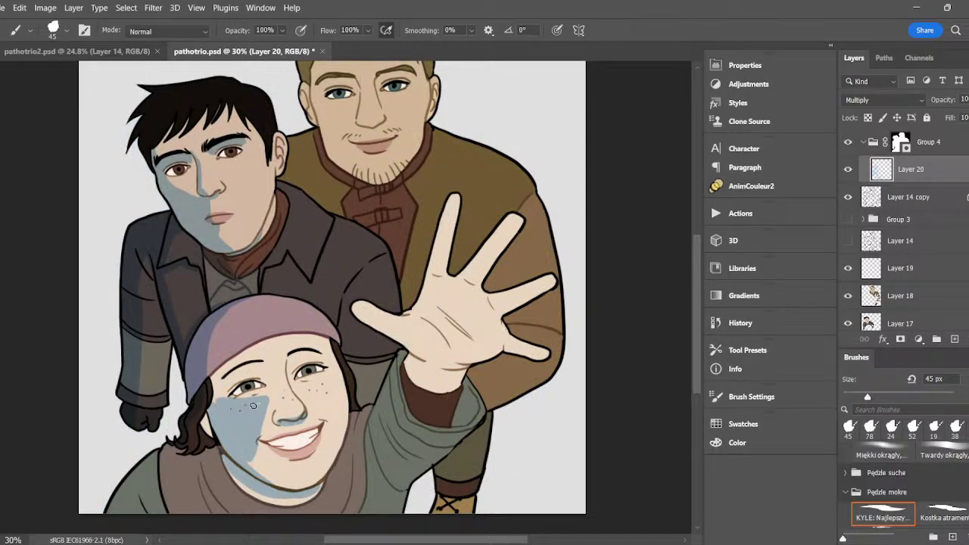
left_click(848, 219)
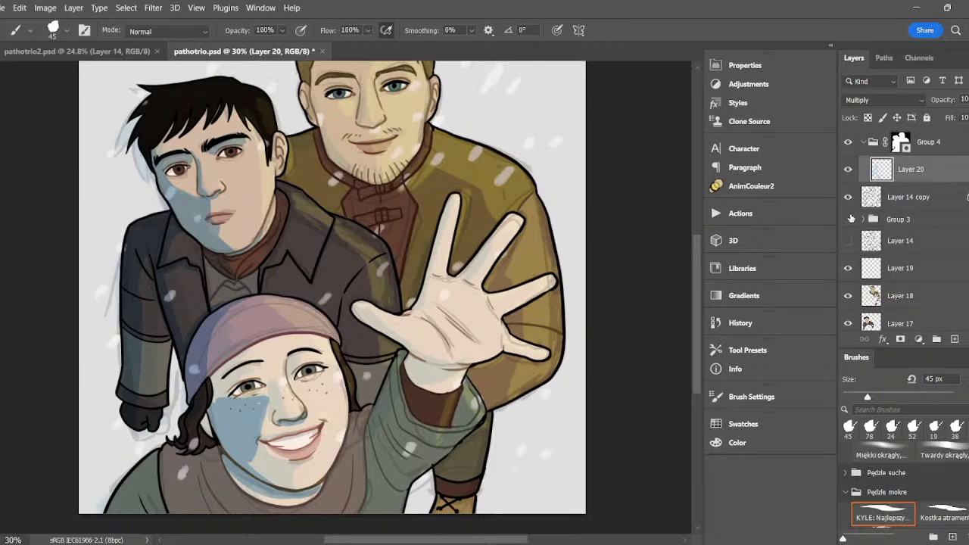
left_click(849, 219)
mouse_move(289, 374)
left_mouse_down()
mouse_move(294, 355)
mouse_move(291, 371)
left_mouse_up()
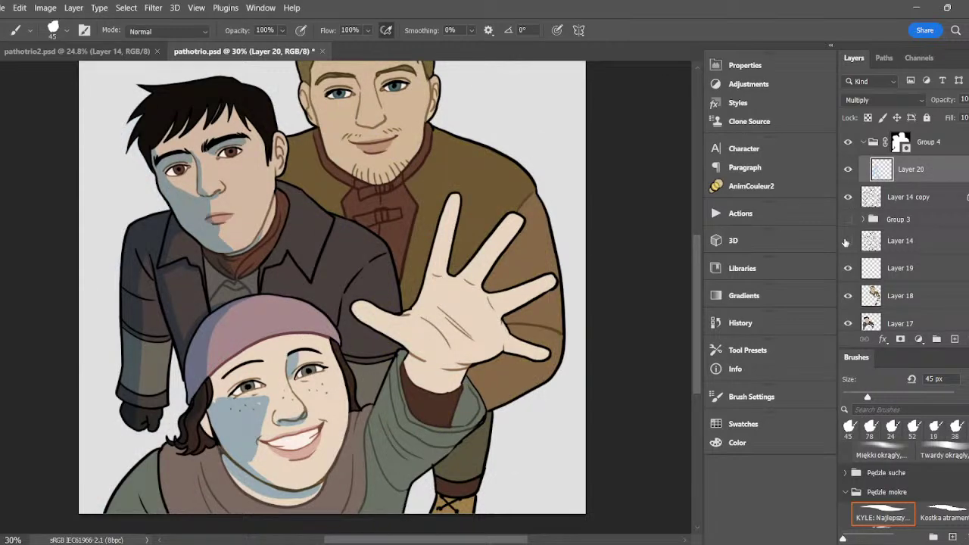
- Fill the front figure's lower cheek, jaw and chin with blue shadow after comparing with the Group 3 sketch
left_click(848, 240)
left_click(848, 219)
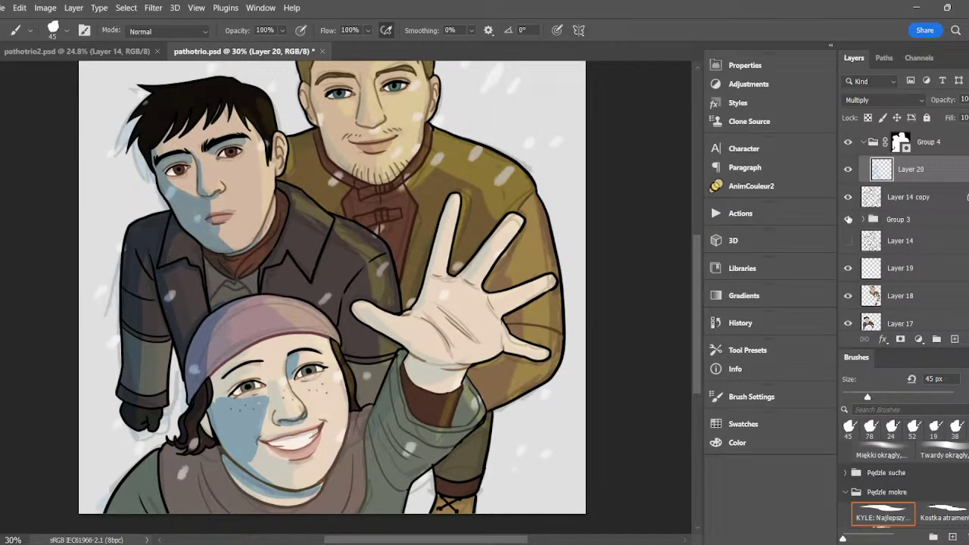
left_click(849, 218)
mouse_move(254, 442)
left_mouse_down()
mouse_move(291, 464)
mouse_move(292, 485)
mouse_move(279, 458)
mouse_move(260, 474)
left_mouse_up()
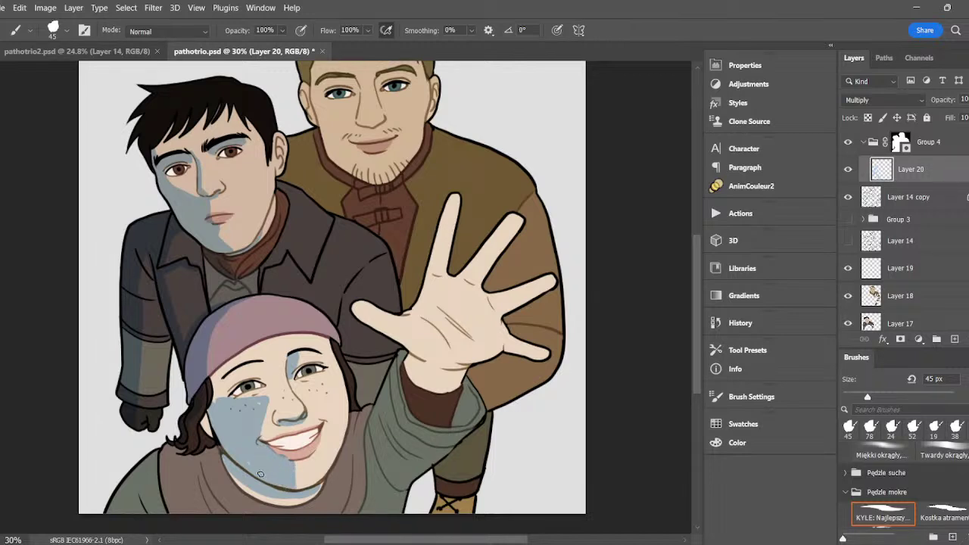
- Raise the Group 3 sketch to full opacity and compare it with and without the Layer 20 shadows
left_click(894, 219)
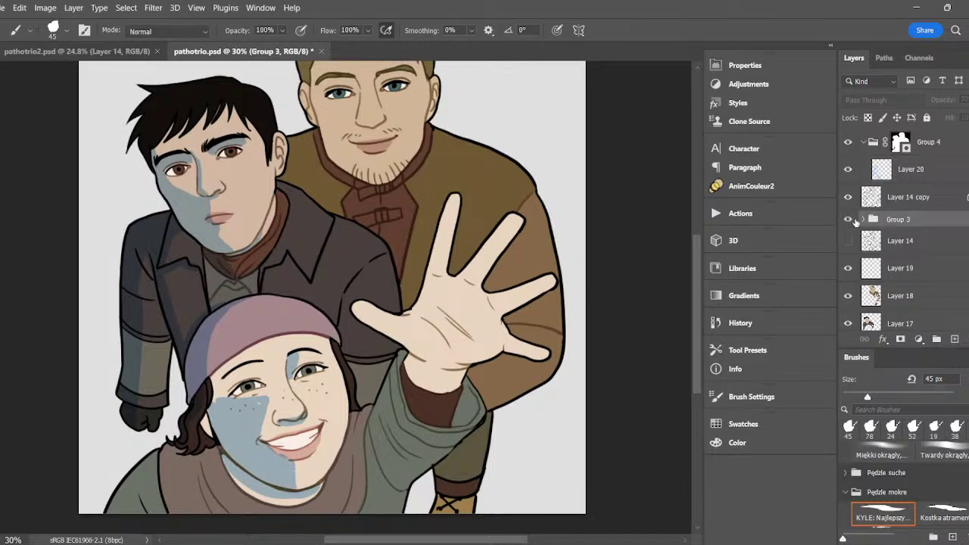
left_click(848, 219)
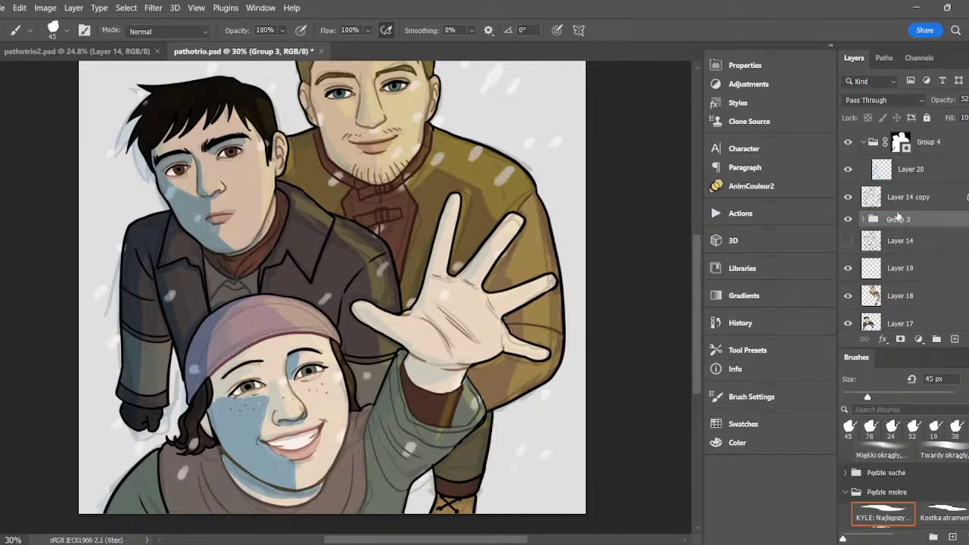
left_click(968, 100)
left_click_drag(964, 117, 968, 117)
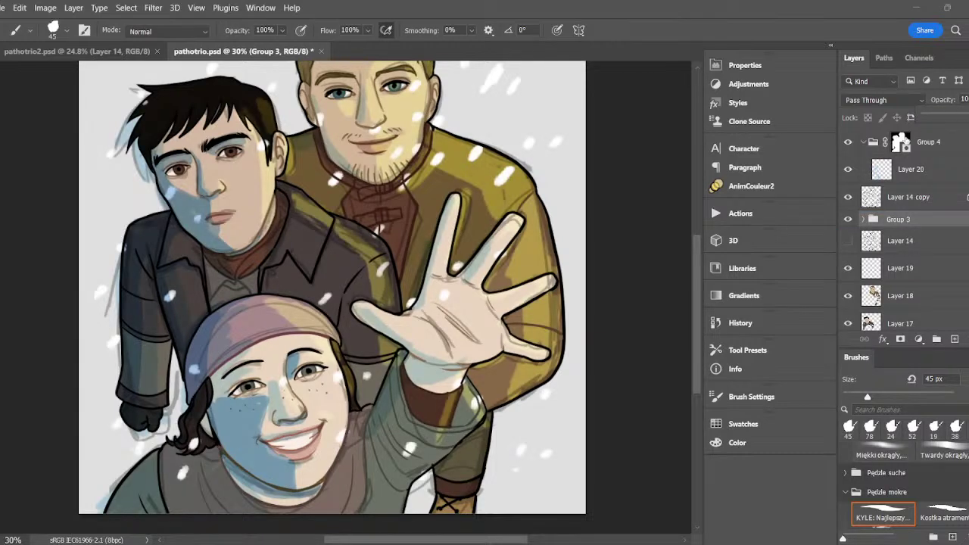
left_click(848, 169)
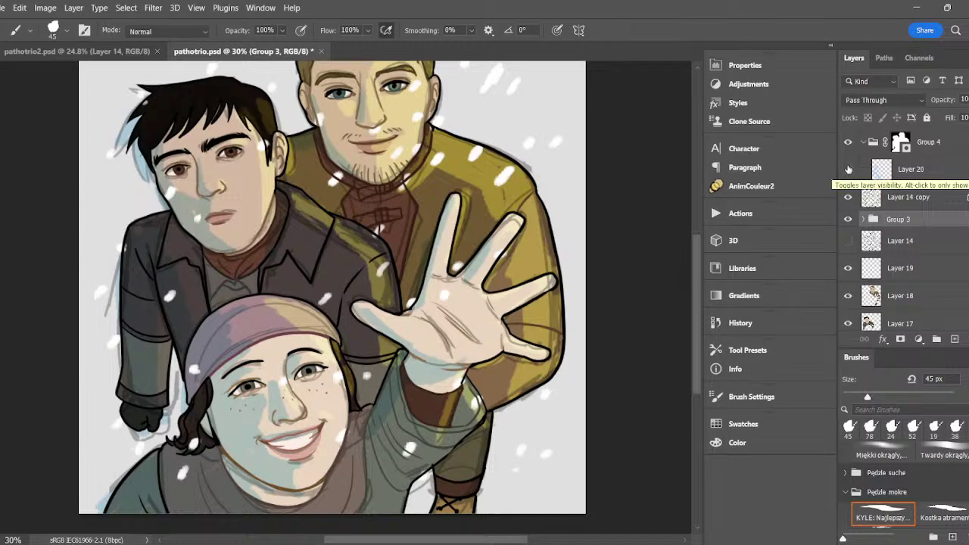
left_click(848, 169)
left_click(848, 219)
- On Layer 20, shade the front figure's forehead, eye area, nose side and mouth corner with the 45 px brush
left_click(239, 391)
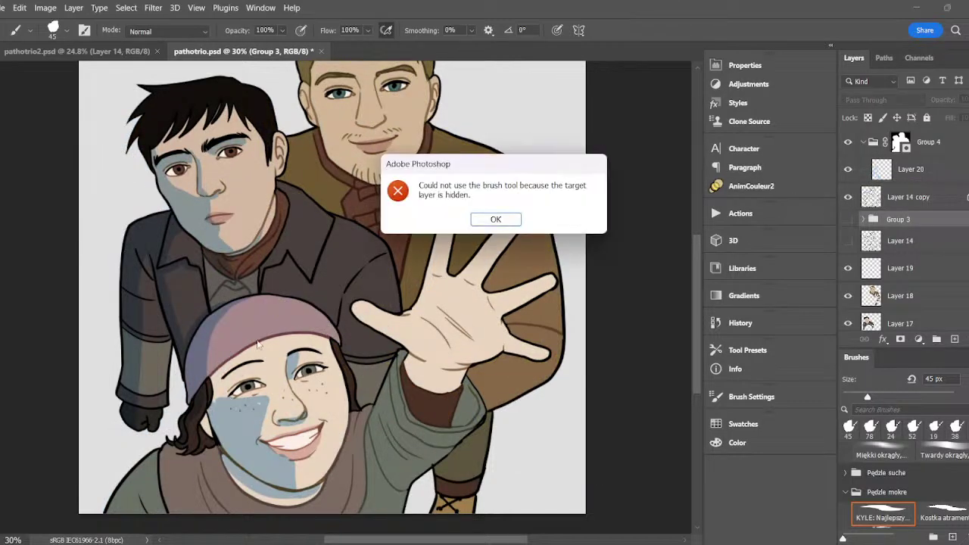
key("Return")
left_click(237, 394, "ctrl")
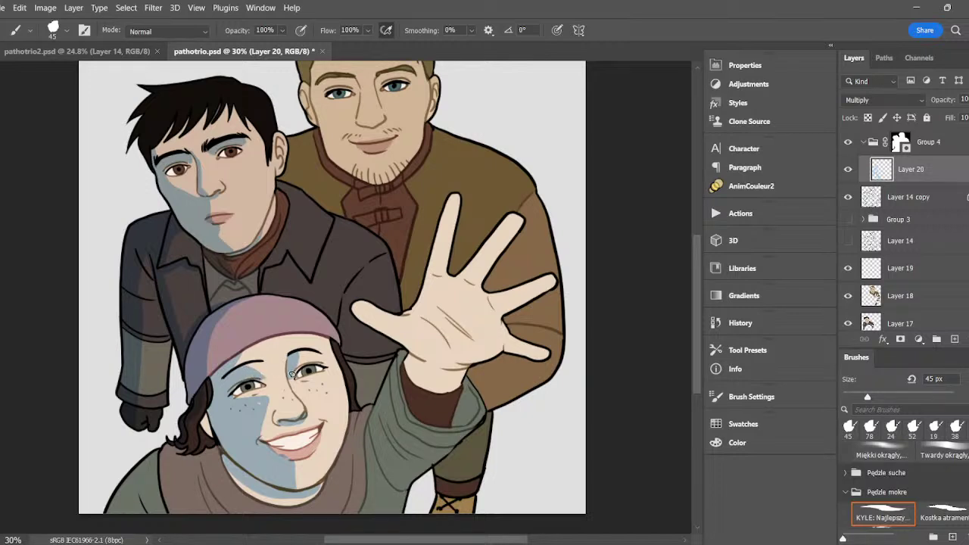
key("e")
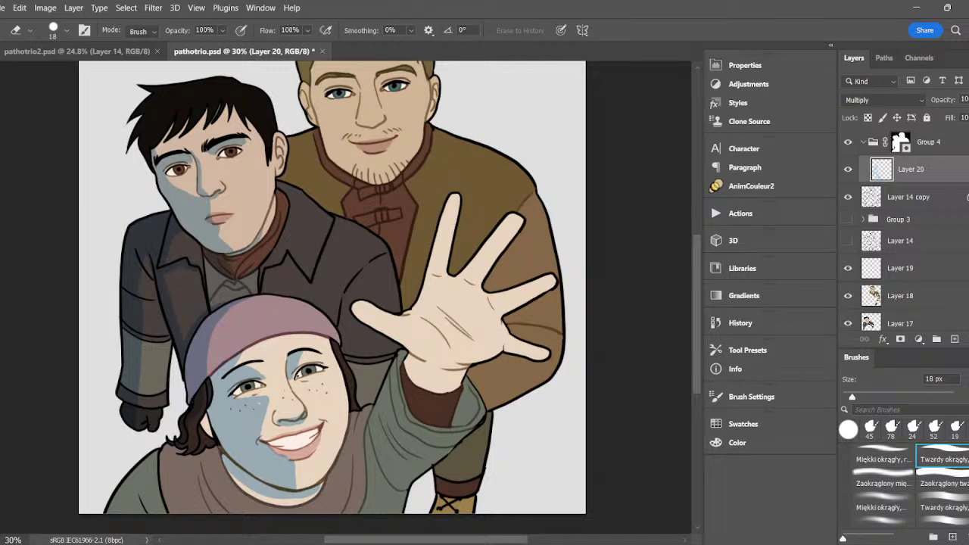
key("b")
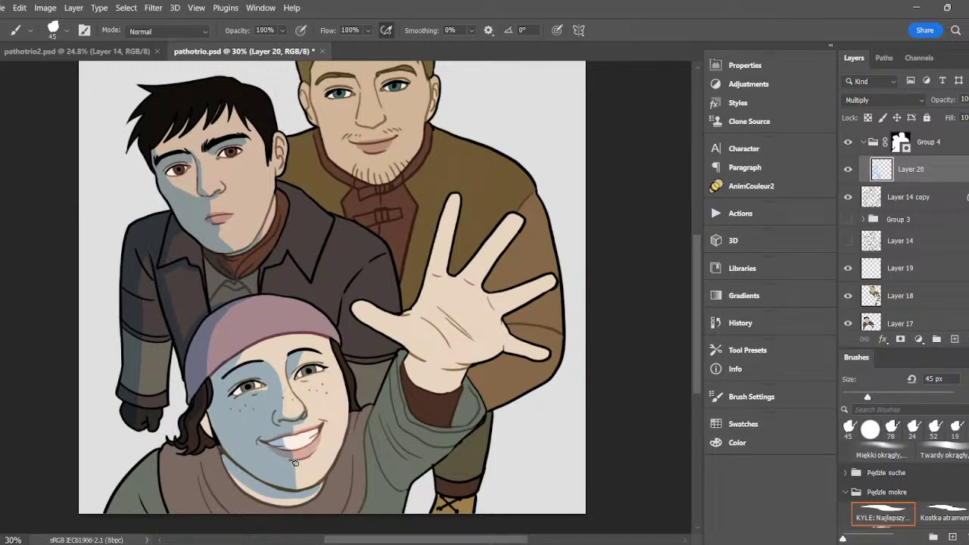
mouse_move(294, 468)
left_mouse_down()
mouse_move(296, 488)
mouse_move(304, 464)
left_mouse_up()
- Refine the shadow on the front figure's teeth, eyes and ear using the 45 px brush and 18 px eraser
key("e")
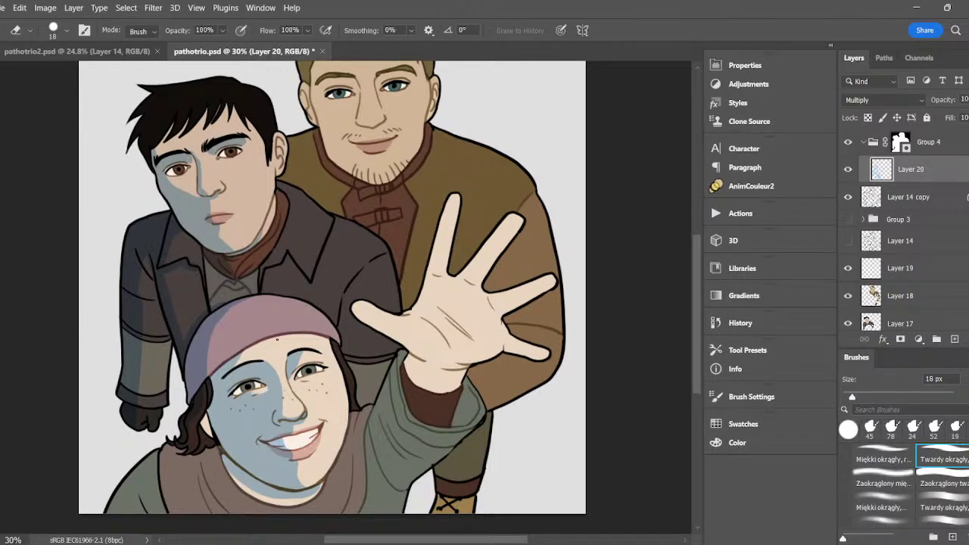
key("b")
mouse_move(287, 440)
left_mouse_down()
mouse_move(317, 428)
mouse_move(297, 436)
left_mouse_up()
key("ctrl+z")
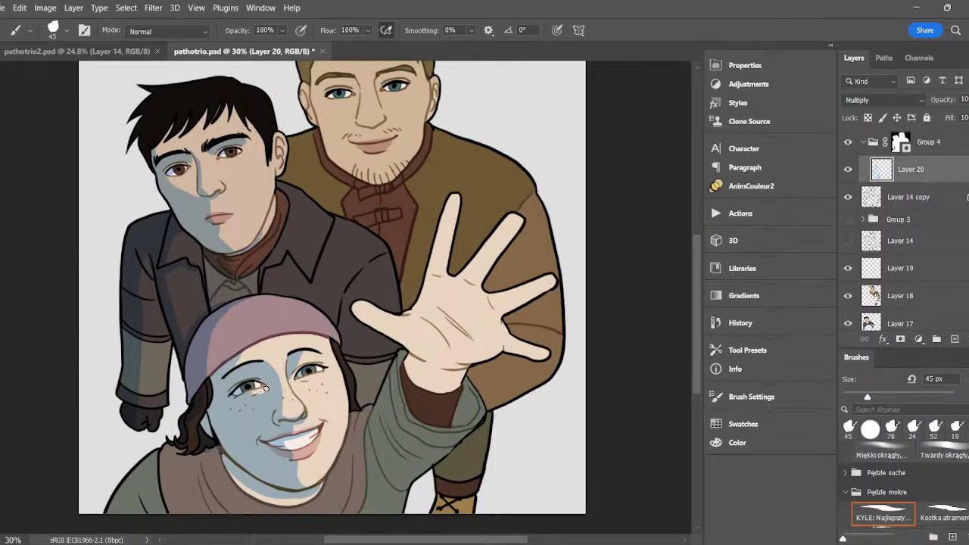
key("e")
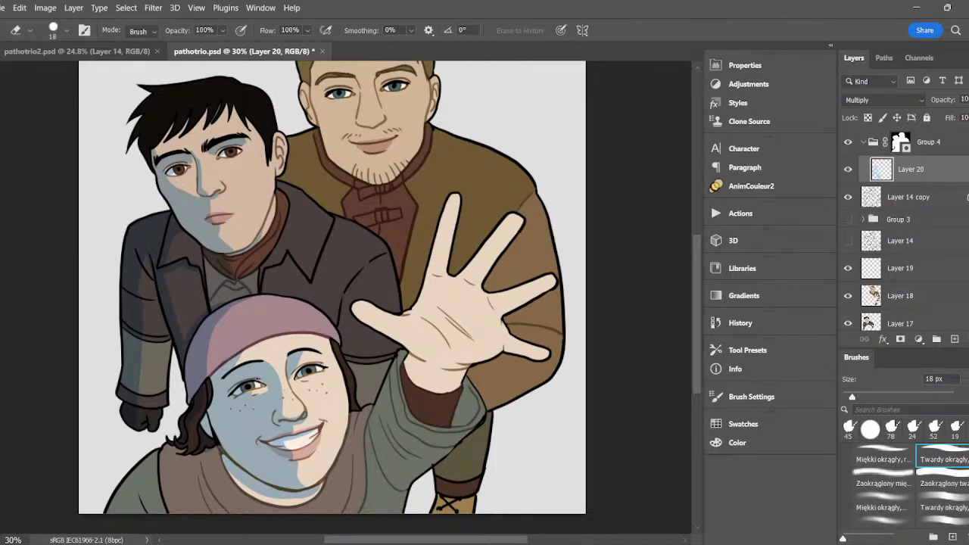
left_click_drag(256, 372, 251, 378)
key("ctrl+z")
key("b")
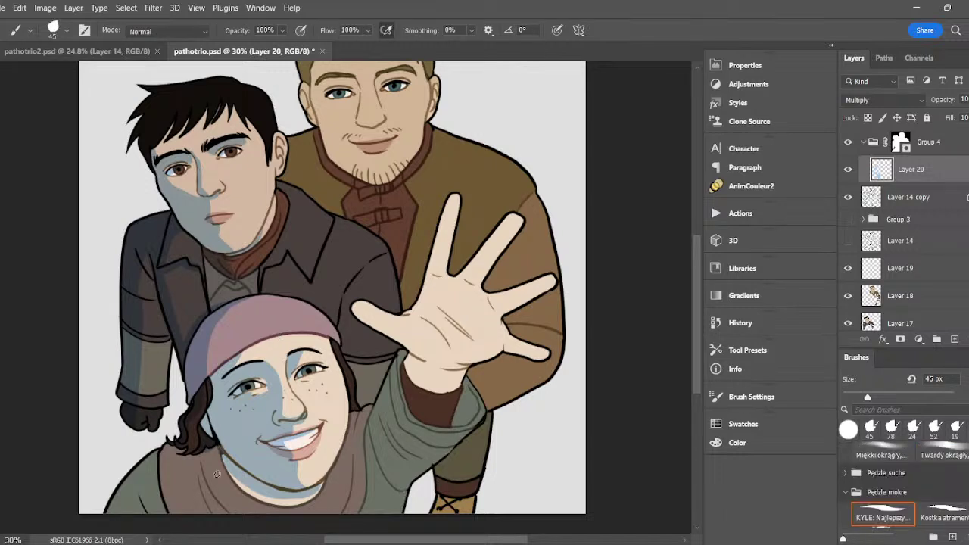
- Shade the front figure's scarf, shoulder and outer sleeve edge in blue, checking against the Group 3 sketch
mouse_move(224, 464)
left_mouse_down()
mouse_move(209, 487)
mouse_move(158, 511)
mouse_move(186, 479)
mouse_move(131, 509)
mouse_move(182, 442)
mouse_move(106, 506)
mouse_move(118, 486)
mouse_move(191, 448)
mouse_move(177, 473)
mouse_move(214, 457)
mouse_move(198, 482)
left_mouse_up()
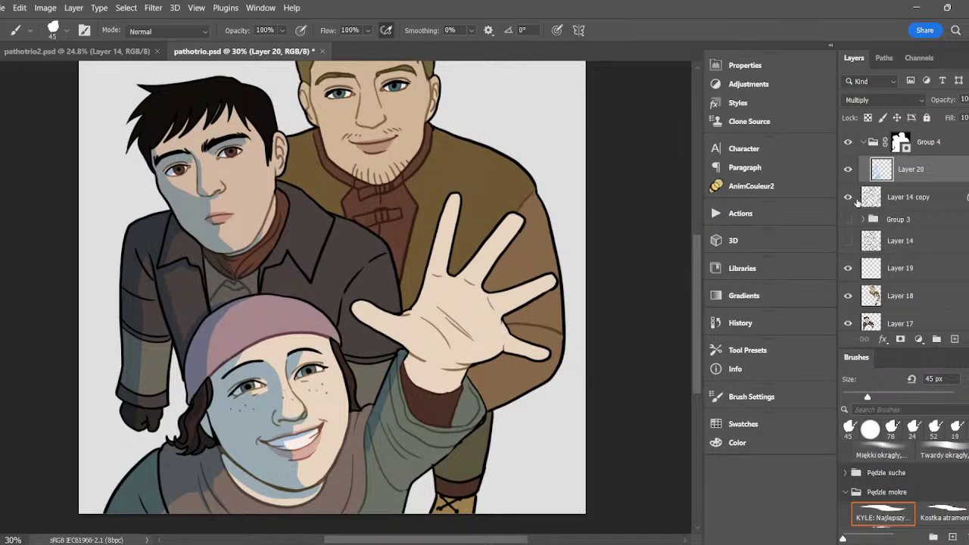
left_click(848, 220)
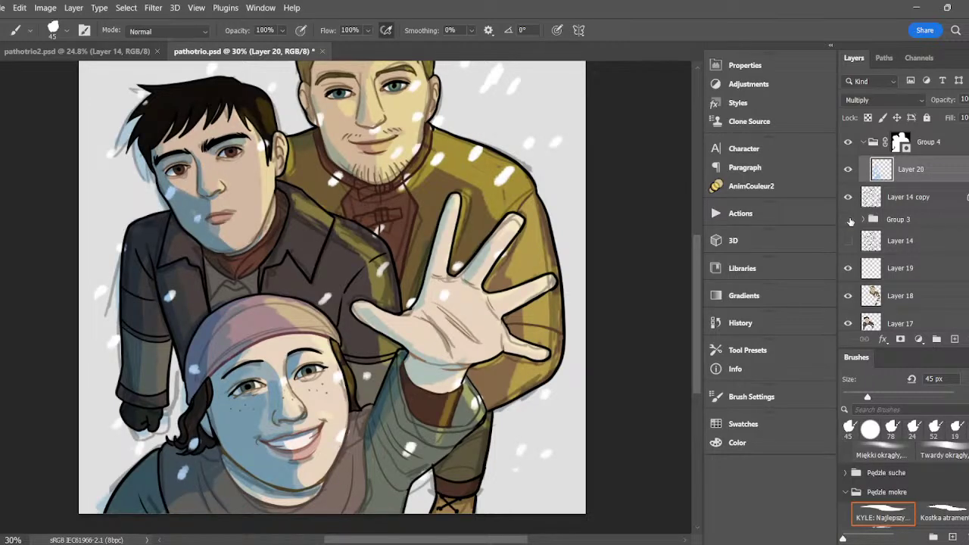
left_click(849, 219)
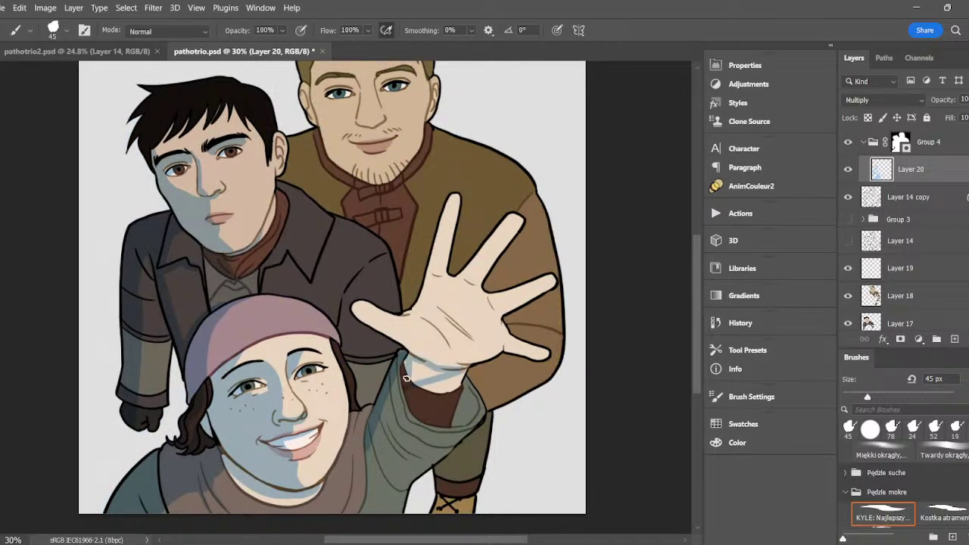
- Shade the raised arm's wrist, cuff opening and sleeve folds, comparing with the Group 3 sketch
mouse_move(406, 378)
left_mouse_down()
mouse_move(409, 365)
mouse_move(460, 371)
mouse_move(439, 379)
mouse_move(463, 409)
mouse_move(467, 397)
mouse_move(467, 421)
mouse_move(465, 386)
left_mouse_up()
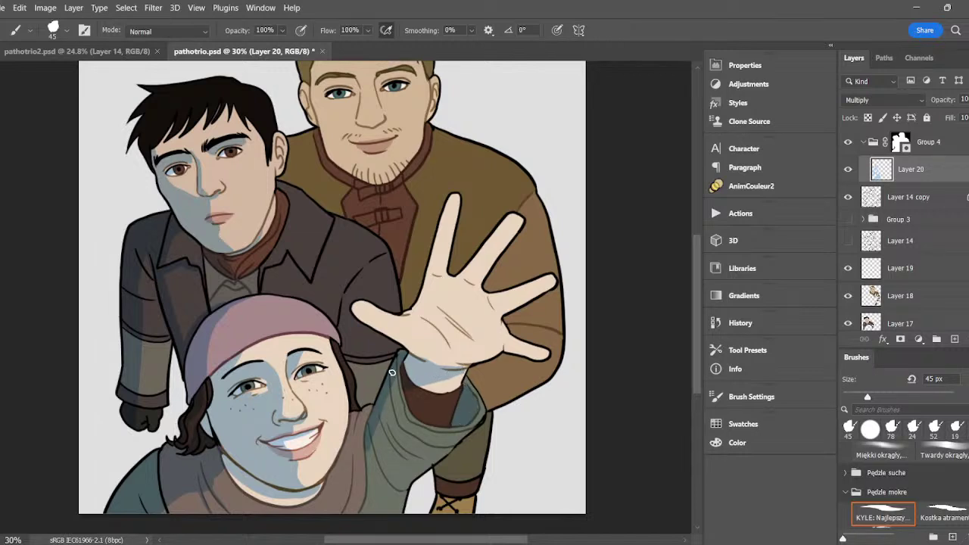
left_click_drag(393, 372, 369, 457)
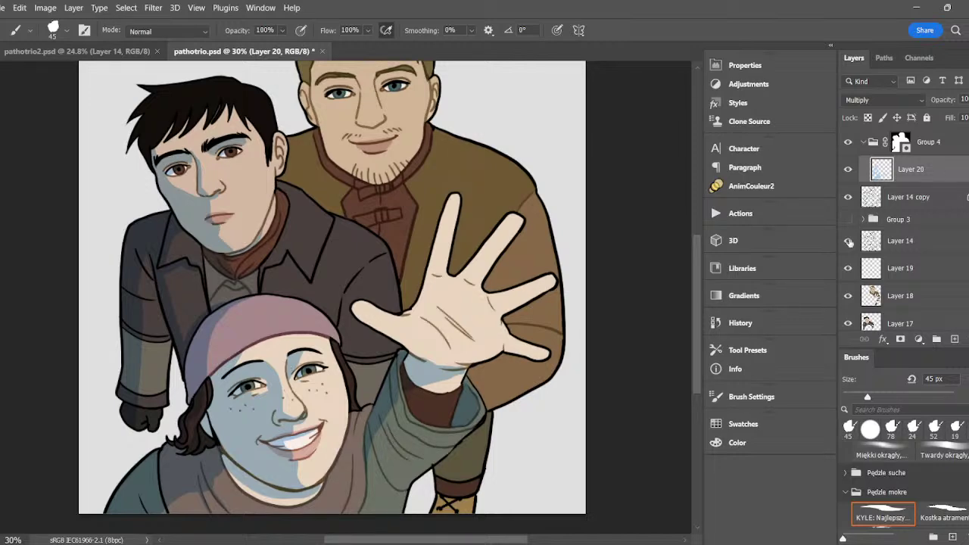
left_click(849, 218)
left_click(849, 219)
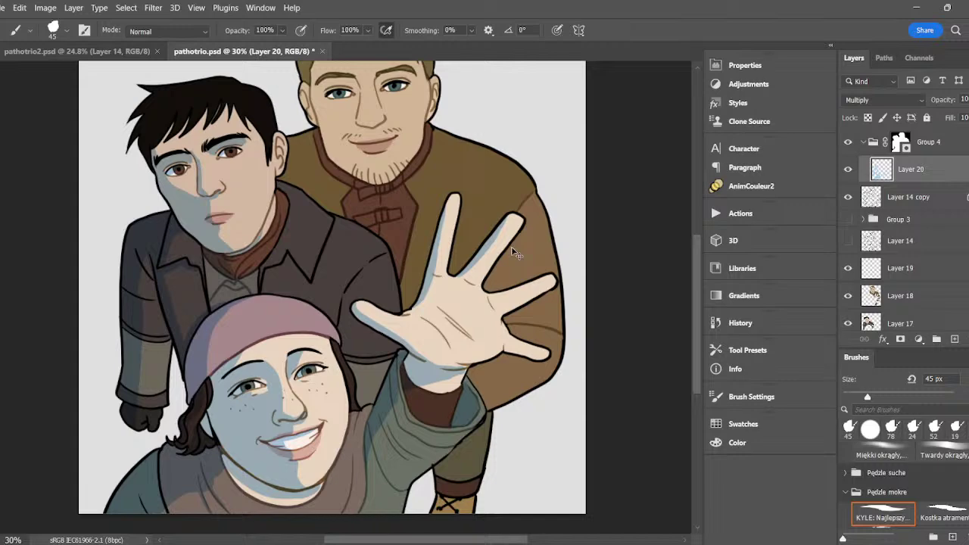
- Undo the last shadow strokes along the raised hand's fingers
key("ctrl+z")
key("ctrl+z")
key("ctrl+z")
key("ctrl+z")
key("ctrl+z")
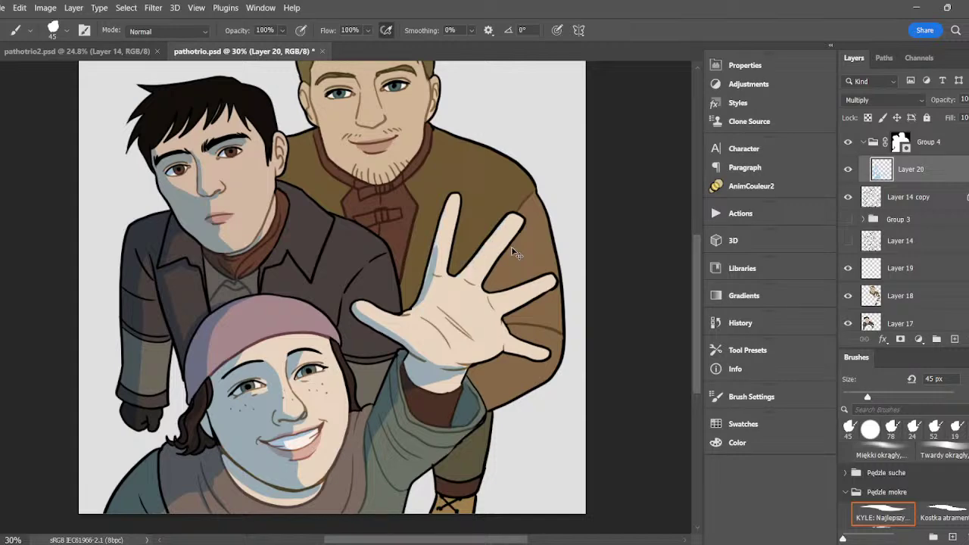
- Shade the raised hand's thumb, palm heel and palm creases, trimming the strokes with the 18 px eraser
mouse_move(354, 304)
left_mouse_down()
mouse_move(401, 324)
mouse_move(433, 353)
mouse_move(370, 312)
mouse_move(391, 323)
left_mouse_up()
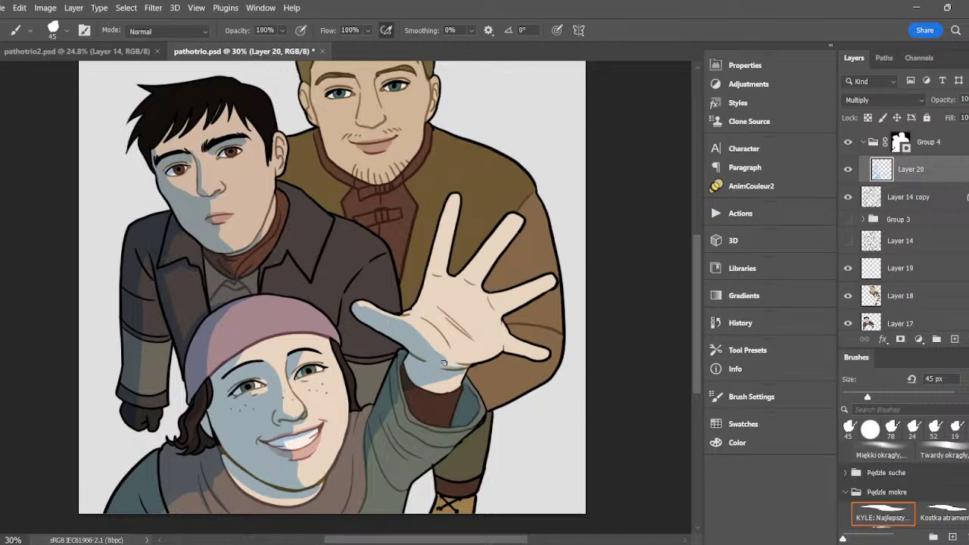
left_click_drag(445, 363, 432, 354)
mouse_move(427, 319)
left_mouse_down()
mouse_move(453, 343)
mouse_move(424, 312)
mouse_move(444, 317)
mouse_move(479, 343)
left_mouse_up()
key("e")
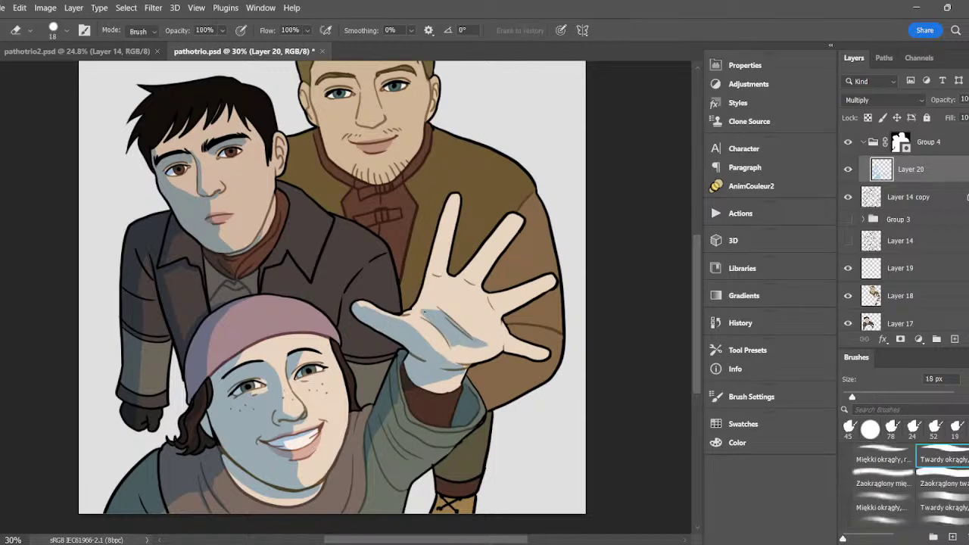
left_click_drag(428, 310, 475, 350)
left_click_drag(358, 306, 398, 316)
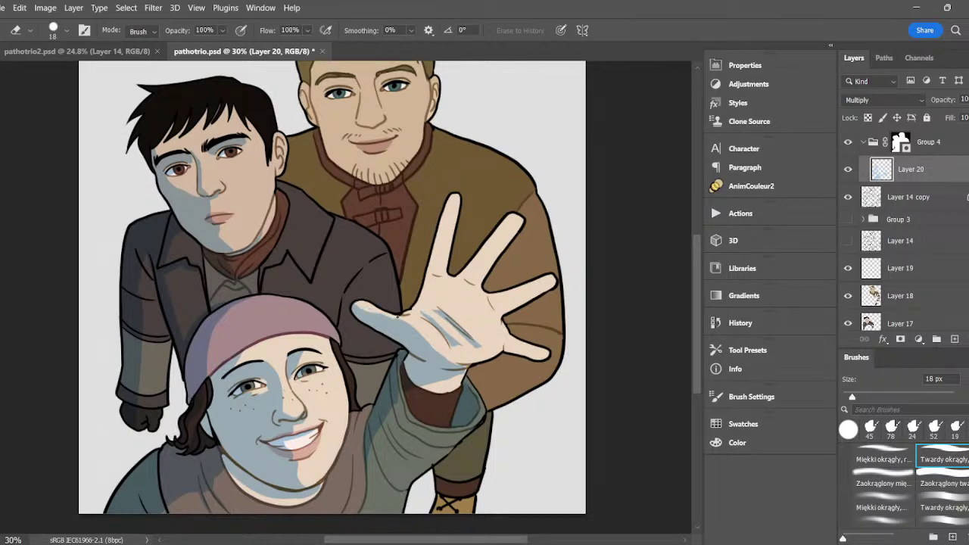
- Erase the shadow along the palm creases and clean up the thumb's shadow edge with a 52 px eraser
key("b")
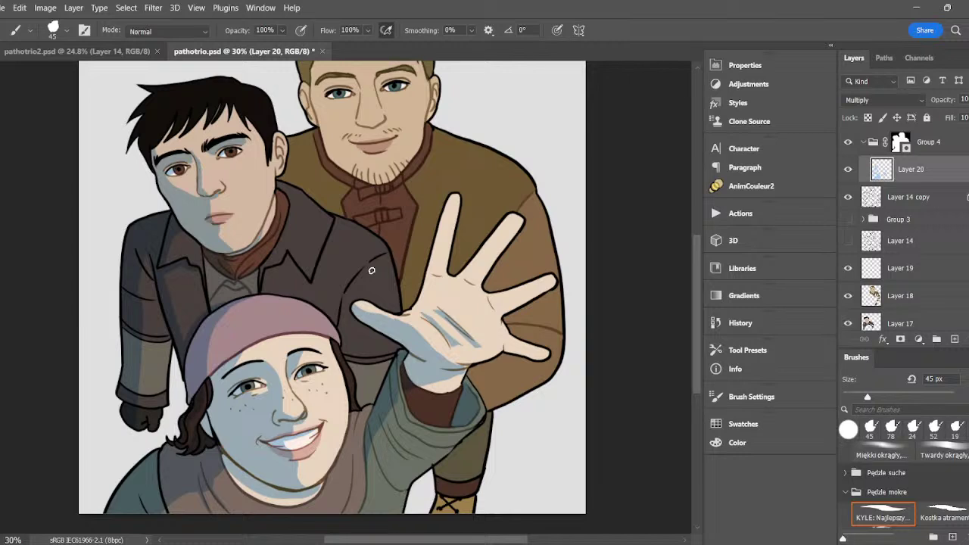
key("e")
mouse_move(454, 333)
left_mouse_down()
mouse_move(432, 312)
mouse_move(458, 343)
mouse_move(444, 309)
left_mouse_up()
key("b")
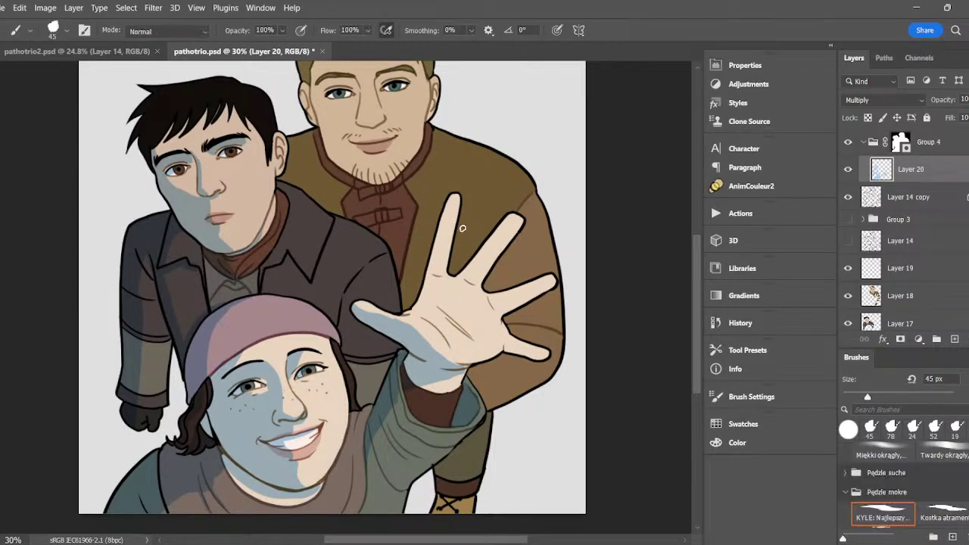
key("e")
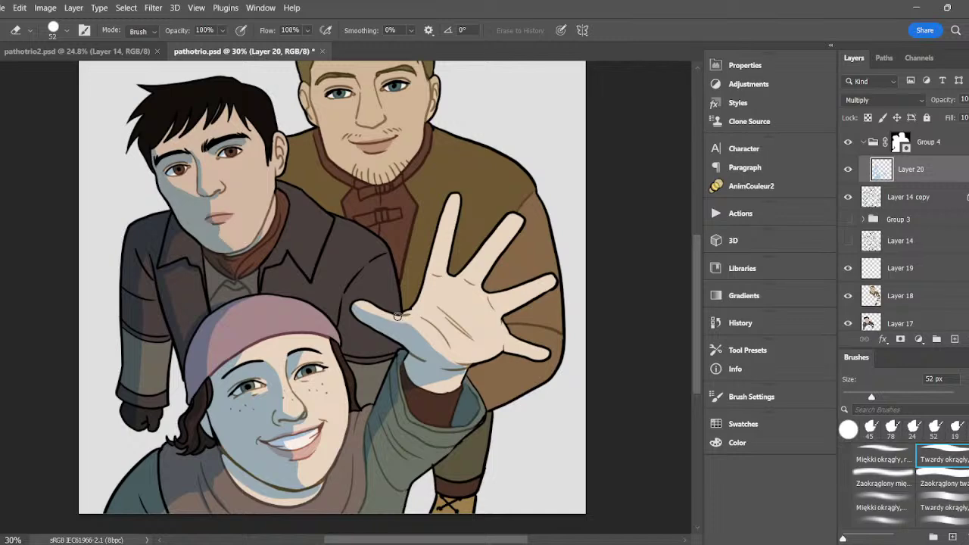
- Fill the center of the raised palm with a solid blue shadow using the 45 px brush
key("b")
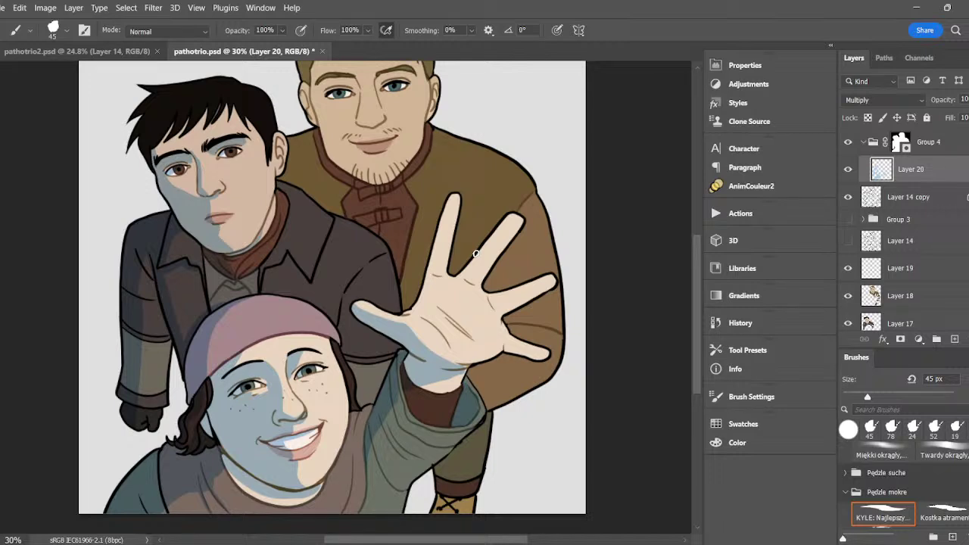
mouse_move(401, 327)
left_mouse_down()
mouse_move(422, 314)
mouse_move(433, 287)
mouse_move(454, 298)
mouse_move(470, 359)
mouse_move(429, 329)
mouse_move(419, 340)
mouse_move(443, 293)
mouse_move(463, 360)
left_mouse_up()
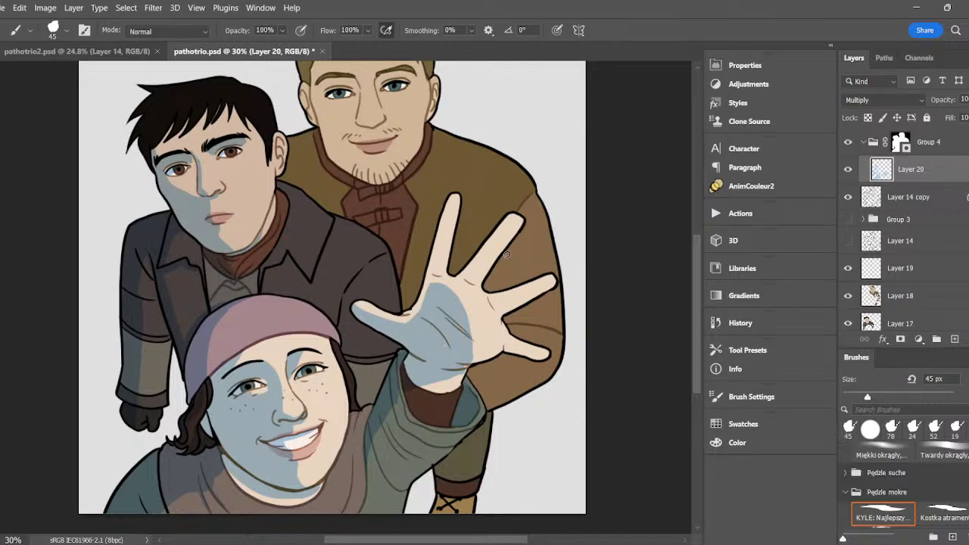
mouse_move(447, 290)
left_mouse_down()
mouse_move(474, 322)
mouse_move(476, 359)
mouse_move(466, 317)
mouse_move(477, 339)
left_mouse_up()
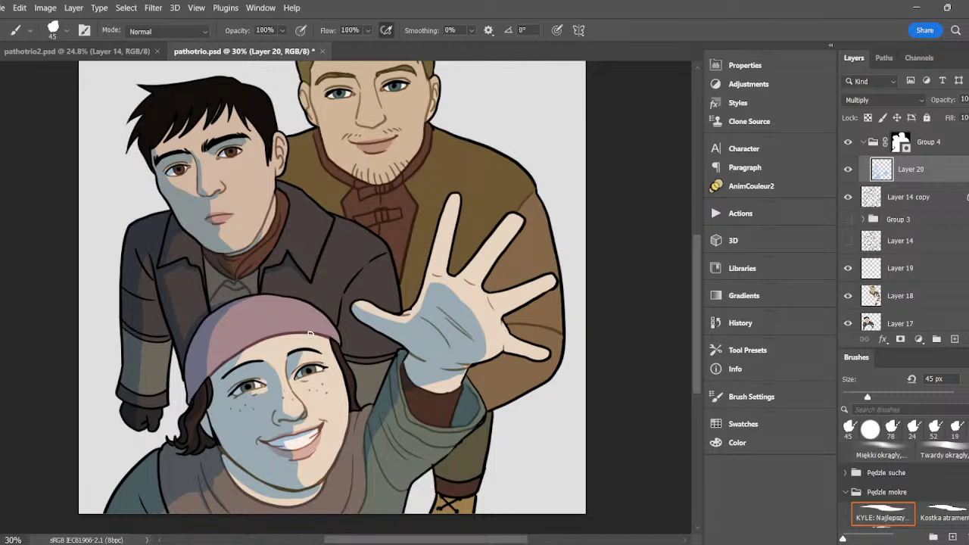
- Shade the side of the blond man's face down to the jaw, checking against the Group 3 sketch
scroll(696, 271, "up", 2)
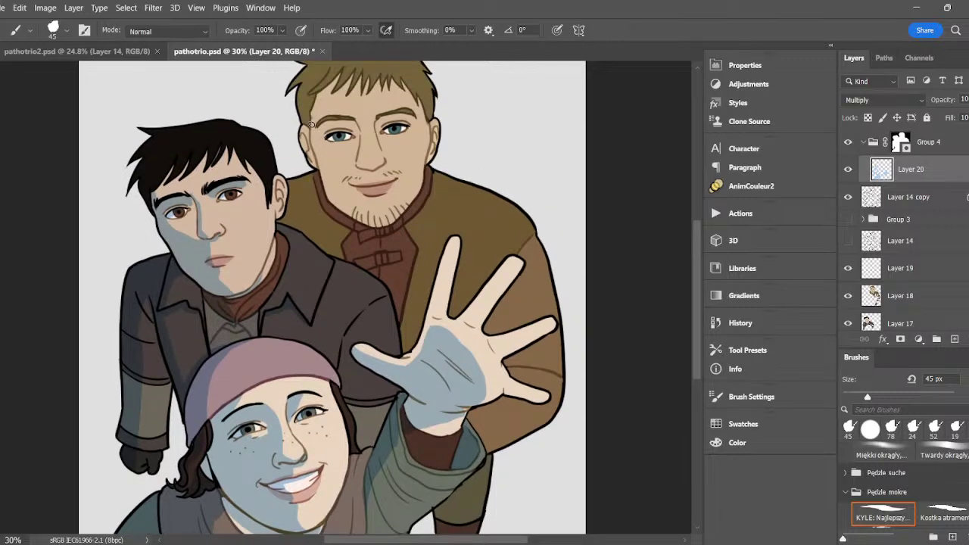
mouse_move(311, 125)
left_mouse_down()
mouse_move(345, 212)
mouse_move(325, 186)
mouse_move(367, 222)
left_mouse_up()
left_click(849, 219)
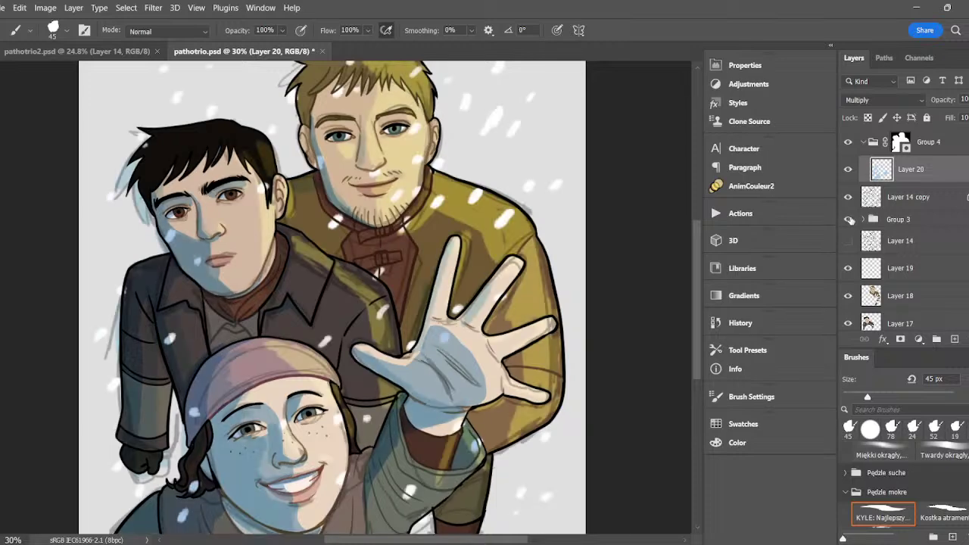
left_click(849, 218)
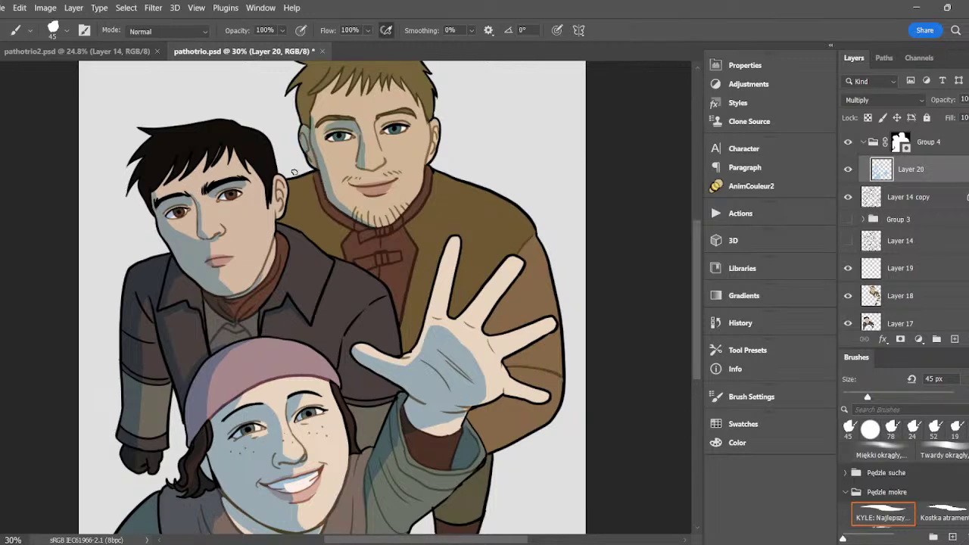
- Shade the blond man's coat shoulder beside the collar and erase the spill near the dark-haired man's ear
mouse_move(294, 172)
left_mouse_down()
mouse_move(329, 219)
mouse_move(364, 224)
mouse_move(340, 181)
mouse_move(340, 214)
mouse_move(325, 208)
mouse_move(333, 219)
mouse_move(320, 183)
left_mouse_up()
key("e")
left_click_drag(279, 183, 283, 189)
key("b")
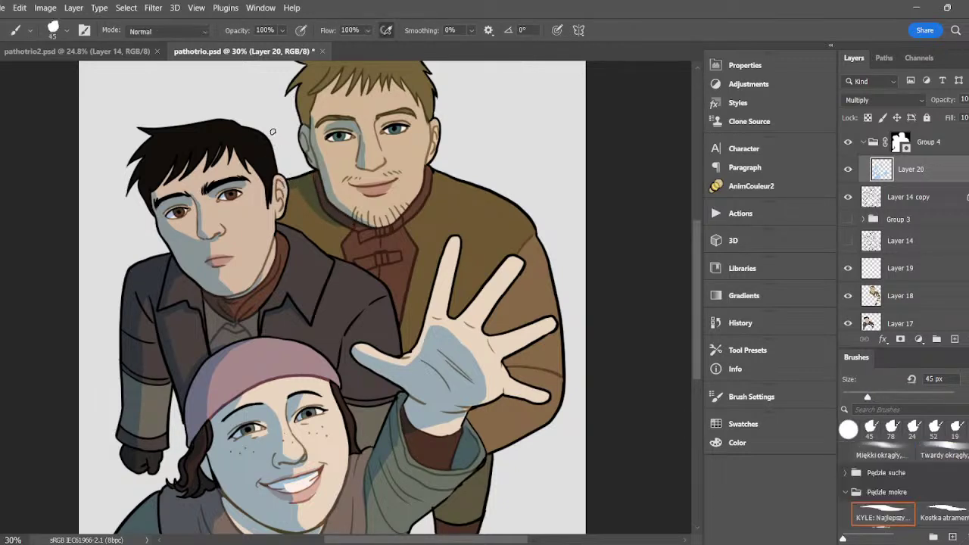
scroll(699, 251, "up", 2)
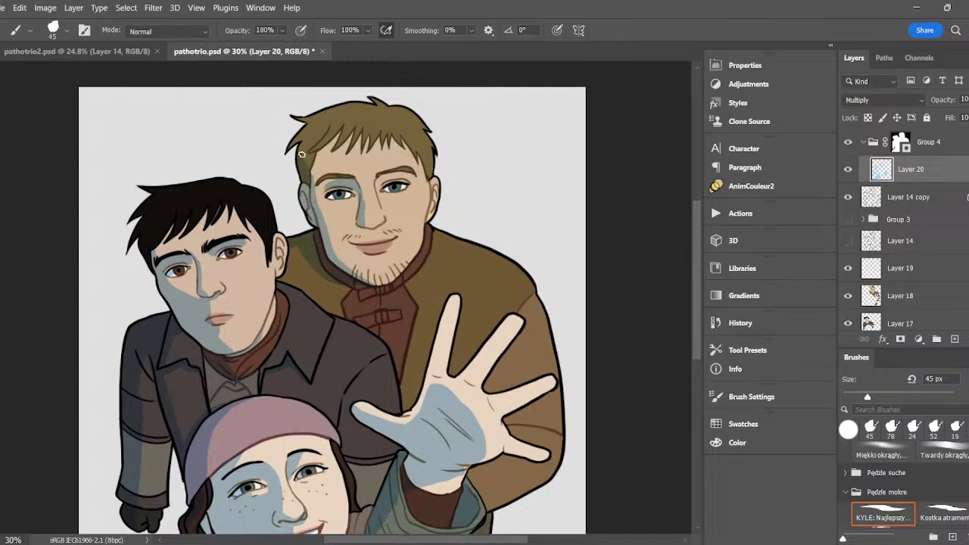
- Shade the blond man's hair along the shadowed side of his head with the 45 px brush
mouse_move(300, 130)
left_mouse_down()
mouse_move(326, 110)
mouse_move(316, 128)
left_mouse_up()
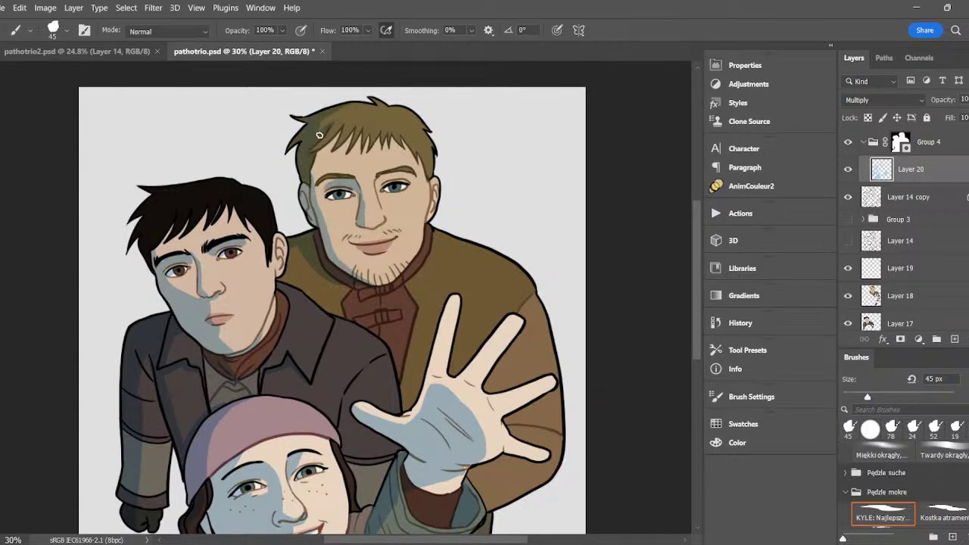
scroll(398, 250, "down", 3)
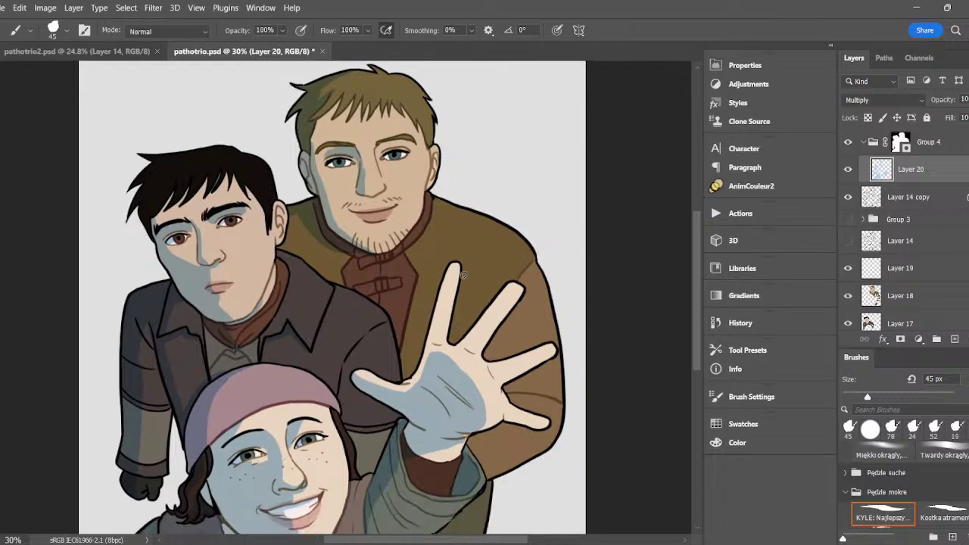
scroll(399, 250, "up", 2)
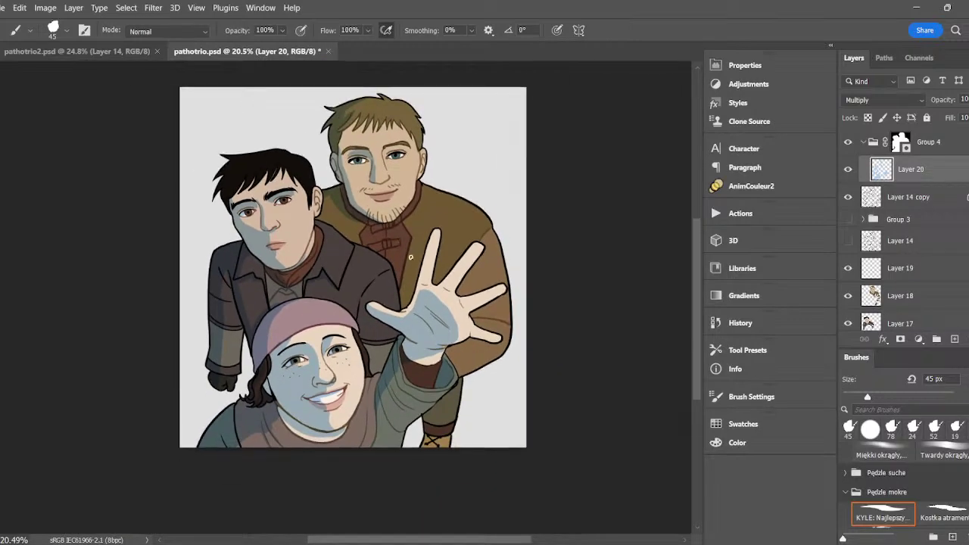
scroll(454, 297, "up", 2)
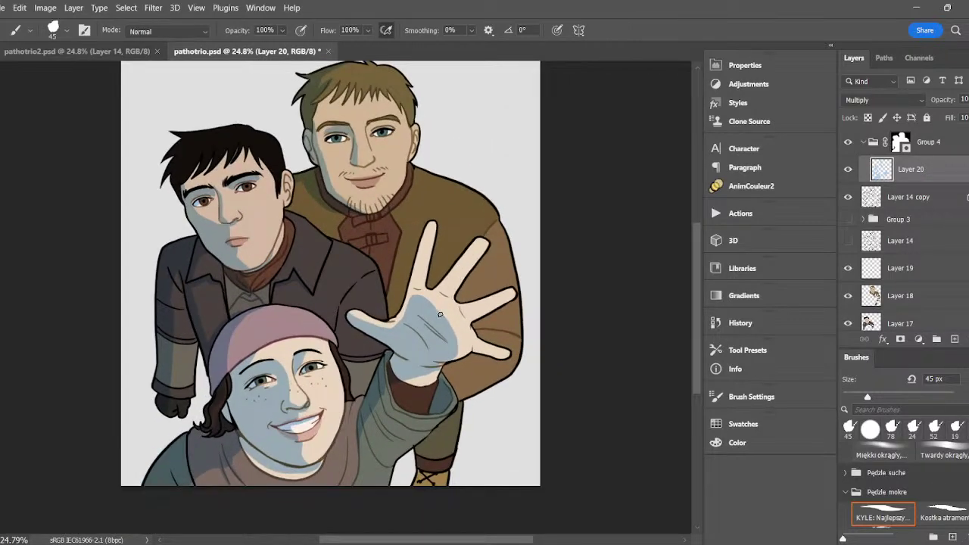
- Add a blue shadow patch to the smiling woman's lit cheek and shade the coat between the raised fingers, tidying it with the eraser
mouse_move(345, 394)
left_mouse_down()
mouse_move(335, 393)
mouse_move(344, 407)
mouse_move(342, 396)
left_mouse_up()
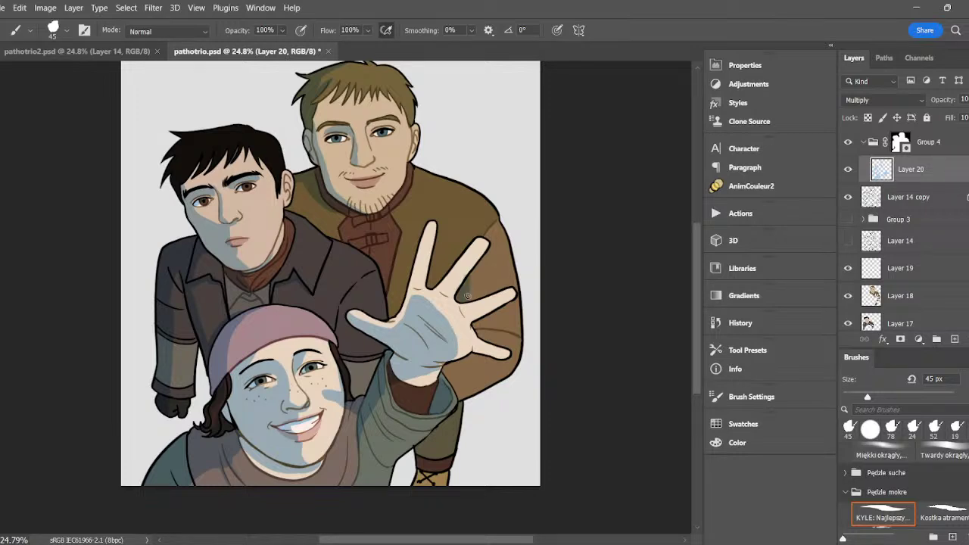
key("e")
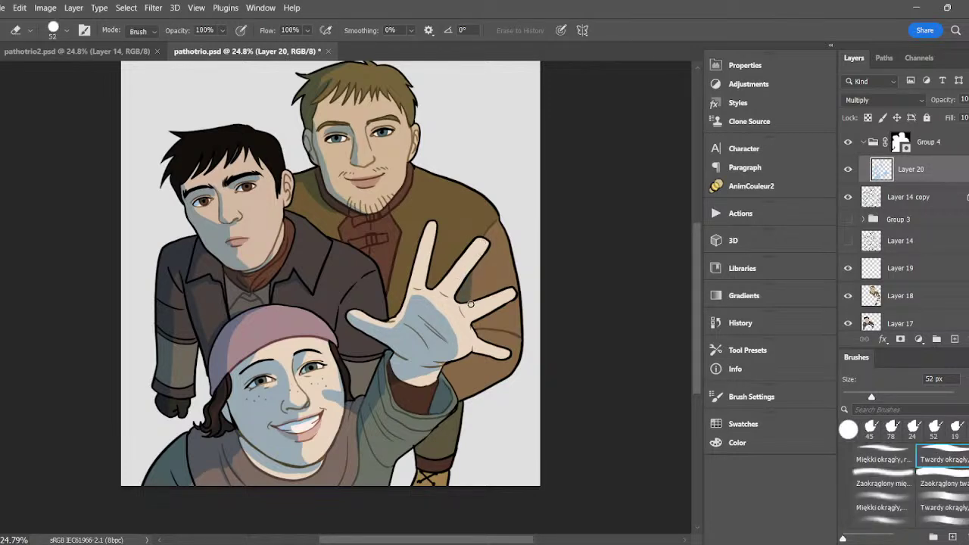
key("b")
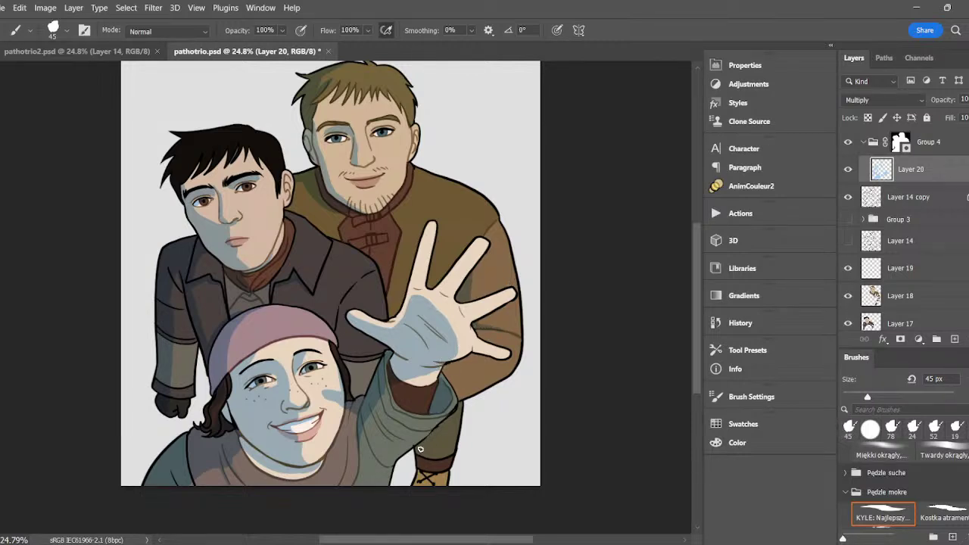
- Shade the trouser leg and boot below the raised arm, and refine the shadows on the woman's sleeve and cuff
mouse_move(458, 418)
left_mouse_down()
mouse_move(420, 477)
mouse_move(438, 480)
left_mouse_up()
key("e")
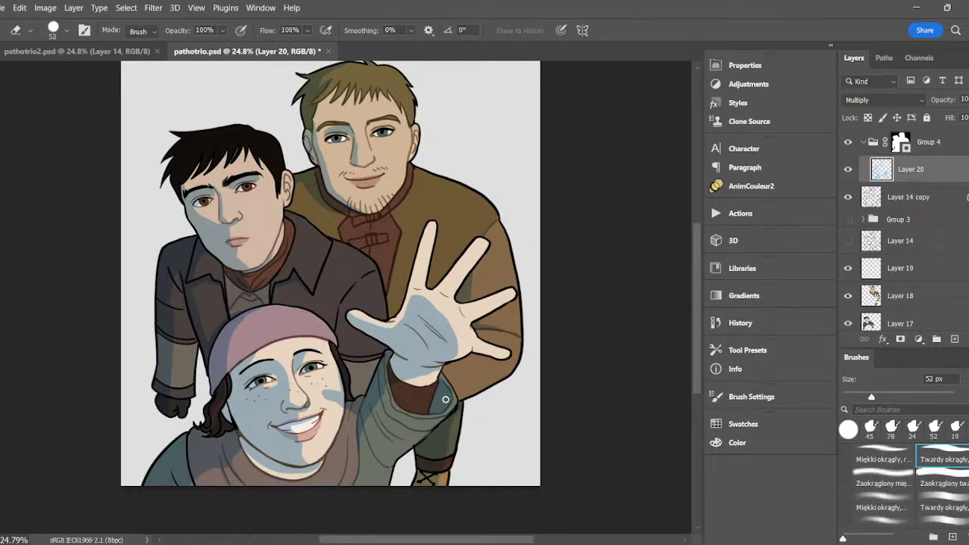
key("b")
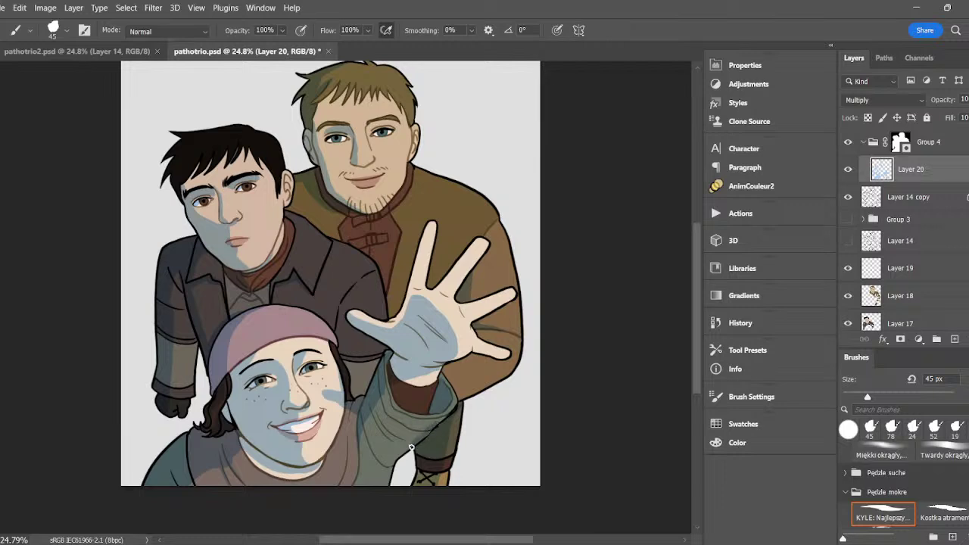
left_click_drag(448, 410, 436, 407)
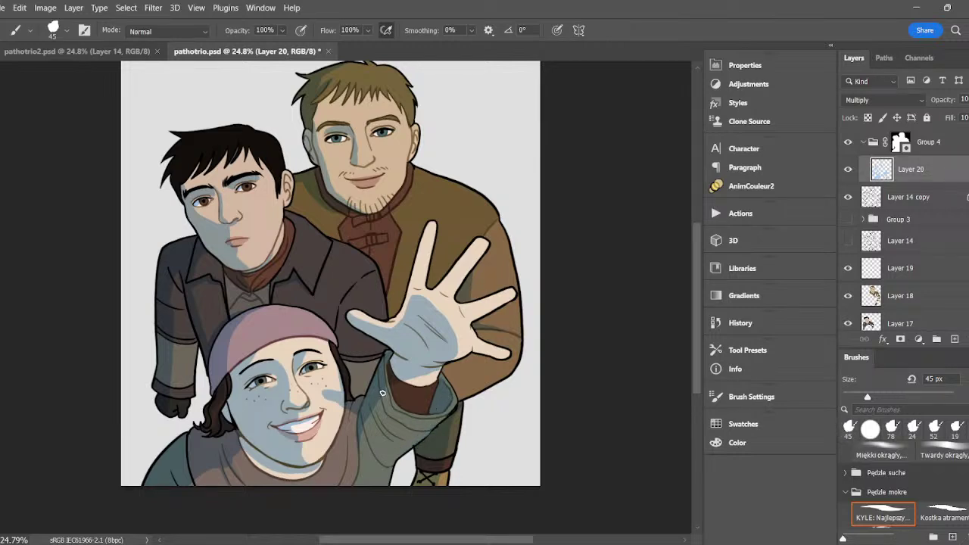
left_click_drag(383, 392, 379, 405)
- Add a layer above the shadows in Group 4, set it to Soft Light and choose a pale yellow foreground color
left_click(955, 338)
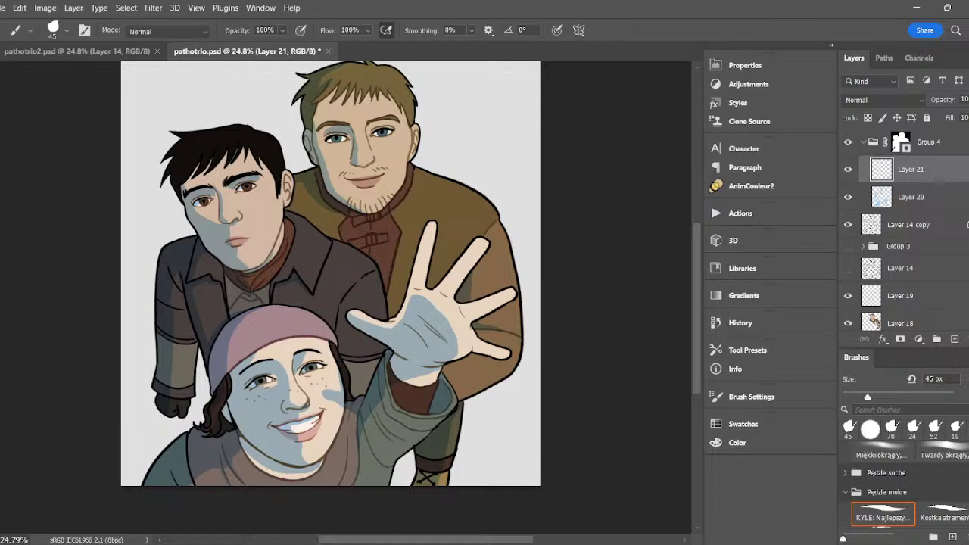
left_click(2, 471)
left_click(733, 311)
left_click(733, 308)
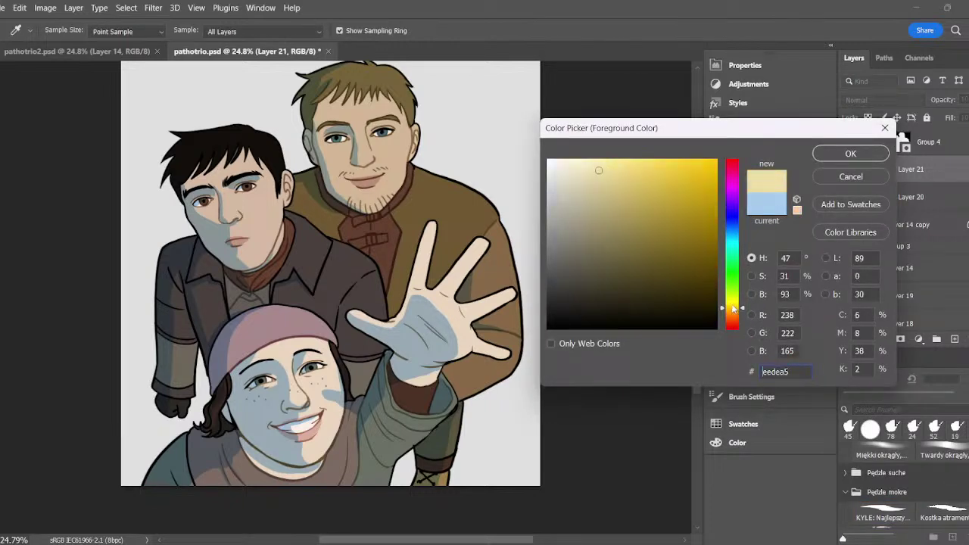
left_click(613, 163)
left_click(847, 155)
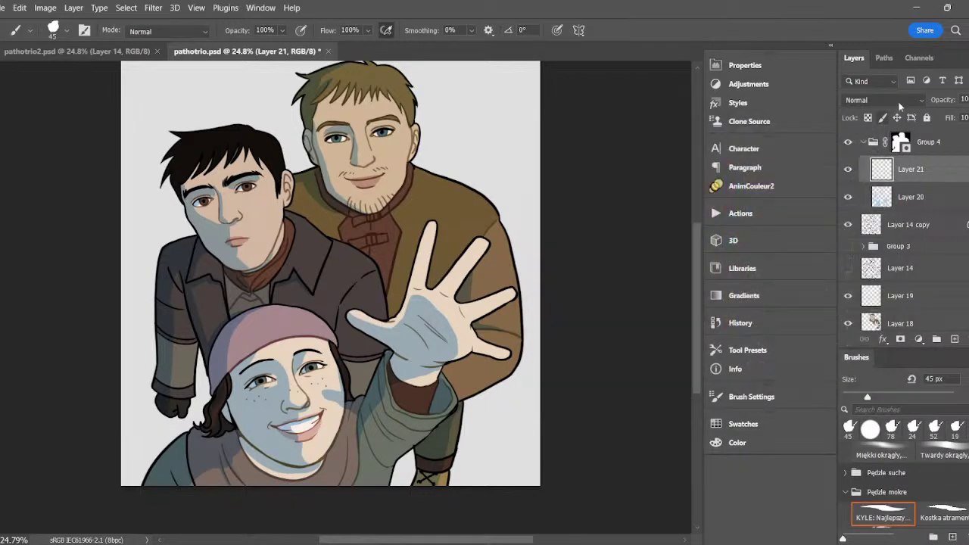
left_click(899, 103)
left_click(867, 297)
- Paint pale yellow light over the blond man's lit cheek, nose and eye area, comparing with the Group 3 sketch
left_click(848, 247)
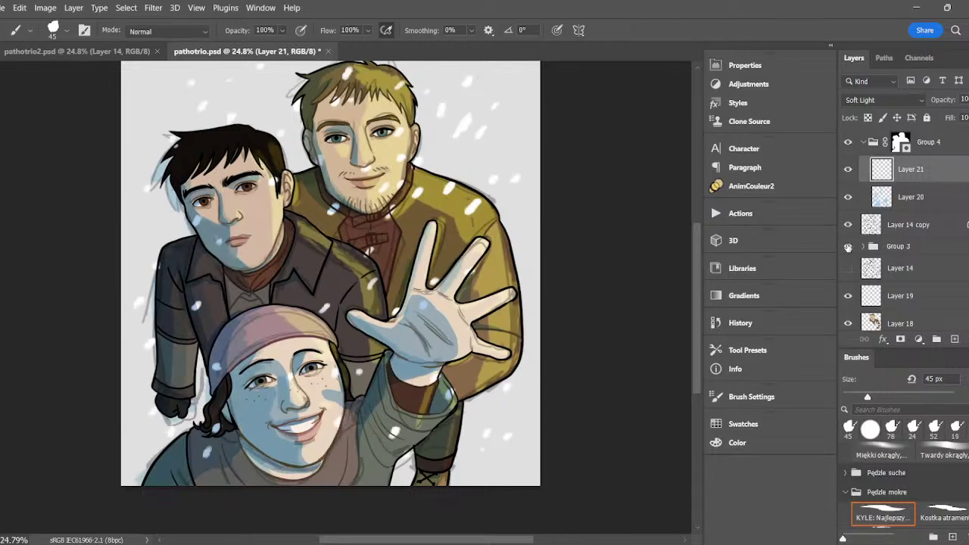
left_click(848, 246)
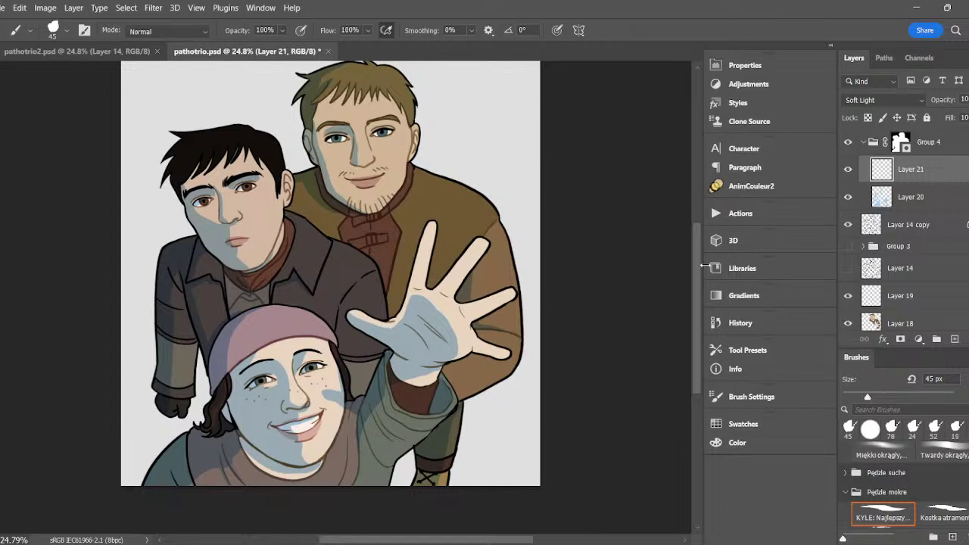
mouse_move(383, 163)
left_mouse_down()
mouse_move(375, 144)
mouse_move(389, 151)
left_mouse_up()
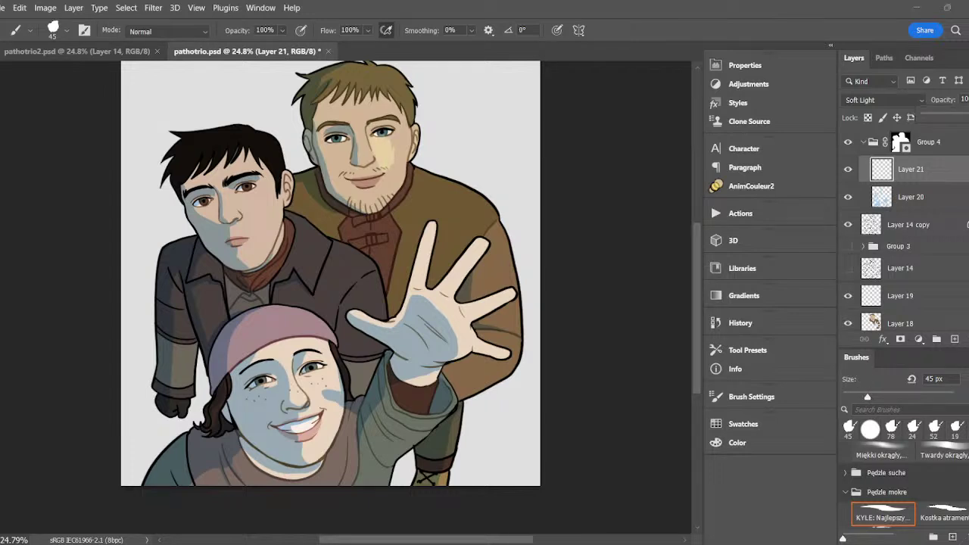
left_click_drag(968, 116, 965, 115)
left_click(386, 145)
left_click(849, 247)
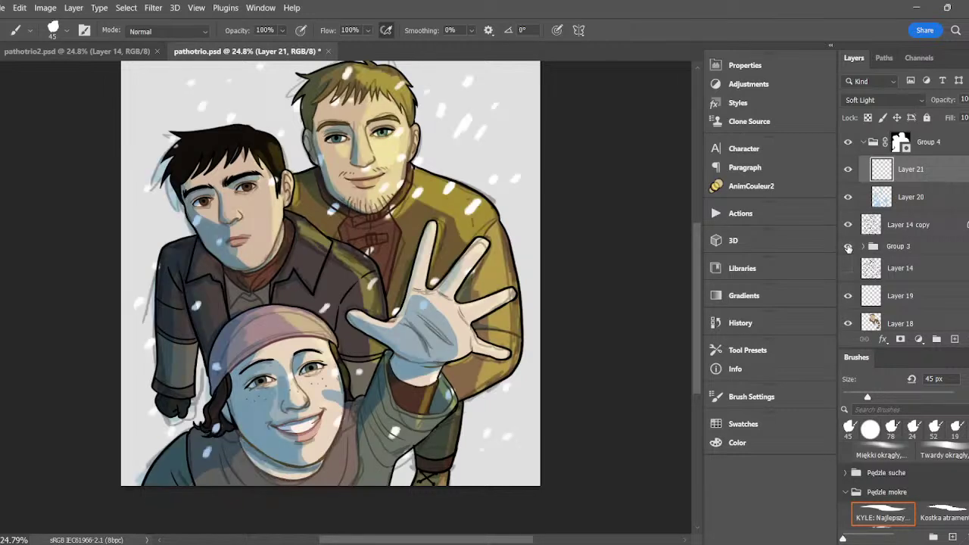
left_click(849, 247)
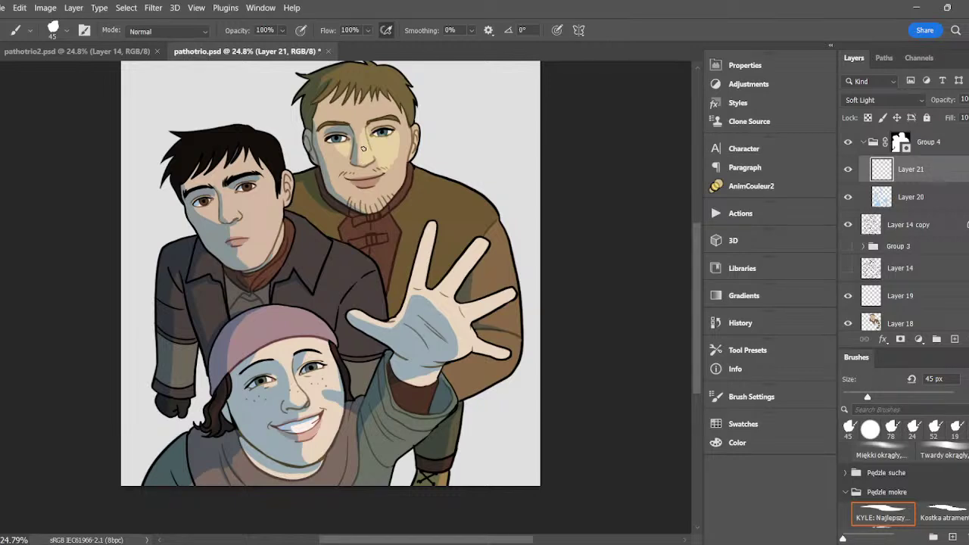
mouse_move(366, 137)
left_mouse_down()
mouse_move(377, 126)
mouse_move(390, 140)
mouse_move(389, 121)
left_mouse_up()
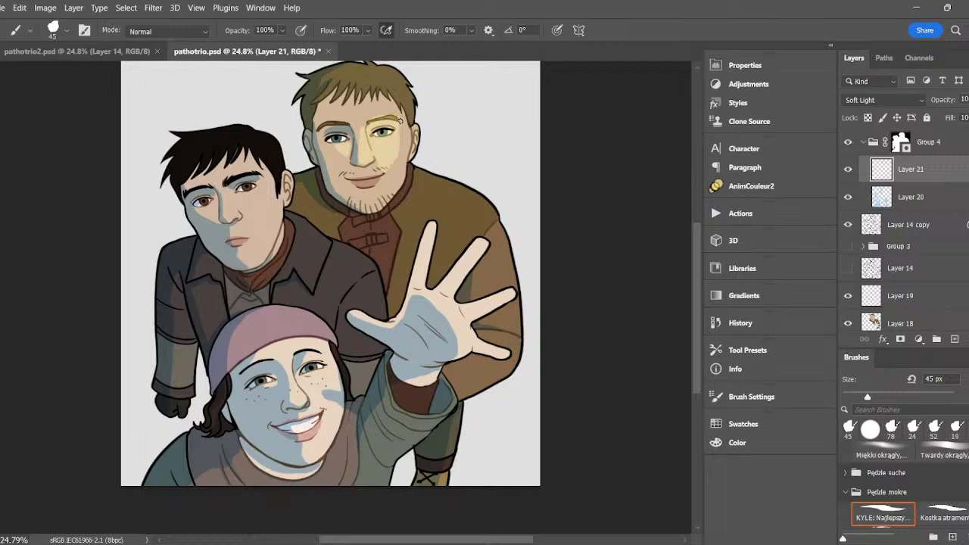
- Extend the yellow light over the blond man's forehead, hair and chin and clean its edges with the 52 px eraser
left_click(849, 225)
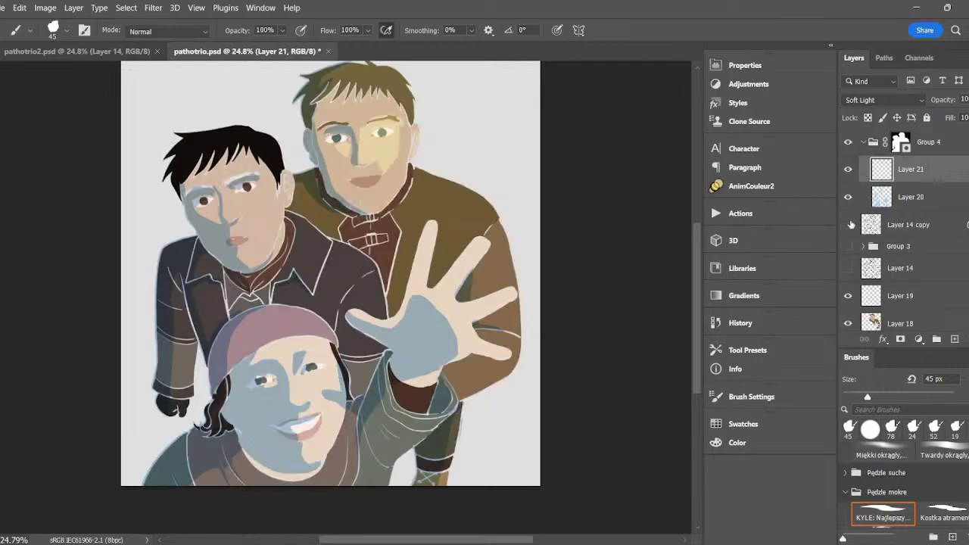
left_click(849, 225)
left_click(848, 246)
left_click(849, 246)
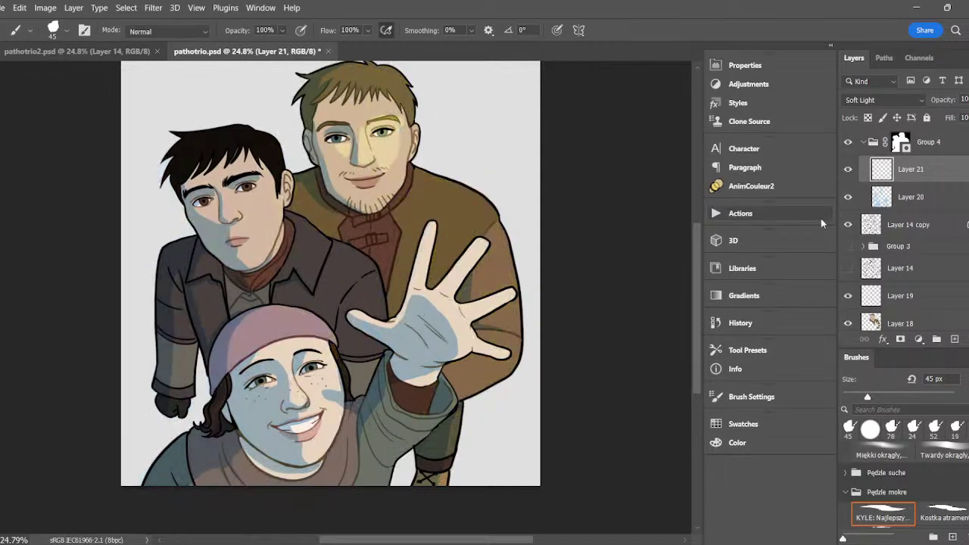
key("e")
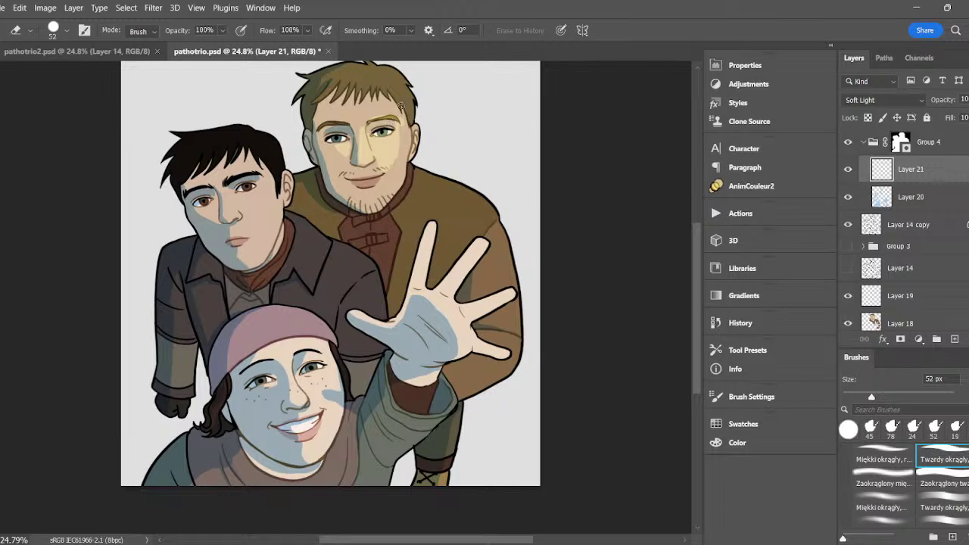
key("b")
mouse_move(367, 101)
left_mouse_down()
mouse_move(409, 131)
mouse_move(386, 191)
mouse_move(384, 176)
mouse_move(387, 198)
mouse_move(407, 167)
mouse_move(380, 171)
left_mouse_up()
key("e")
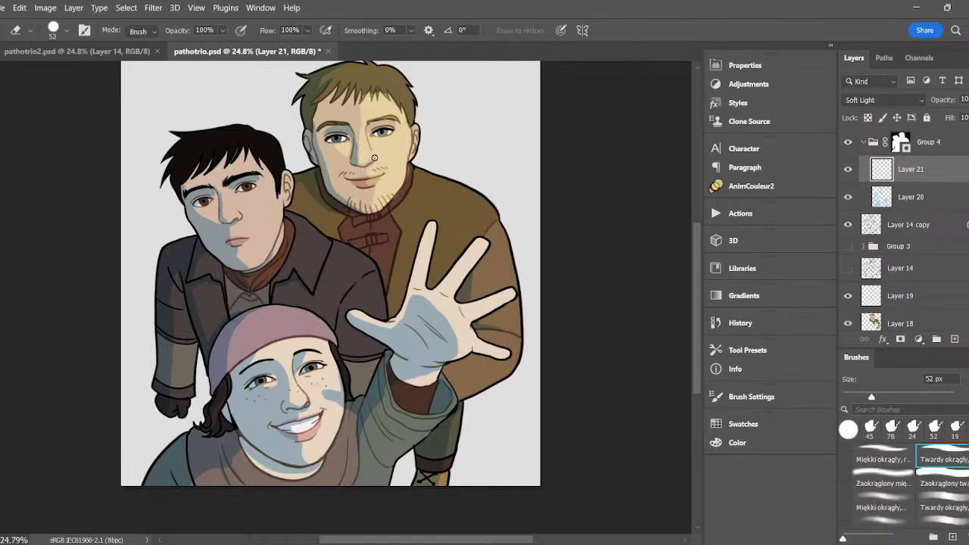
key("b")
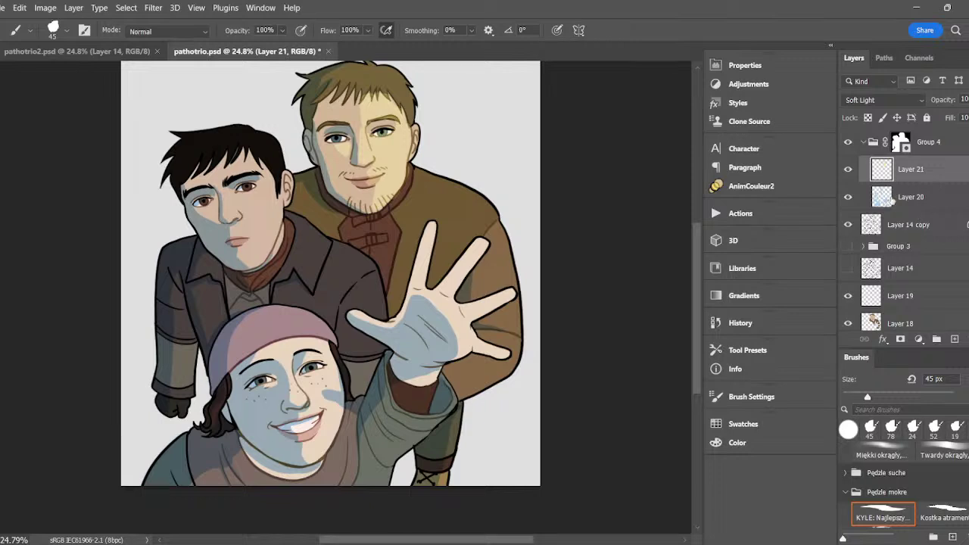
- Paint yellow light along the blond man's coat shoulder and the outer edge of his sleeve
key("e")
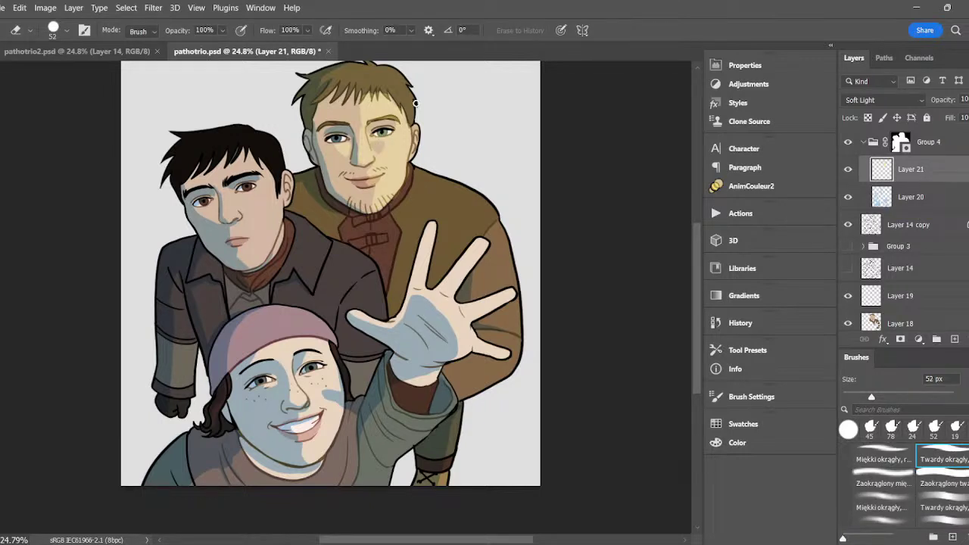
key("b")
mouse_move(415, 186)
left_mouse_down()
mouse_move(424, 176)
mouse_move(444, 189)
mouse_move(427, 195)
mouse_move(468, 194)
mouse_move(428, 179)
left_mouse_up()
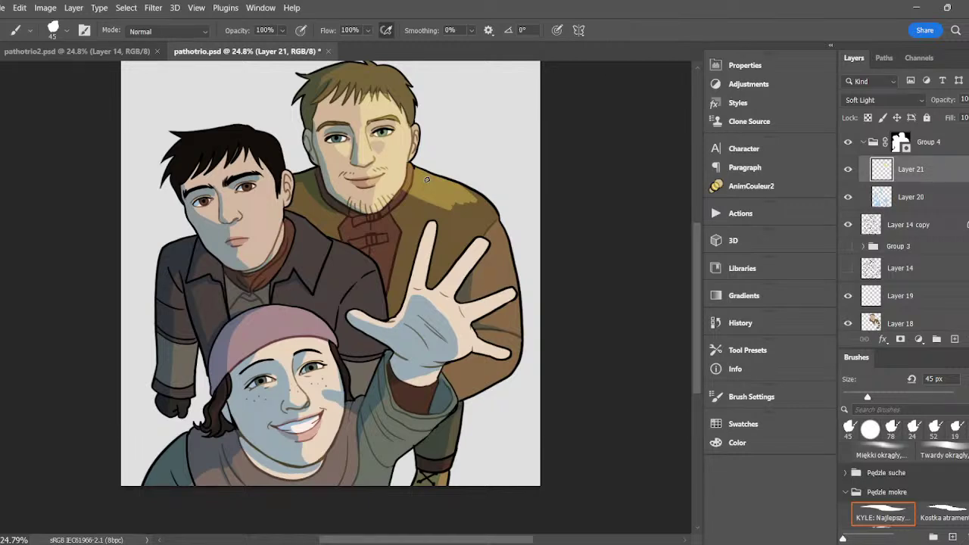
mouse_move(469, 200)
left_mouse_down()
mouse_move(459, 213)
mouse_move(475, 225)
mouse_move(492, 208)
mouse_move(483, 232)
mouse_move(512, 279)
left_mouse_up()
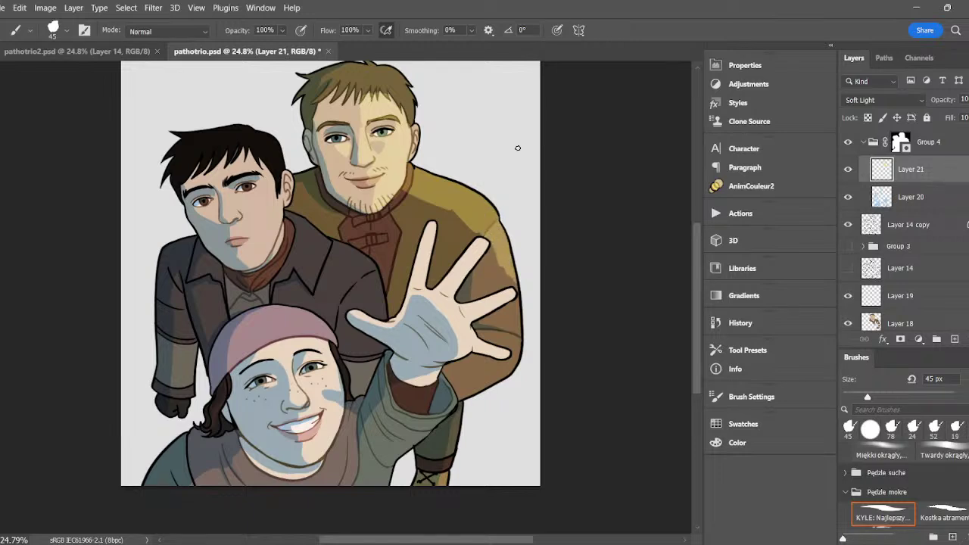
- Try the Soft Light highlight layer at 54% opacity and delete it
left_click(848, 168)
left_click_drag(958, 114, 956, 116)
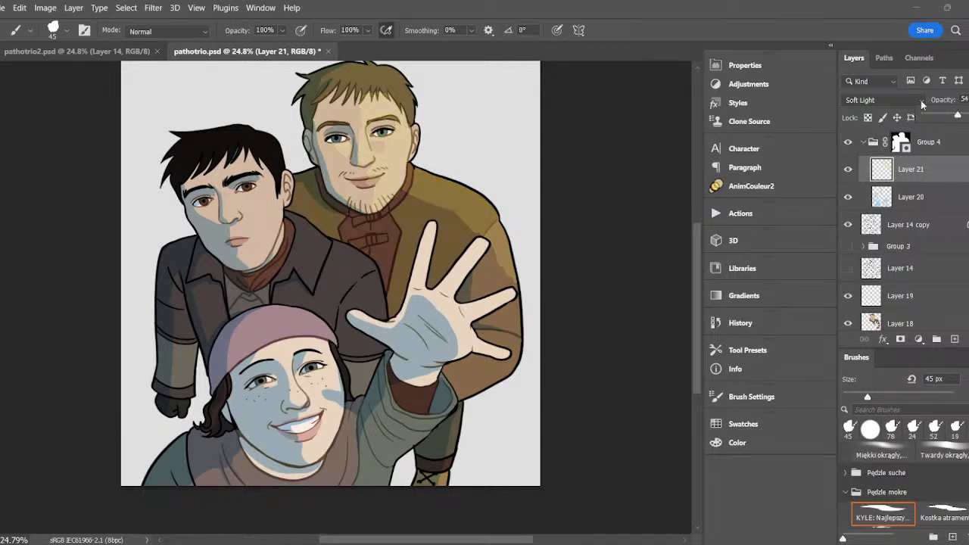
key("Delete")
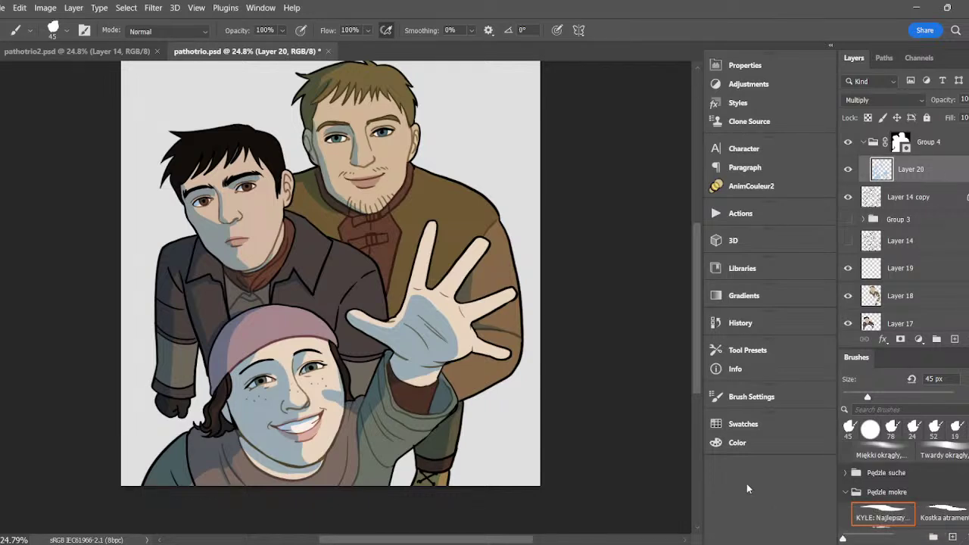
- Restore the light blue shadow color as the foreground from the recently used swatches
scroll(424, 322, "down", 2)
scroll(426, 324, "up", 1)
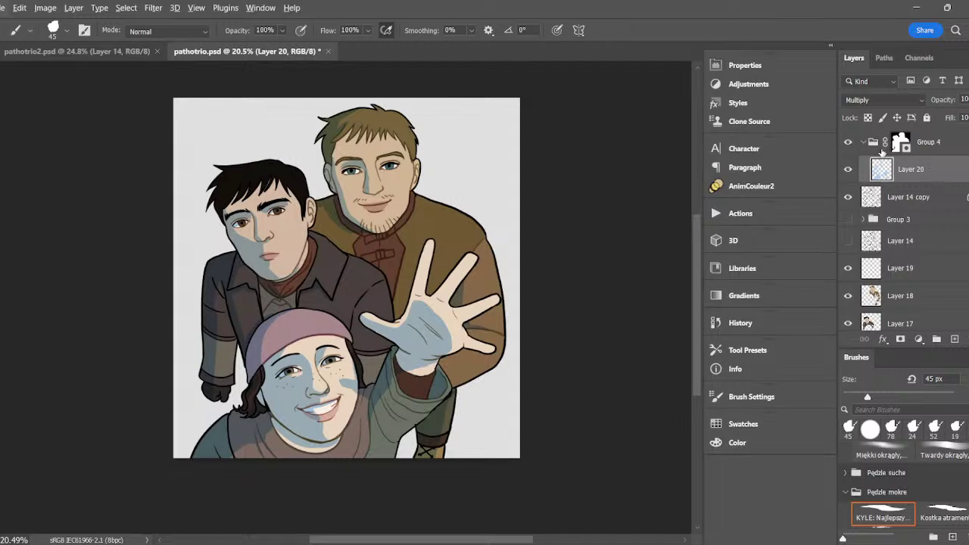
key("alt+i")
key("Escape")
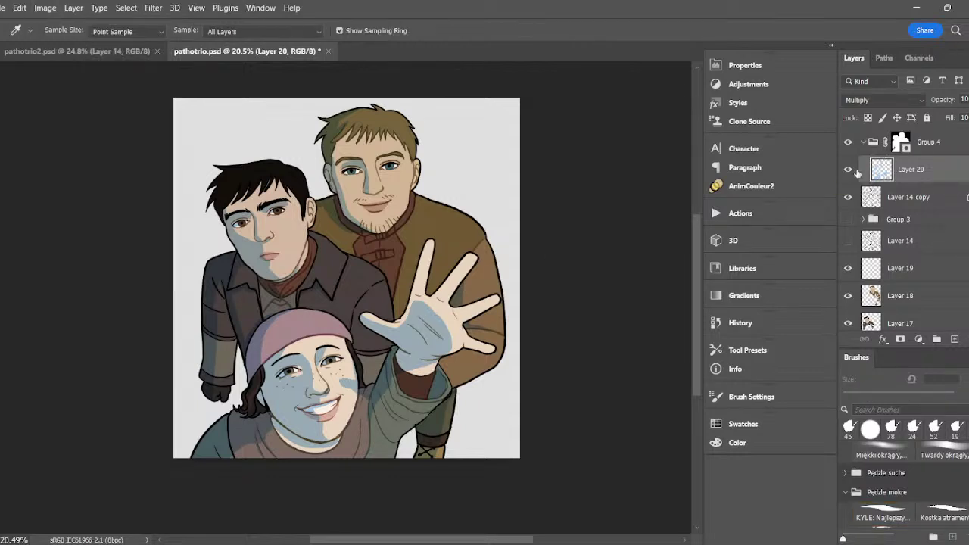
key("b")
left_click(757, 427)
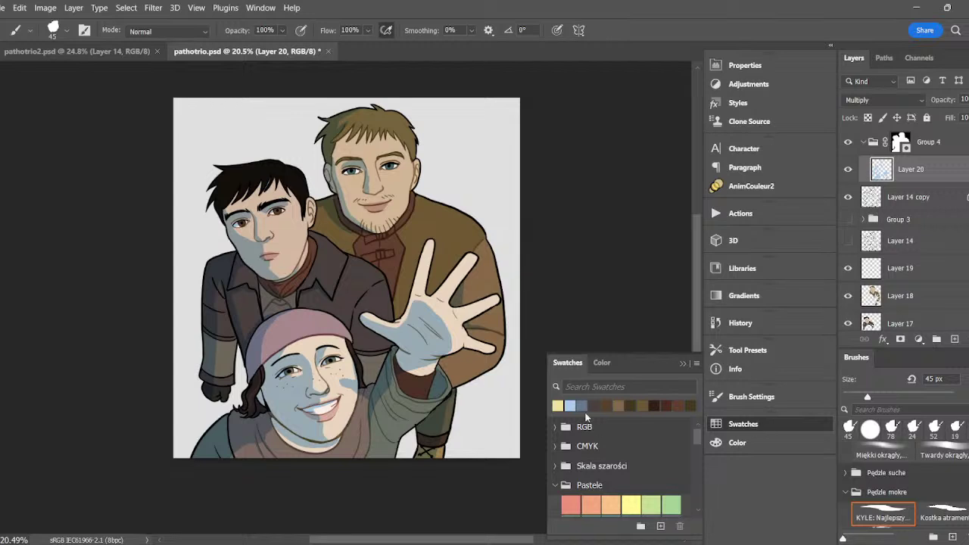
left_click(573, 404)
left_click(685, 364)
- Select the grey background around the three characters with the Magic Wand at tolerance 35 and expand the selection by one pixel
key("w")
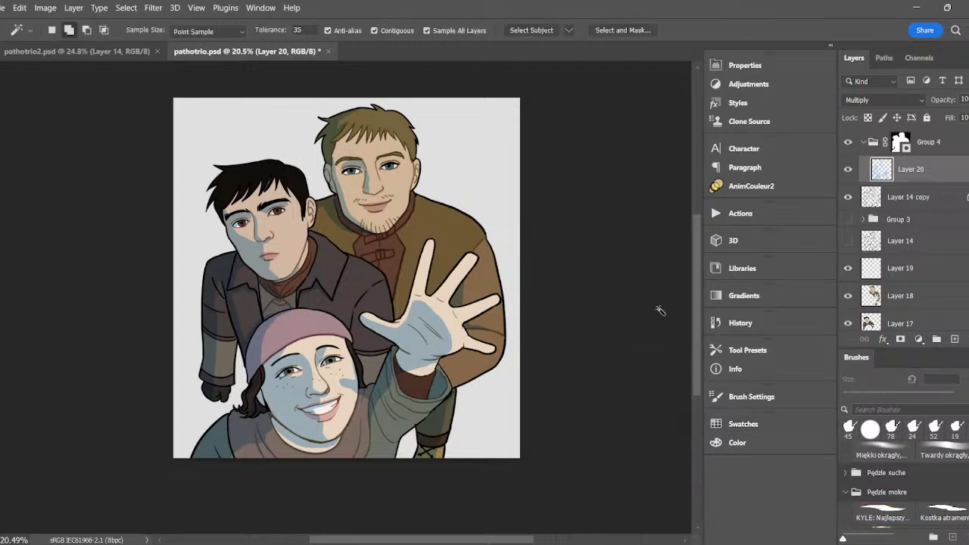
left_click(481, 155)
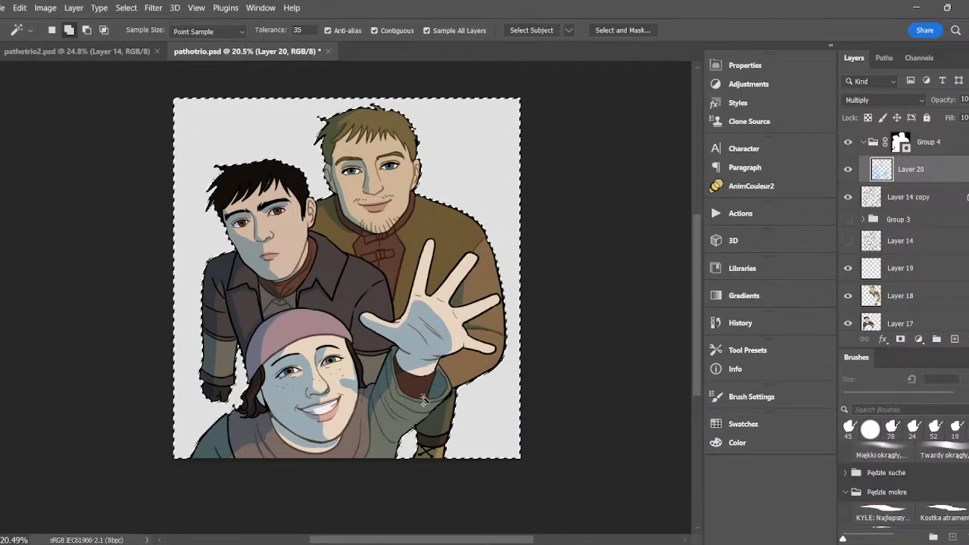
left_click(750, 185)
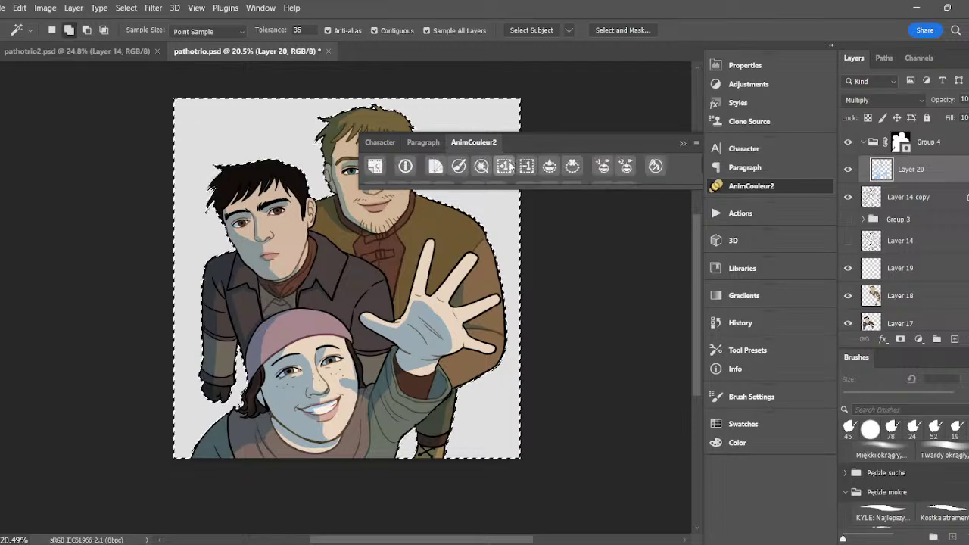
left_click(683, 144)
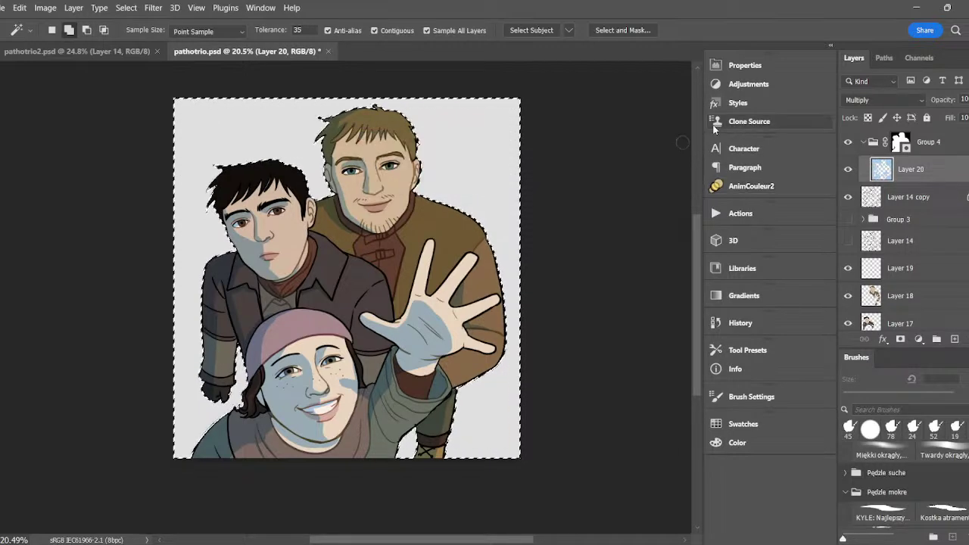
left_click_drag(906, 168, 911, 129)
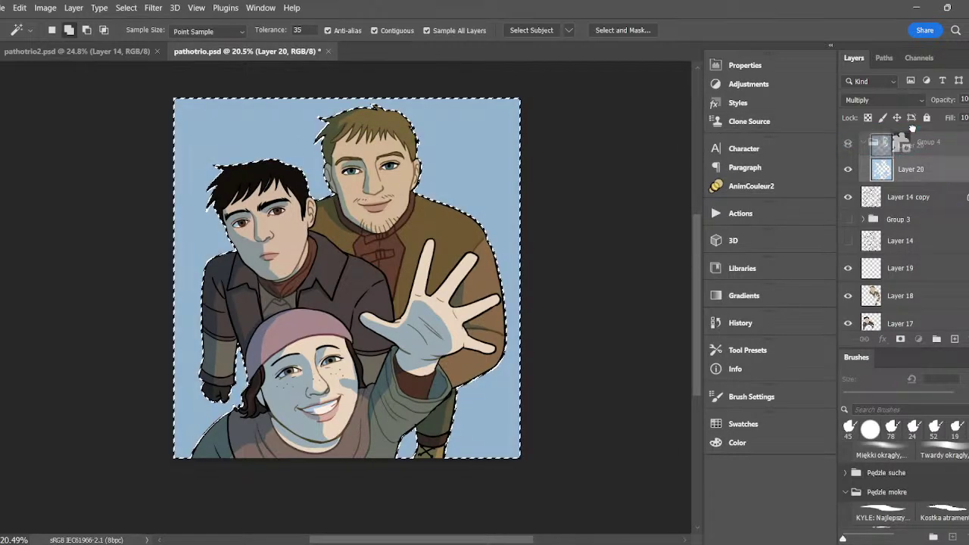
key("ctrl+z")
mouse_move(911, 167)
left_mouse_down()
mouse_move(915, 128)
mouse_move(918, 156)
left_mouse_up()
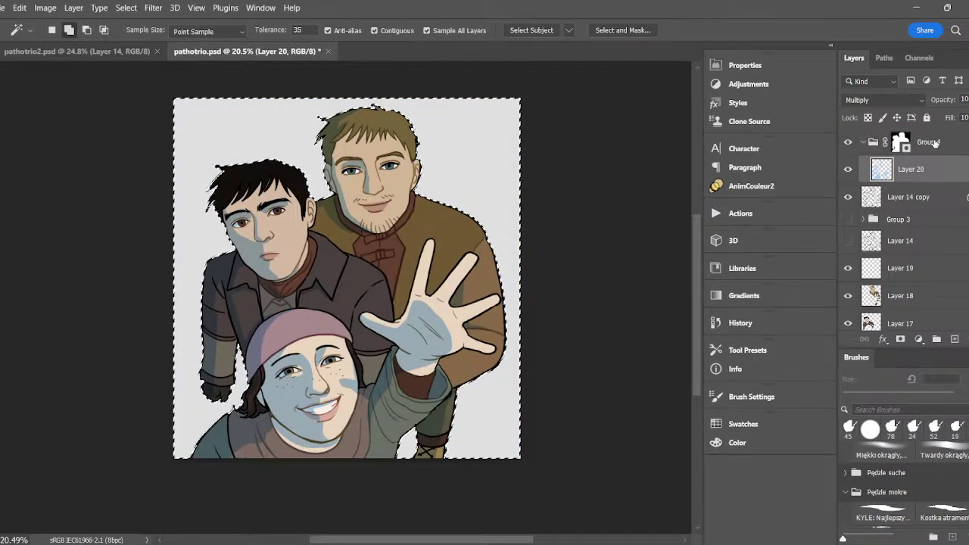
- Add a new layer above Group 4, fill the selected background with light blue and set the layer to Multiply
left_click(932, 143)
left_click(955, 339)
left_click_drag(920, 168, 924, 132)
key("g")
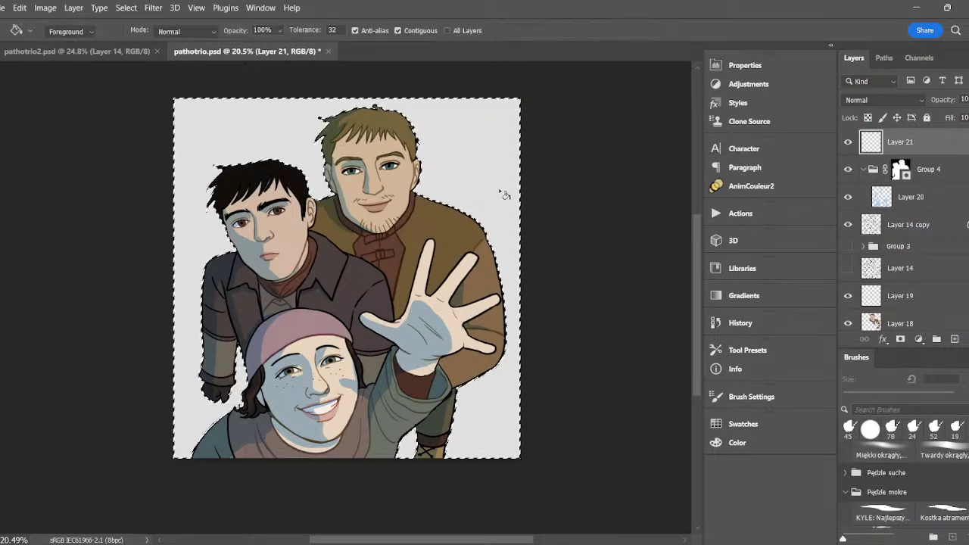
left_click(502, 190)
left_click(882, 100)
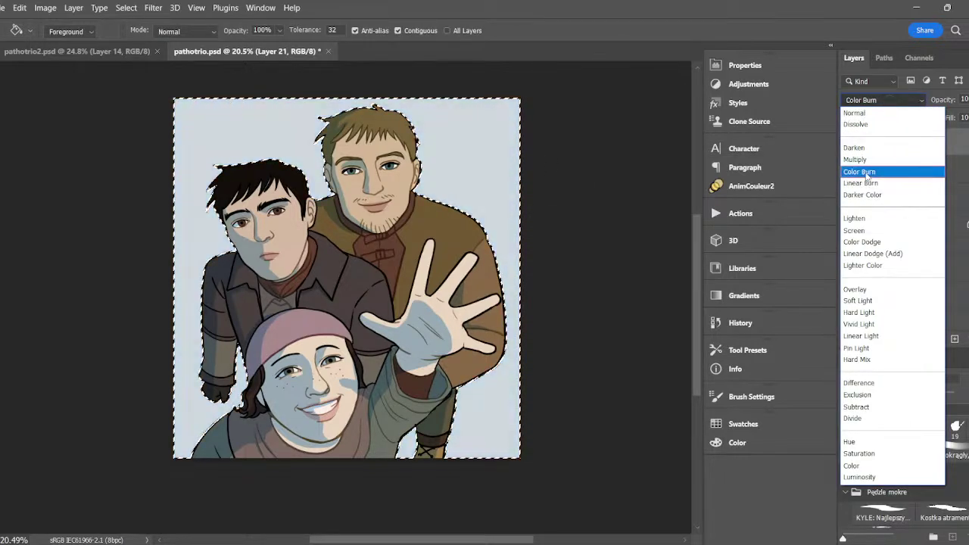
left_click(856, 159)
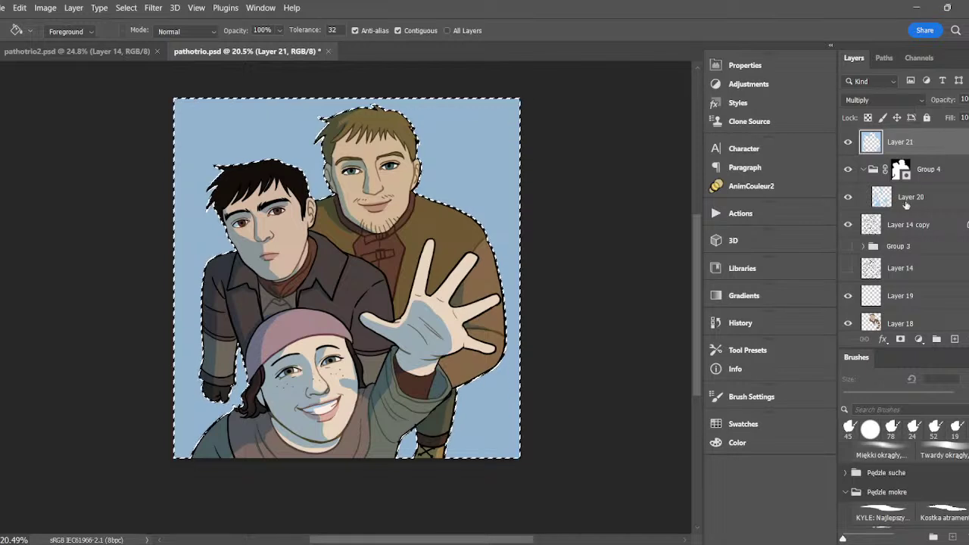
left_click(920, 190)
left_click(920, 143)
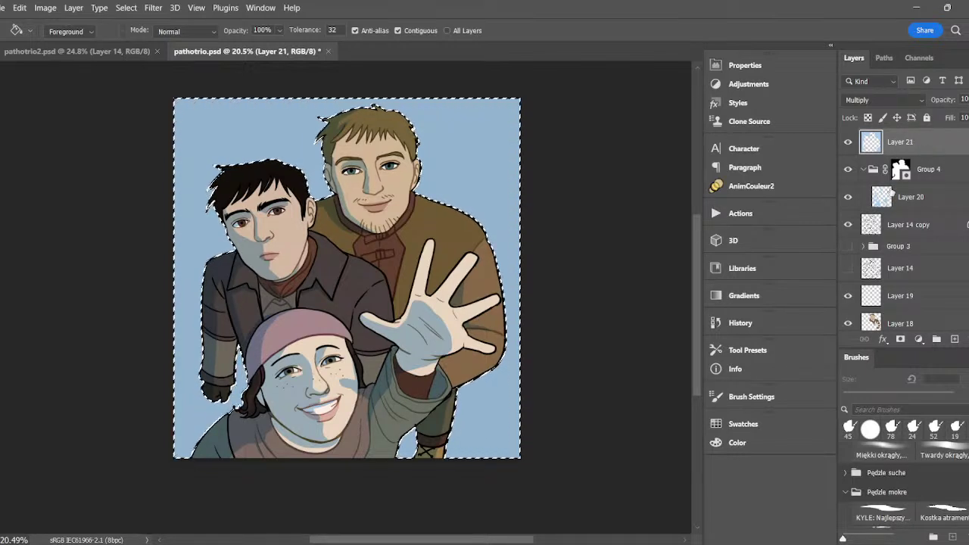
- Move the grey Layer 11 above the Brightness/Contrast adjustment, directly below Layer 16, and clear the selection
left_click(917, 248)
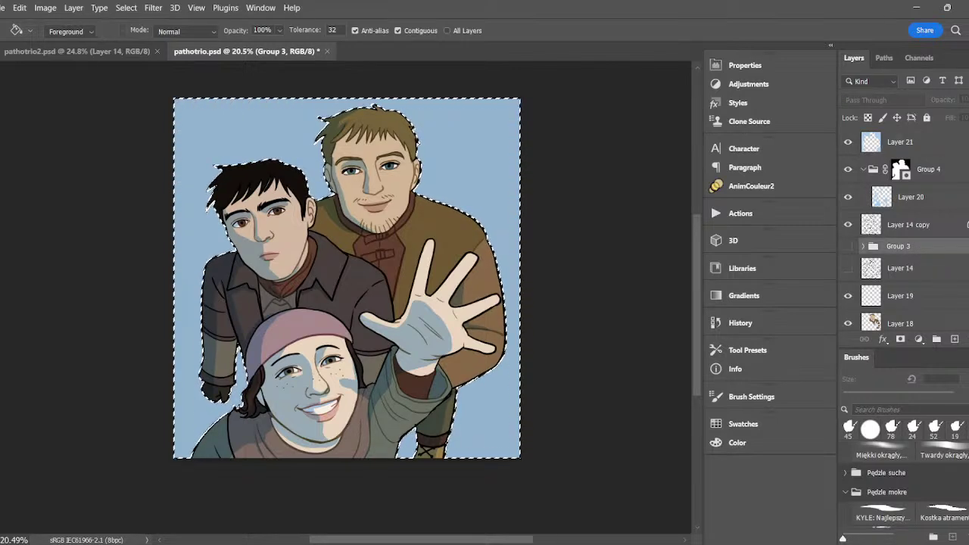
scroll(908, 235, "down", 5)
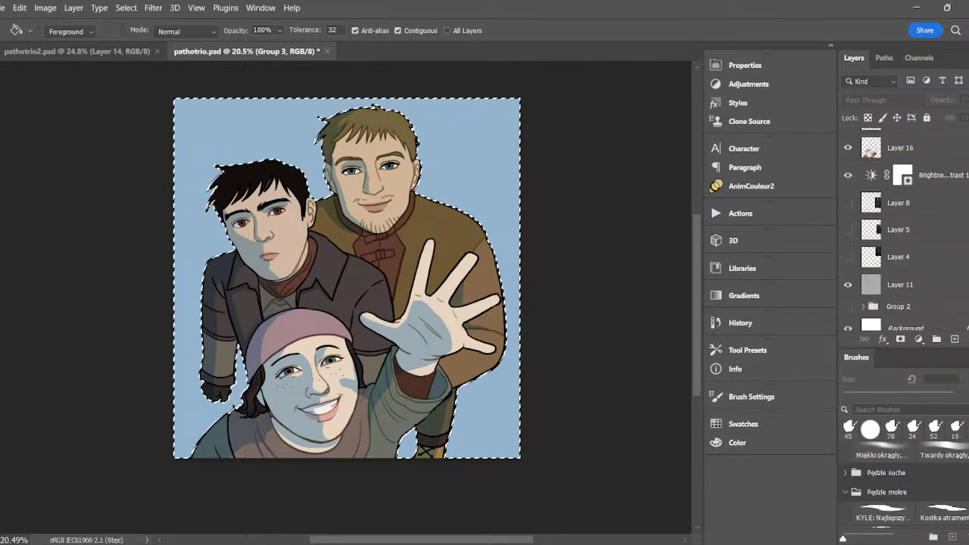
scroll(909, 282, "down", 1)
left_click(909, 282)
left_click_drag(909, 282, 905, 182)
key("ctrl+d")
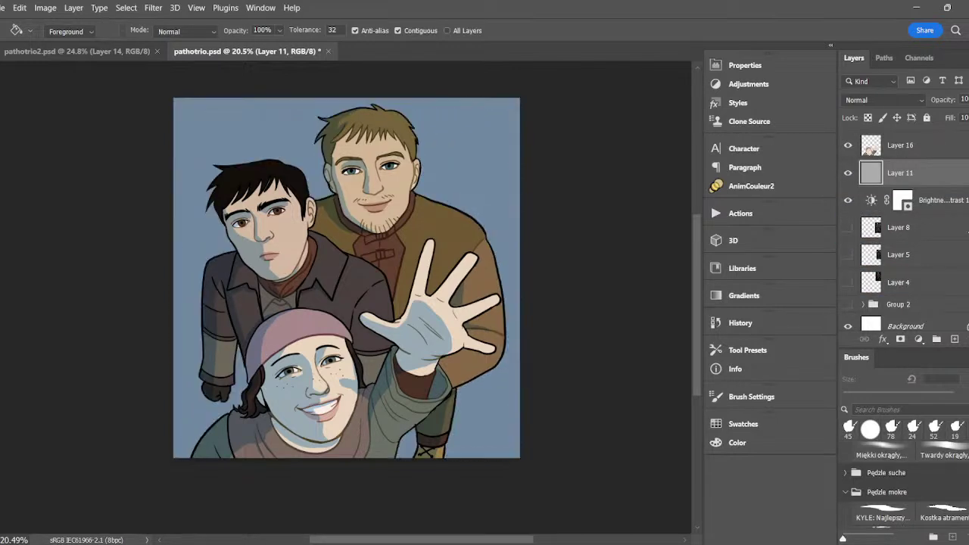
- Add a new layer above Layer 21 and pick a near-white paint color from the smiling woman's face
scroll(905, 228, "up", 10)
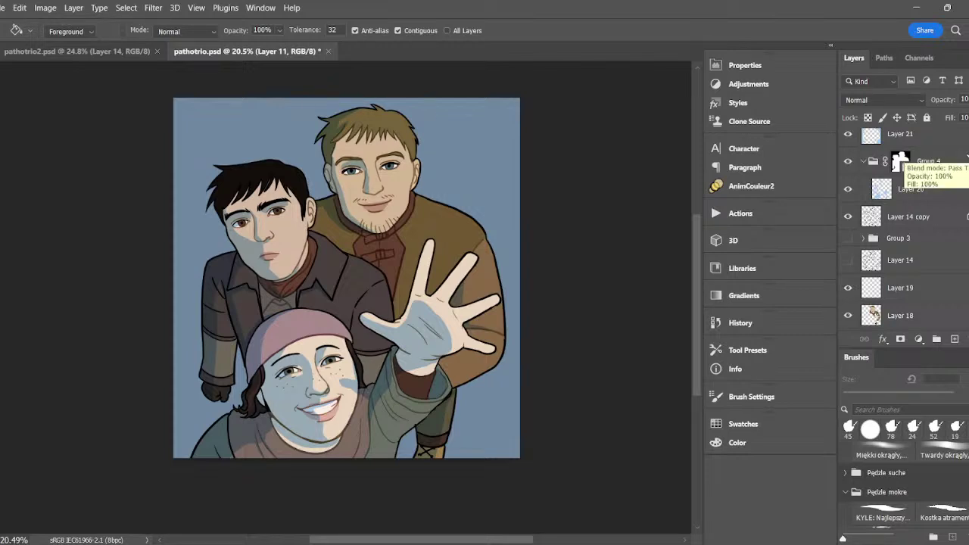
scroll(905, 227, "up", 1)
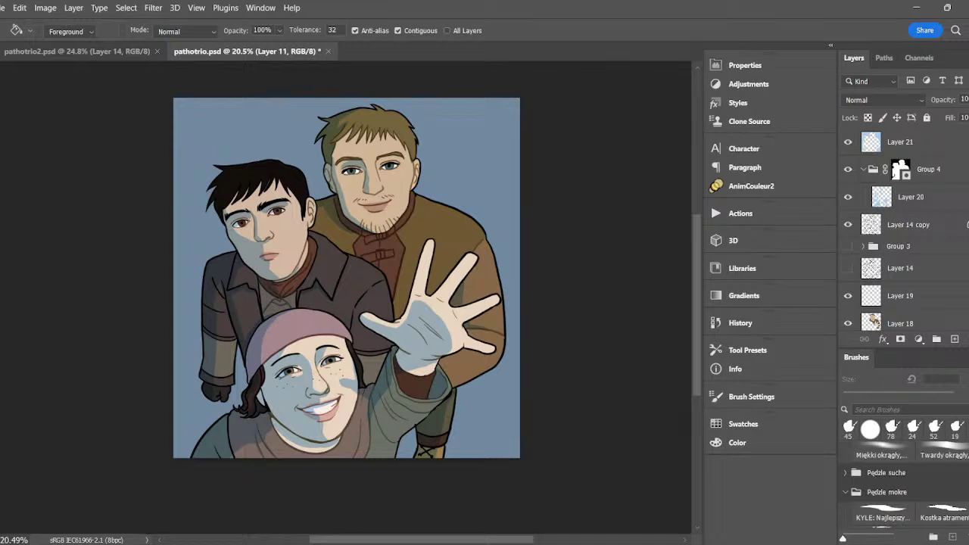
left_click(921, 144)
left_click(955, 338)
key("b")
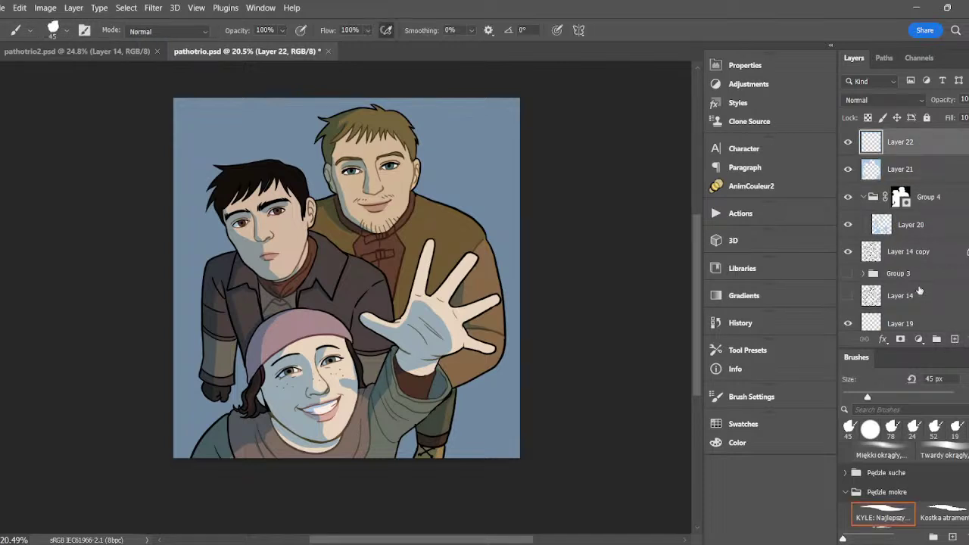
key("i")
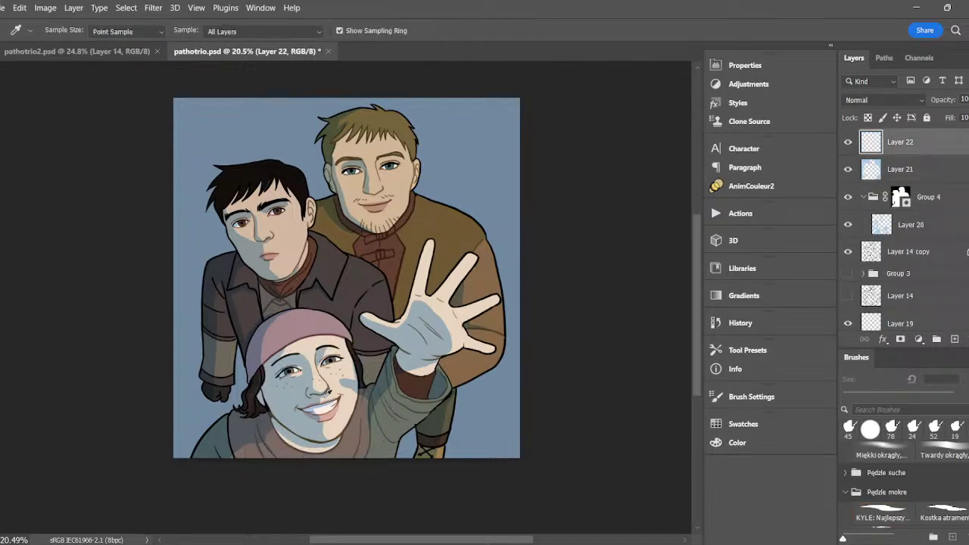
key("b")
left_click_drag(474, 146, 482, 137)
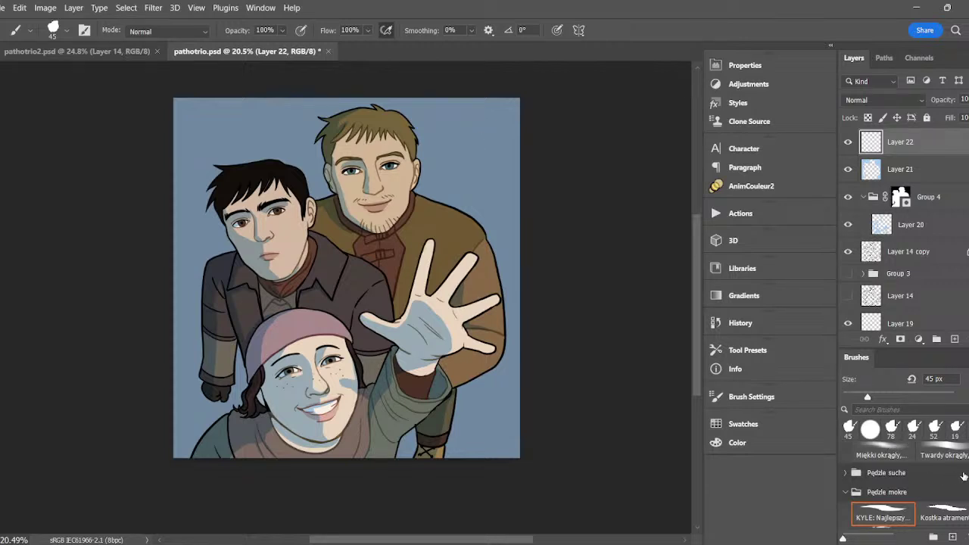
- Choose the game brush from the Pixelstains Pencil Brushes, try a white dab and set the brush size to 60 px
scroll(901, 485, "down", 6)
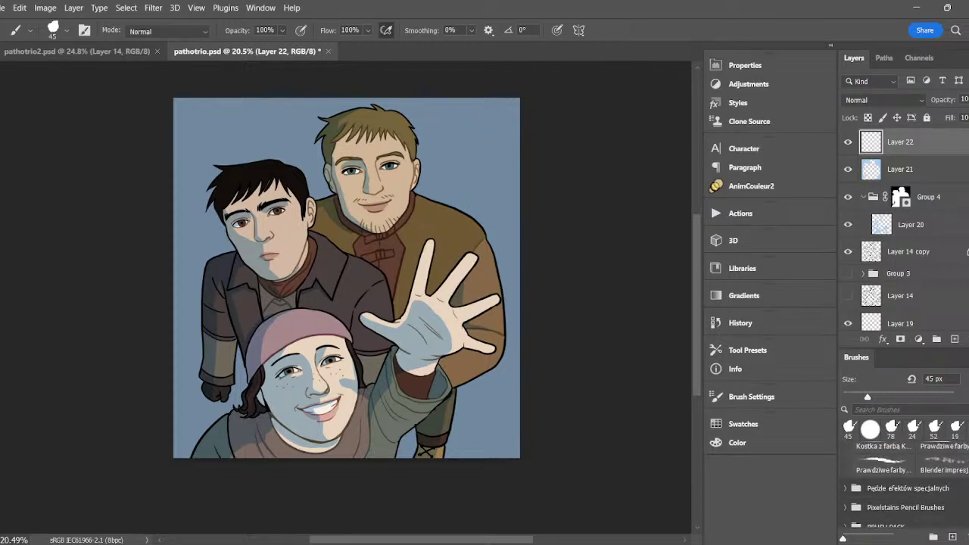
left_click(846, 499)
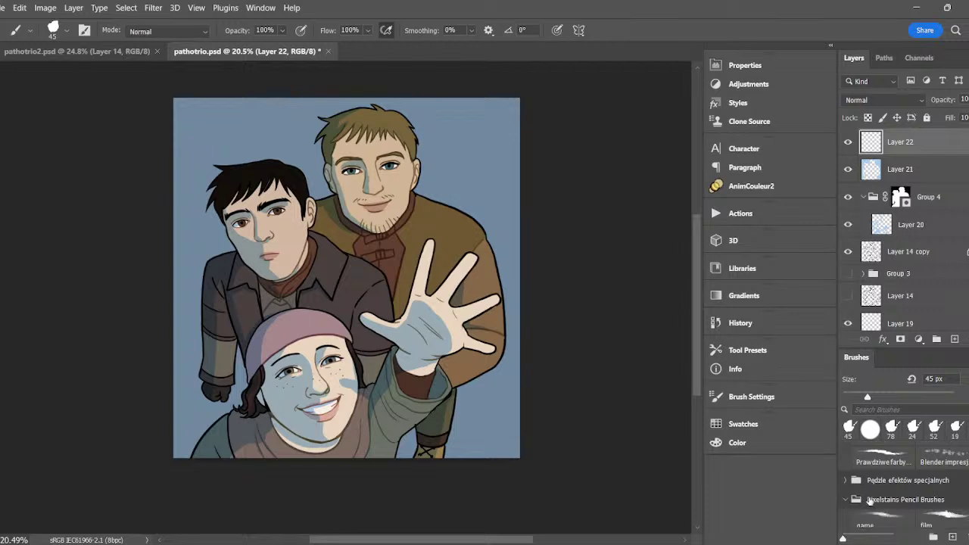
left_click(871, 512)
left_click(854, 397)
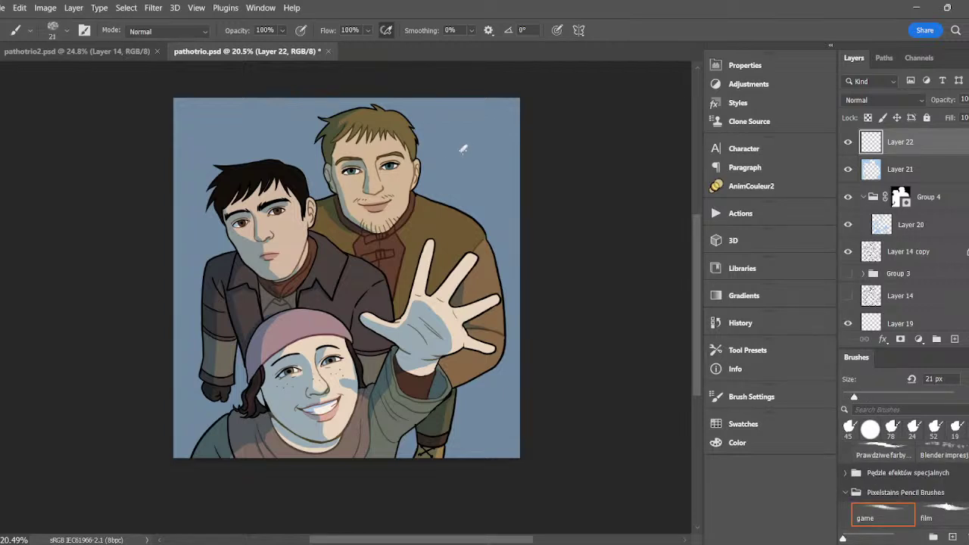
left_click_drag(464, 150, 467, 146)
left_click(863, 397)
key("ctrl+z")
left_click(876, 398)
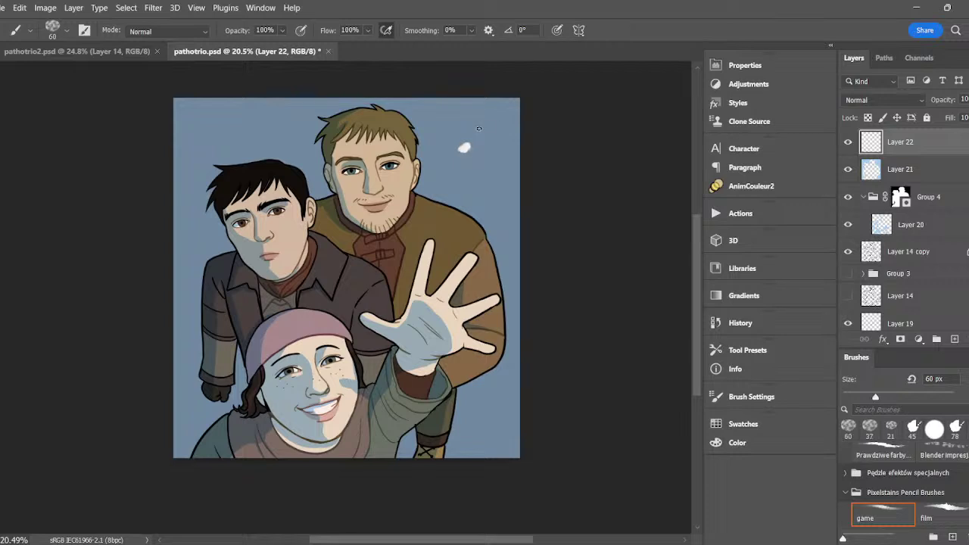
- Paint the first white snowflakes in the background beside the blond man's head, briefly showing the Group 3 sketch as reference
left_click(467, 130)
left_click(438, 193)
left_click(849, 274)
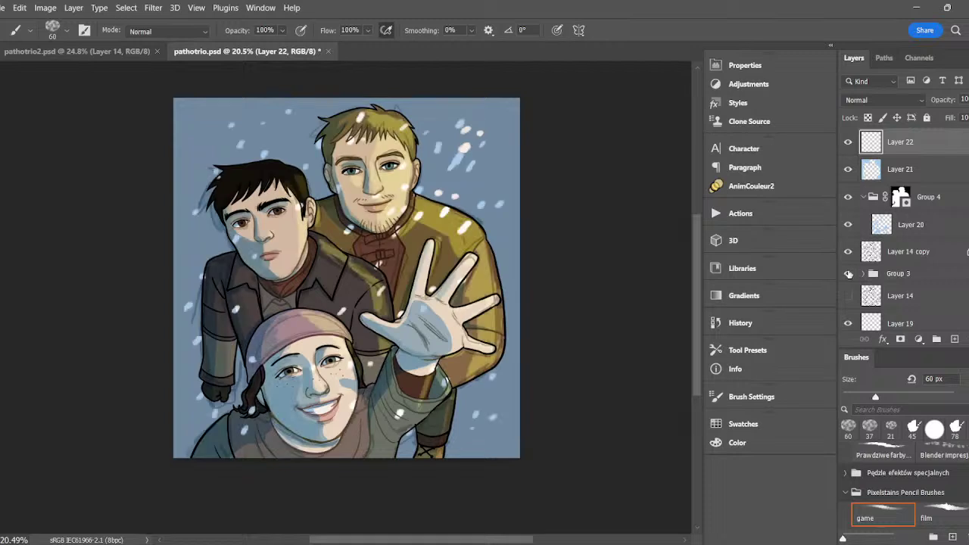
left_click(848, 274)
key("ctrl+z")
key("ctrl+shift+z")
left_click(465, 179)
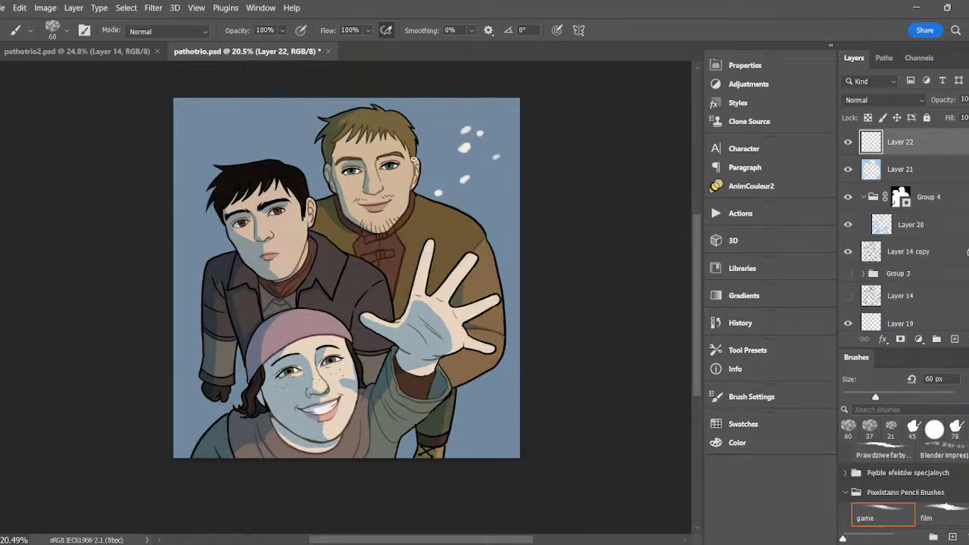
- Dab snowflakes along the blond man's jaw, over his coat and shoulder and in the background beside him
left_click(407, 186)
left_click(416, 224)
left_click(444, 225)
left_click(418, 243)
left_click(481, 228)
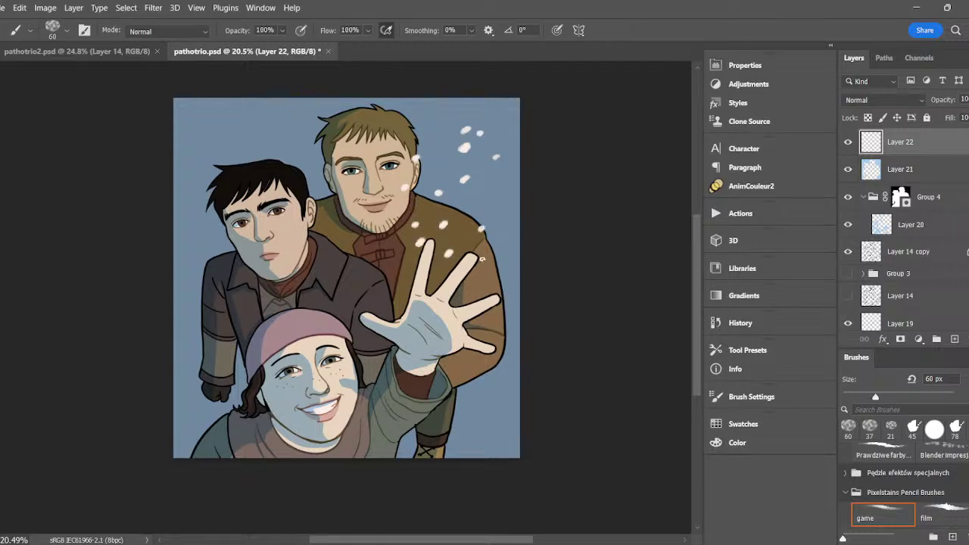
left_click(497, 239)
left_click(492, 183)
- Scatter snowflakes over the dark-haired man's jacket and collar and around the woman's cap and face
left_click(324, 245)
left_click(338, 263)
left_click(362, 240)
left_click(354, 302)
left_click(380, 296)
left_click(327, 300)
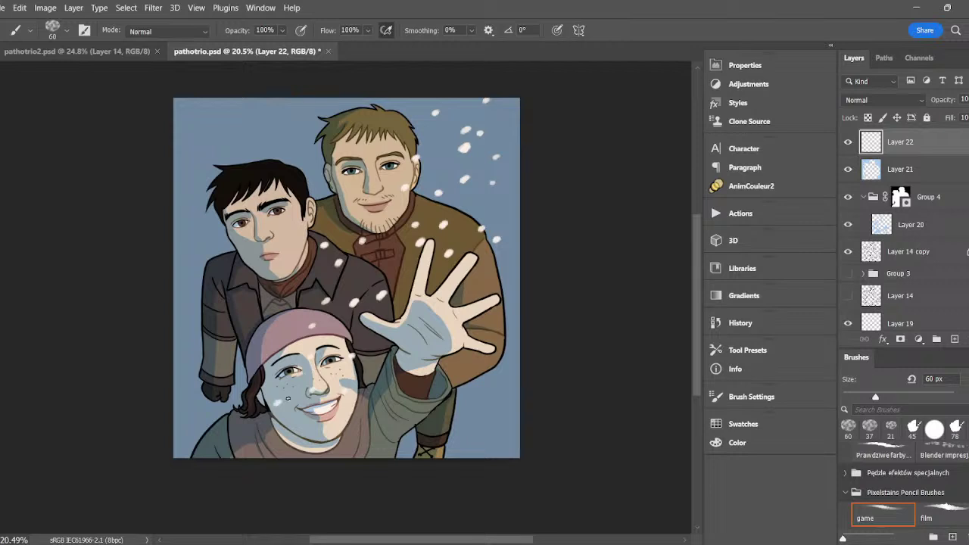
- Dab snowflakes over the woman's neck, sweater, sleeve and raised hand and on the blond man's sleeve
left_click(295, 436)
left_click(352, 447)
left_click(402, 402)
left_click(456, 356)
left_click(482, 285)
left_click(430, 280)
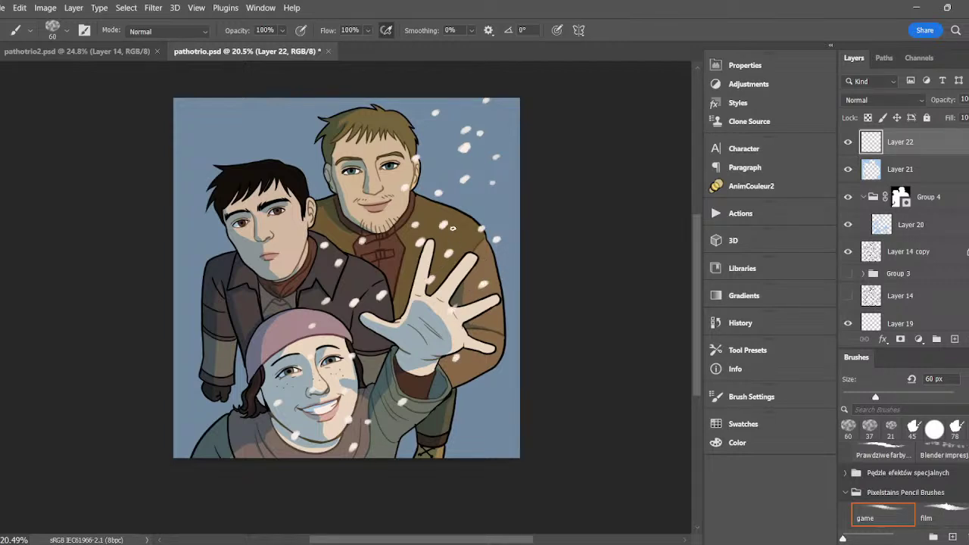
- Paint snowflakes over the dark-haired man's sleeve and glove and the background and woman's shoulder below them
left_click(227, 315)
left_click(234, 332)
left_click(196, 388)
left_click(208, 405)
left_click(231, 368)
left_click(183, 426)
left_click(229, 433)
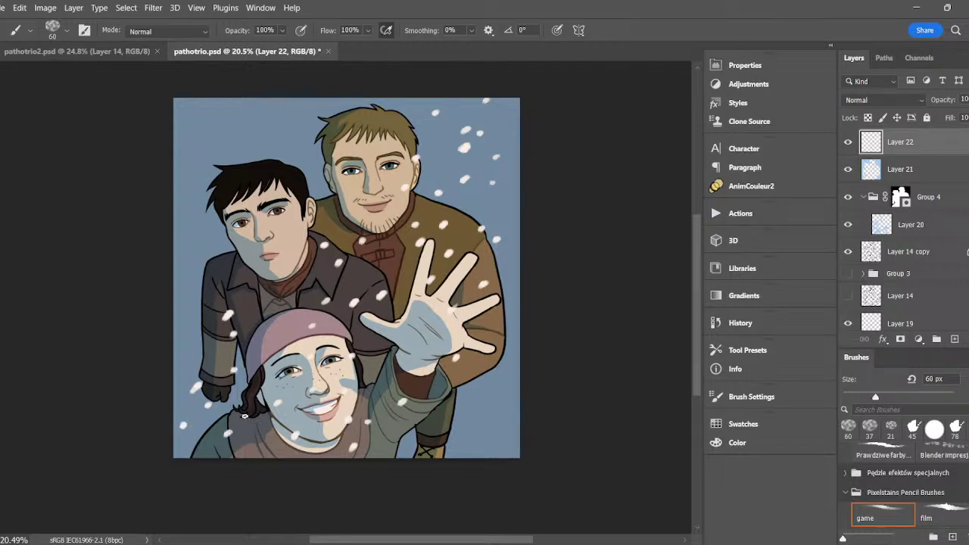
- Add snowflakes on the woman's sweater hem, around the blond man's boot and on and beside the dark-haired man's hair
left_click(270, 455)
left_click(440, 429)
left_click(474, 406)
left_click(324, 221)
left_click(261, 177)
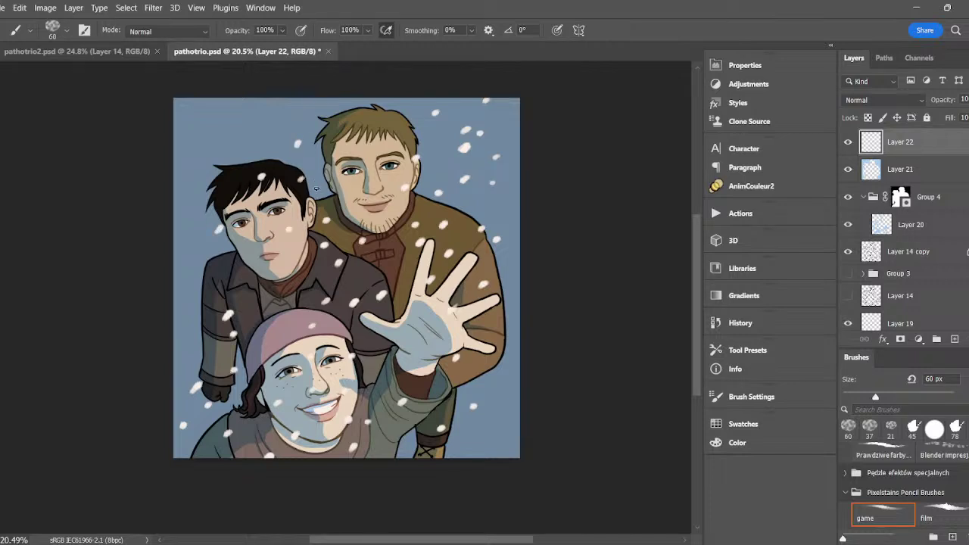
- Fill the background above and beside the dark-haired man's head with scattered snowflakes
left_click(210, 167)
left_click(295, 123)
left_click(240, 115)
left_click(199, 153)
left_click(177, 182)
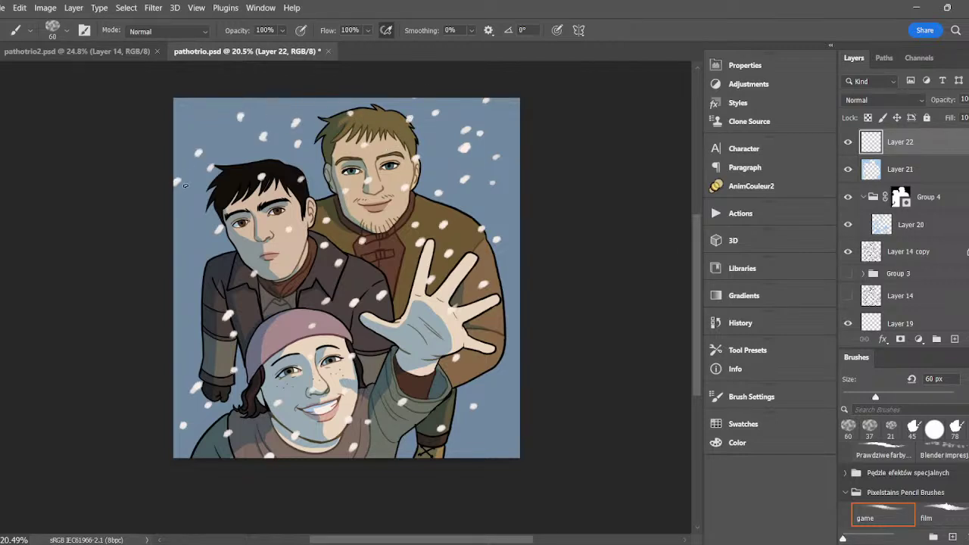
left_click(181, 230)
left_click(199, 224)
- Select Layer 21, switch to the Gradient tool and choose the Foreground to Transparent gradient from the Basics presets
left_click(907, 166)
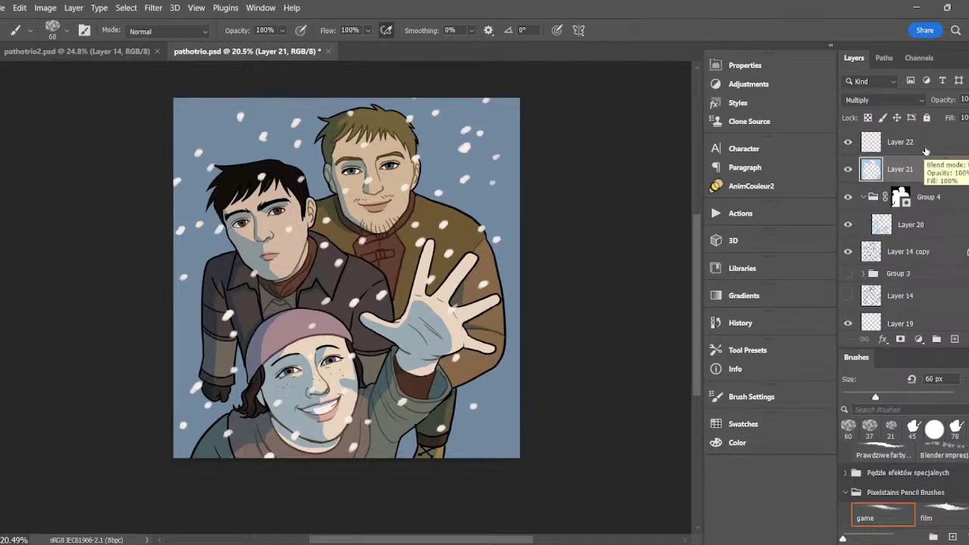
left_click(8, 413)
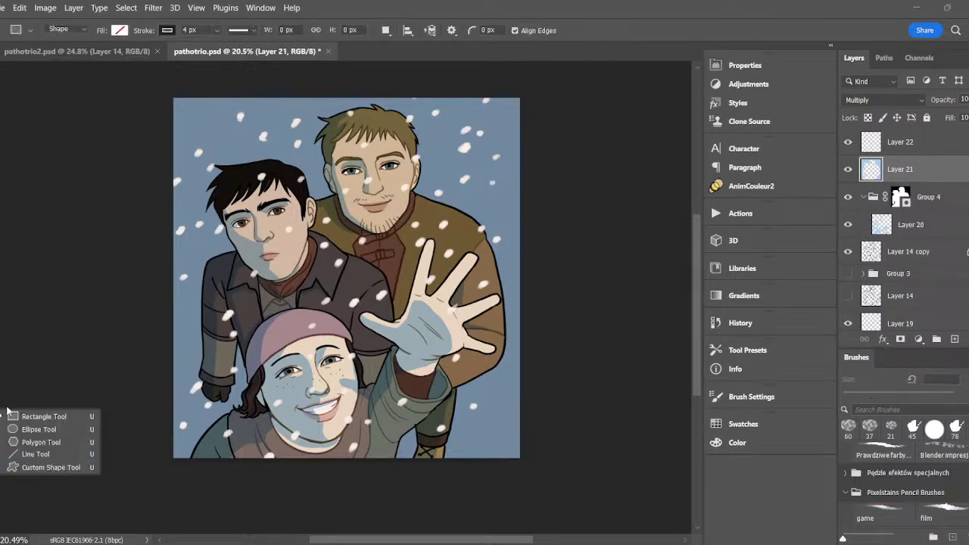
left_click(1, 314)
left_click(1, 293)
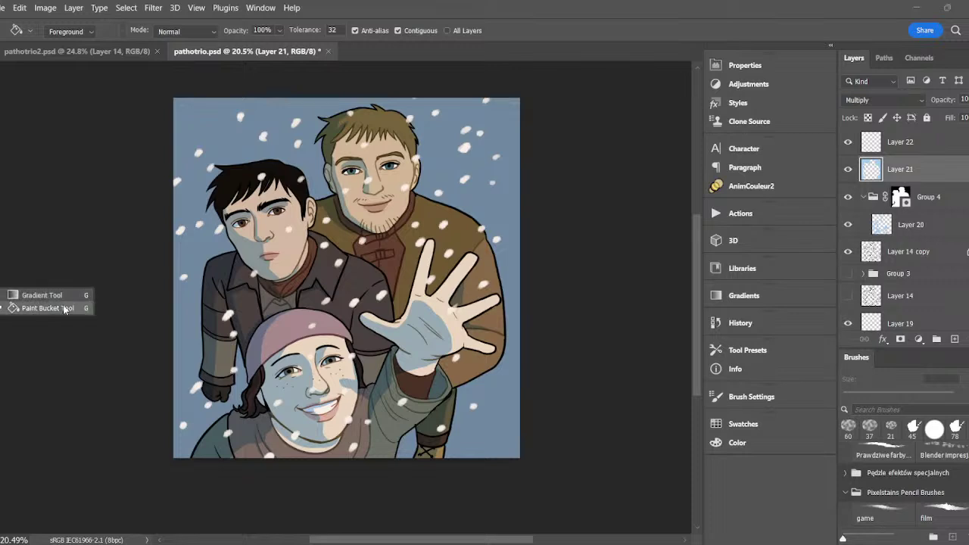
left_click(65, 308)
left_click(178, 31)
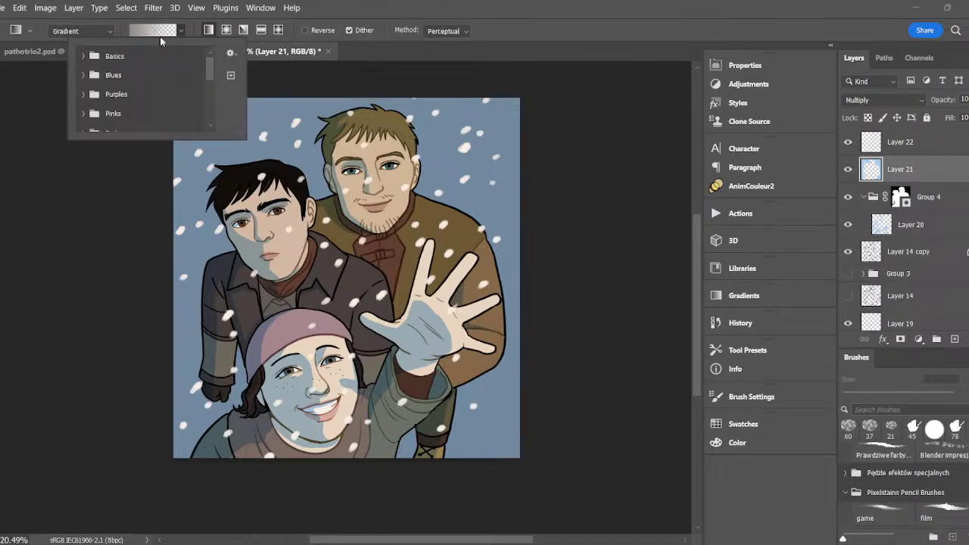
left_click(82, 57)
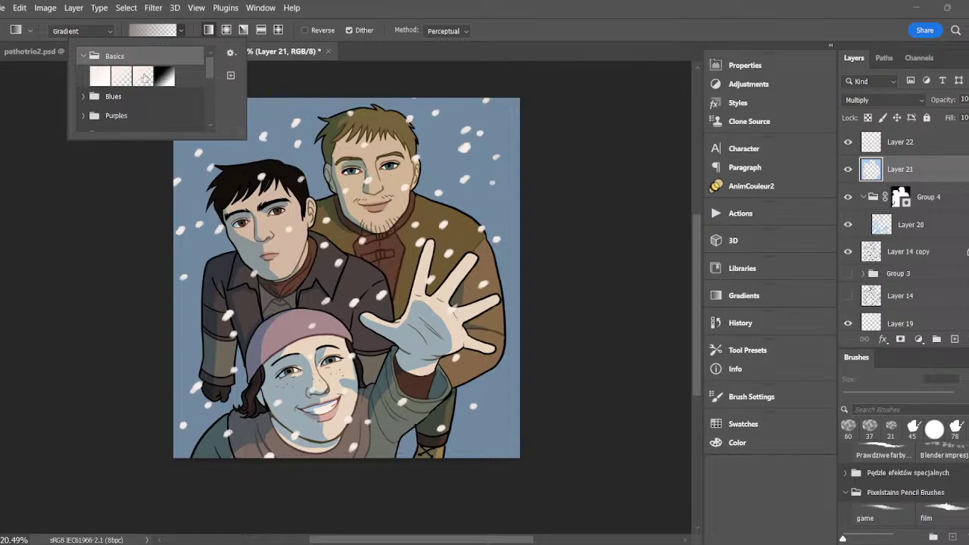
left_click(144, 76)
left_click(231, 55)
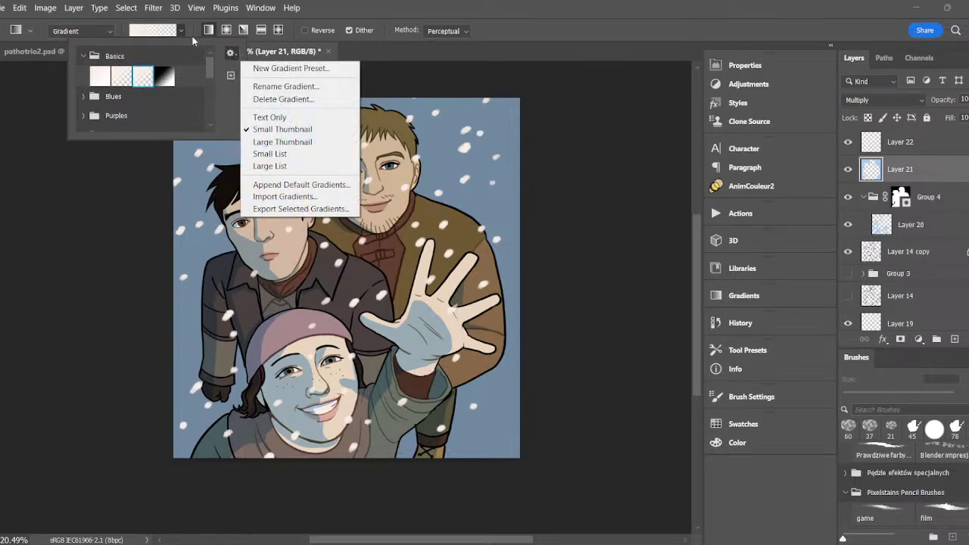
left_click(167, 34)
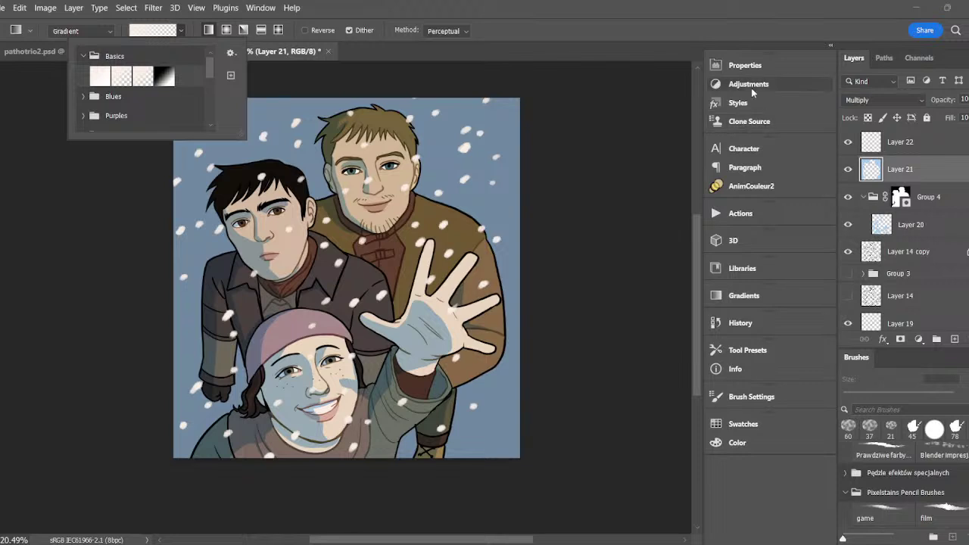
left_click(746, 65)
left_click(746, 66)
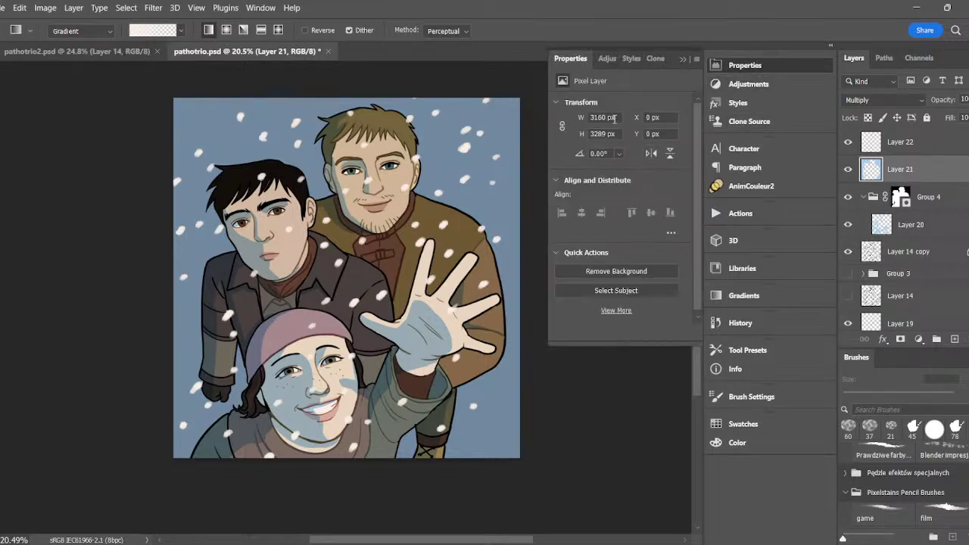
left_click(177, 32)
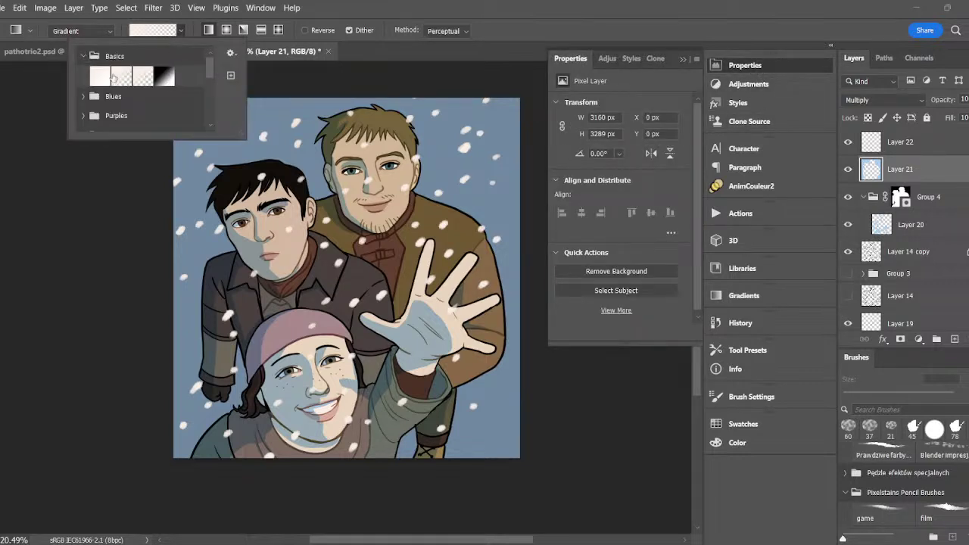
left_click(83, 97)
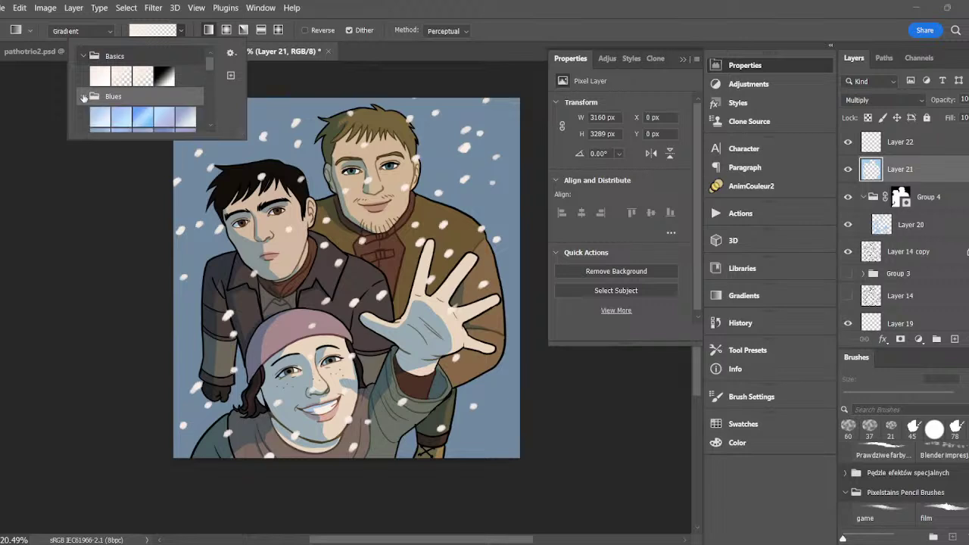
left_click(84, 96)
- Save the Foreground to Transparent gradient as a preset under its existing name
left_click(150, 73)
left_click(233, 76)
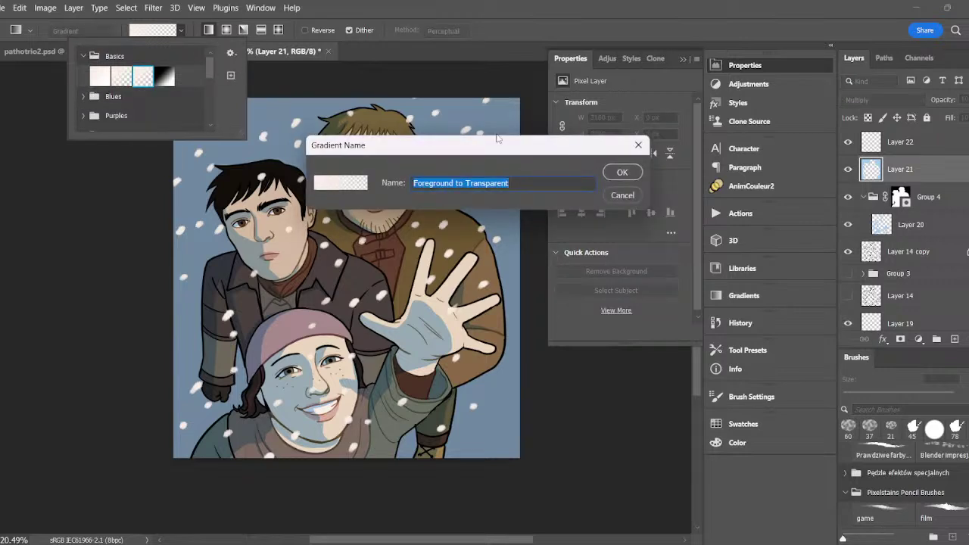
left_click(620, 173)
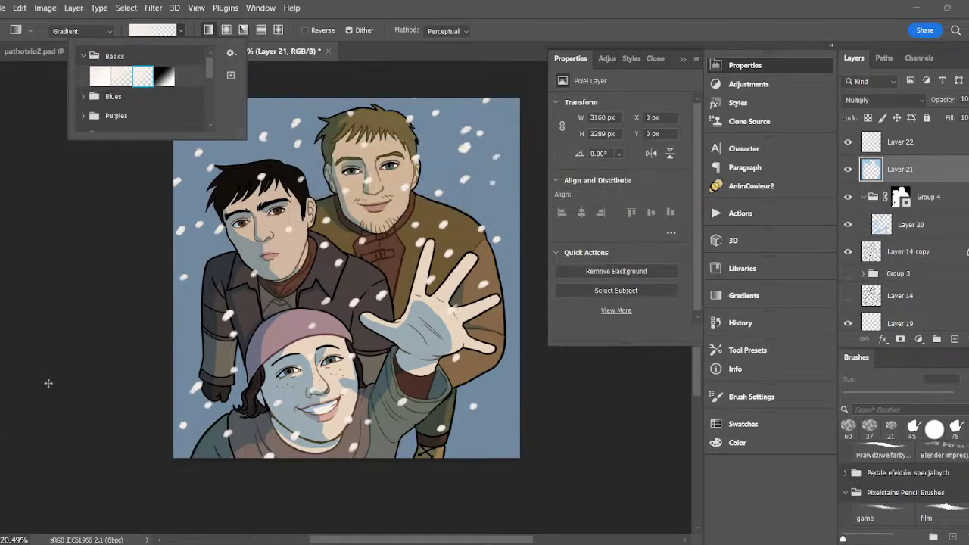
- Set the foreground colour to black (000000)
left_click(13, 480)
type("000000")
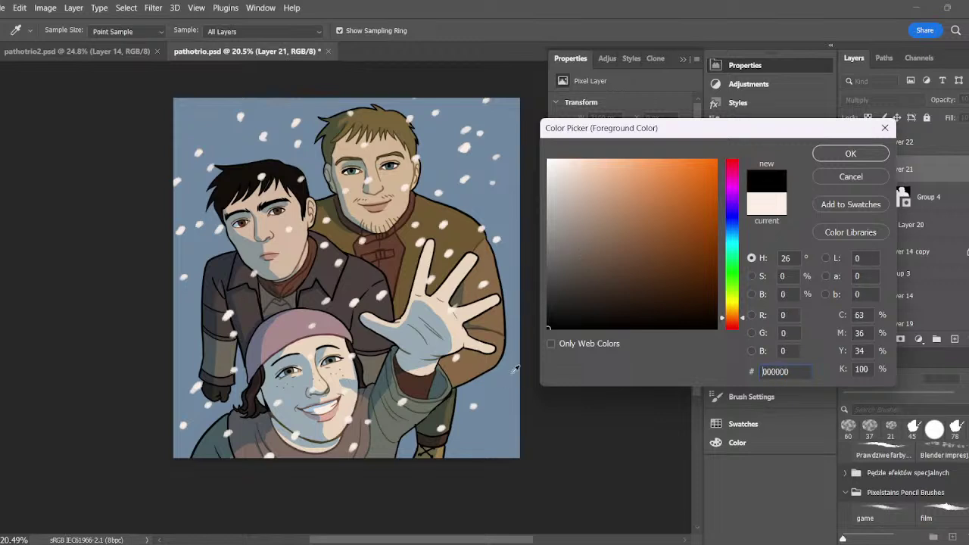
left_click(845, 155)
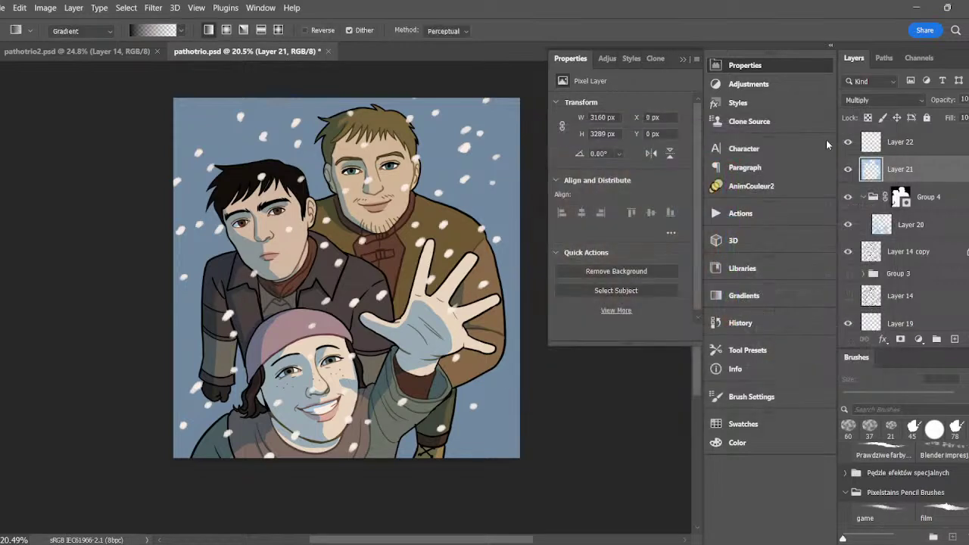
- Draw a vertical black-to-transparent gradient from above the canvas to about its middle and place its fill layer directly above Layer 11
left_click(683, 59)
left_click(901, 144)
left_click_drag(371, 83, 369, 340)
left_click_drag(928, 154, 920, 303)
- Set the gradient fill to Multiply at 59% opacity and extend its end diagonally to the lower-right background
left_click(884, 100)
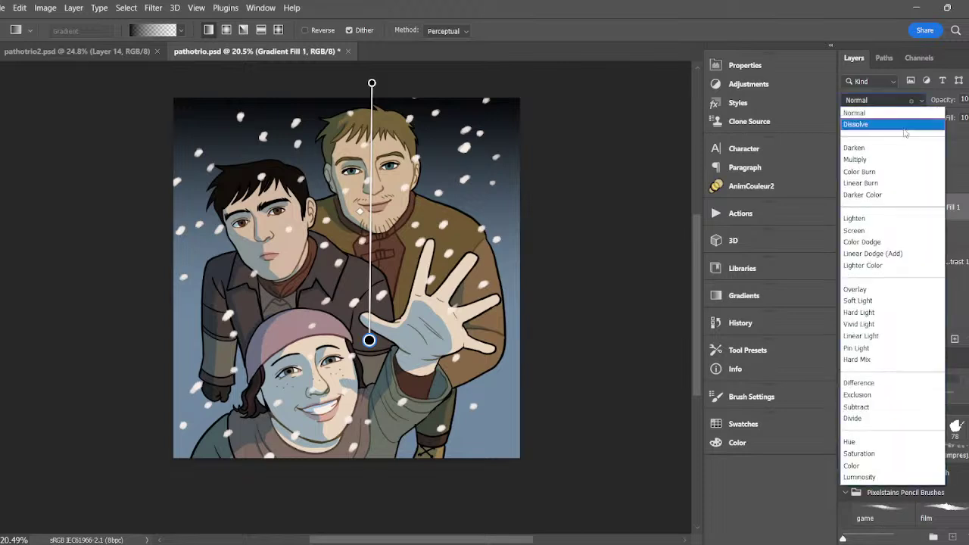
left_click(878, 158)
left_click(968, 100)
mouse_move(968, 115)
left_mouse_down()
mouse_move(948, 115)
mouse_move(964, 113)
left_mouse_up()
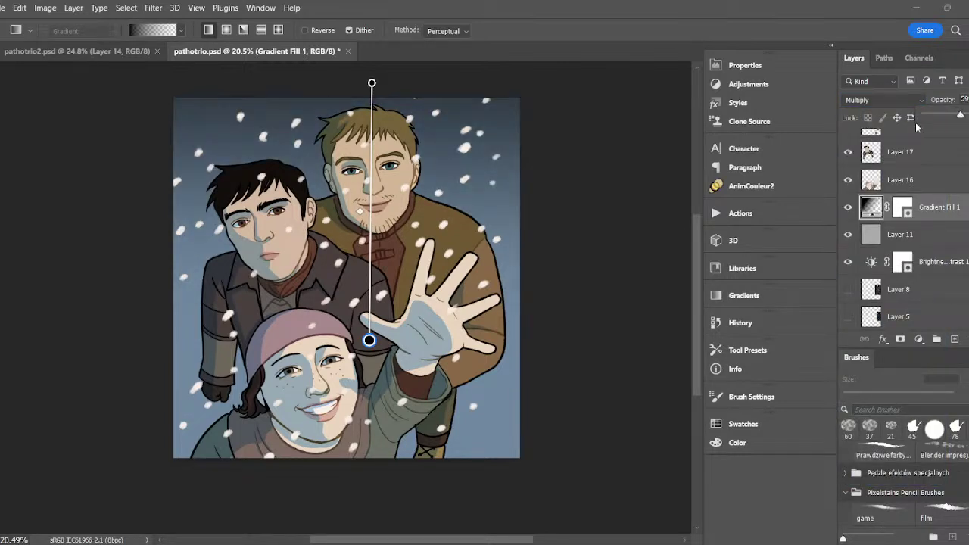
mouse_move(370, 340)
left_mouse_down()
mouse_move(448, 417)
mouse_move(472, 422)
left_mouse_up()
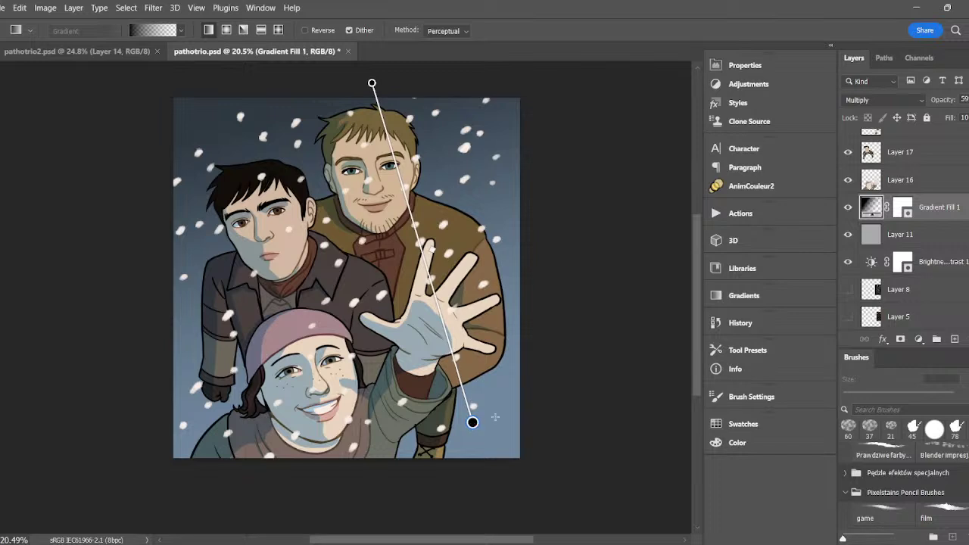
- Sample the snow colour and dab more snowflakes on Layer 22 in the background below the blond man's coat
key("b")
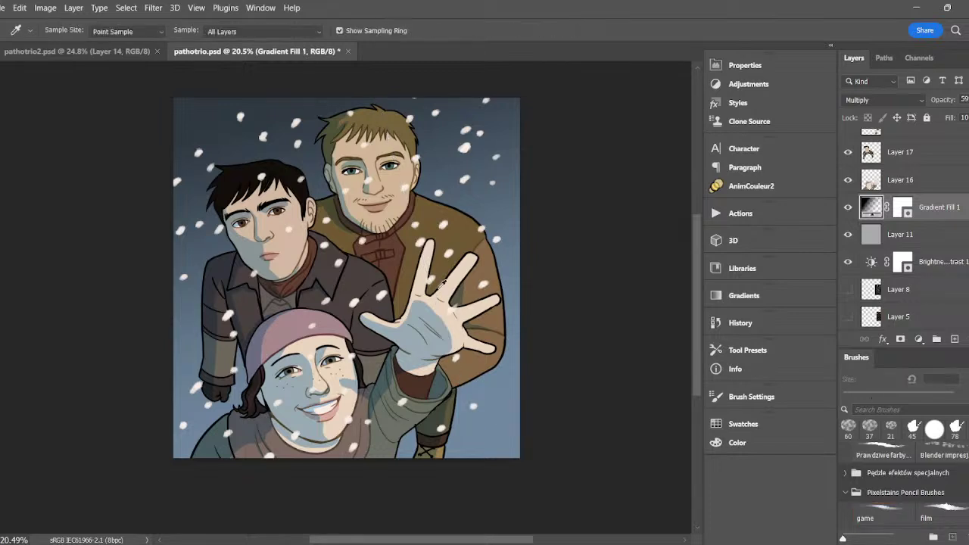
left_click(451, 250, "alt")
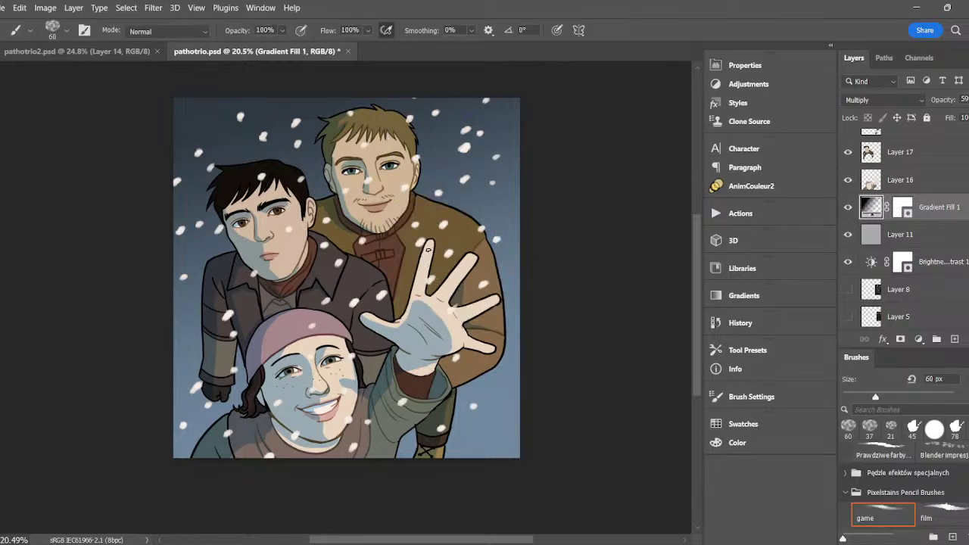
scroll(881, 152, "up", 5)
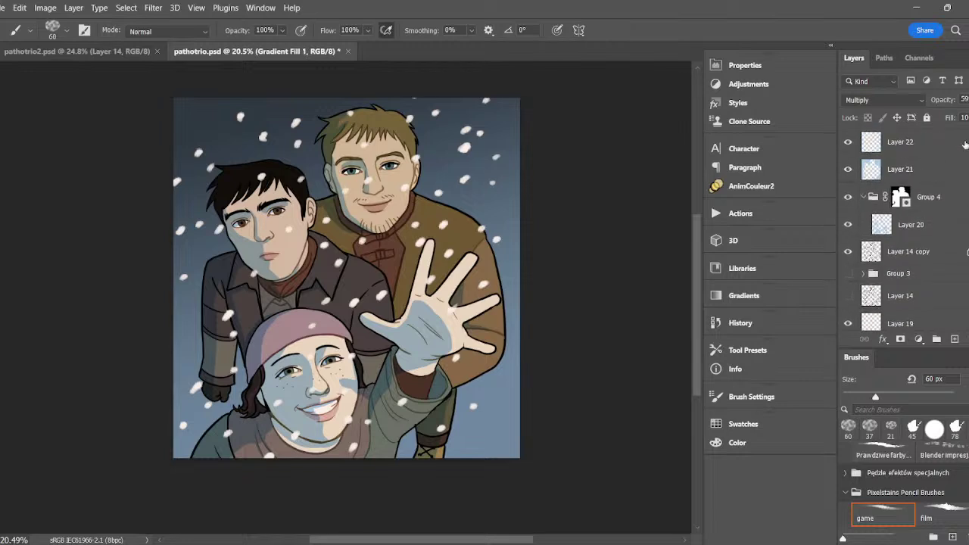
left_click(882, 139)
left_click(511, 371)
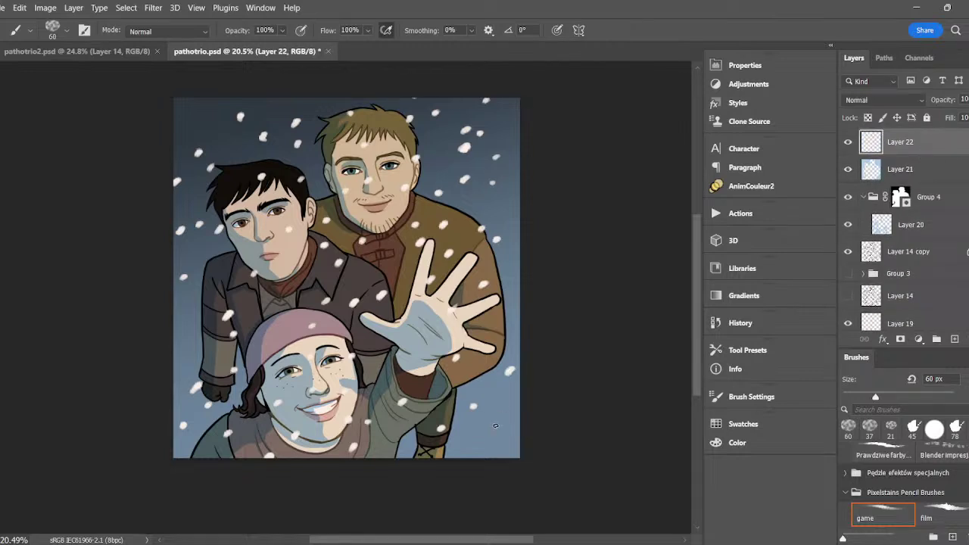
left_click(498, 421)
left_click(480, 446)
- Select the background Layer 11 and set the brush size to 187 px
left_click(891, 397)
scroll(901, 227, "down", 5)
left_click(901, 283)
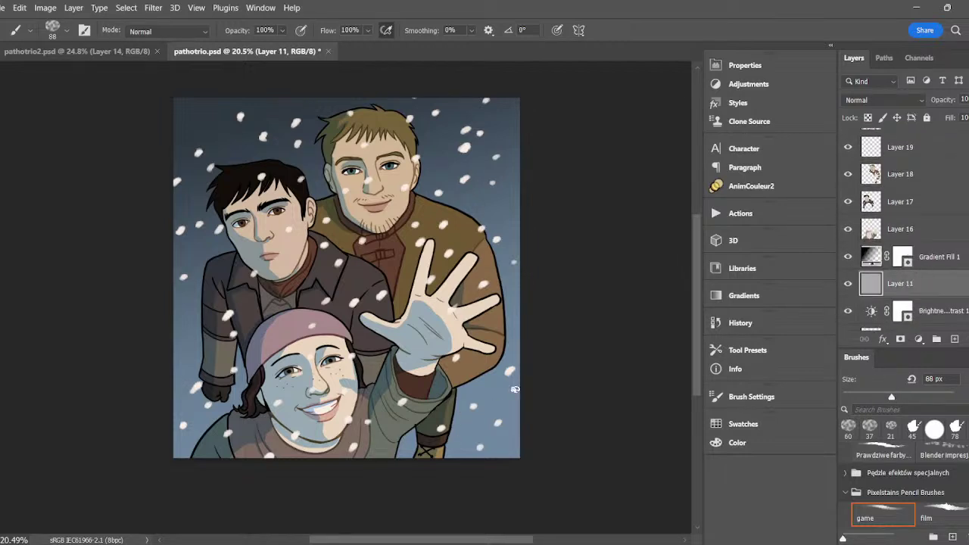
left_click(923, 397)
- Try broad horizontal light strokes across the background beside the blond man's boot
left_click_drag(395, 453, 526, 429)
left_click_drag(434, 440, 516, 437)
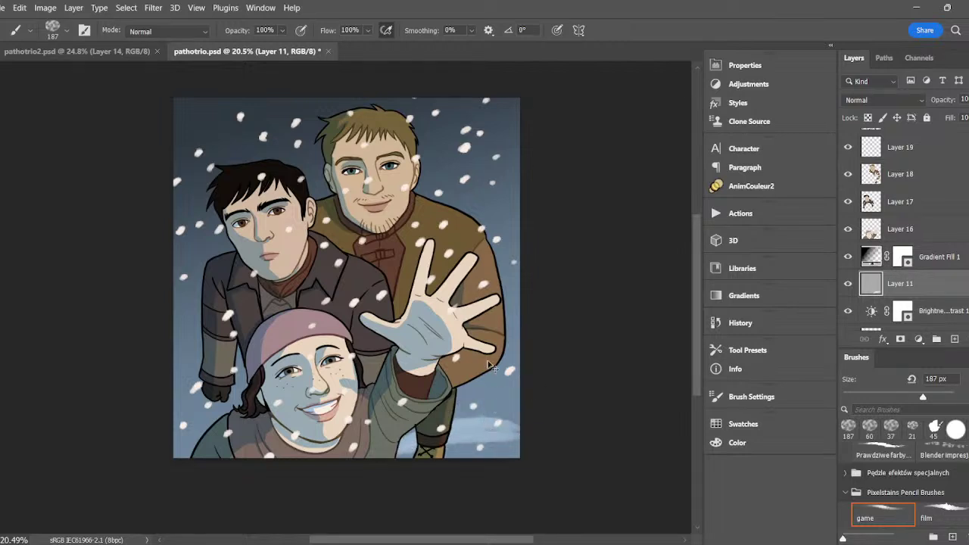
key("ctrl+z")
key("ctrl+z")
- Paint light snow texture beside the blond man's boot, and undo the trial strokes below the dark-haired man's glove
mouse_move(481, 431)
left_mouse_down()
mouse_move(452, 467)
mouse_move(479, 456)
mouse_move(494, 412)
mouse_move(498, 444)
mouse_move(486, 402)
mouse_move(476, 409)
mouse_move(486, 461)
mouse_move(511, 447)
left_mouse_up()
mouse_move(207, 412)
left_mouse_down()
mouse_move(181, 434)
mouse_move(194, 412)
left_mouse_up()
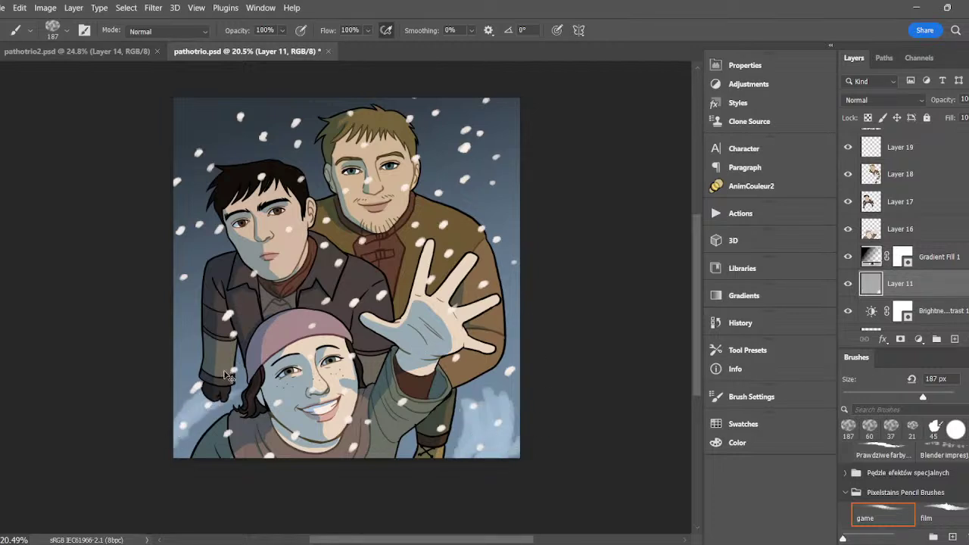
key("ctrl+z")
key("ctrl+z")
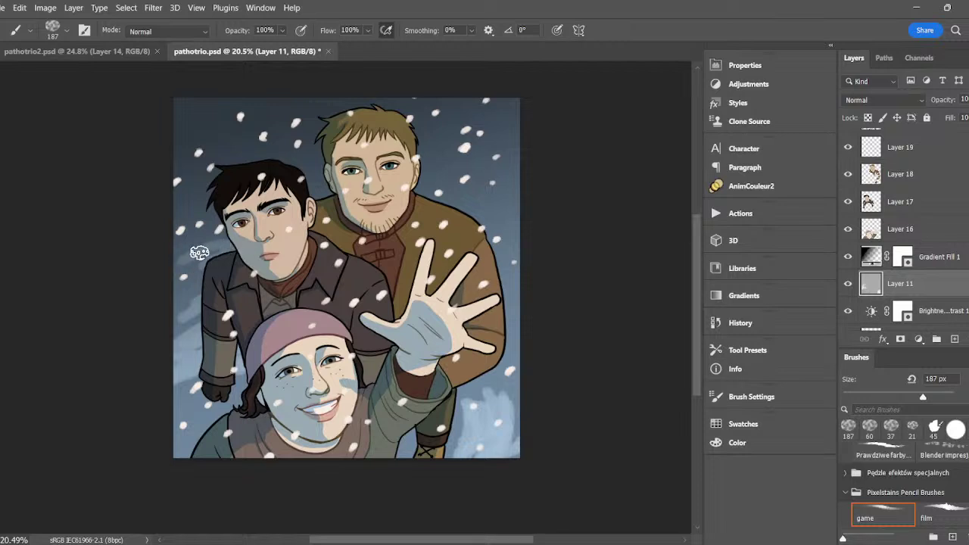
- Brush curved light strokes through the background beside both men's coats and around the dark-haired man's hair
left_click_drag(216, 246, 164, 304)
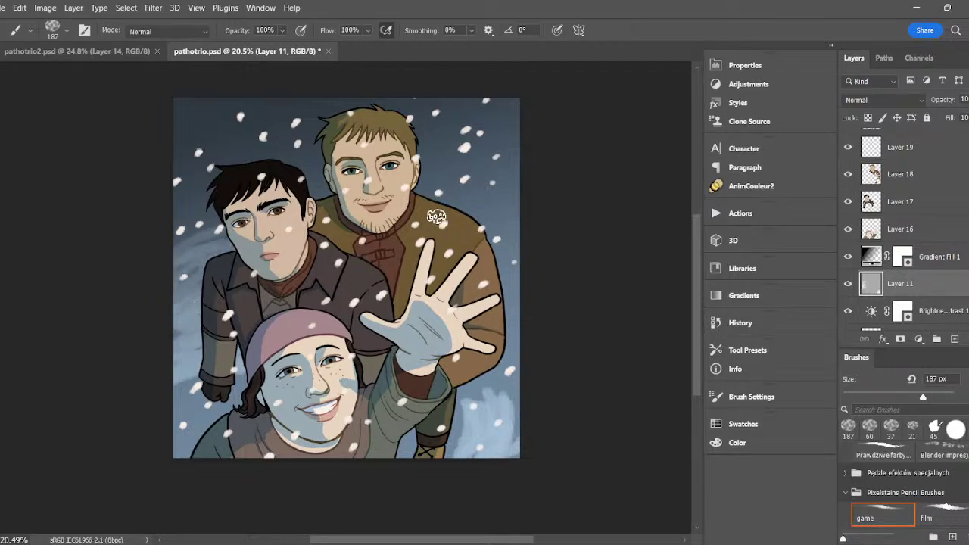
mouse_move(437, 217)
left_mouse_down()
mouse_move(465, 212)
mouse_move(450, 198)
mouse_move(517, 243)
mouse_move(484, 235)
mouse_move(511, 283)
mouse_move(511, 313)
left_mouse_up()
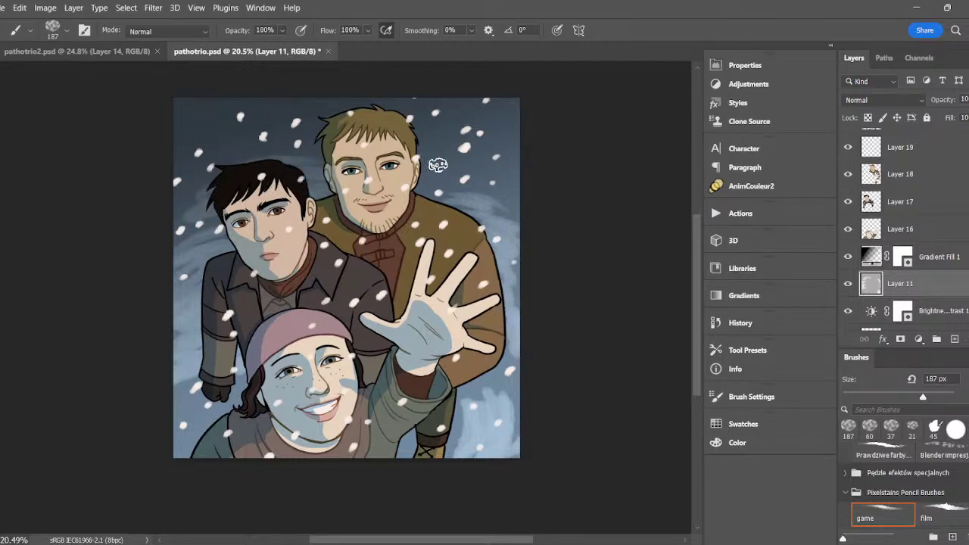
mouse_move(202, 179)
left_mouse_down()
mouse_move(293, 112)
mouse_move(216, 147)
left_mouse_up()
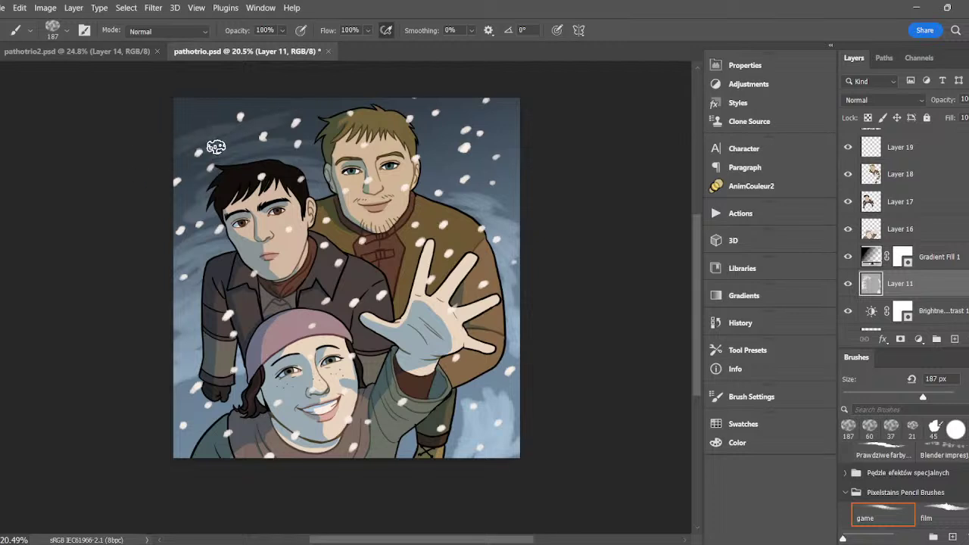
left_click_drag(159, 213, 211, 209)
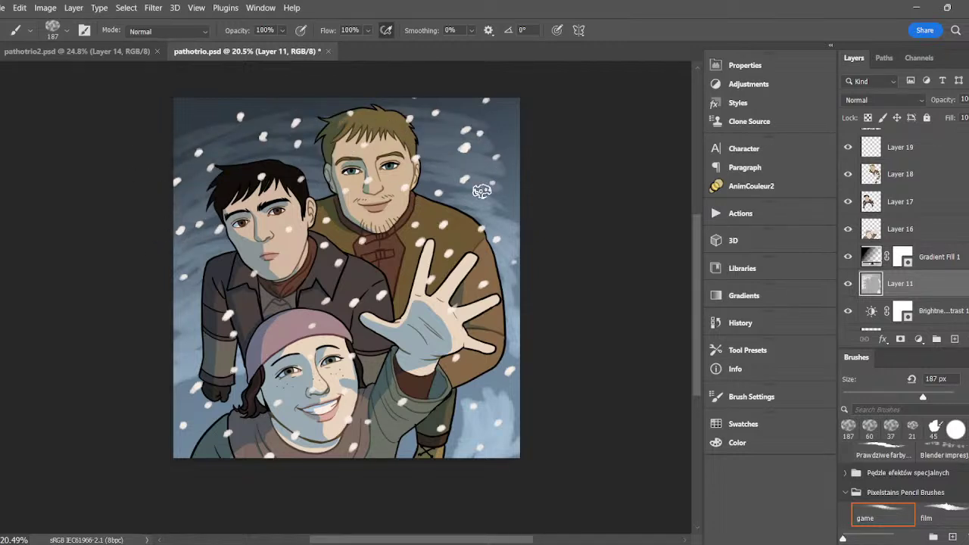
- Try light strokes in the background beside the blond man's face and undo the latest background strokes
left_click_drag(481, 192, 468, 207)
key("ctrl+z")
key("ctrl+z")
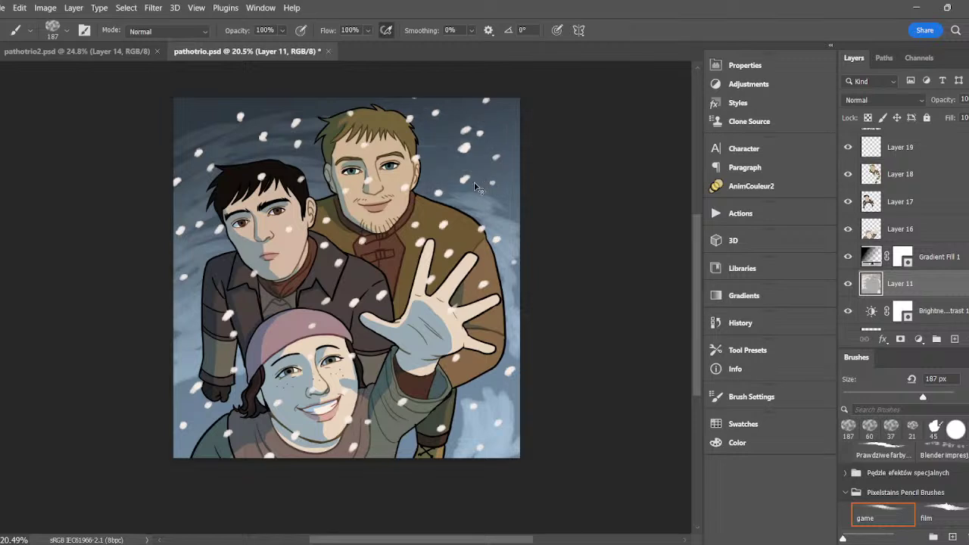
key("ctrl+z")
key("ctrl+z")
key("ctrl+z")
key("ctrl+z")
key("ctrl+z")
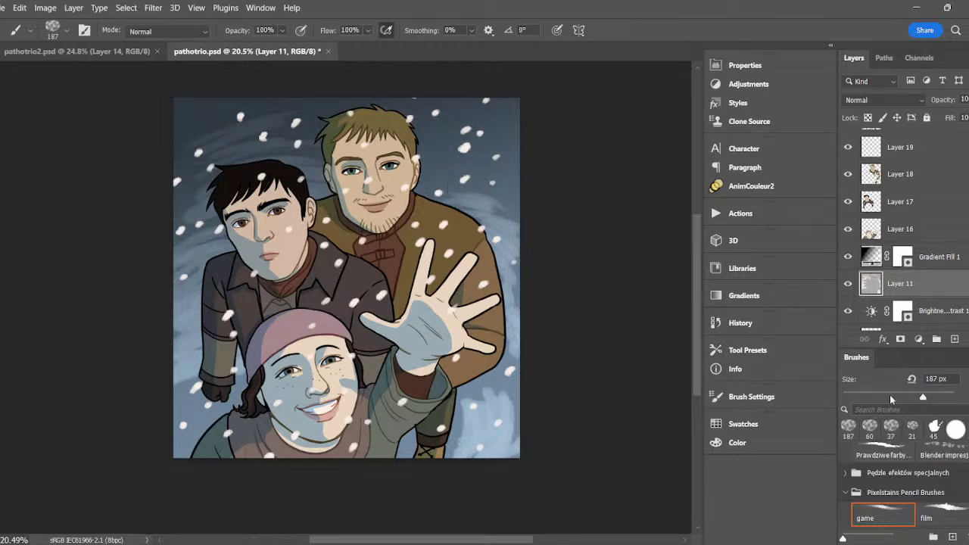
- Add a layer above Layer 11 at 37% opacity for fainter background strokes, using a 25 px brush
left_click_drag(930, 396, 857, 396)
left_click(956, 339)
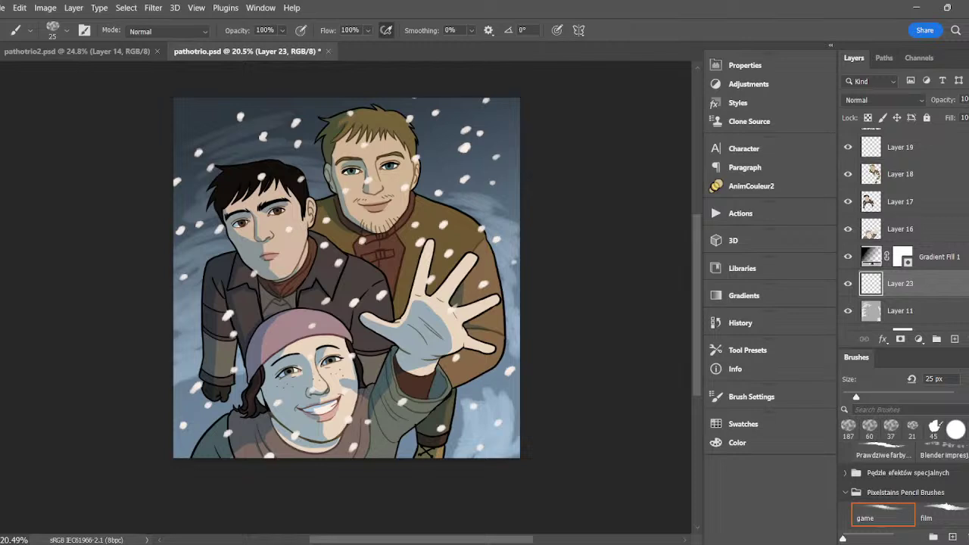
left_click(968, 100)
left_click_drag(968, 115, 948, 116)
left_click(456, 192)
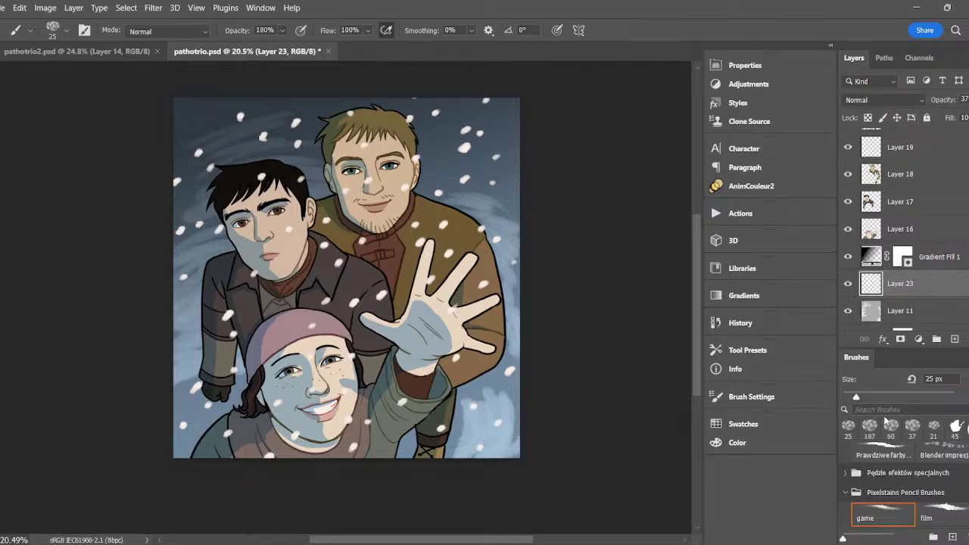
- Set the brush to 123 px and paint faint light strokes across the background beside the blond man's shoulder and face
left_click(905, 397)
mouse_move(459, 198)
left_mouse_down()
mouse_move(444, 190)
mouse_move(501, 204)
mouse_move(518, 231)
left_mouse_up()
mouse_move(457, 176)
left_mouse_down()
mouse_move(409, 164)
mouse_move(516, 178)
left_mouse_up()
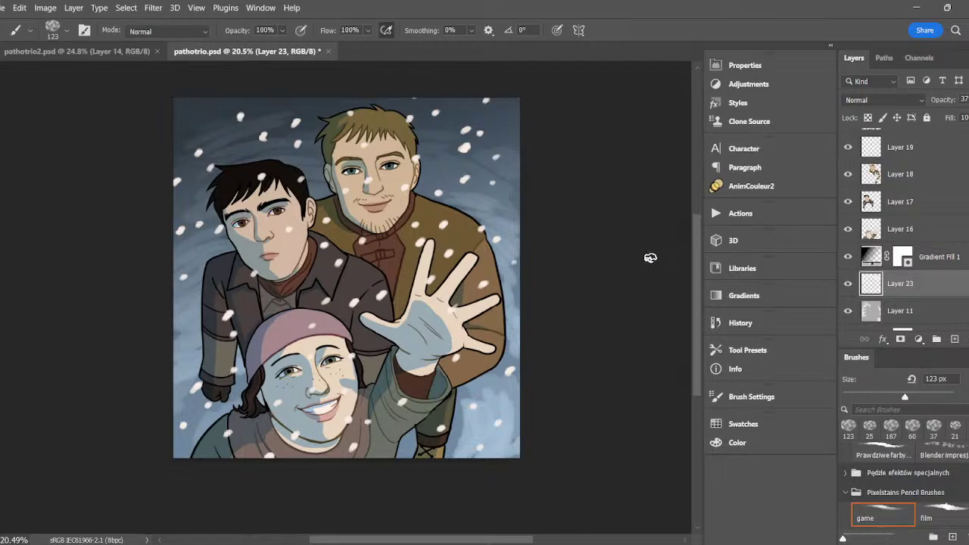
scroll(901, 228, "up", 6)
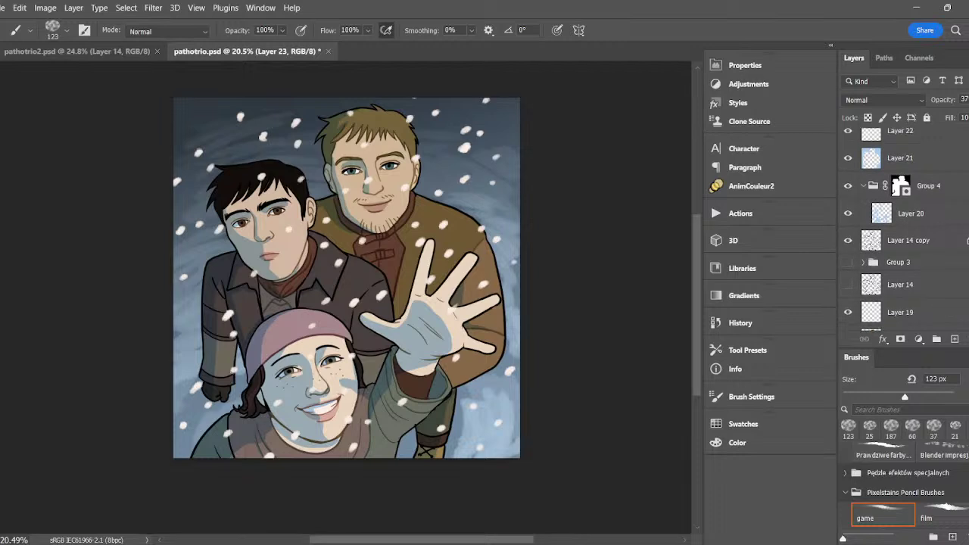
- Add a Soft Light layer above Layer 20 inside Group 4 and set the brush to 36 px
scroll(901, 227, "up", 1)
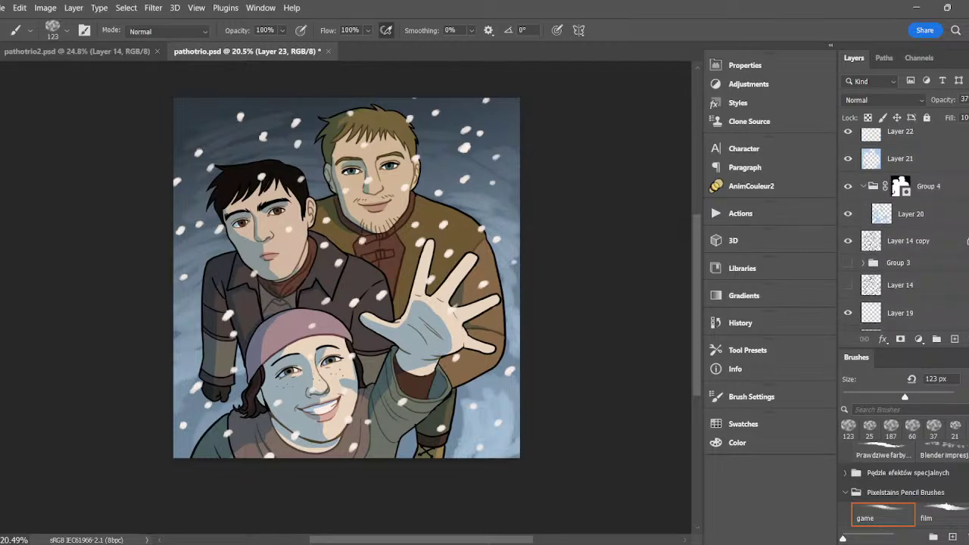
scroll(901, 227, "down", 1)
scroll(901, 227, "up", 1)
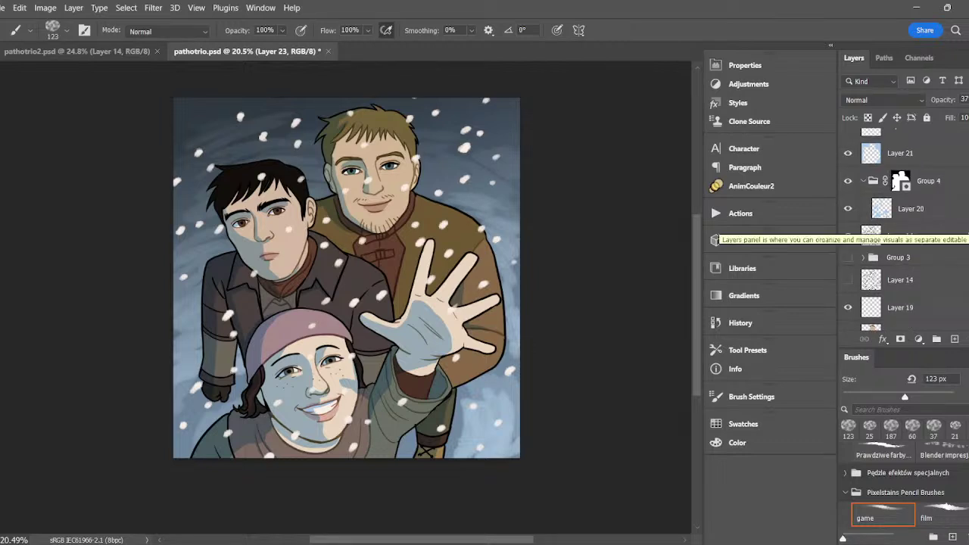
scroll(901, 227, "up", 1)
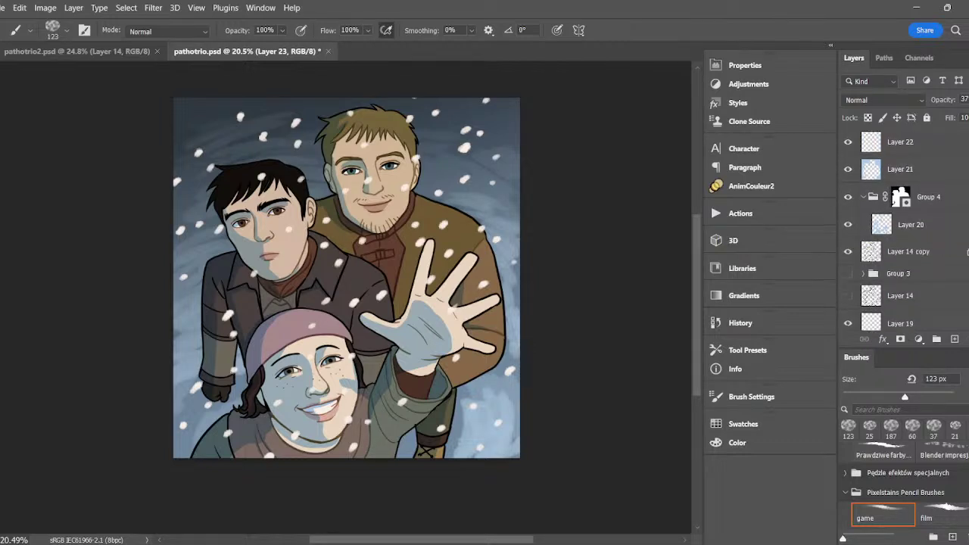
left_click(900, 149)
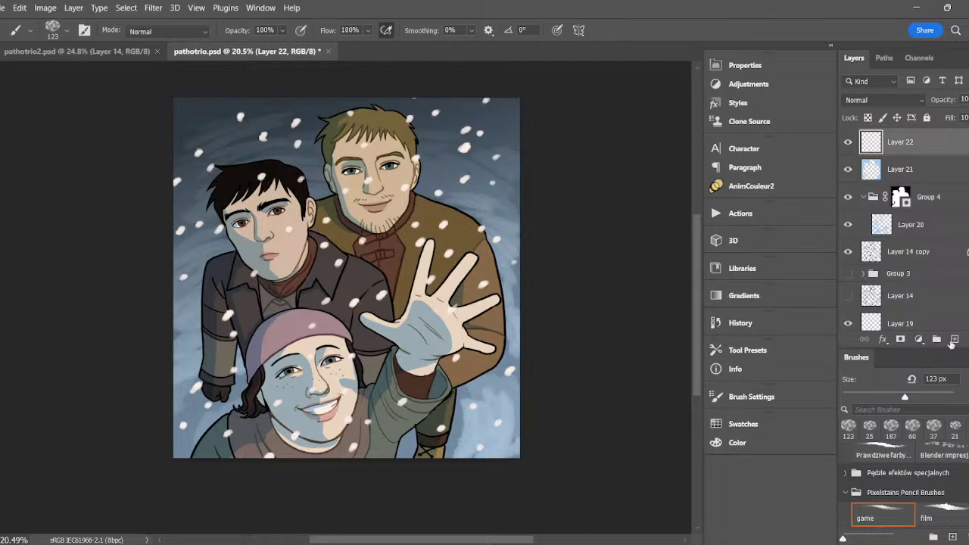
left_click(921, 226)
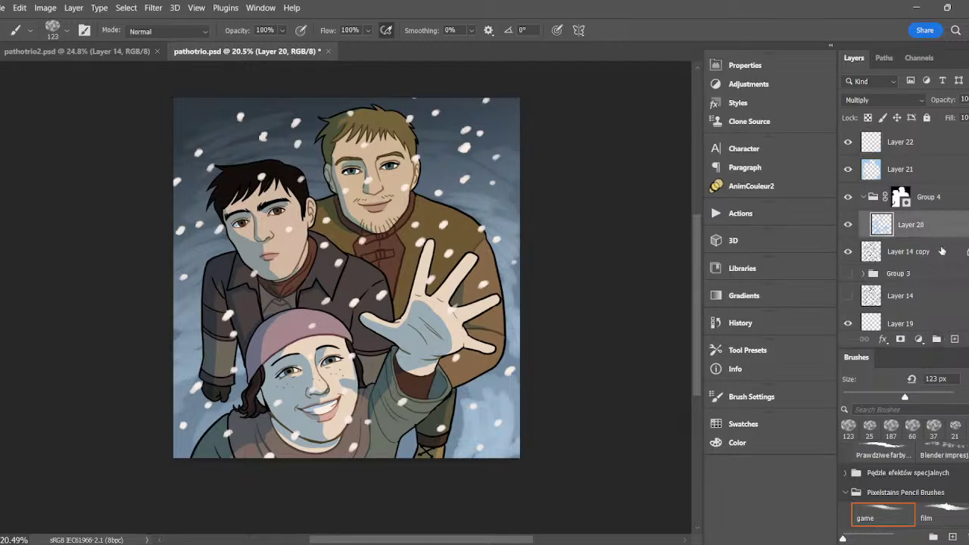
left_click(952, 339)
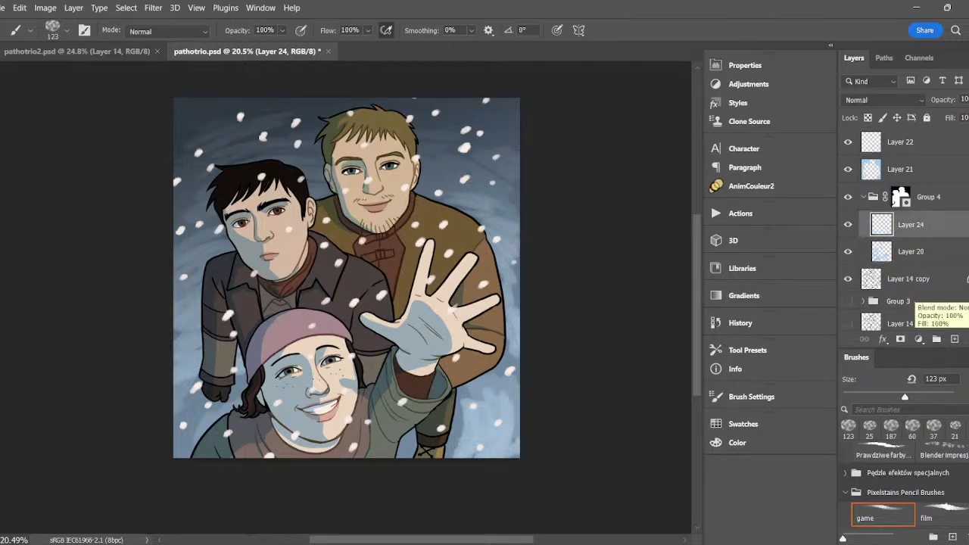
left_click_drag(905, 397, 865, 398)
left_click(891, 101)
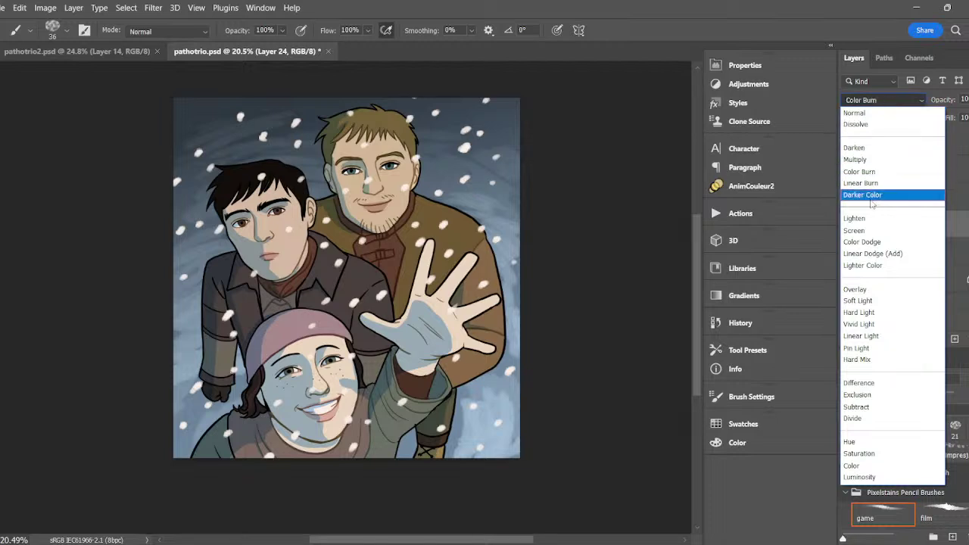
left_click(858, 280)
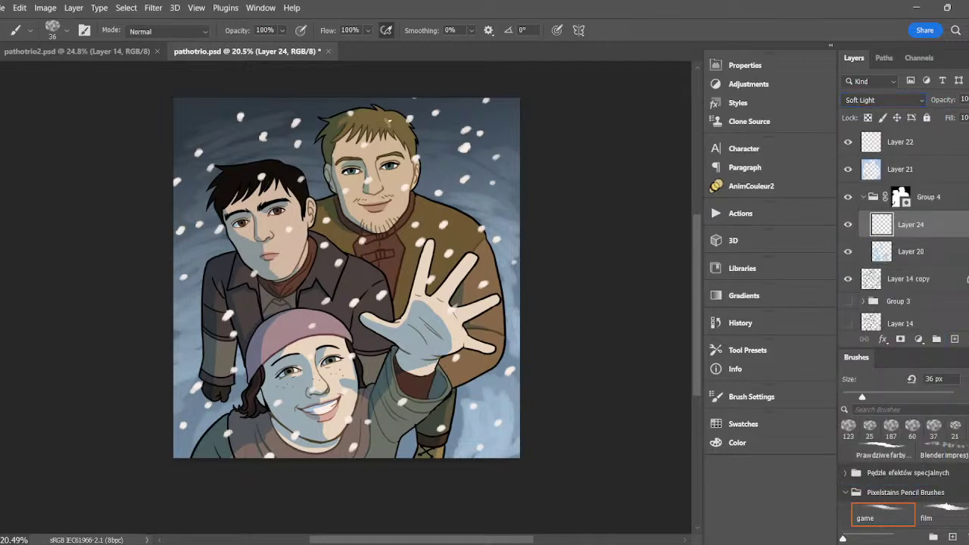
- Brush soft highlights onto both men's hair and the pink beanie, trimming excess with the eraser
left_click_drag(390, 121, 402, 125)
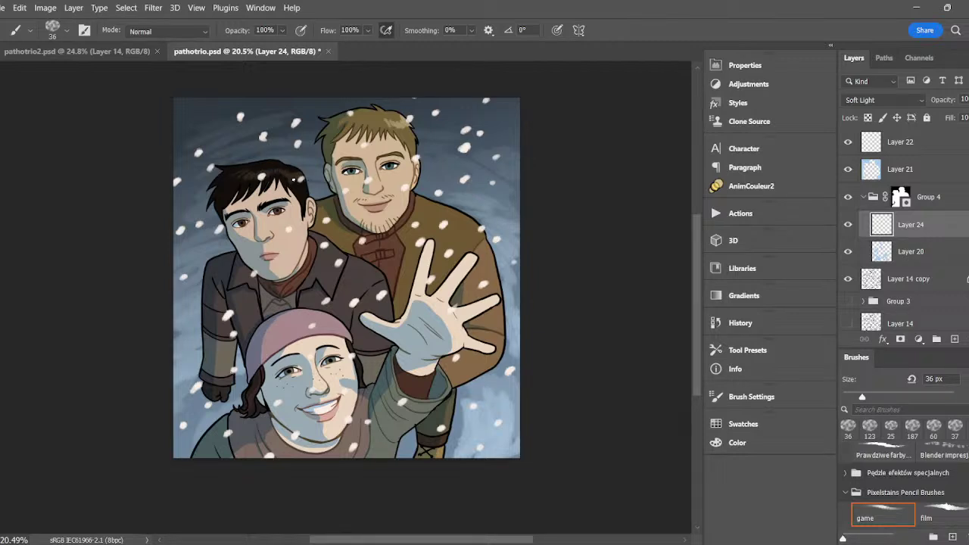
key("e")
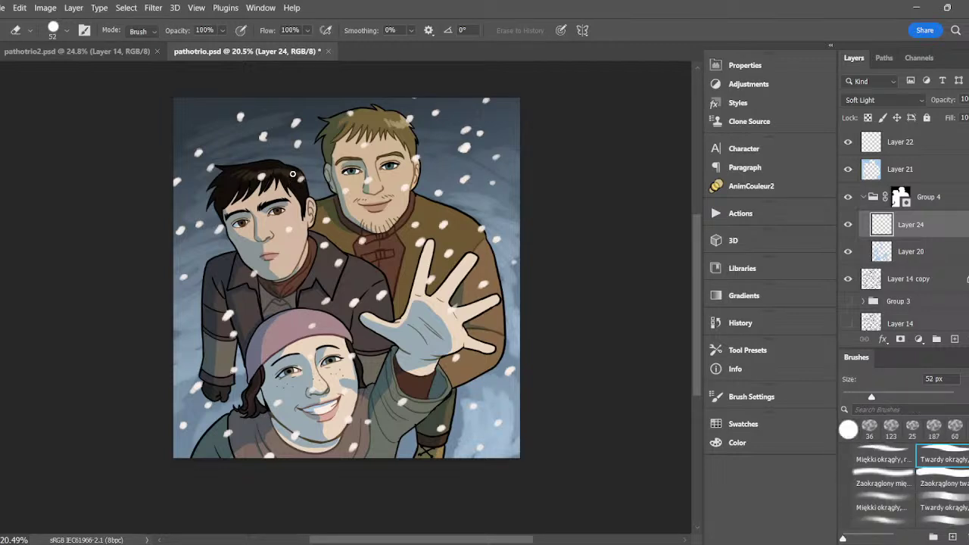
key("b")
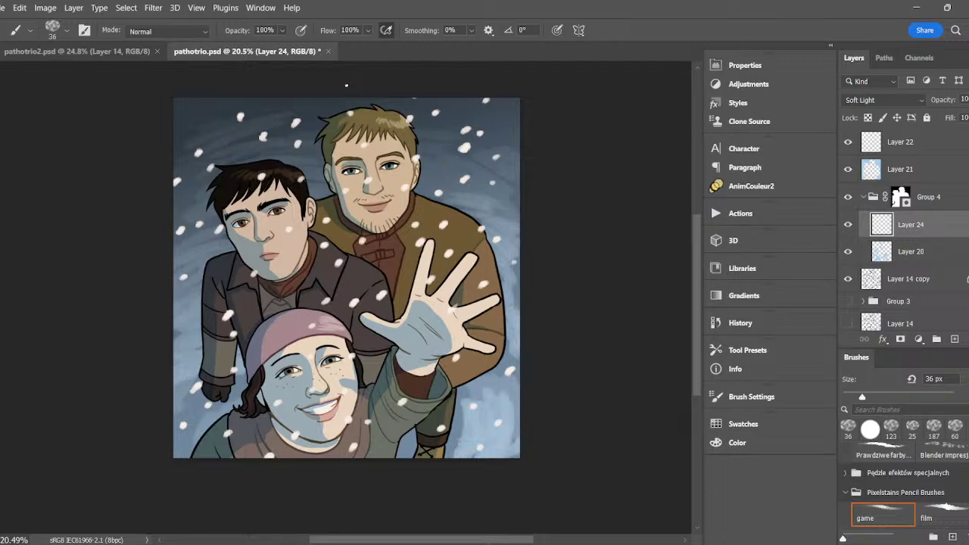
- Add a Multiply layer above Layer 21 and set the brush to 104 px for background shadows
left_click(916, 173)
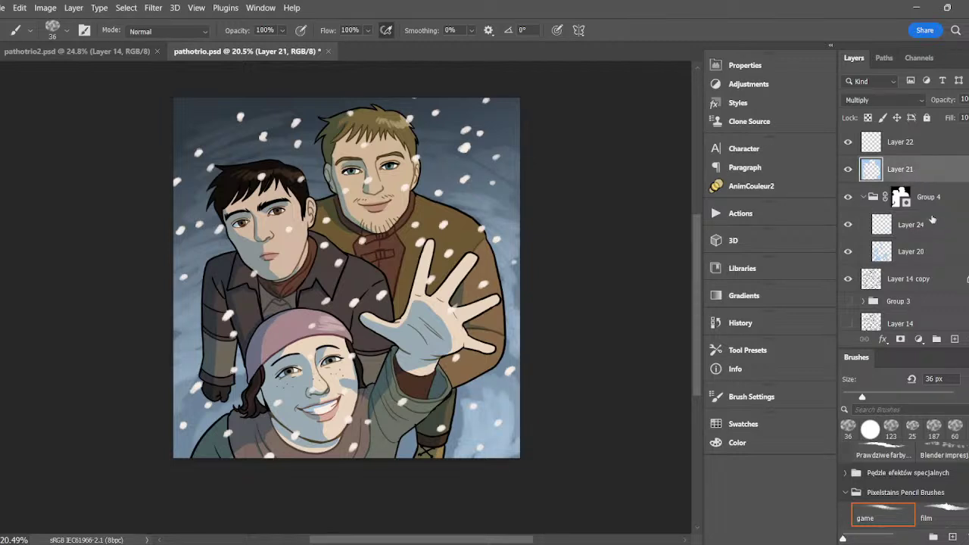
left_click(955, 339)
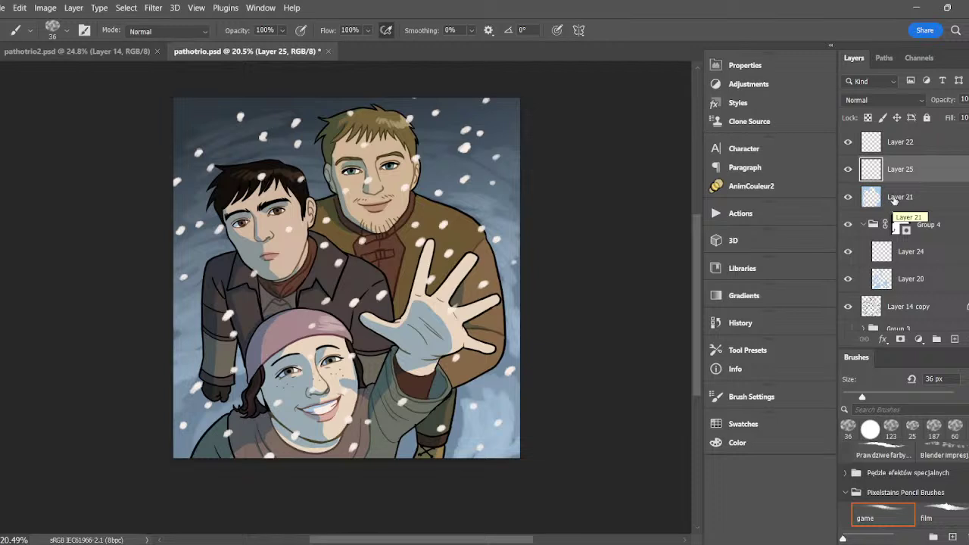
left_click(742, 426)
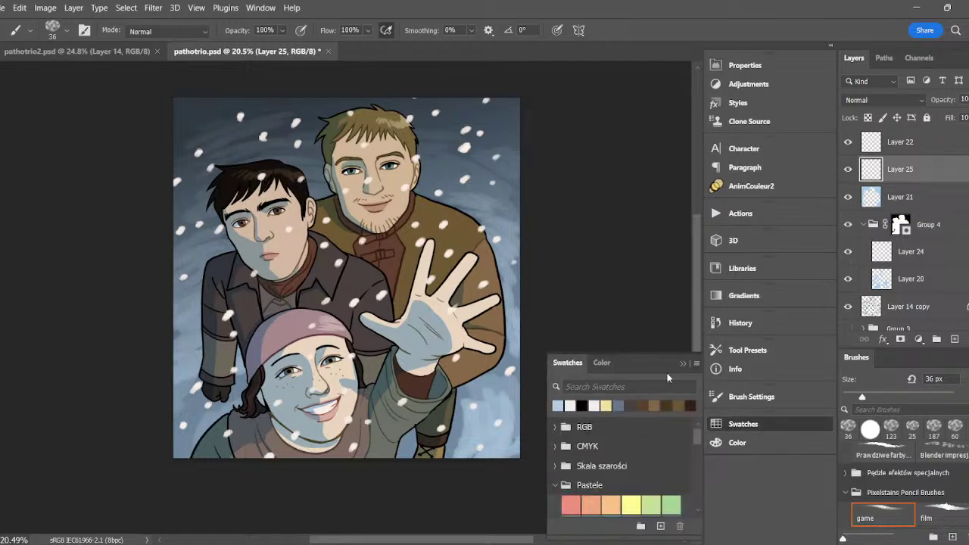
left_click_drag(862, 397, 900, 397)
left_click(884, 100)
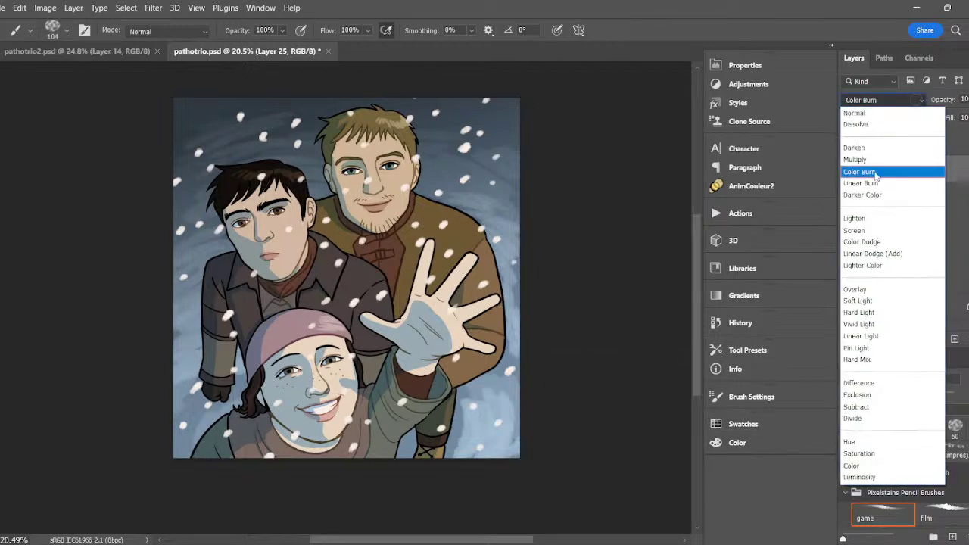
left_click(881, 155)
- Move the new Multiply layer beneath Gradient Fill 1 and paint darker blue shadows in the lower background beside the characters
mouse_move(187, 440)
left_mouse_down()
mouse_move(207, 427)
mouse_move(169, 459)
mouse_move(196, 440)
left_mouse_up()
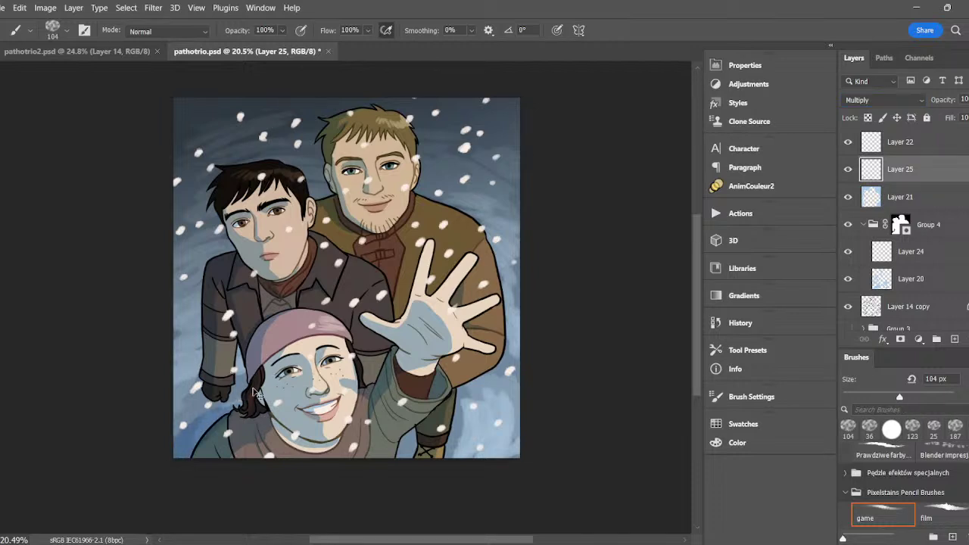
key("ctrl+z")
mouse_move(903, 171)
left_mouse_down()
mouse_move(917, 354)
mouse_move(917, 283)
left_mouse_up()
left_click_drag(196, 444, 187, 446)
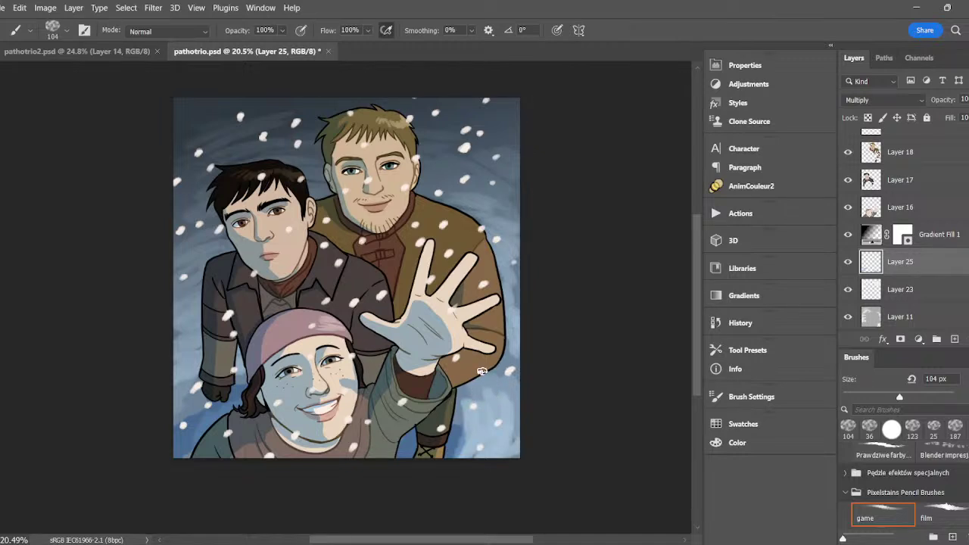
- Add a Photo Filter adjustment layer above Layer 22 at the top of the layer stack
scroll(909, 227, "up", 5)
left_click(936, 141)
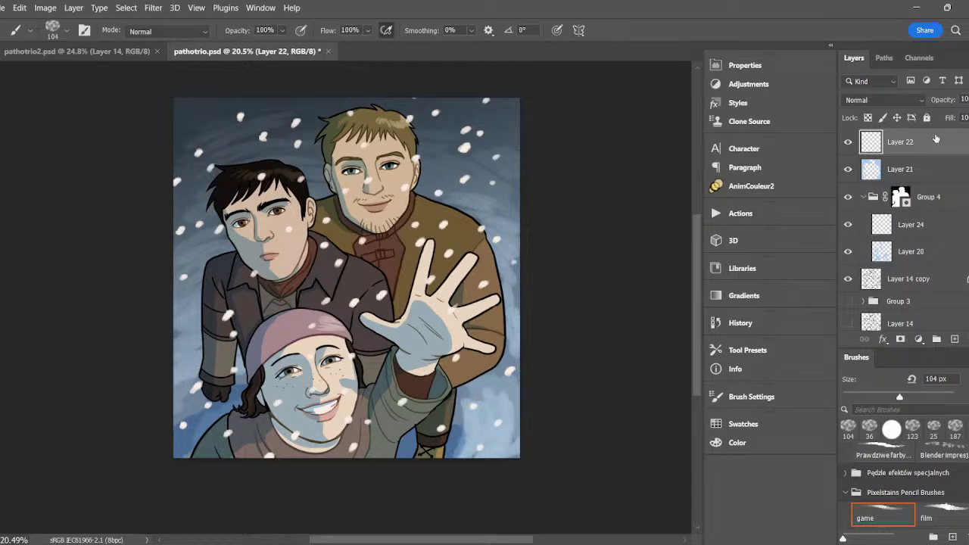
left_click(21, 9)
double_click(22, 10)
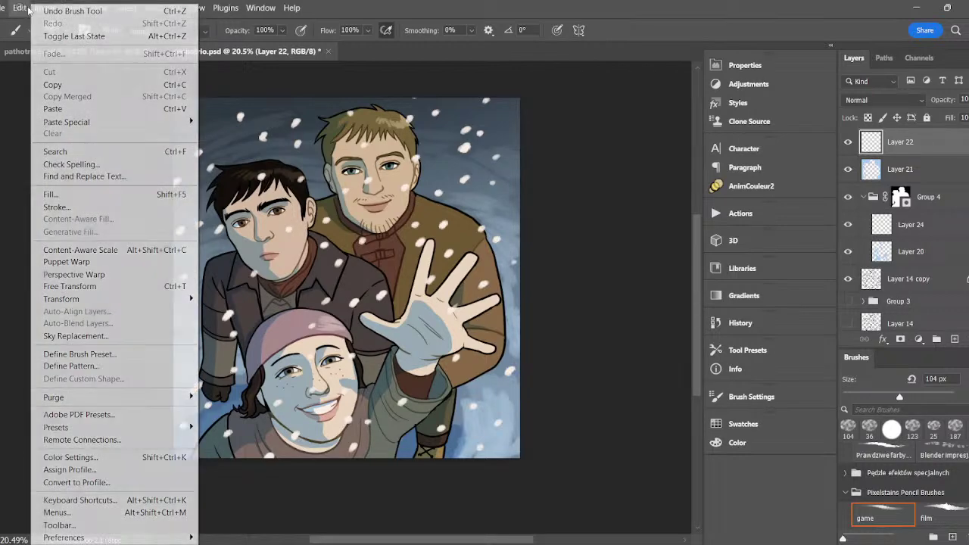
left_click(15, 108)
left_click(48, 10)
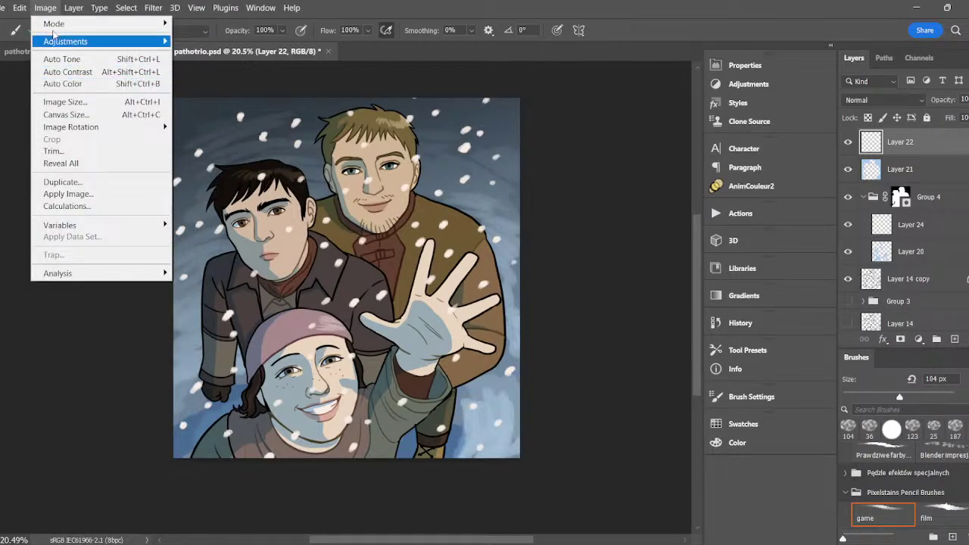
left_click(26, 96)
left_click(79, 9)
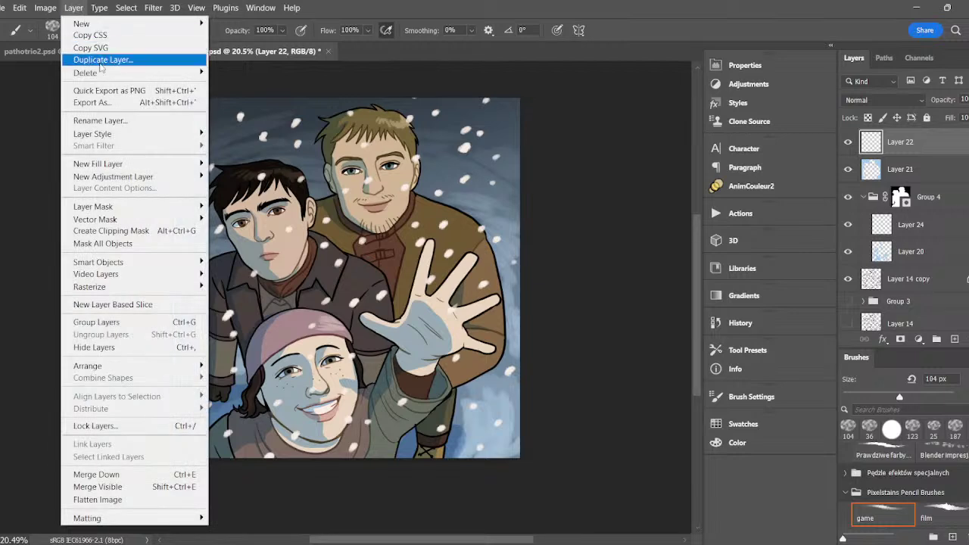
mouse_move(182, 177)
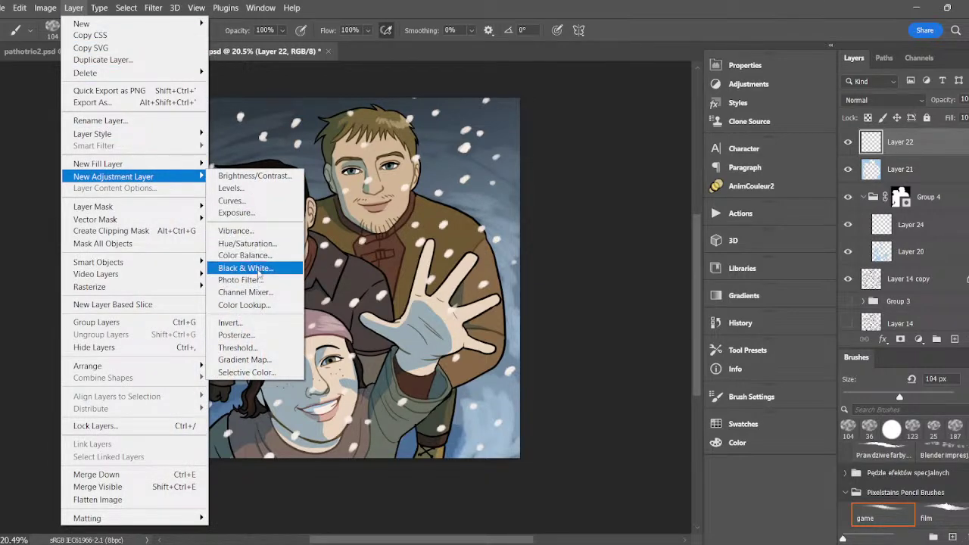
left_click(256, 280)
left_click(595, 469)
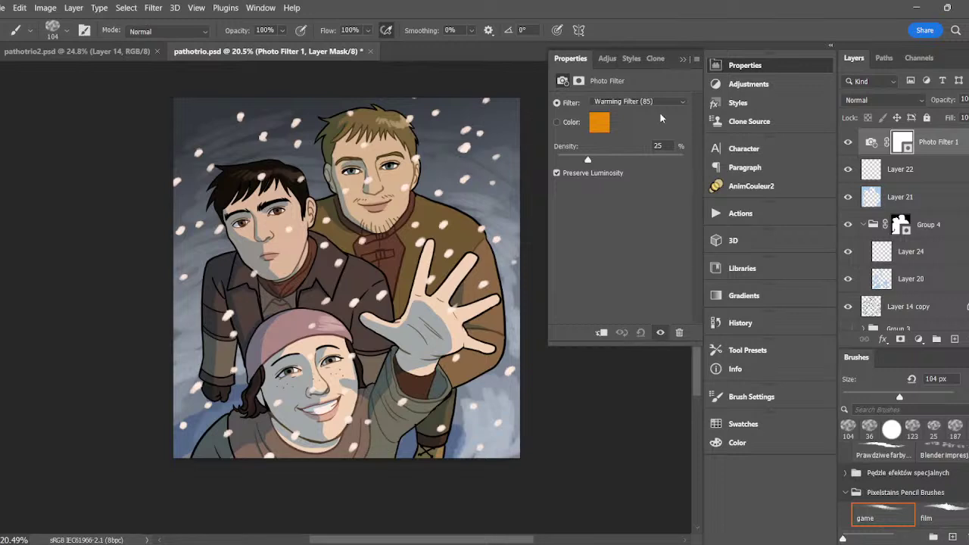
- Set the photo filter to Cyan with 58% density and save the illustration
left_click(662, 106)
left_click(626, 212)
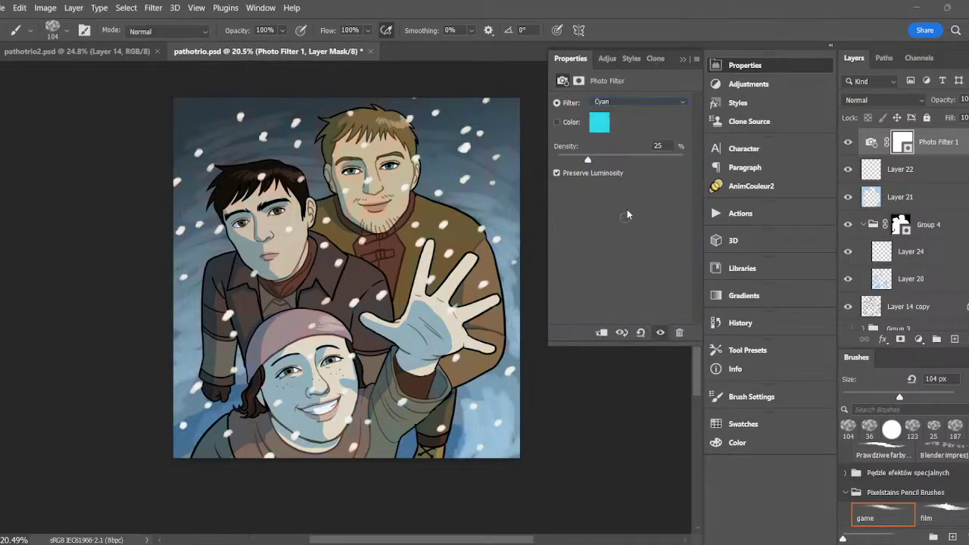
left_click_drag(599, 156, 619, 160)
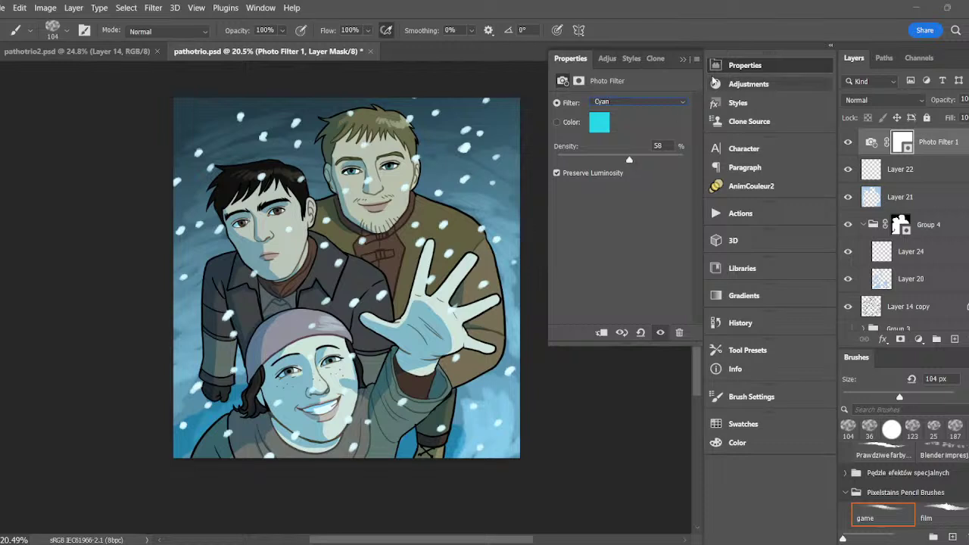
left_click(745, 65)
left_click(848, 142)
left_click(849, 142)
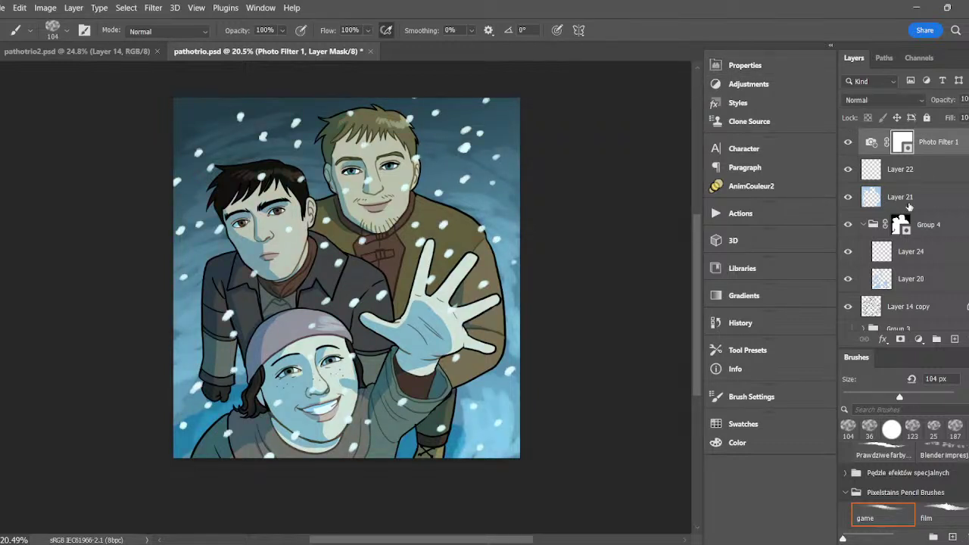
key("ctrl+s")
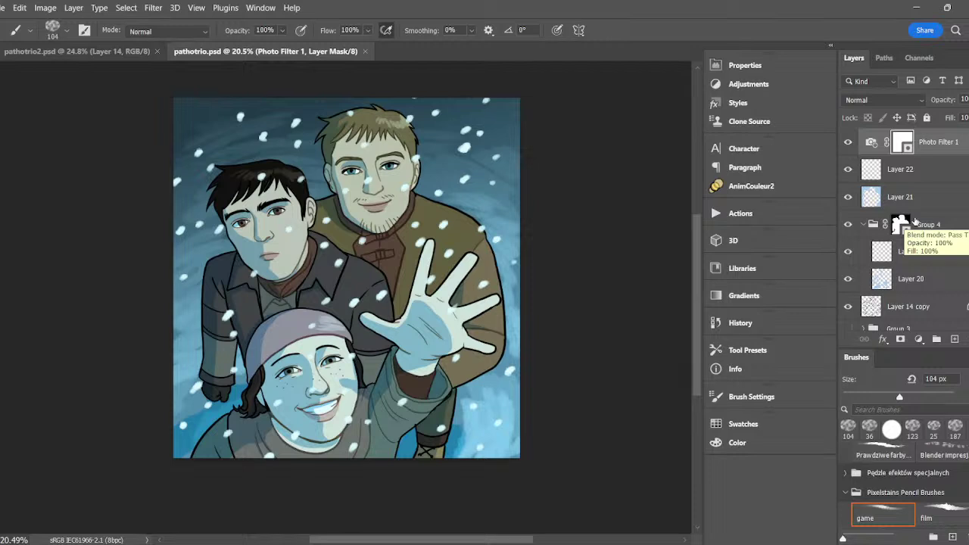
left_click(87, 52)
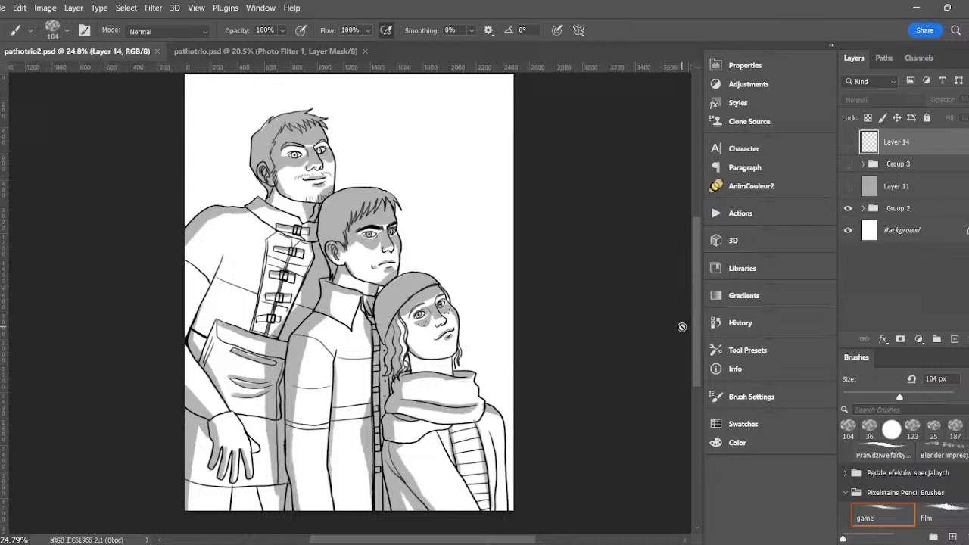
key("i")
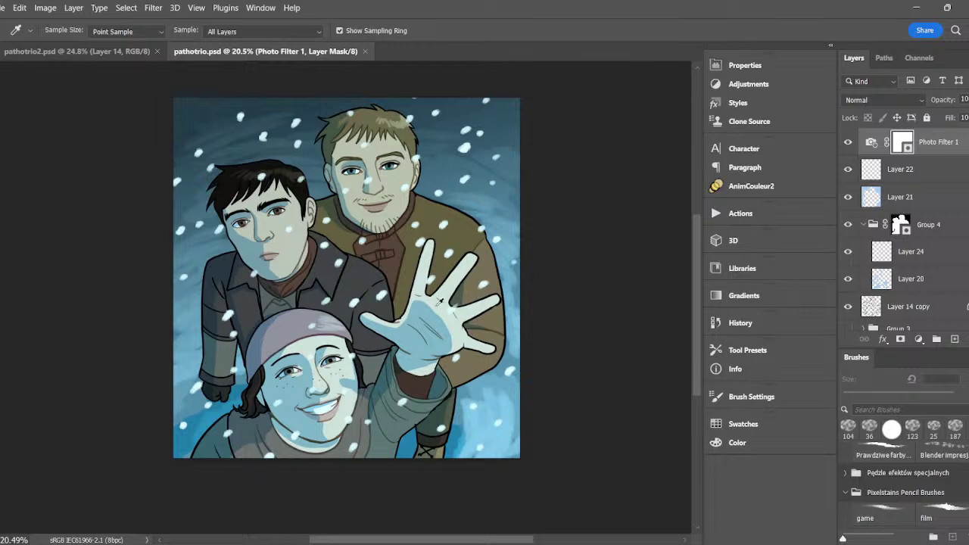
key("b")
left_click(746, 427)
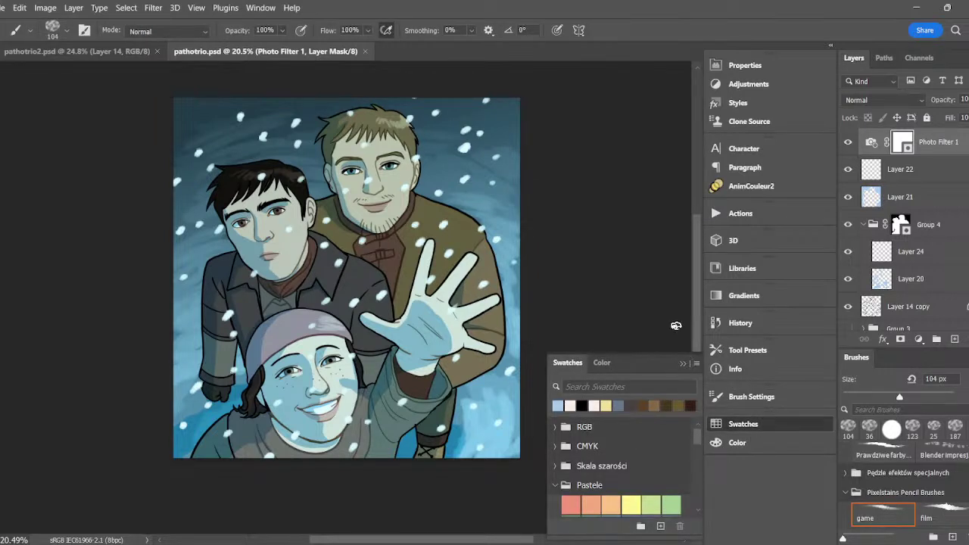
left_click(683, 365)
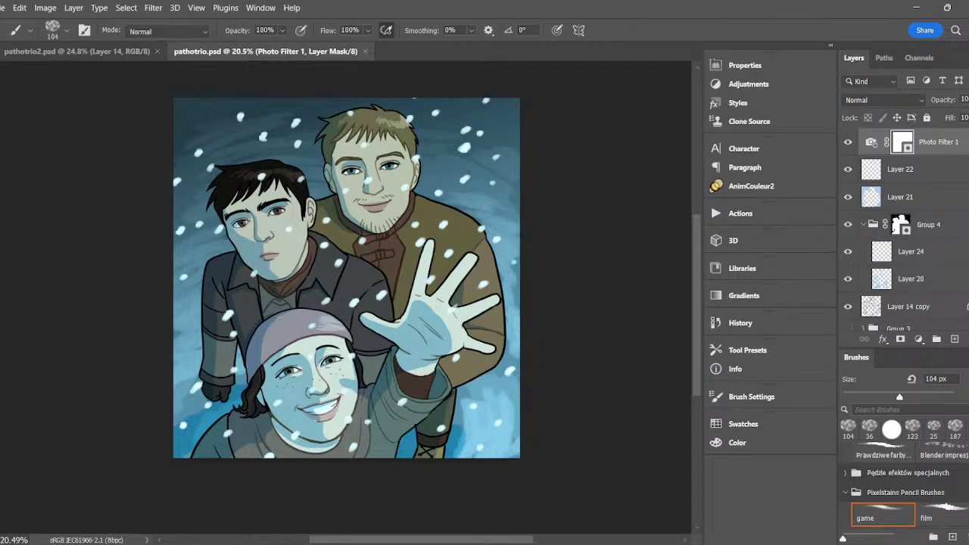
- Paint more dark shadow strokes on Layer 25 in the background around the dark-haired man's sleeve and glove
scroll(916, 291, "down", 5)
scroll(909, 250, "down", 3)
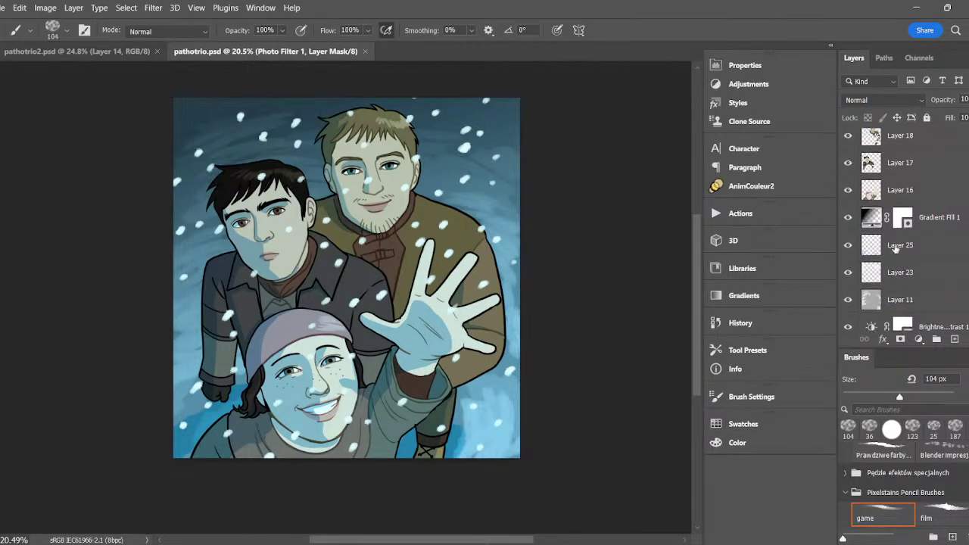
left_click(909, 245)
mouse_move(190, 378)
left_mouse_down()
mouse_move(221, 353)
mouse_move(230, 378)
left_mouse_up()
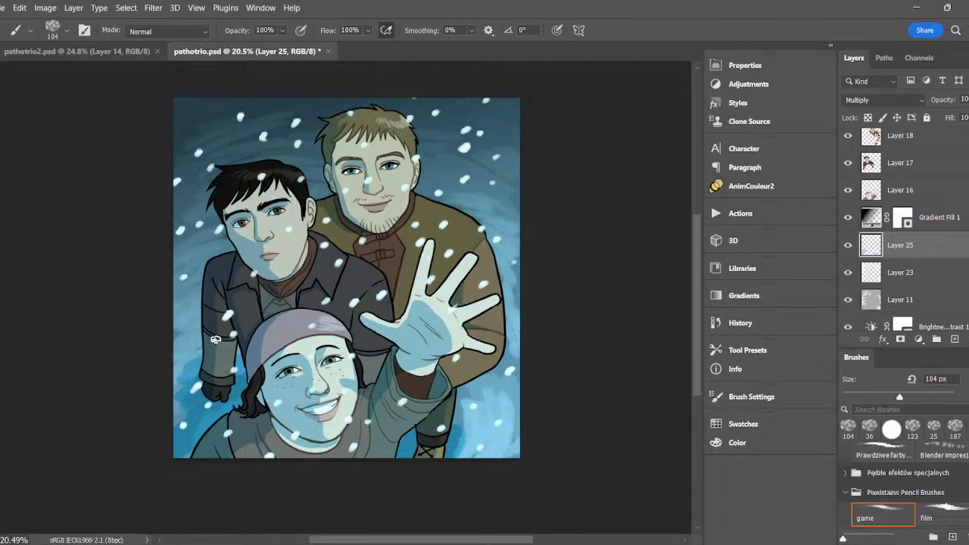
key("e")
mouse_move(180, 381)
left_mouse_down()
mouse_move(184, 399)
mouse_move(211, 386)
left_mouse_up()
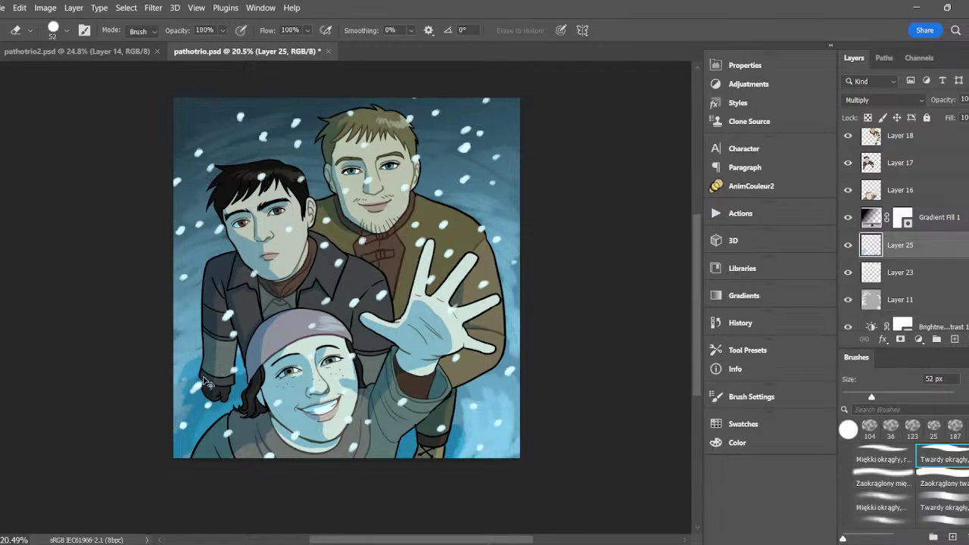
key("ctrl+z")
key("ctrl+z")
- Touch up the Layer 25 shadows around the dark-haired man's glove with the 104 px textured brush and save the illustration
left_click(871, 427)
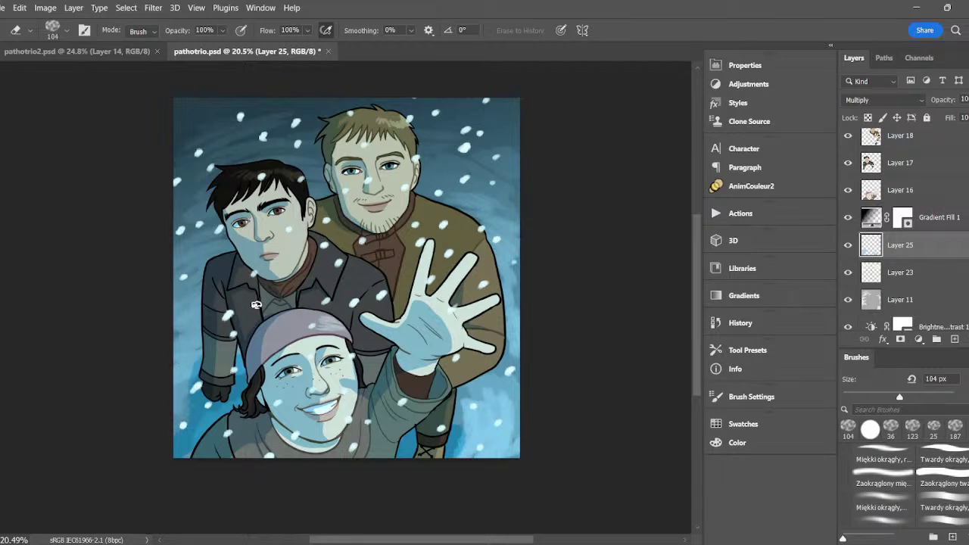
key("b")
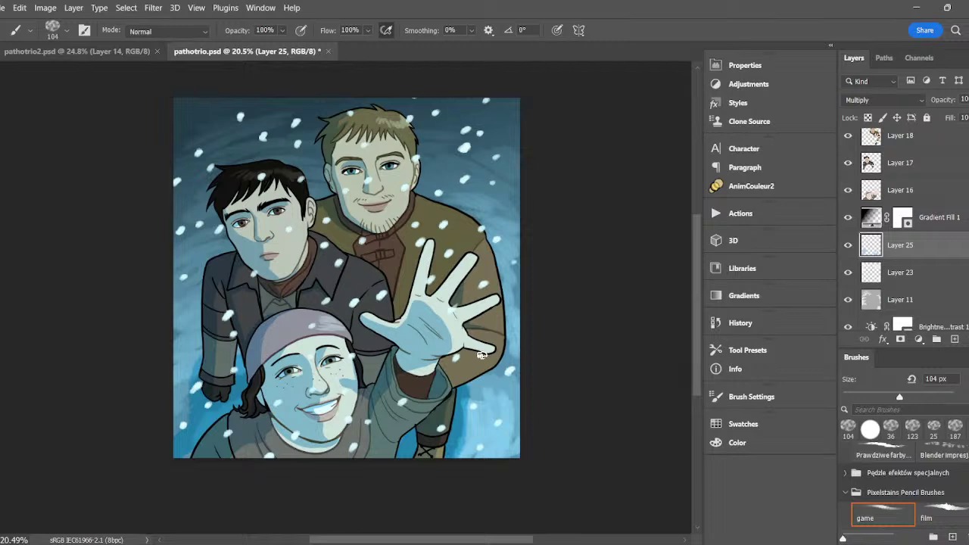
key("ctrl+s")
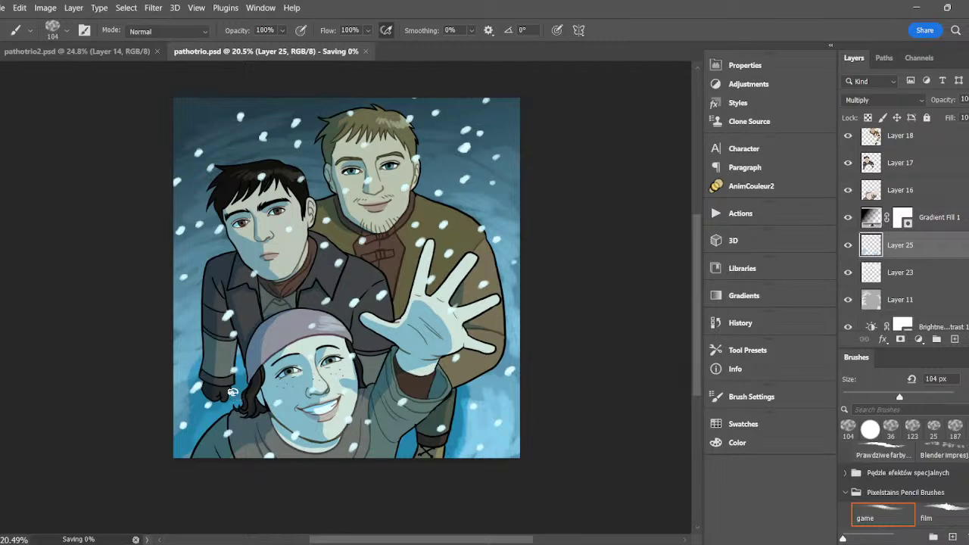
- Switch to pathotrio2.psd, move Layer 4's reference image in Group 2 toward the canvas's upper-right corner and hide it
left_click(96, 51)
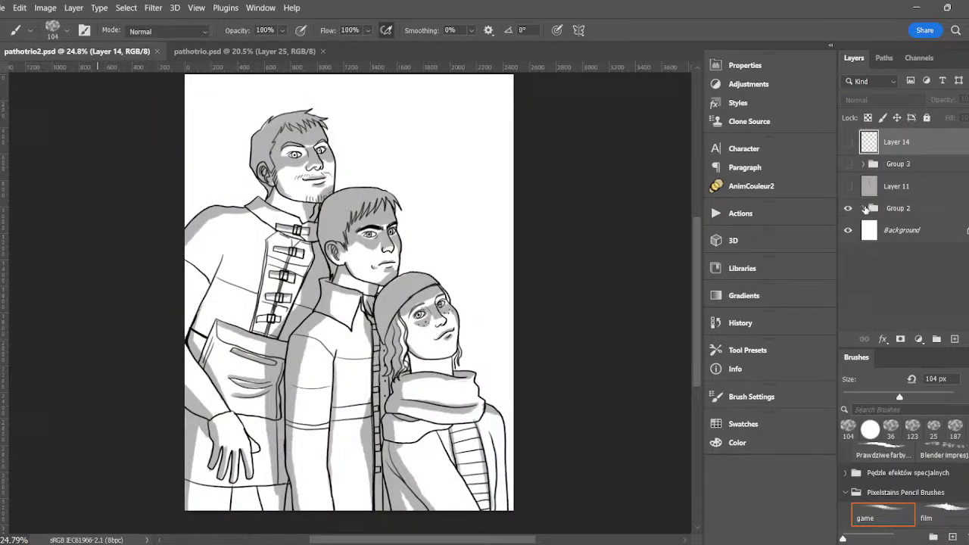
scroll(886, 250, "down", 5)
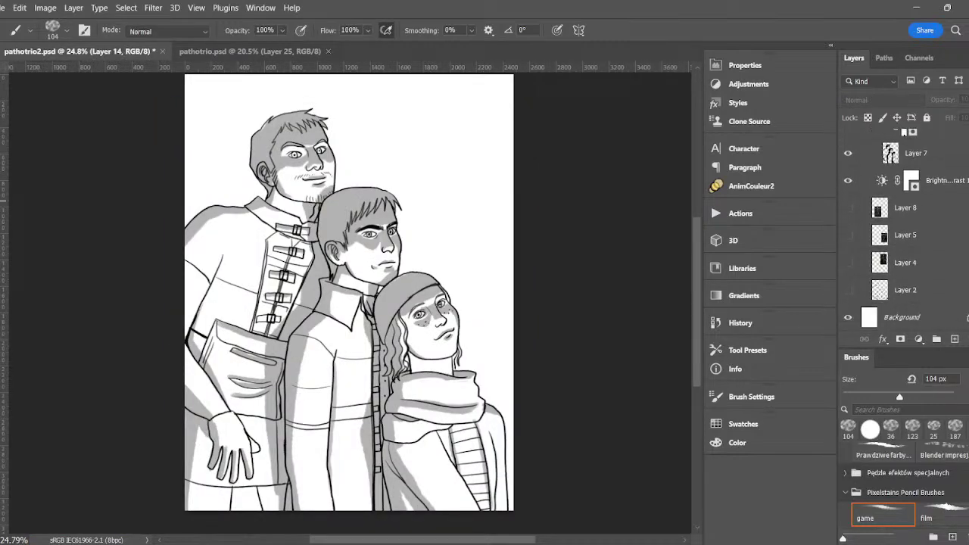
left_click(848, 264)
key("v")
left_click_drag(481, 180, 534, 134)
left_click(848, 263)
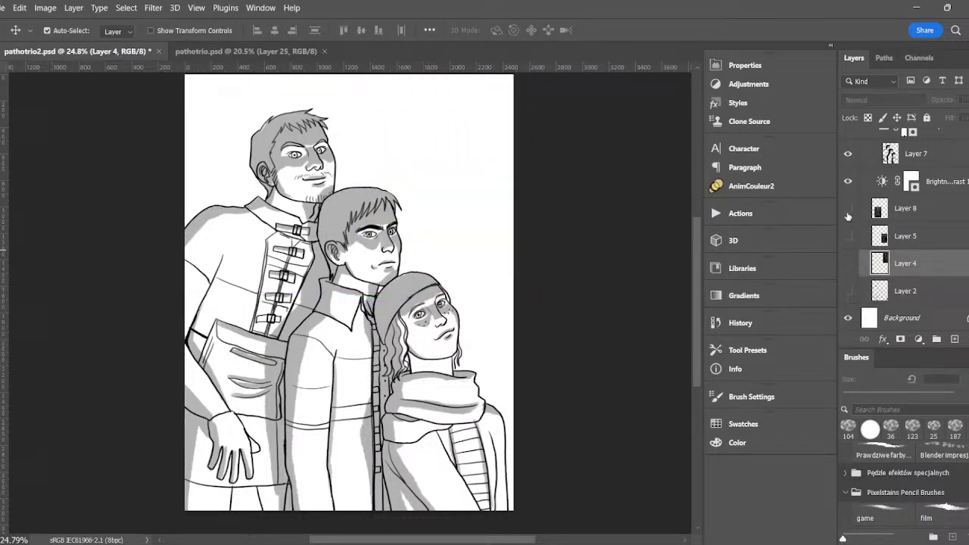
- Show Layer 8's reference image, move it to the canvas's upper-right corner and erase its lower edge above the girl's hat
left_click(849, 209)
mouse_move(370, 349)
left_mouse_down()
mouse_move(328, 358)
mouse_move(477, 186)
mouse_move(503, 171)
left_mouse_up()
key("e")
mouse_move(387, 304)
left_mouse_down()
mouse_move(471, 292)
mouse_move(412, 306)
mouse_move(470, 310)
mouse_move(529, 299)
left_mouse_up()
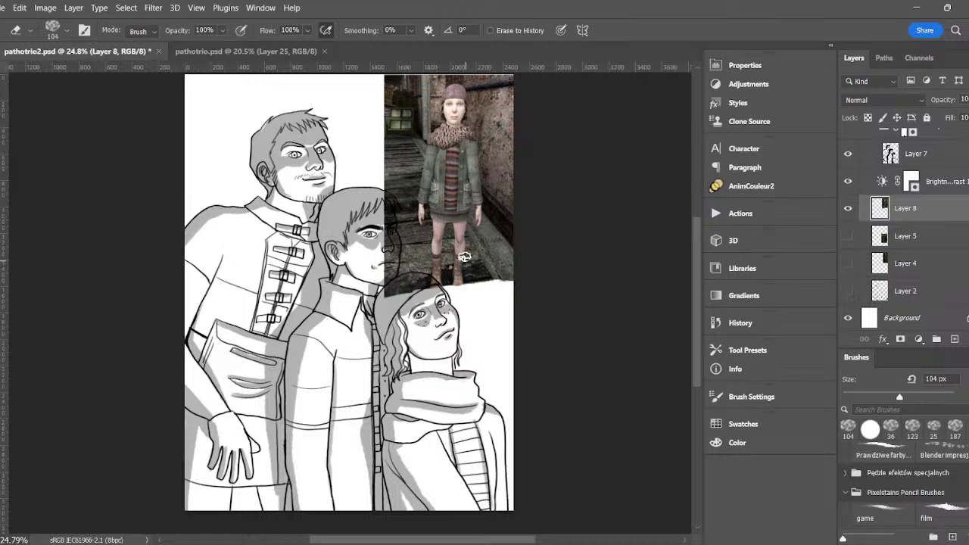
mouse_move(458, 256)
left_mouse_down()
mouse_move(442, 277)
mouse_move(485, 274)
mouse_move(471, 296)
left_mouse_up()
- Sample the skin colour from the Layer 8 reference, add a new layer directly beneath Layer 7 and hide the reference
key("i")
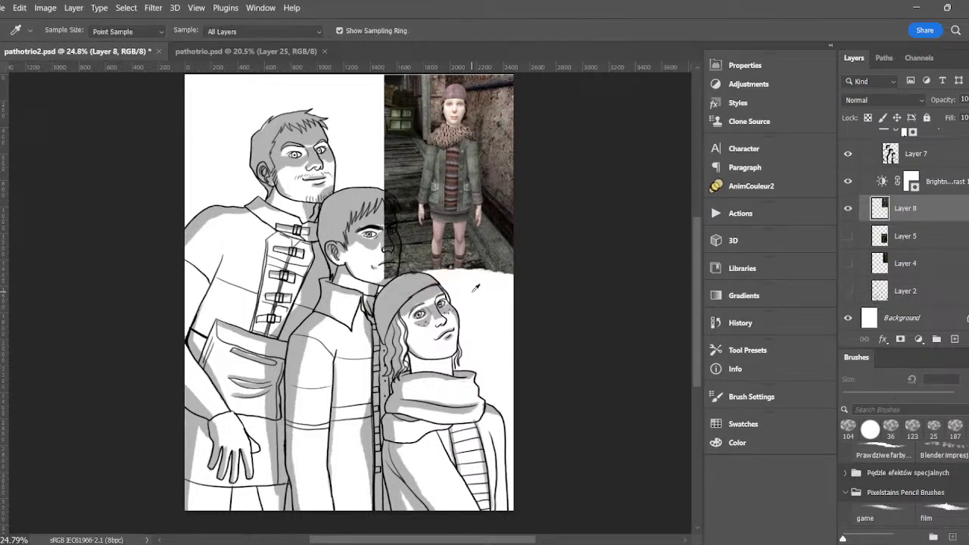
left_click(451, 111)
key("b")
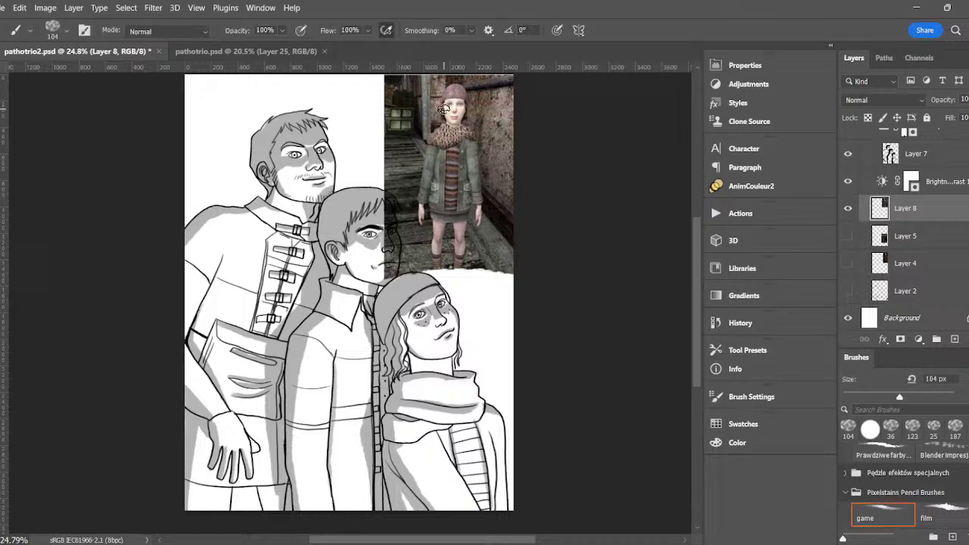
left_click(955, 338)
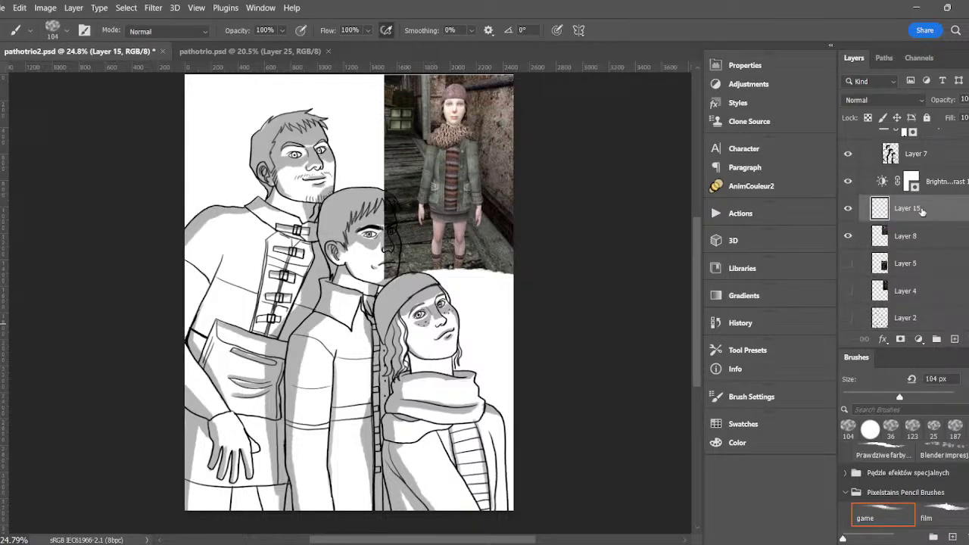
left_click_drag(910, 207, 910, 175)
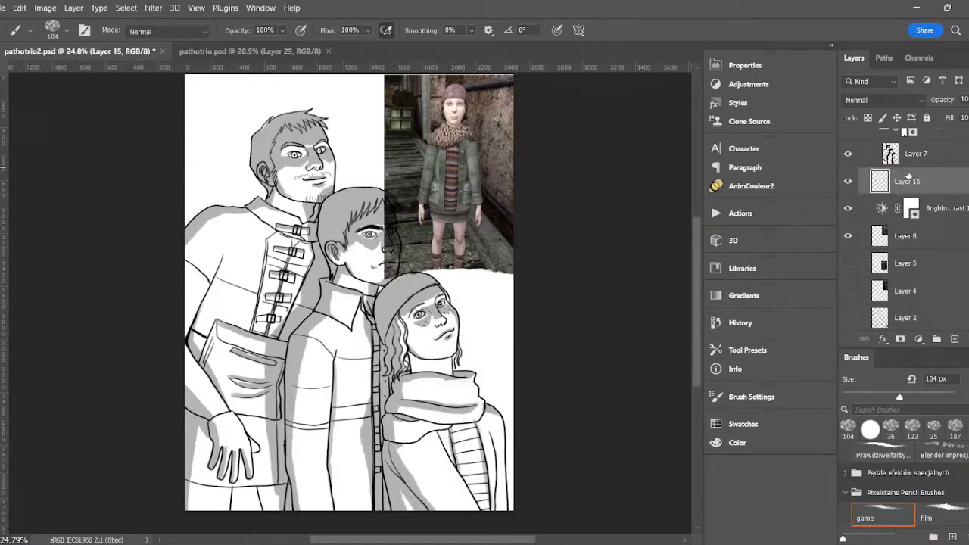
left_click(849, 236)
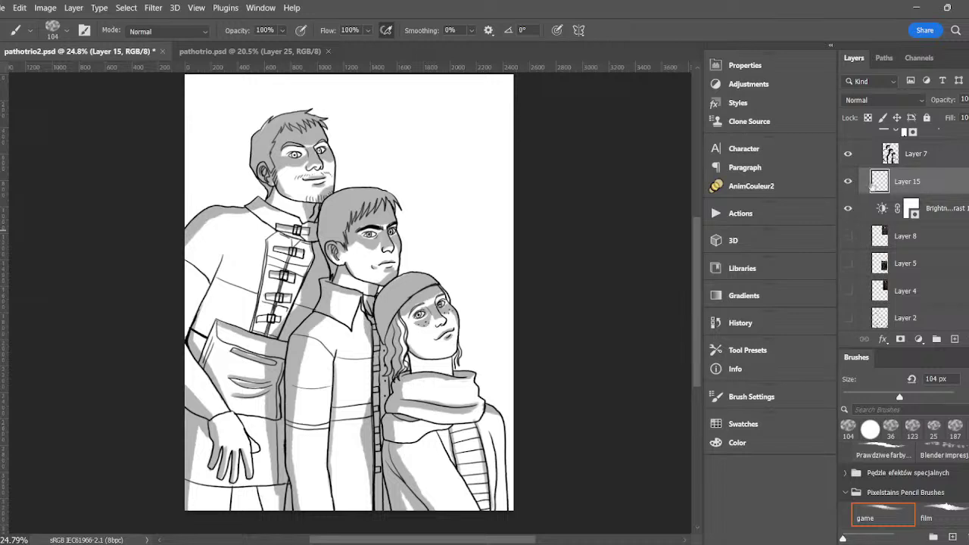
- Hide Layer 7, fill the girl's face and neck with the sampled skin colour on Layer 15 and touch up gaps with a 33 px brush
left_click(848, 154)
key("w")
left_click(439, 348)
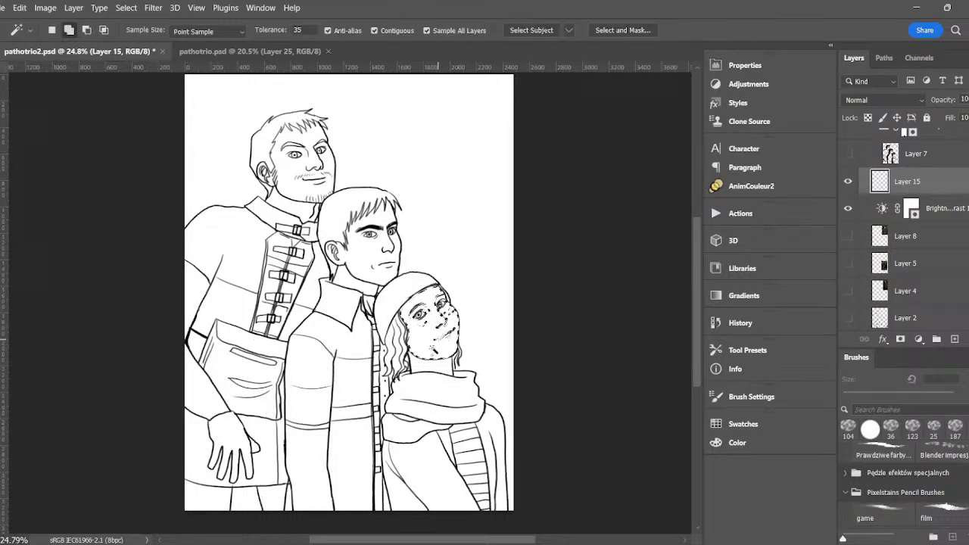
left_click(437, 369)
left_click(443, 339)
left_click(752, 186)
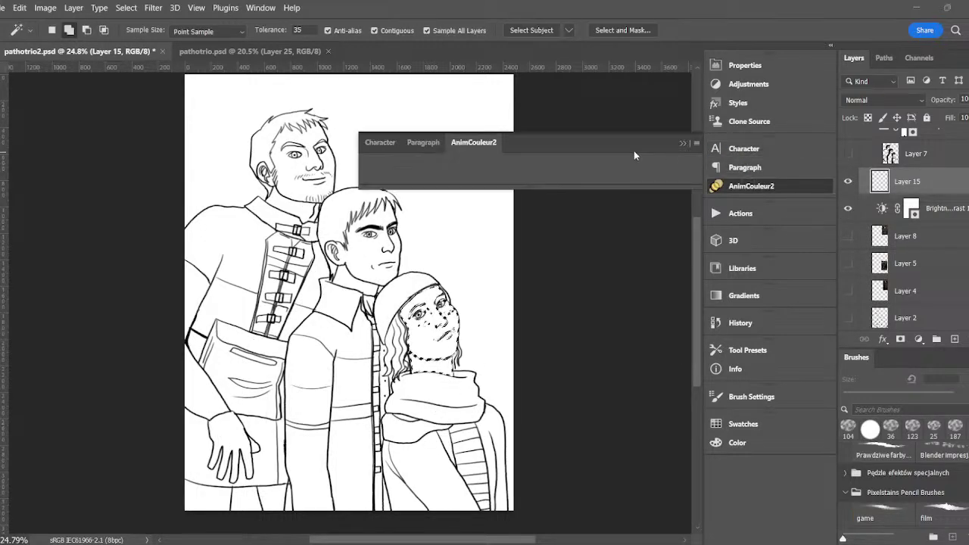
left_click(550, 166)
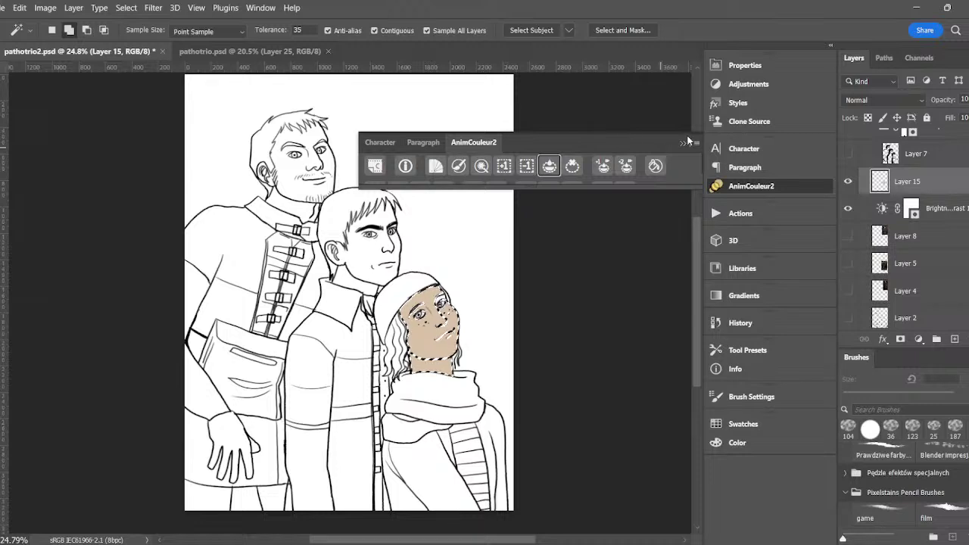
key("b")
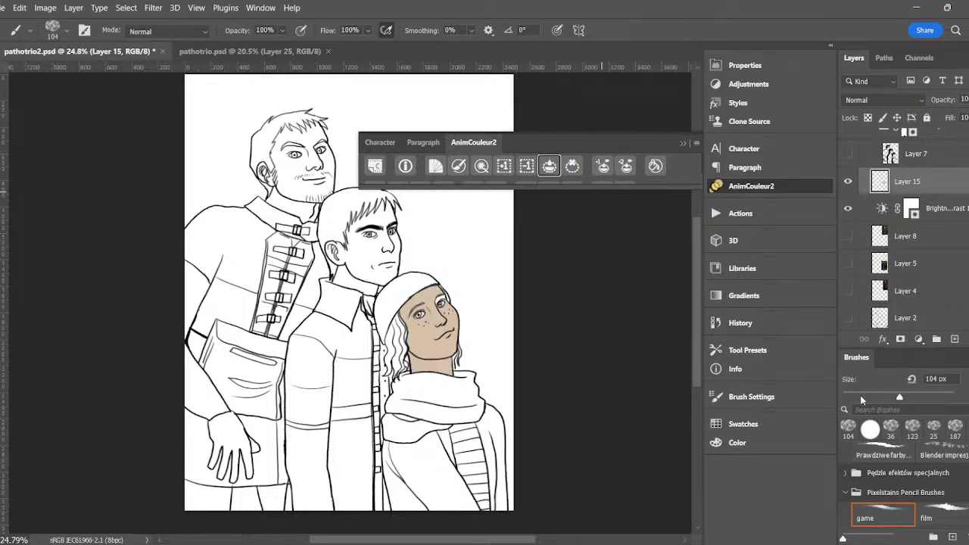
left_click(861, 397)
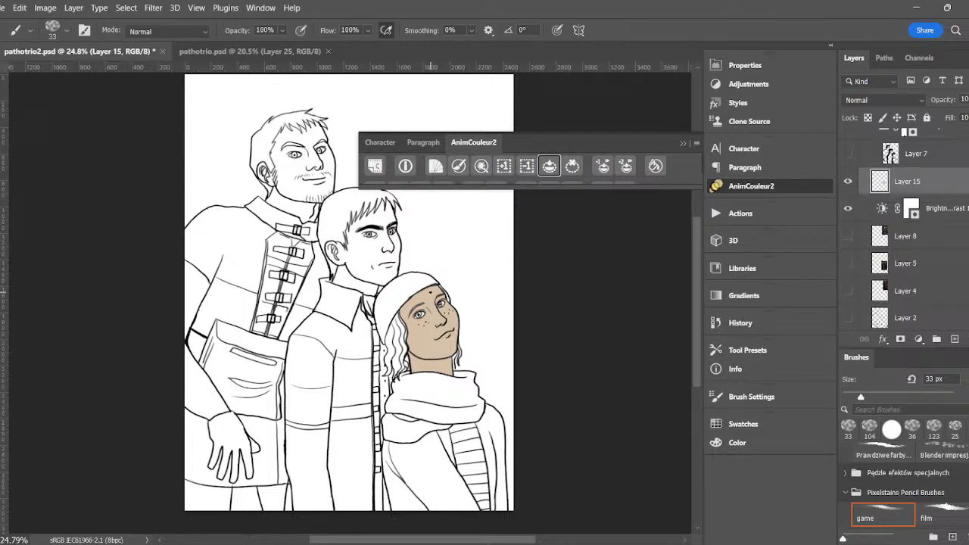
- Sample the dusky pink of the hat from the Layer 8 reference and fill the girl's hat with it on Layer 15
left_click(848, 236)
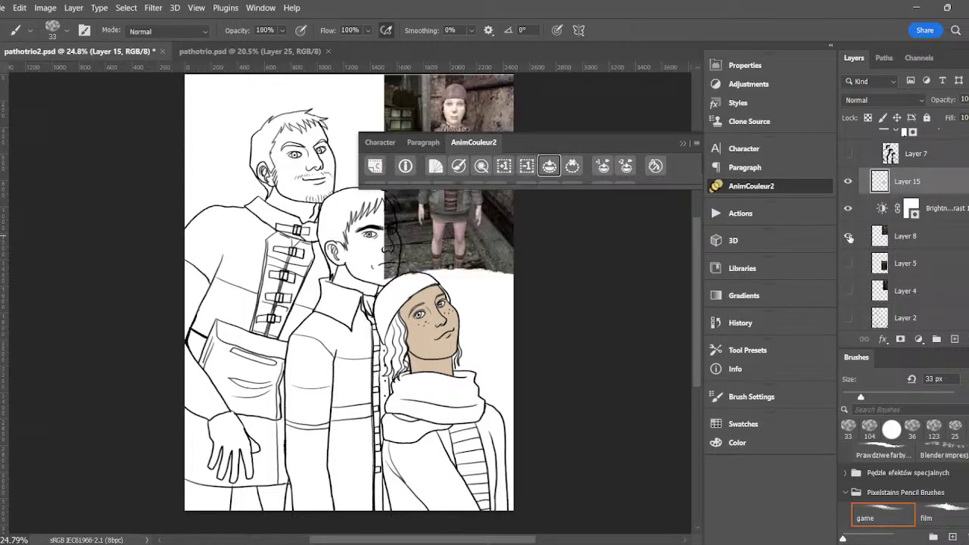
left_click(683, 142)
key("i")
left_click(462, 89)
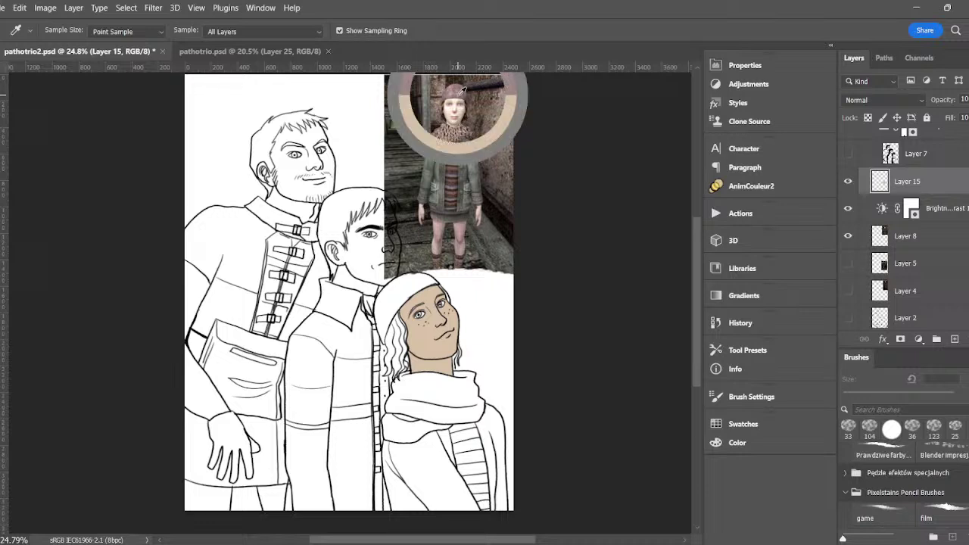
key("g")
key("w")
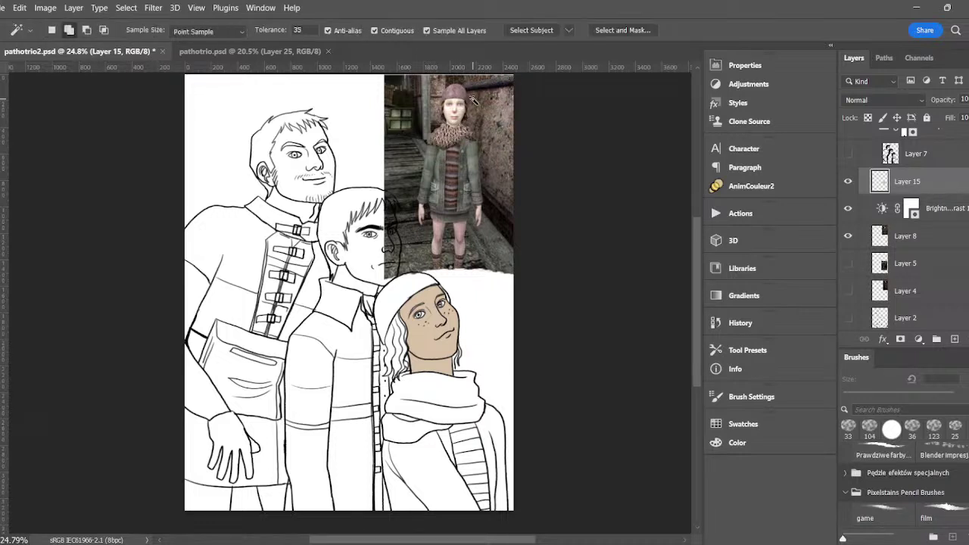
left_click(848, 236)
left_click(749, 185)
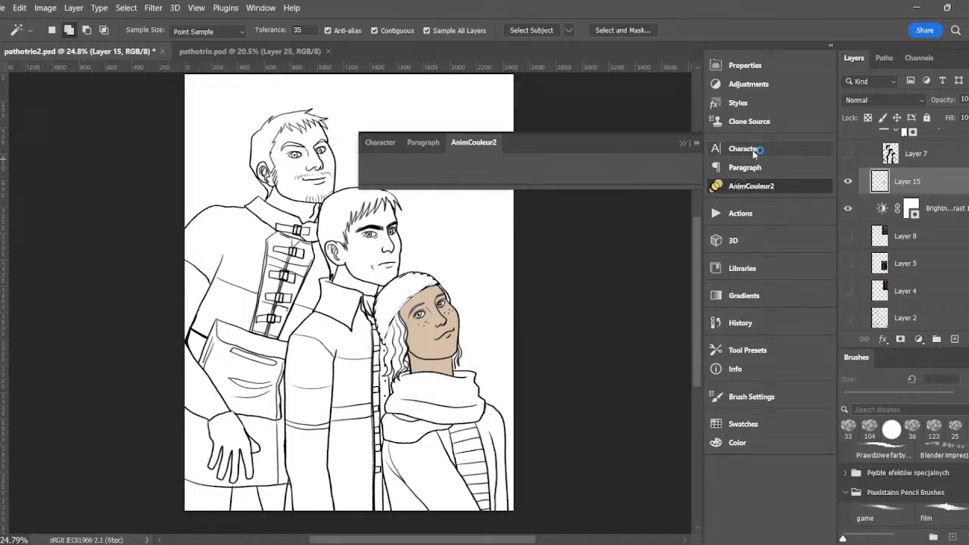
left_click(550, 166)
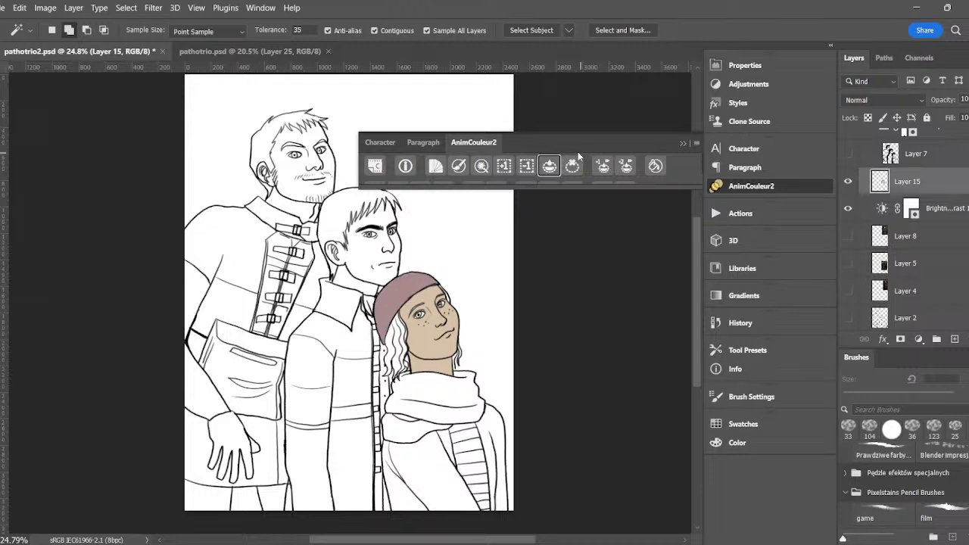
left_click(683, 143)
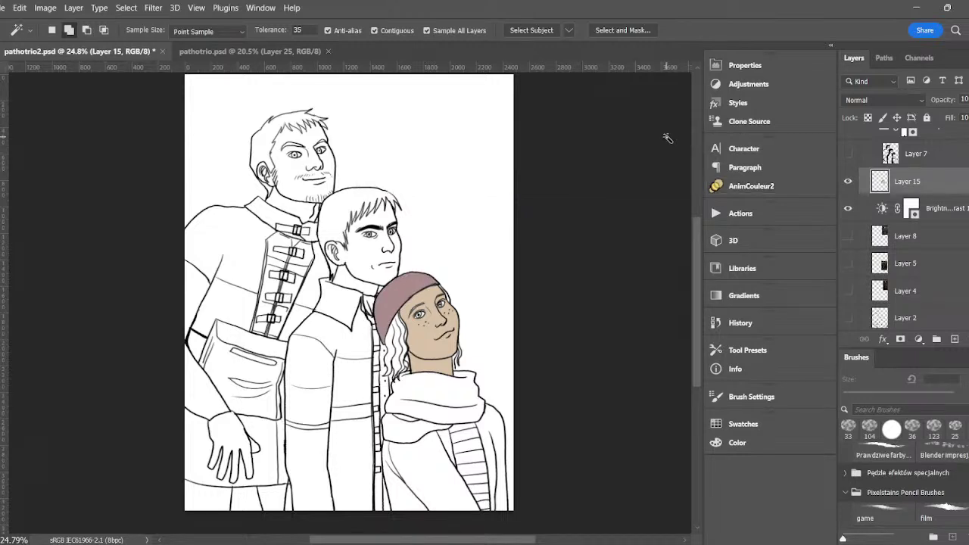
- Sample dark brown from the Layer 8 reference, select the girl's hair, expand the selection by 1 and fill it on Layer 15
left_click(848, 235)
key("i")
left_click(449, 110)
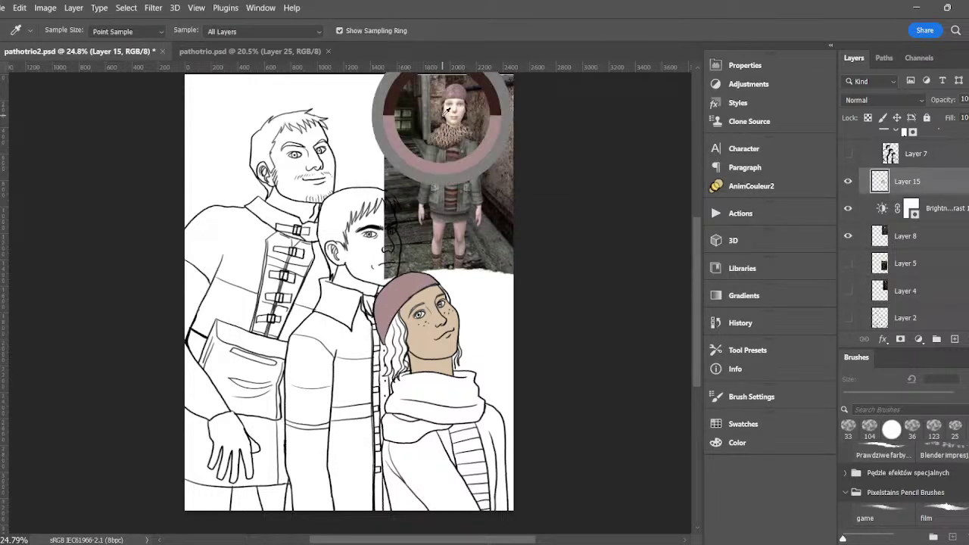
key("b")
left_click(849, 237)
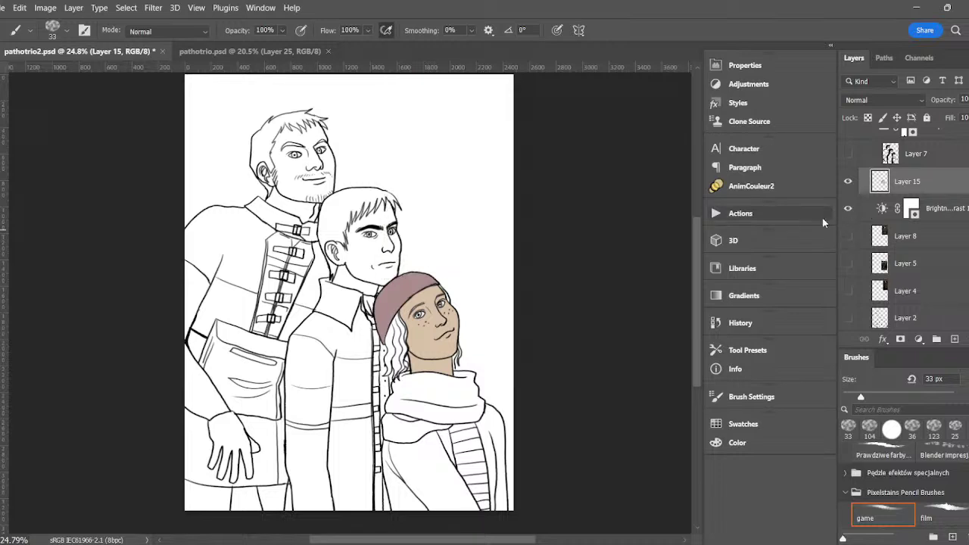
key("w")
left_click(403, 332)
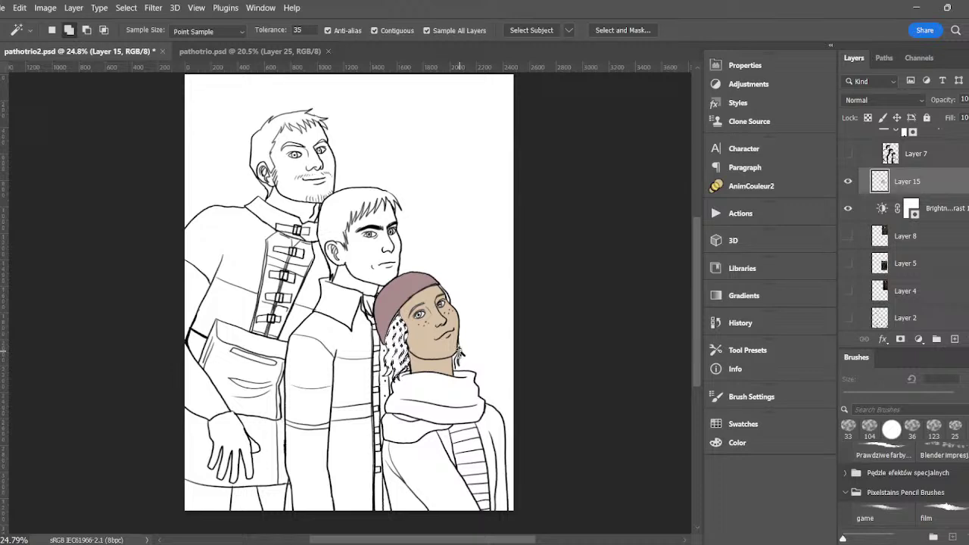
left_click(751, 186)
left_click(504, 167)
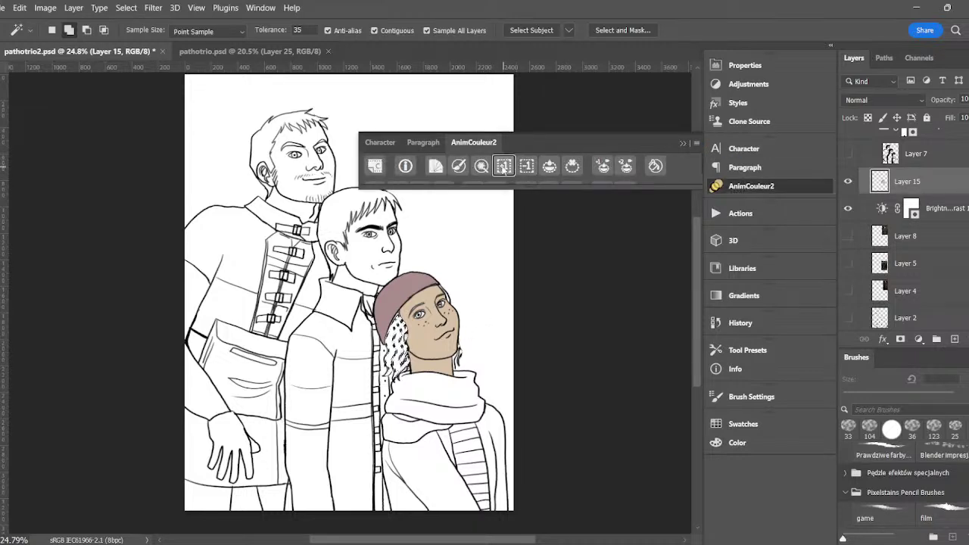
left_click(550, 168)
left_click(682, 143)
key("ctrl+d")
- Paint the girl's eyebrows dark brown on Layer 15 with a 12 px brush
key("b")
key("b")
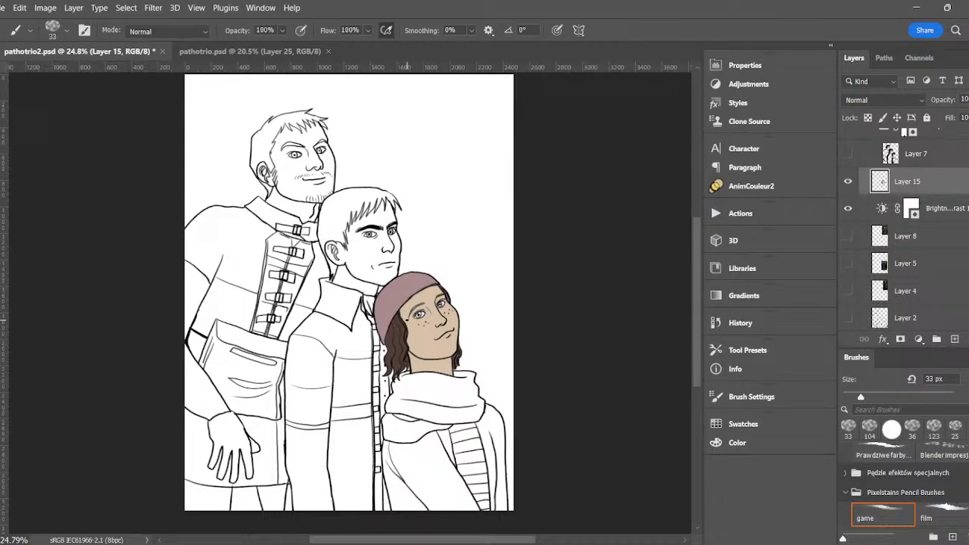
scroll(503, 307, "up", 6)
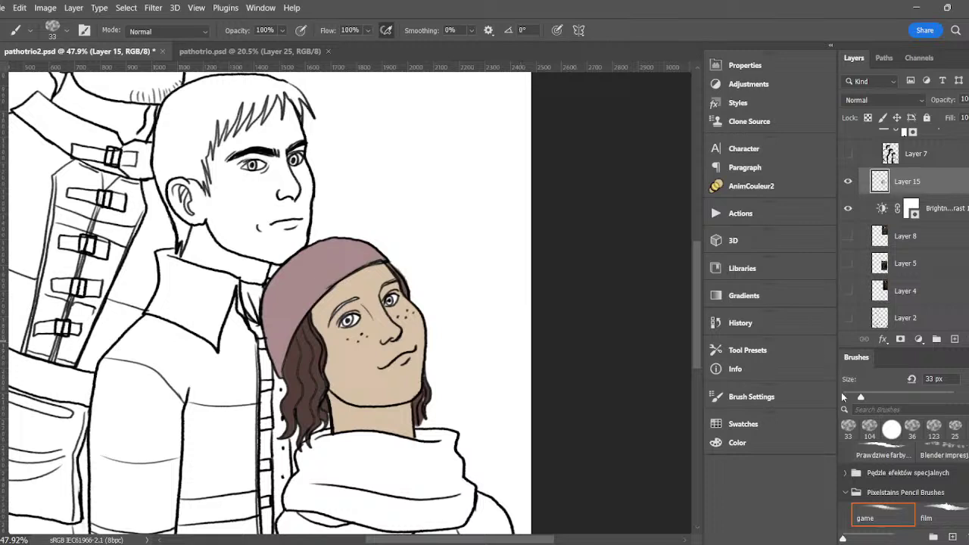
left_click(846, 396)
left_click_drag(355, 299, 358, 300)
key("ctrl+z")
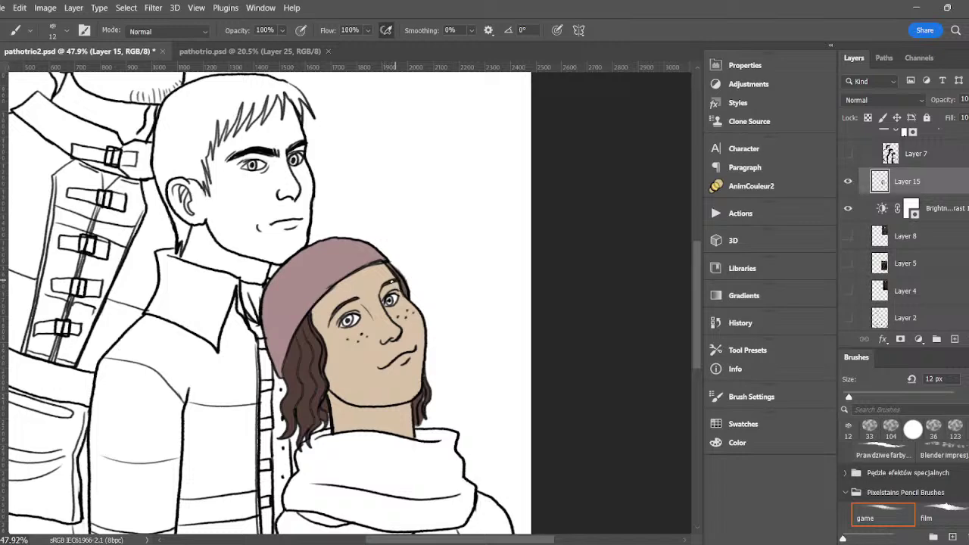
- Sample the brown of the scarf from the Layer 8 reference and fill the girl's scarf with it on Layer 15
key("i")
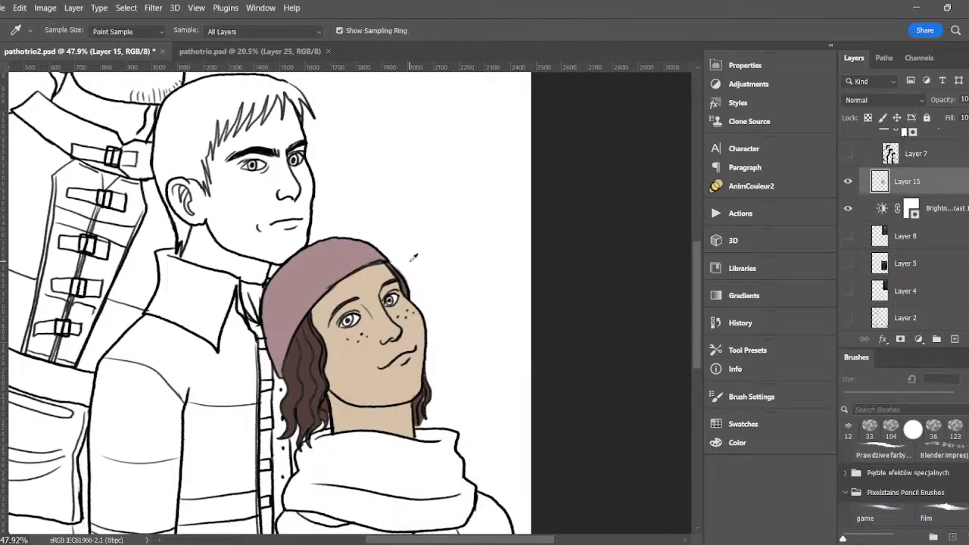
left_click(848, 235)
scroll(697, 244, "up", 5)
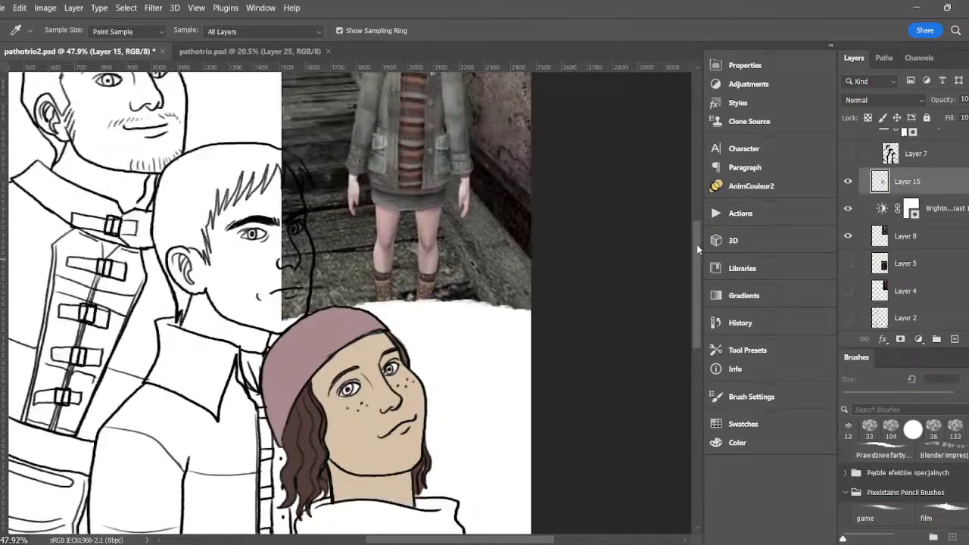
left_click(427, 119)
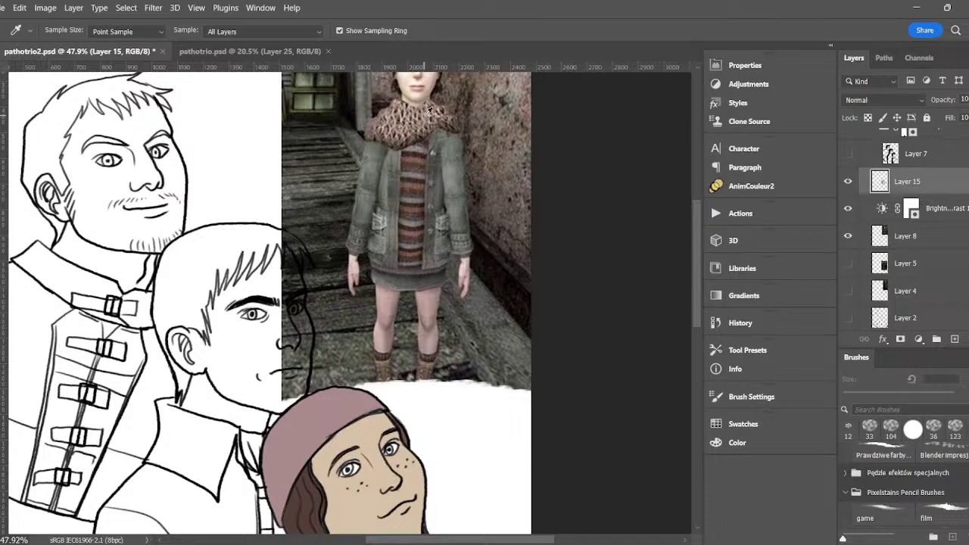
key("b")
scroll(699, 225, "down", 5)
key("w")
left_click(379, 435)
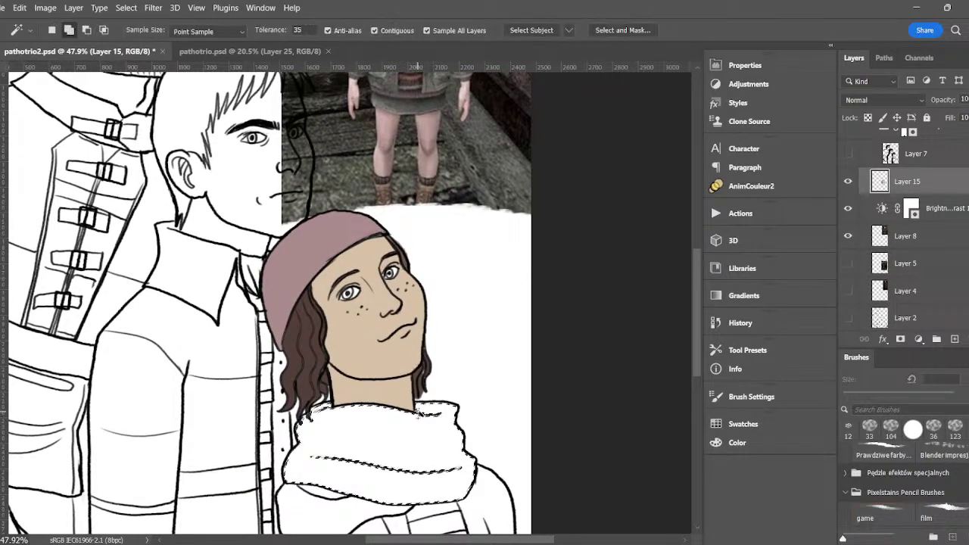
left_click(750, 186)
left_click(550, 165)
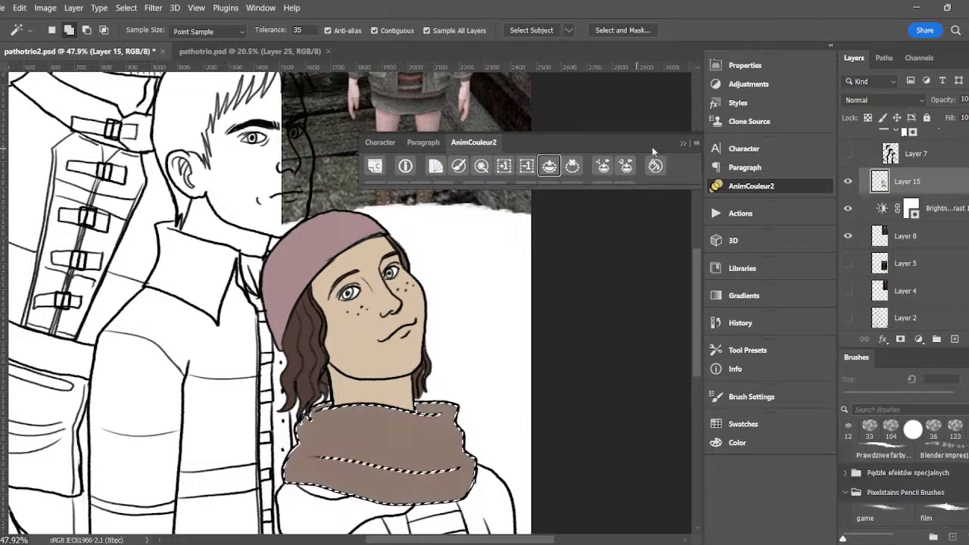
- Clear the selection around the filled scarf and switch to the 12 px Brush
left_click(683, 142)
key("ctrl+d")
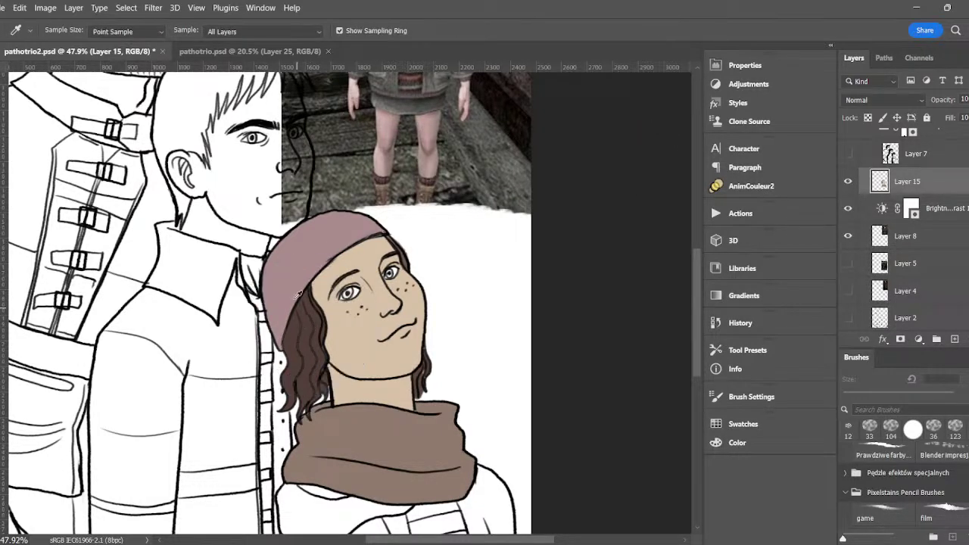
key("b")
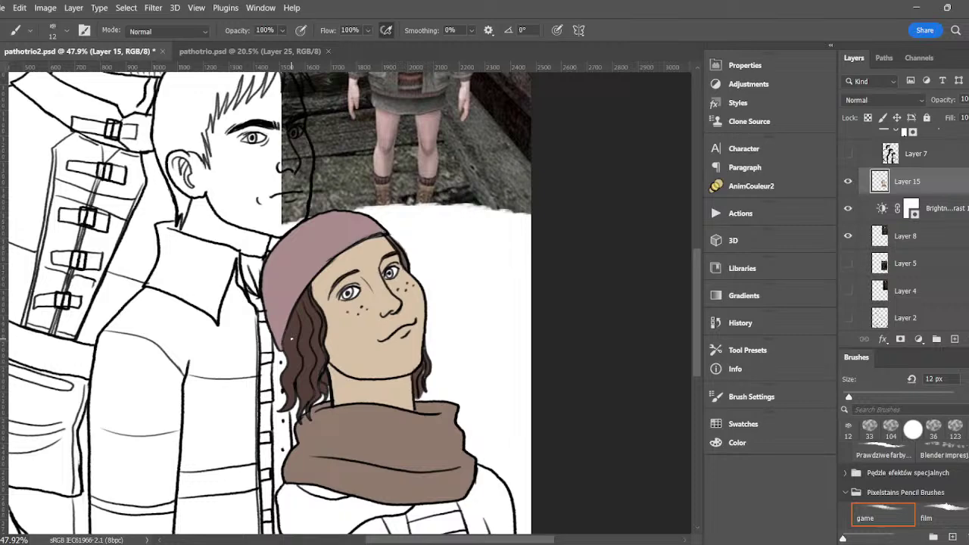
- Sample the pale tone beside the reference figure's eye for filling the drawn character's eyes
key("i")
left_click_drag(693, 288, 697, 177)
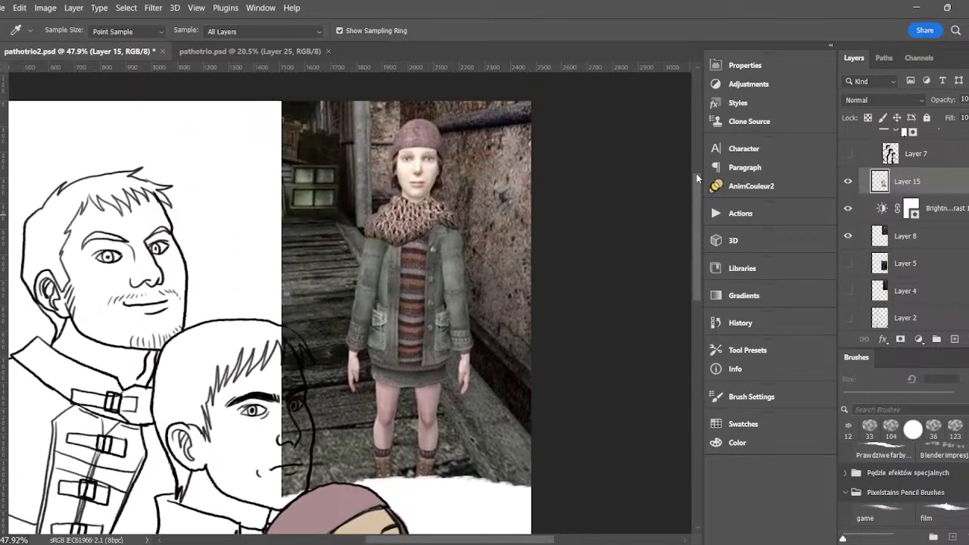
left_click(429, 155)
left_click(430, 155)
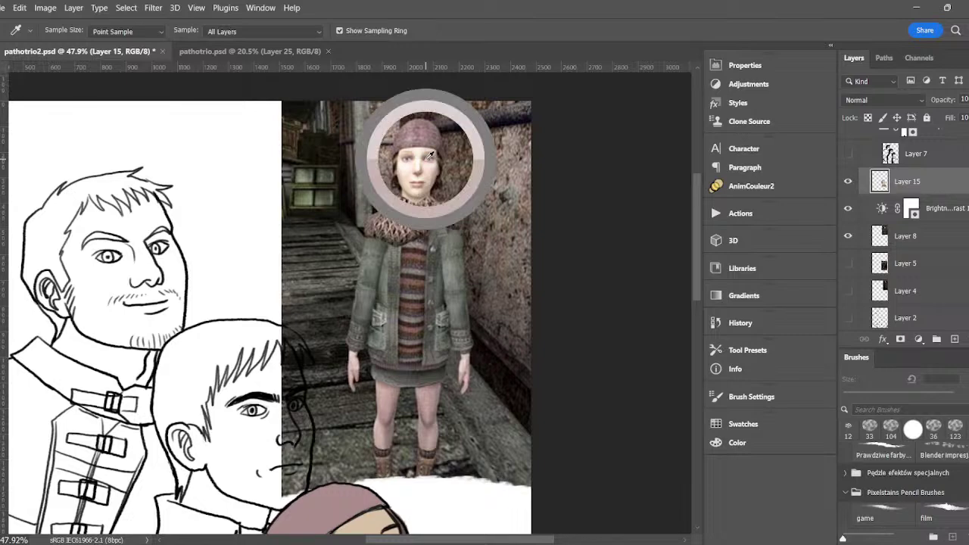
key("g")
scroll(485, 288, "down", 5)
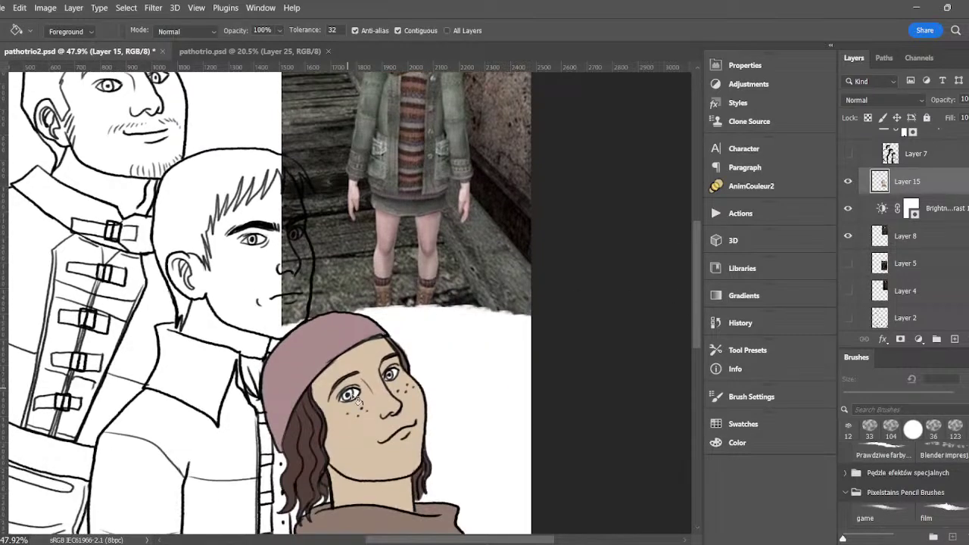
- Sample the pink of the reference figure's lips and paint the drawn character's lips with the 12 px Brush
left_click_drag(697, 303, 690, 269)
key("i")
left_click(418, 149)
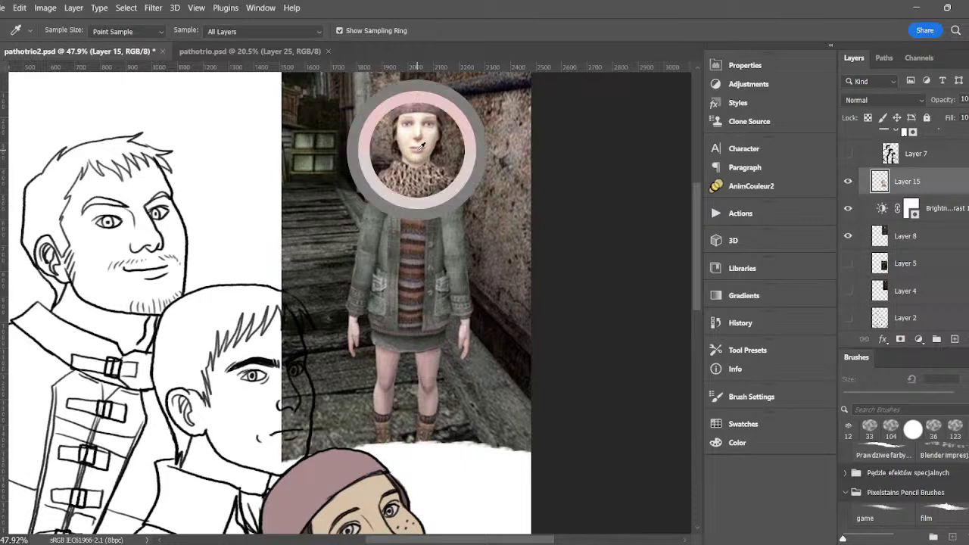
left_click(420, 151)
key("b")
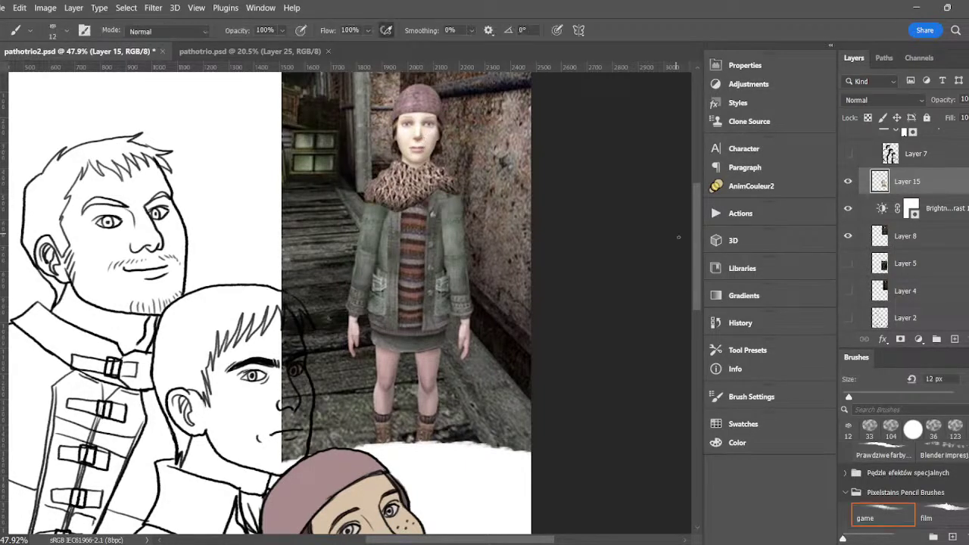
scroll(424, 227, "down", 6)
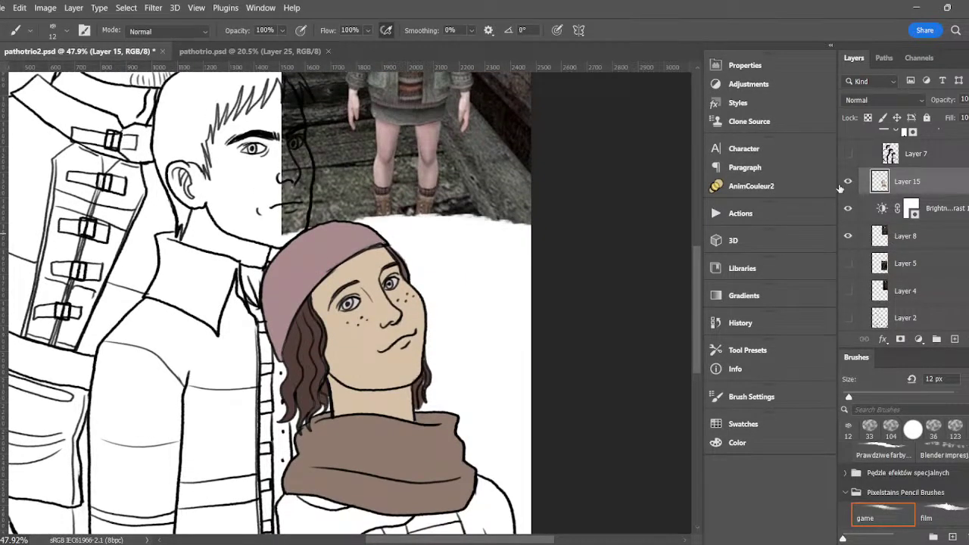
left_click_drag(393, 346, 408, 338)
- Sample a grey-green from the reference photo and paint the drawn character's irises with it
key("i")
left_click_drag(698, 312, 699, 276)
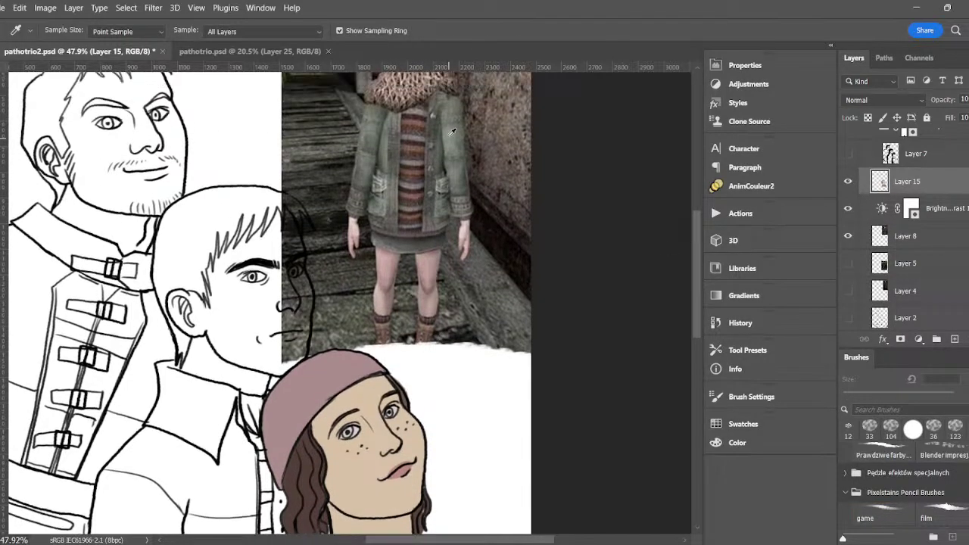
key("b")
left_click_drag(347, 436, 347, 430)
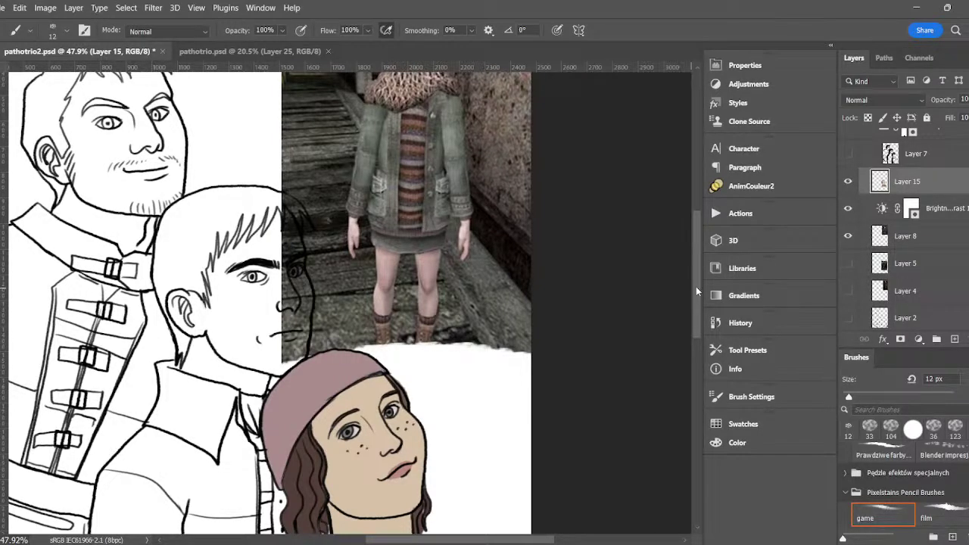
- Sample the reference jacket's grey-green, select the drawn jacket's areas with the Magic Wand, and fill them with AnimCouleur2
left_click_drag(696, 286, 687, 307)
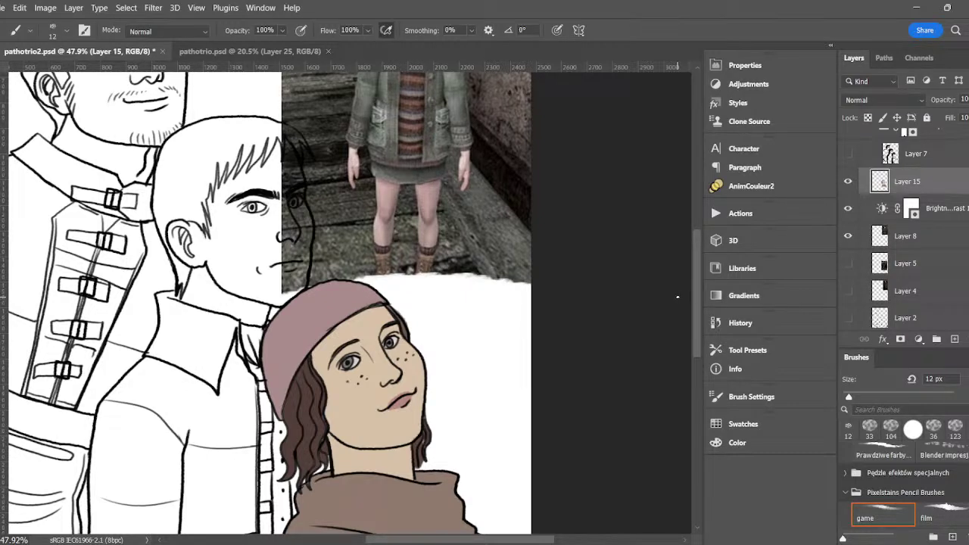
scroll(683, 271, "up", 3)
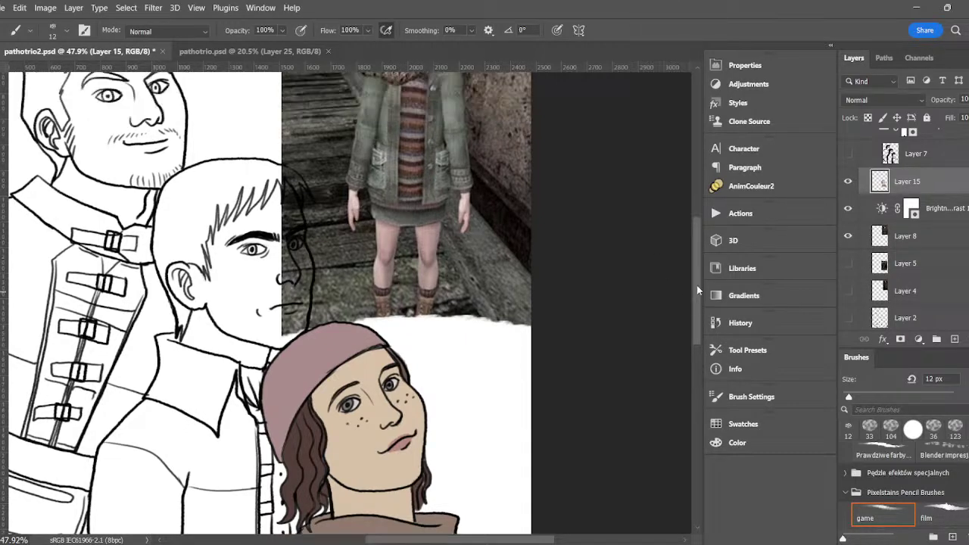
key("i")
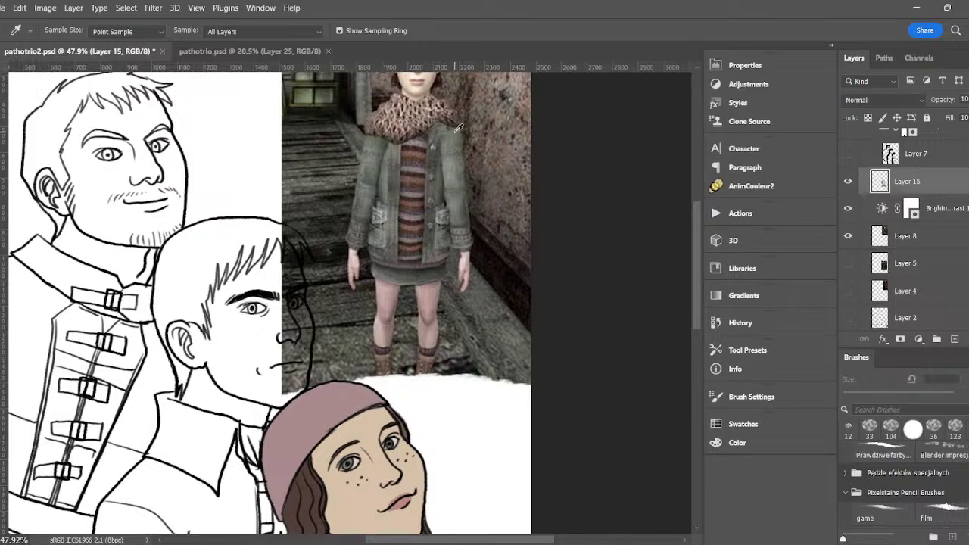
key("b")
scroll(694, 236, "down", 9)
scroll(678, 333, "down", 3)
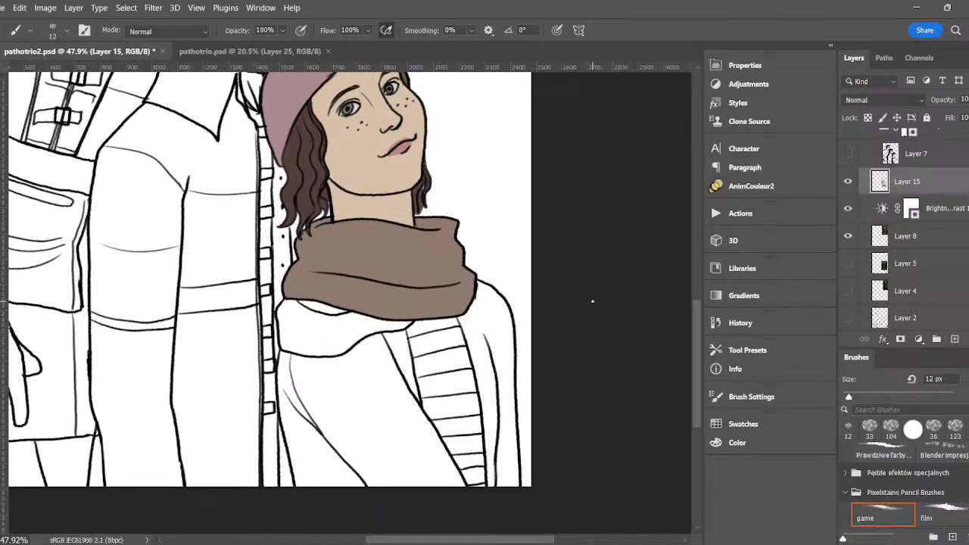
key("w")
left_click(327, 375)
left_click(399, 372)
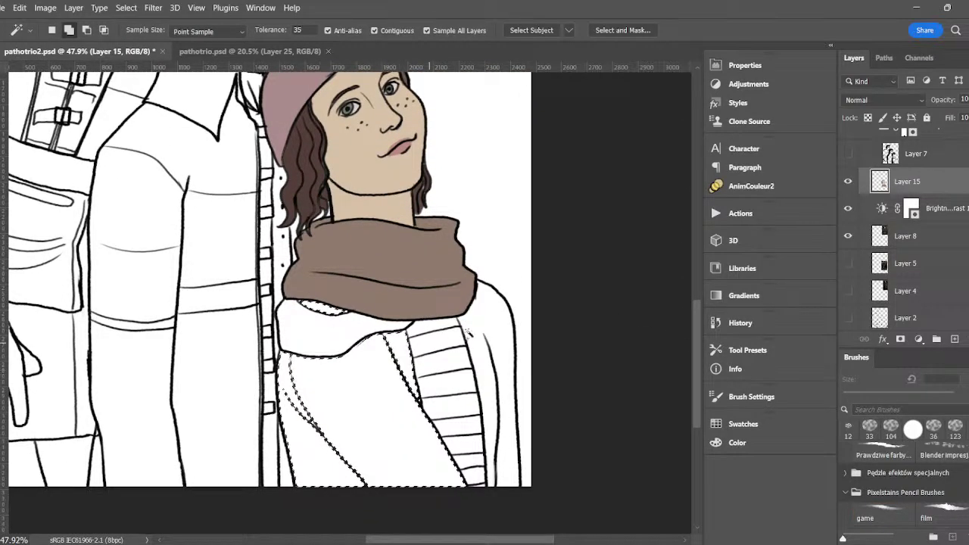
left_click(484, 350)
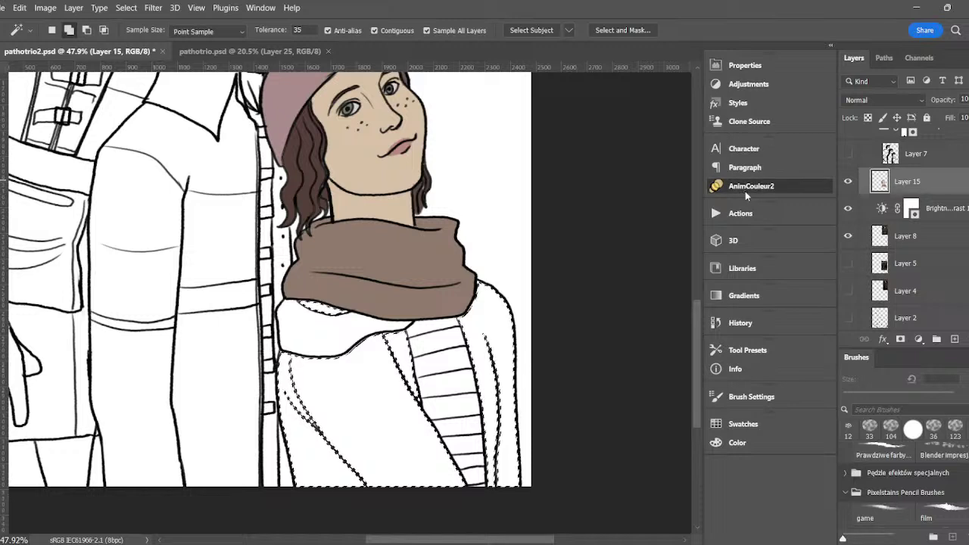
left_click(745, 189)
left_click(550, 166)
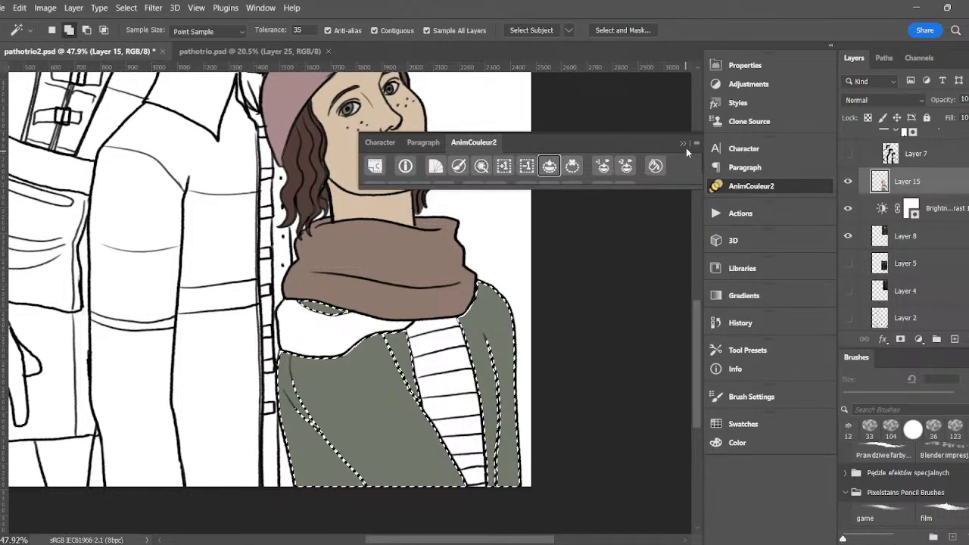
- Sample the scarf's brown, select the white lower fold of the scarf, and fill it with that colour
key("i")
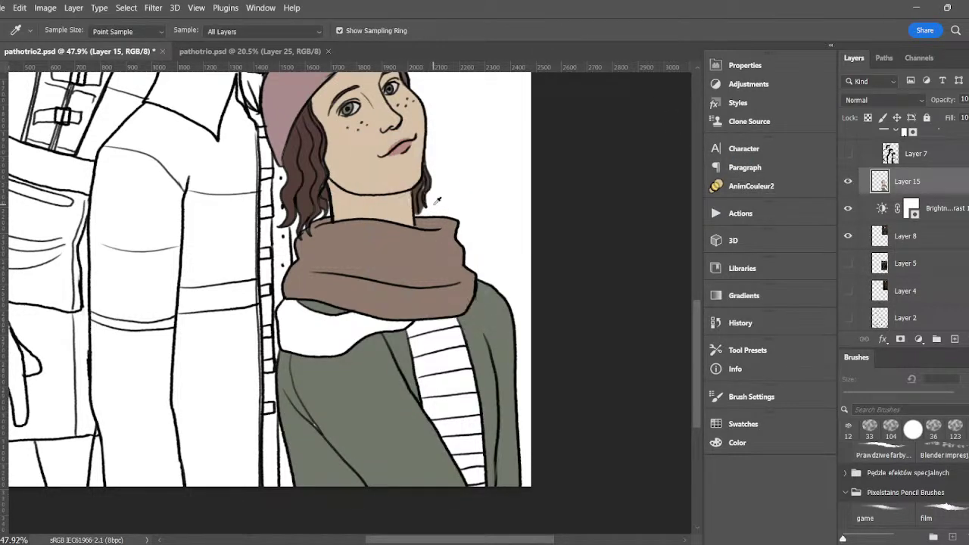
key("w")
left_click(338, 325)
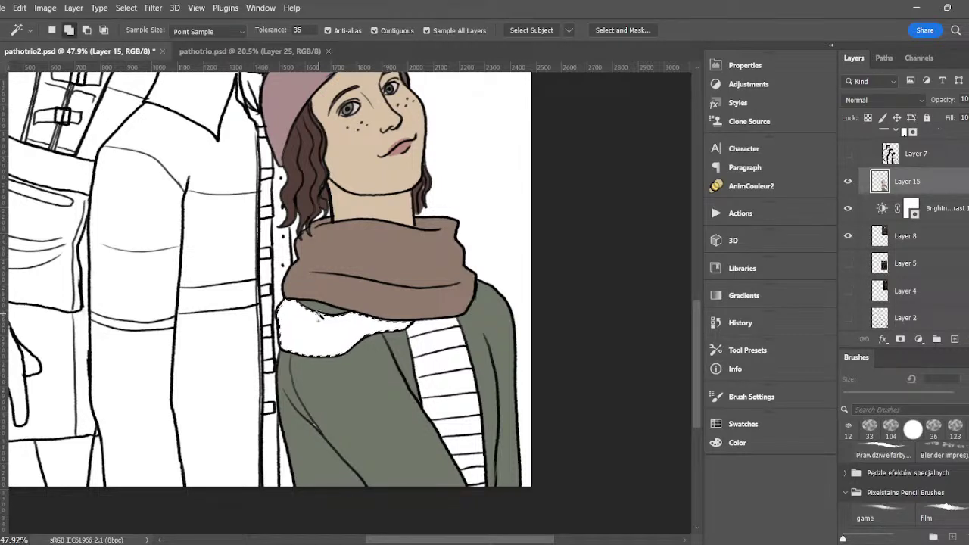
left_click(745, 186)
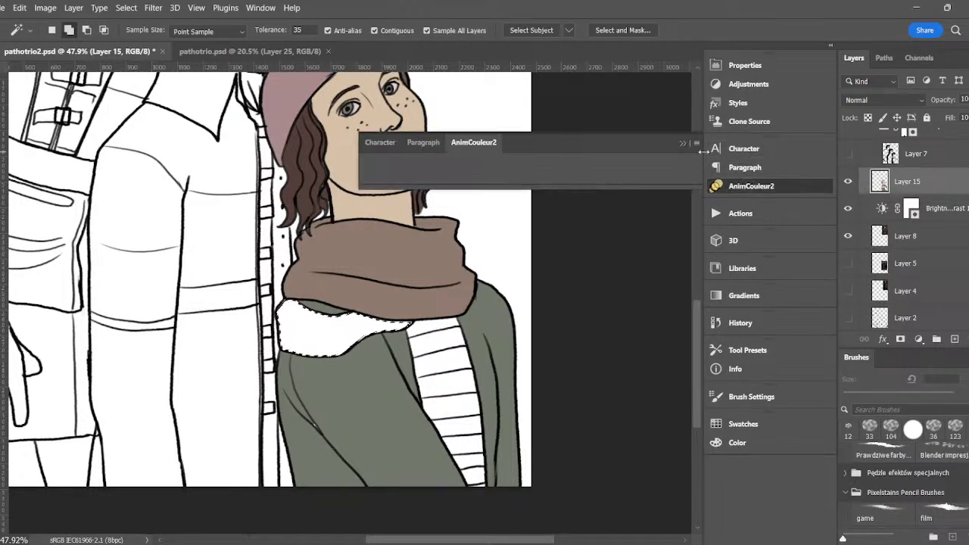
left_click(549, 166)
left_click(682, 142)
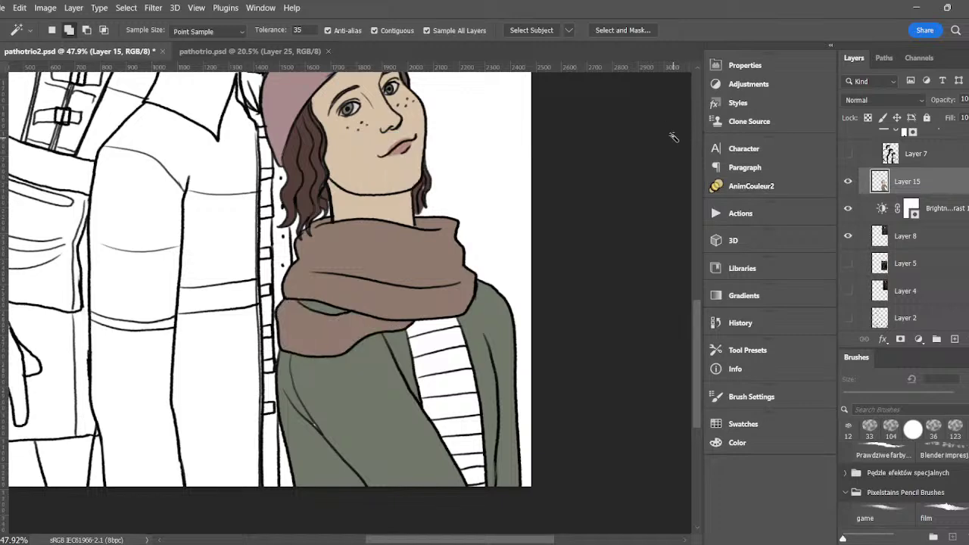
- Sample the jacket's green and touch up the sleeve seam with the 12 px Brush
key("i")
key("b")
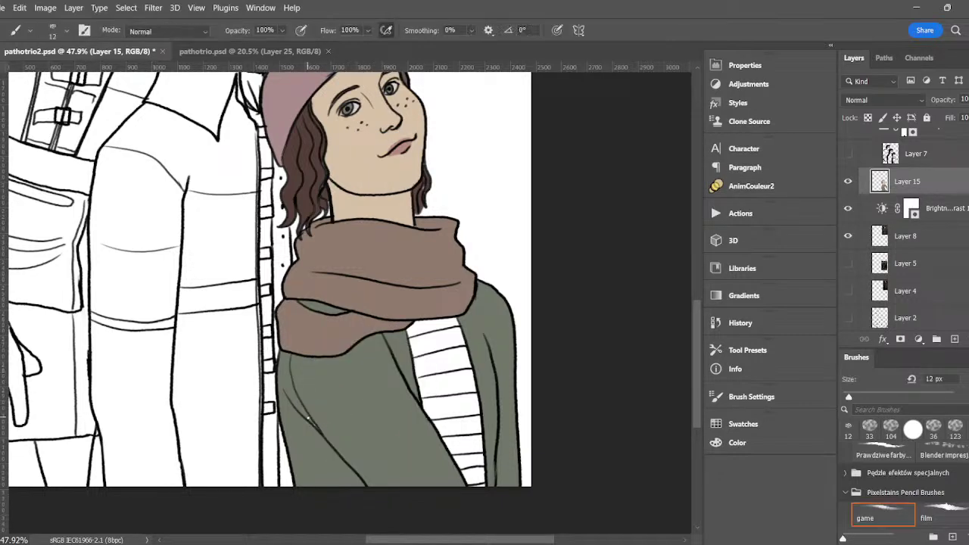
- Fill the shirt's top stripe and its lower counterpart with mauve-brown sampled from the reference sweater, expanding the selection by 1 pixel first
mouse_move(695, 312)
left_mouse_down()
mouse_move(696, 219)
mouse_move(672, 332)
left_mouse_up()
key("i")
left_click(423, 132)
key("b")
key("w")
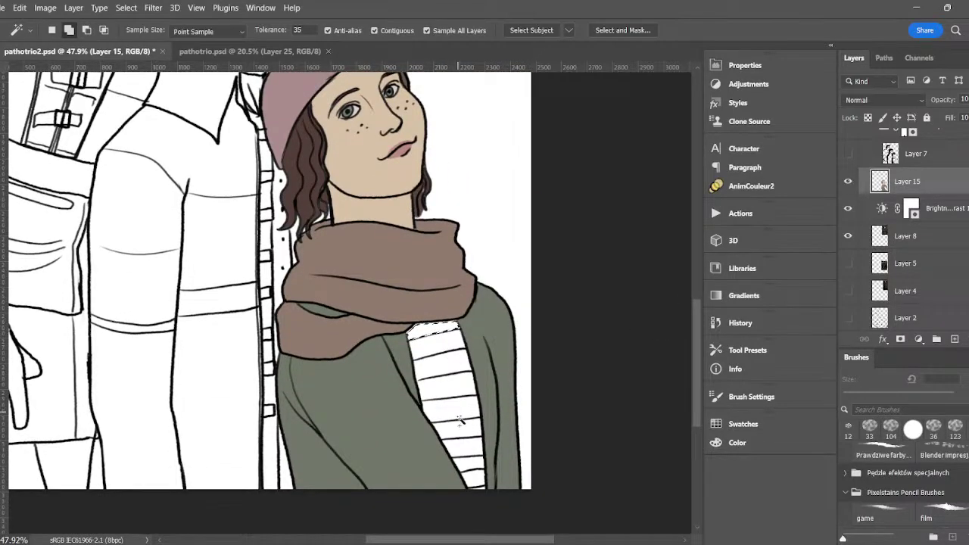
left_click(459, 420)
left_click(751, 185)
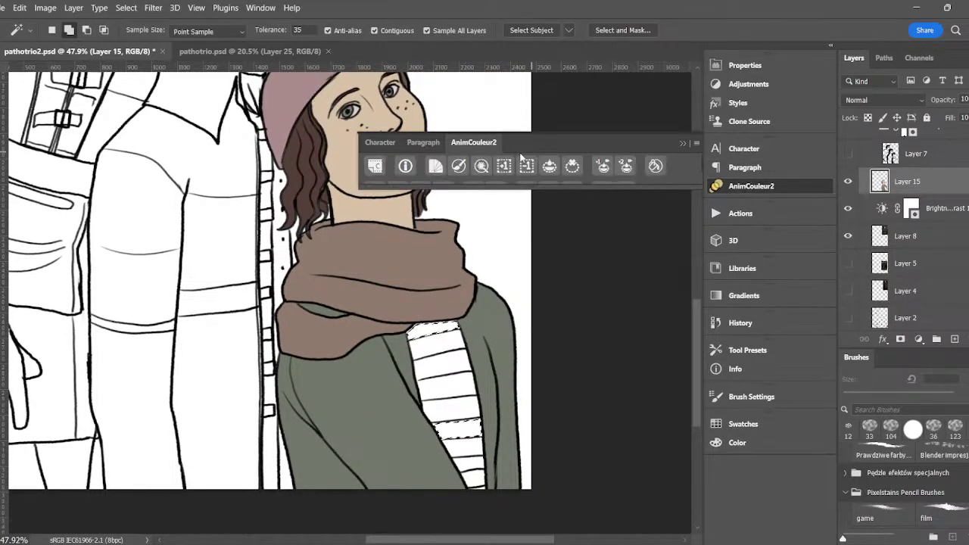
left_click(506, 166)
left_click(550, 166)
left_click(683, 143)
key("ctrl+d")
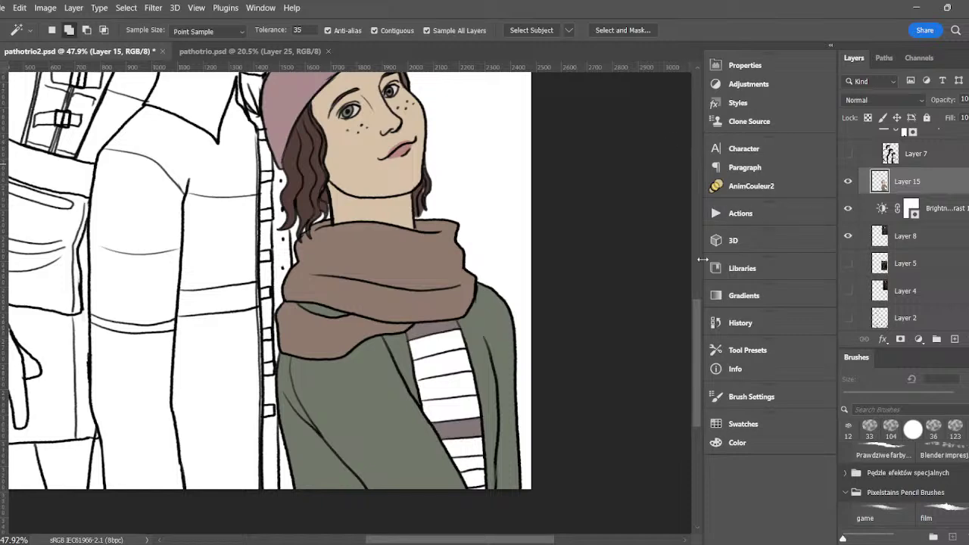
- Fill the shirt's second stripe and the one below the lower mauve stripe with sampled dark maroon, expanding the selection by 1 pixel first
scroll(700, 257, "up", 8)
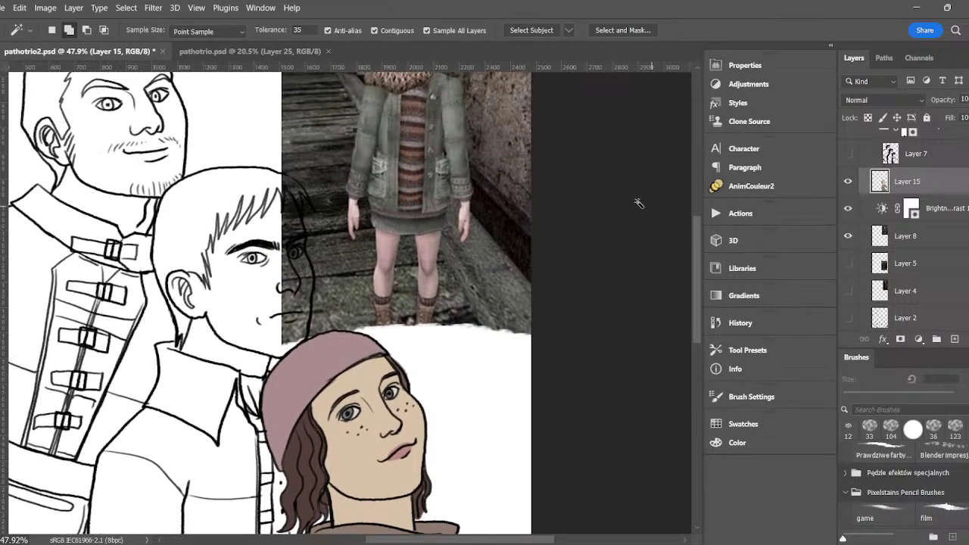
key("i")
left_click(419, 97)
key("b")
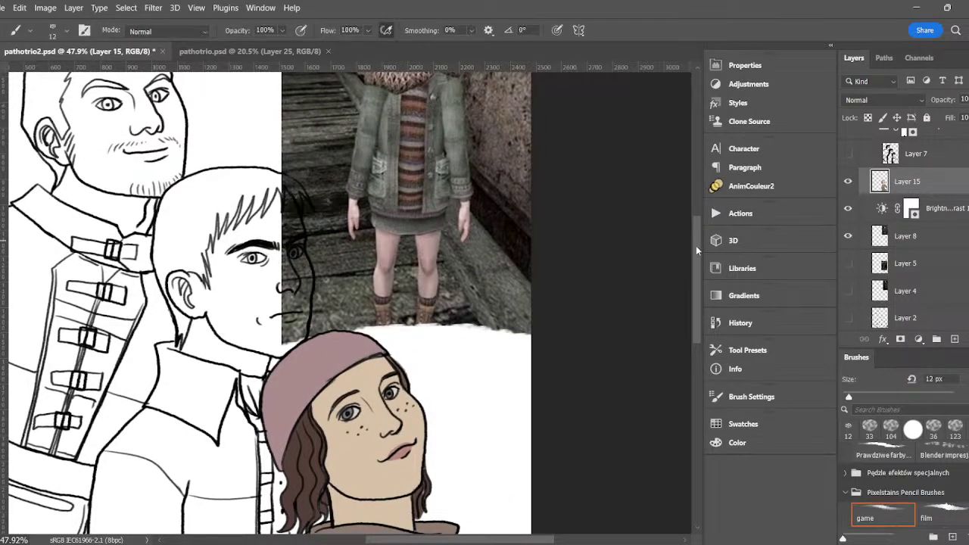
scroll(697, 247, "down", 6)
key("w")
scroll(691, 325, "down", 3)
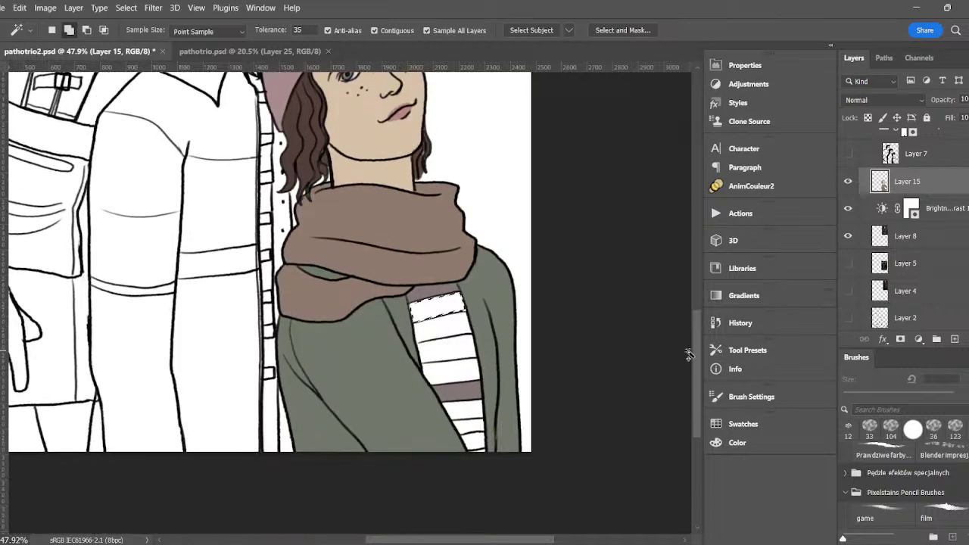
left_click(464, 409, "shift")
left_click(751, 186)
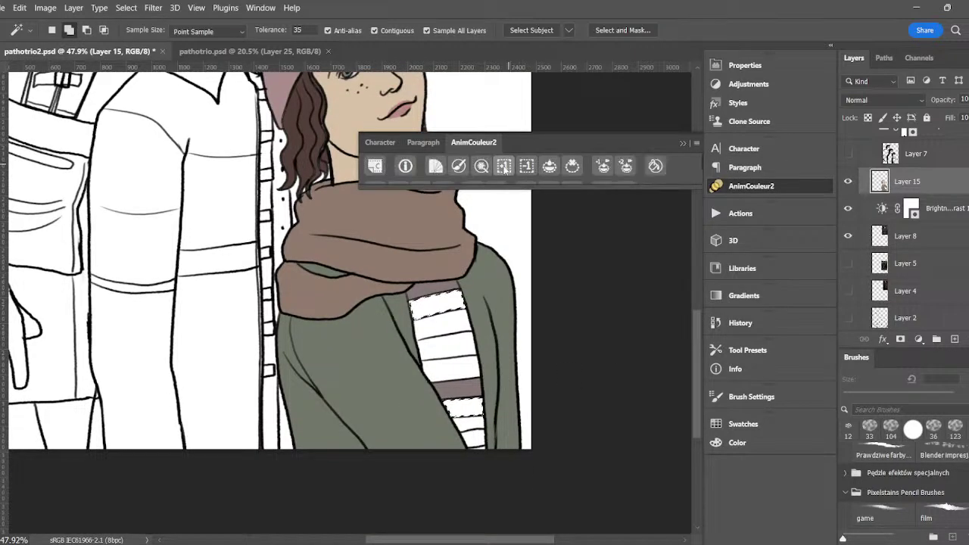
left_click(504, 167)
left_click(550, 167)
left_click(683, 142)
key("ctrl+d")
- Fill the shirt's third stripe and the one below the lower maroon stripe with reddish brown sampled from the reference sweater, expanding the selection by 1 pixel first
left_click_drag(696, 315, 696, 251)
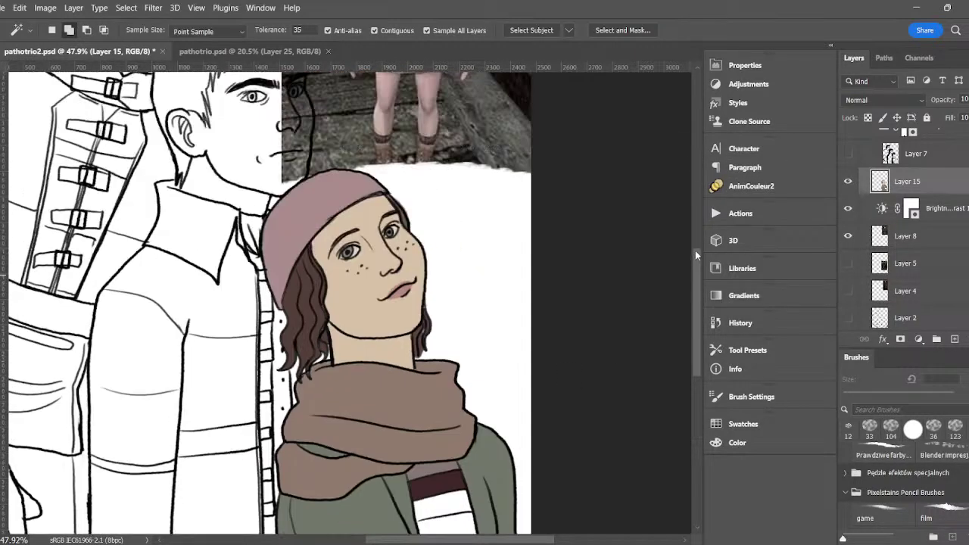
scroll(695, 250, "up", 4)
key("i")
left_click(421, 181)
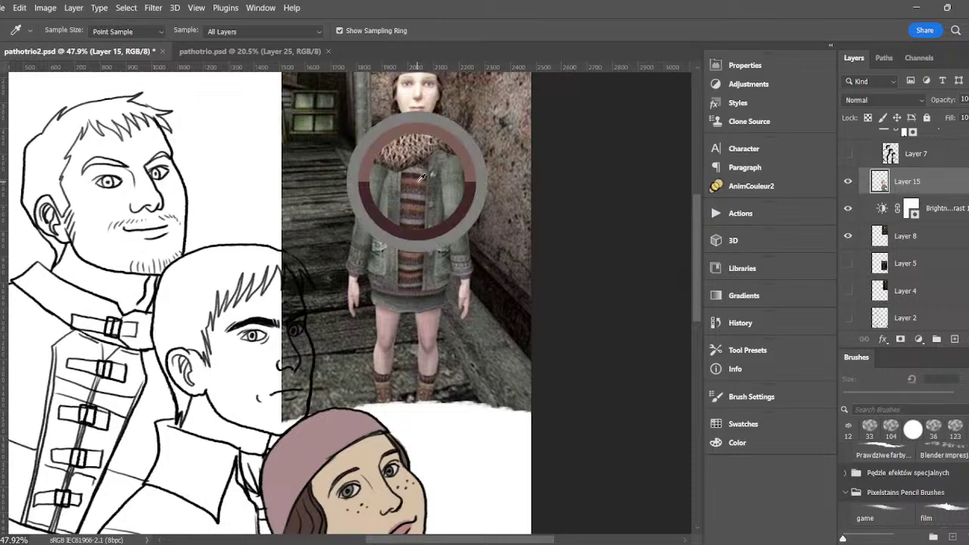
key("g")
left_click_drag(697, 240, 684, 308)
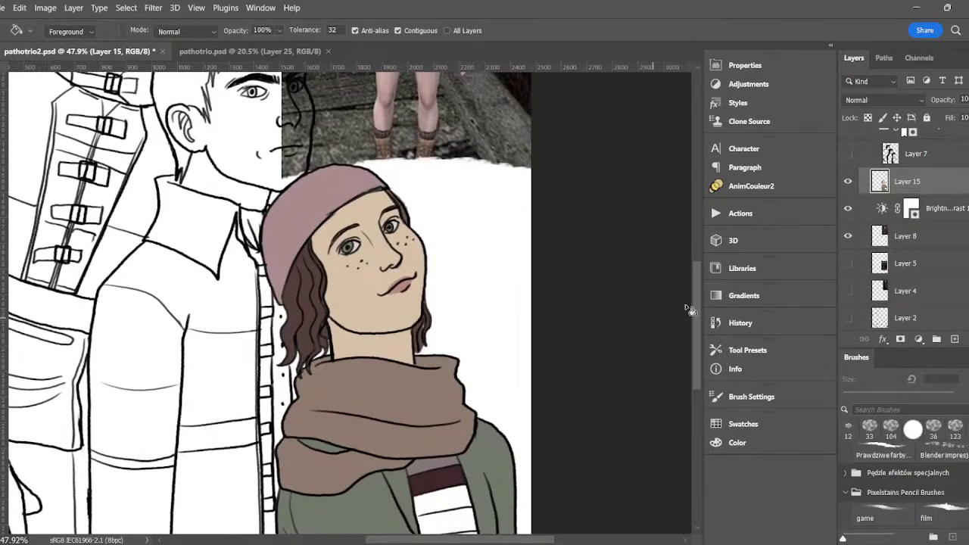
scroll(697, 351, "down", 3)
key("b")
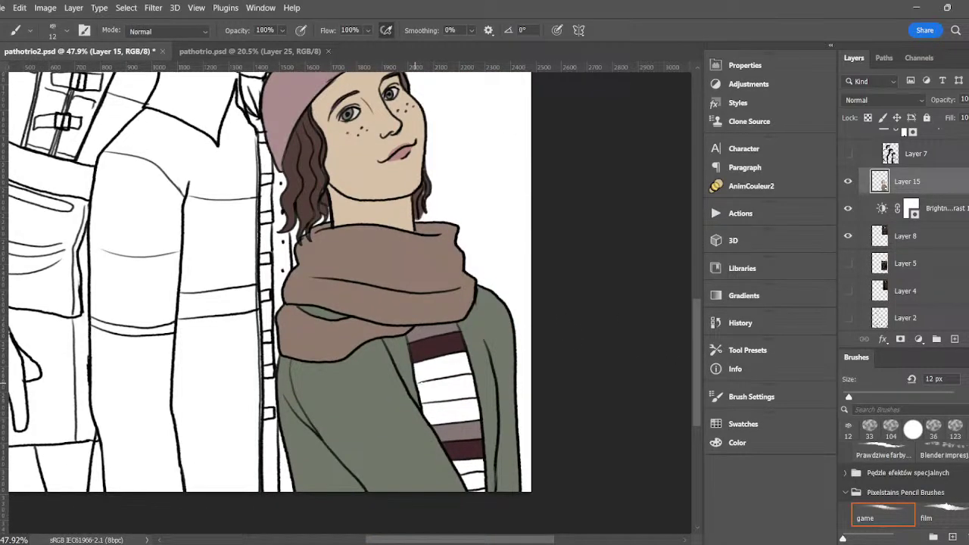
key("w")
left_click(434, 375)
left_click(465, 465)
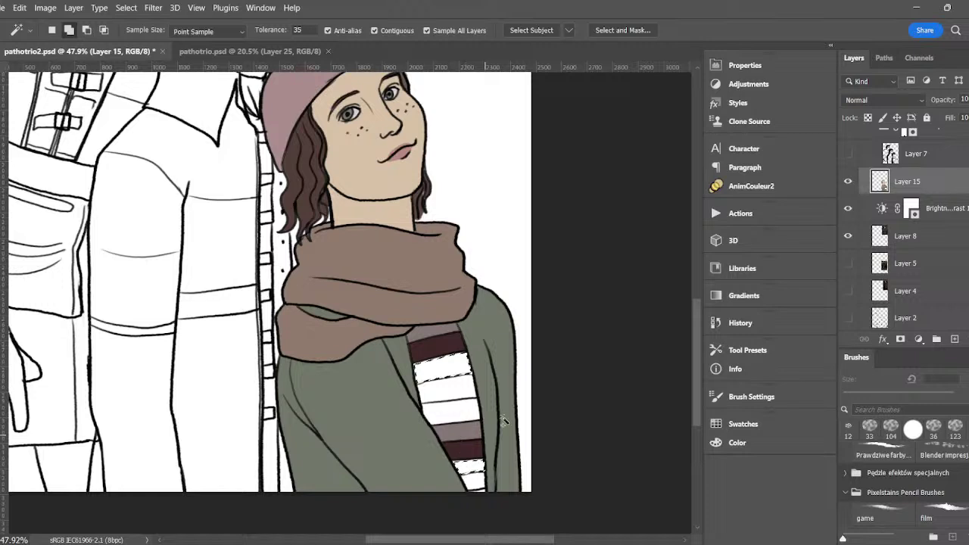
left_click(744, 187)
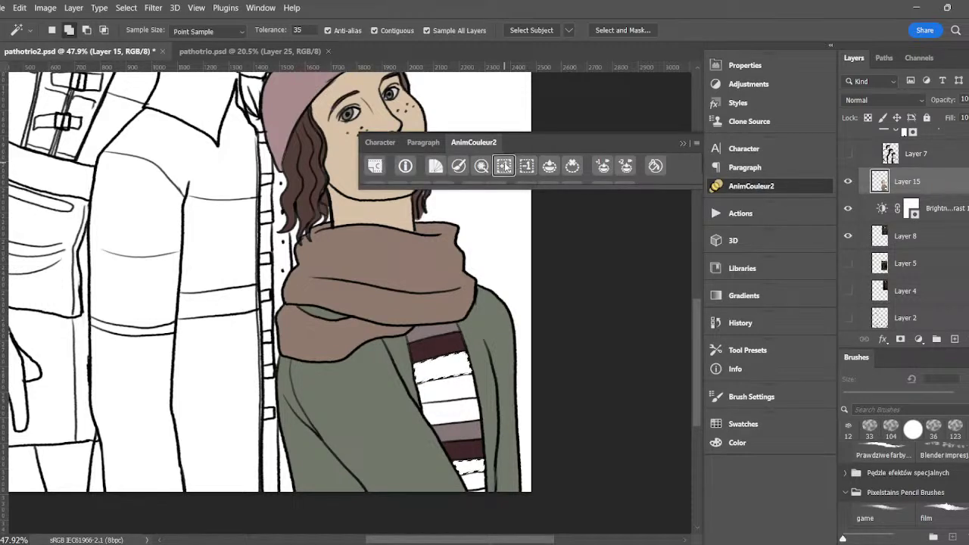
left_click(549, 166)
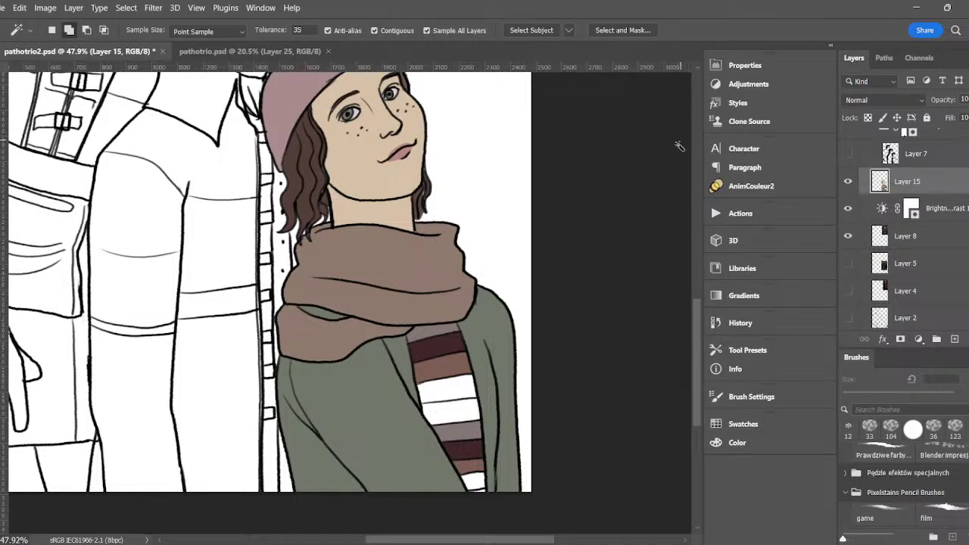
left_click(733, 183)
left_click(733, 182)
- Fill the shirt's fourth stripe and its counterpart below the lower reddish-brown stripe with sampled dark orange-brown
mouse_move(699, 335)
left_mouse_down()
mouse_move(700, 273)
mouse_move(679, 237)
mouse_move(692, 252)
mouse_move(689, 316)
left_mouse_up()
key("i")
key("g")
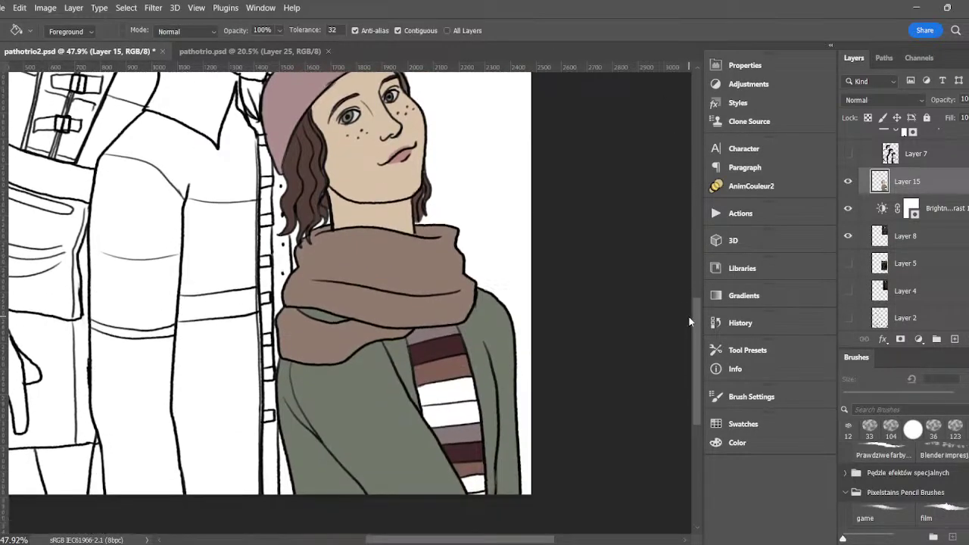
key("w")
left_click(442, 362)
left_click(477, 454, "shift")
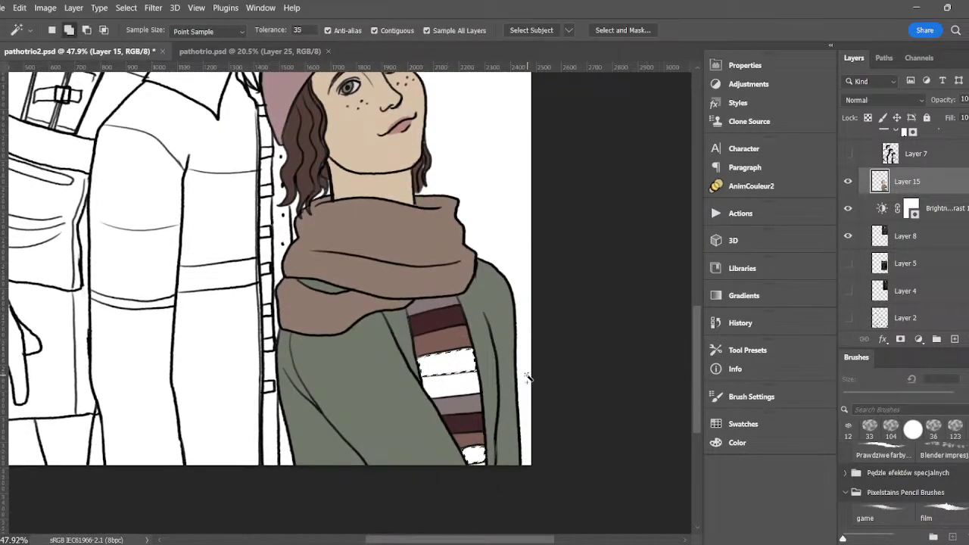
left_click(746, 185)
left_click(549, 166)
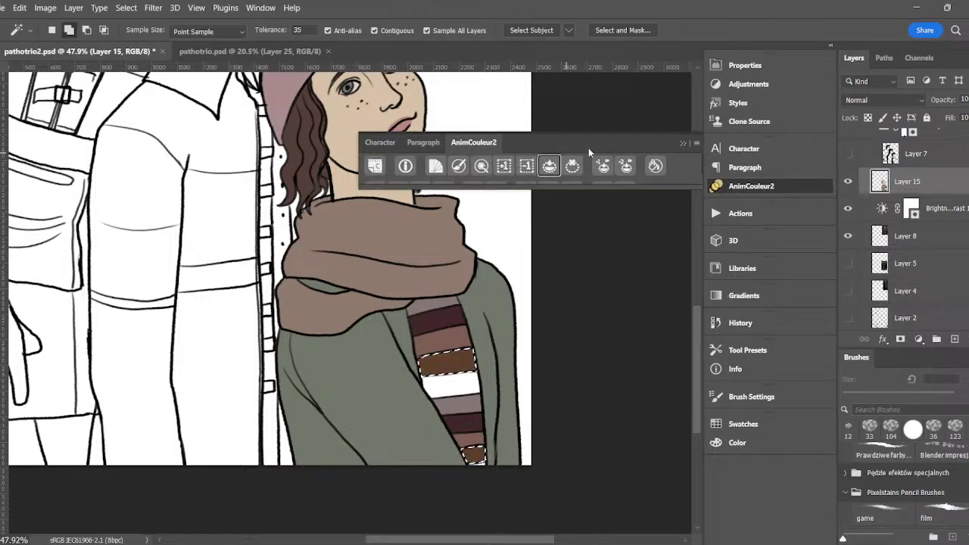
left_click(695, 137)
- Fill the shirt's remaining white stripe and the sliver at the canvas's lower edge with greyish purple sampled from the reference sweater, and deselect
left_click_drag(695, 319, 690, 208)
key("i")
left_click(422, 199)
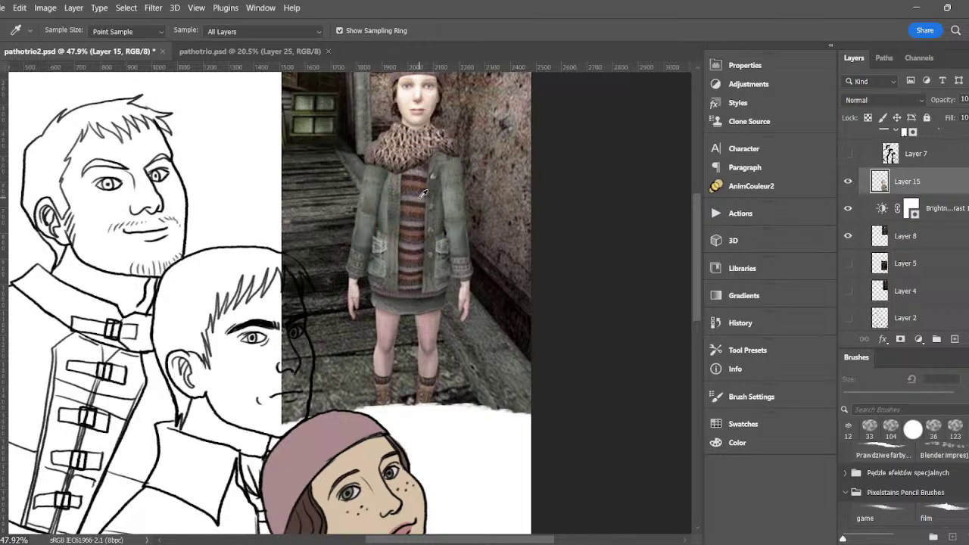
left_click(421, 190)
key("b")
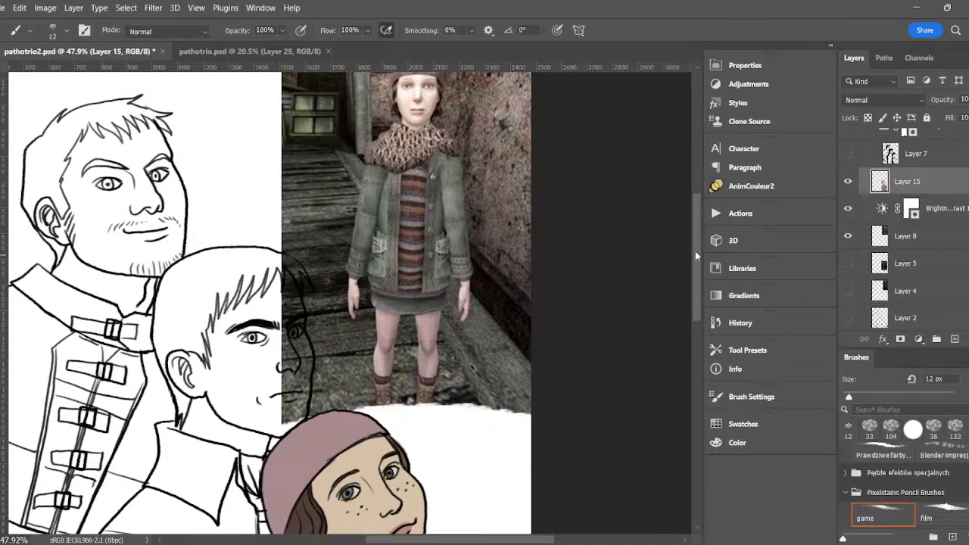
mouse_move(695, 251)
left_mouse_down()
mouse_move(686, 327)
mouse_move(656, 360)
left_mouse_up()
key("w")
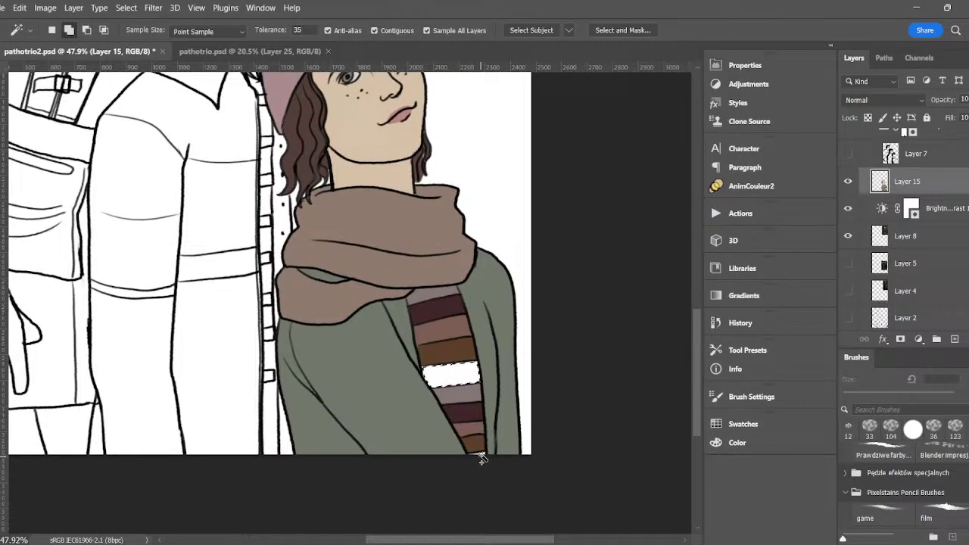
left_click(485, 454)
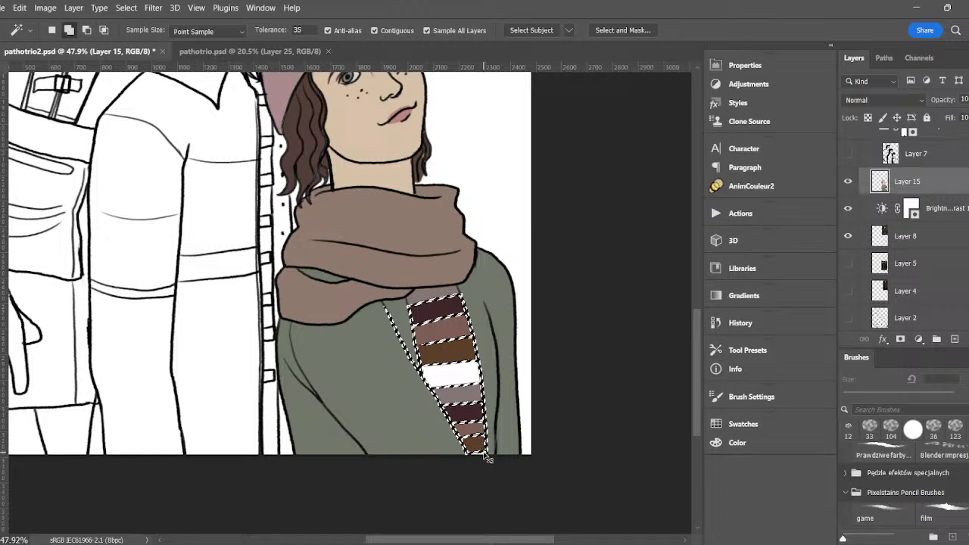
key("ctrl+z")
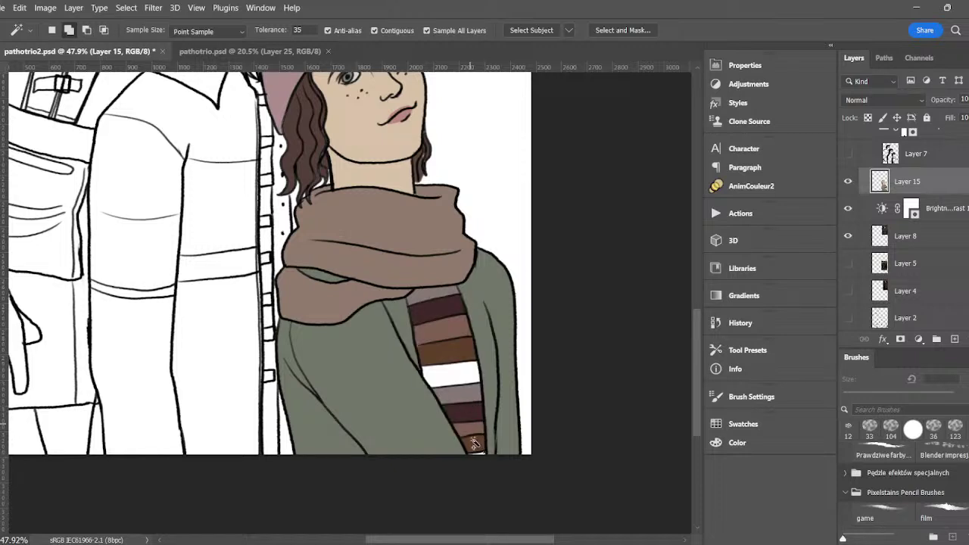
left_click(448, 378)
left_click(741, 168)
left_click(750, 187)
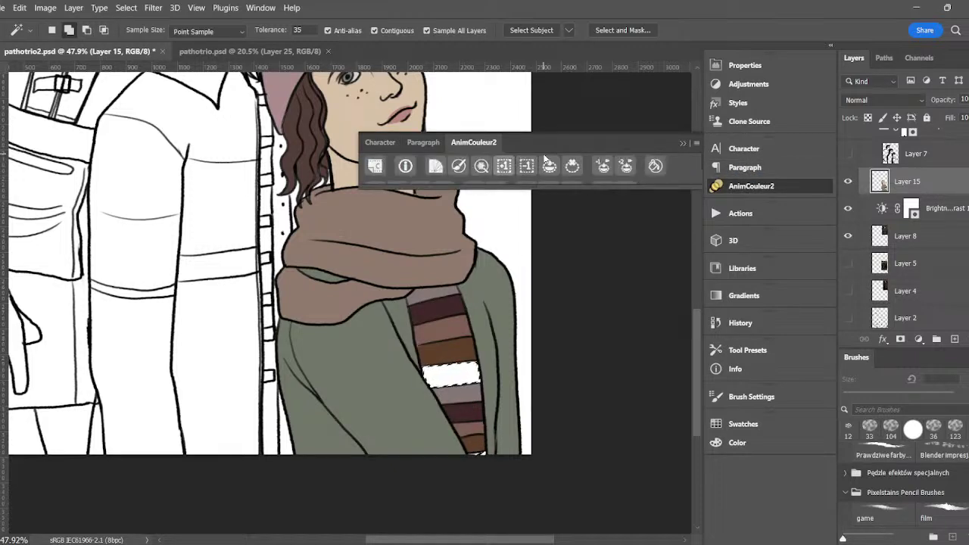
left_click(681, 144)
key("alt+BackSpace")
key("ctrl+d")
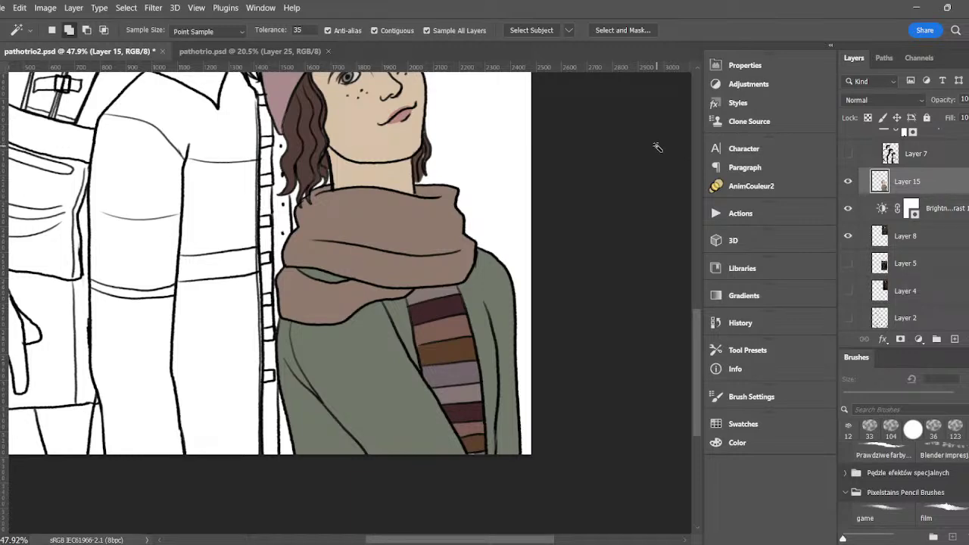
- Examine the shading over the flat colours by showing Layer 7 and temporarily hiding Layer 15
scroll(561, 290, "down", 3)
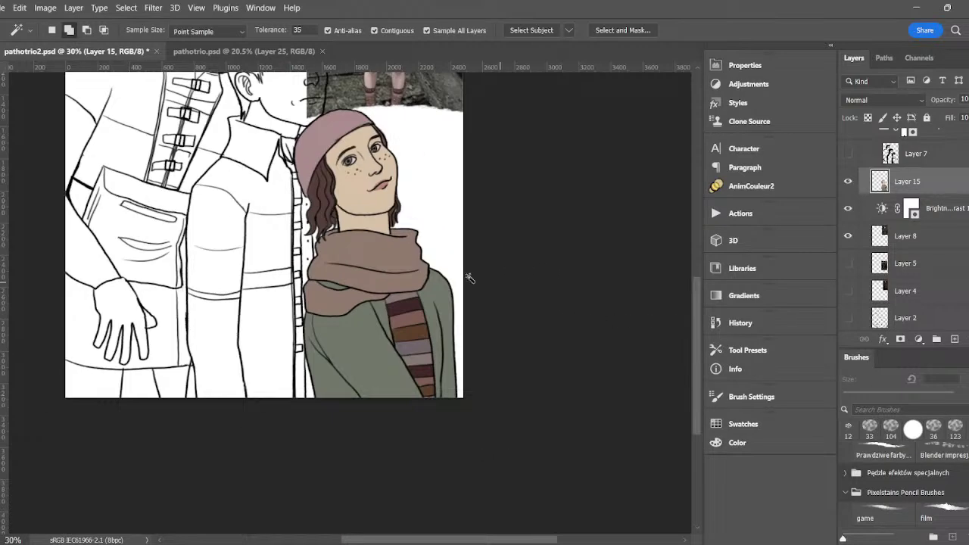
scroll(469, 279, "up", 2)
left_click(848, 155)
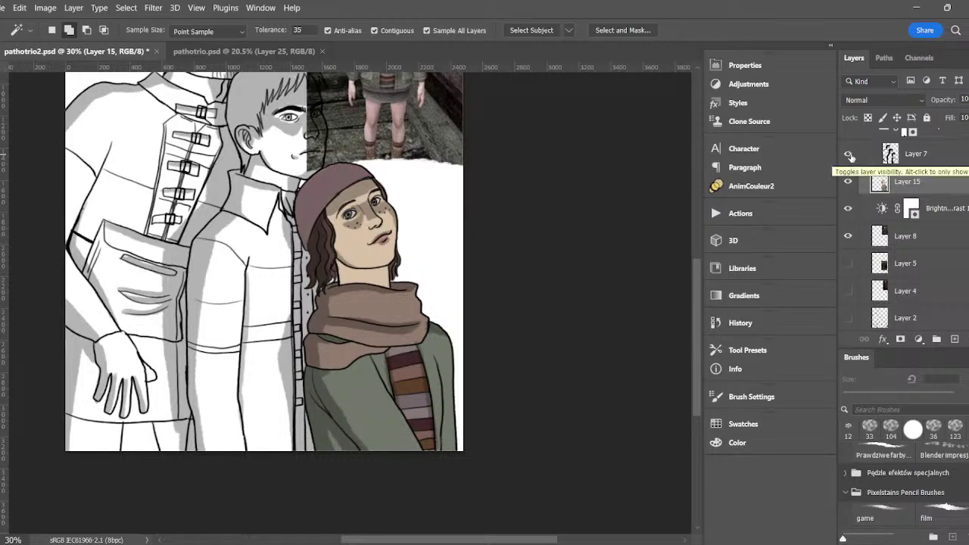
left_click(849, 154)
left_click(849, 155)
scroll(480, 303, "down", 2)
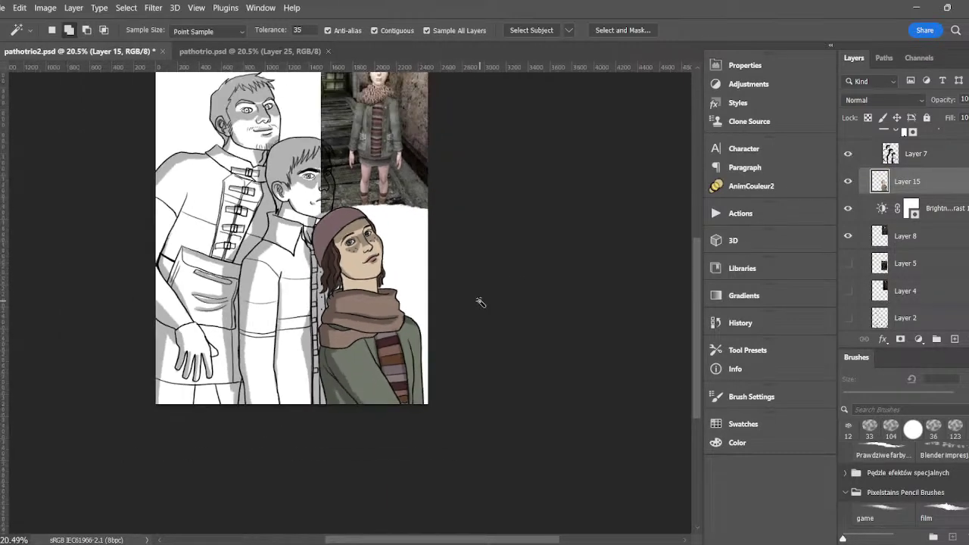
scroll(480, 303, "up", 1)
left_click(848, 182)
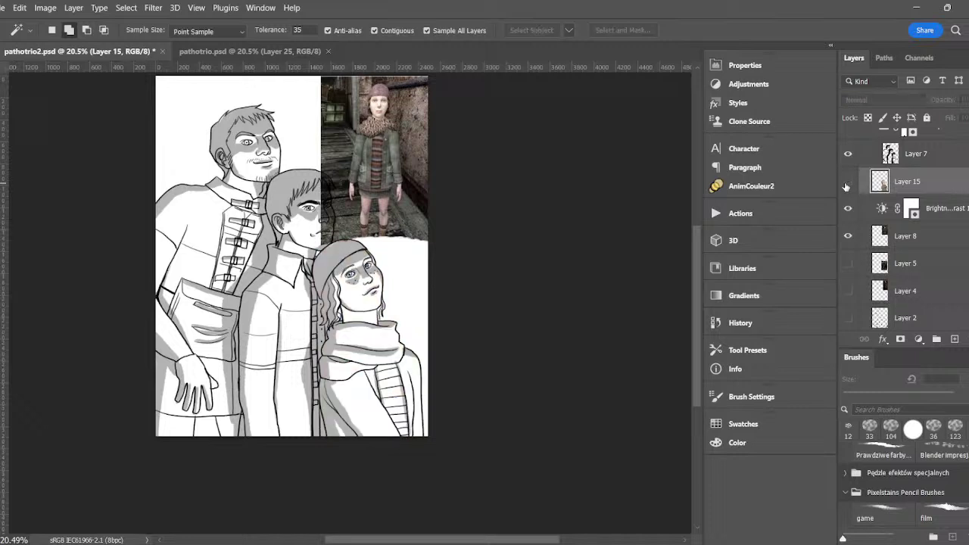
scroll(493, 260, "up", 1)
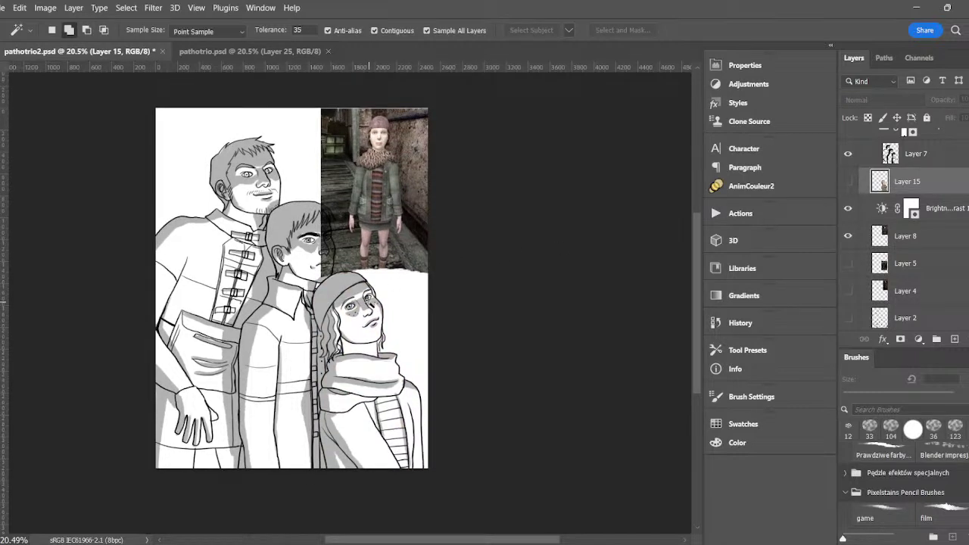
scroll(291, 283, "down", 1)
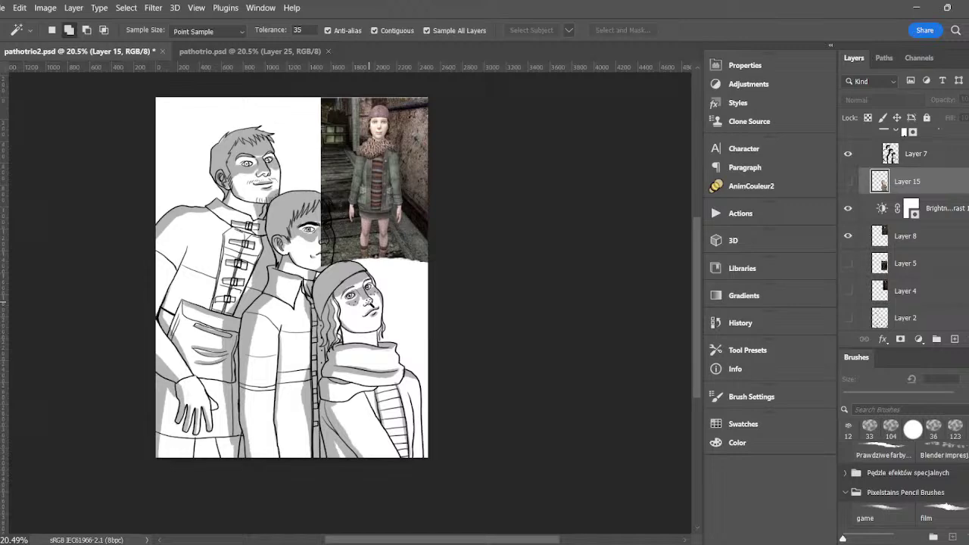
scroll(345, 333, "up", 2)
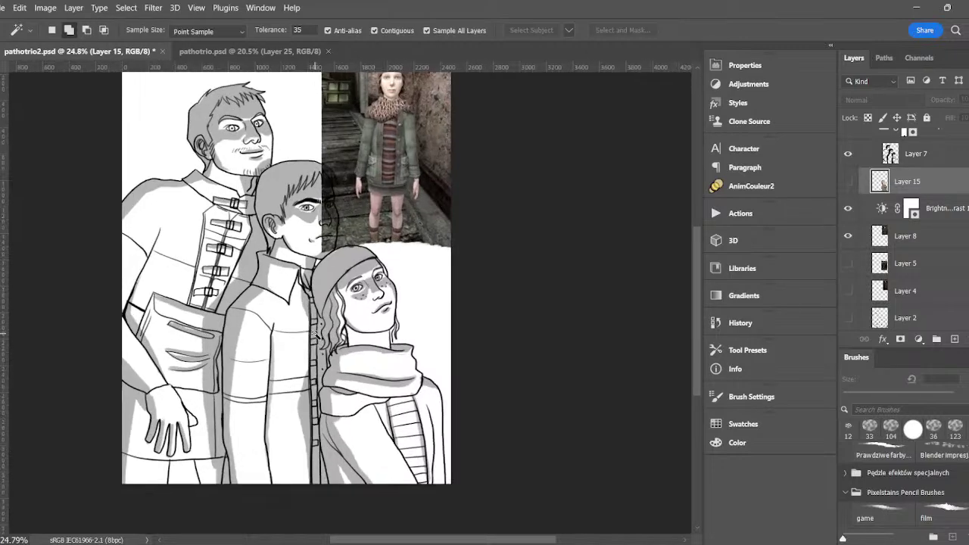
left_click(848, 184)
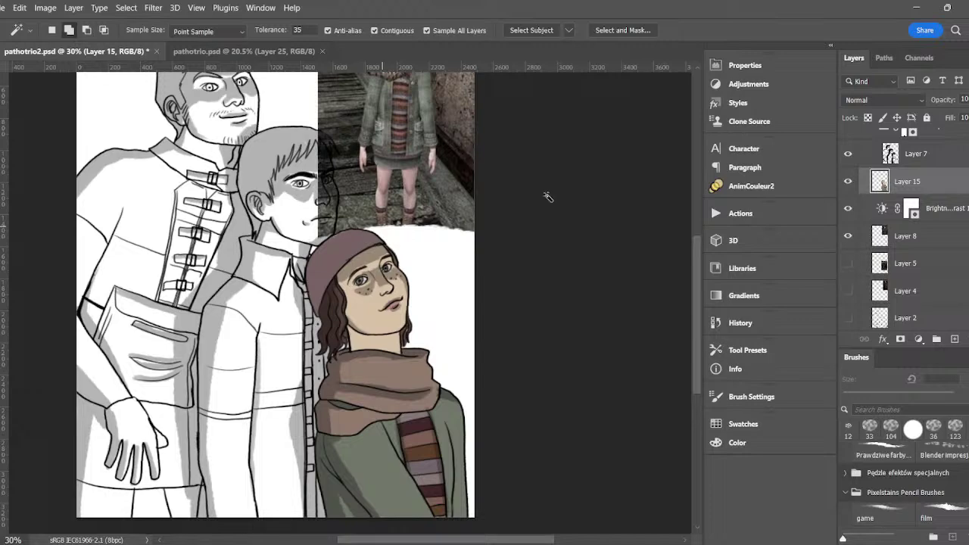
- Hide Layer 8, show the reference photo on Layer 5, and move it up above the beanie character
left_click(848, 235)
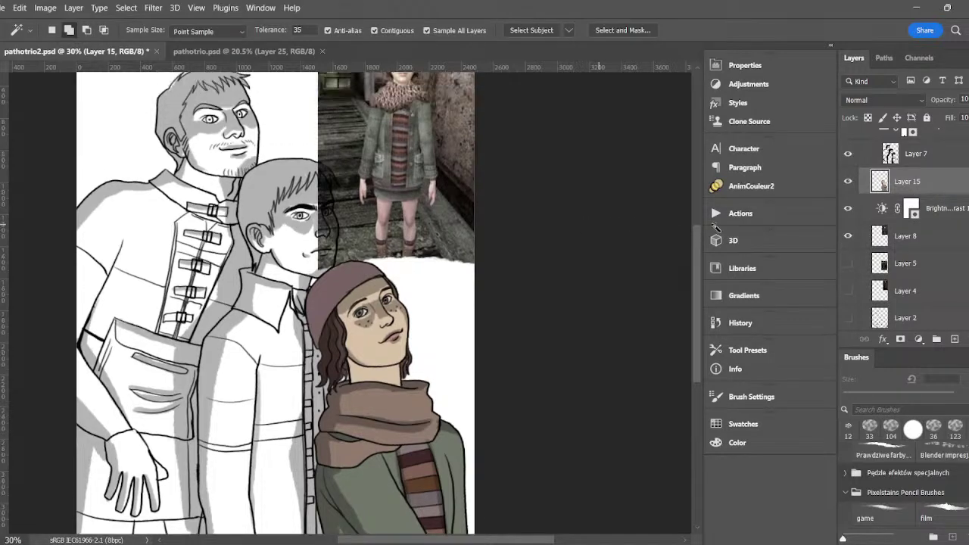
left_click(848, 263)
key("v")
left_click_drag(401, 259, 429, 149)
scroll(380, 187, "up", 2)
- Sample the skin tone from the reference man's face and adjust the foreground colour to #dcbda1
key("i")
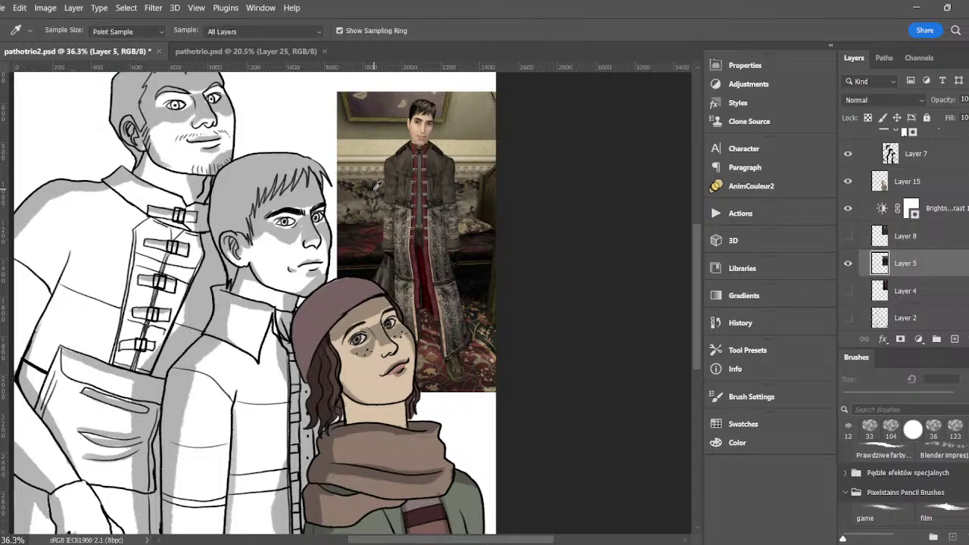
left_click(418, 129)
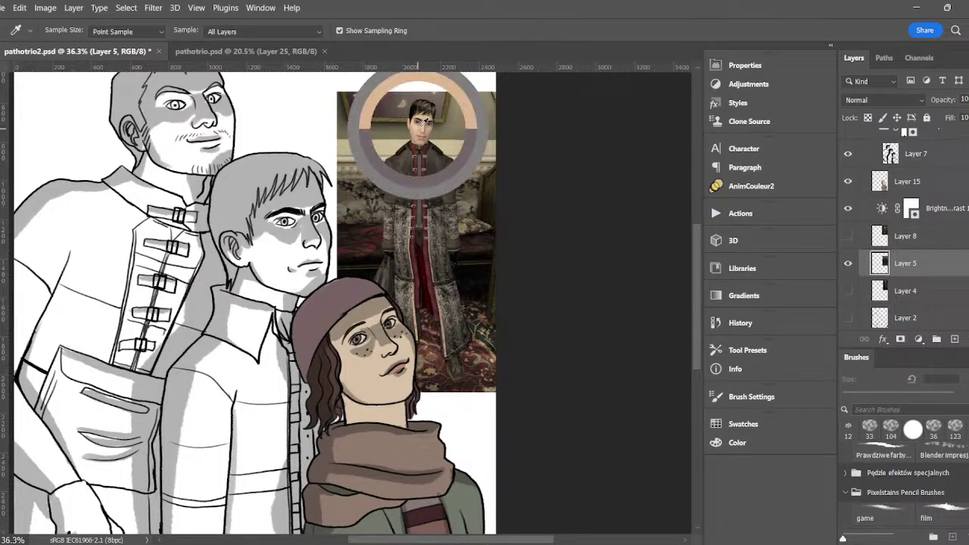
left_click(2, 511)
left_click(592, 182)
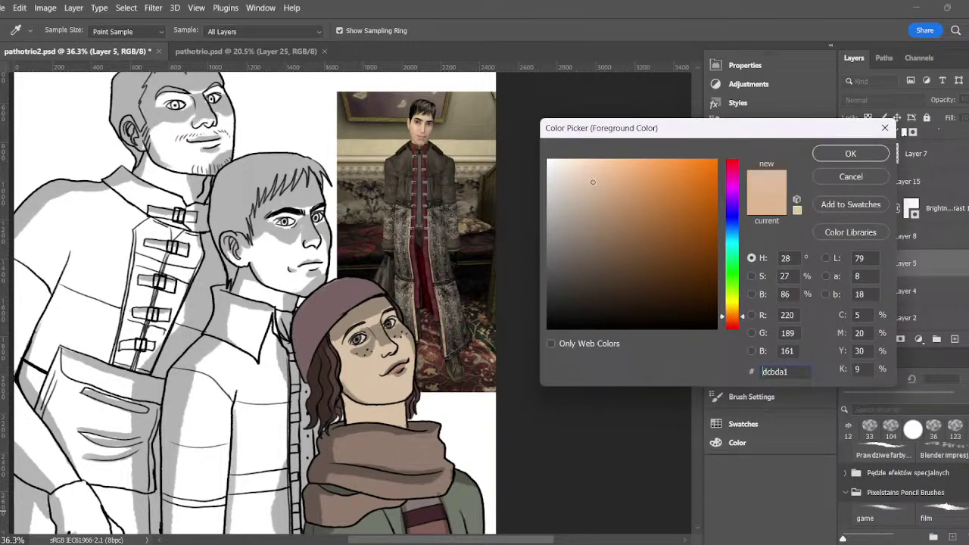
left_click(848, 150)
- Add a new layer above Layer 15, and hide the reference on Layer 5 and the shading on Layer 7
key("w")
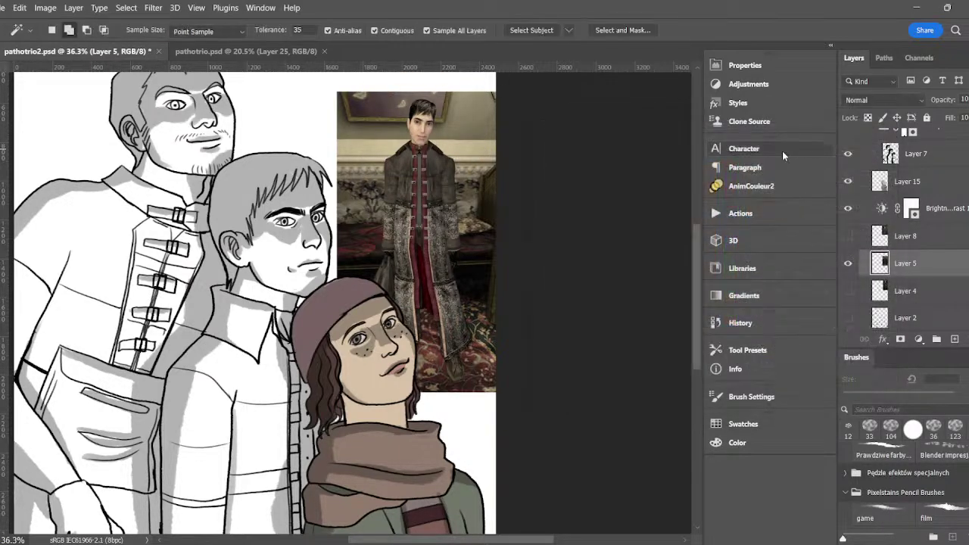
left_click(903, 184)
left_click(955, 339)
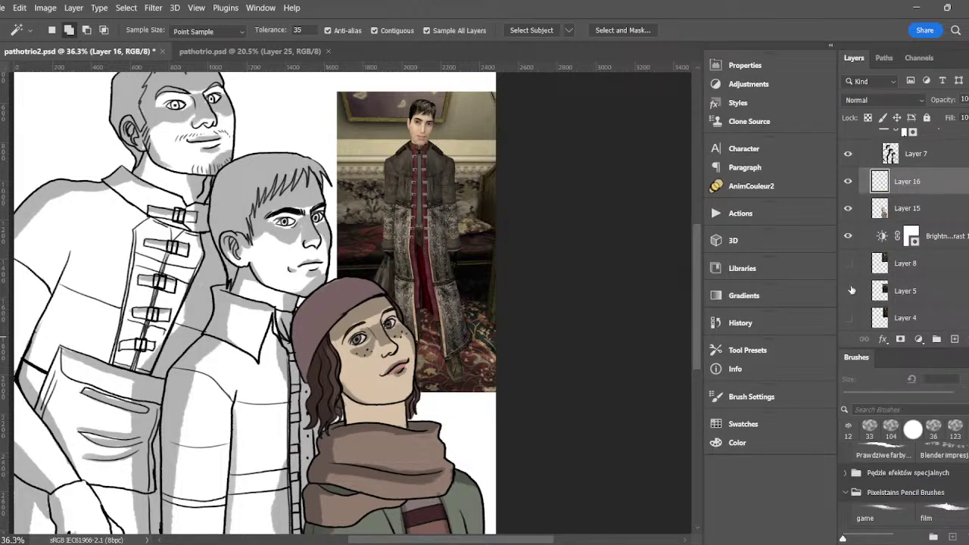
left_click(848, 291)
left_click(848, 154)
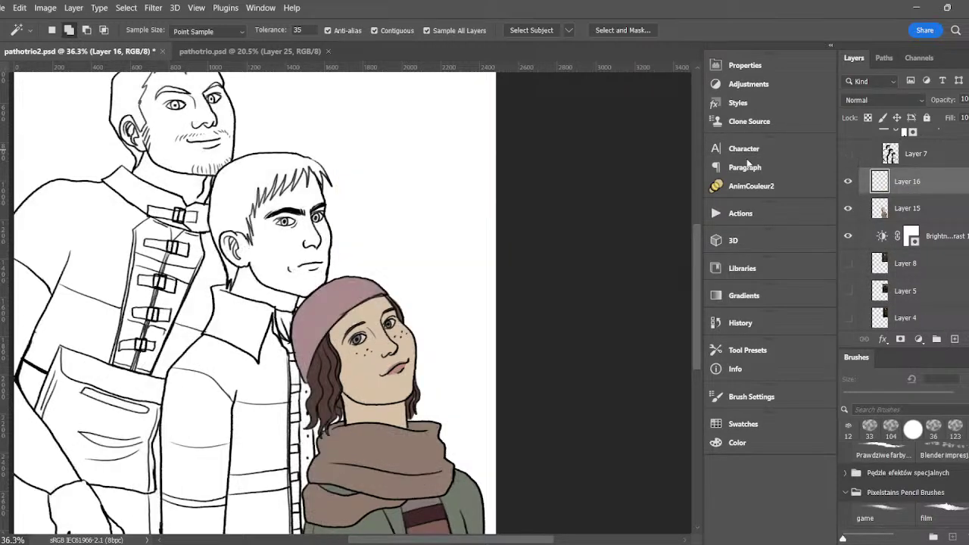
- Select the middle man's face, neck and ear areas and fill them with the sampled skin tone on Layer 16
left_click(282, 263)
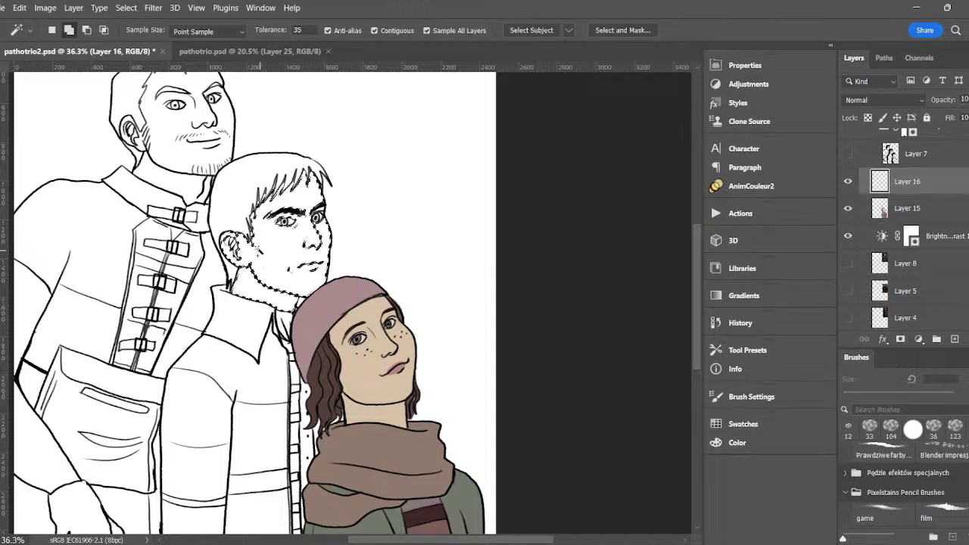
left_click(245, 229)
left_click(234, 241)
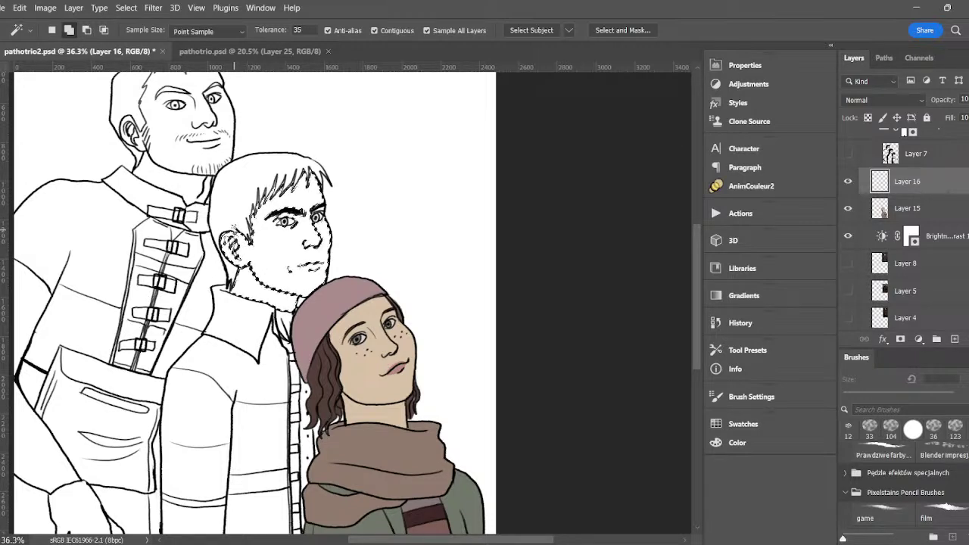
left_click(752, 186)
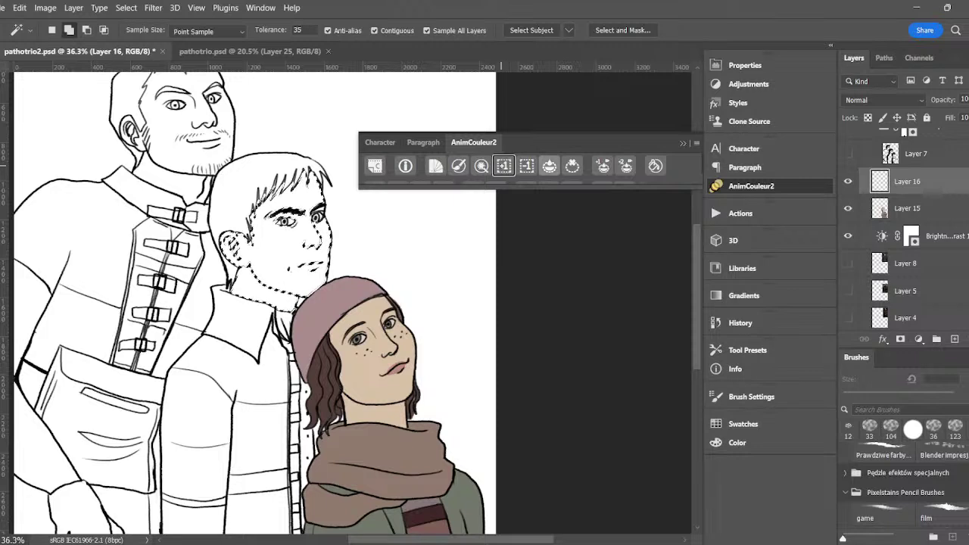
left_click(549, 165)
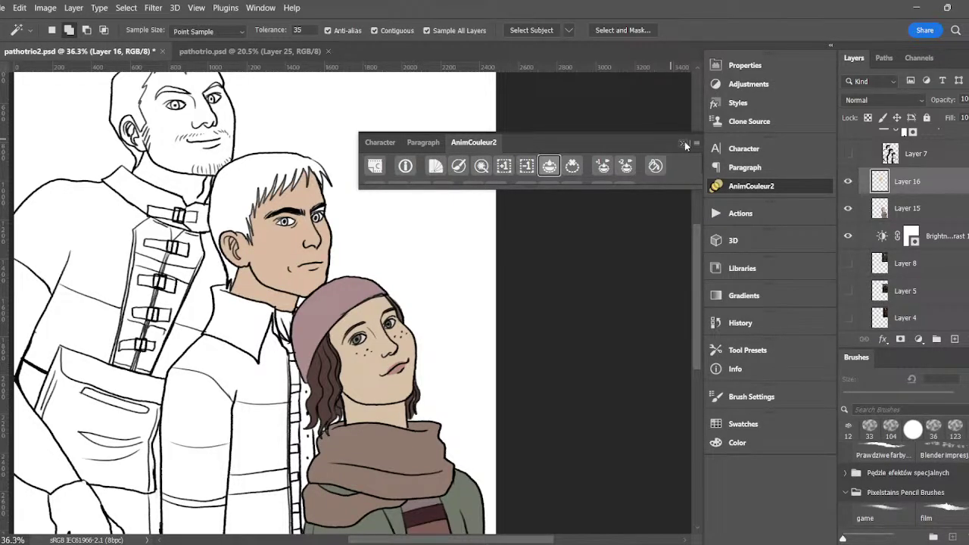
left_click(682, 142)
- Colour the middle man's eyes, painting the whites with a tone sampled from the beanie character's eye and the irises dark brown
key("b")
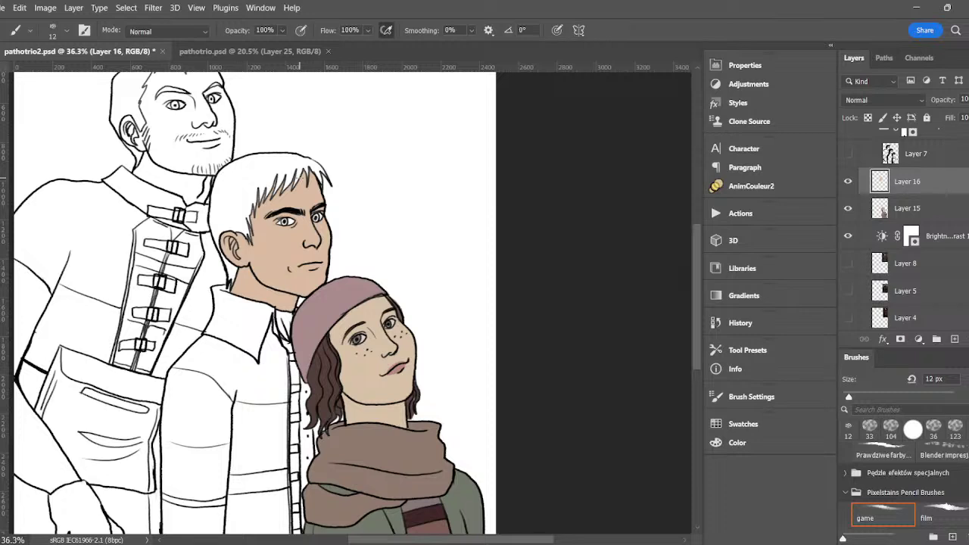
key("i")
left_click(365, 338)
key("g")
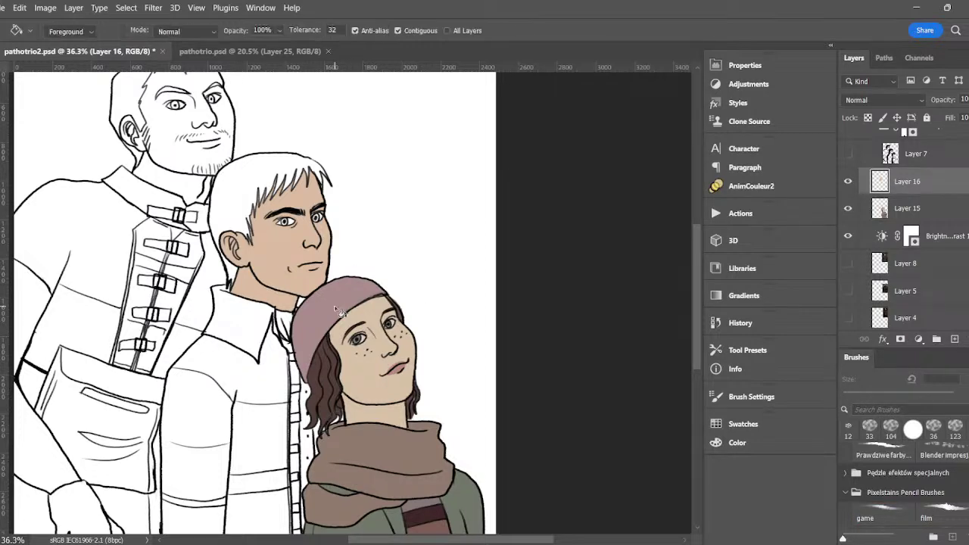
left_click(321, 218)
key("ctrl+z")
key("b")
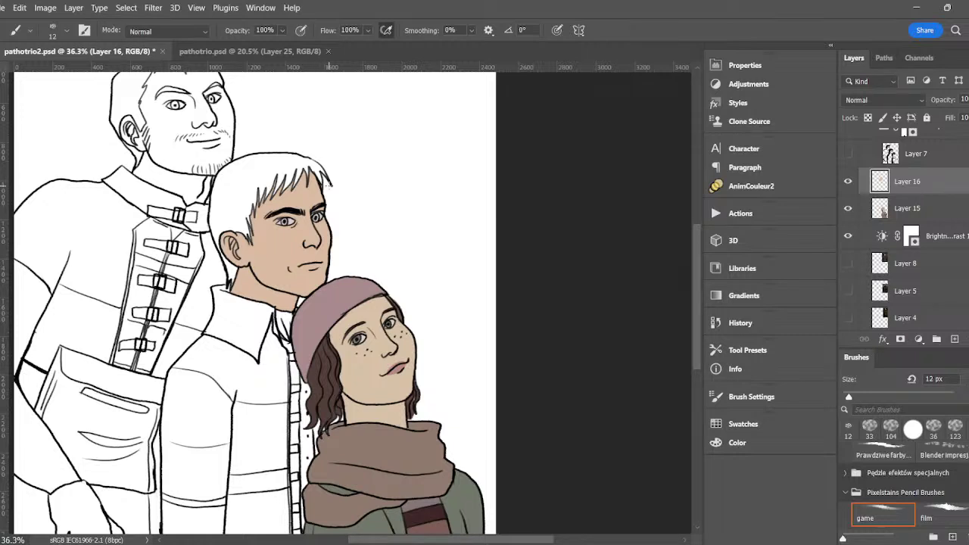
key("i")
key("b")
key("i")
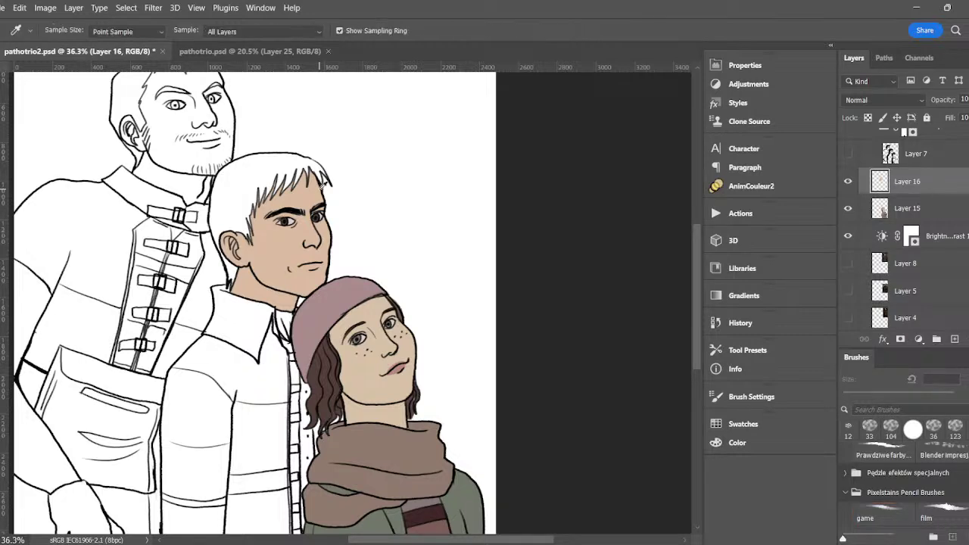
- Sample the dark brown of the coat from the Layer 5 reference photo, hide the reference, and clear the trial coat selection
left_click(848, 291)
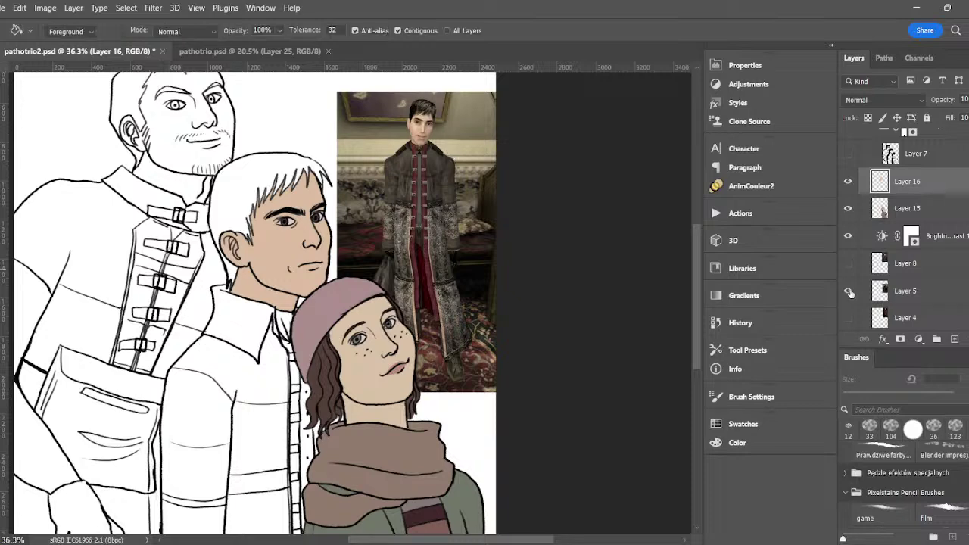
left_click(848, 291)
key("w")
left_click(249, 342)
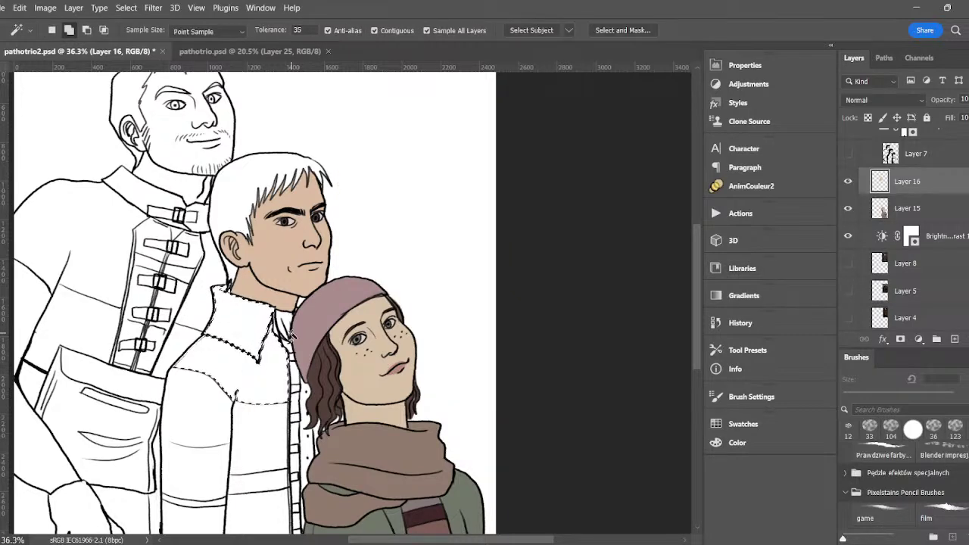
key("ctrl+d")
- Select the collar, shoulder, chest, upper-sleeve and band sections of the middle man's coat and fill them with dark brown
left_click_drag(697, 244, 684, 280)
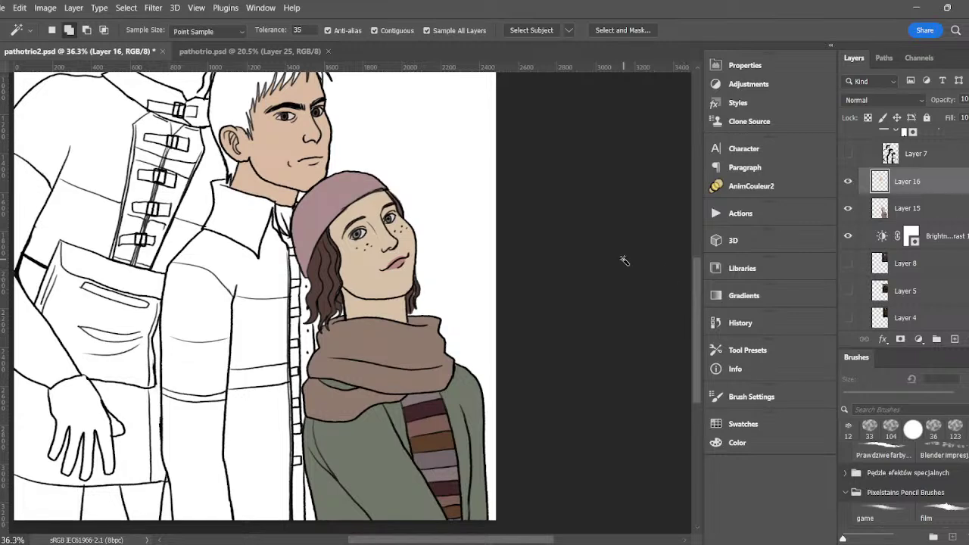
left_click(230, 228)
left_click(243, 265)
left_click(218, 306)
left_click(263, 336)
left_click(253, 376)
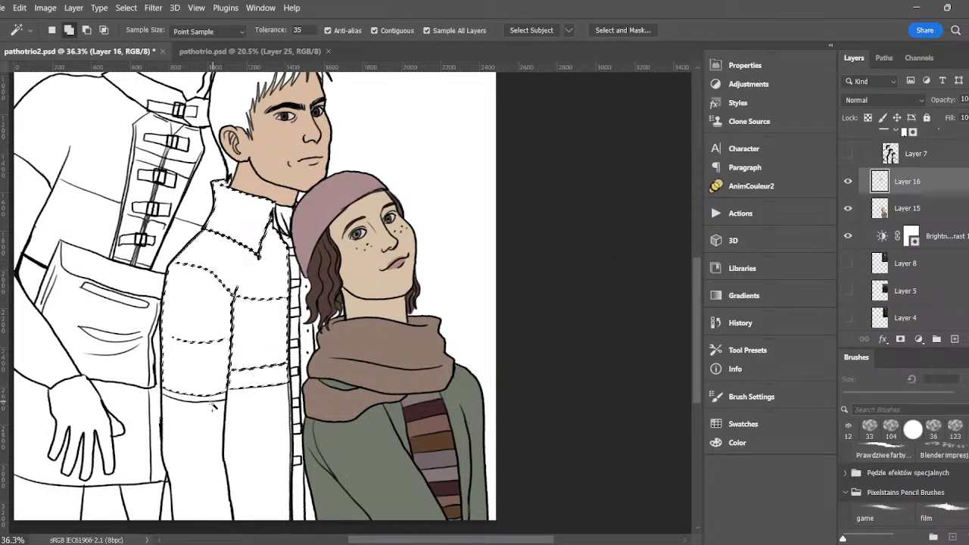
left_click(207, 398)
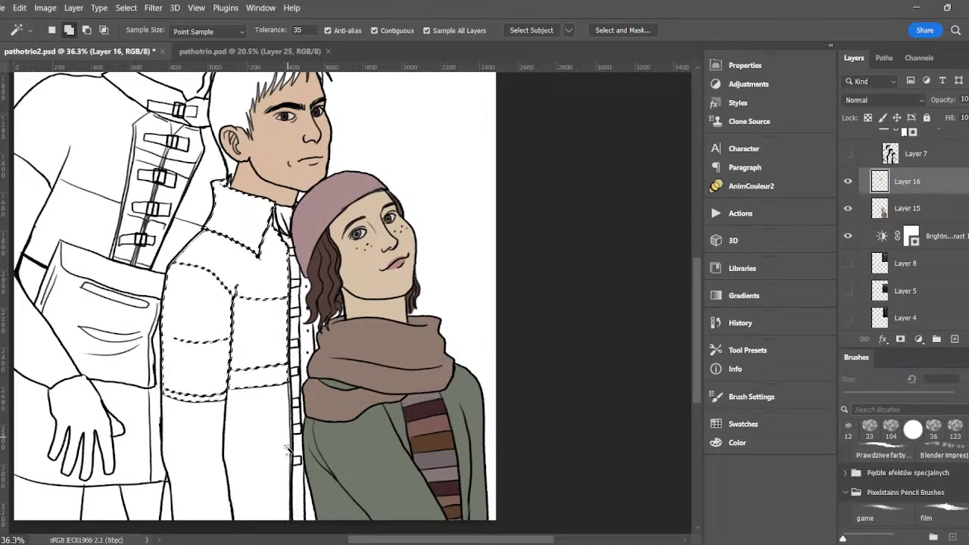
left_click(748, 186)
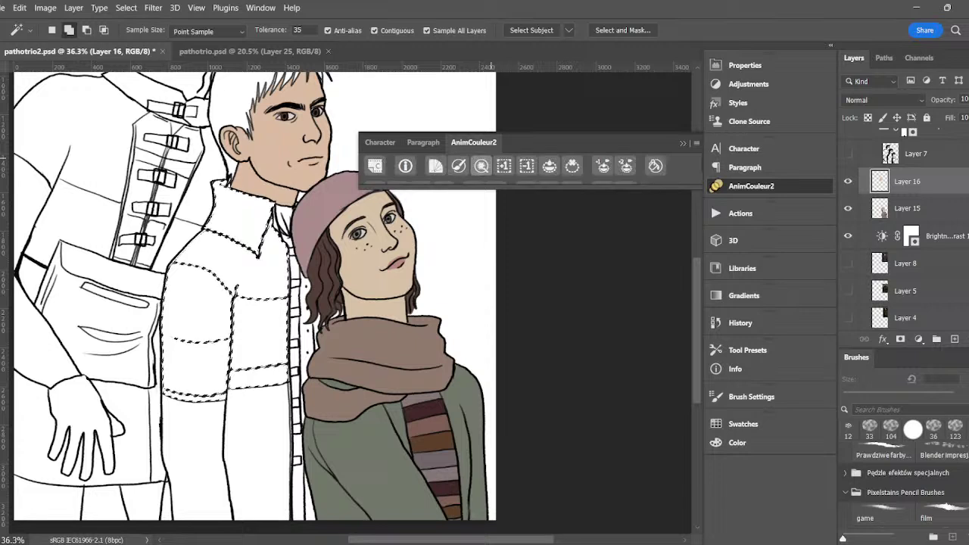
left_click(486, 166)
left_click(593, 333)
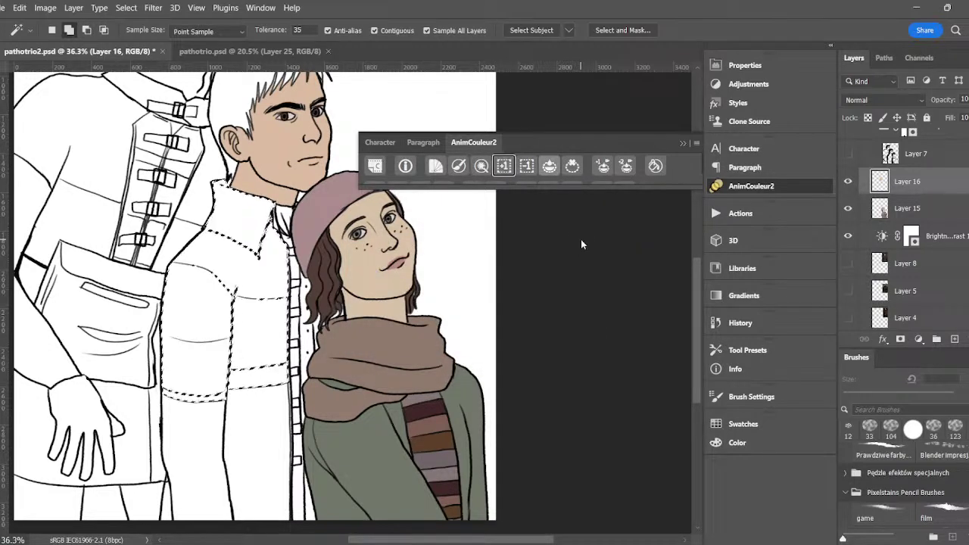
left_click(682, 142)
- Set the foreground colour to black (#000000) and draw a cuff line across the middle man's lower sleeve on Layer 3
key("b")
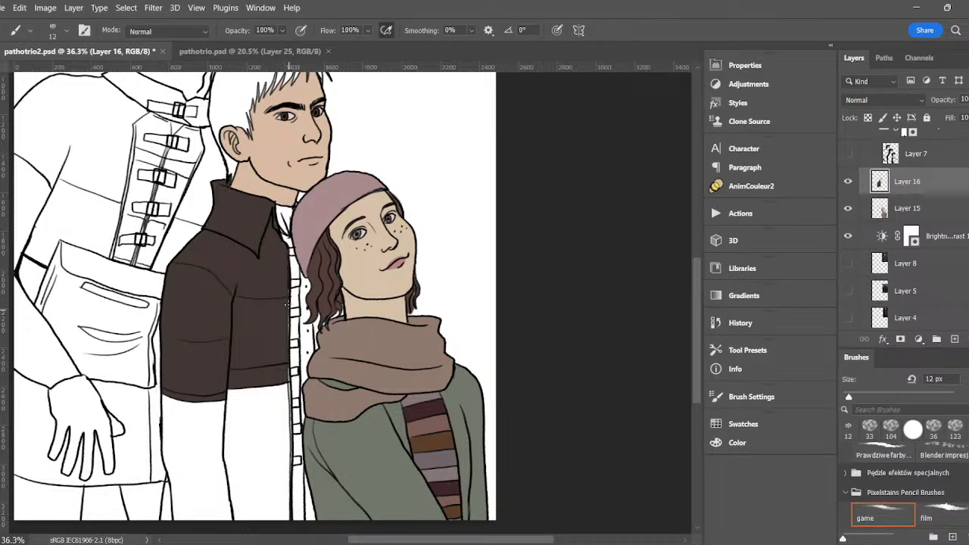
key("i")
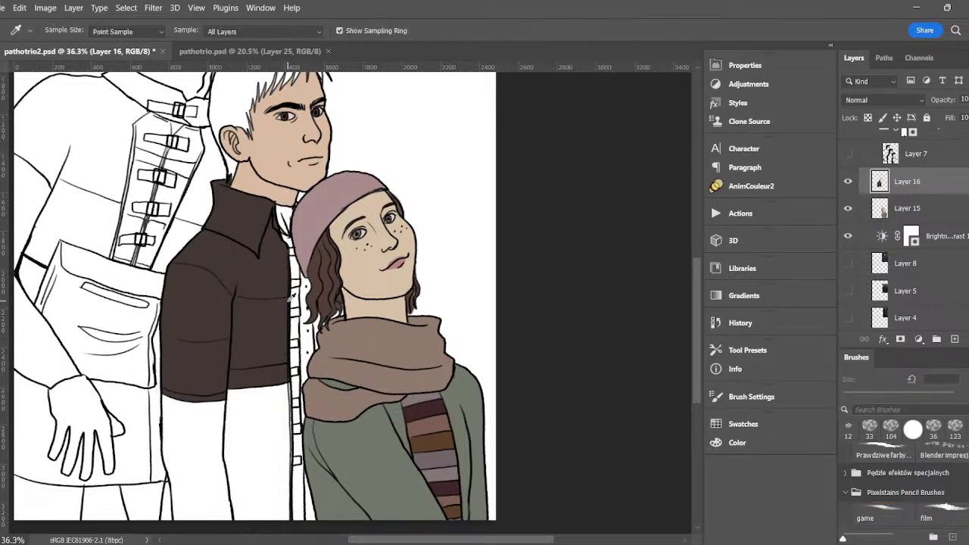
scroll(691, 311, "up", 1)
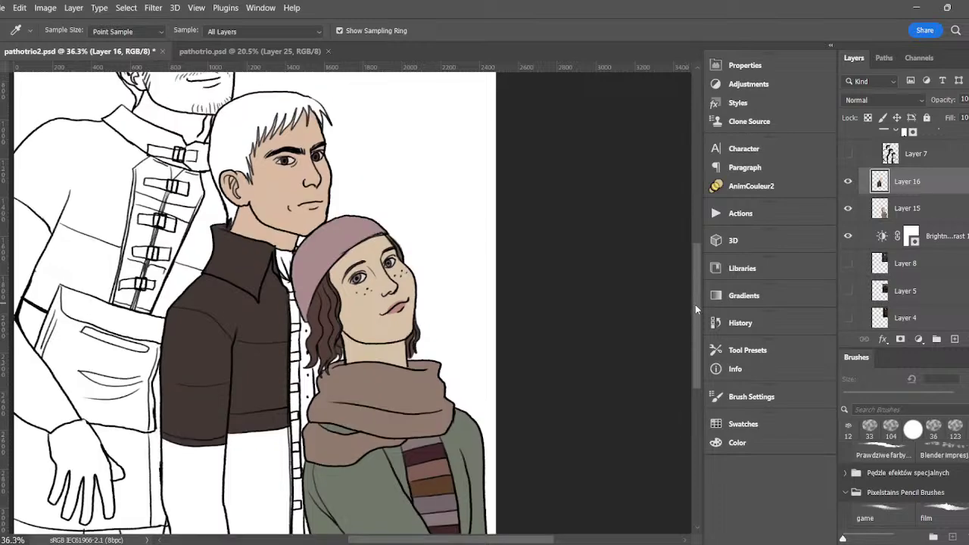
scroll(694, 327, "down", 5)
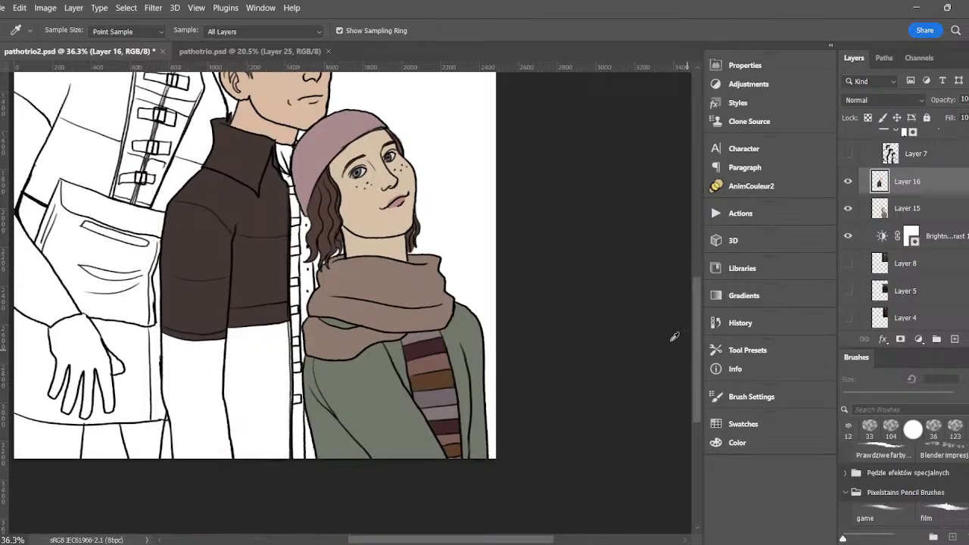
left_click(2, 510)
left_click_drag(569, 310, 496, 388)
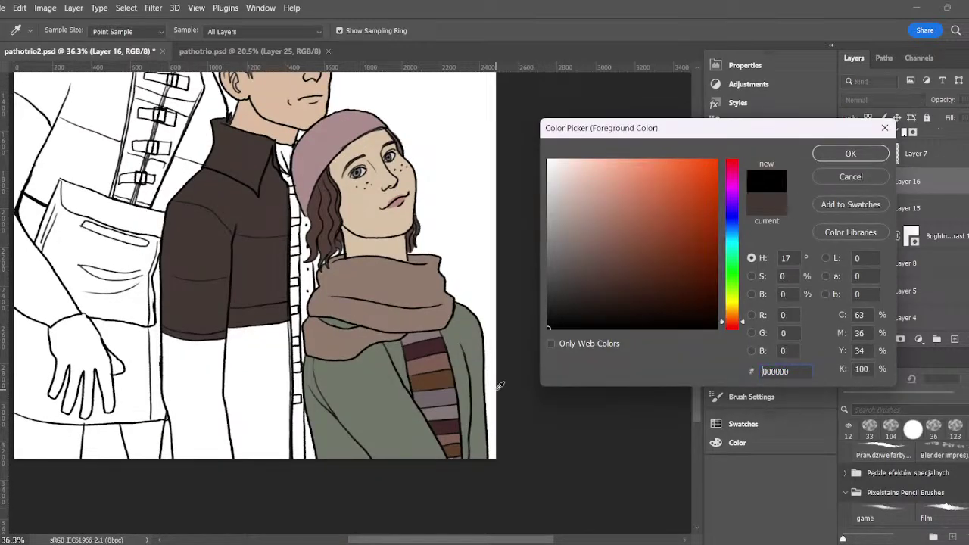
left_click(867, 156)
scroll(901, 179, "up", 3)
left_click(904, 177)
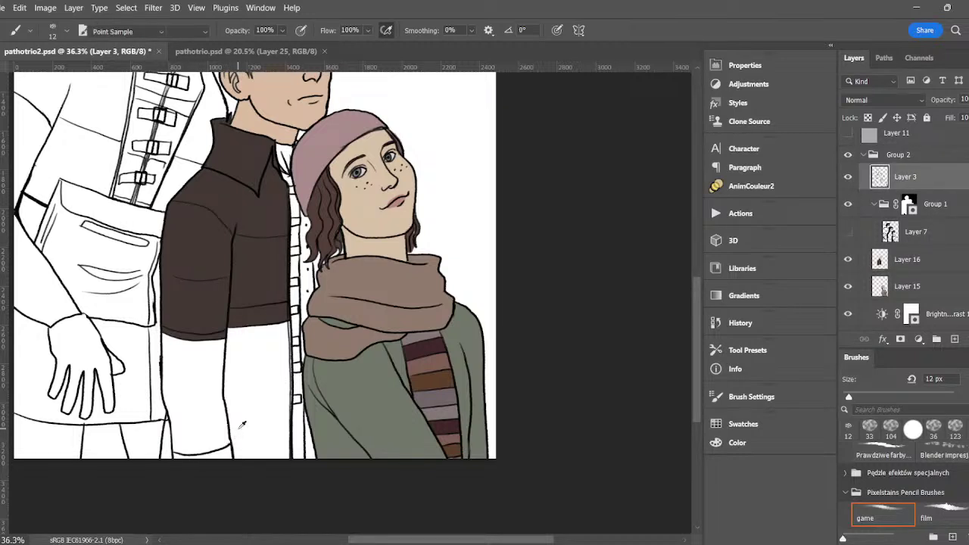
- Sample the dark brown of the coat, select the area below the cuff line, and fill it on Layer 16
key("i")
left_click(229, 303)
key("w")
left_click(231, 455)
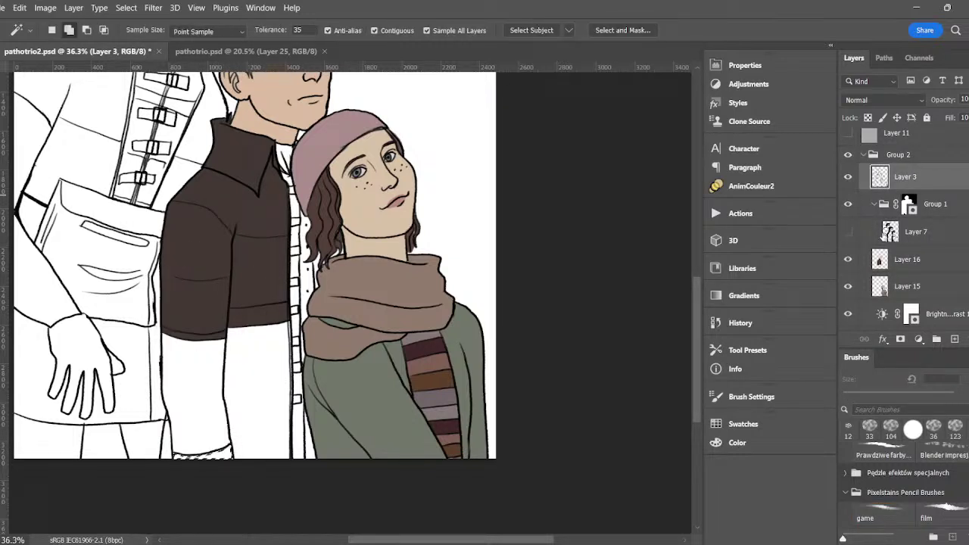
left_click(859, 253)
left_click(753, 187)
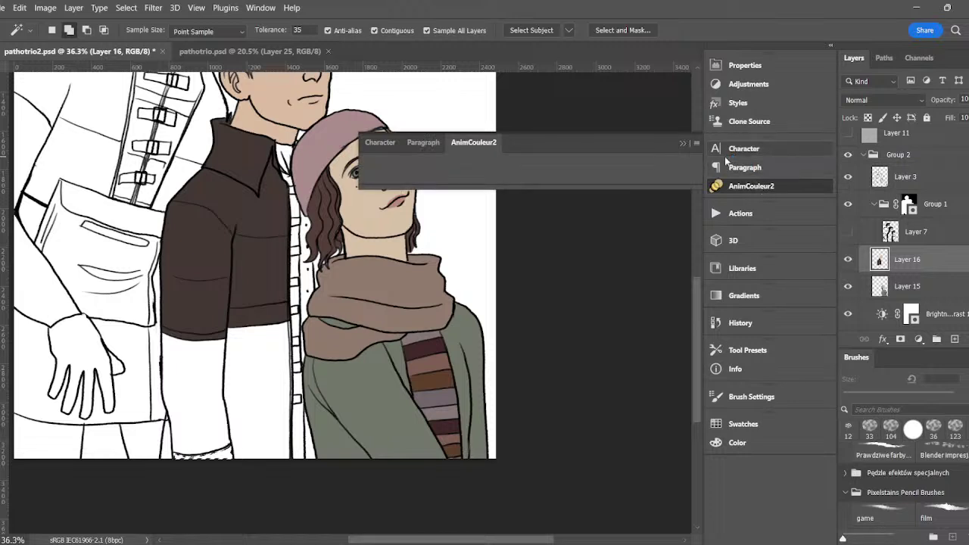
left_click(504, 164)
left_click(682, 142)
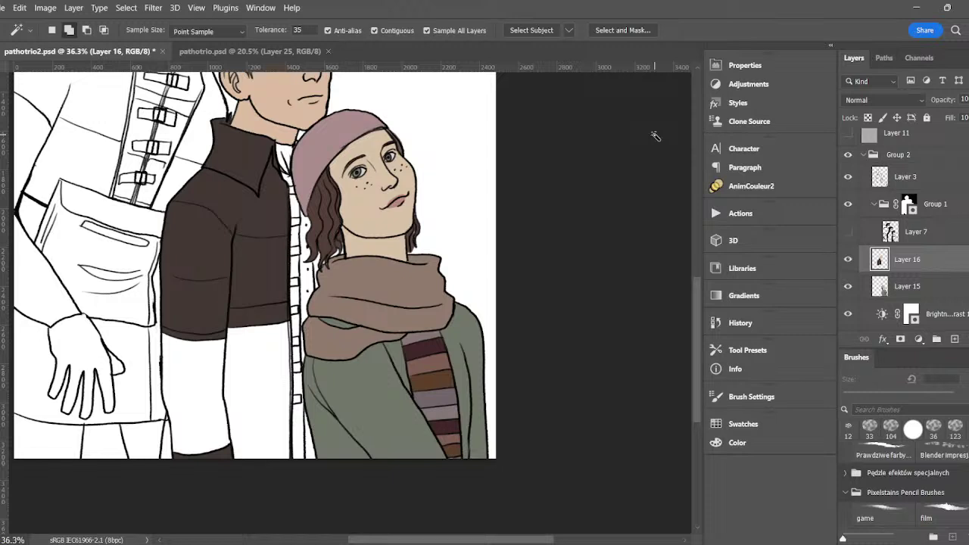
- Sample the lower coat colour from the Layer 5 reference, hide the reference, and select the unfilled lower coat and sleeve areas
left_click(850, 232)
scroll(945, 227, "down", 3)
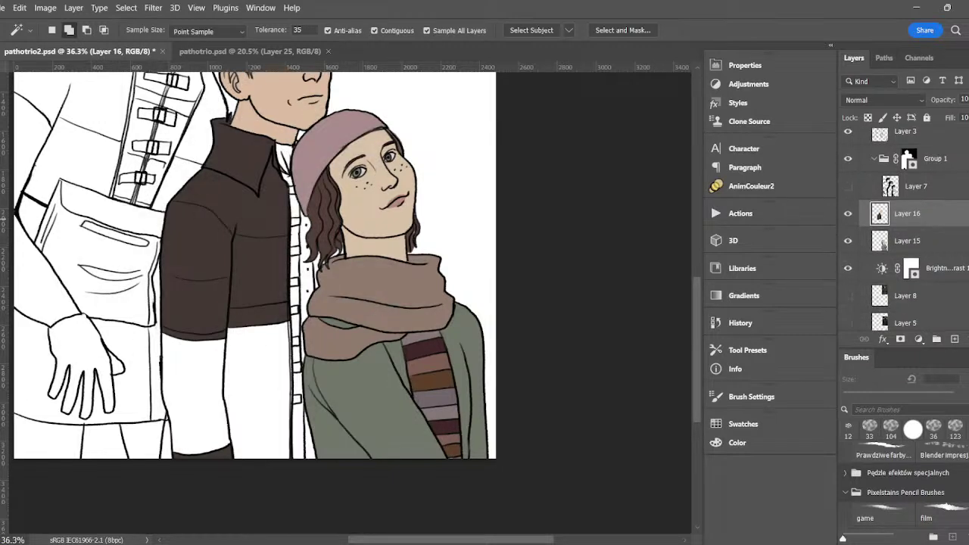
left_click(849, 304)
key("i")
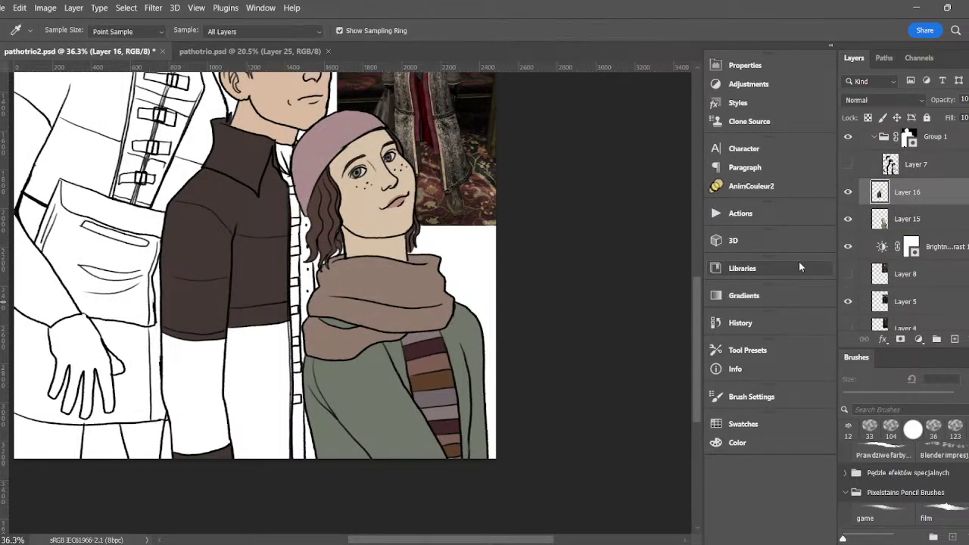
left_click(453, 133)
left_click(459, 136)
key("g")
left_click(849, 302)
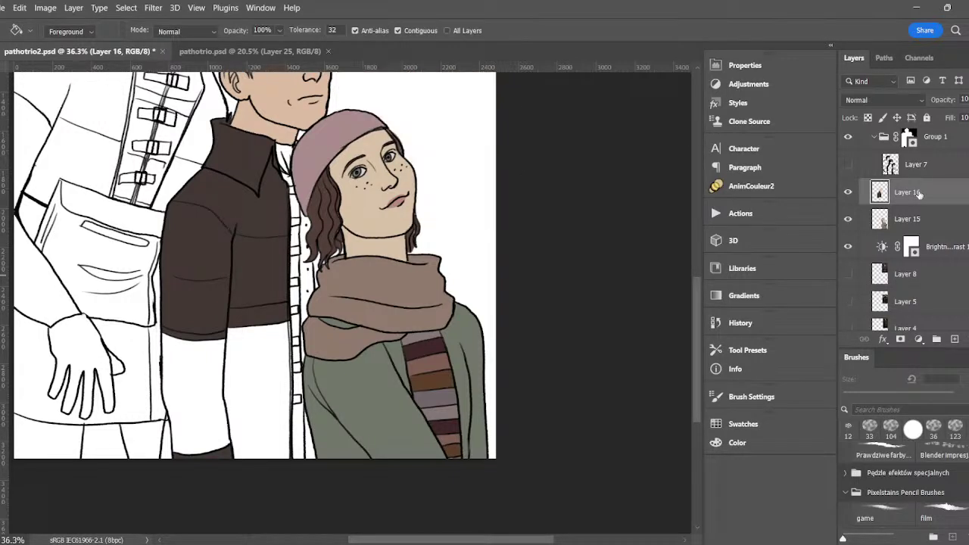
key("w")
left_click(189, 359)
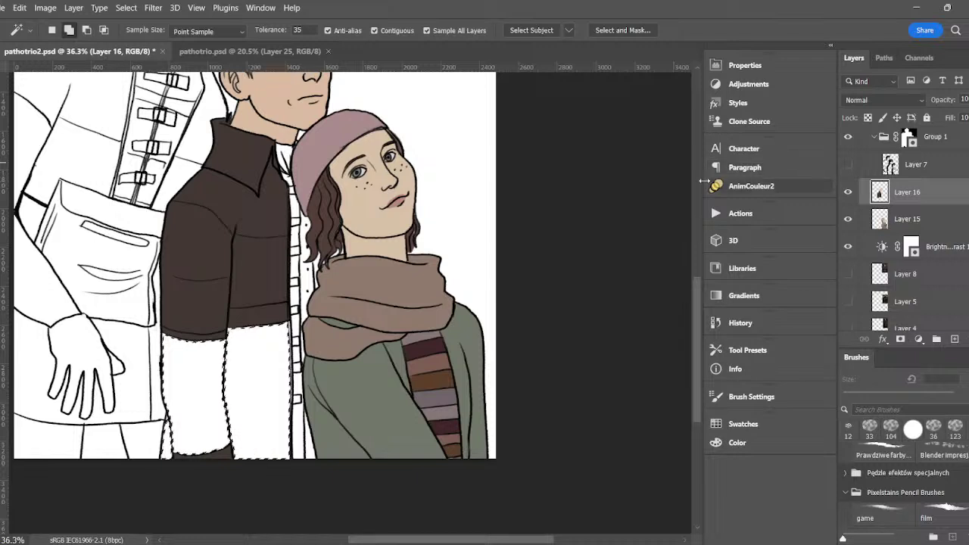
- Try filling the selected lower coat and sleeve with the sampled dark olive grey, and undo the fill
left_click(750, 186)
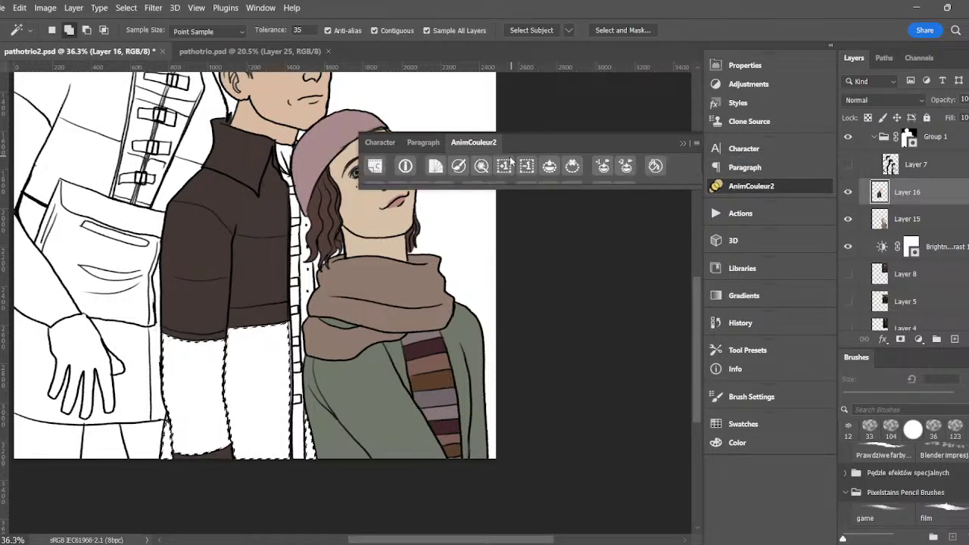
left_click(550, 166)
left_click(684, 142)
key("ctrl+d")
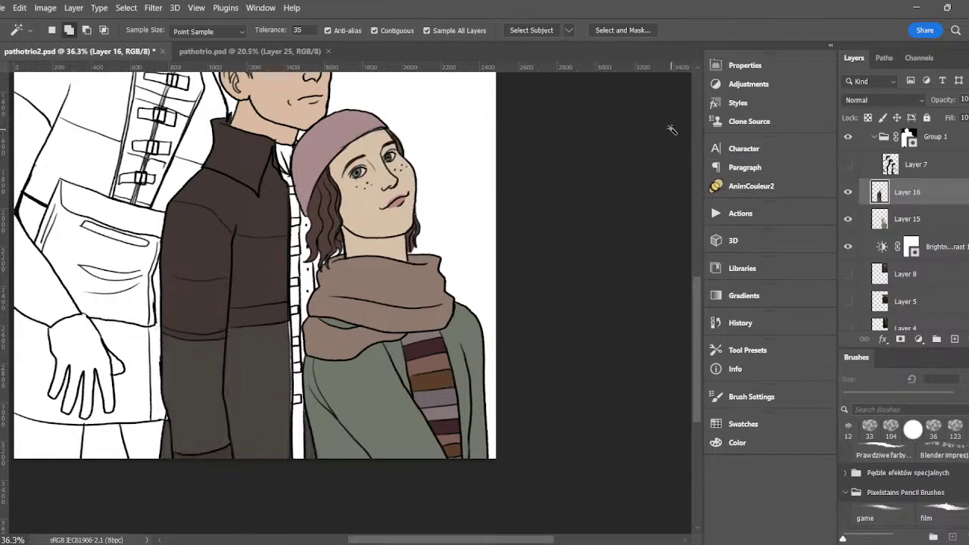
key("ctrl+z")
key("ctrl+z")
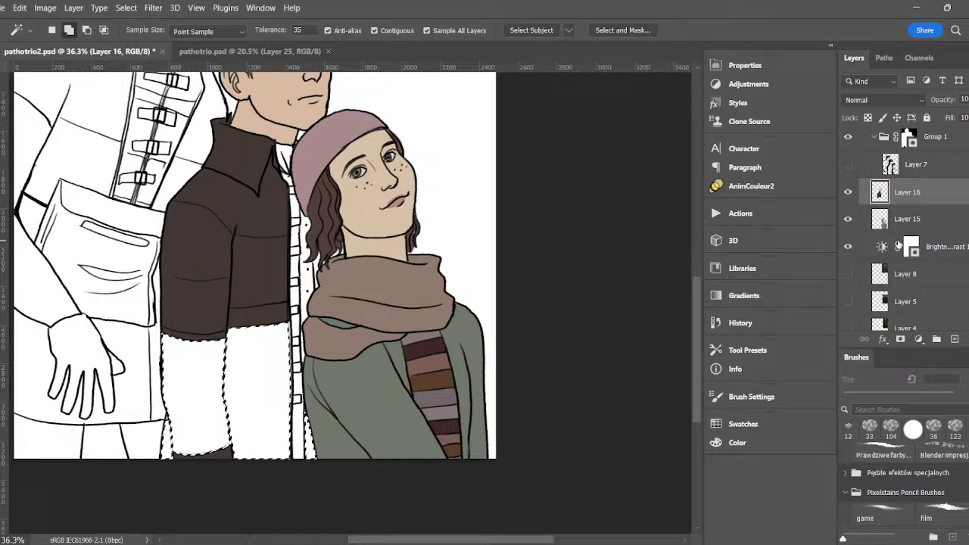
- Adjust the foreground colour to a lighter, more neutral grey and fill the selected lower coat and sleeve areas on Layer 16
left_click(1, 487)
left_click(558, 266)
left_click(849, 154)
key("w")
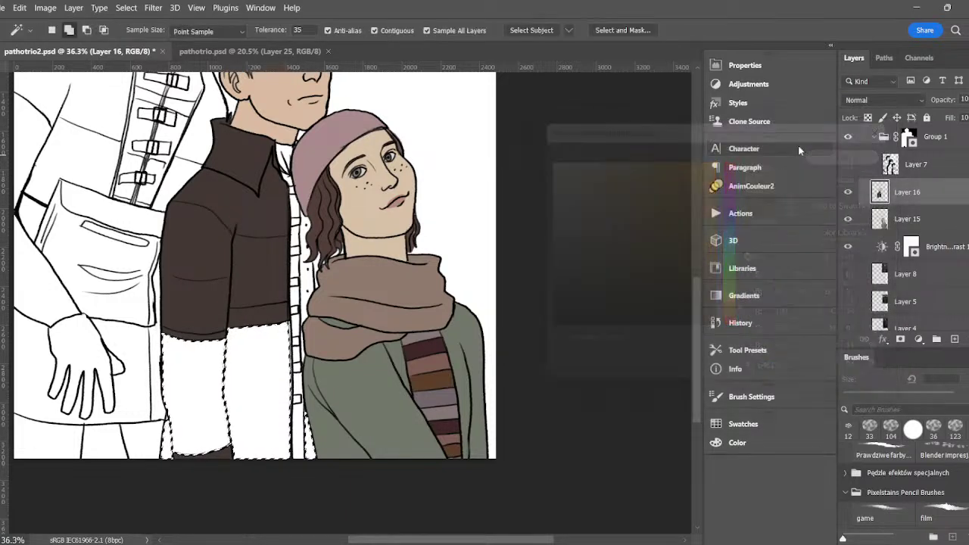
left_click(734, 187)
left_click(550, 166)
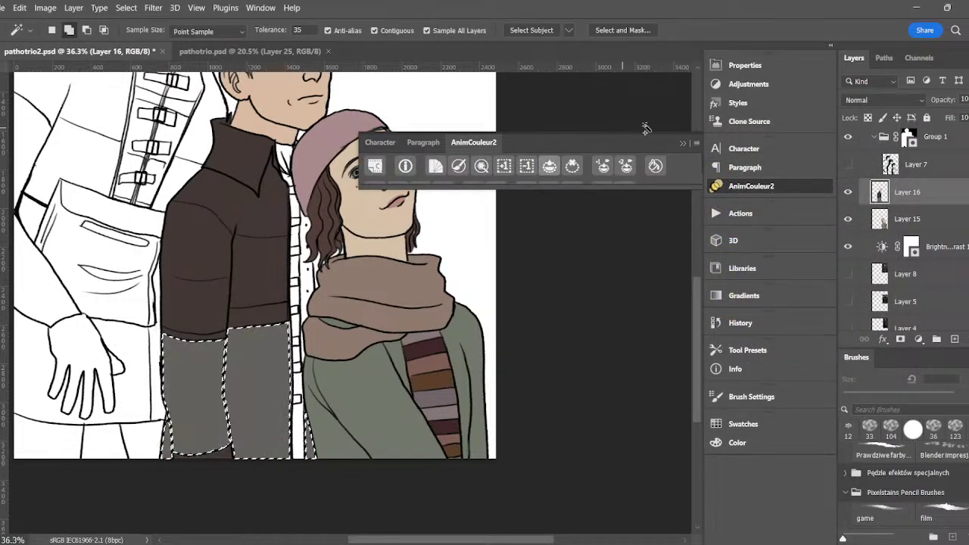
left_click(683, 143)
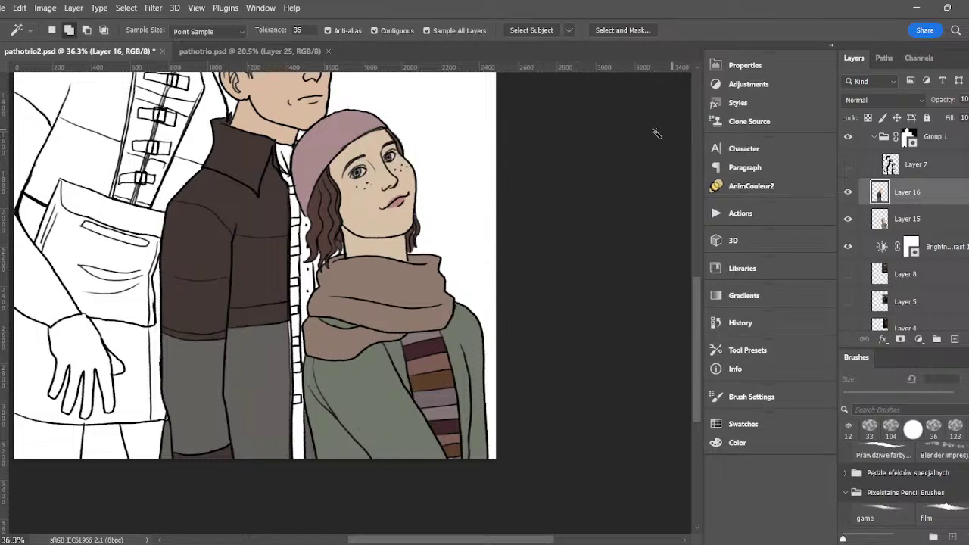
key("b")
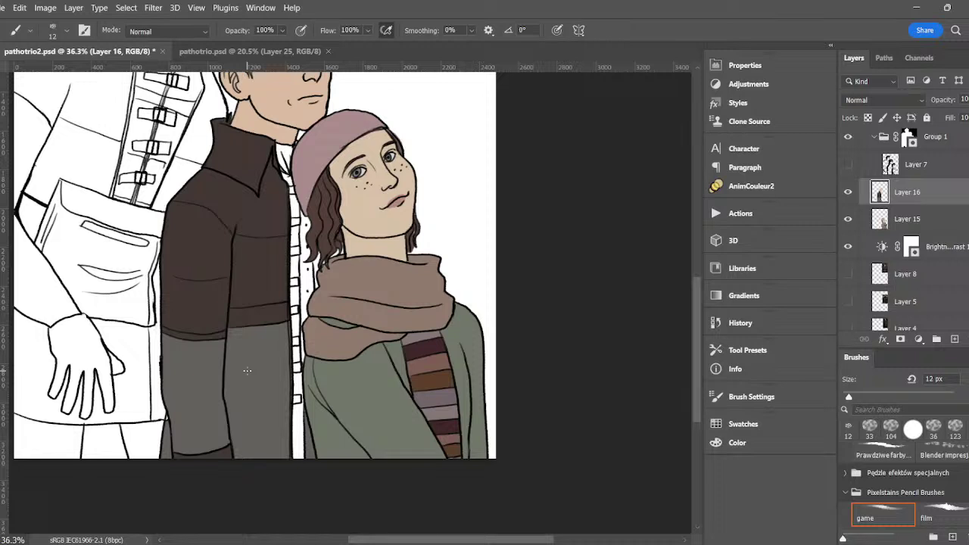
- Show the Layer 5 reference and sample the grey of the coat's clasps from it
key("i")
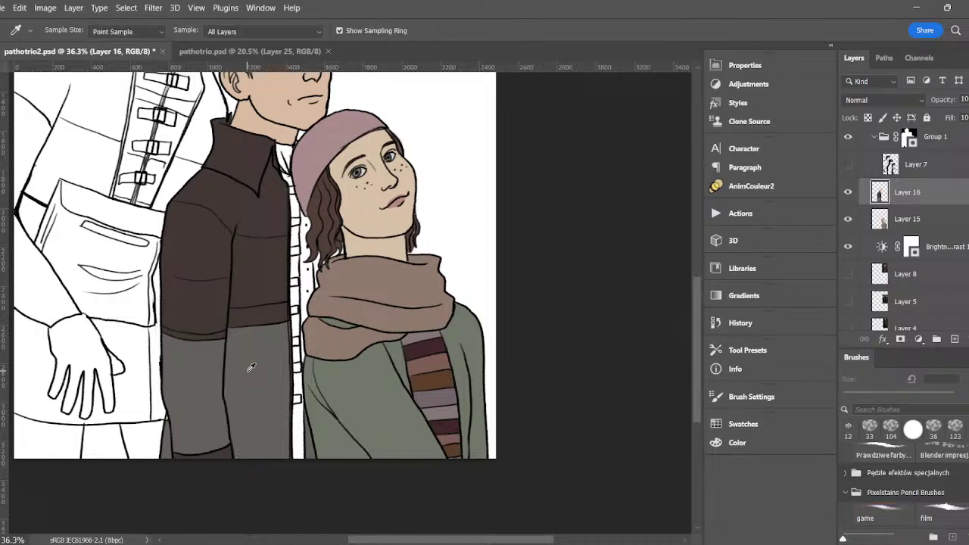
left_click(848, 302)
scroll(696, 280, "up", 5)
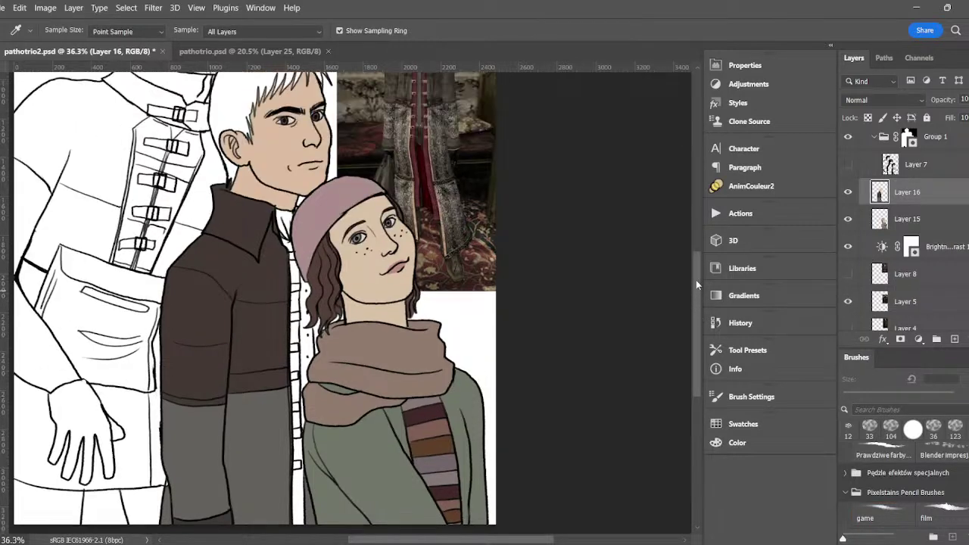
left_click(426, 153)
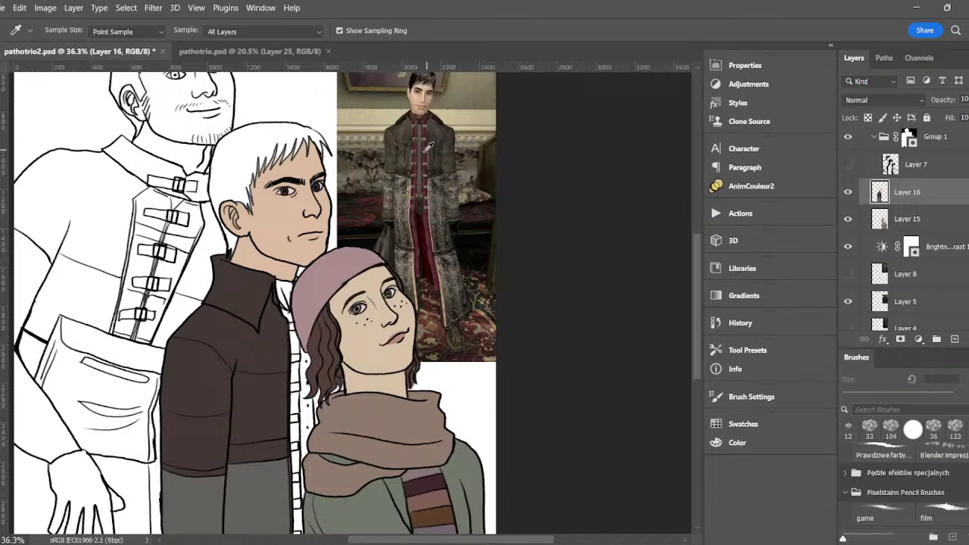
key("b")
scroll(689, 307, "down", 3)
scroll(690, 307, "down", 2)
- Select the small clasps along the middle man's coat front and fill them with the sampled grey on Layer 16
key("w")
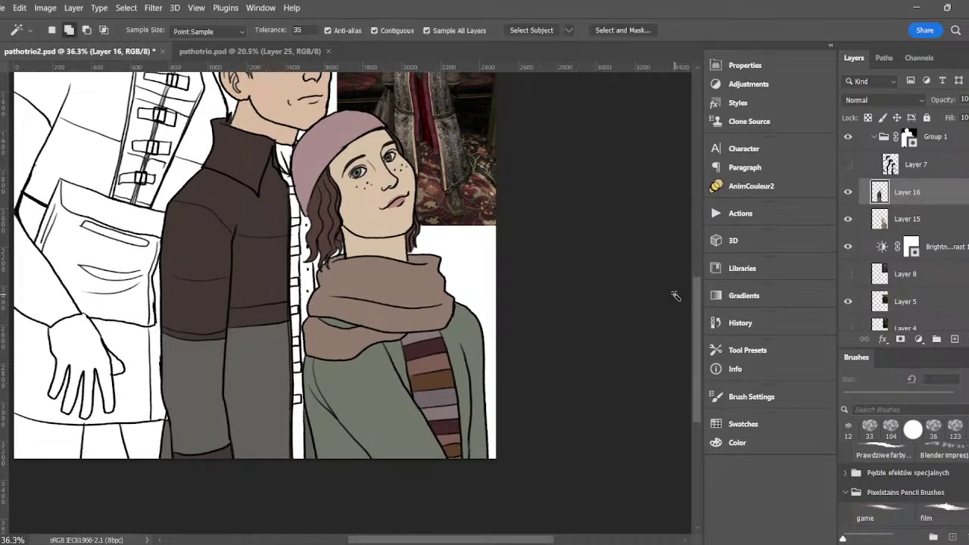
left_click(293, 191)
left_click(296, 221)
left_click(296, 251)
left_click(296, 283)
left_click(295, 312)
left_click(296, 341)
left_click(297, 368)
left_click(296, 400)
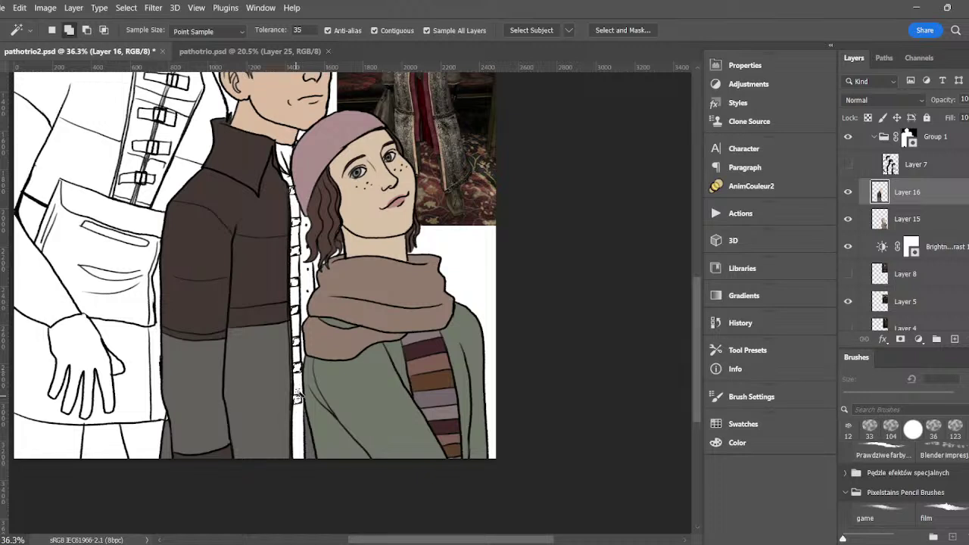
left_click(733, 189)
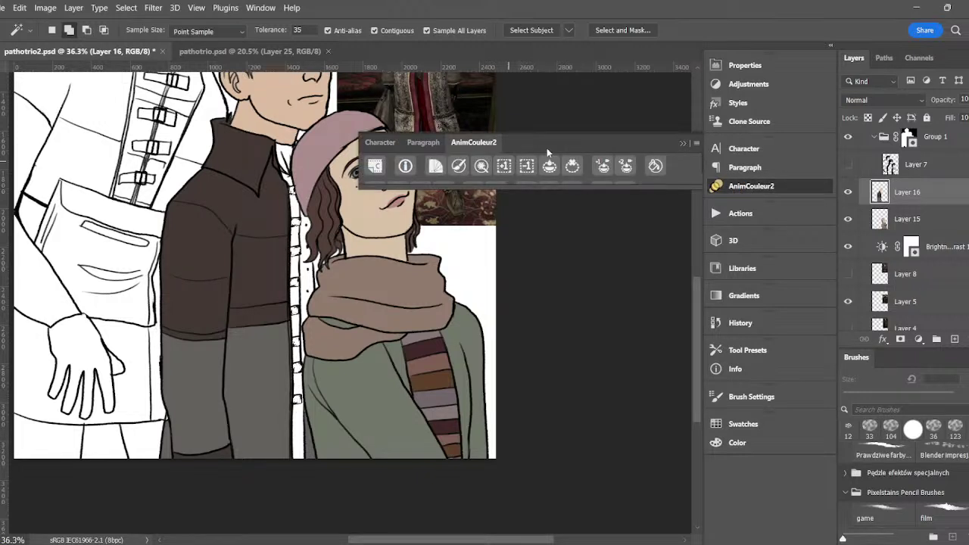
left_click(682, 144)
- Sample the dark red of the reference coat's lining and select the front placket sections between the clasps
key("i")
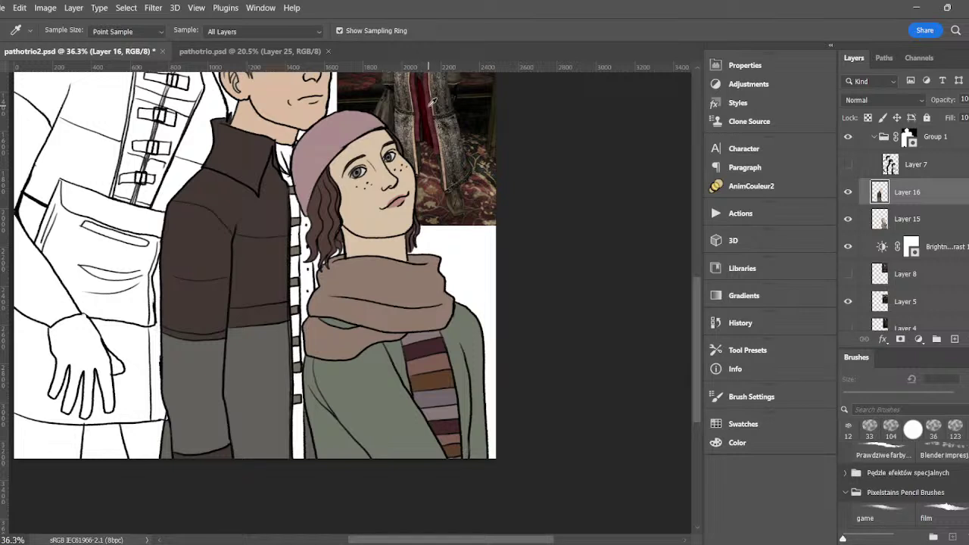
left_click(429, 105)
key("w")
left_click(296, 244)
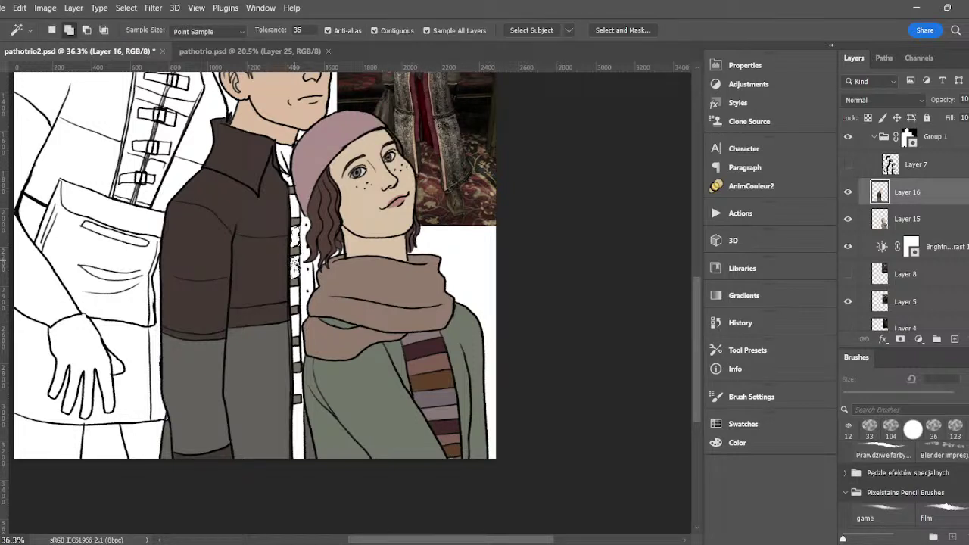
left_click(295, 298)
left_click(296, 324)
left_click(296, 353)
left_click(297, 380)
left_click(298, 409)
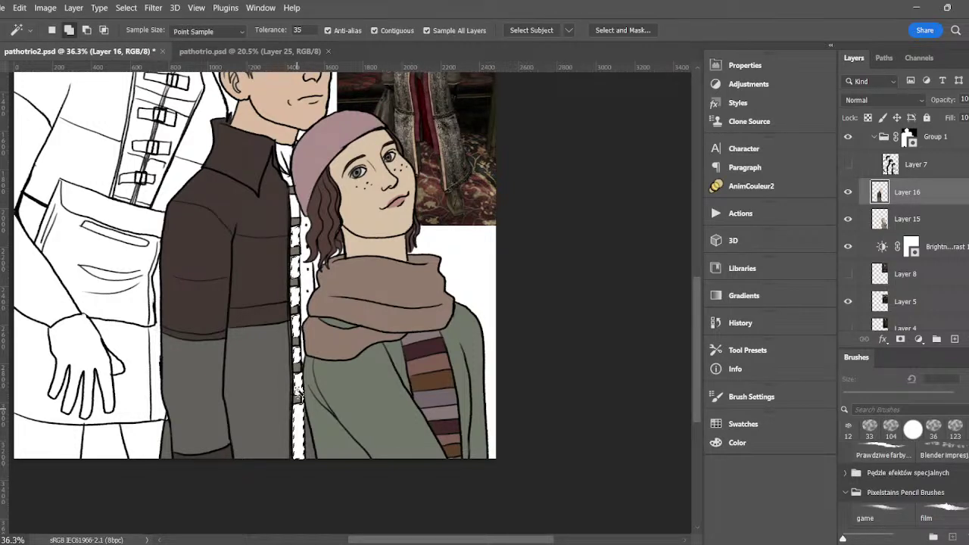
- Fill the selected placket sections with the sampled dark red on Layer 16 and clear the selection
left_click(751, 185)
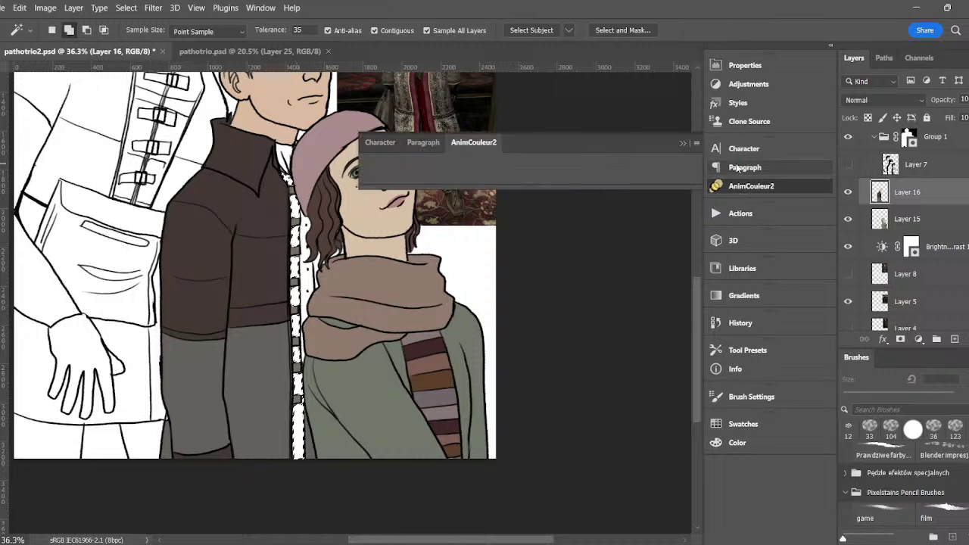
left_click(504, 166)
key("alt+BackSpace")
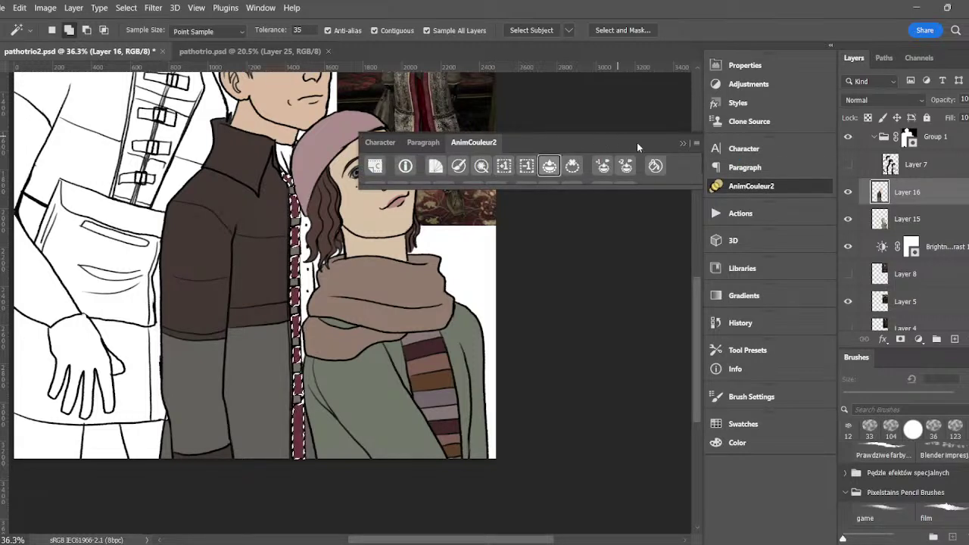
left_click(683, 144)
key("ctrl+d")
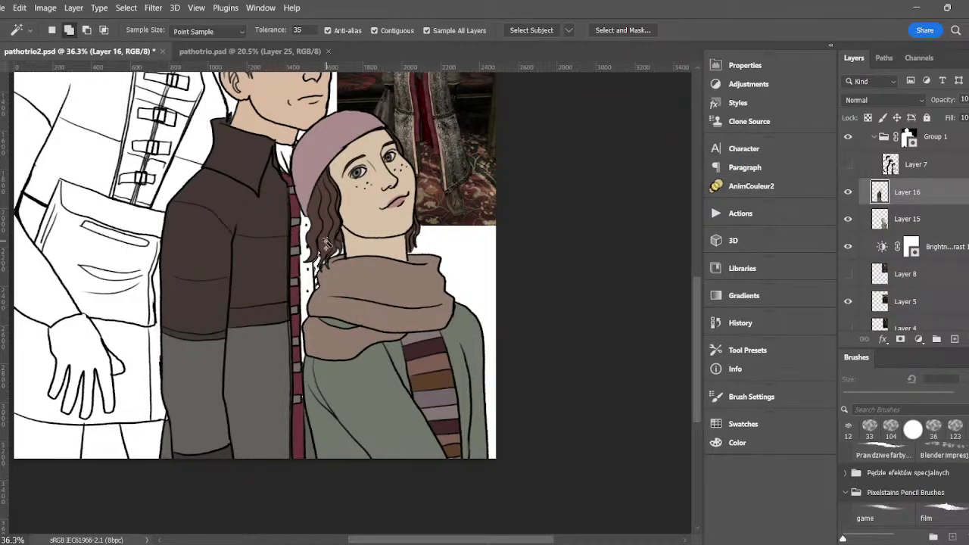
- Sample the dark brown of the middle man's upper coat as the brush colour
left_click(751, 185)
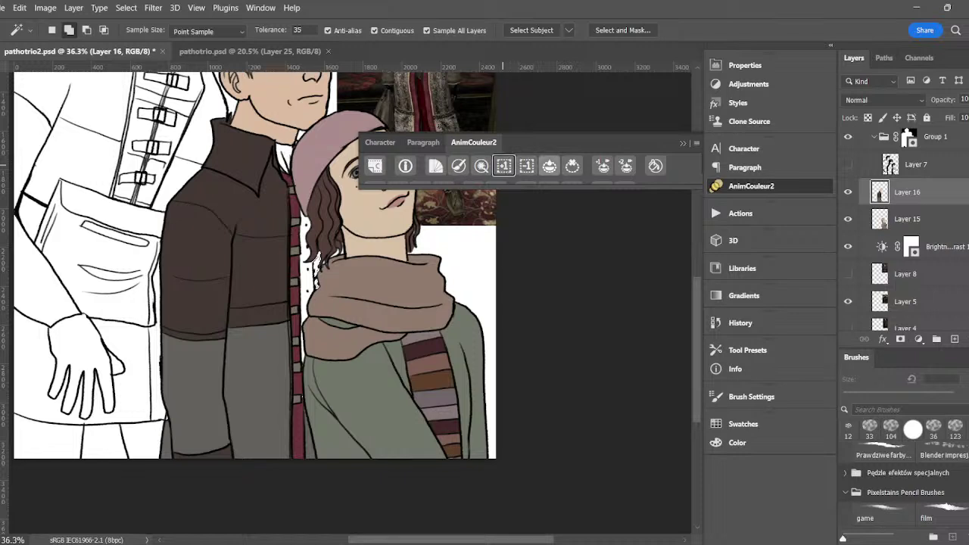
left_click(683, 142)
key("b")
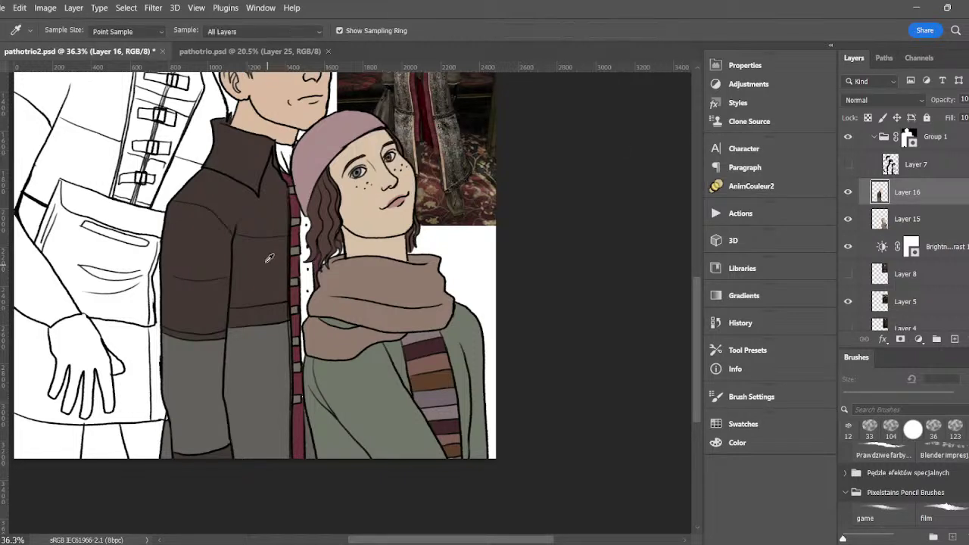
left_click(273, 262, "alt")
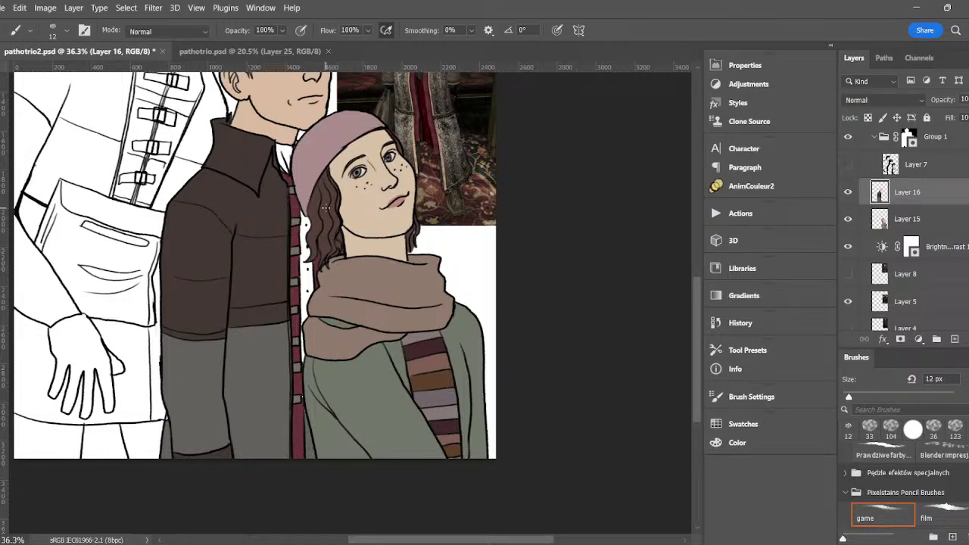
- Sample the dark grey of the coat front from the Layer 5 reference
key("i")
scroll(631, 203, "up", 4)
left_click(424, 147)
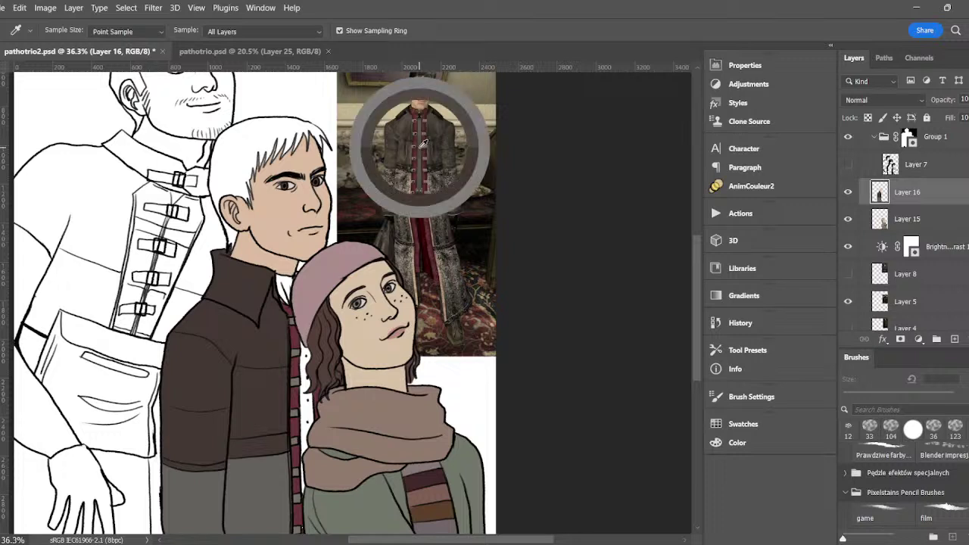
left_click(422, 141)
key("b")
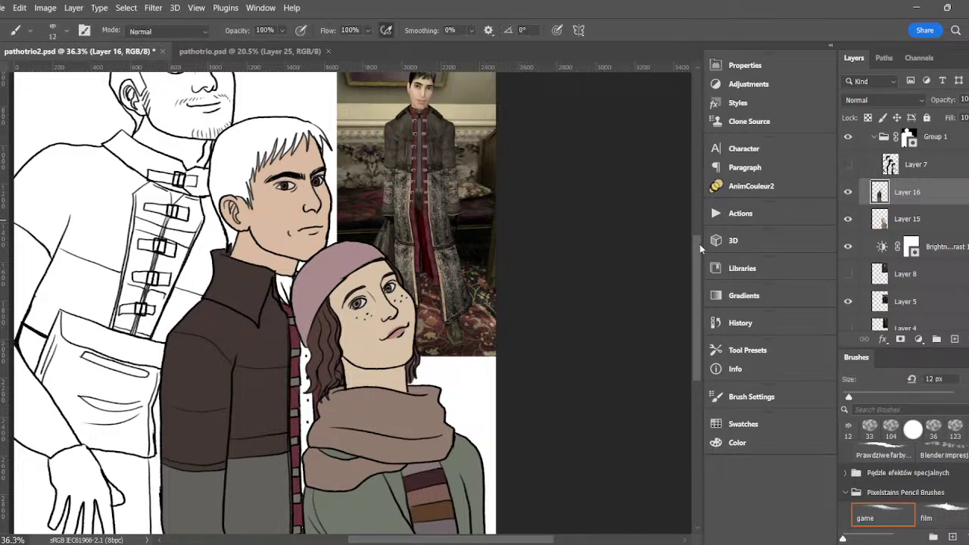
- Select the coat strip beside the woman's hair, fill it with the sampled dark grey on Layer 16, and deselect
left_click_drag(698, 245, 696, 275)
key("w")
left_click(304, 265)
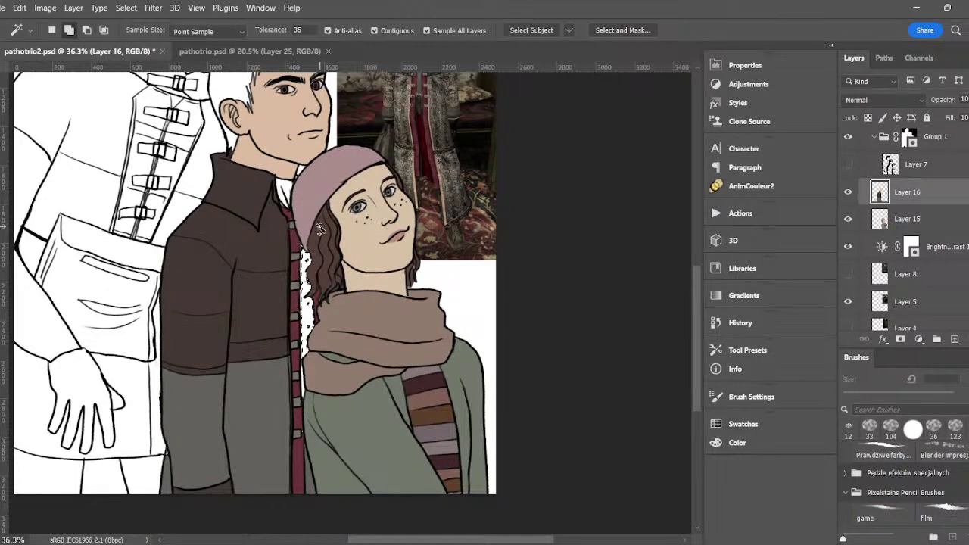
left_click(751, 190)
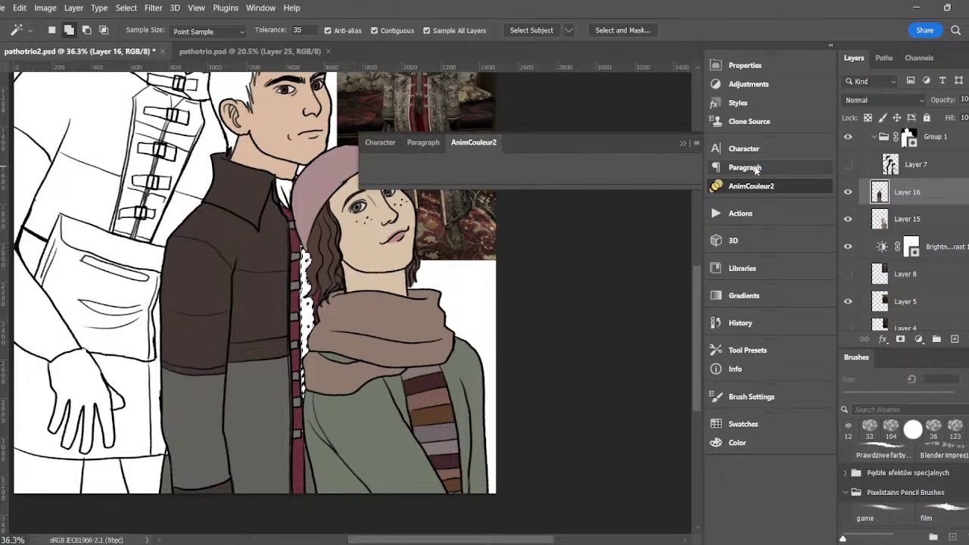
left_click(683, 142)
key("alt+BackSpace")
key("ctrl+d")
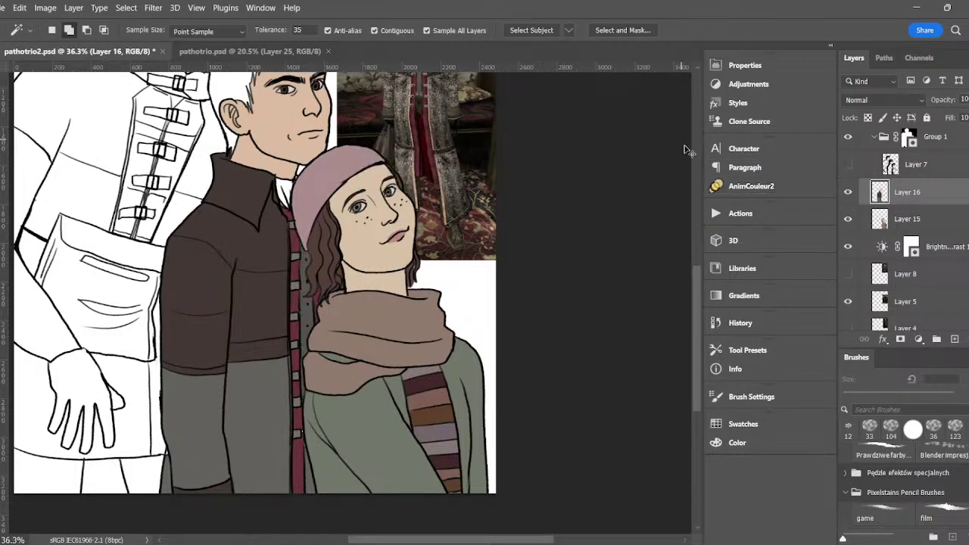
- Sample the dark brown at the reference man's neckline for the inner collar
scroll(701, 261, "up", 3)
key("i")
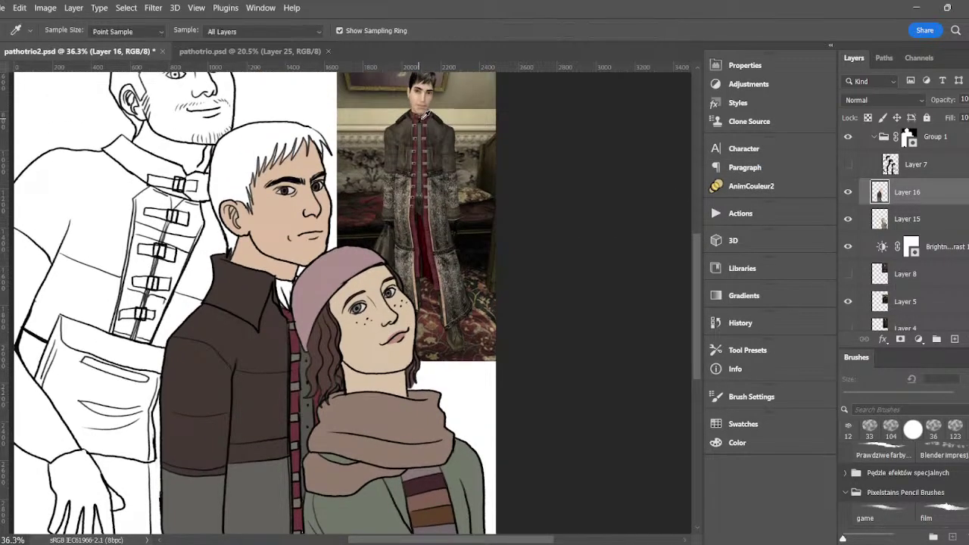
left_click(419, 112)
left_click(415, 115)
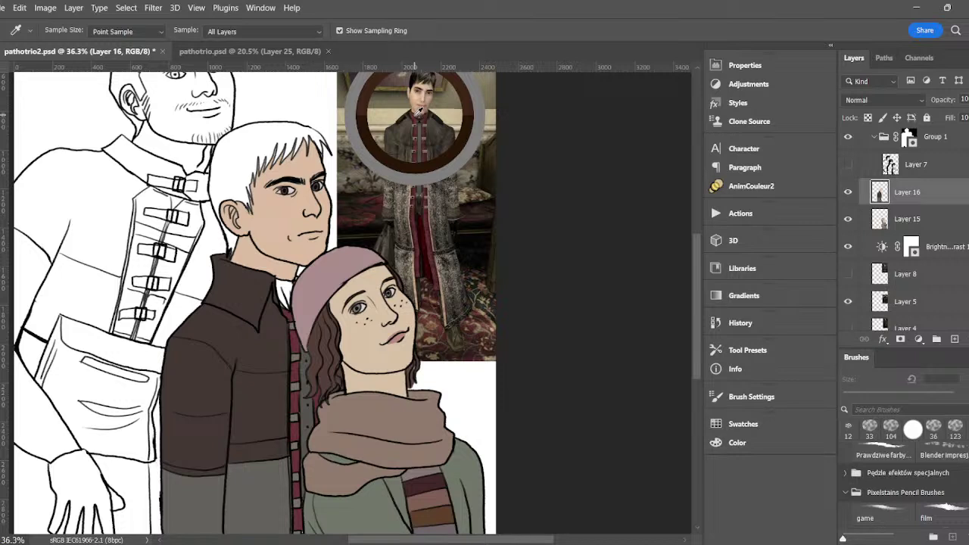
left_click_drag(421, 109, 419, 112)
left_click(419, 111)
key("b")
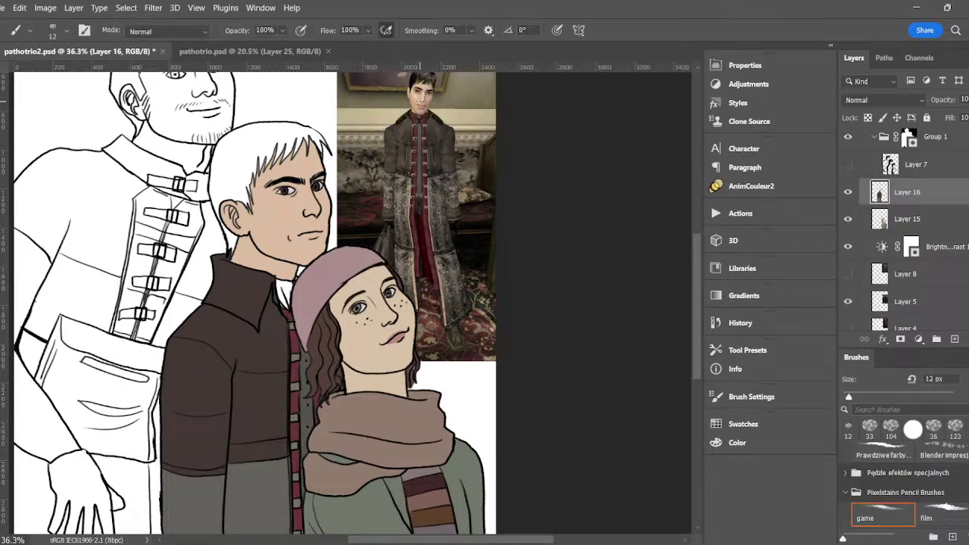
- Select the white inner collar below the middle man's chin and fill it with the sampled brown on Layer 16
key("w")
left_click(285, 291)
left_click(750, 186)
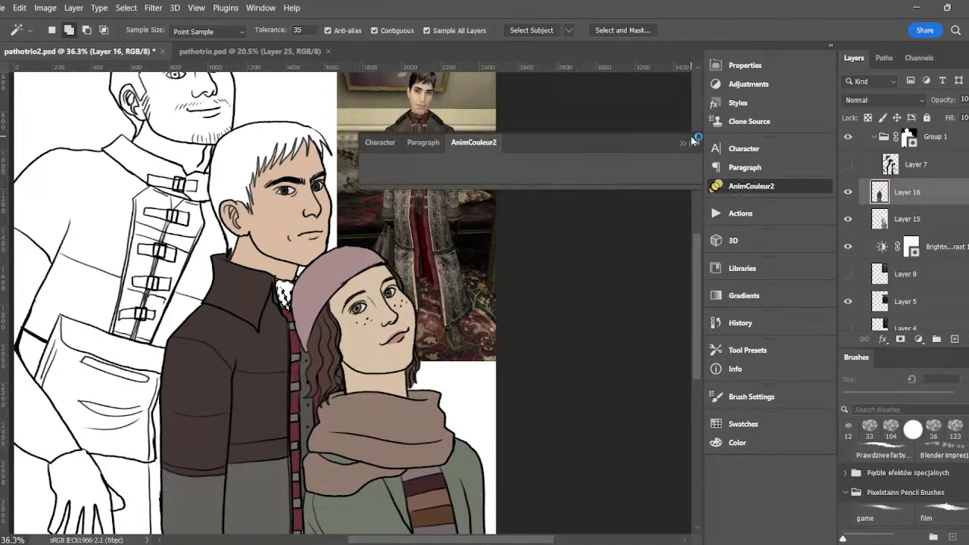
left_click(682, 142)
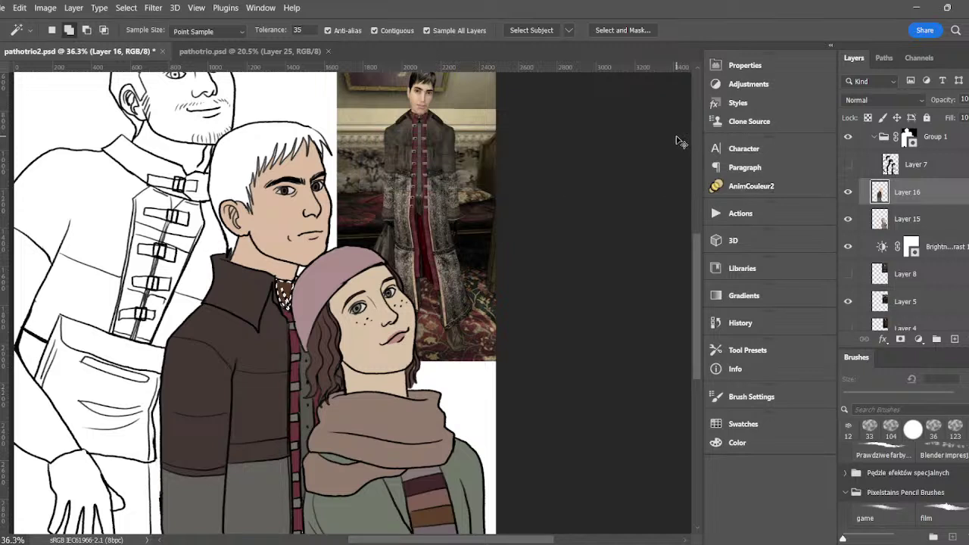
key("b")
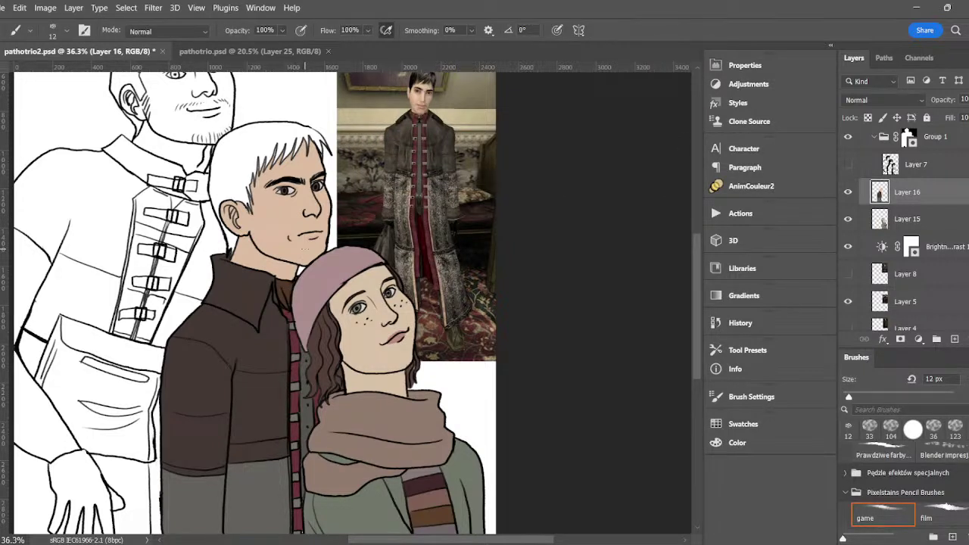
- Sample the dark olive brown of the hair from the reference man
key("i")
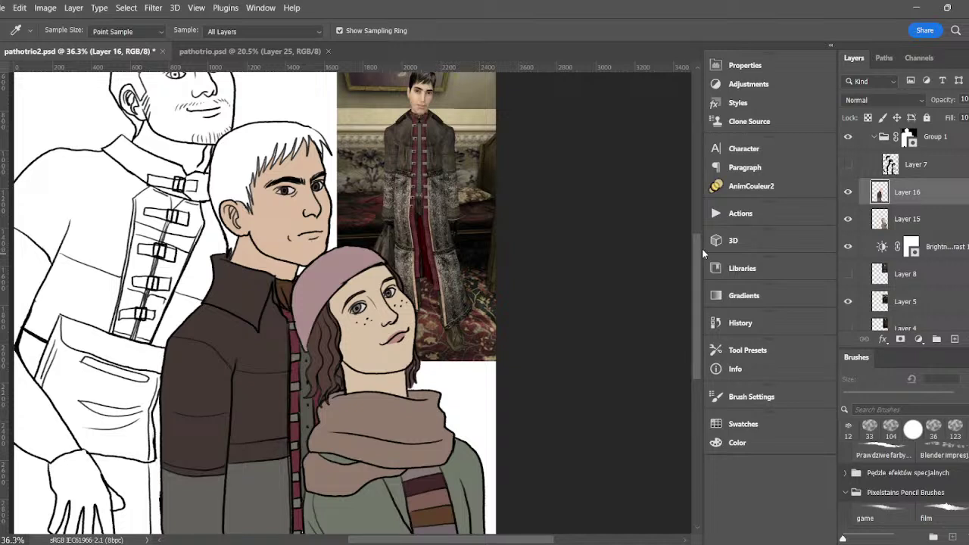
scroll(628, 217, "up", 2)
left_click(424, 140)
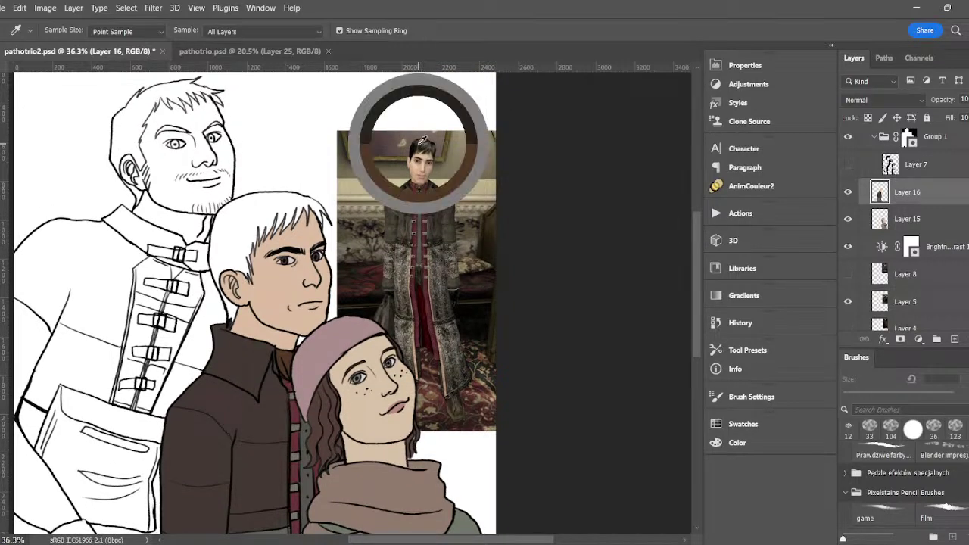
left_click(424, 140)
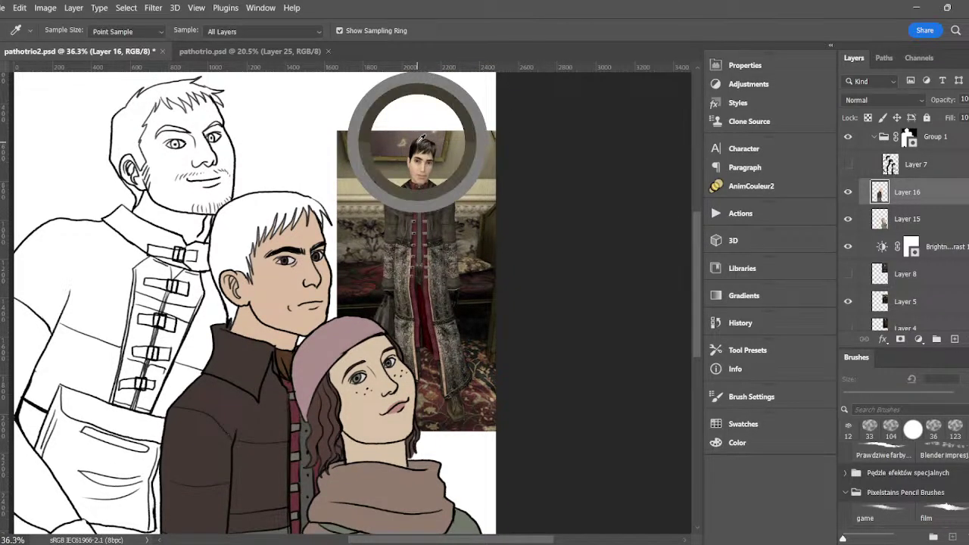
left_click(423, 140)
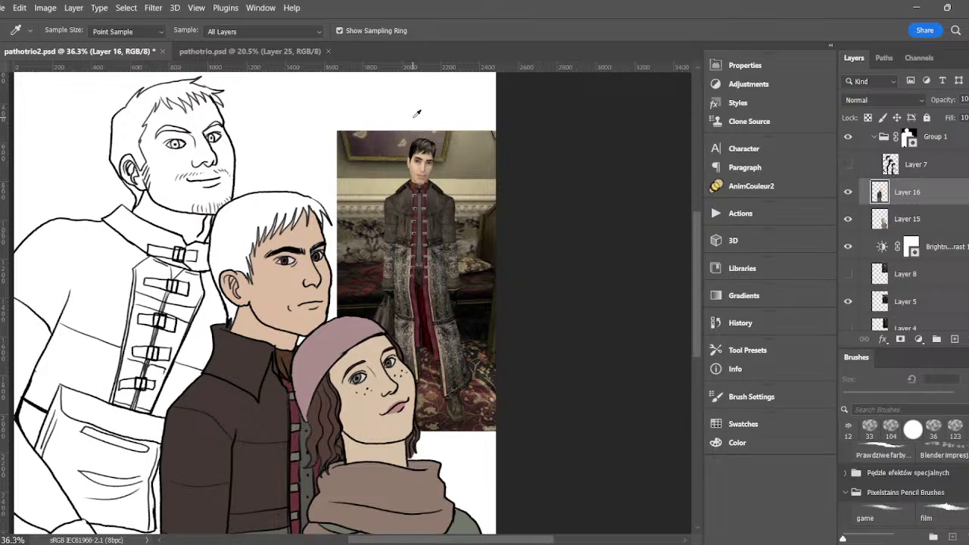
- Select the middle man's hair, fill it with the sampled dark olive brown on Layer 16, and clear the selection
key("w")
left_click(274, 218)
left_click(752, 187)
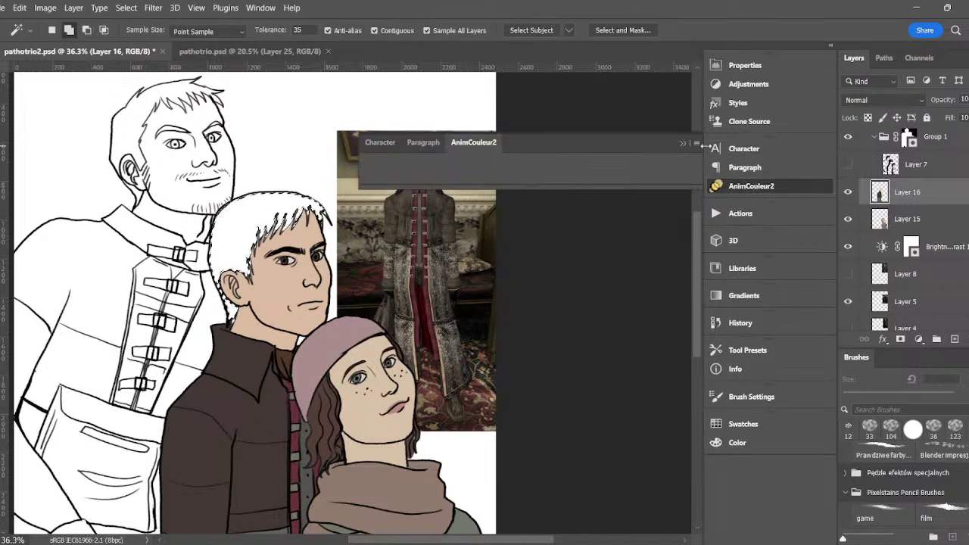
left_click(549, 166)
left_click(682, 143)
key("ctrl+d")
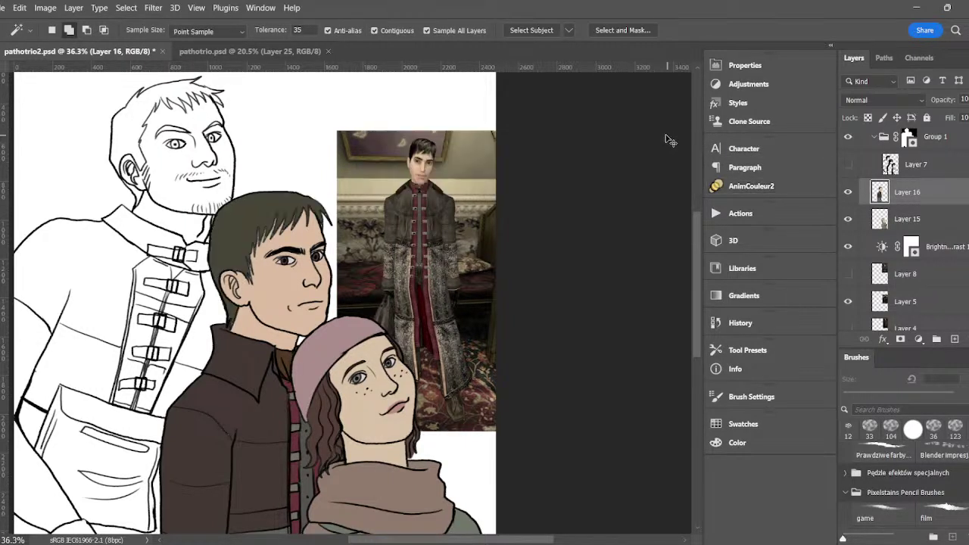
- Sample the near-black hair colour from the reference man, set the brush to 45 px, and select the middle man's hair
key("b")
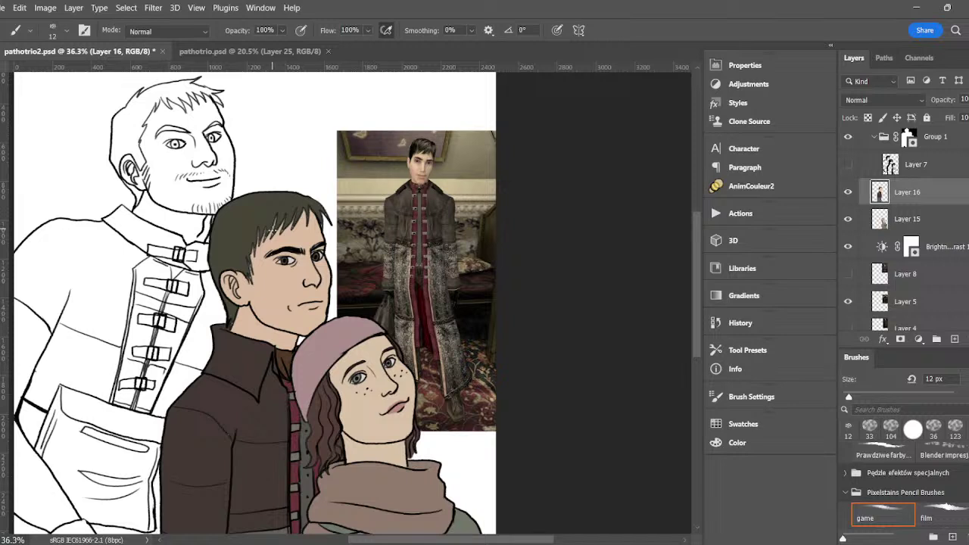
left_click(306, 233, "alt")
left_click(283, 212, "alt")
left_click(416, 146, "alt")
left_click(868, 397)
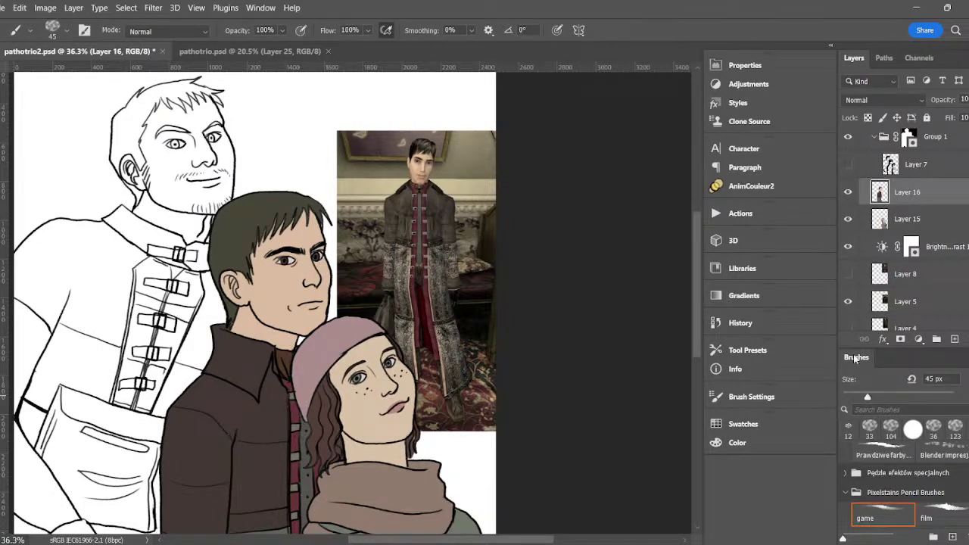
key("w")
left_click(247, 212)
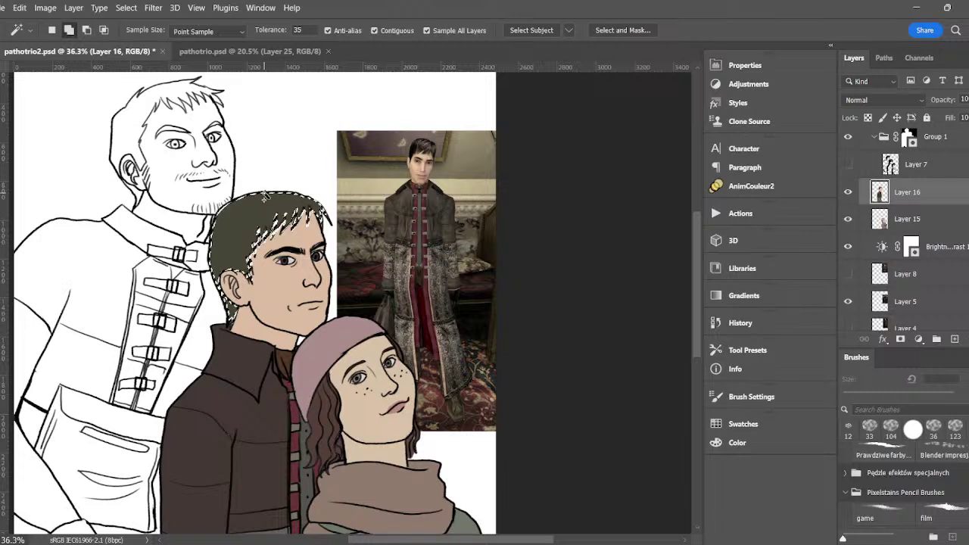
- Paint dark strands over the crown, sides and fringe of the middle man's selected hair on Layer 16
key("b")
mouse_move(229, 312)
left_mouse_down()
mouse_move(217, 254)
mouse_move(213, 261)
mouse_move(252, 256)
left_mouse_up()
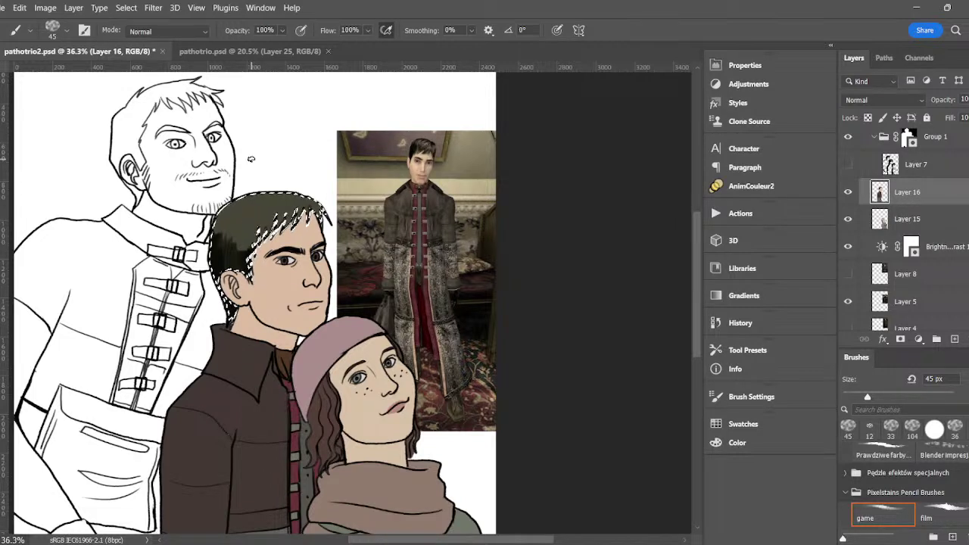
mouse_move(225, 215)
left_mouse_down()
mouse_move(247, 230)
mouse_move(266, 195)
mouse_move(309, 194)
left_mouse_up()
mouse_move(277, 223)
left_mouse_down()
mouse_move(283, 230)
mouse_move(311, 213)
left_mouse_up()
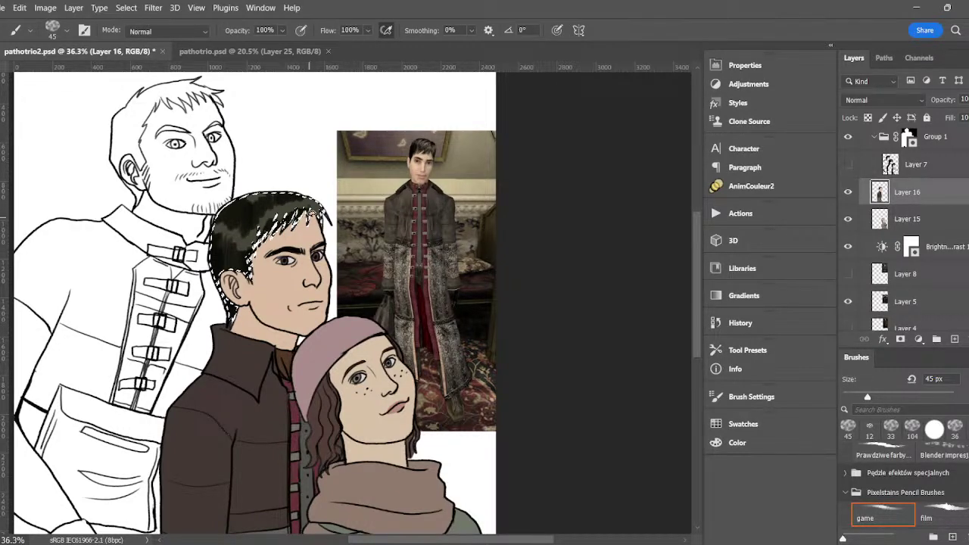
mouse_move(257, 225)
left_mouse_down()
mouse_move(266, 236)
mouse_move(271, 195)
mouse_move(296, 215)
mouse_move(311, 204)
mouse_move(315, 214)
left_mouse_up()
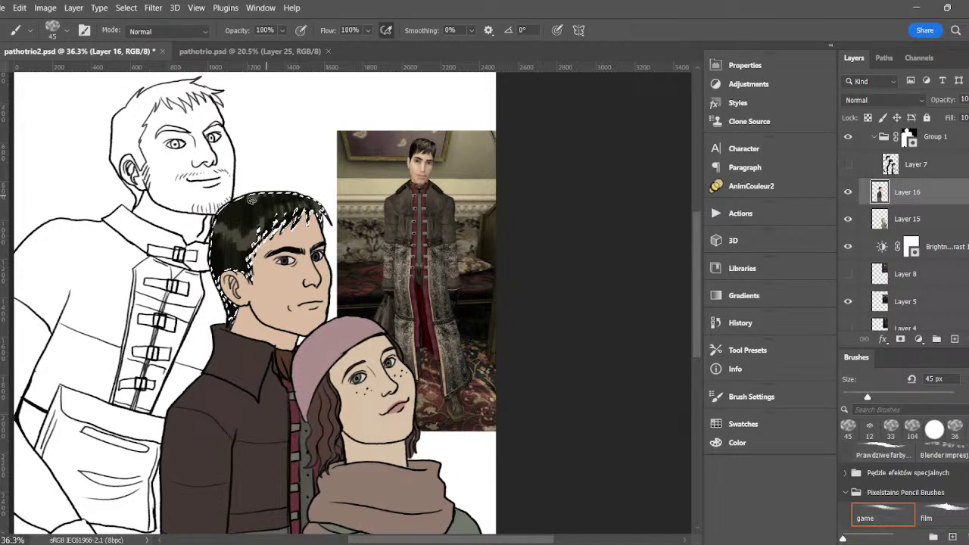
left_click_drag(252, 201, 293, 192)
mouse_move(247, 250)
left_mouse_down()
mouse_move(238, 227)
mouse_move(225, 235)
left_mouse_up()
- Blend the light and dark patches of the middle man's hair with tones sampled from it, and clear the selection
key("i")
left_click(223, 224)
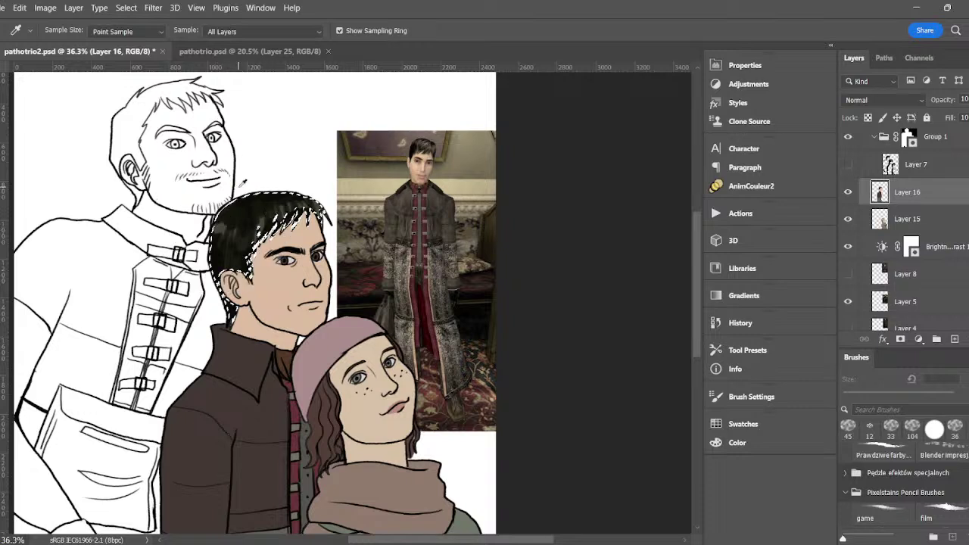
key("b")
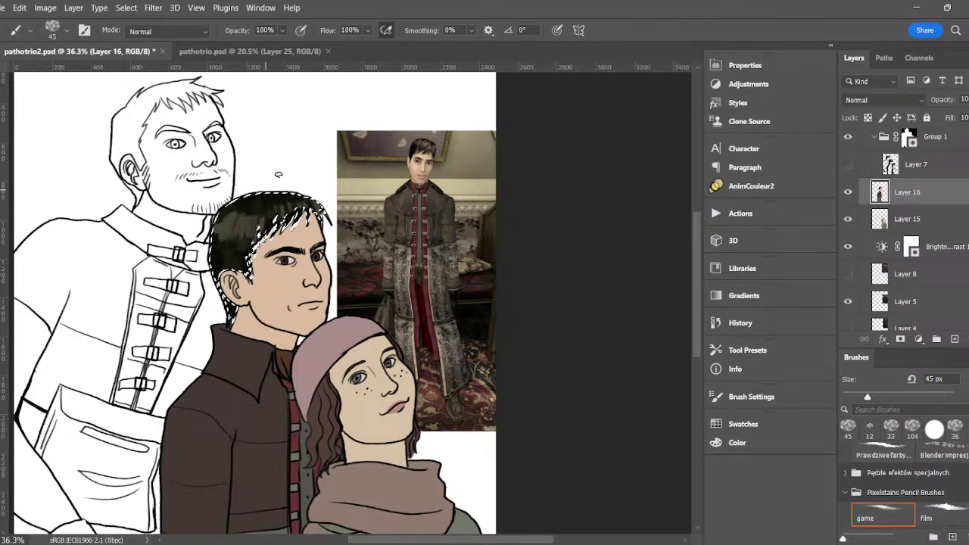
left_click(222, 224, "alt")
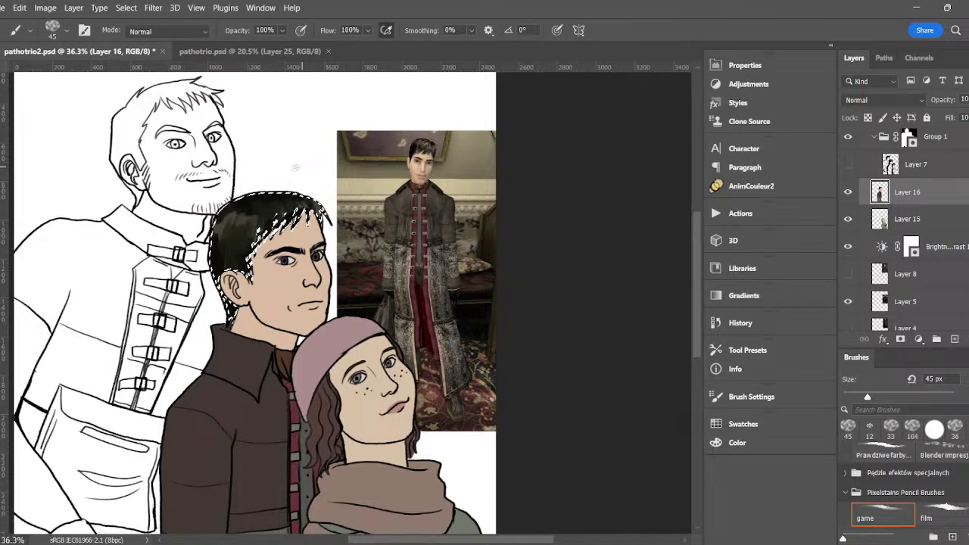
key("i")
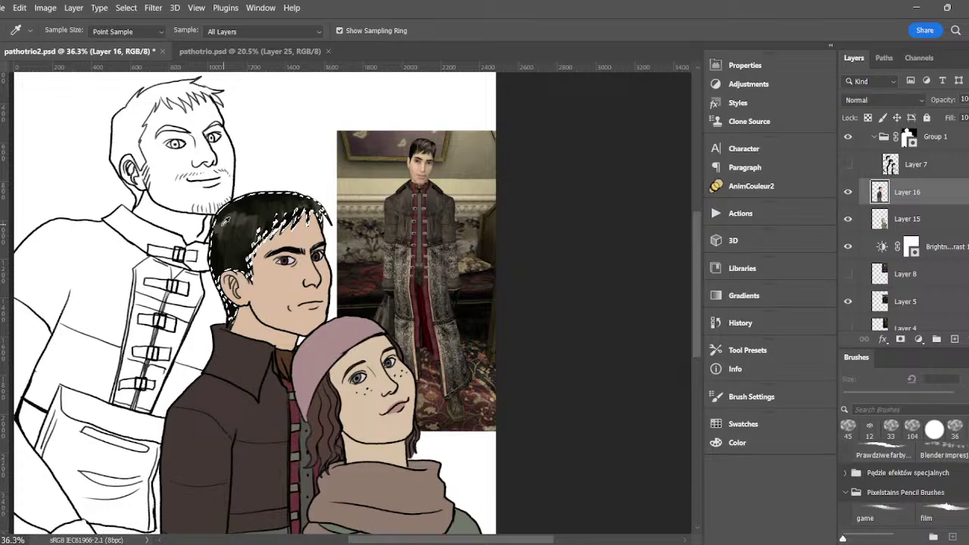
left_click(222, 224, "alt")
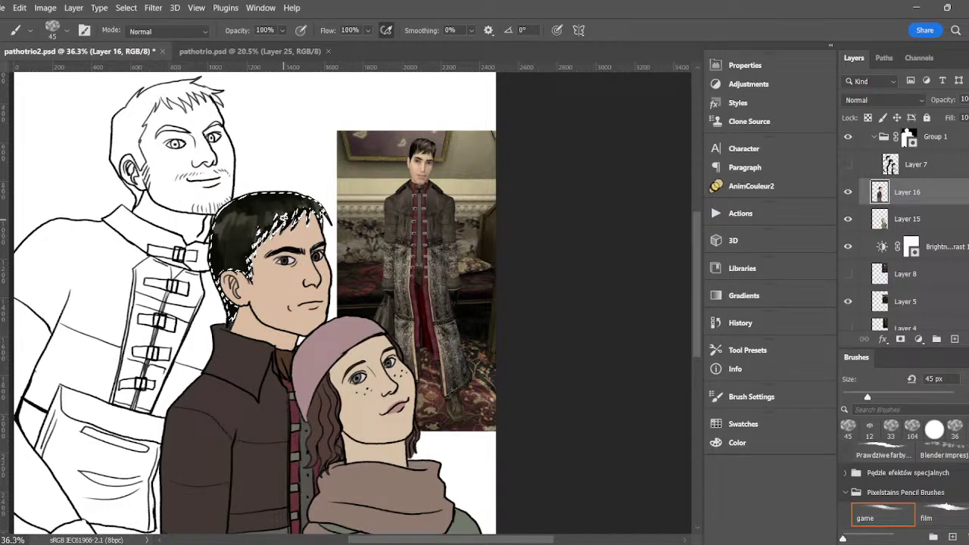
key("ctrl+d")
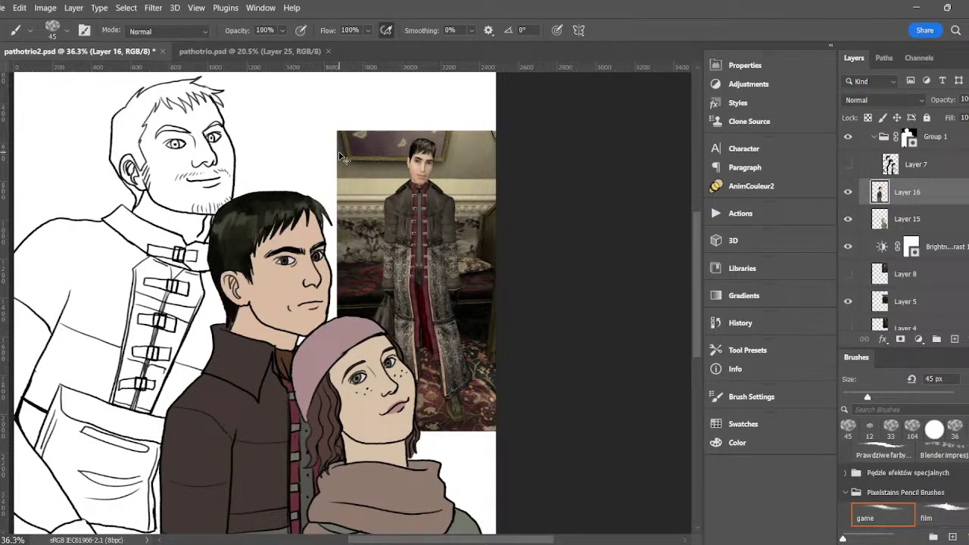
- Touch up the middle man's fringe and hair edges with a sampled dark hair tone and a 29 px brush
left_click(243, 244, "alt")
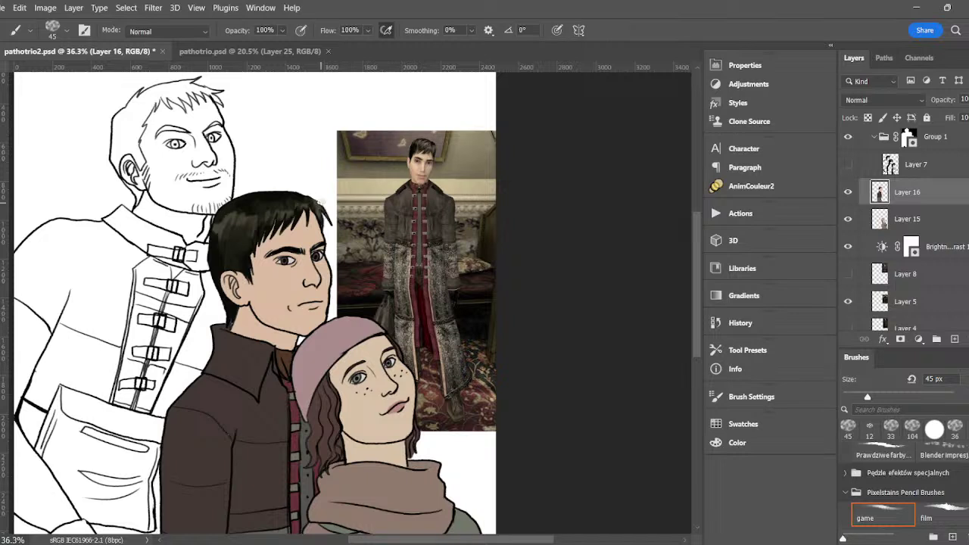
left_click(858, 396)
left_click_drag(303, 209, 300, 221)
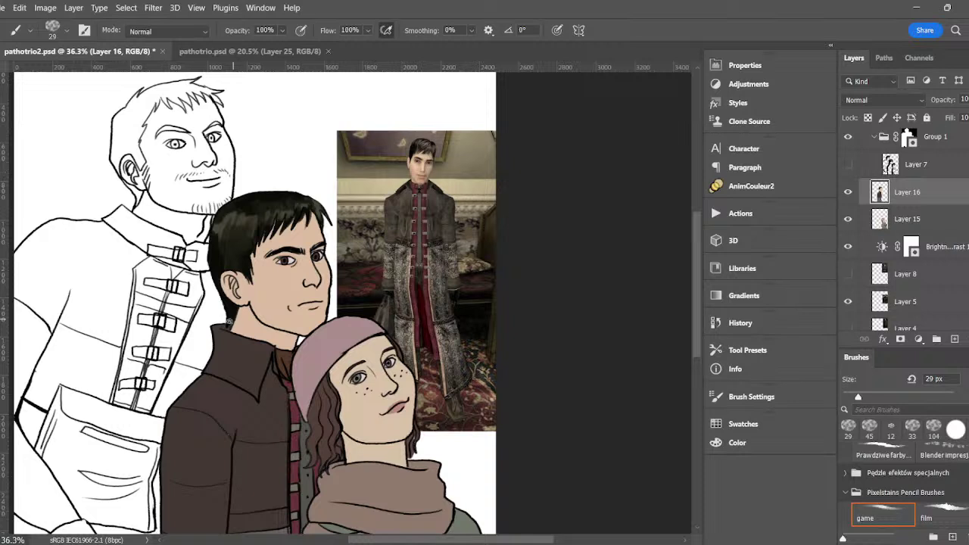
- Pick a lighter, greyer brown than the girl's hair colour and paint highlight strands in her hair on Layer 15
key("i")
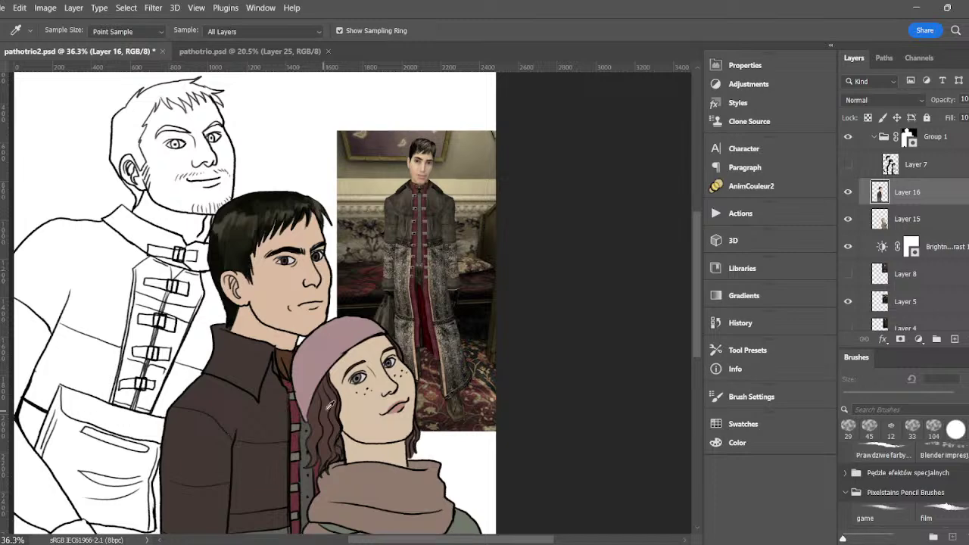
left_click(2, 496)
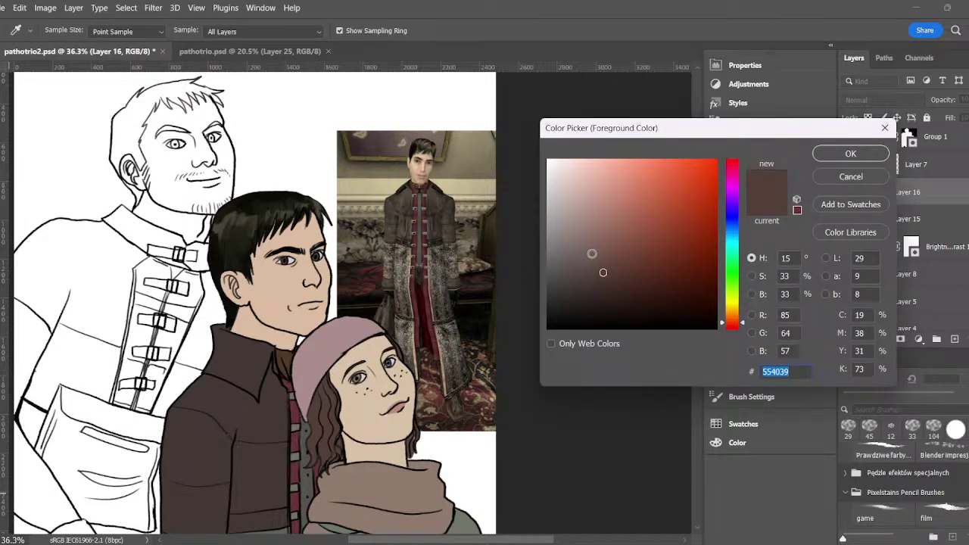
left_click(588, 254)
left_click(829, 155)
key("b")
left_click(890, 220)
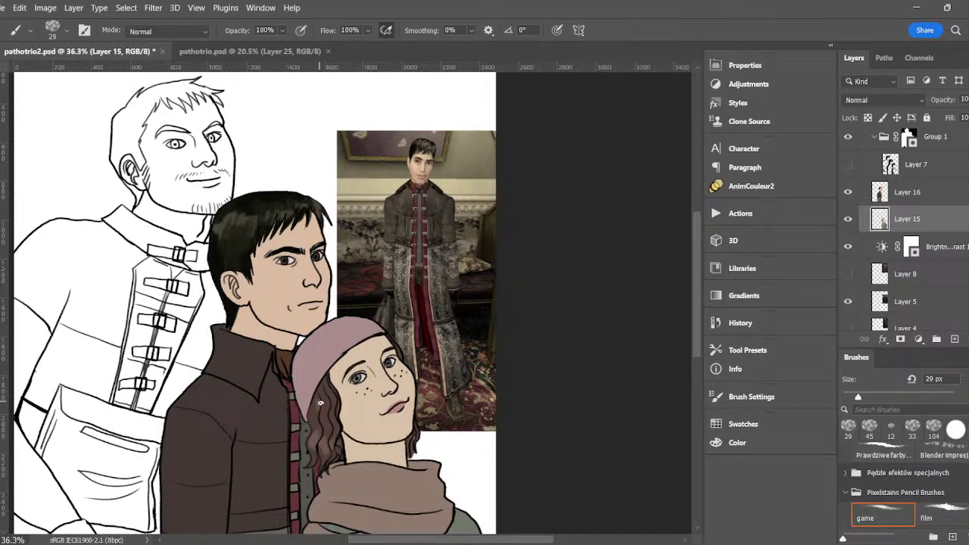
- Set the foreground colour to dark brown 402d27 and paint shadow strands in the girl's hair on Layer 15
key("i")
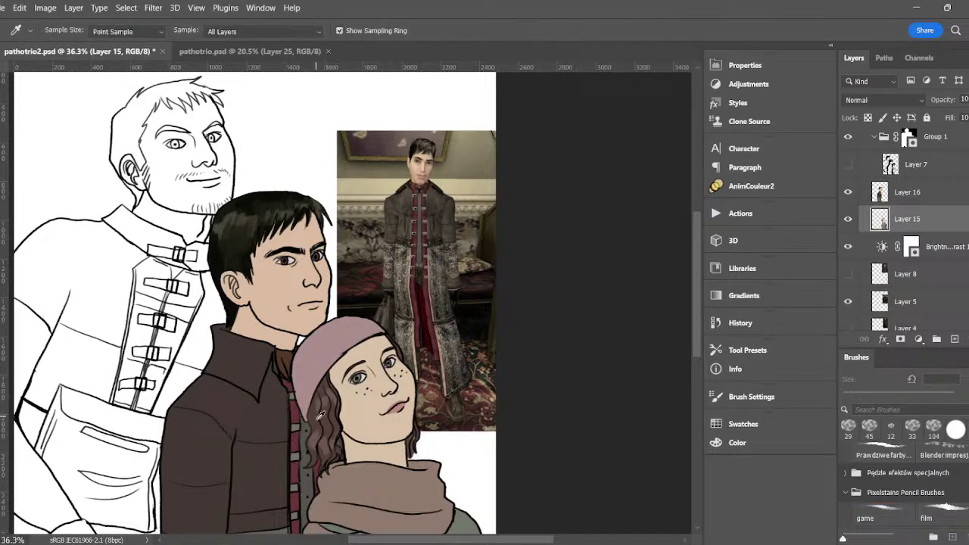
left_click(316, 420)
left_click(2, 469)
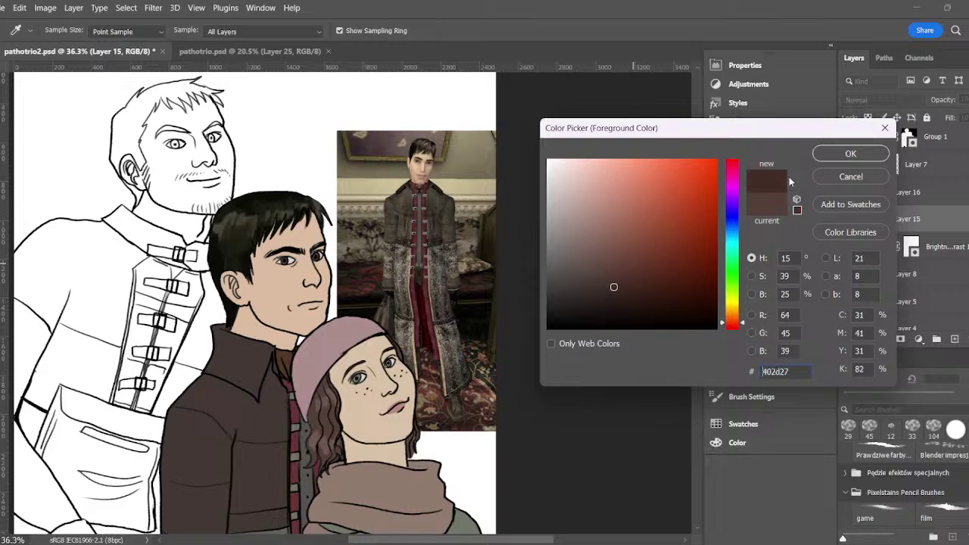
key("Return")
key("b")
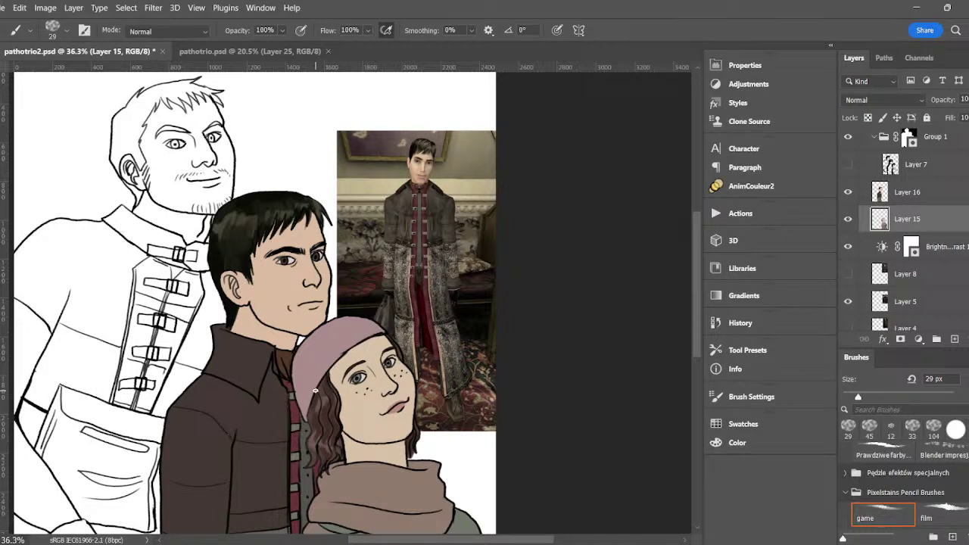
- Hide the Layer 5 reference photo and show the blond man's reference on Layer 4
key("i")
left_click(849, 274)
left_click(849, 274)
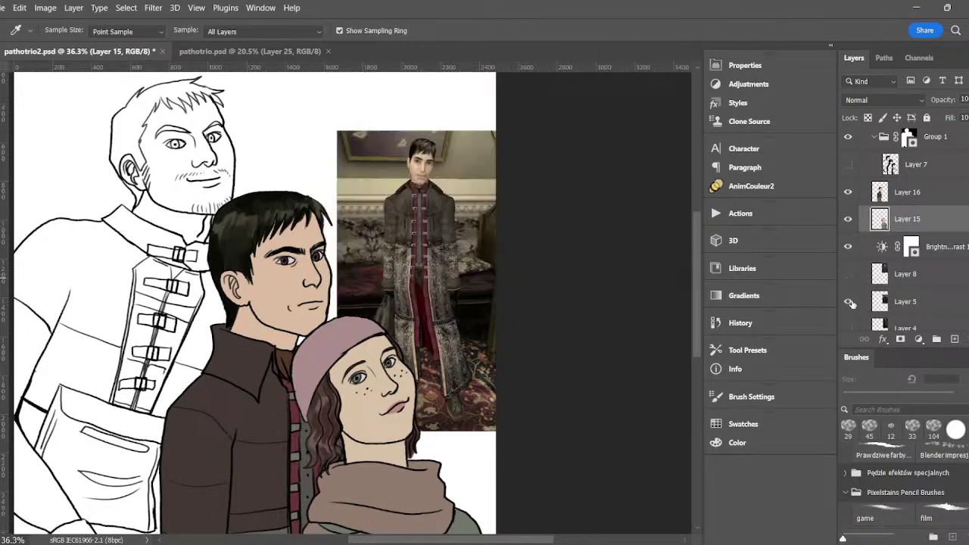
left_click(848, 302)
left_click(849, 325)
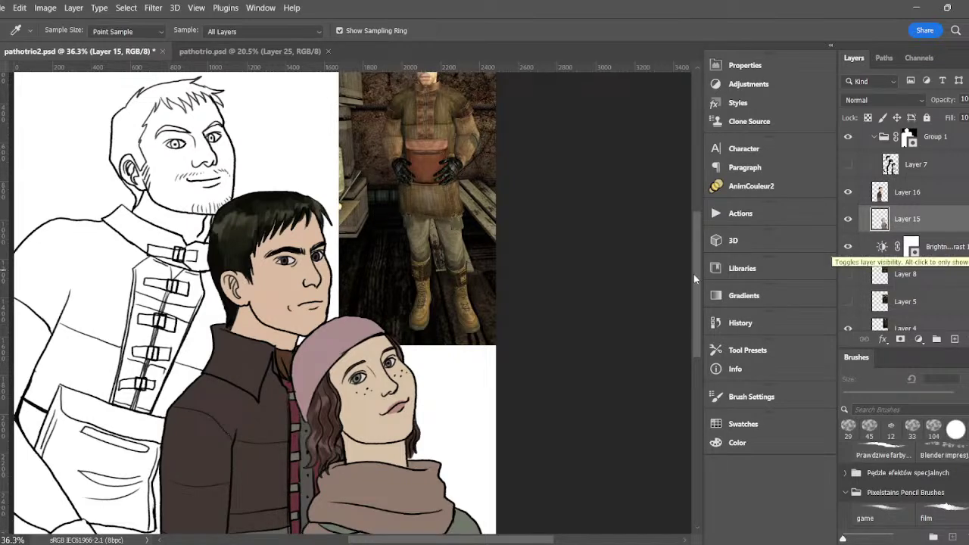
left_click_drag(696, 277, 698, 259)
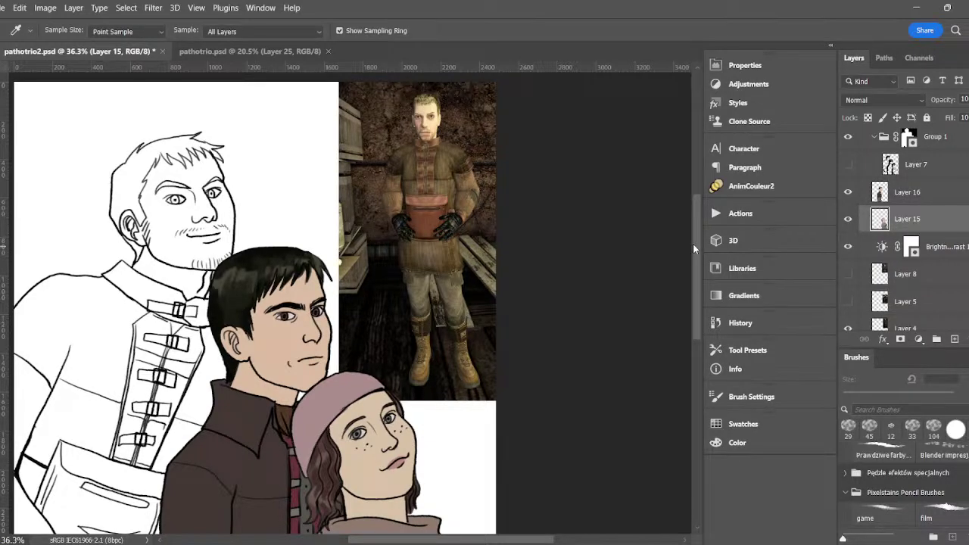
- Sample the blond reference man's skin tone and adjust the foreground colour to a pinker beige, e0bd9b
left_click(437, 121)
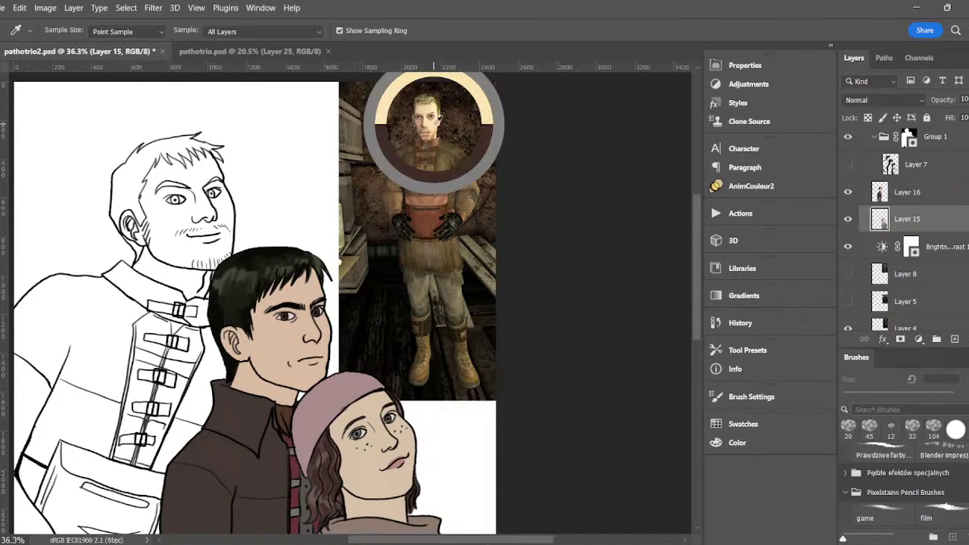
left_click(1, 497)
left_click(600, 179)
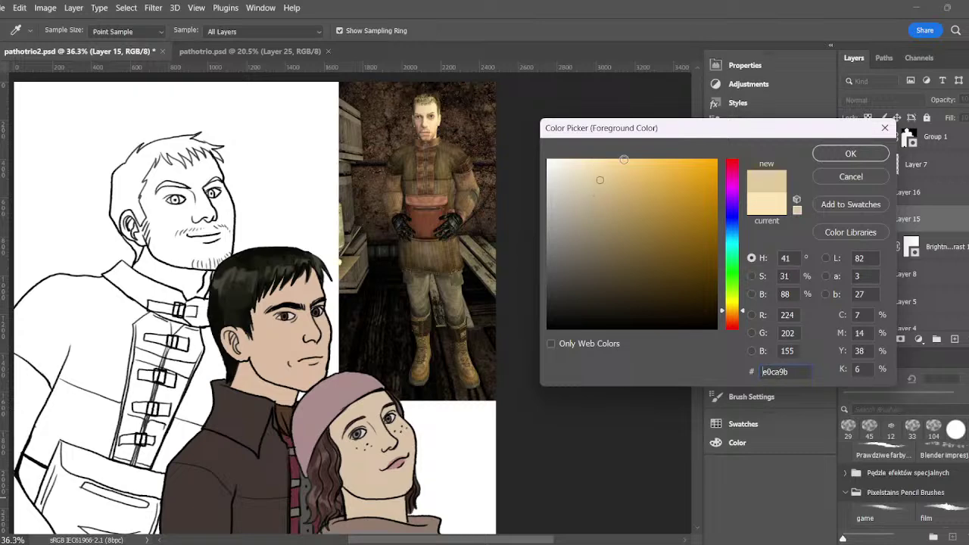
left_click_drag(734, 316, 733, 320)
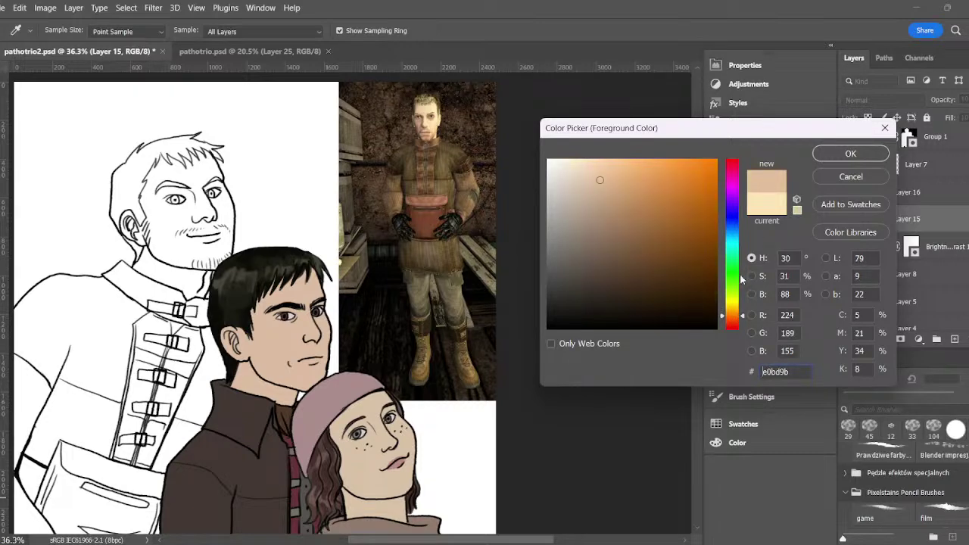
left_click(851, 153)
- Select the tall man's face, neck and ear, expand the selection by one pixel, fill it with the skin colour on Layer 15, and deselect
key("w")
left_click(204, 222)
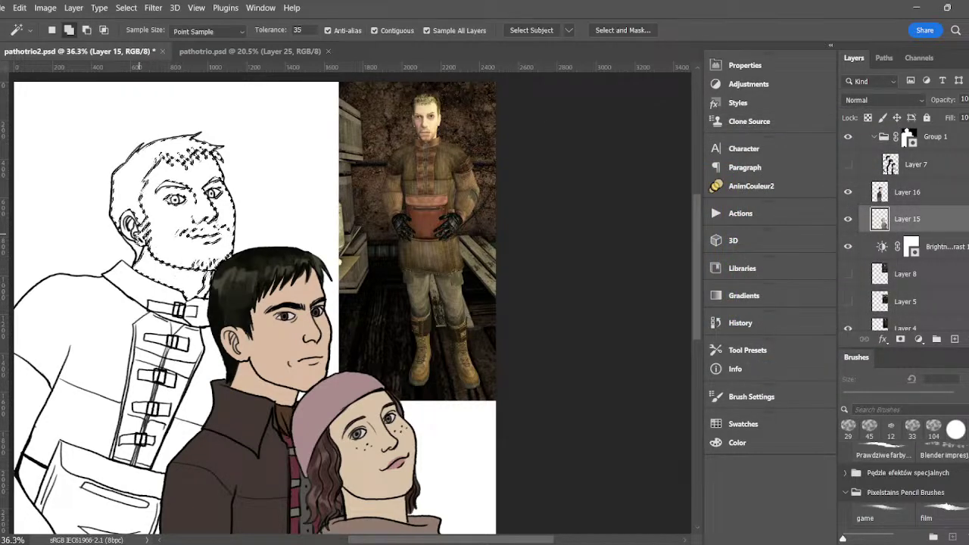
left_click(137, 227, "shift")
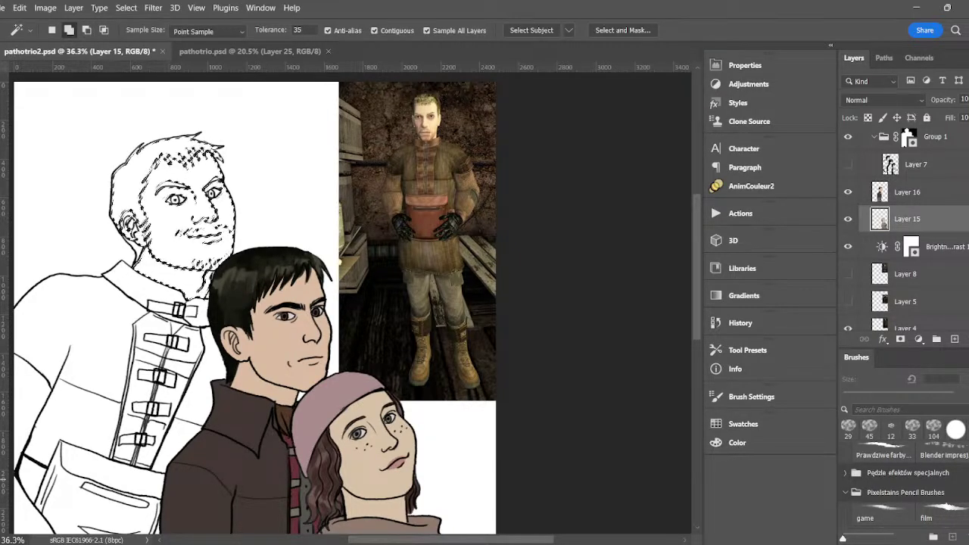
mouse_move(694, 294)
left_mouse_down()
mouse_move(700, 314)
mouse_move(699, 295)
left_mouse_up()
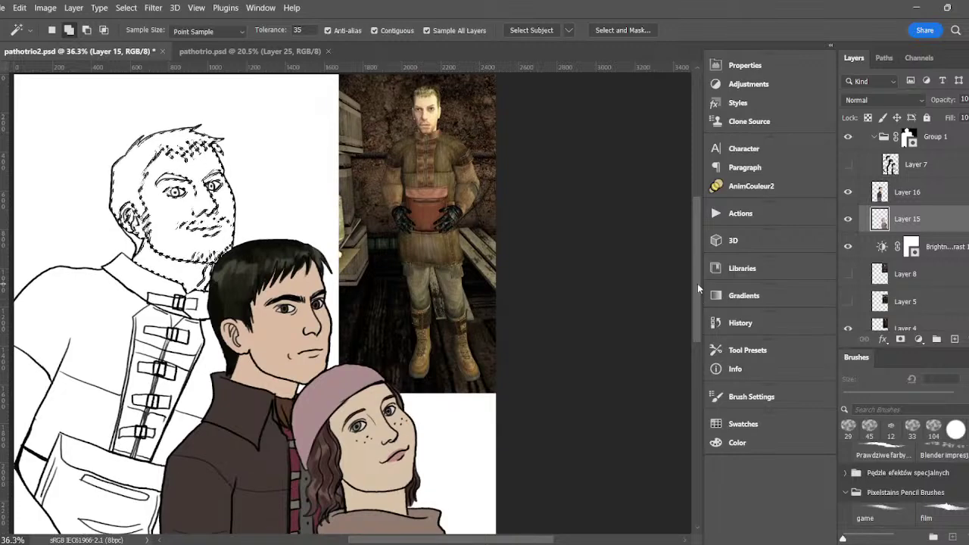
left_click(750, 187)
left_click(505, 166)
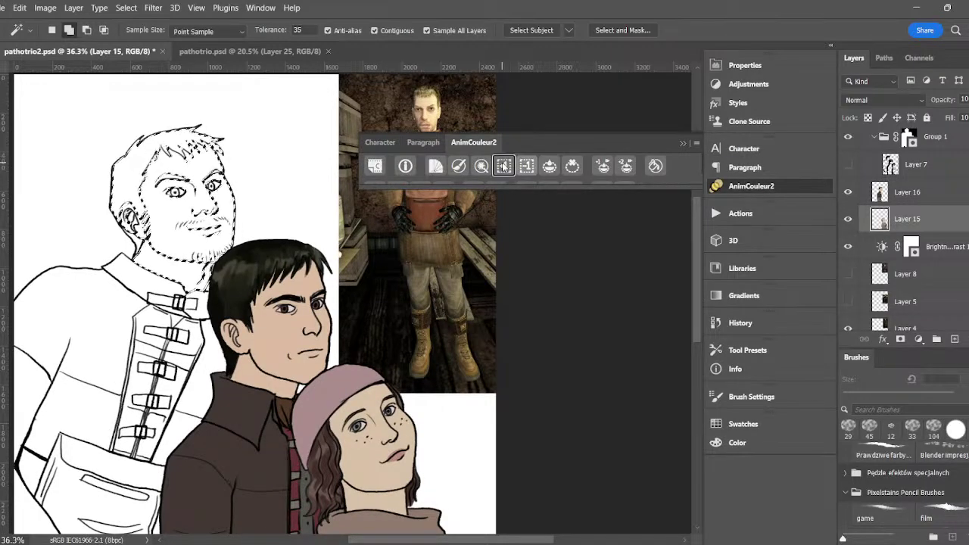
left_click(549, 166)
left_click(683, 143)
key("ctrl+d")
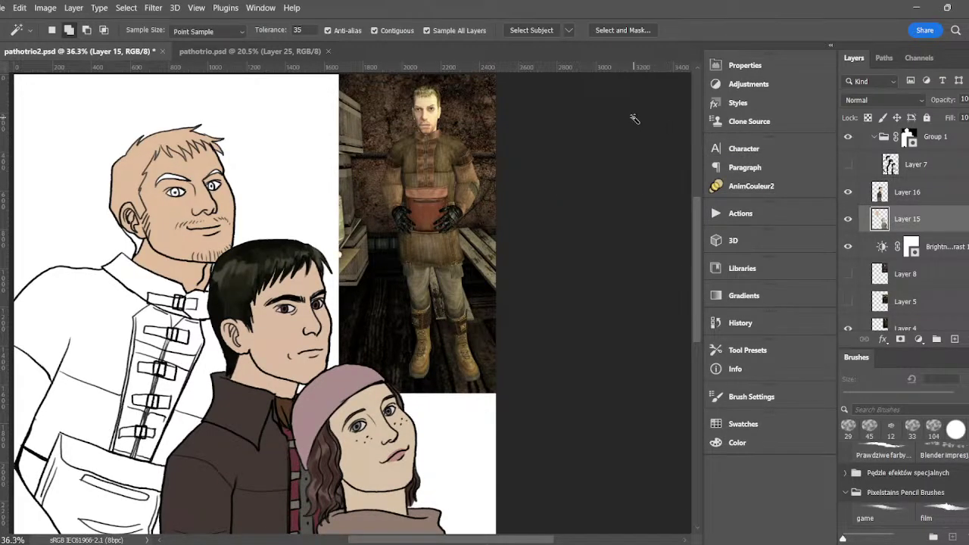
- Sample the reference man's blond hair colour, fill the tall man's hair with it on Layer 15, and clear the selection
key("i")
left_click(427, 89)
key("b")
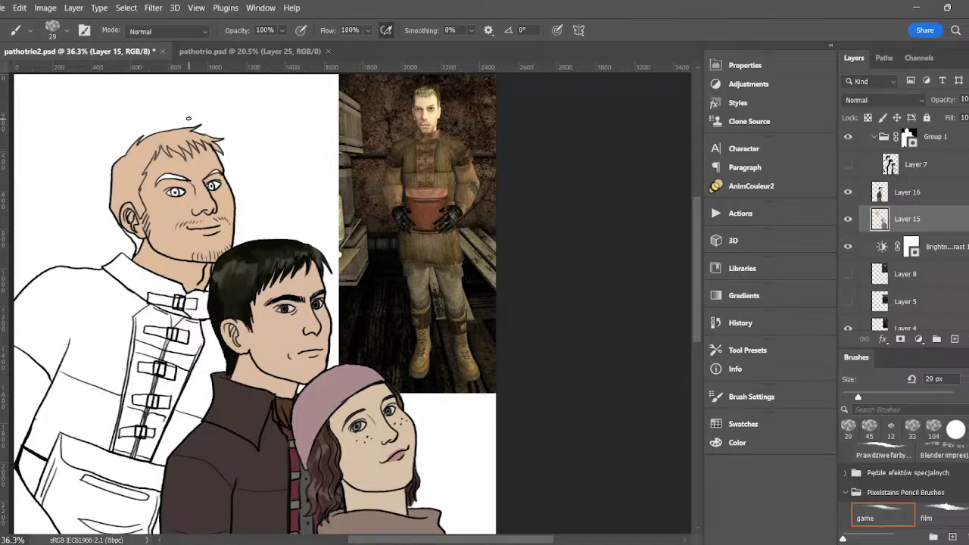
key("w")
left_click(185, 143)
left_click(738, 187)
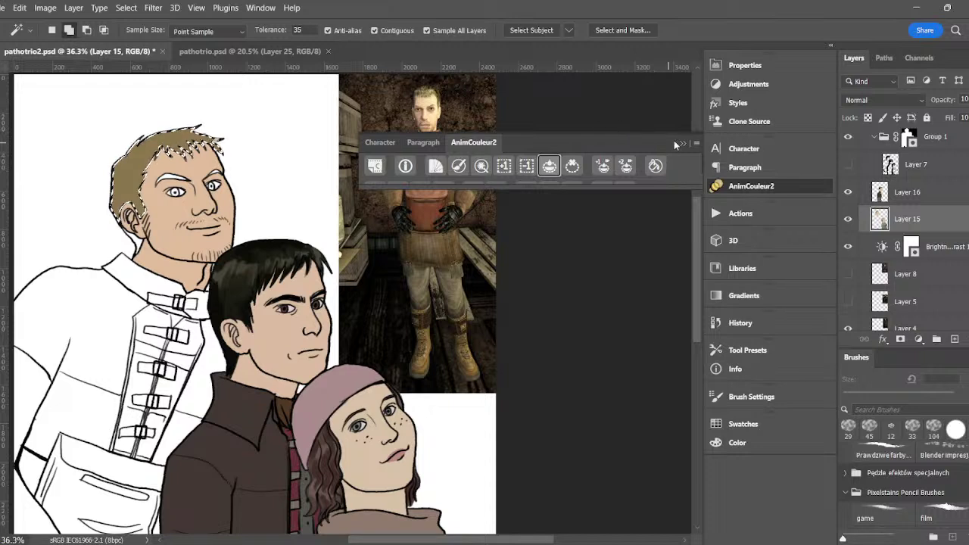
left_click(674, 142)
key("ctrl+d")
- Brush the tall man's remaining unfilled skin gaps and his eyebrows with colours sampled from his face and hair
key("b")
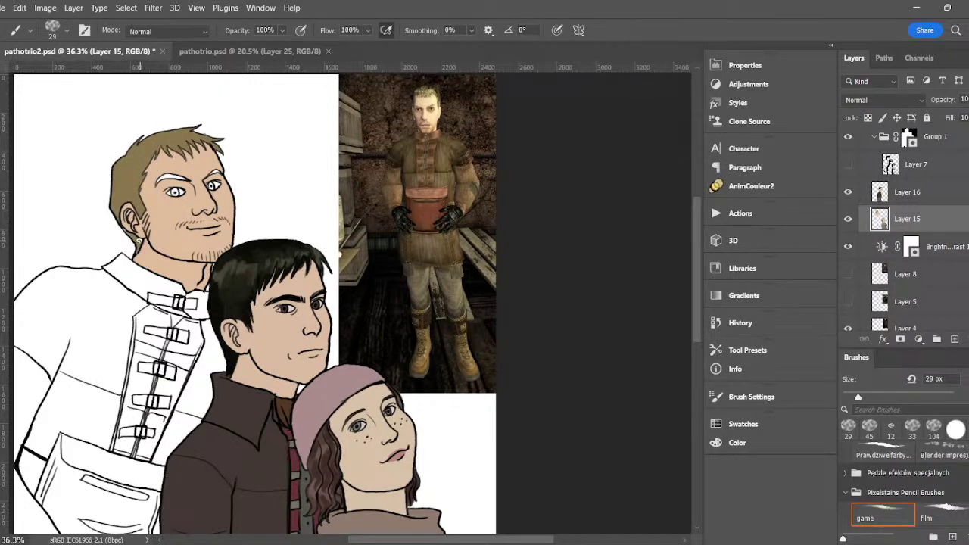
left_click(156, 232, "alt")
left_click(147, 149, "alt")
key("alt")
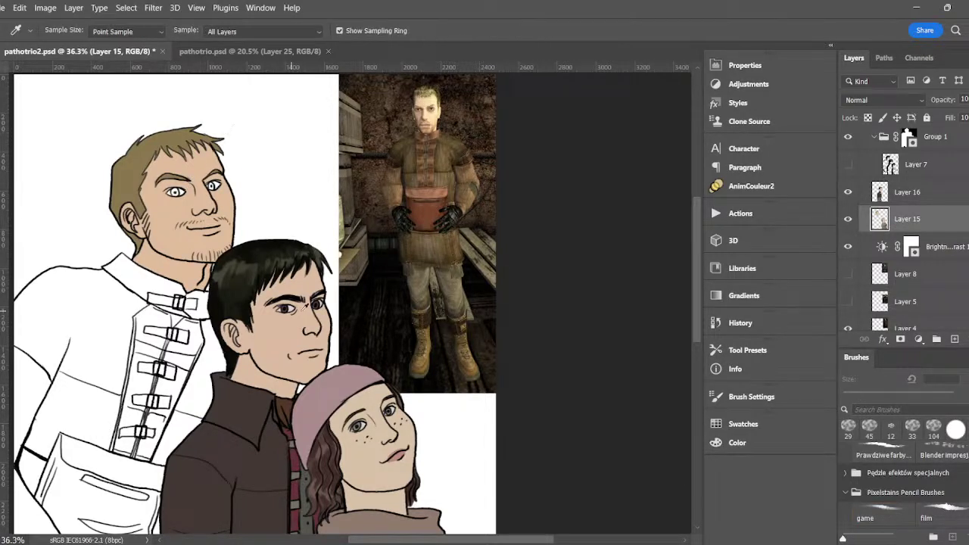
- Fill the tall man's eye whites with the colour sampled from the dark-haired man's eye and brush in his irises
left_click(290, 309, "alt")
key("g")
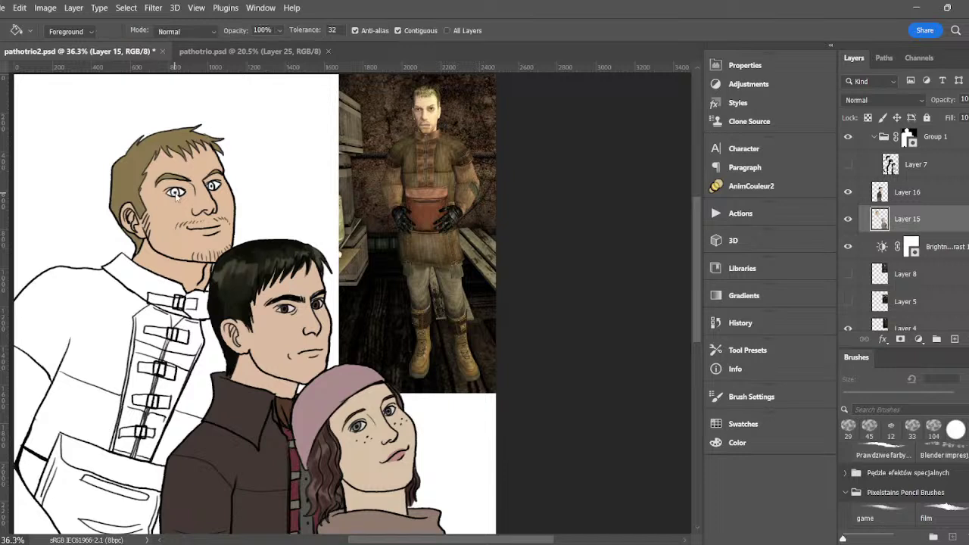
key("alt")
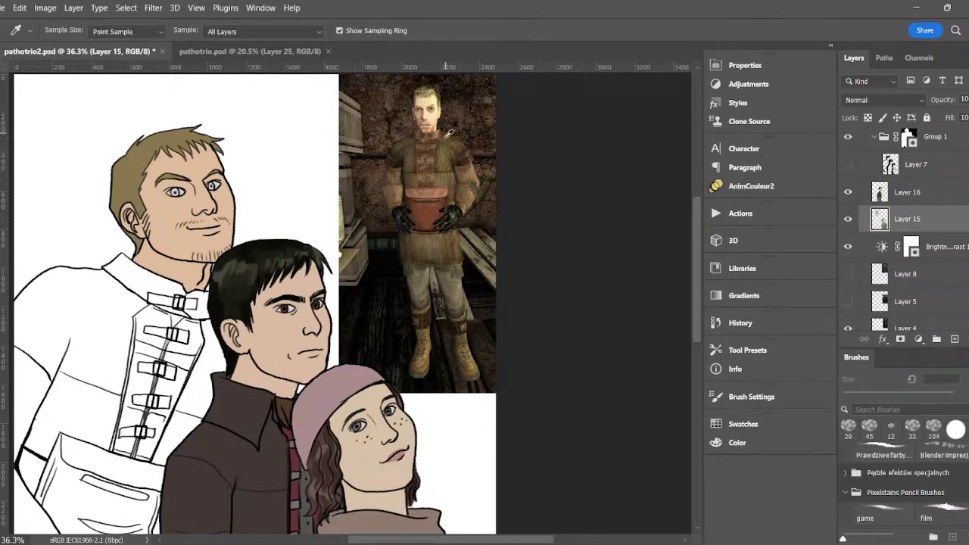
key("b")
left_click_drag(175, 192, 175, 190)
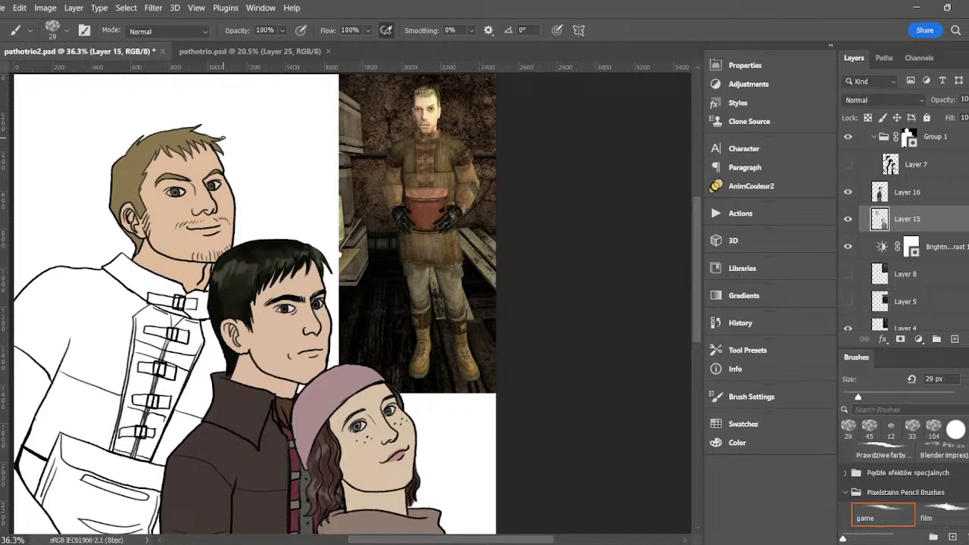
- Sample the brown of the reference man's jacket and select the tall man's jacket areas across the shoulders, torso and skirt
key("alt")
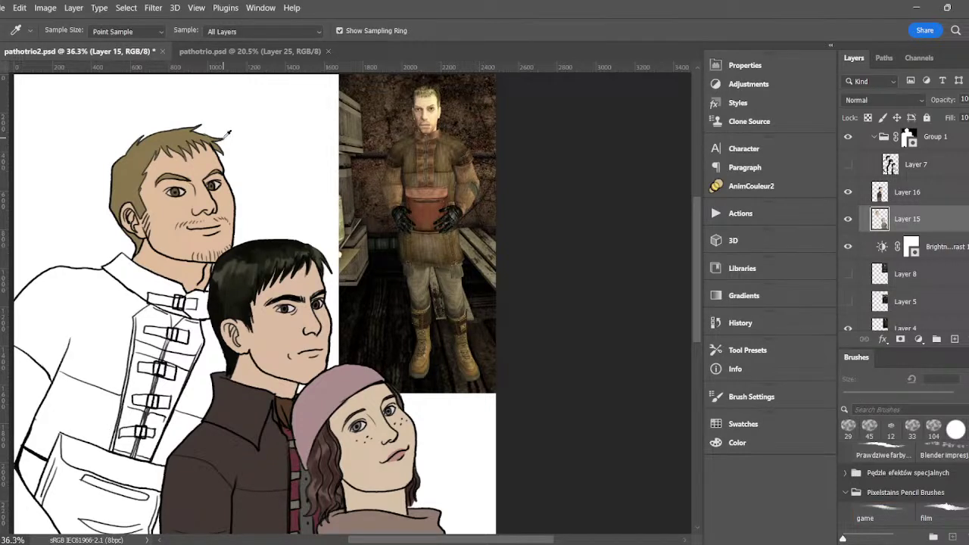
left_click(449, 148, "alt")
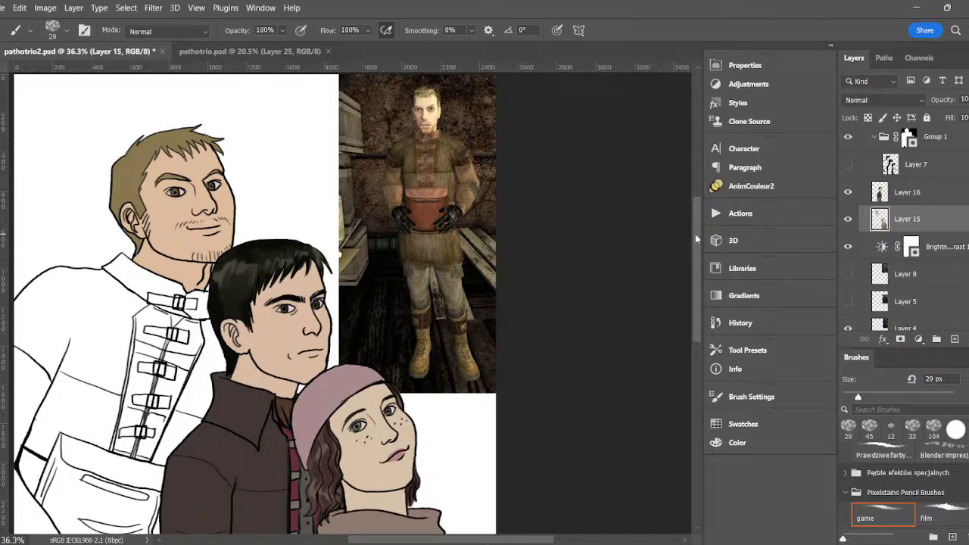
left_click_drag(695, 238, 680, 261)
left_click_drag(399, 532, 376, 532)
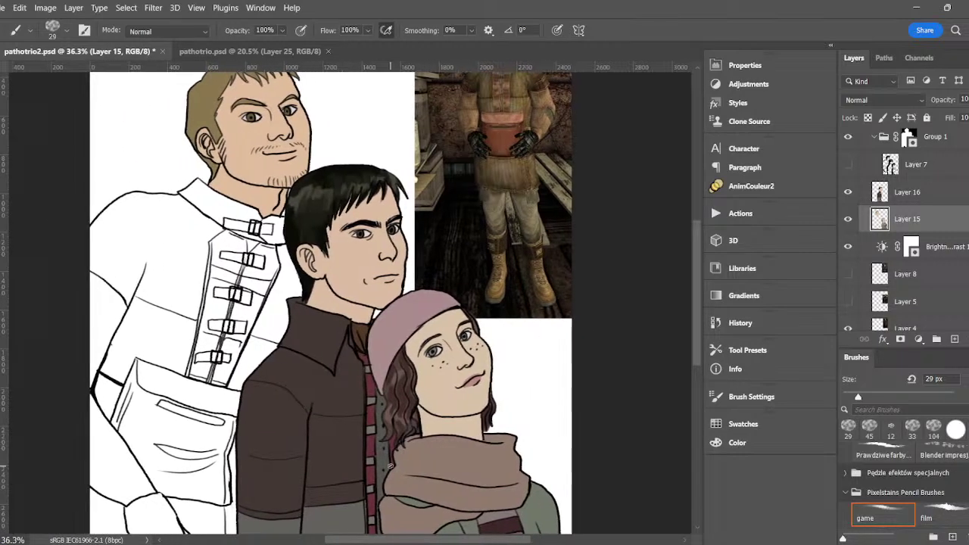
key("w")
left_click(232, 246)
left_click(270, 297)
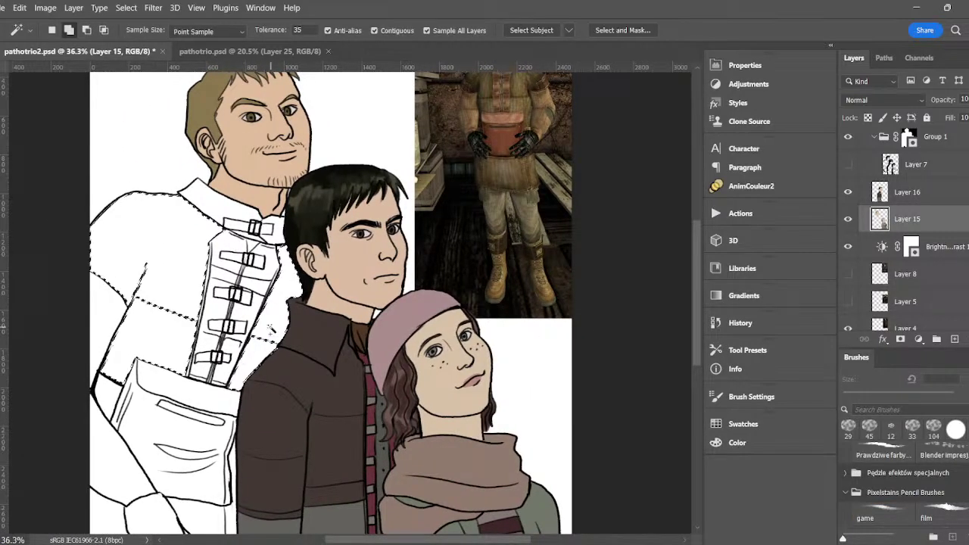
left_click(180, 515)
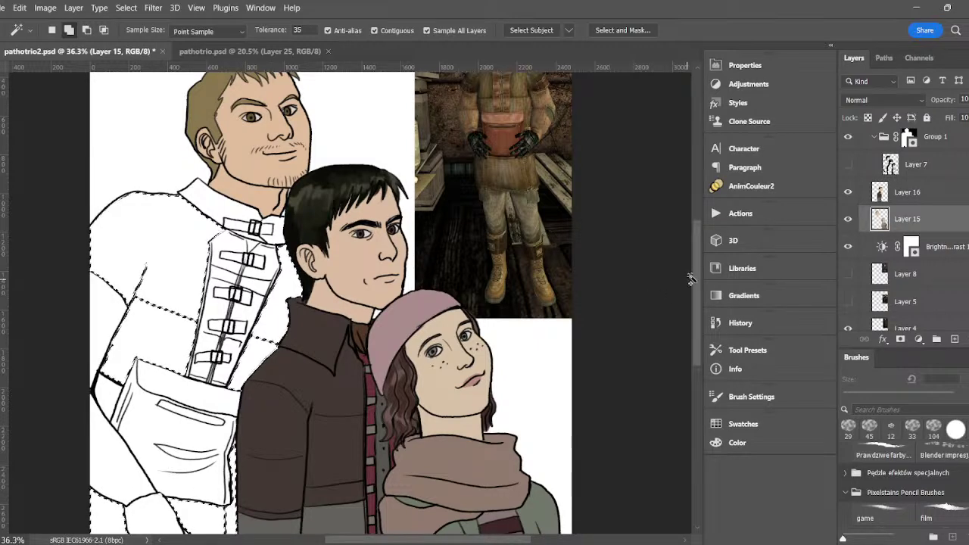
- Expand the jacket selection by one pixel and fill it with the sampled brown on Layer 15
scroll(686, 318, "down", 3)
left_click(714, 187)
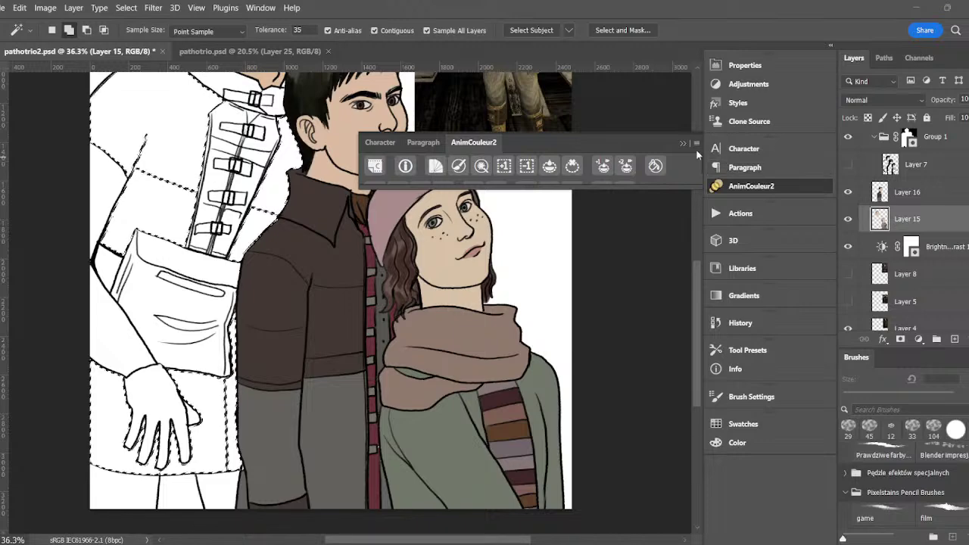
left_click(505, 166)
left_click(683, 143)
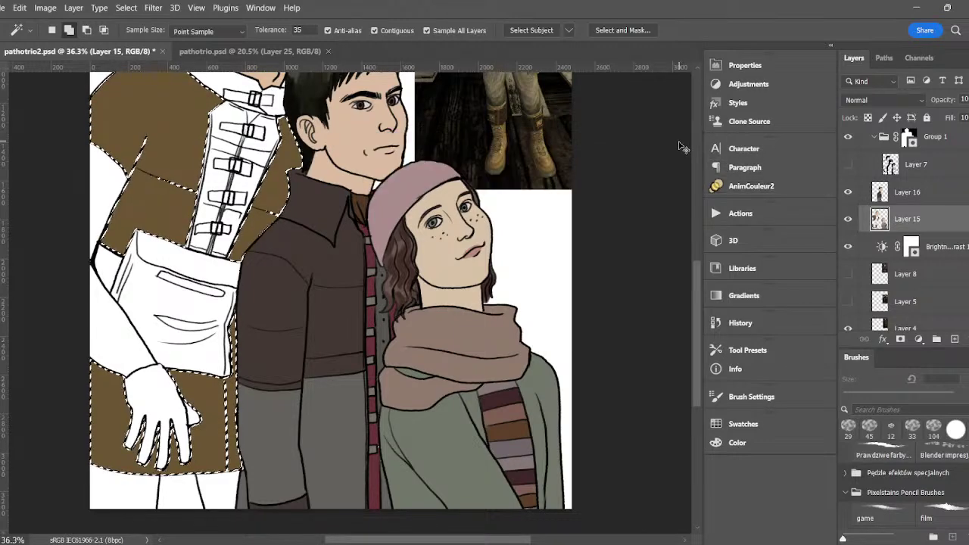
- Sample the reddish brown of the reference man's buckled front, select the background and tall man's jacket areas, and invert the selection
scroll(696, 247, "up", 3)
left_click_drag(696, 246, 696, 213)
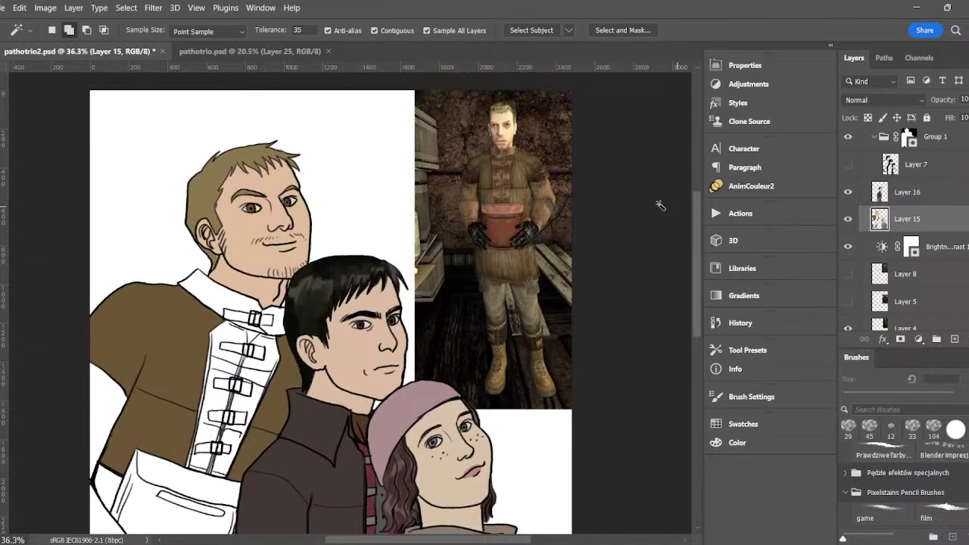
key("i")
left_click(507, 170)
key("w")
left_click(166, 257)
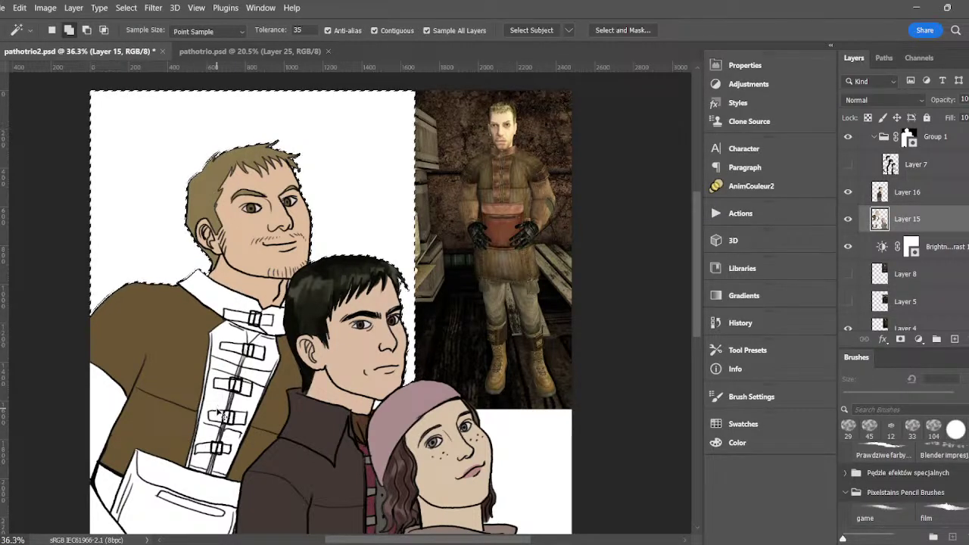
left_click(185, 335)
left_click(273, 395)
left_click(252, 447)
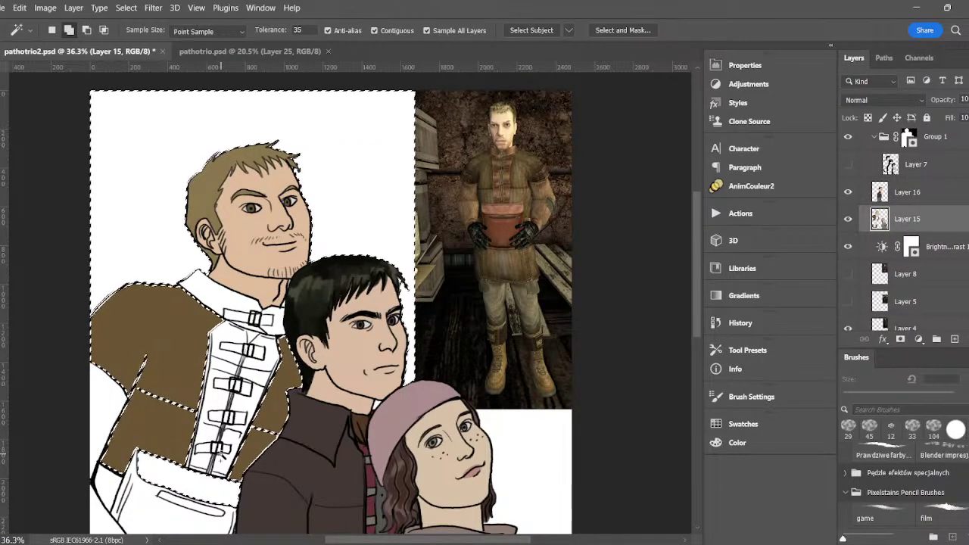
key("ctrl+shift+i")
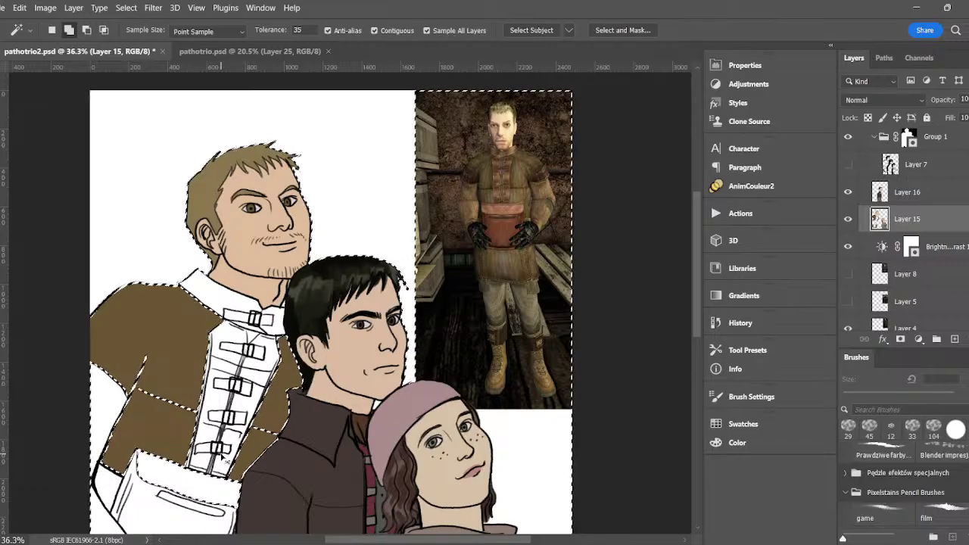
key("ctrl+shift+o")
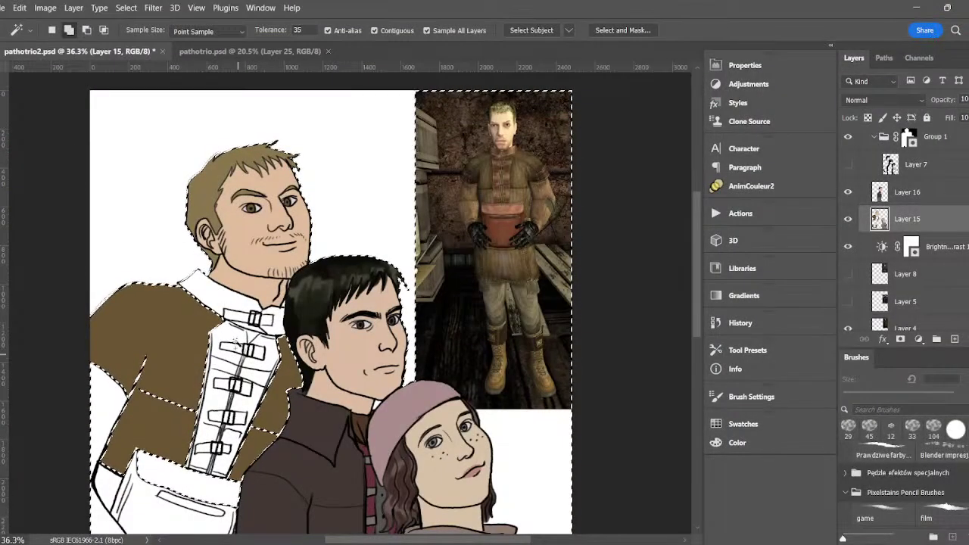
left_click(236, 342)
- Brush the tall man's collar and its buckle with the reddish brown inside the selection on Layer 15
key("b")
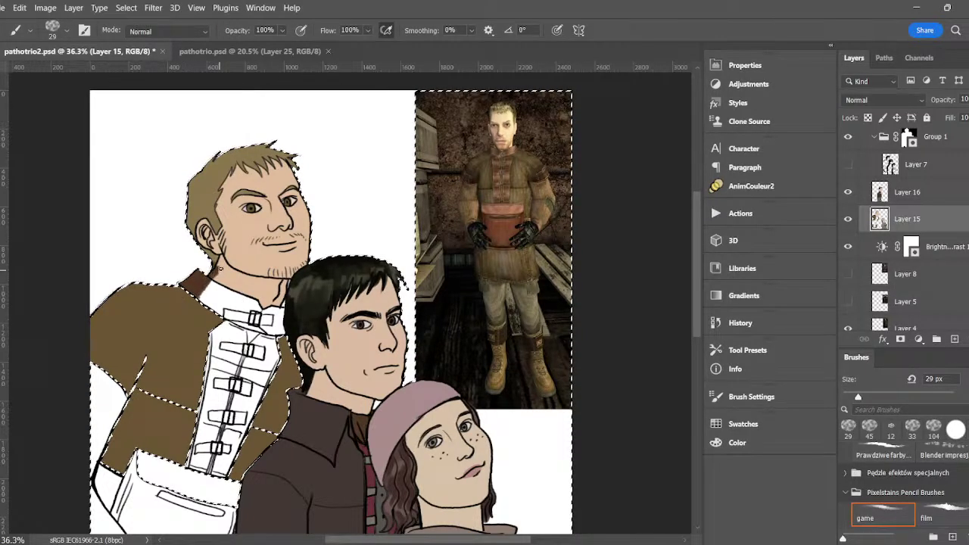
left_click_drag(220, 268, 230, 291)
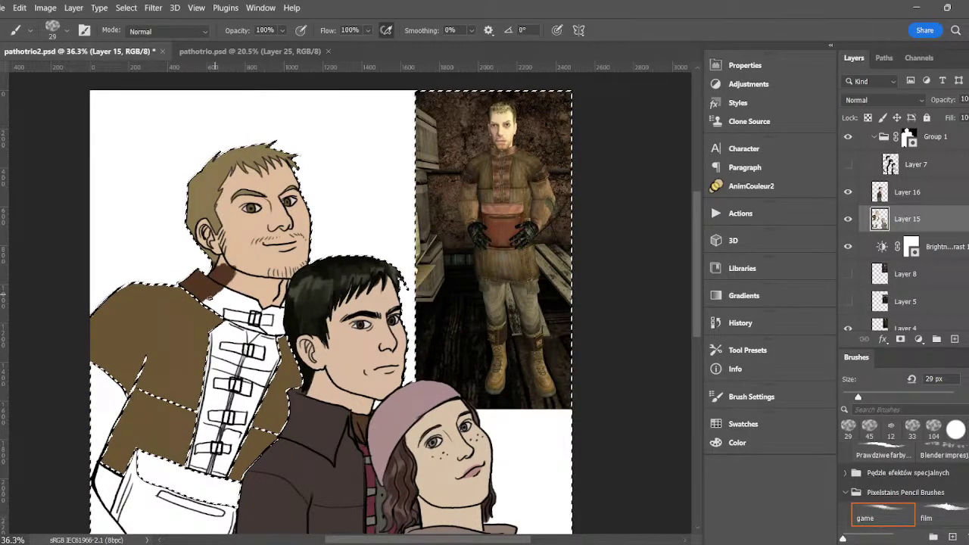
key("ctrl+z")
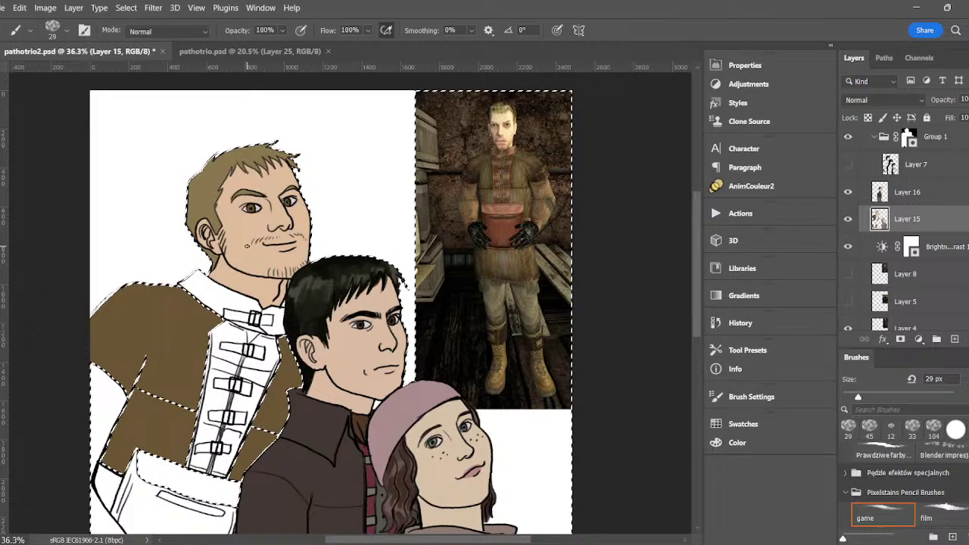
mouse_move(185, 279)
left_mouse_down()
mouse_move(227, 317)
mouse_move(241, 304)
mouse_move(227, 295)
mouse_move(253, 303)
mouse_move(259, 311)
mouse_move(239, 305)
mouse_move(231, 325)
mouse_move(250, 345)
mouse_move(269, 325)
mouse_move(259, 321)
mouse_move(268, 335)
left_mouse_up()
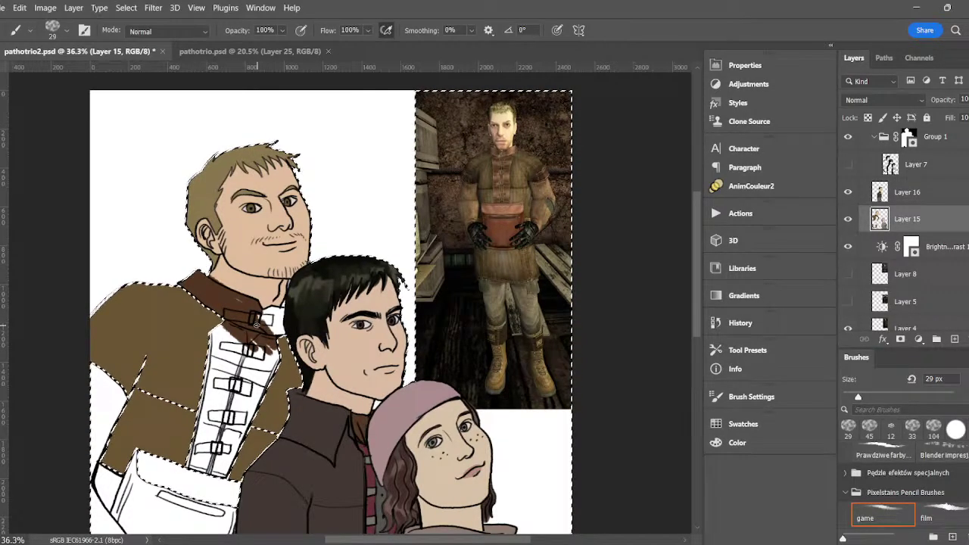
mouse_move(234, 301)
left_mouse_down()
mouse_move(276, 328)
mouse_move(285, 310)
mouse_move(279, 332)
mouse_move(282, 305)
left_mouse_up()
key("e")
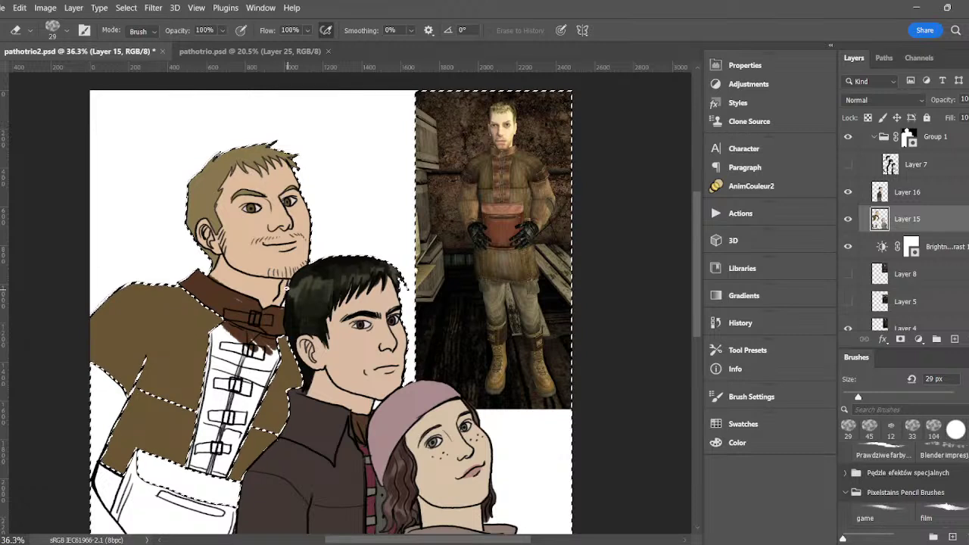
- Brush the rest of the tall man's buckled front panel with the reddish brown and clear the selection
key("b")
mouse_move(278, 309)
left_mouse_down()
mouse_move(262, 307)
mouse_move(206, 354)
mouse_move(231, 360)
mouse_move(250, 382)
mouse_move(197, 409)
mouse_move(257, 364)
mouse_move(216, 413)
mouse_move(265, 378)
mouse_move(197, 454)
mouse_move(235, 439)
mouse_move(220, 469)
mouse_move(253, 412)
left_mouse_up()
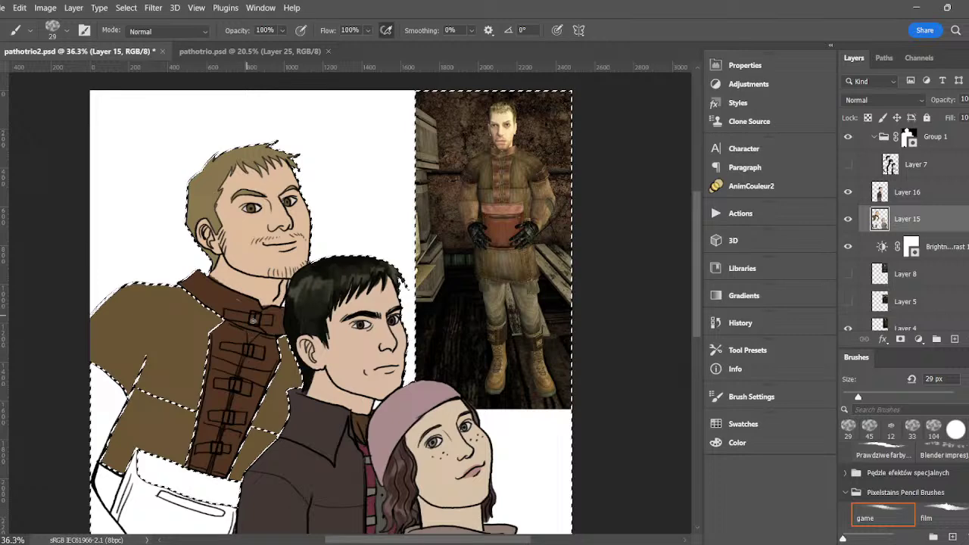
key("ctrl+d")
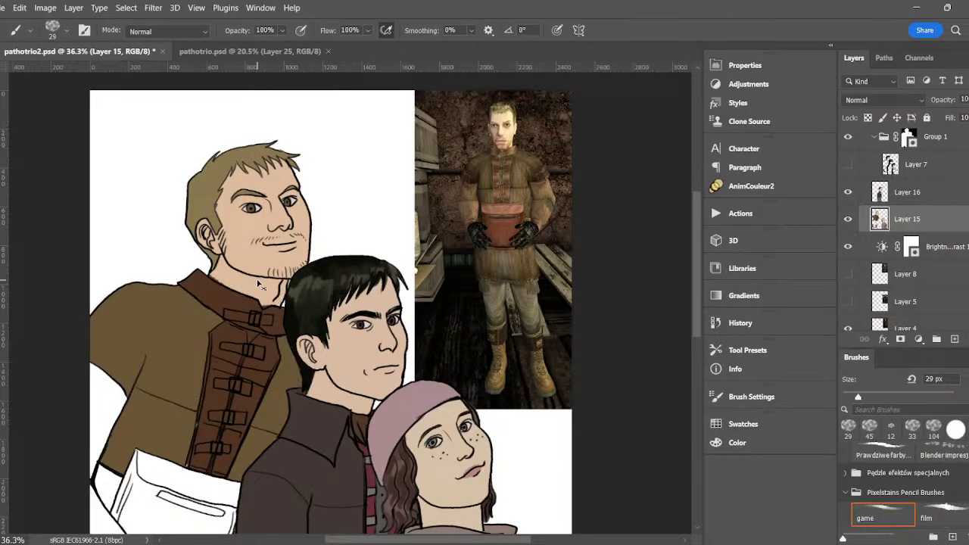
- Sample the reference man's lighter brown sleeve colour, fill the tall man's sleeve areas with it on Layer 15, and deselect
scroll(602, 303, "down", 2)
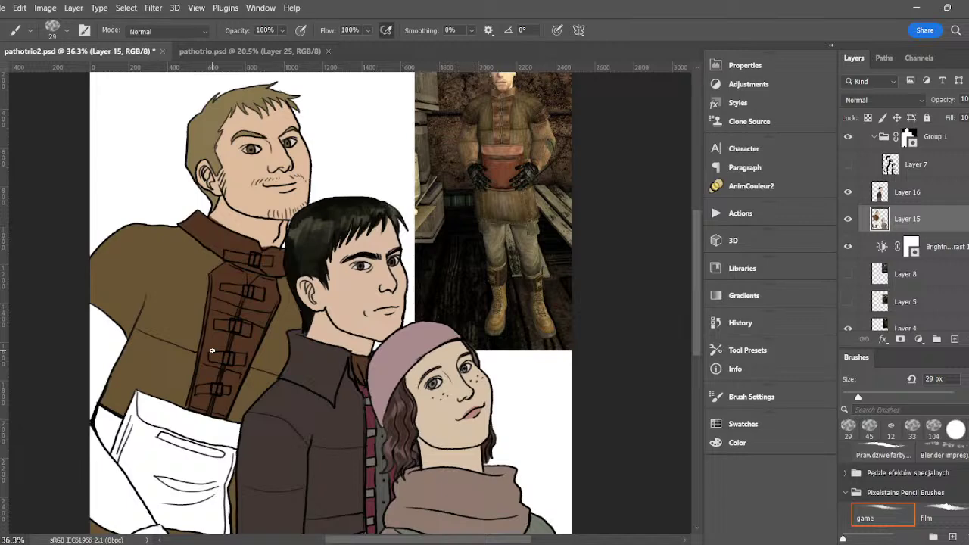
key("i")
left_click(539, 127)
key("w")
scroll(688, 286, "down", 3)
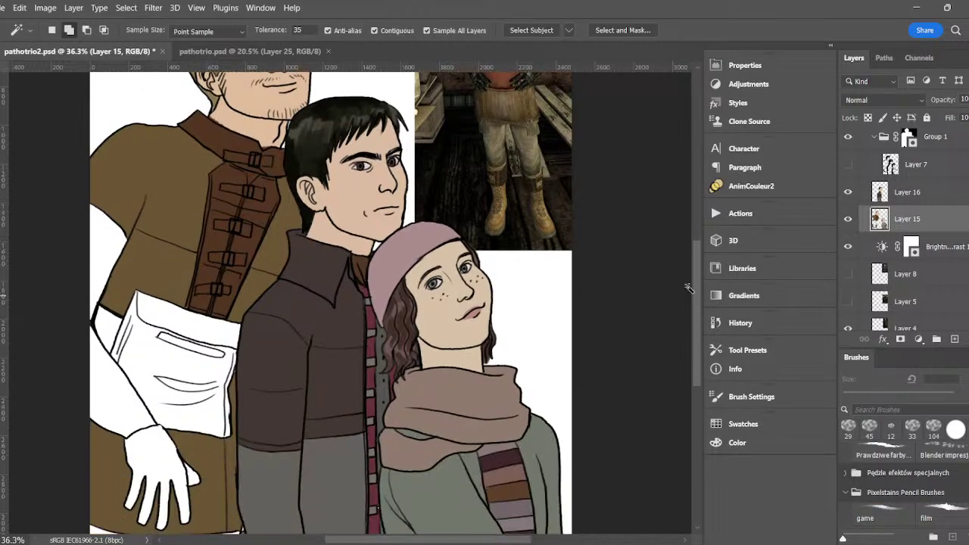
left_click(101, 258)
left_click(109, 388)
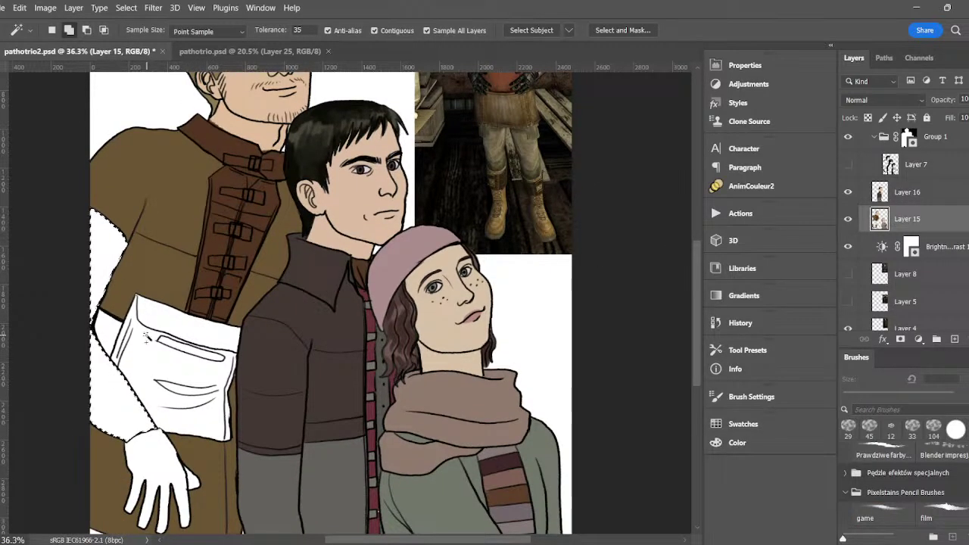
left_click(751, 185)
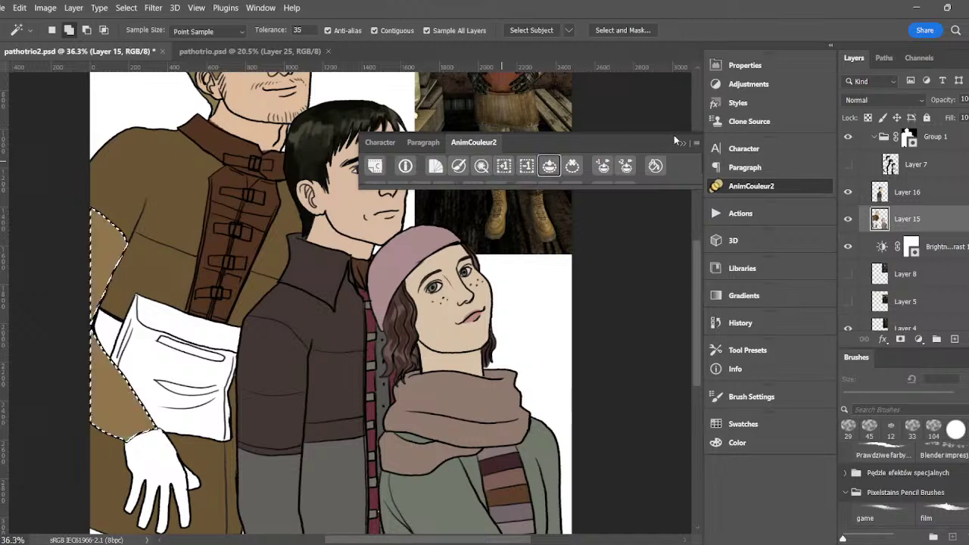
left_click(680, 142)
key("ctrl+d")
- Sample the reference man's dark glove colour, select the tall man's glove, expand the selection by one pixel, and fill it
key("i")
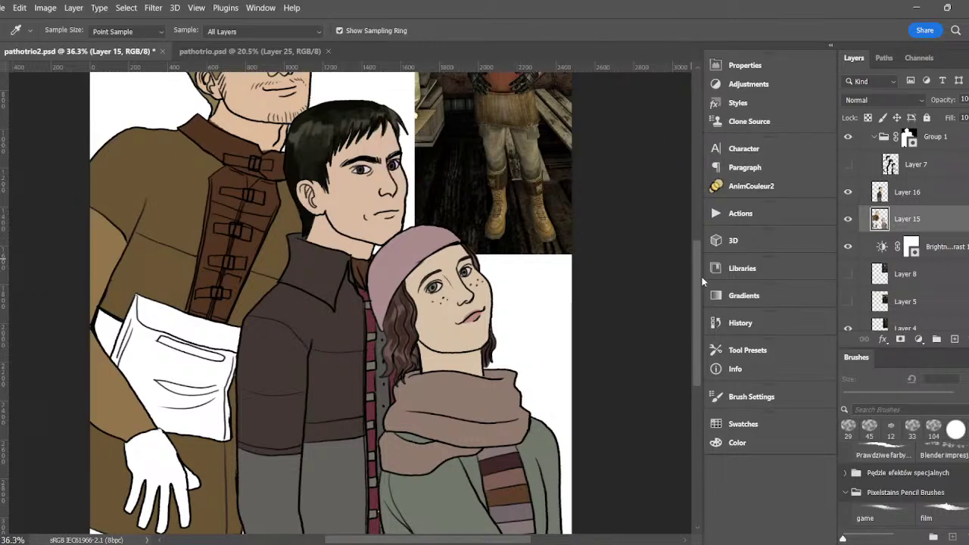
scroll(701, 276, "up", 2)
left_click(526, 142)
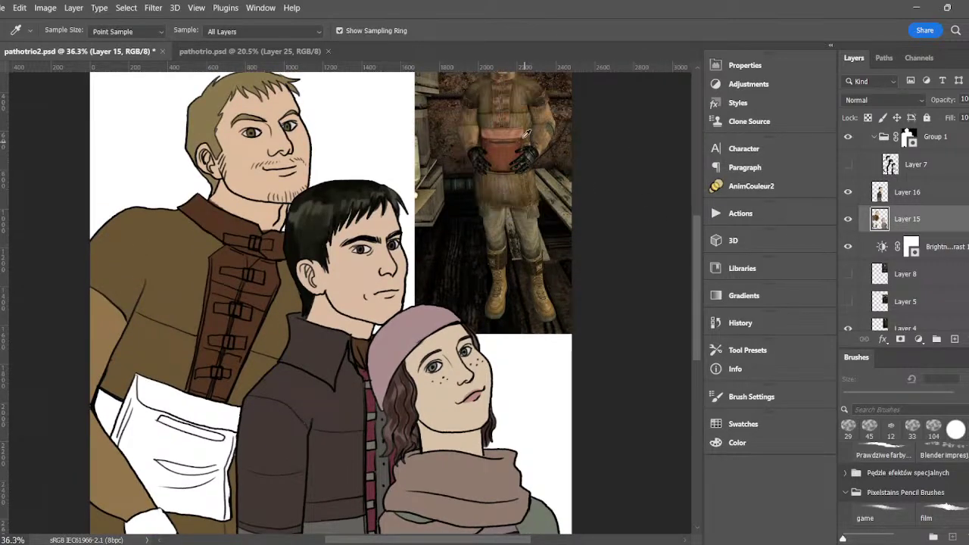
key("w")
left_click(160, 521)
scroll(727, 257, "down", 1)
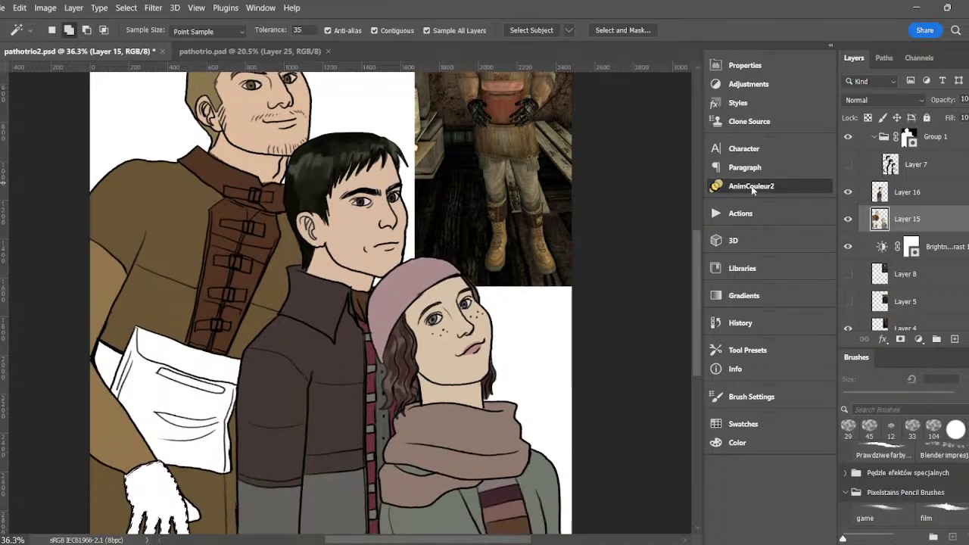
left_click(751, 186)
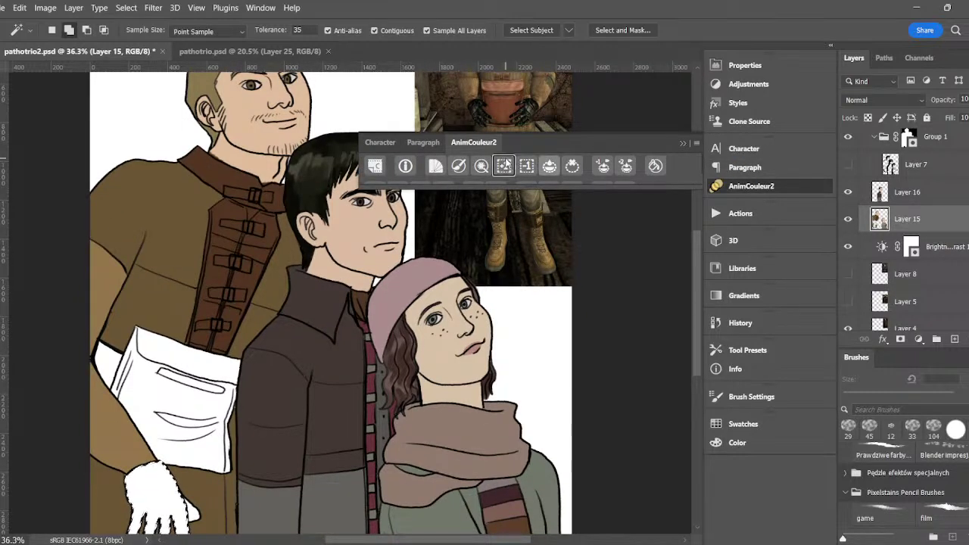
left_click(503, 165)
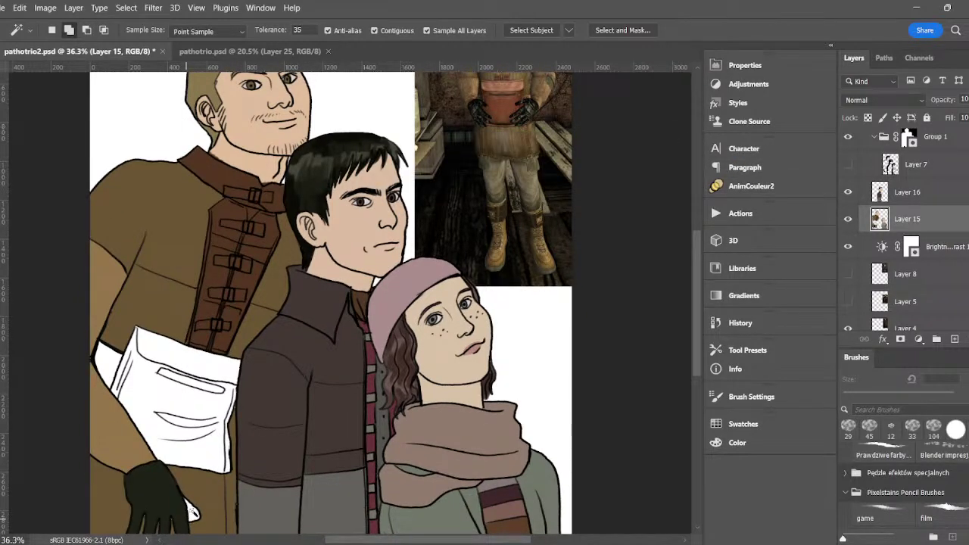
- Select the unfilled thumb area of the tall man's glove and fill it with the same dark colour
left_click(192, 513)
left_click(750, 187)
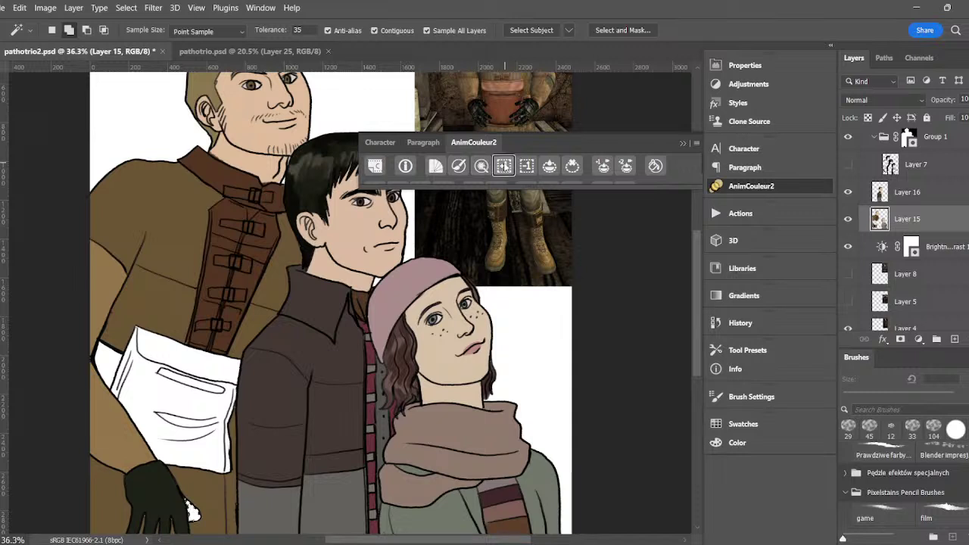
left_click(550, 166)
left_click(684, 143)
- Sample a lighter tone from the reference man's glove and paint highlights on the tall man's glove with a 17 px brush
key("i")
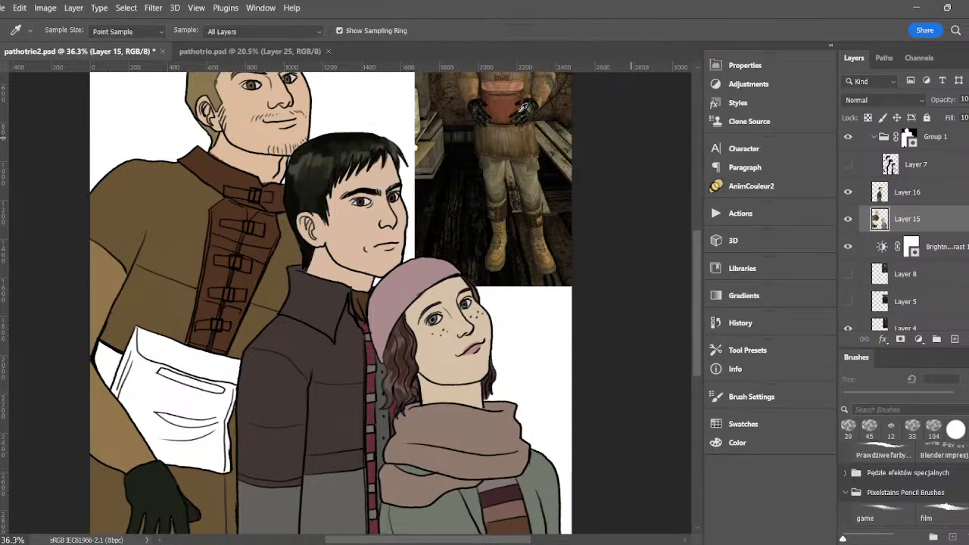
left_click(533, 104)
key("b")
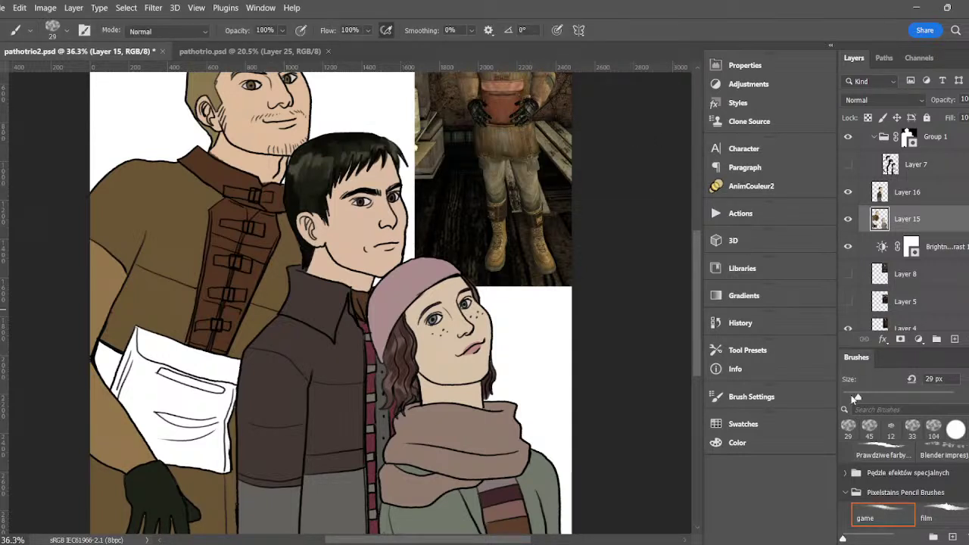
left_click_drag(856, 398, 851, 397)
left_click_drag(696, 311, 698, 323)
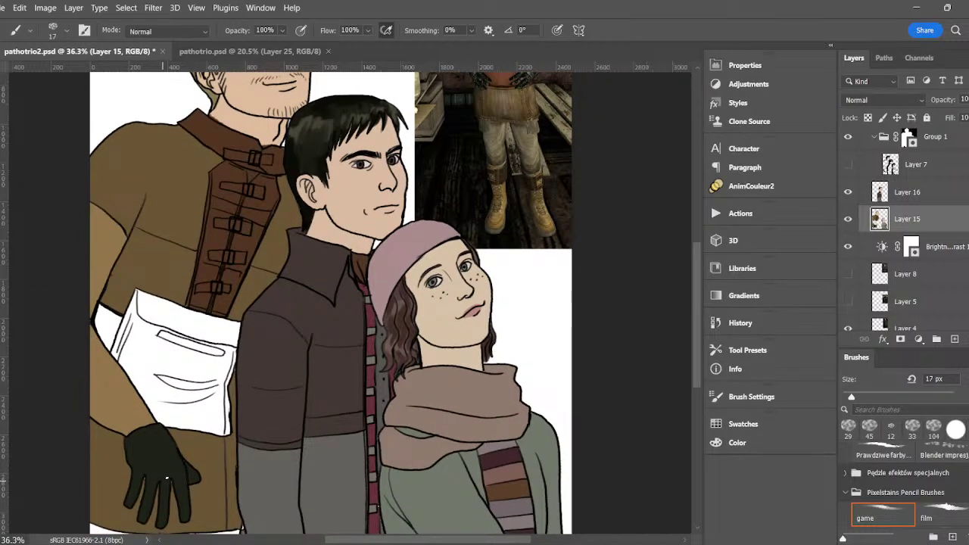
left_click_drag(164, 479, 166, 490)
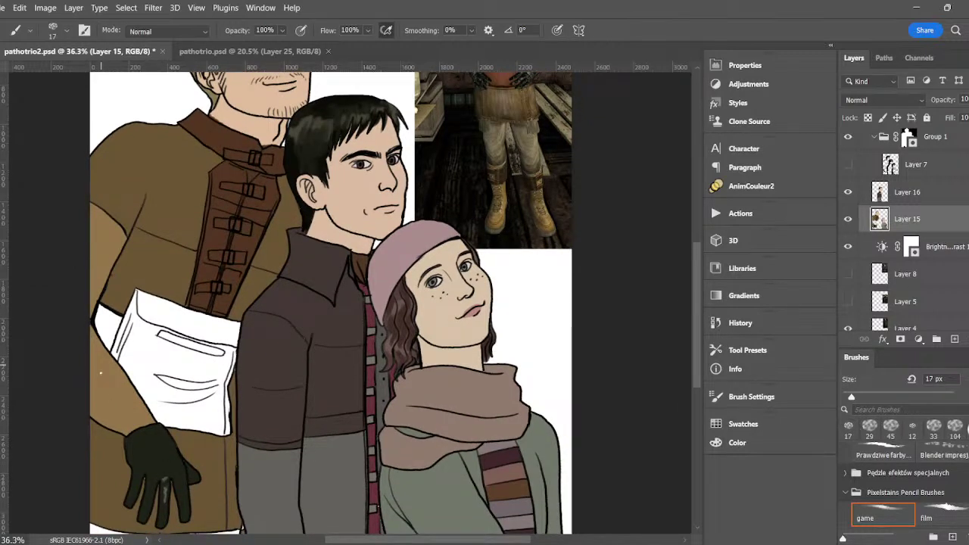
mouse_move(150, 436)
left_mouse_down()
mouse_move(165, 453)
mouse_move(144, 465)
mouse_move(176, 461)
left_mouse_up()
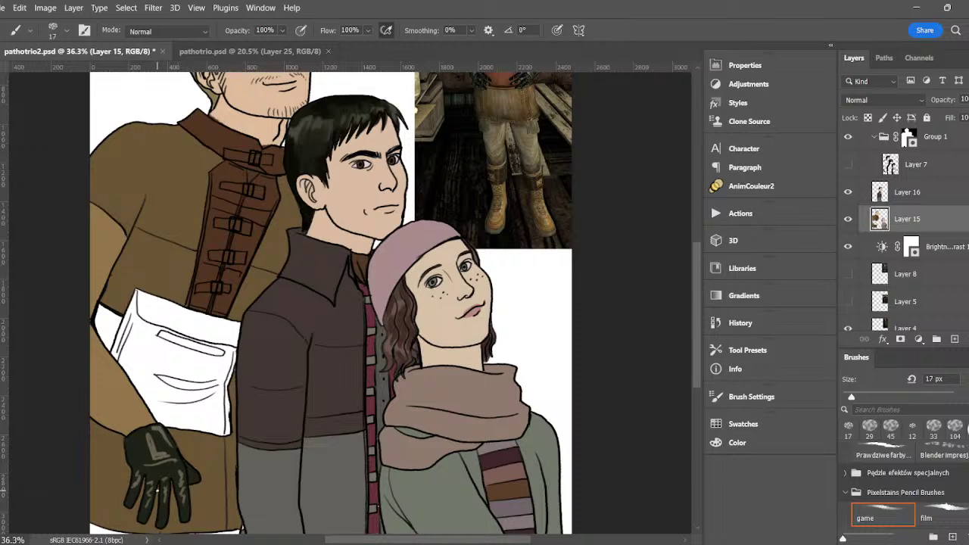
- Sample the reference glove's colour again and blend over the tall man's glove highlights with 79 px and 37 px brushes
left_click_drag(699, 320, 698, 297)
key("i")
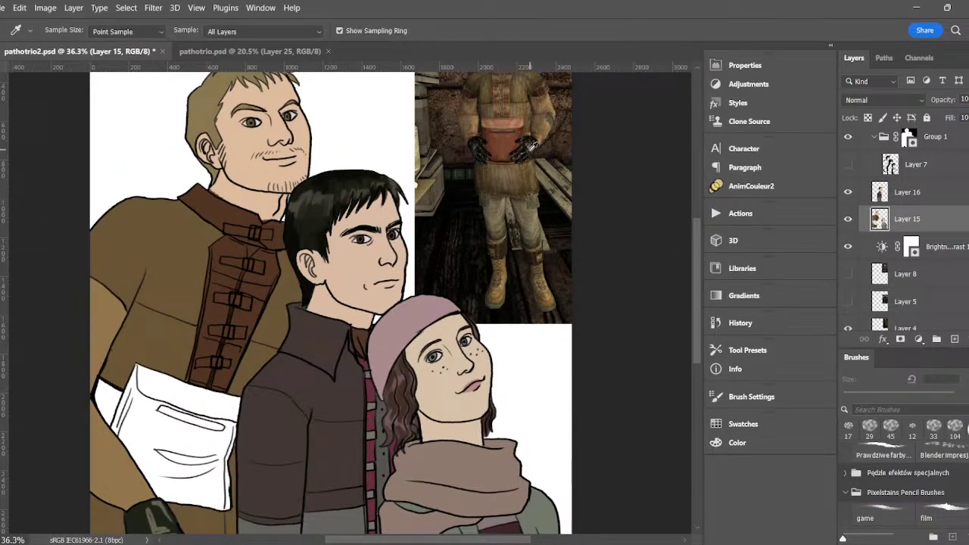
left_click_drag(533, 145, 530, 144)
key("b")
left_click_drag(699, 286, 688, 319)
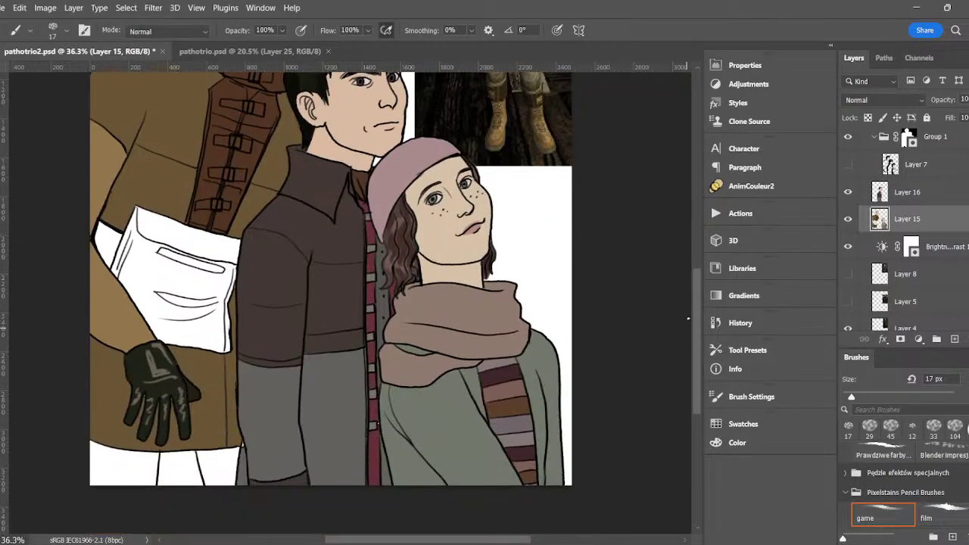
left_click(886, 397)
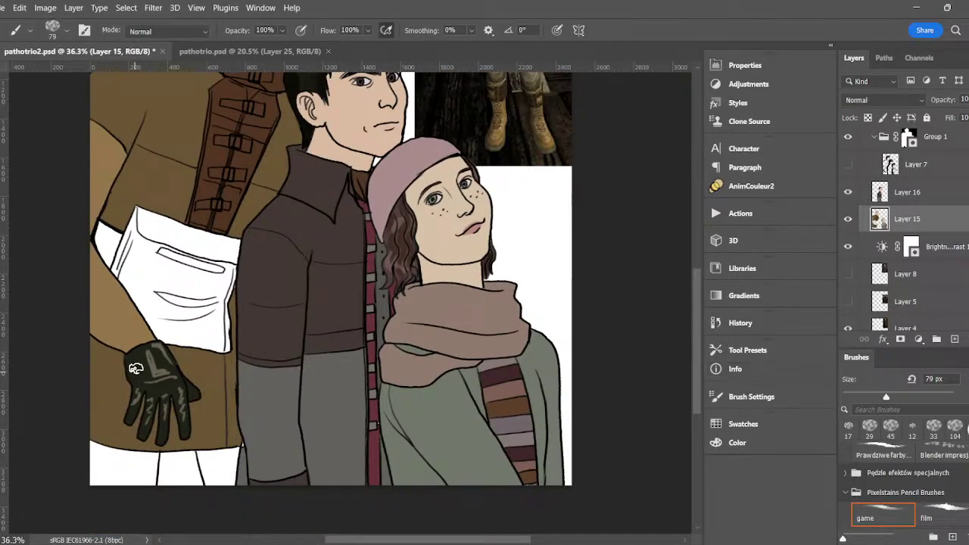
mouse_move(139, 364)
left_mouse_down()
mouse_move(163, 360)
mouse_move(158, 354)
mouse_move(167, 367)
left_mouse_up()
left_click(861, 395)
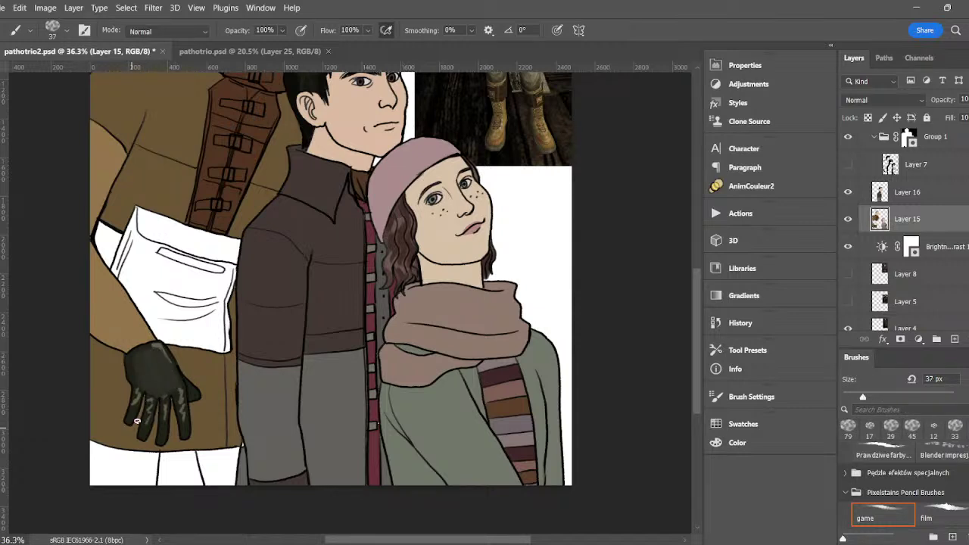
mouse_move(150, 400)
left_mouse_down()
mouse_move(164, 429)
mouse_move(182, 404)
mouse_move(177, 387)
mouse_move(135, 419)
left_mouse_up()
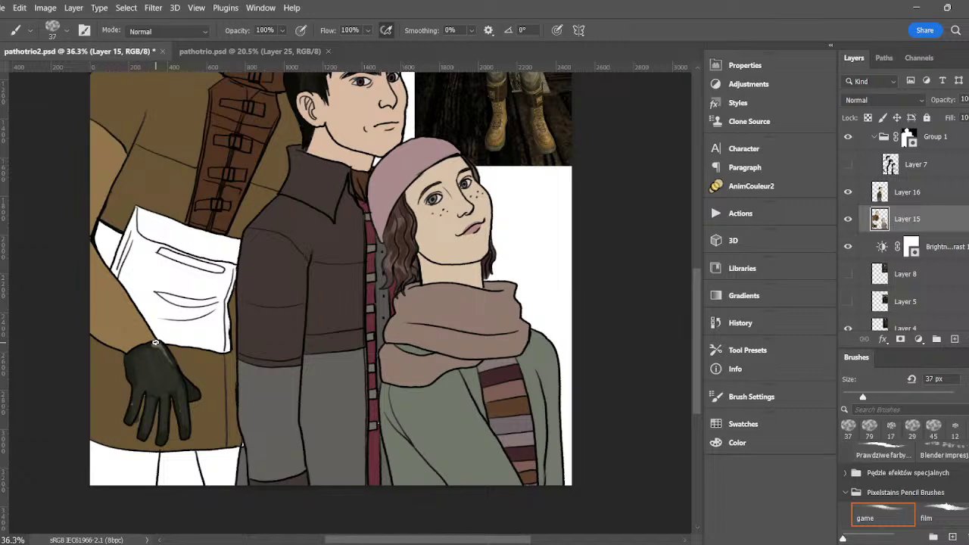
left_click(180, 360, "alt")
- Sample a brownish tone beside the reference man's glove and add fine highlights to the tall man's glove with a 17 px brush
key("i")
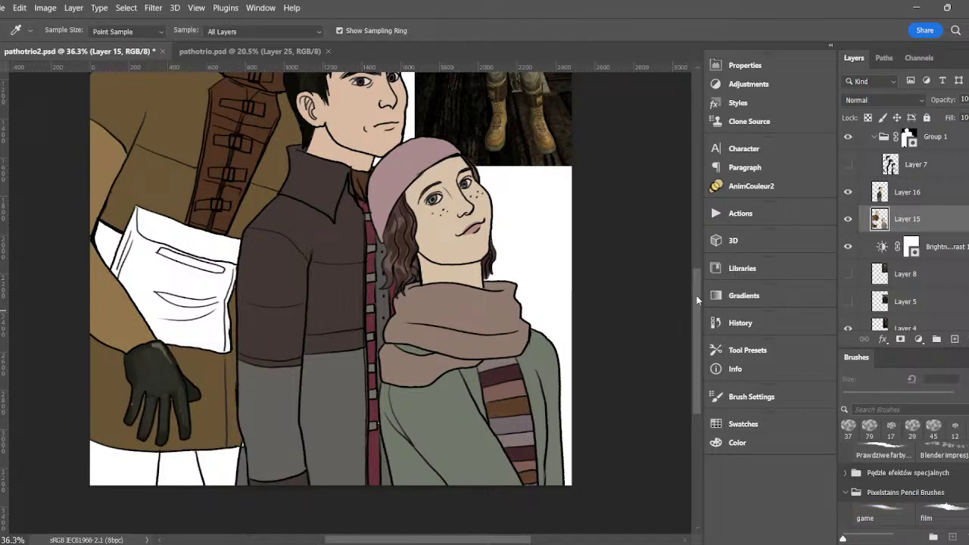
scroll(698, 300, "up", 3)
left_click(534, 115)
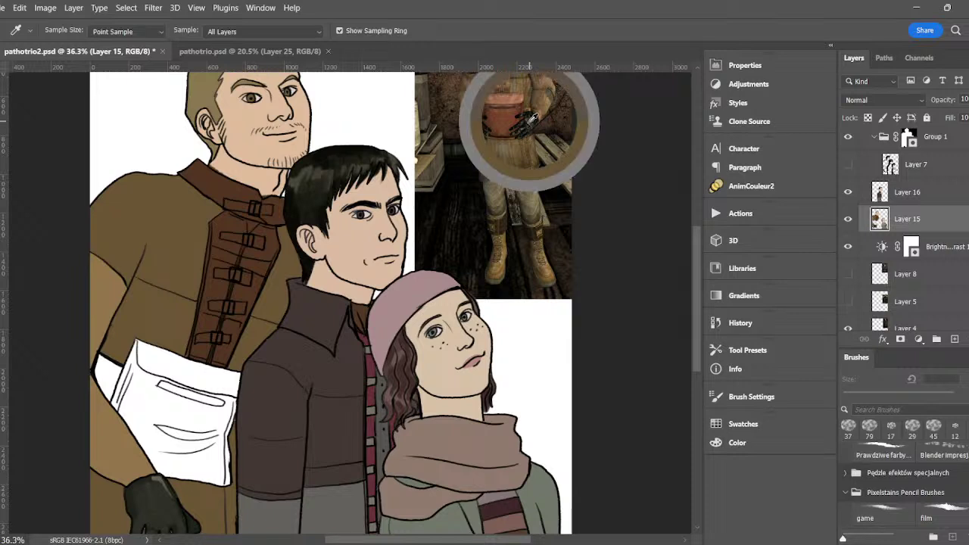
key("b")
scroll(694, 274, "down", 4)
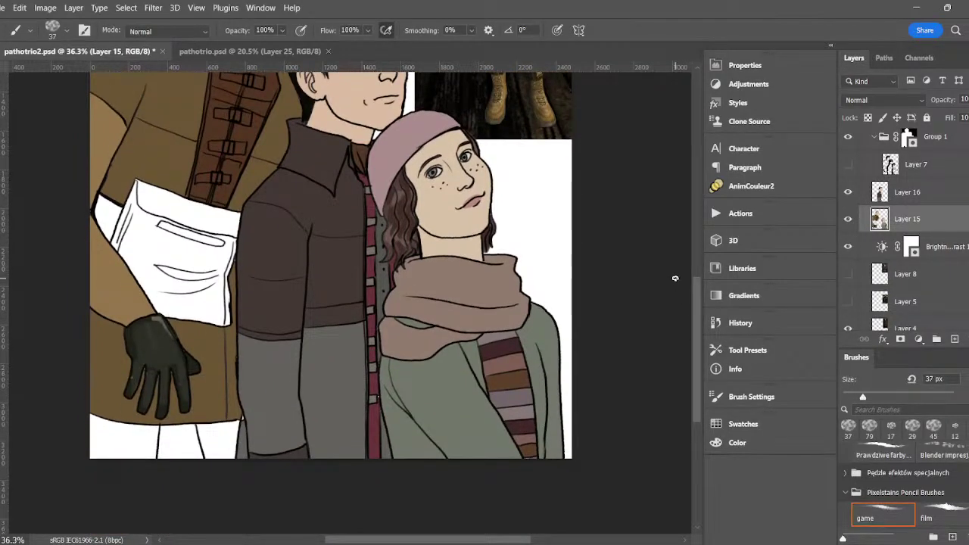
key("bracketleft")
key("bracketleft")
left_click_drag(173, 353, 170, 350)
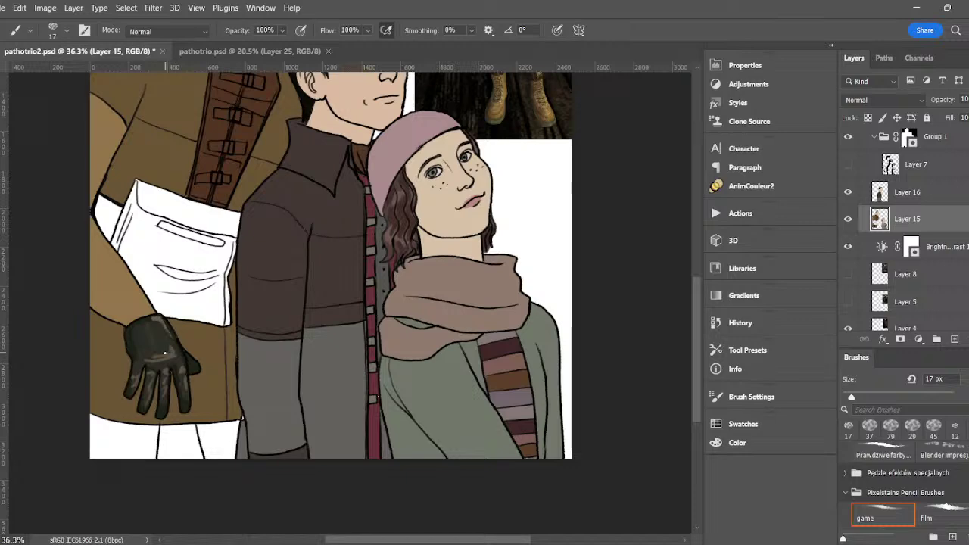
- Sample light brown from the reference man's front panel and brush highlights between the tall man's lower buckles at 50 px
left_click_drag(696, 337, 689, 241)
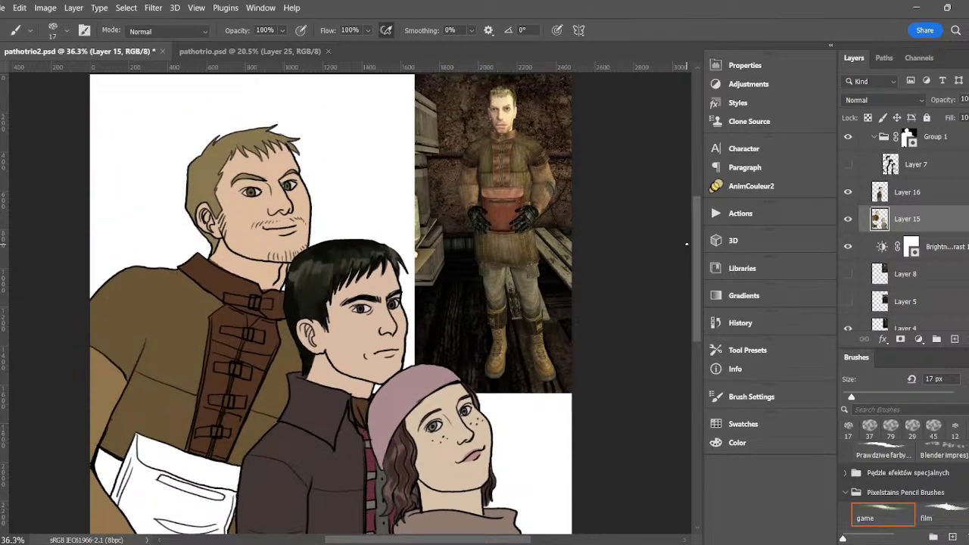
key("i")
left_click(512, 134)
left_click(511, 151)
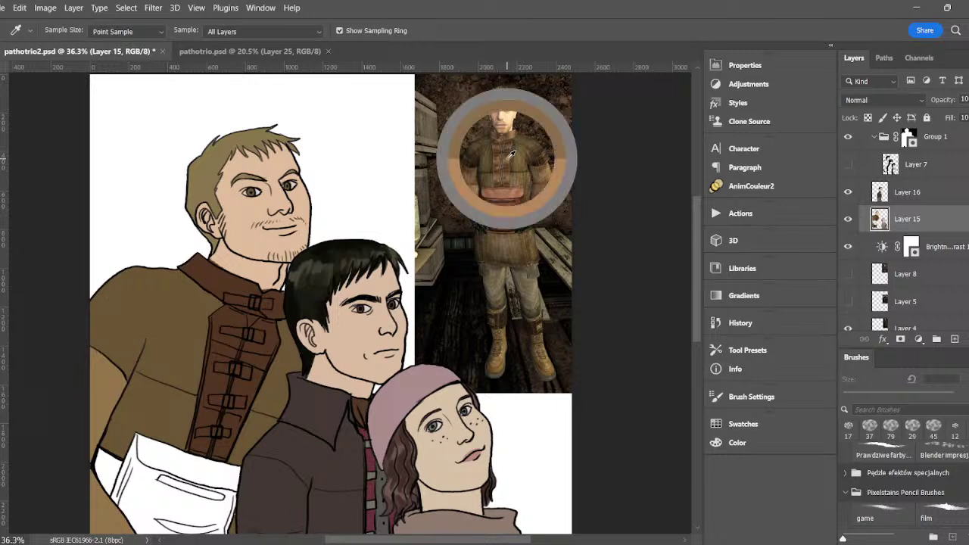
key("b")
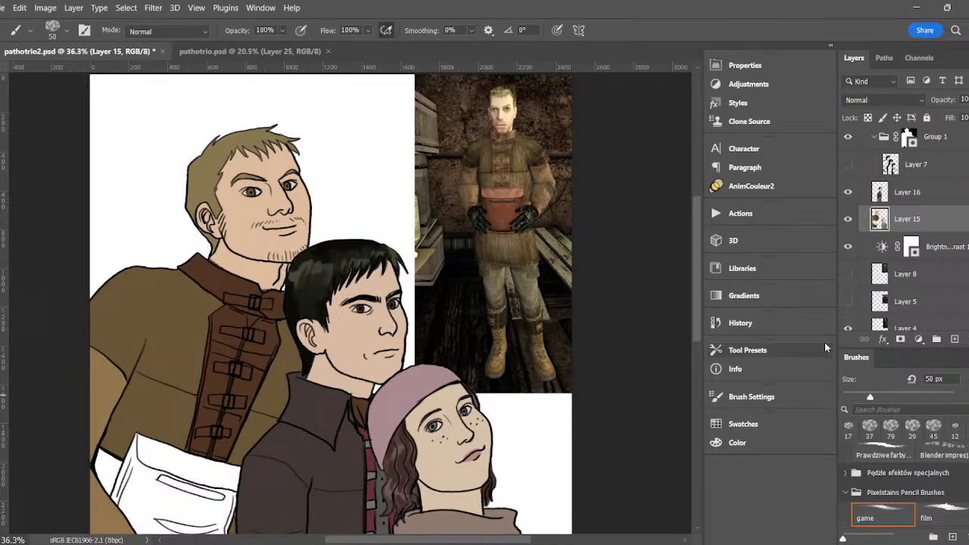
left_click_drag(208, 424, 234, 436)
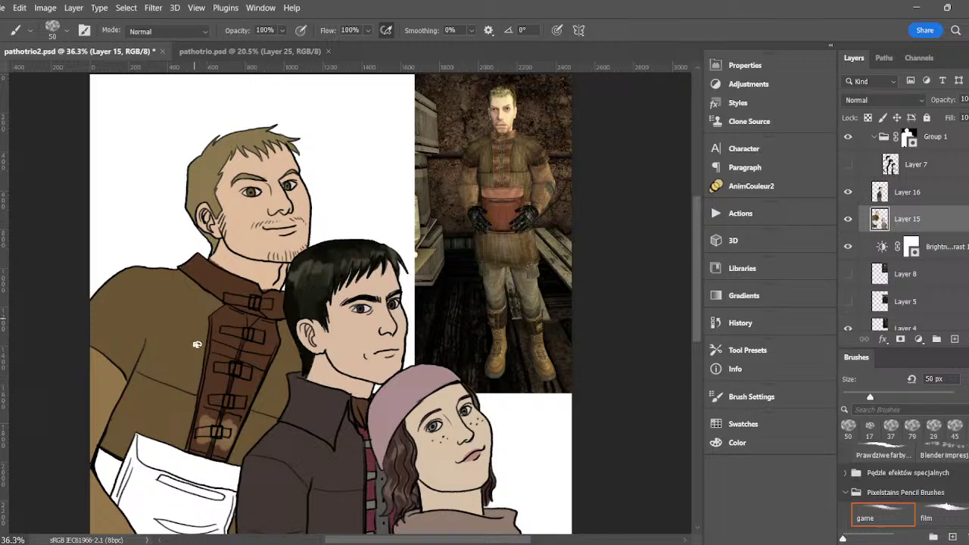
left_click_drag(213, 384, 233, 381)
- Resample brown from the reference man's front panel and brush highlights over the tall man's upper buckled panel and collar
key("i")
left_click(512, 158)
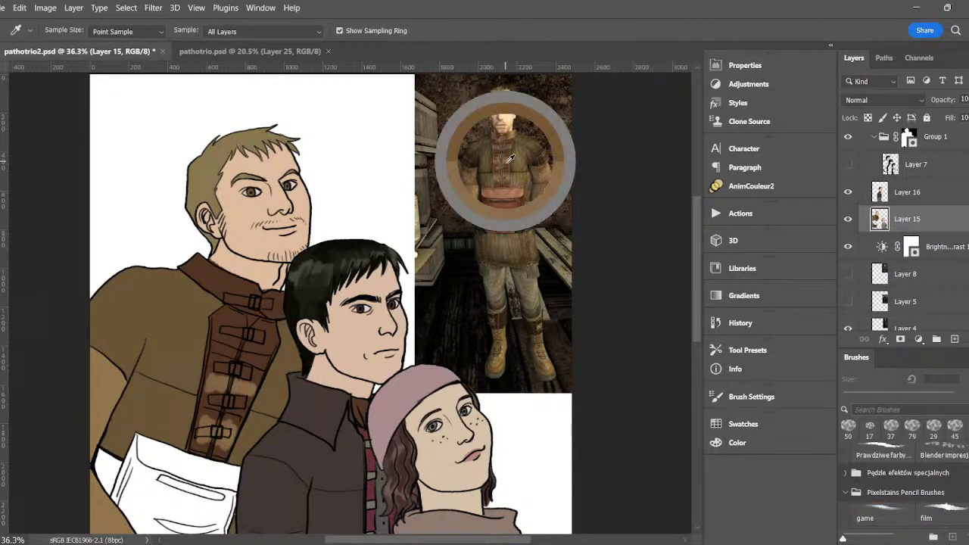
key("b")
mouse_move(218, 338)
left_mouse_down()
mouse_move(220, 330)
mouse_move(236, 324)
mouse_move(241, 338)
mouse_move(255, 327)
mouse_move(274, 342)
left_mouse_up()
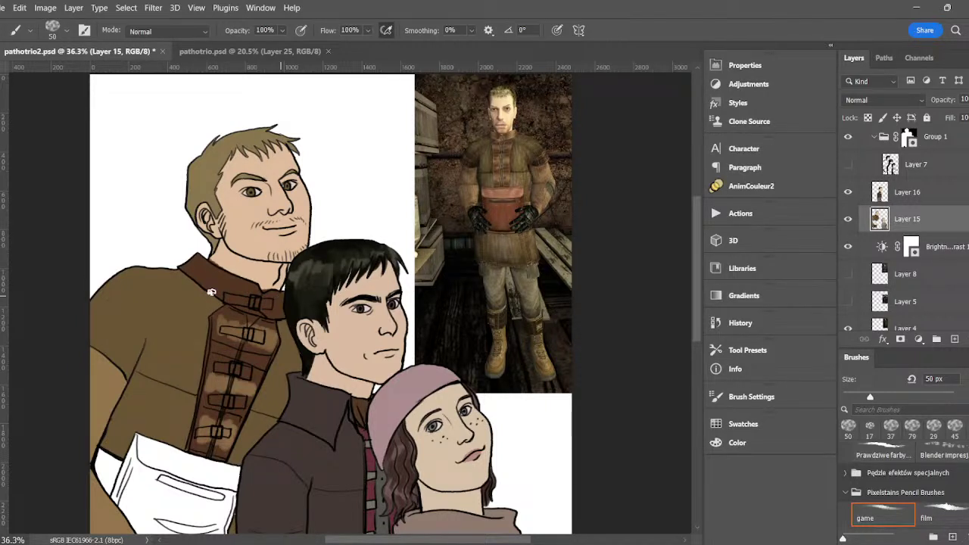
mouse_move(198, 272)
left_mouse_down()
mouse_move(218, 287)
mouse_move(229, 269)
left_mouse_up()
- Sample brown from the reference man's collar and brush it along the tall man's collar
key("i")
left_click(513, 131)
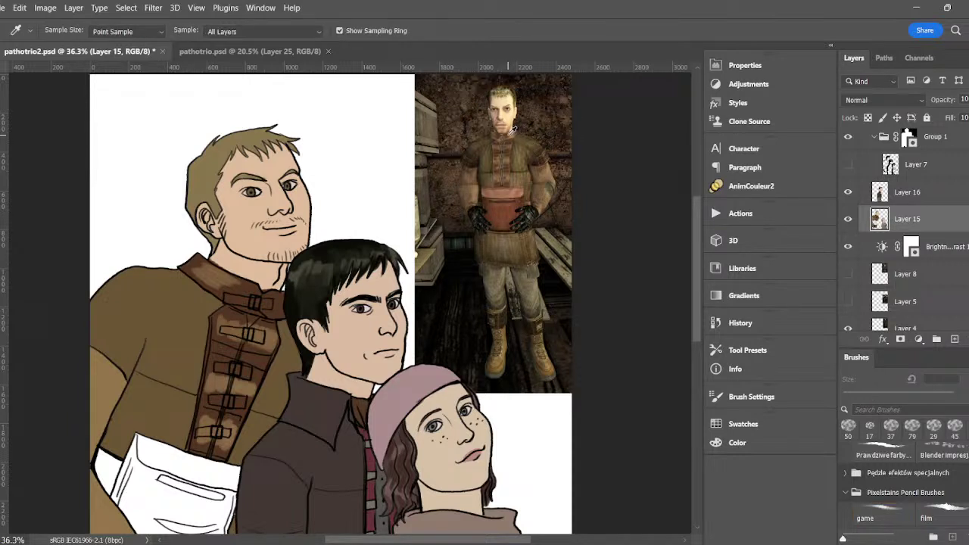
key("b")
left_click_drag(224, 287, 258, 288)
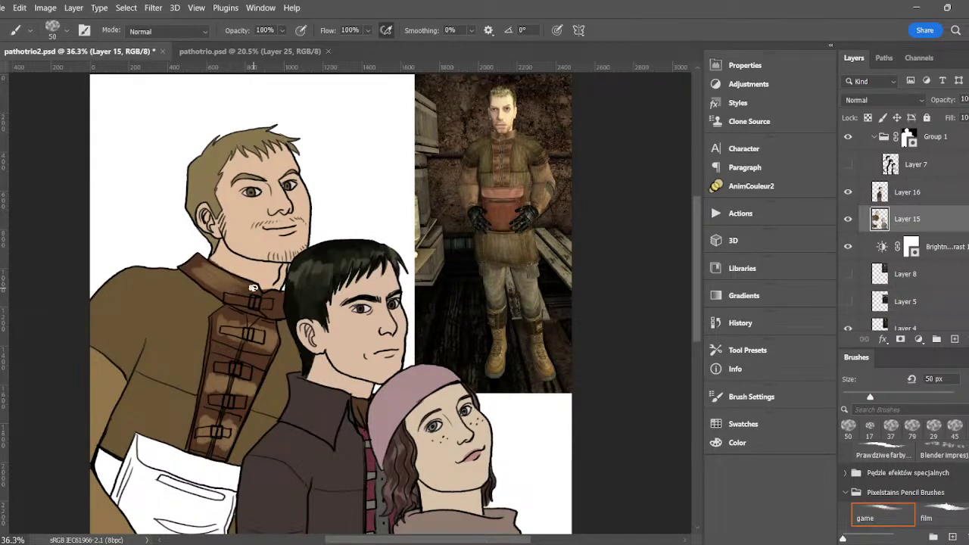
- Adjust the foreground brown in the Color Picker and brush the new shade across the tall man's collar
left_click(2, 519)
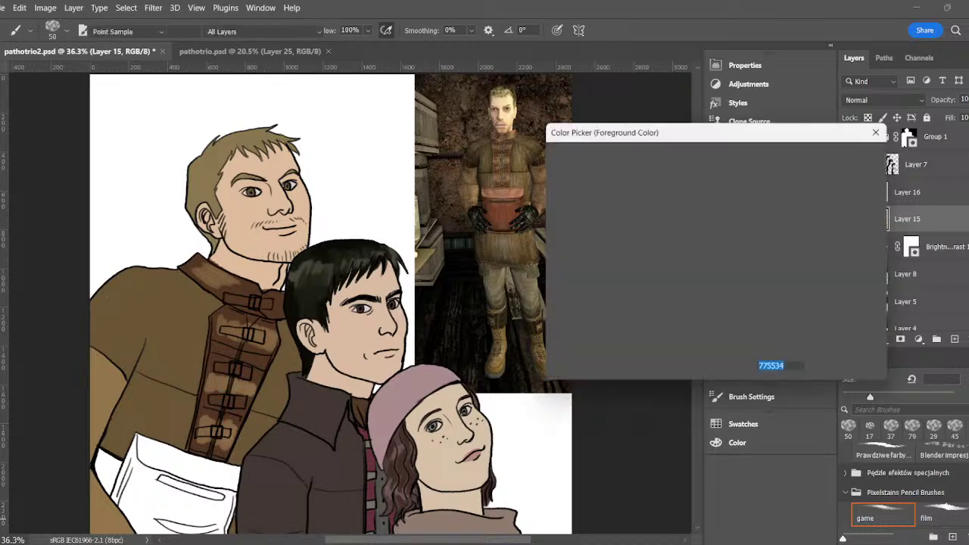
left_click(653, 259)
left_click(851, 154)
left_click(846, 153)
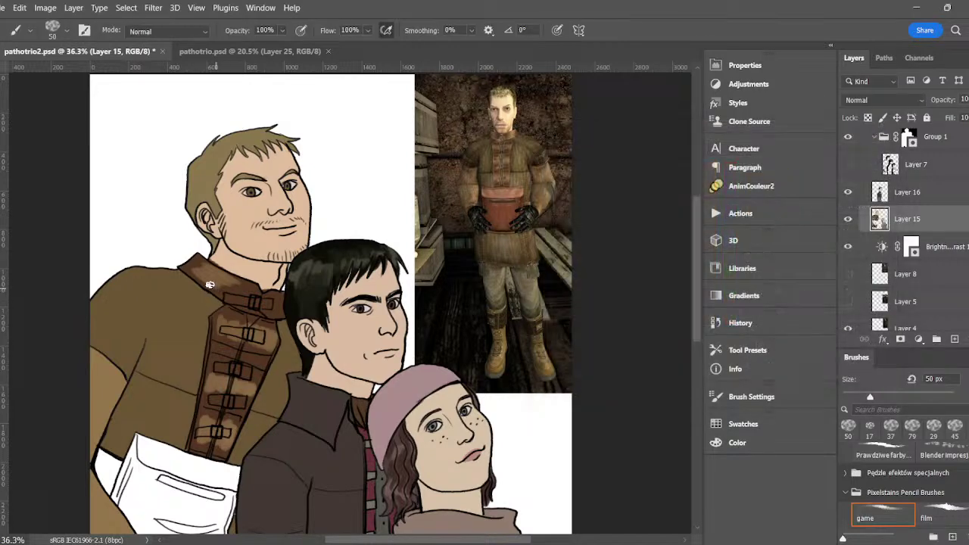
left_click_drag(212, 288, 256, 283)
- Sample the reference man's collar brown again and blend the shading on the tall man's collar and buckled front panel
key("i")
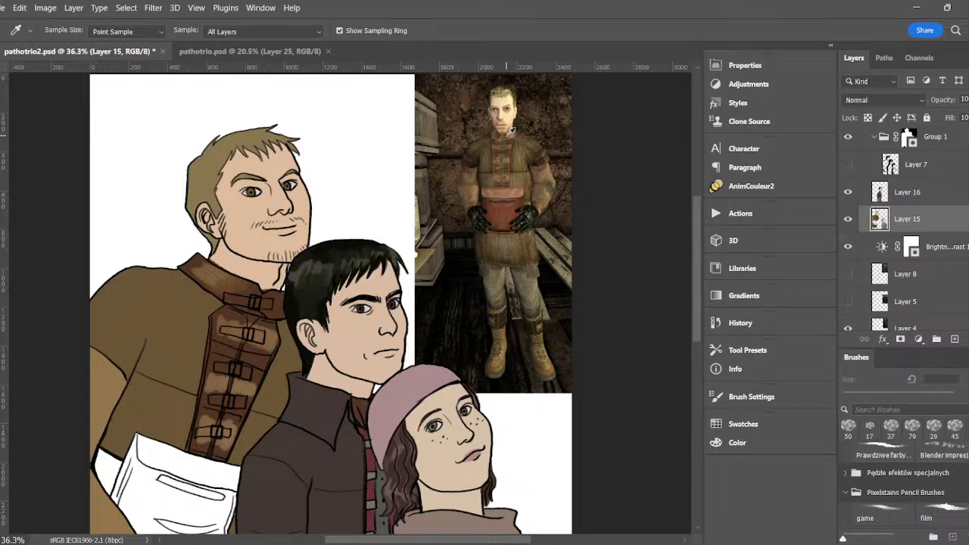
left_click(514, 130)
key("b")
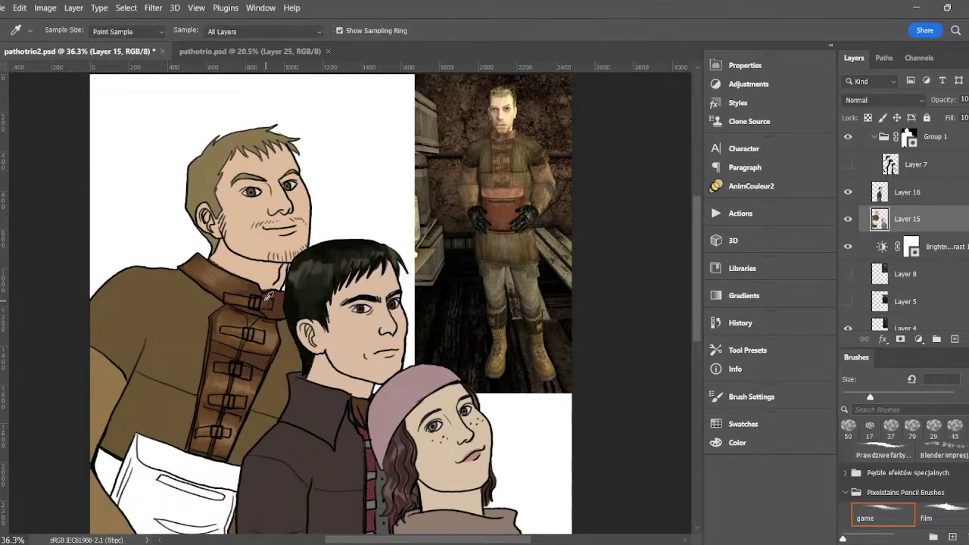
left_click(272, 338, "alt")
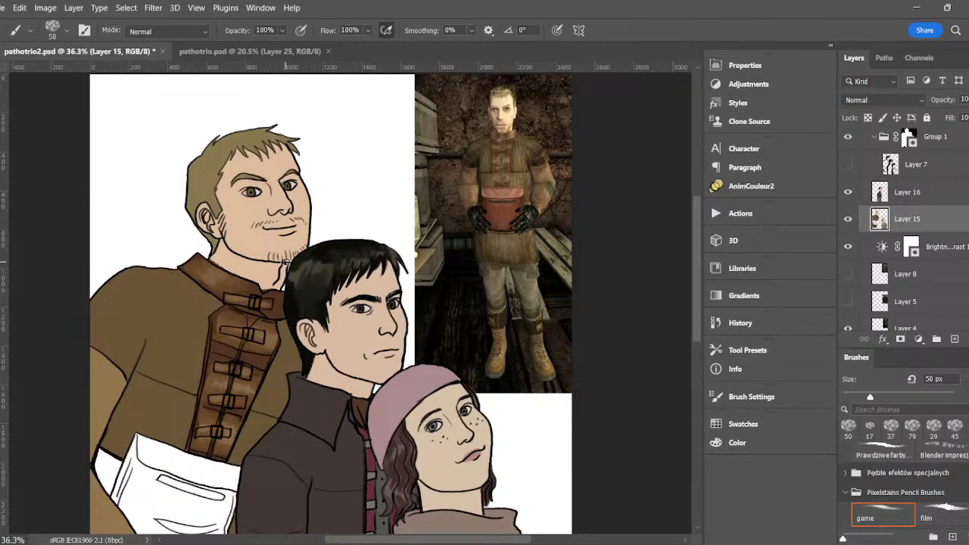
- Sample the reference man's jacket colour and brush vertical texture strokes over the tall man's jacket beside the buckled panel
key("i")
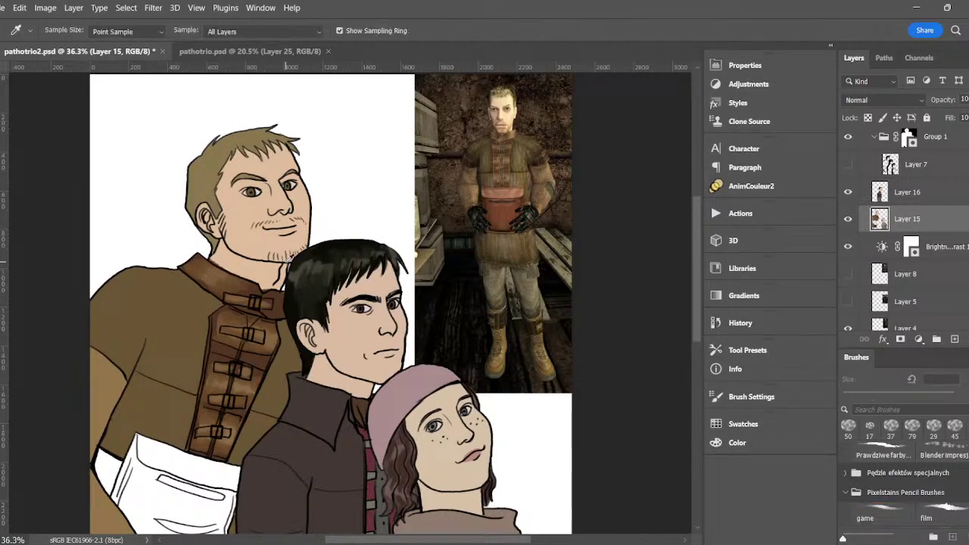
left_click(515, 154)
key("b")
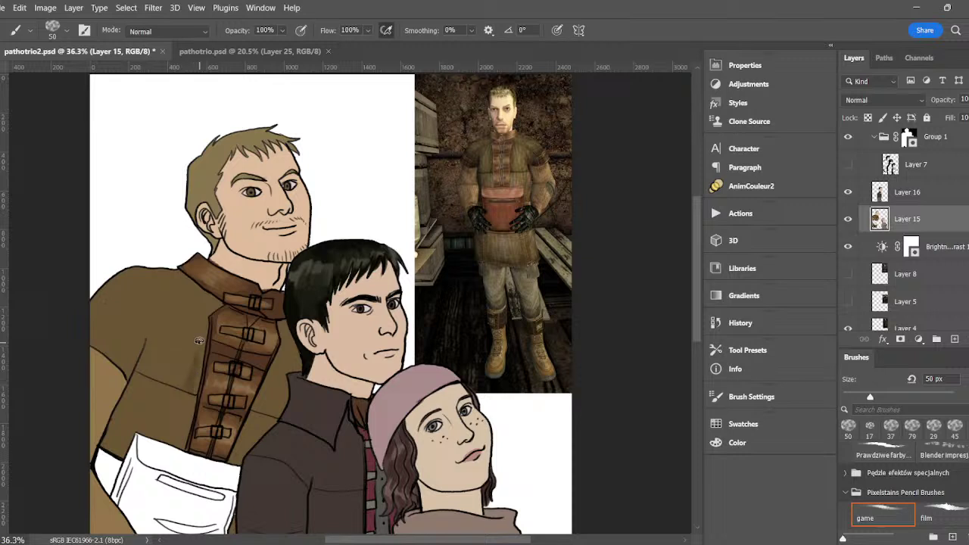
left_click_drag(199, 341, 197, 393)
left_click_drag(190, 312, 181, 388)
left_click_drag(206, 316, 219, 303)
mouse_move(254, 410)
left_mouse_down()
mouse_move(284, 393)
mouse_move(280, 416)
left_mouse_up()
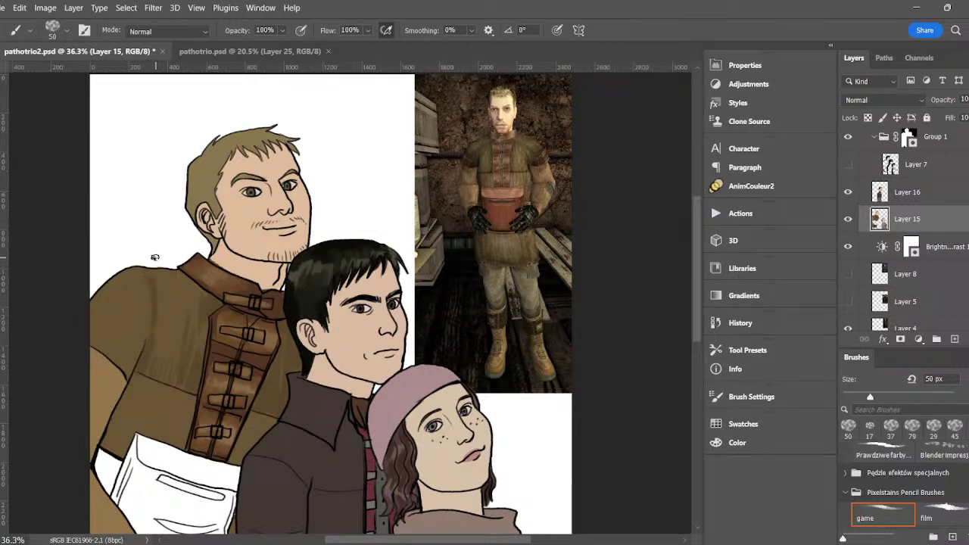
left_click_drag(152, 256, 160, 283)
key("ctrl+z")
- Move Layer 16 and Layer 15 into Group 1 beneath Layer 7
left_click(851, 137)
left_click_drag(889, 193, 900, 185)
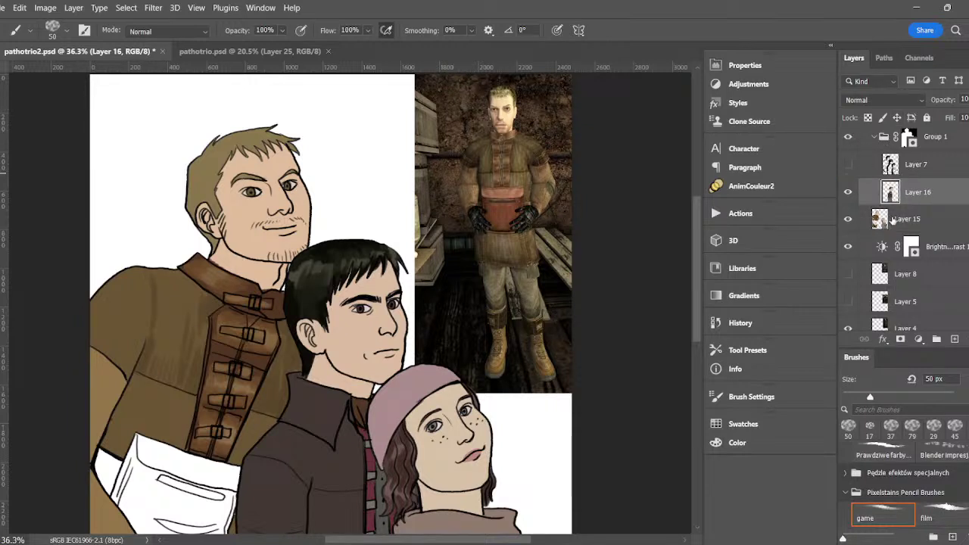
left_click_drag(894, 221, 902, 200)
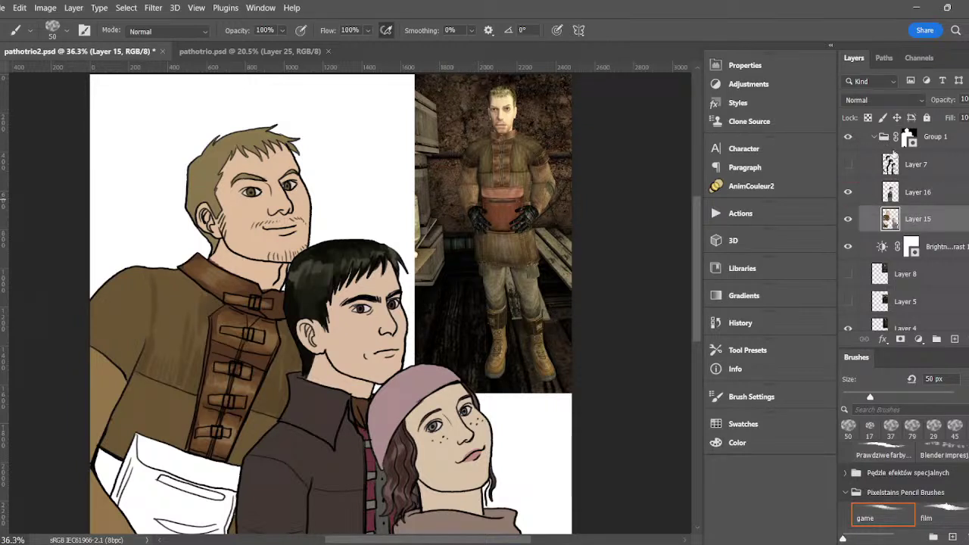
left_click(908, 218)
- Target Group 1's layer mask and use white to reveal the clipped ends of the woman's hair above her scarf
left_click(910, 137)
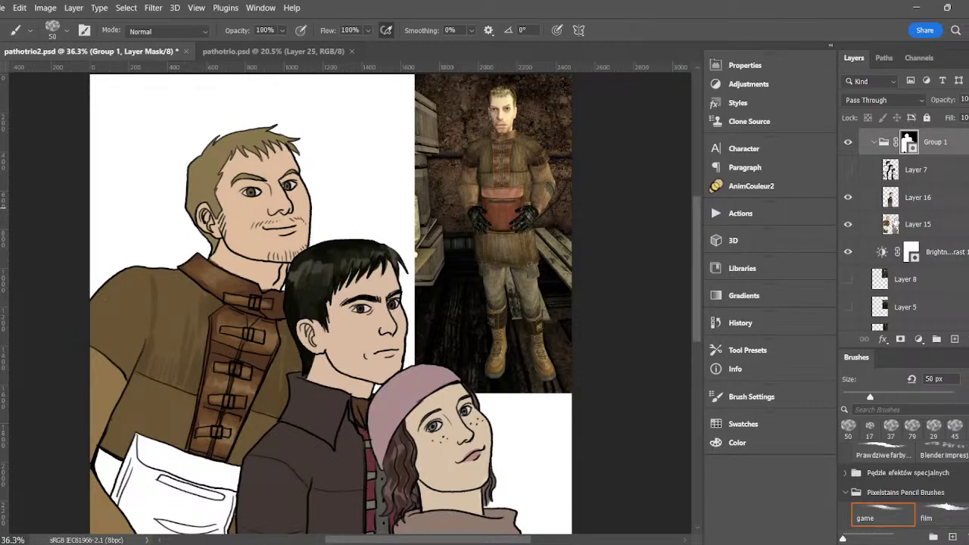
key("n")
left_click_drag(568, 168, 546, 158)
left_click(865, 156)
- On Layer 15, brush curved texture strokes over the tall man's jacket shoulder and sleeve and add strokes below the chest seam
left_click(918, 224)
left_click(743, 424)
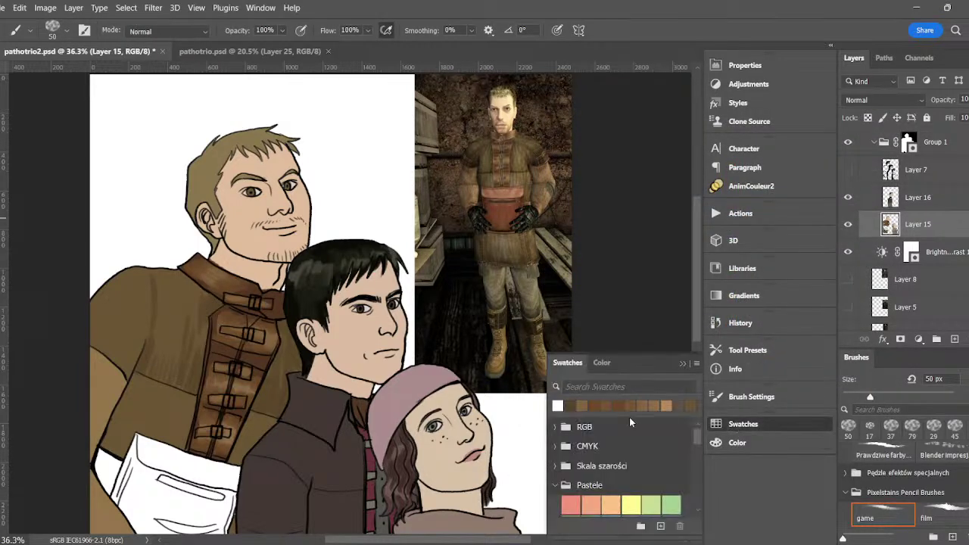
left_click(682, 363)
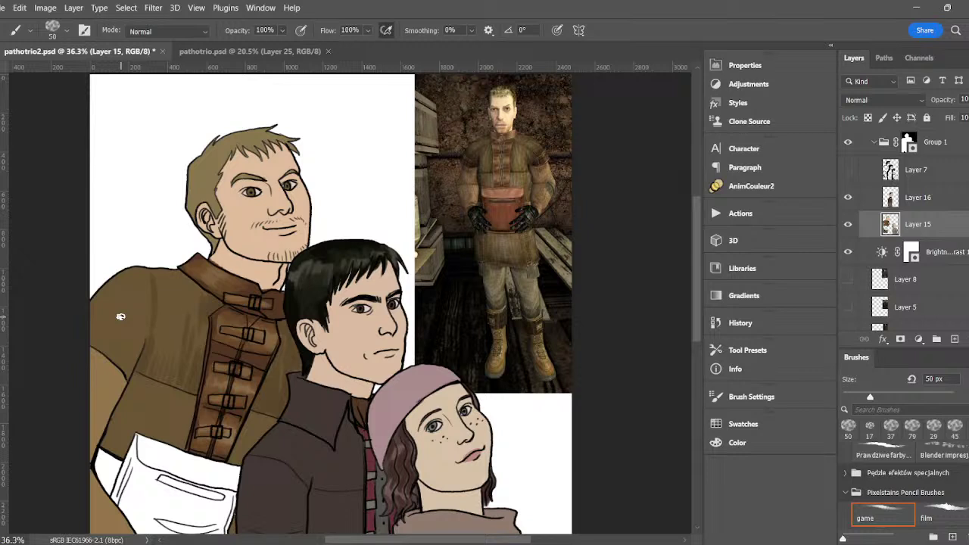
left_click_drag(79, 330, 133, 380)
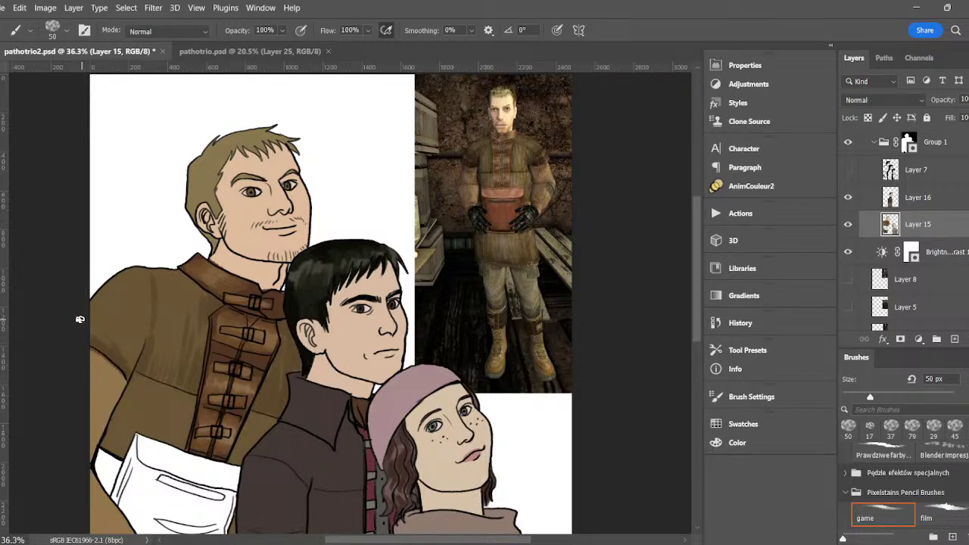
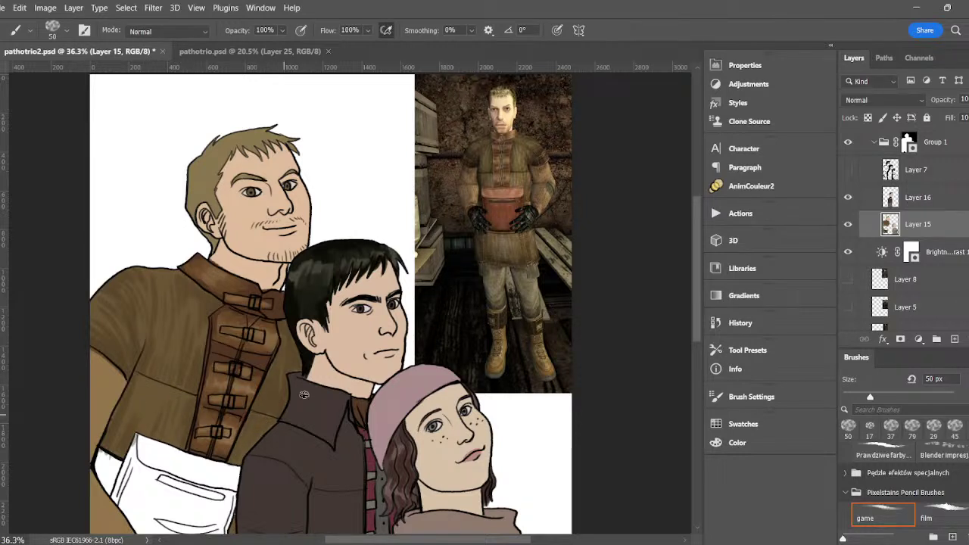
left_click(179, 330, "alt")
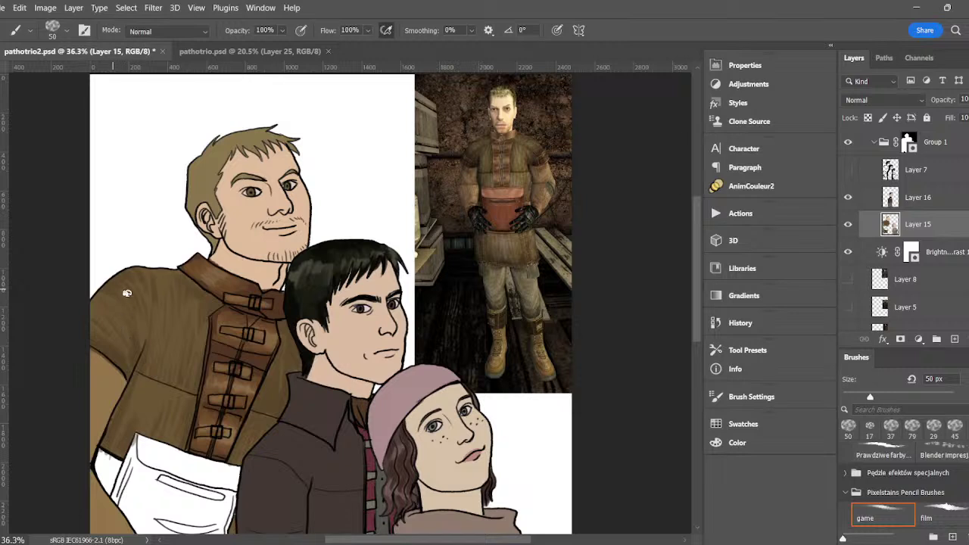
- Fill the tall man's bag with red-brown sampled from the reference bag and cover its white slit with a 21 px brush
key("alt")
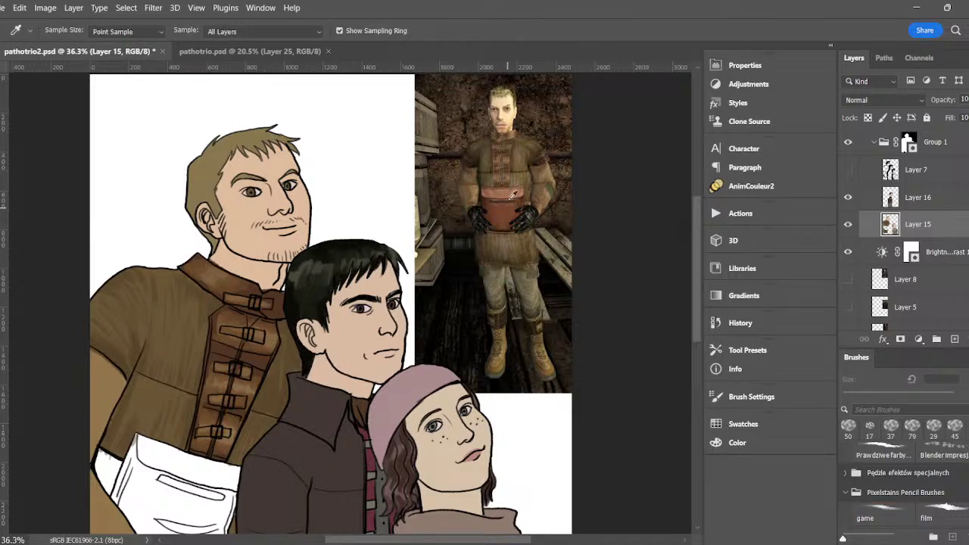
left_click_drag(697, 311, 696, 350)
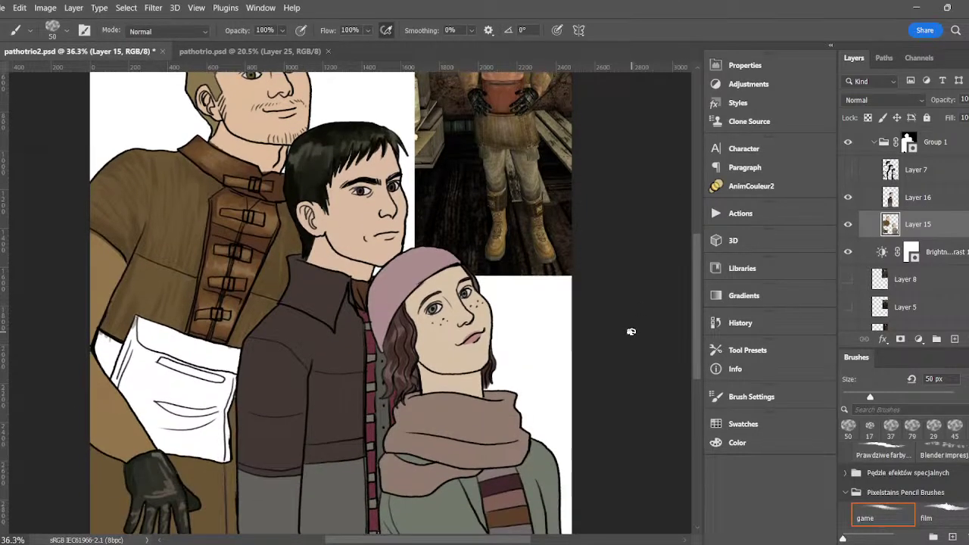
key("w")
left_click(165, 391)
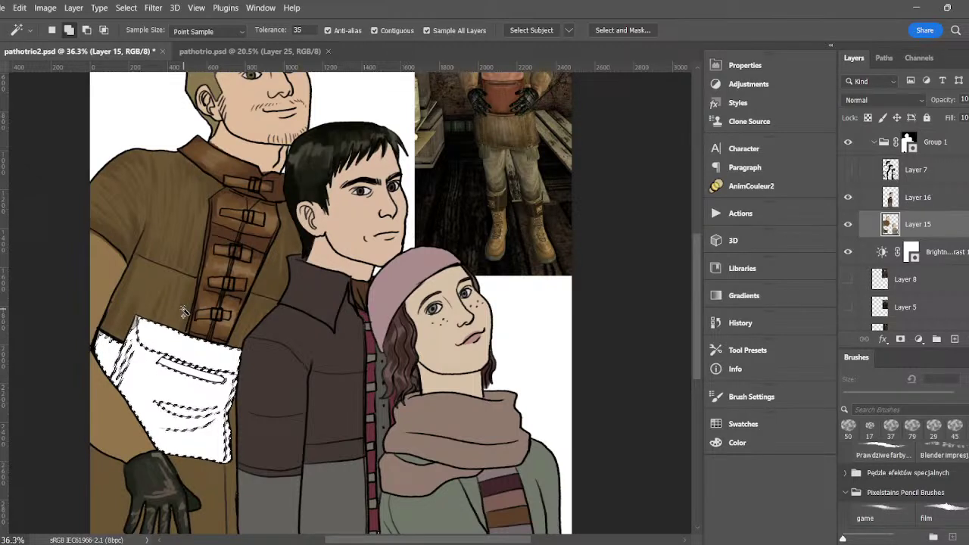
left_click(750, 187)
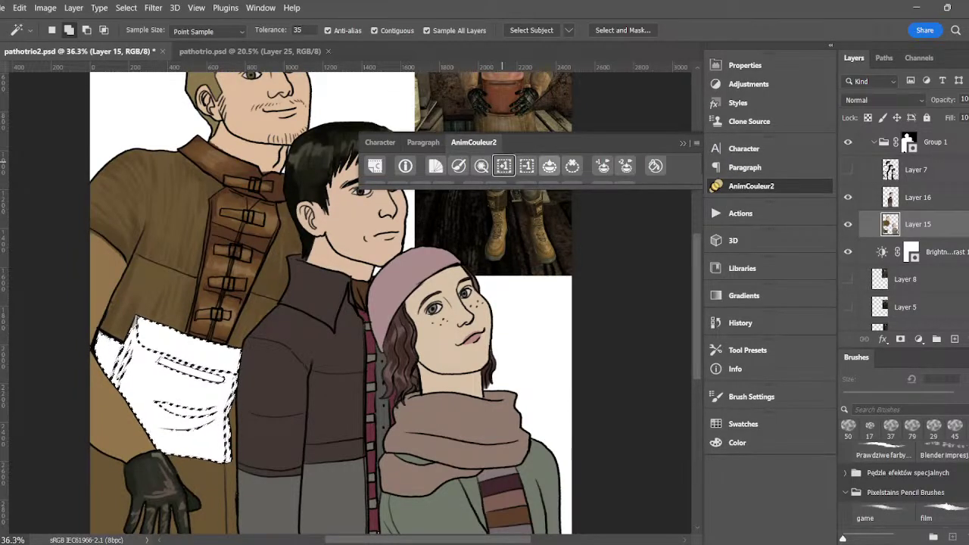
left_click(550, 165)
left_click(650, 129)
key("b")
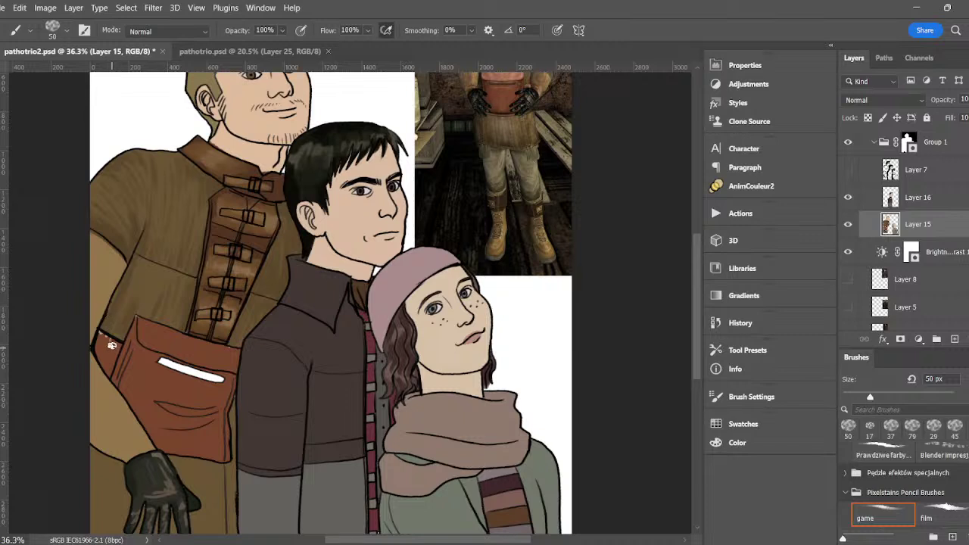
left_click(854, 397)
mouse_move(215, 377)
left_mouse_down()
mouse_move(177, 369)
mouse_move(219, 378)
left_mouse_up()
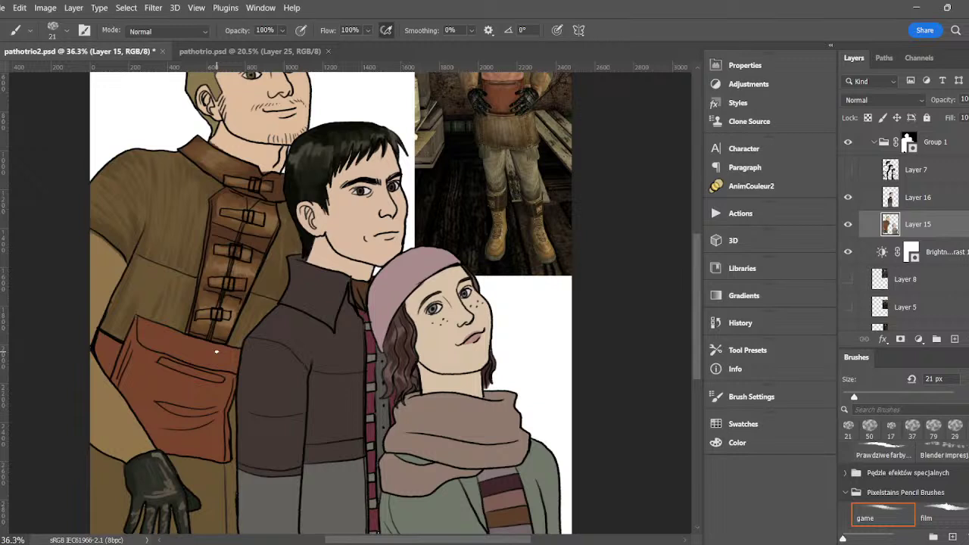
- Add lighter strokes to the bag's flap and dark shading around its slits and folds, using colours sampled from the reference bag
left_click(512, 83, "alt")
mouse_move(139, 322)
left_mouse_down()
mouse_move(151, 347)
mouse_move(142, 327)
mouse_move(226, 368)
left_mouse_up()
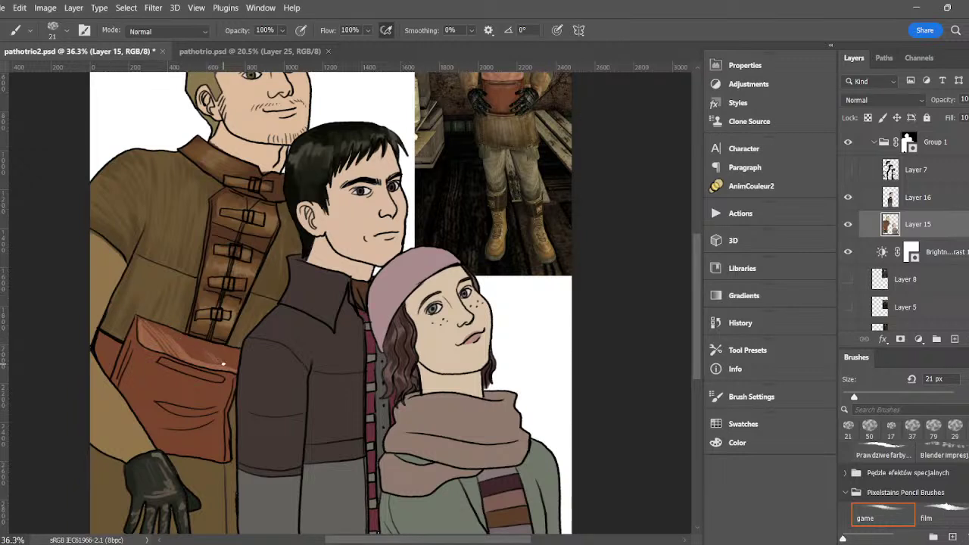
key("i")
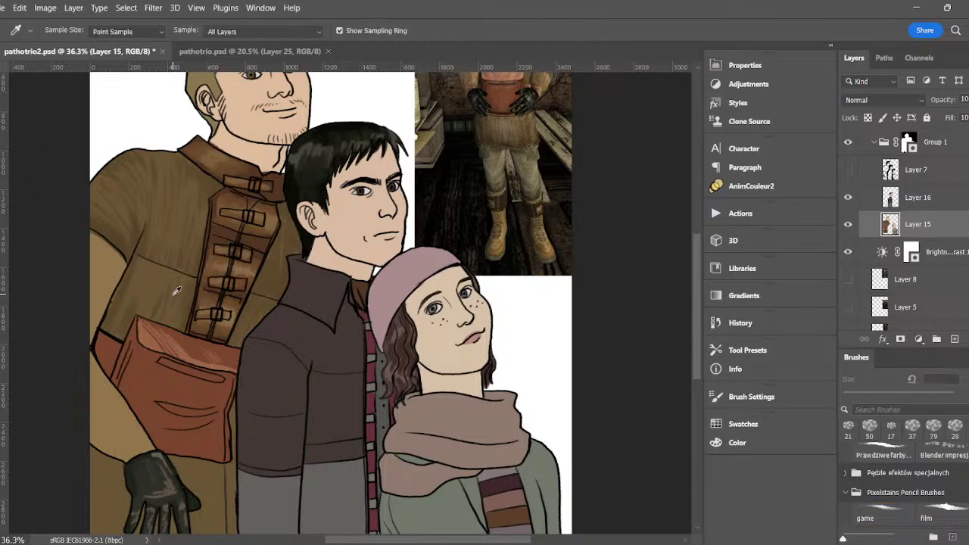
left_click(491, 83)
key("b")
left_click_drag(165, 363, 212, 377)
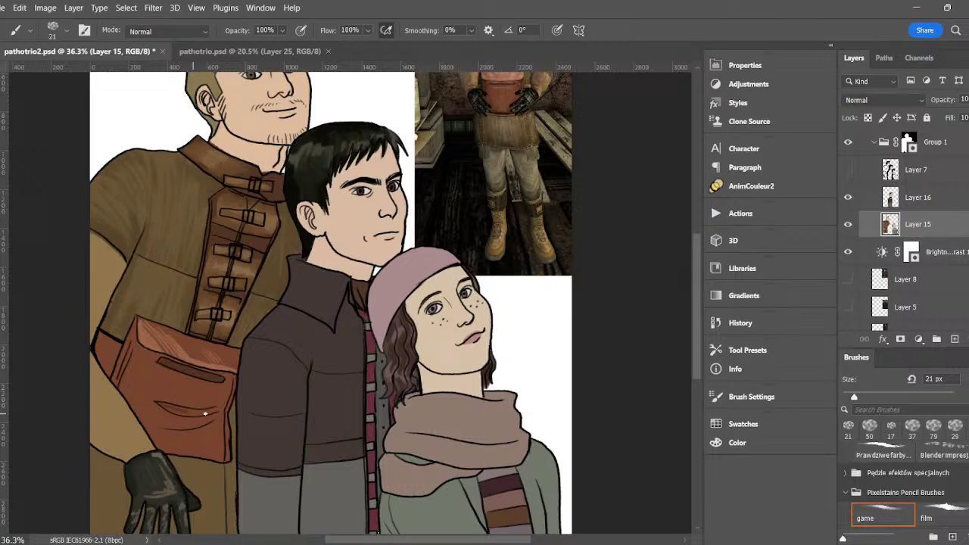
left_click_drag(205, 413, 156, 398)
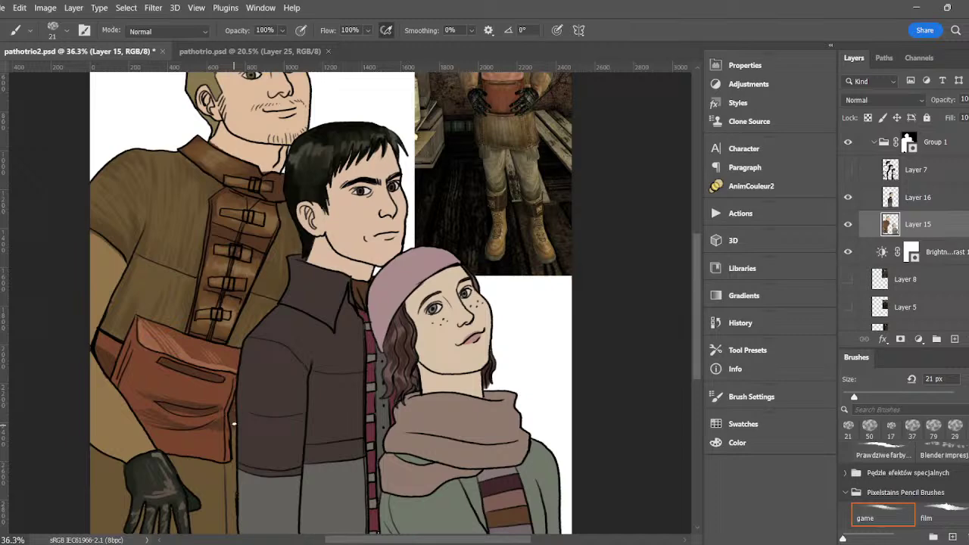
- Sample the reference man's sleeve area and hatch fold strokes on the tall man's upper arm and forearm sleeve
key("i")
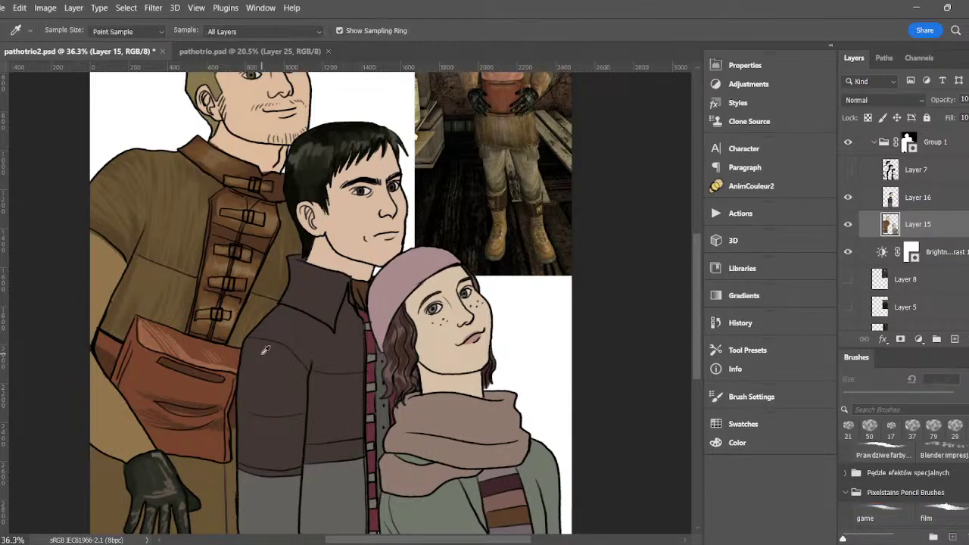
scroll(698, 273, "up", 3)
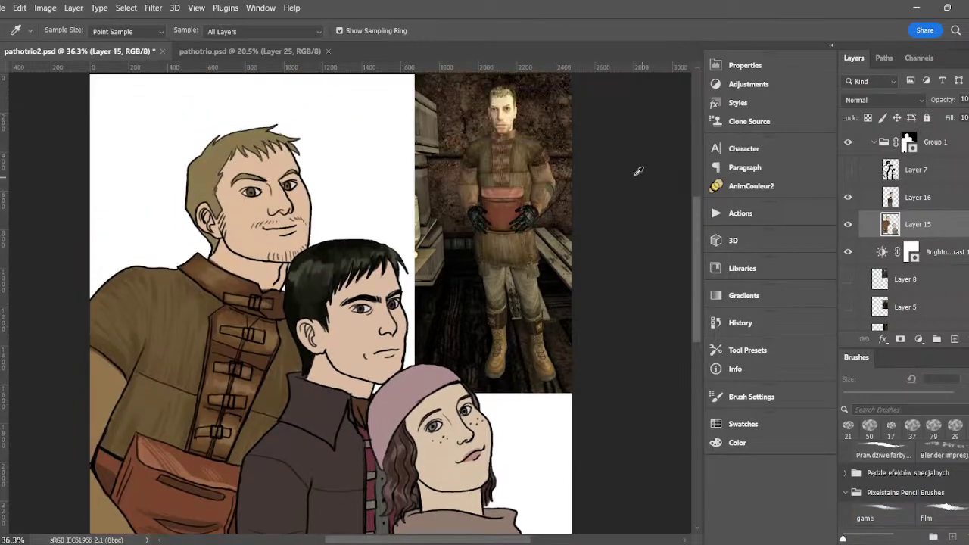
left_click(544, 166)
key("b")
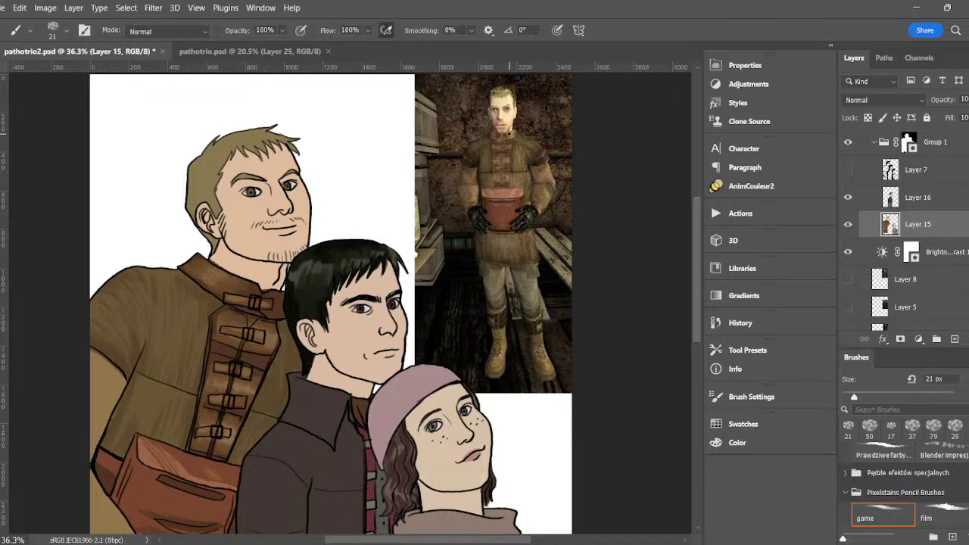
left_click_drag(89, 437, 116, 388)
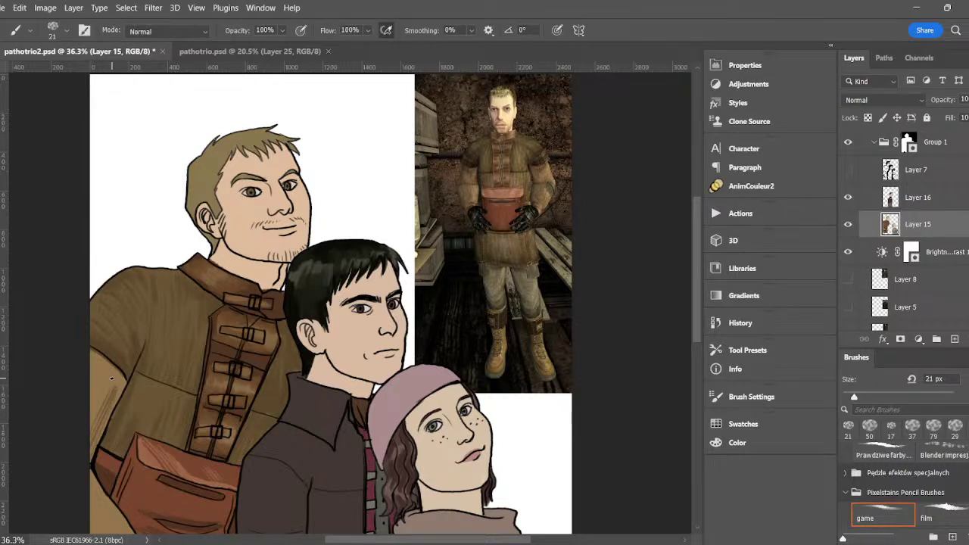
scroll(694, 305, "down", 4)
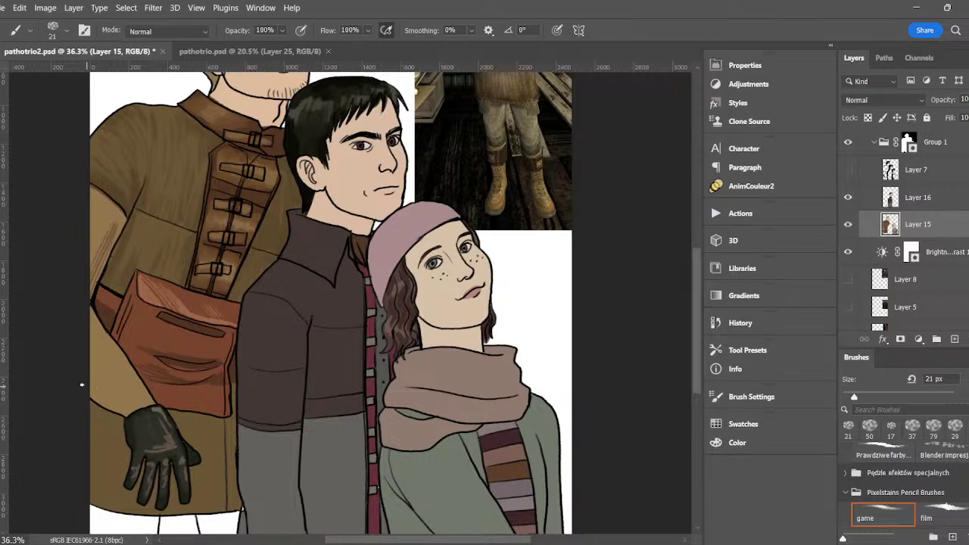
left_click_drag(133, 410, 111, 394)
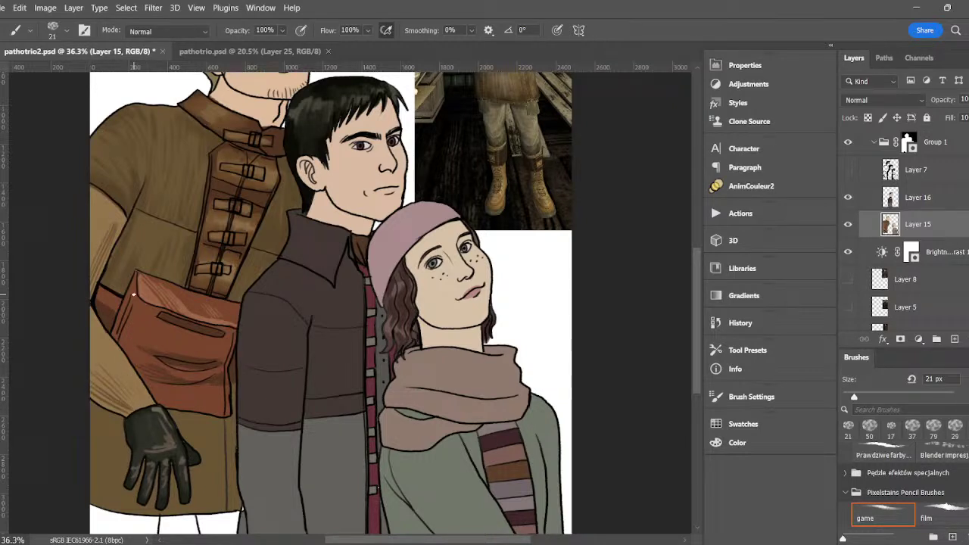
- Sample the brown near the tall man's collar and brush vertical texture strokes over his lower coat with a 31 px brush
left_click(193, 129, "alt")
key("bracketright")
key("bracketright")
key("bracketright")
key("bracketleft")
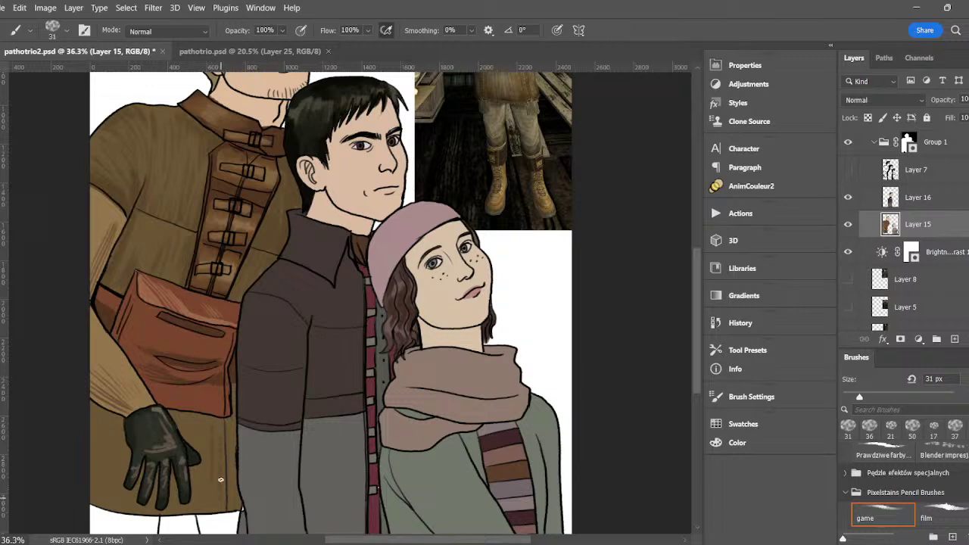
left_click_drag(226, 425, 230, 498)
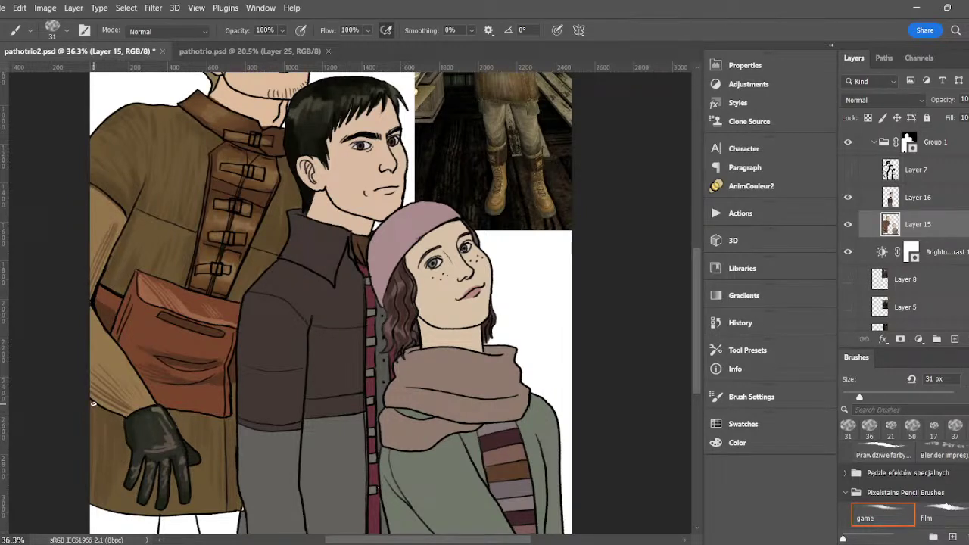
- Fill both of the tall man's trouser legs below the coat with a colour sampled from the reference man's trousers
key("i")
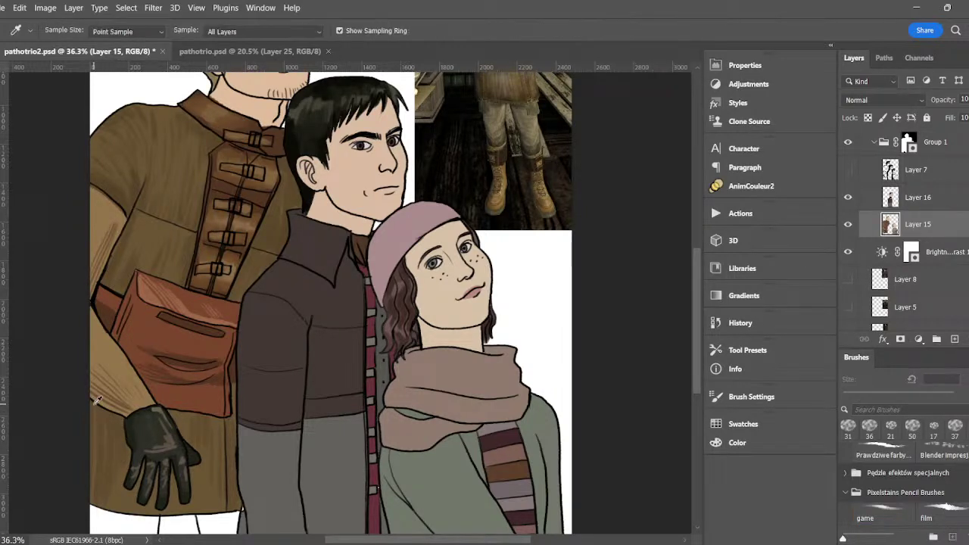
left_click(503, 113)
key("w")
scroll(640, 304, "down", 3)
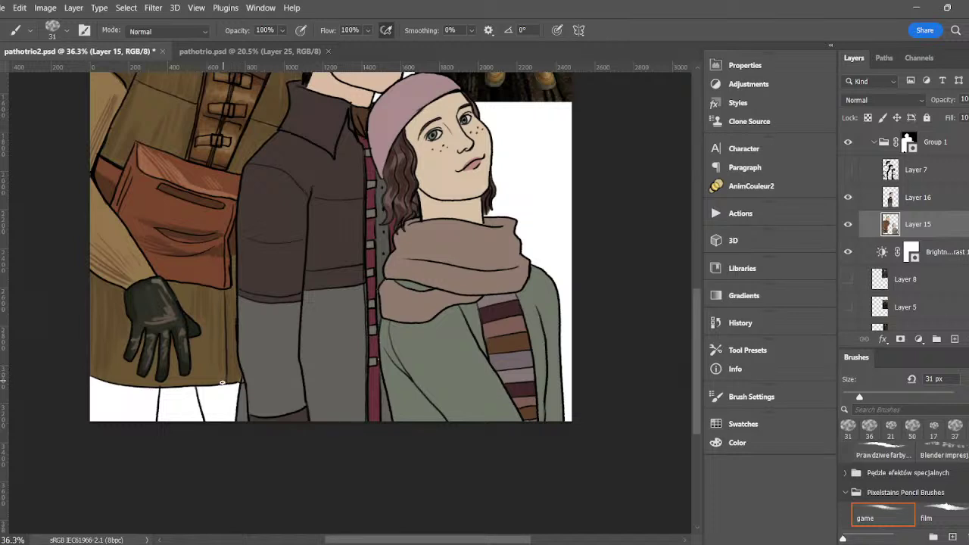
left_click(220, 399)
left_click(119, 399)
left_click(750, 186)
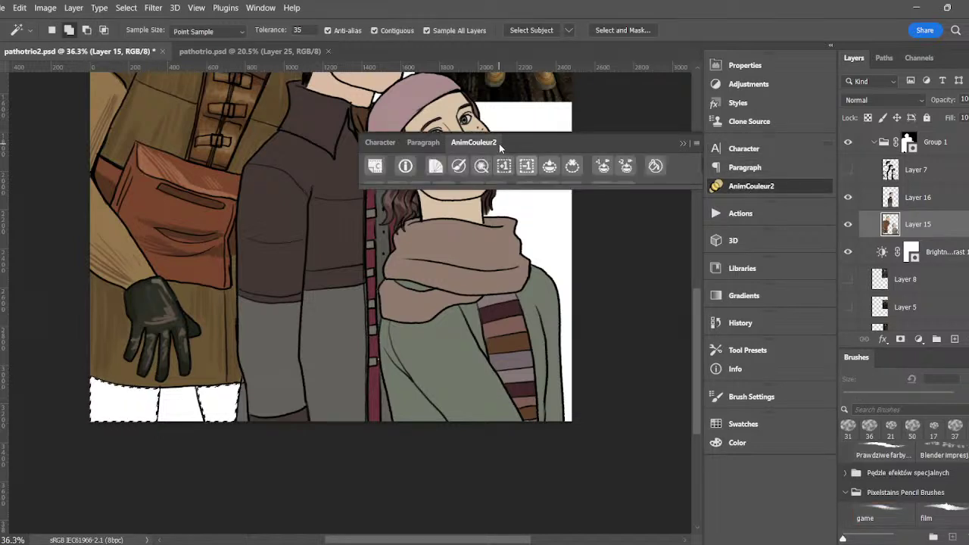
left_click(551, 165)
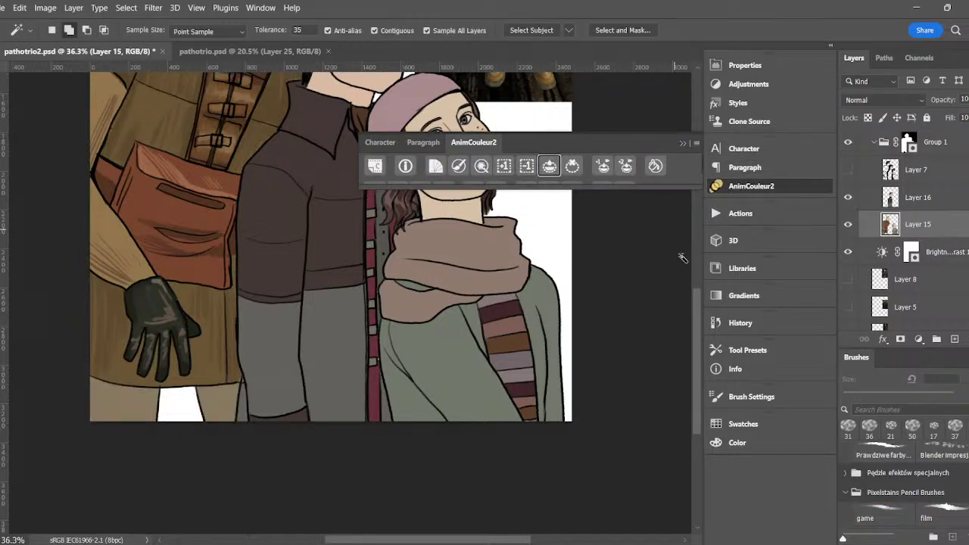
left_click(687, 142)
- Sample skin tones from the reference face and the tall man's face, mix a pinker shade, and paint the tall man's lips
left_click_drag(697, 333, 696, 240)
key("i")
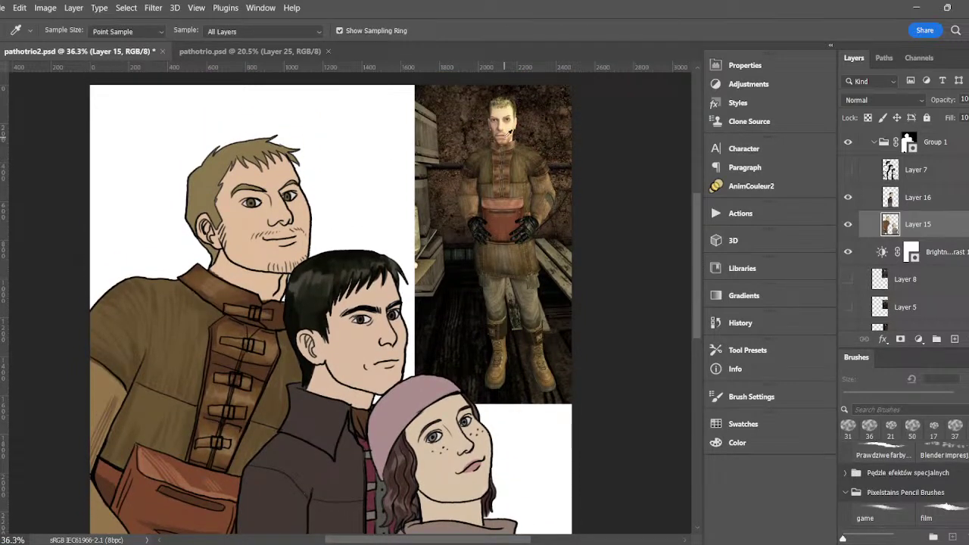
left_click(508, 131)
key("b")
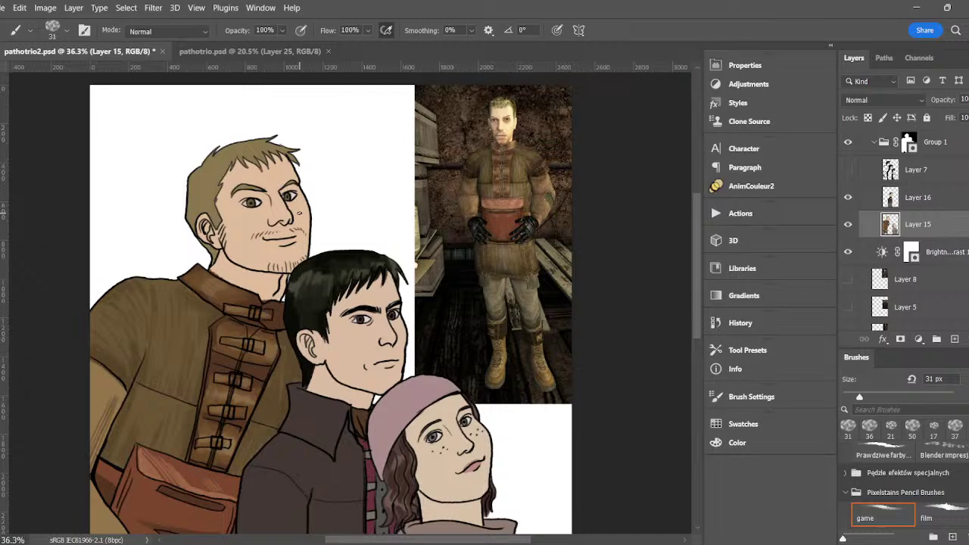
key("i")
left_click(505, 133)
left_click(303, 217)
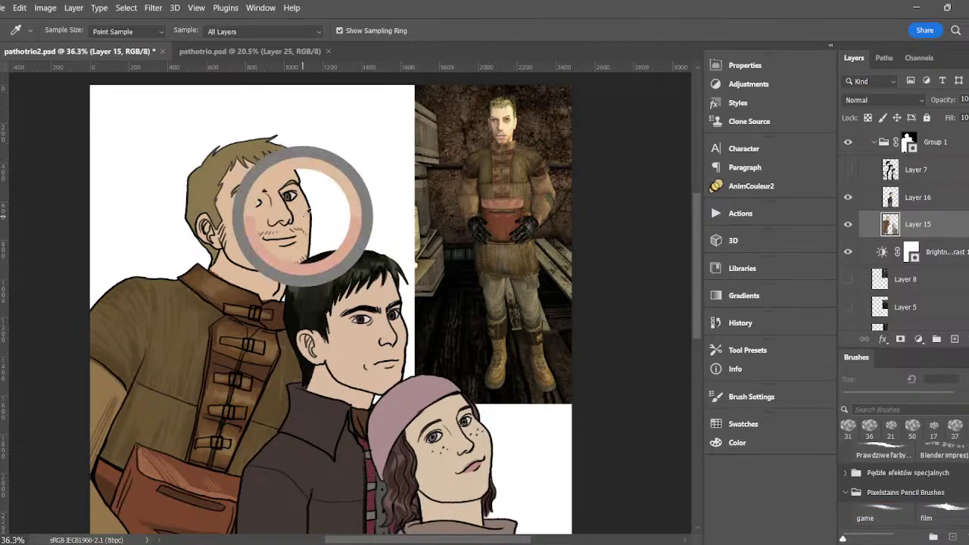
left_click(2, 479)
left_click(614, 202)
left_click_drag(733, 322, 733, 329)
left_click(851, 153)
key("b")
mouse_move(274, 241)
left_mouse_down()
mouse_move(293, 238)
mouse_move(281, 240)
left_mouse_up()
- Set the foreground colour to #b0765f and shade the tall man's lips with it
left_click(3, 479)
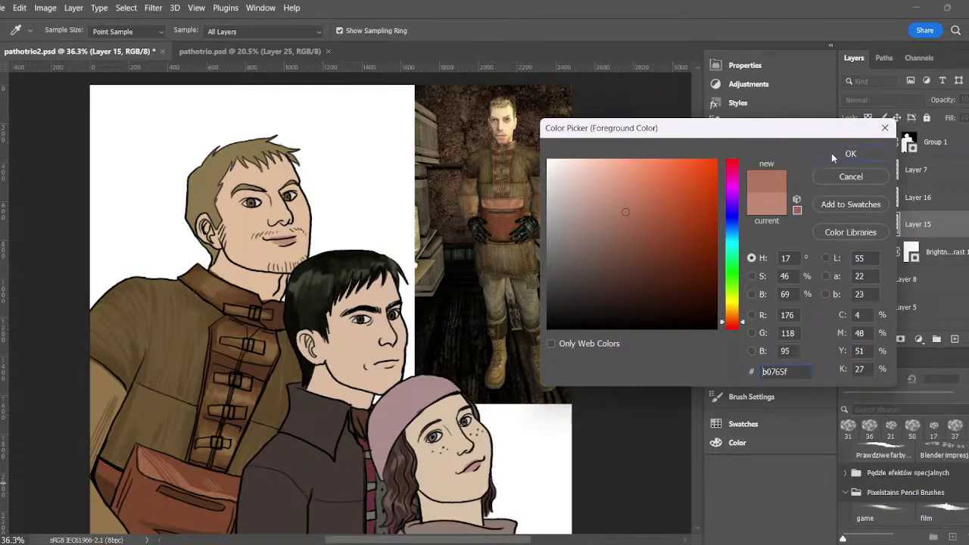
left_click(833, 153)
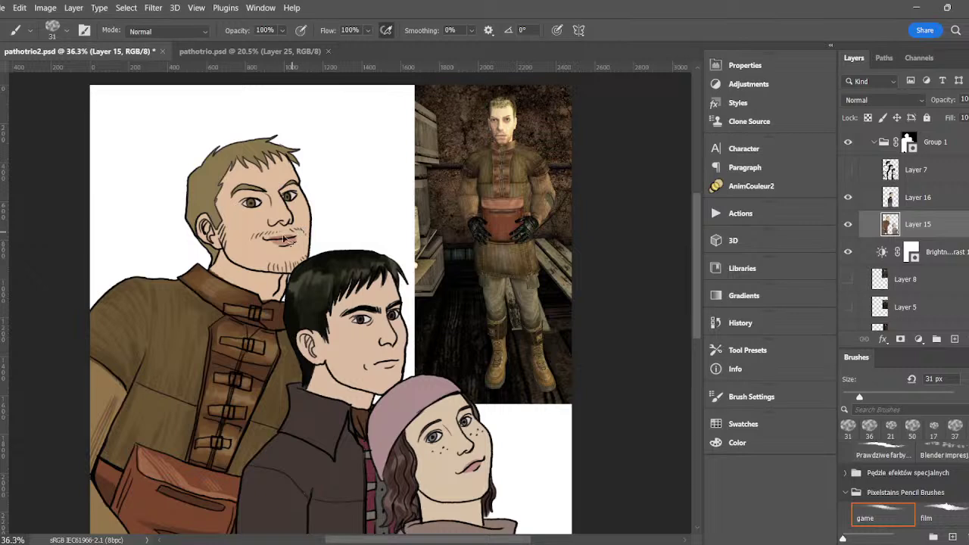
left_click_drag(274, 238, 300, 226)
- Sample blond tones from the reference man's hair and brush highlights over the top and back of the tall man's hair
key("i")
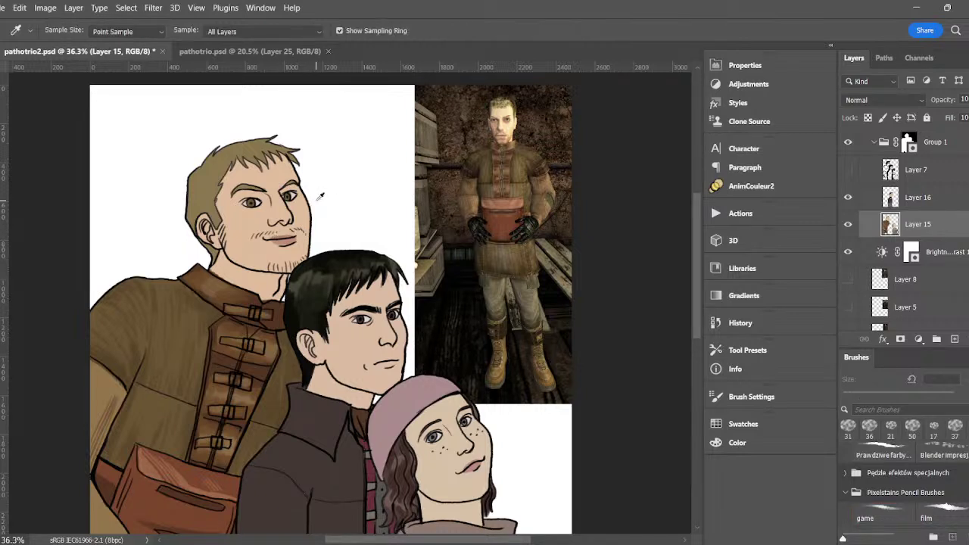
left_click(502, 100)
key("b")
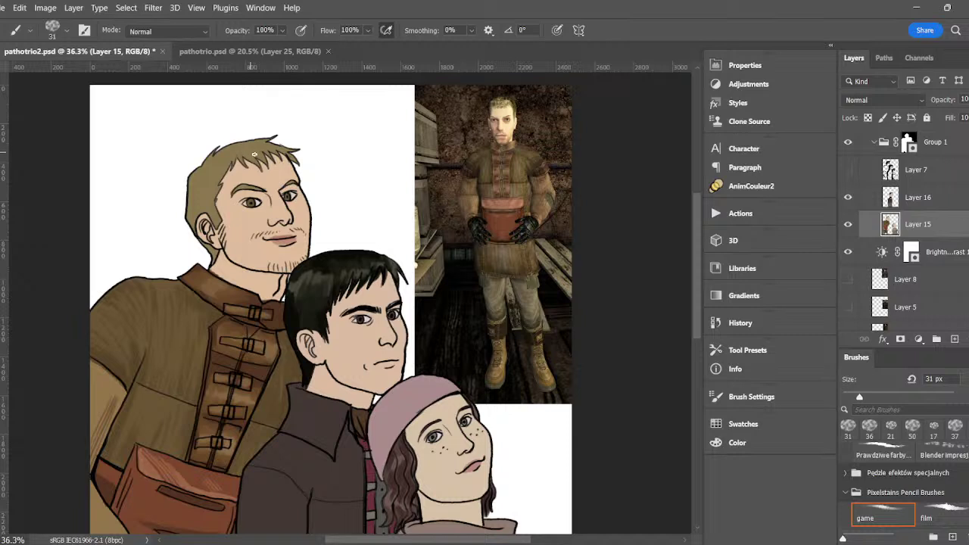
key("i")
left_click(505, 101)
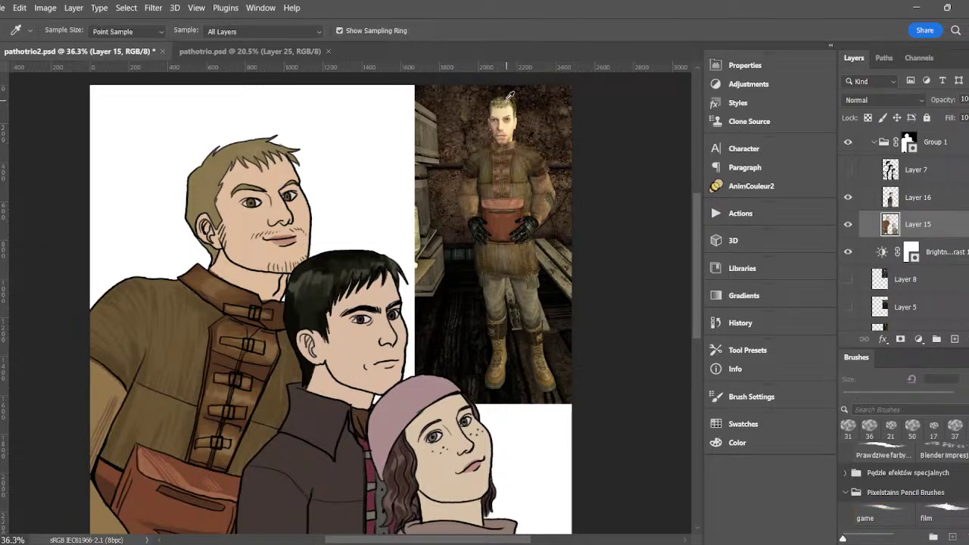
key("b")
mouse_move(254, 156)
left_mouse_down()
mouse_move(268, 145)
mouse_move(281, 149)
left_mouse_up()
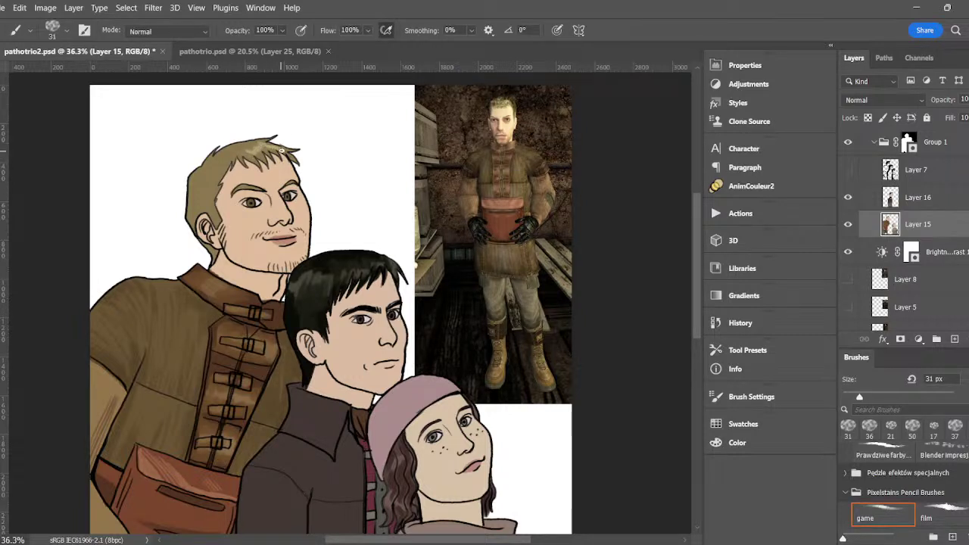
left_click_drag(190, 197, 213, 184)
- Resample a blond tone from the edge of the reference man's hair and shade the tall man's hair behind the ear
key("i")
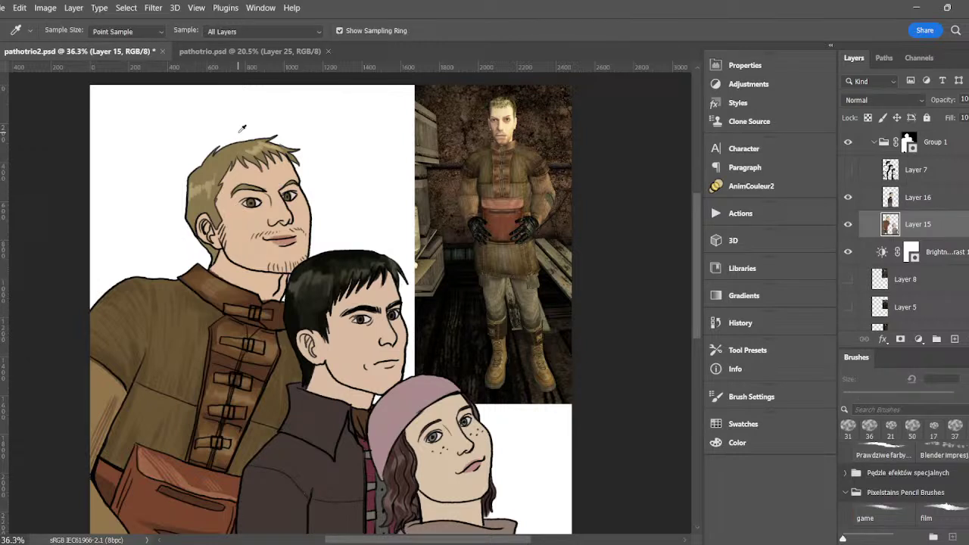
left_click(516, 101)
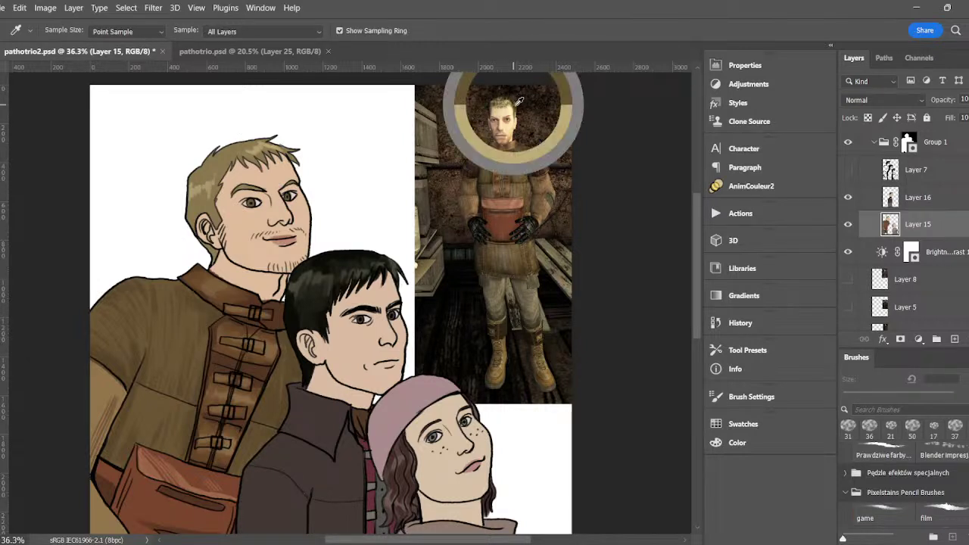
key("b")
mouse_move(187, 215)
left_mouse_down()
mouse_move(221, 225)
mouse_move(213, 259)
mouse_move(216, 250)
mouse_move(198, 235)
left_mouse_up()
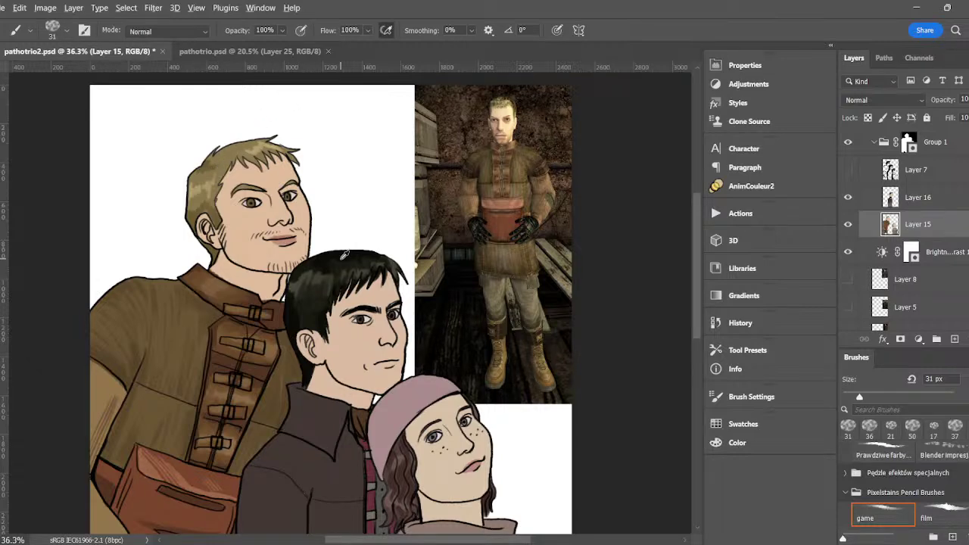
- Mix a darker, pinker shade from the skin tone #dcbda1 and paint the dark-haired man's lips on Layer 16
scroll(341, 257, "down", 5)
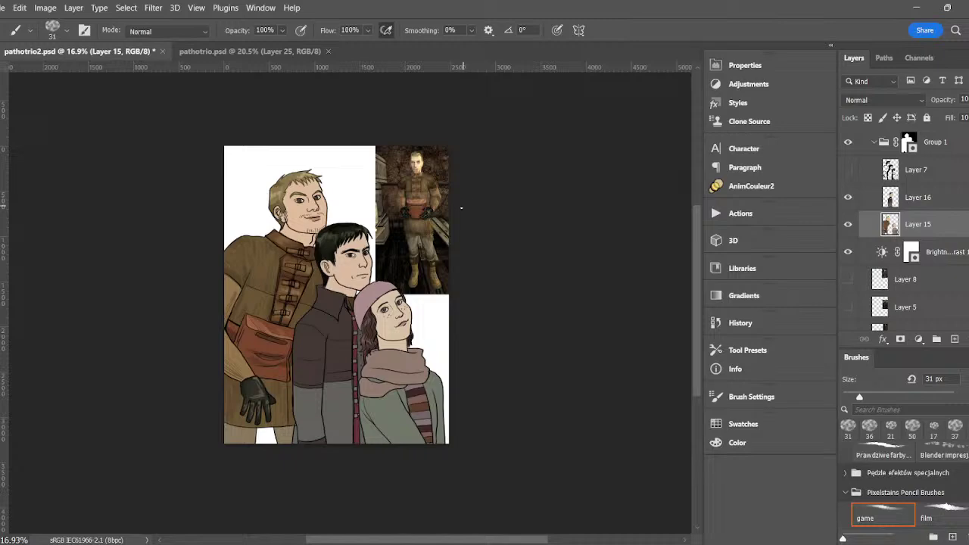
scroll(371, 231, "up", 5)
scroll(257, 215, "down", 3)
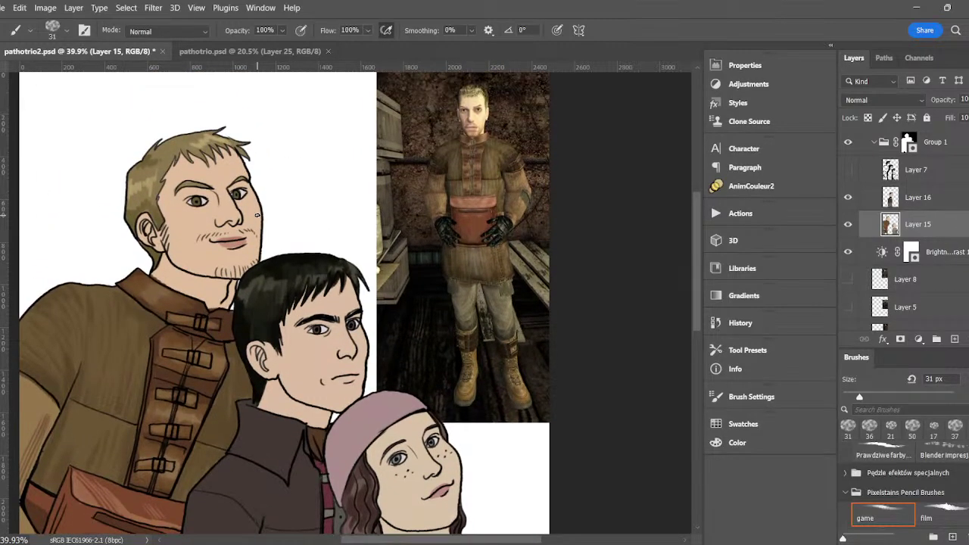
scroll(360, 357, "up", 2)
scroll(360, 357, "up", 2)
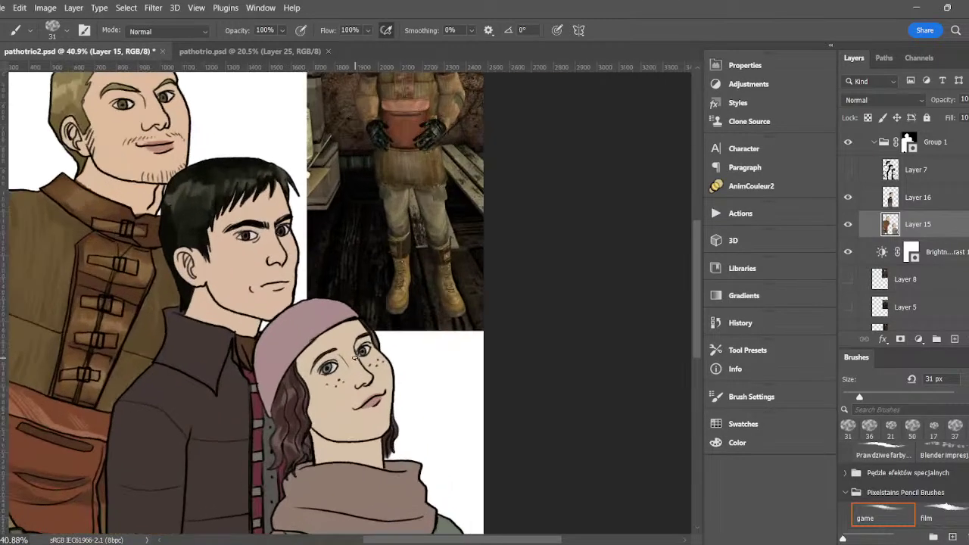
key("i")
left_click(1, 488)
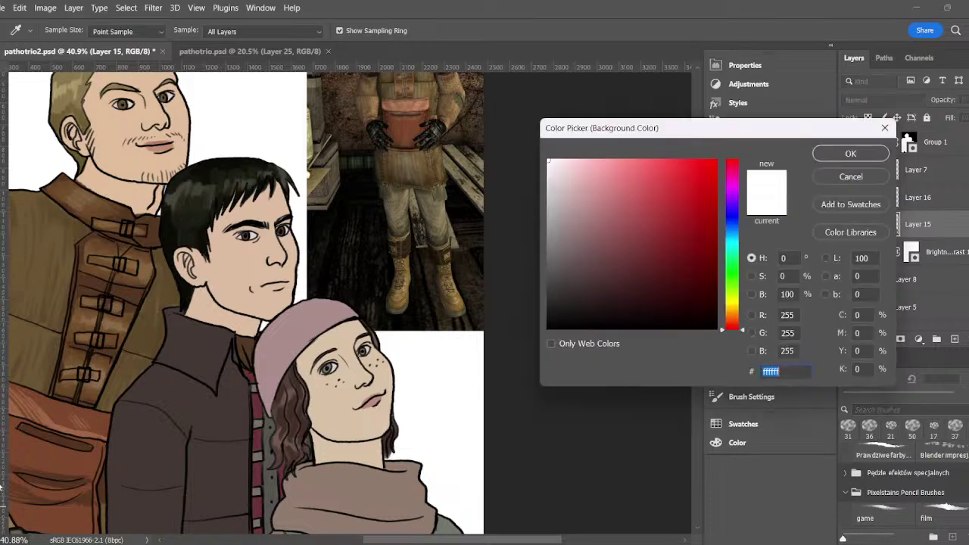
left_click(863, 177)
left_click(1, 479)
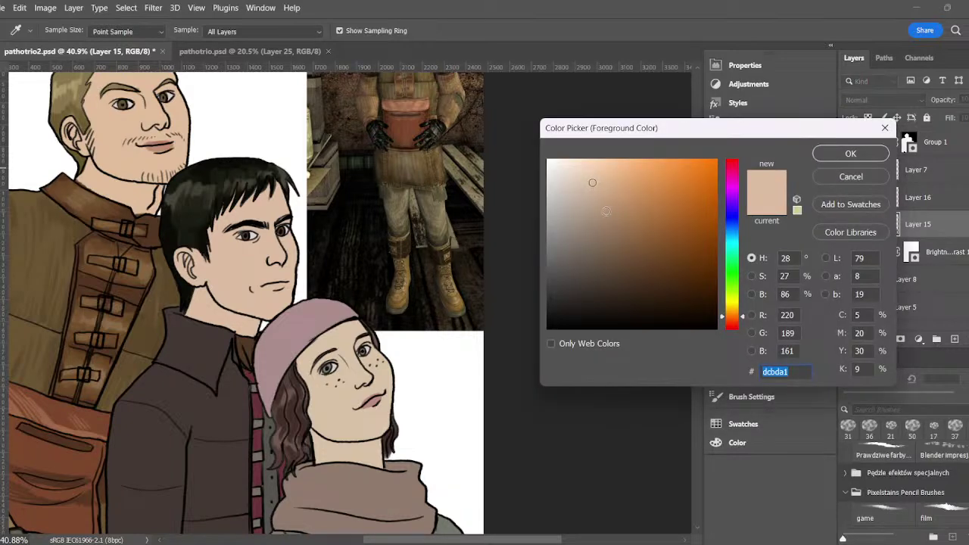
left_click(611, 202)
left_click(732, 322)
left_click(851, 155)
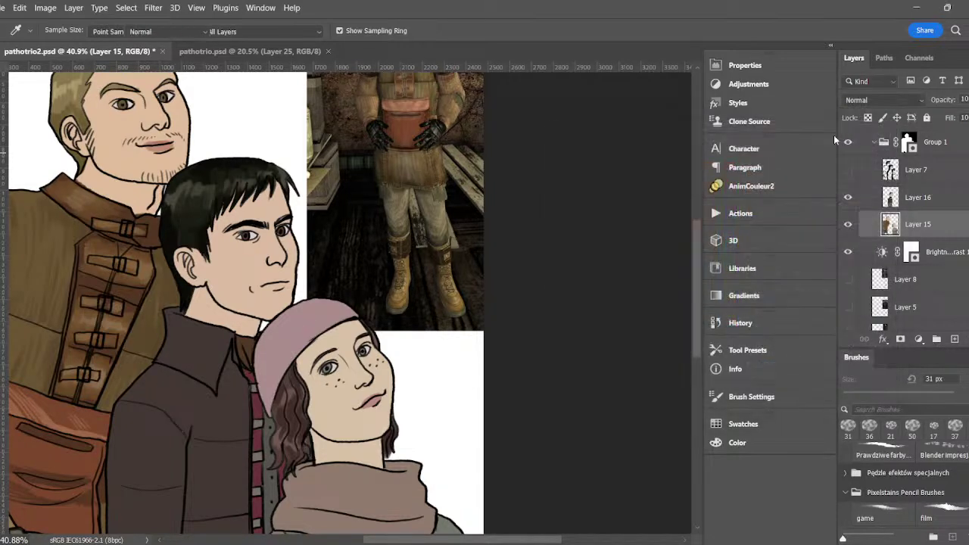
key("b")
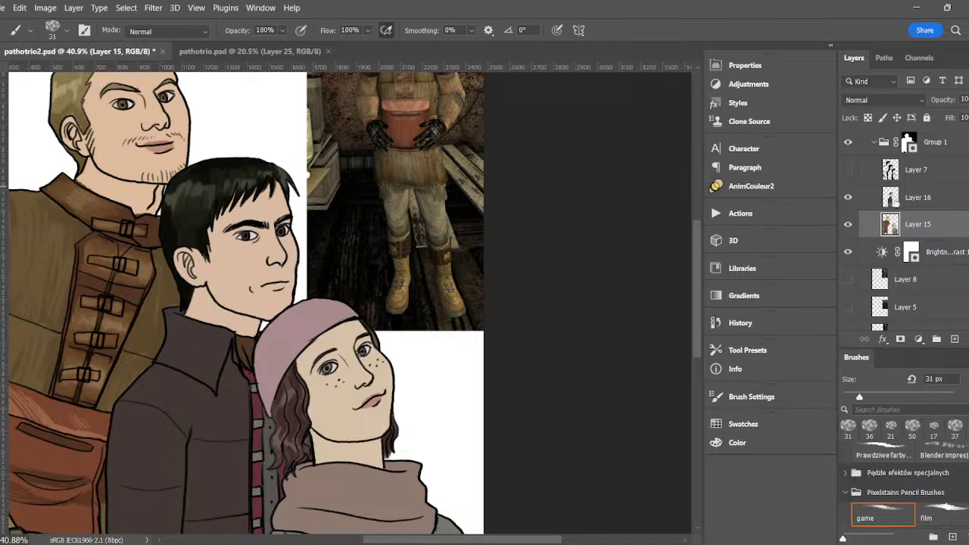
left_click(872, 188)
left_click_drag(282, 286, 287, 281)
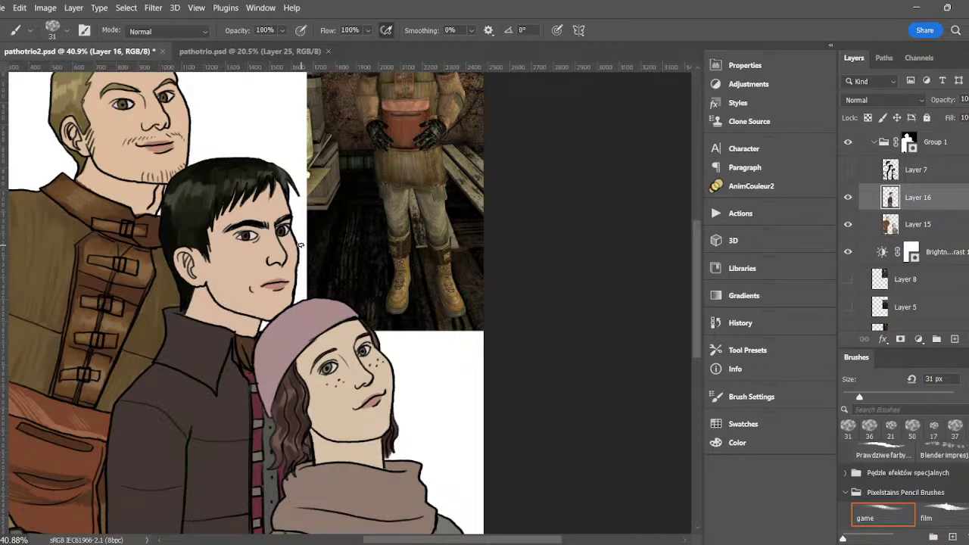
- Show and select the shadow layer, Layer 7, and hide the tall man's reference photo on Layer 4
left_click(848, 170)
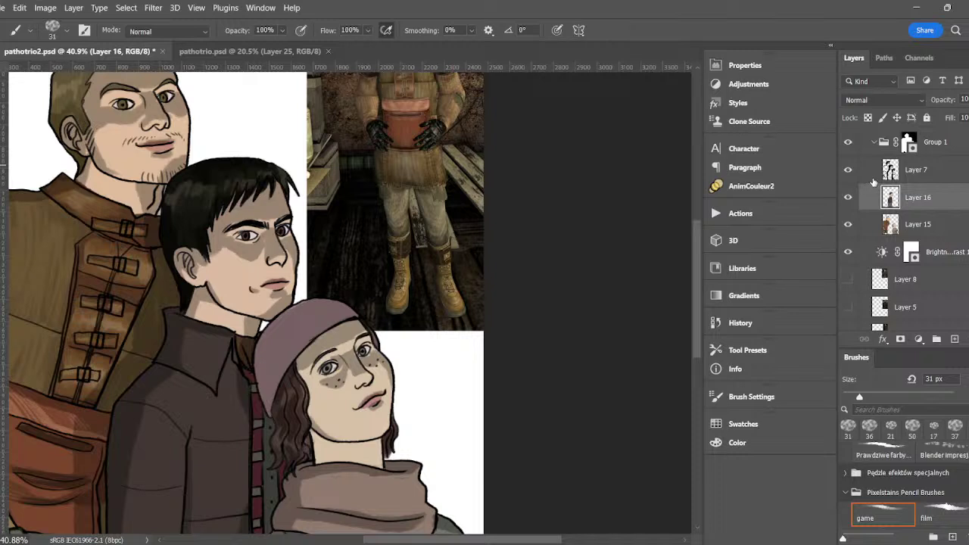
left_click(900, 170)
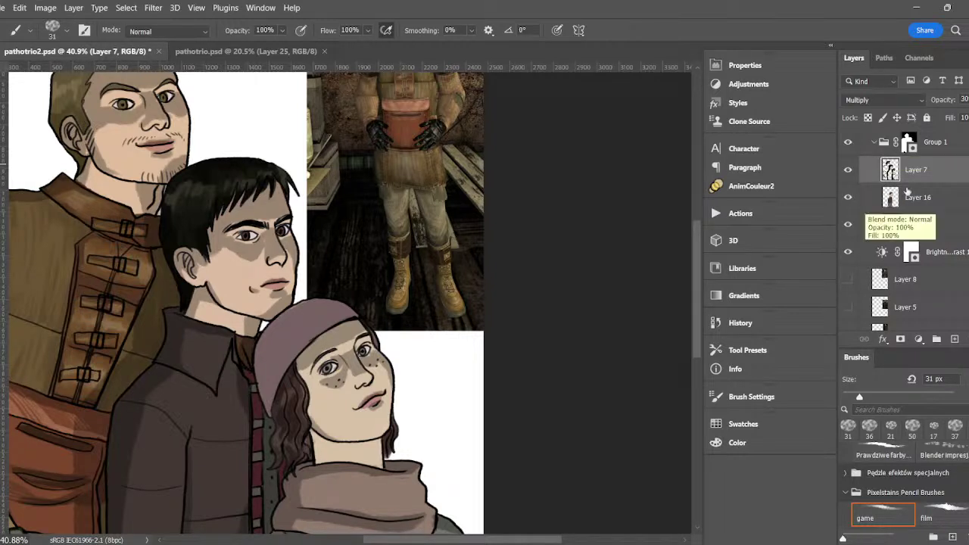
scroll(920, 280, "down", 2)
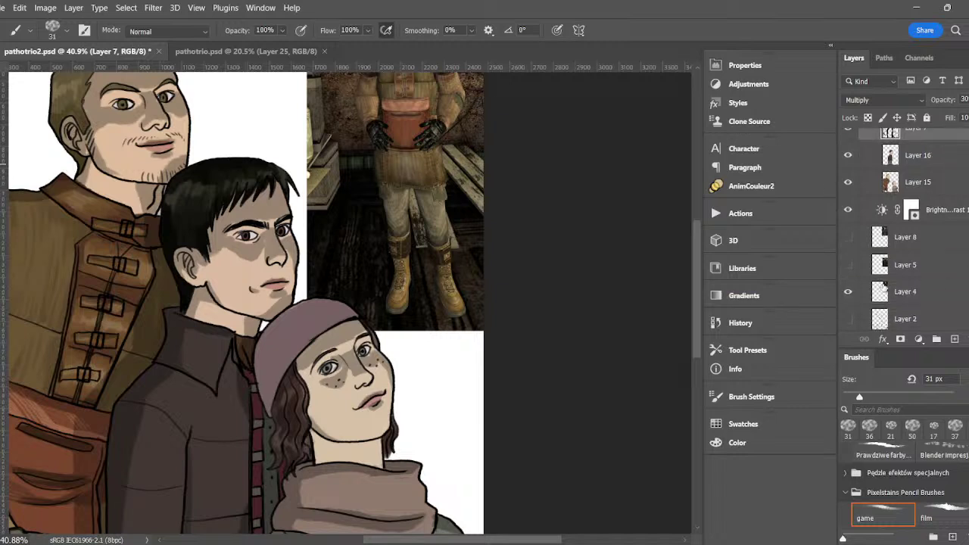
left_click(849, 292)
scroll(908, 227, "up", 3)
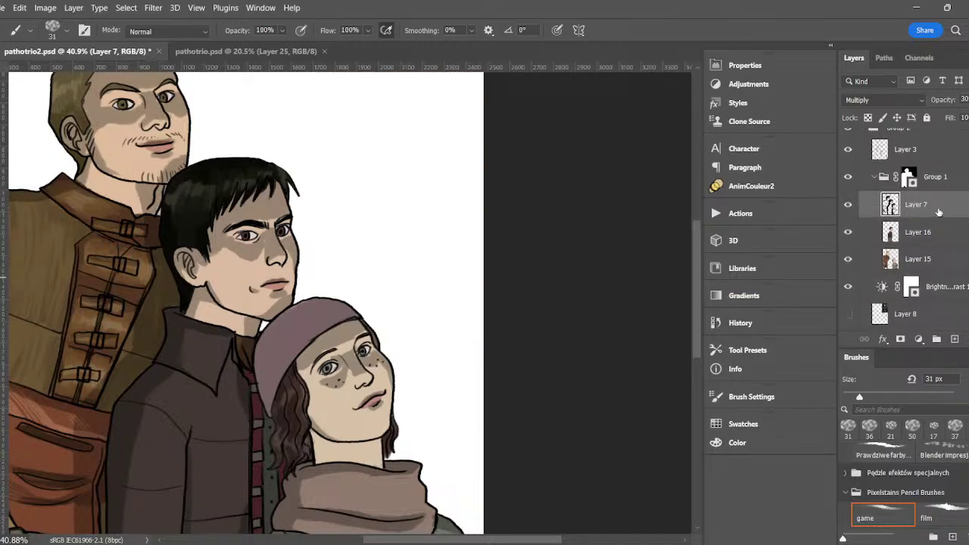
- Set the foreground colour to black and touch up Layer 7's shadow on the dark-haired man's face with a 29 px eraser
key("w")
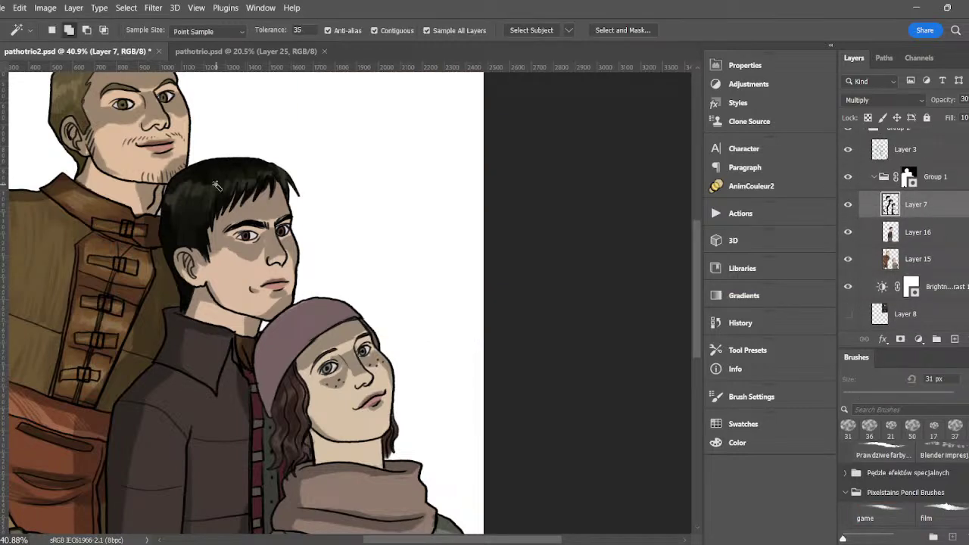
key("e")
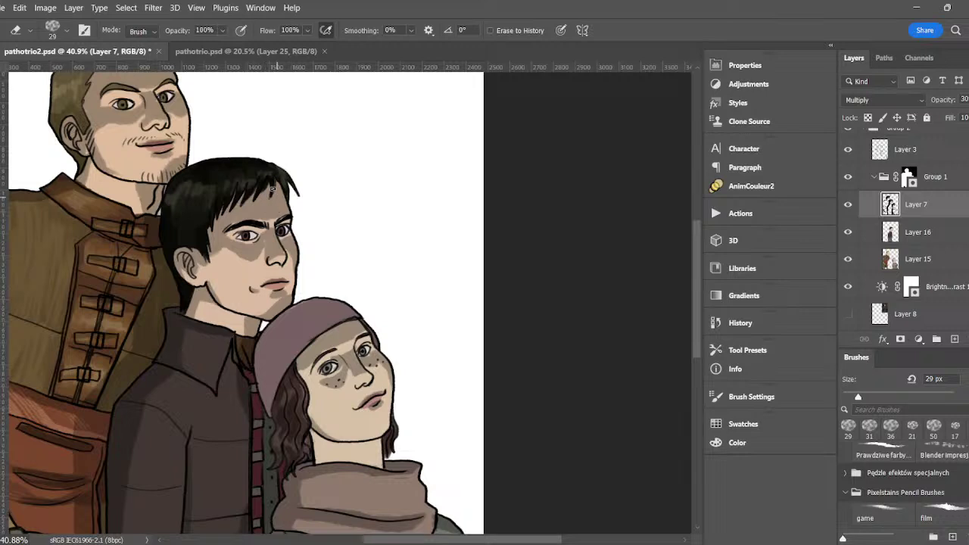
key("b")
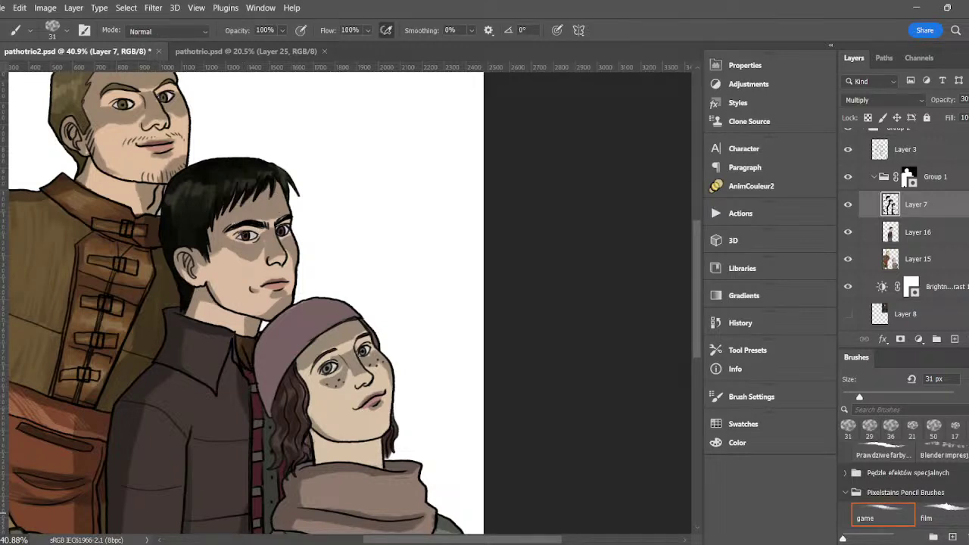
left_click(2, 488)
left_click_drag(567, 309, 547, 329)
left_click(842, 157)
key("e")
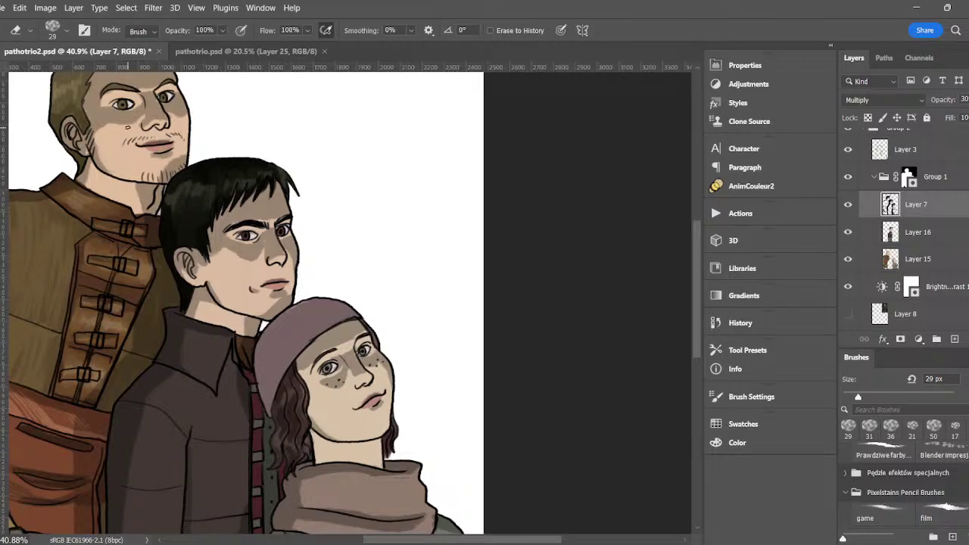
left_click_drag(221, 255, 269, 241)
scroll(277, 219, "up", 5)
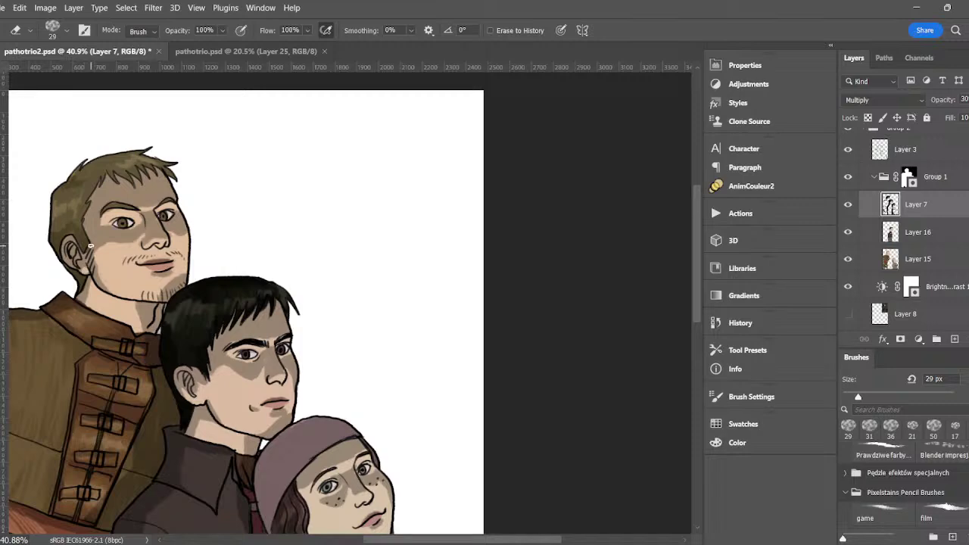
- Hide the shadows on Layer 7 and show the woman's reference photo on Layer 8
scroll(75, 216, "down", 5)
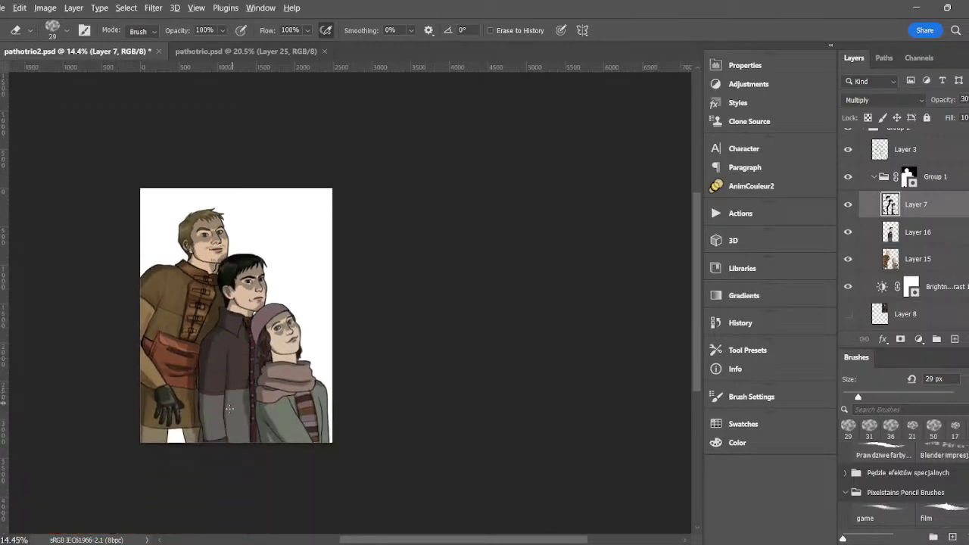
scroll(194, 399, "up", 2)
scroll(204, 394, "up", 2)
scroll(230, 394, "up", 2)
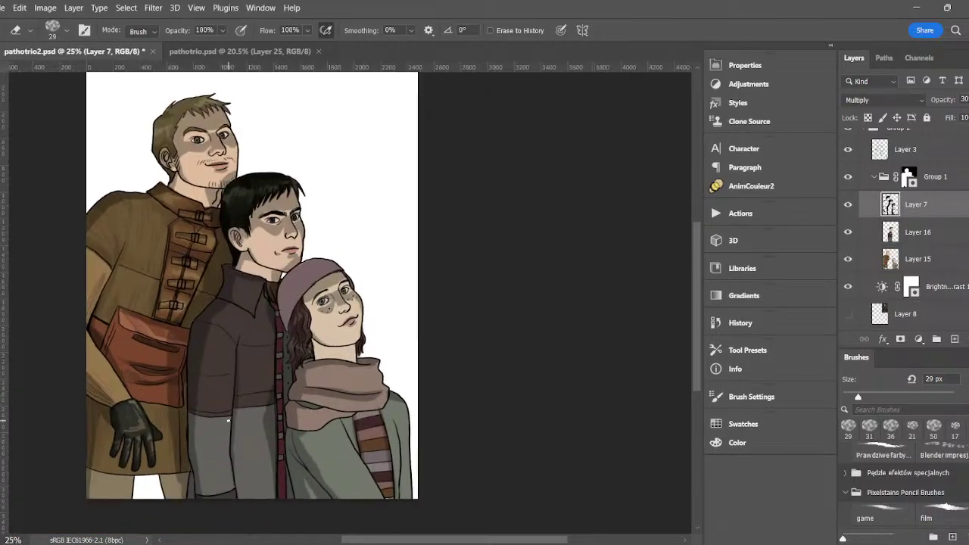
scroll(431, 385, "up", 1)
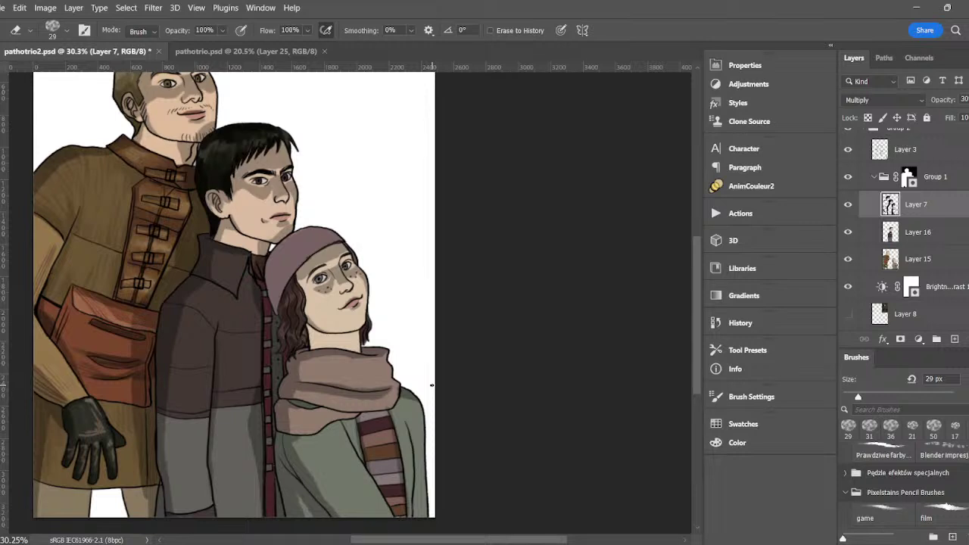
left_click(848, 204)
left_click(849, 314)
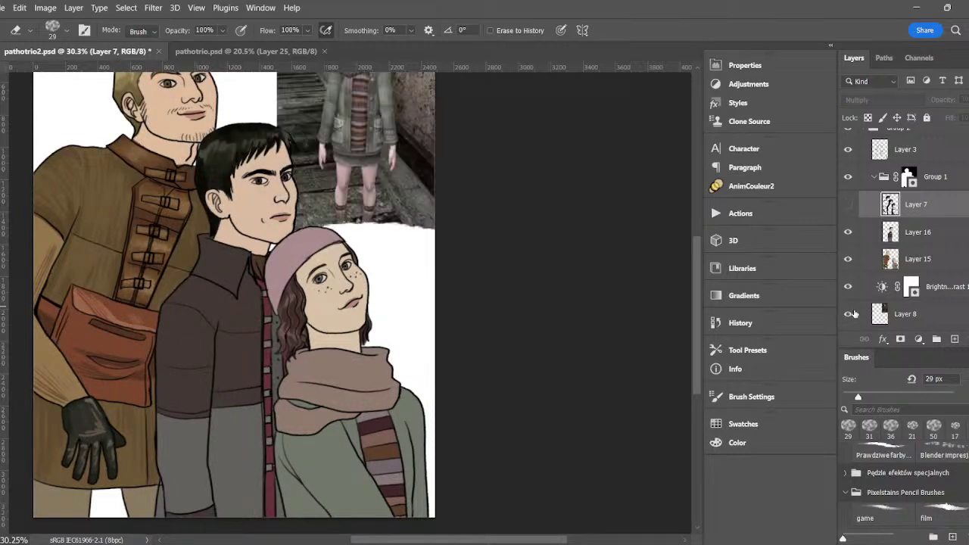
- Sample a colour from the reference scarf and brush texture strokes on the woman's upper scarf fold on Layer 15 at 18 px
scroll(695, 278, "up", 3)
key("i")
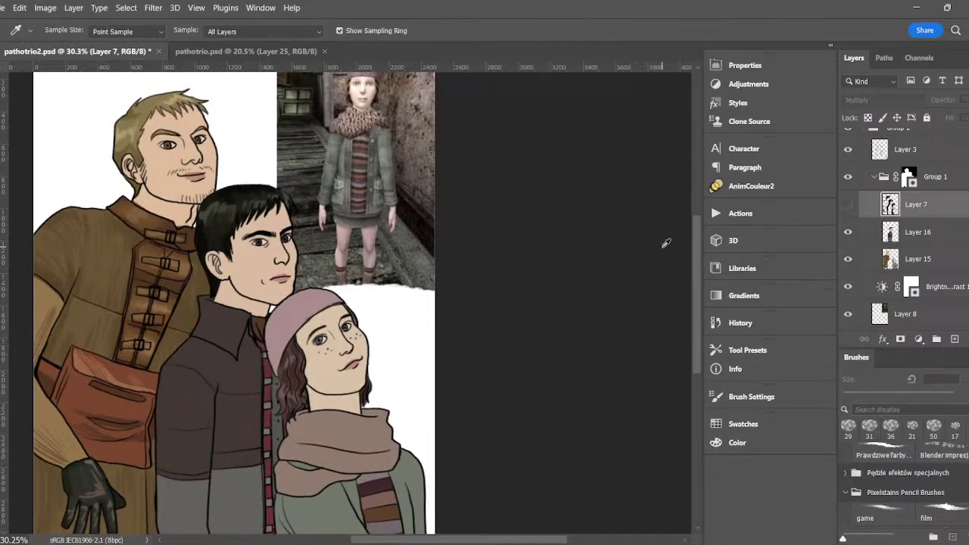
left_click(362, 129)
key("b")
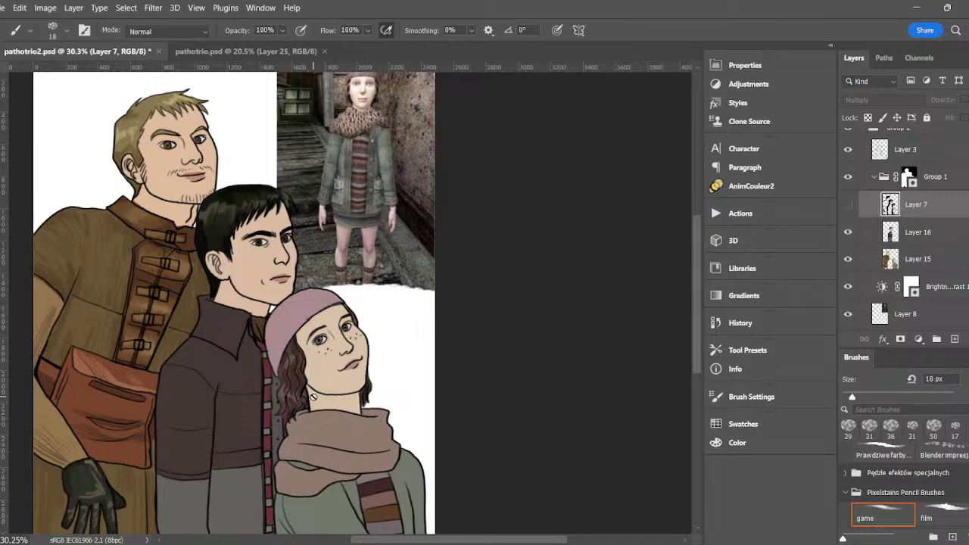
left_click(909, 259)
left_click_drag(296, 434, 375, 449)
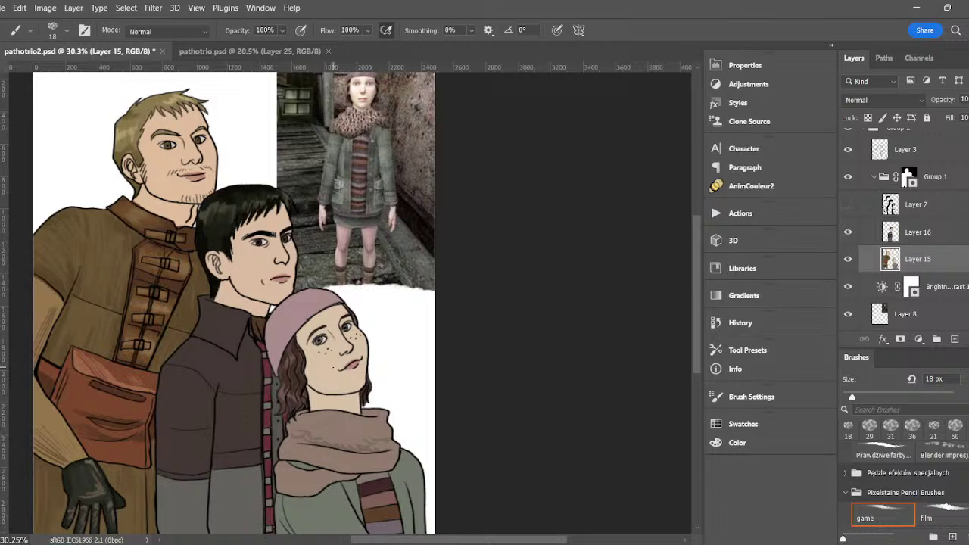
- Sample colours from the reference scarf and brush knit marks along the woman's lower scarf folds on Layer 15
left_click(362, 127, "alt")
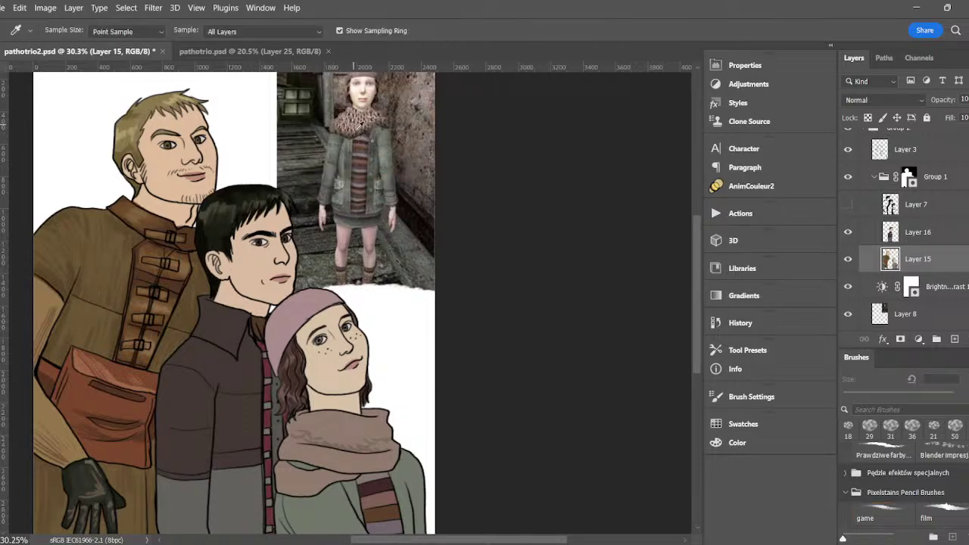
left_click(361, 129, "alt")
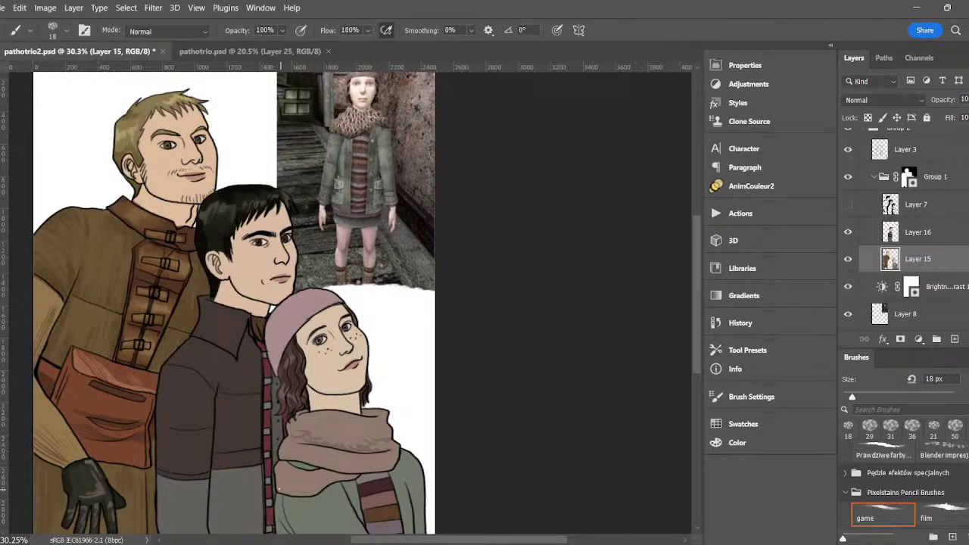
mouse_move(279, 489)
left_mouse_down()
mouse_move(312, 492)
mouse_move(342, 478)
mouse_move(333, 465)
mouse_move(349, 470)
left_mouse_up()
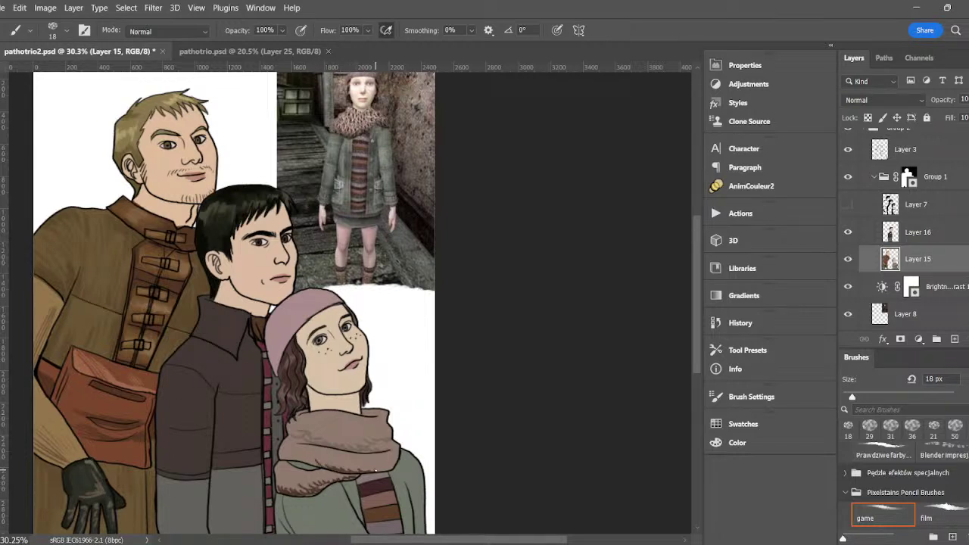
key("i")
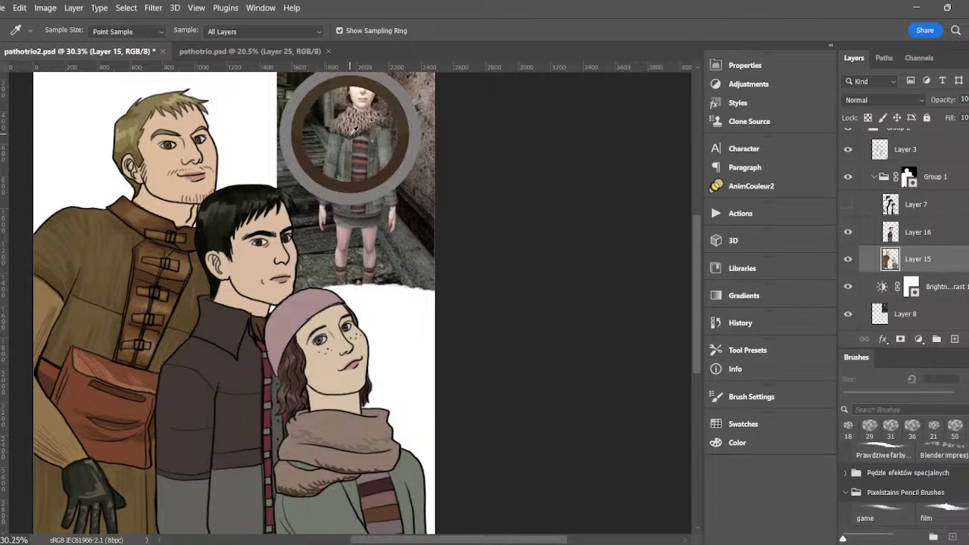
left_click(355, 129)
key("b")
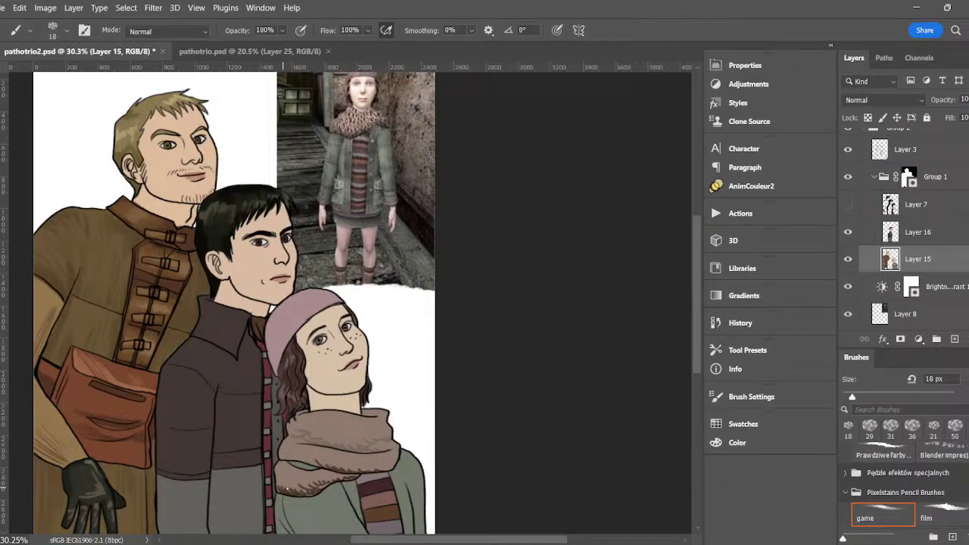
mouse_move(287, 488)
left_mouse_down()
mouse_move(341, 476)
mouse_move(331, 455)
mouse_move(342, 436)
mouse_move(285, 456)
mouse_move(392, 470)
left_mouse_up()
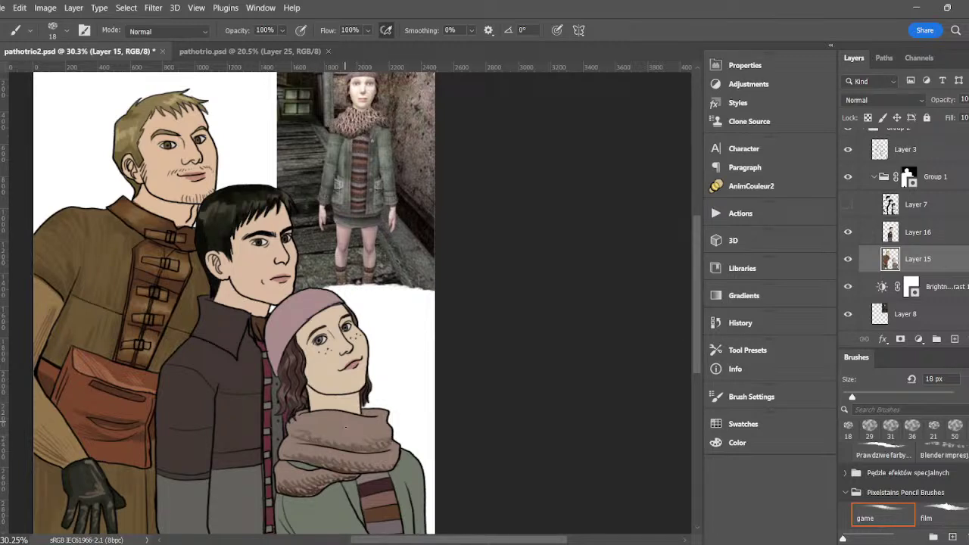
- Extend the knit marks over the woman's upper scarf folds and add strokes in another colour sampled from the reference scarf
mouse_move(337, 434)
left_mouse_down()
mouse_move(389, 431)
mouse_move(323, 427)
mouse_move(363, 428)
left_mouse_up()
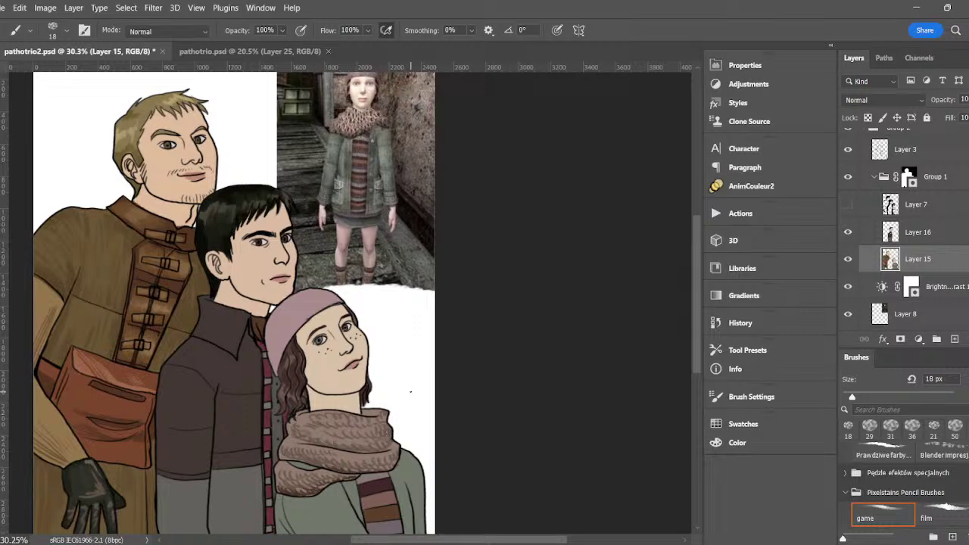
key("i")
left_click(377, 111)
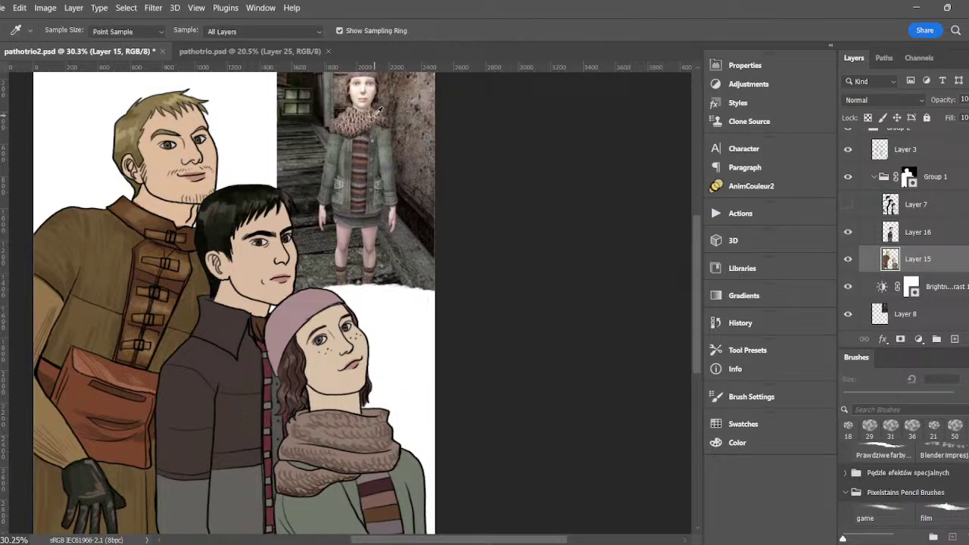
key("b")
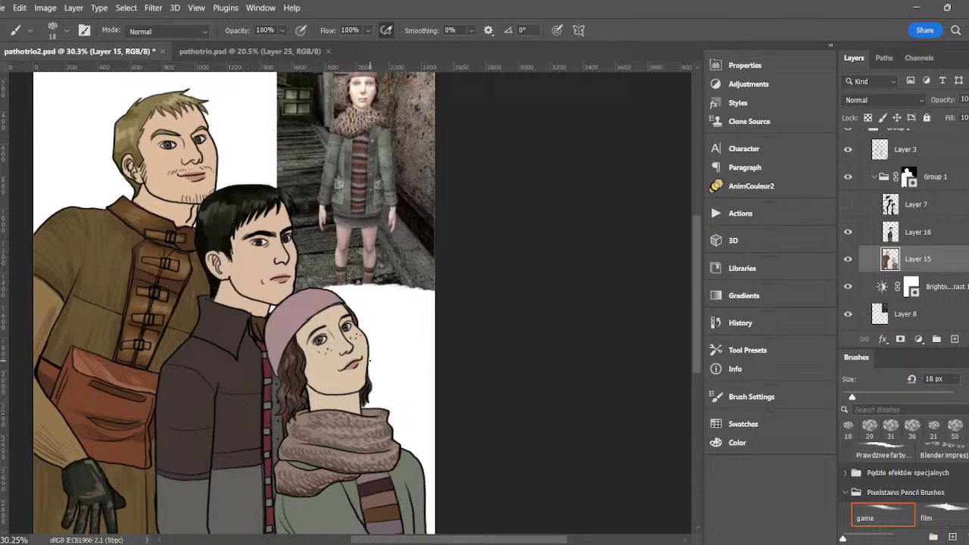
- Sample the reference jacket's colour and brush fine hatching strokes over both sides of the woman's green jacket on Layer 15
left_click(379, 144, "alt")
scroll(699, 270, "down", 3)
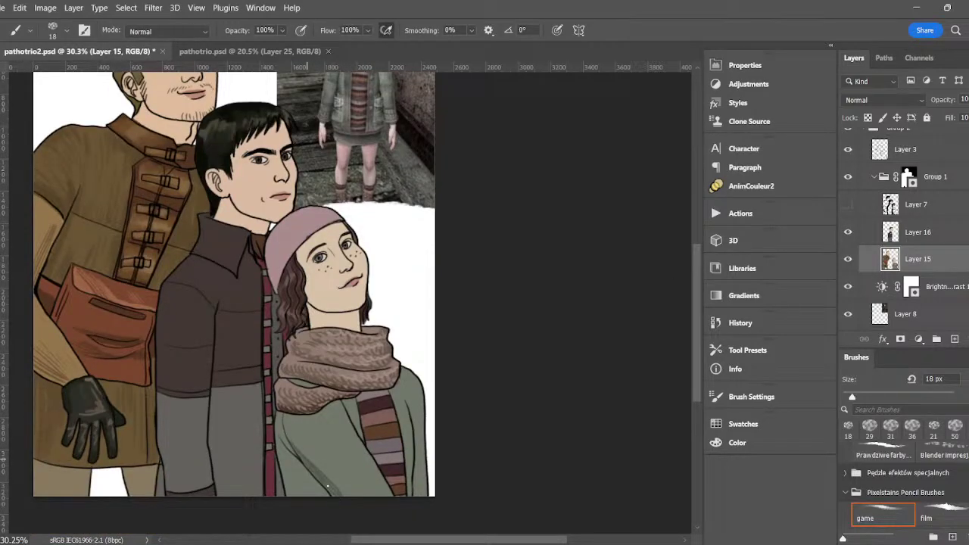
mouse_move(328, 486)
left_mouse_down()
mouse_move(300, 442)
mouse_move(332, 451)
mouse_move(336, 434)
mouse_move(367, 457)
left_mouse_up()
mouse_move(285, 462)
left_mouse_down()
mouse_move(281, 447)
mouse_move(289, 488)
mouse_move(294, 457)
left_mouse_up()
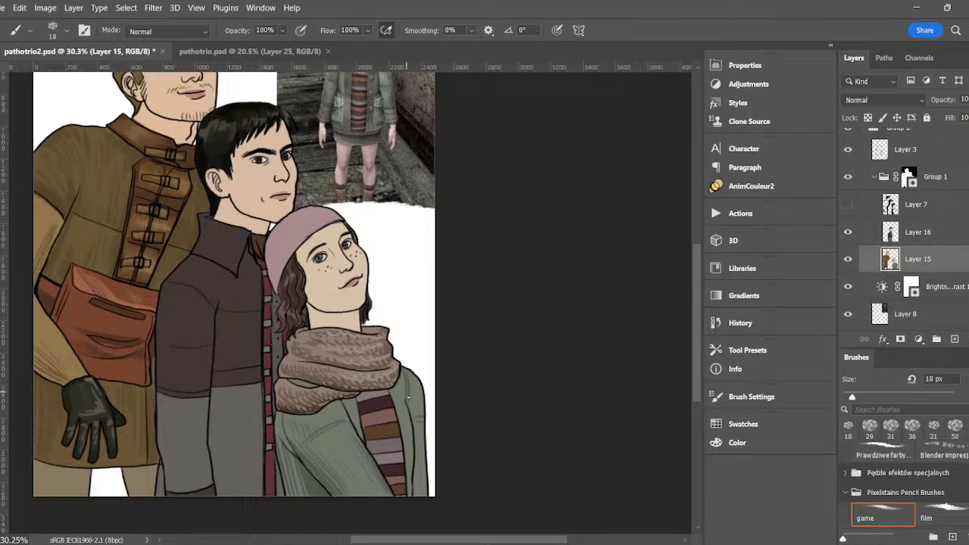
left_click_drag(417, 435, 414, 484)
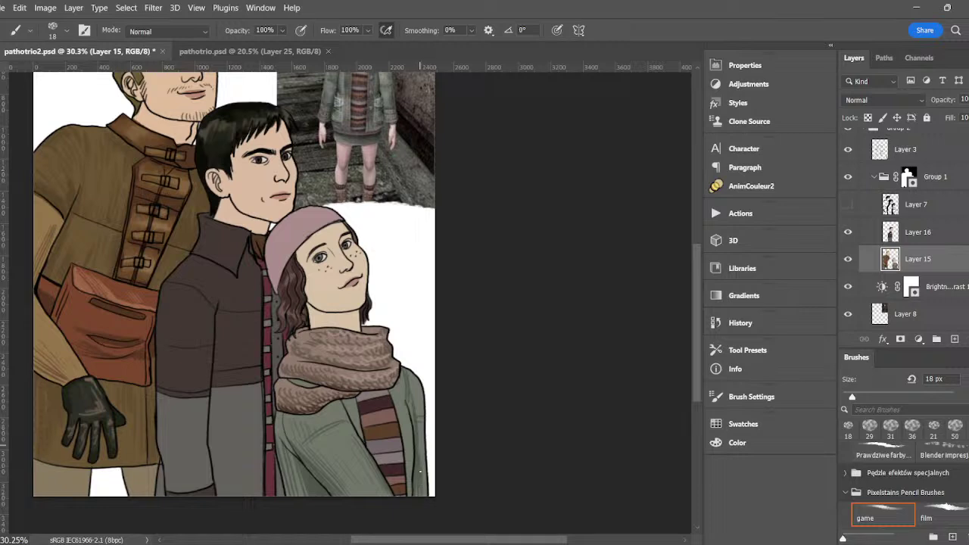
- Hide the woman's reference photo on Layer 8 and show the dark-haired man's reference photo on Layer 5
key("i")
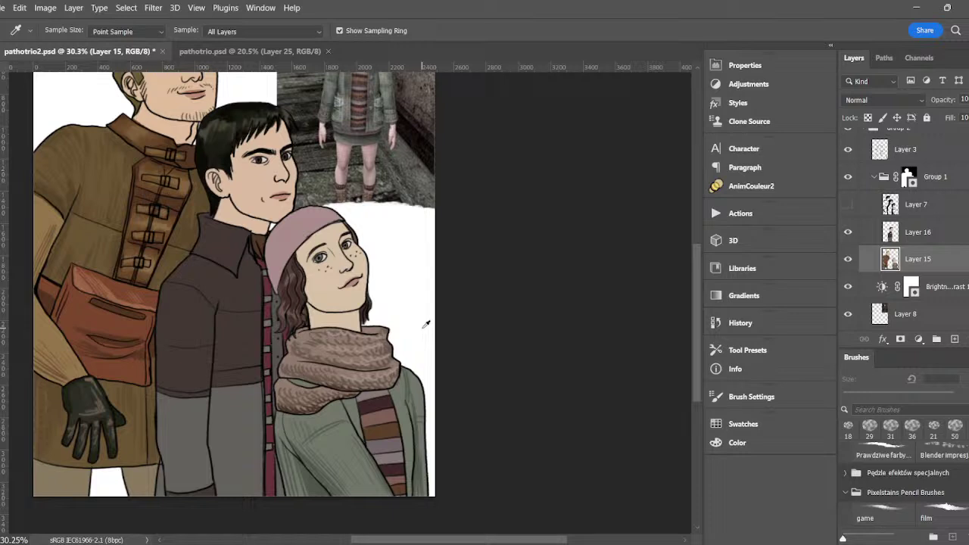
left_click_drag(697, 295, 697, 273)
scroll(901, 227, "down", 2)
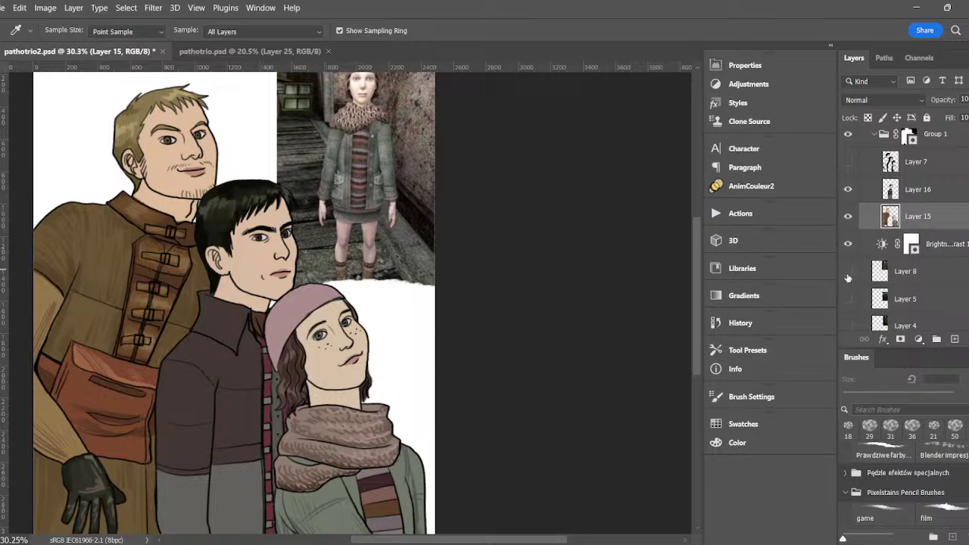
left_click(848, 271)
left_click(849, 299)
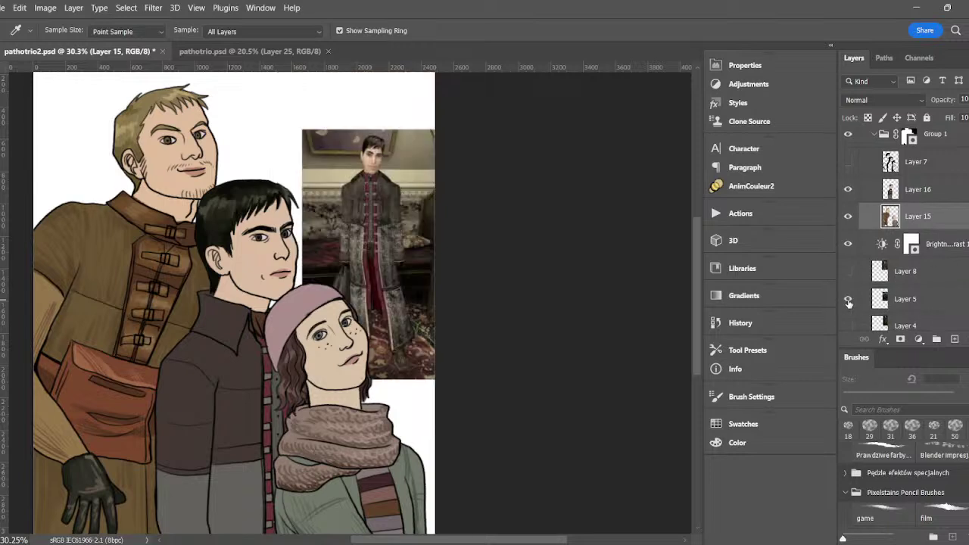
- Sample a dark tone from the reference coat and dab 84 px spots on the man's lower coat front on Layer 16
left_click(396, 250)
key("b")
scroll(234, 303, "down", 3)
left_click(873, 396)
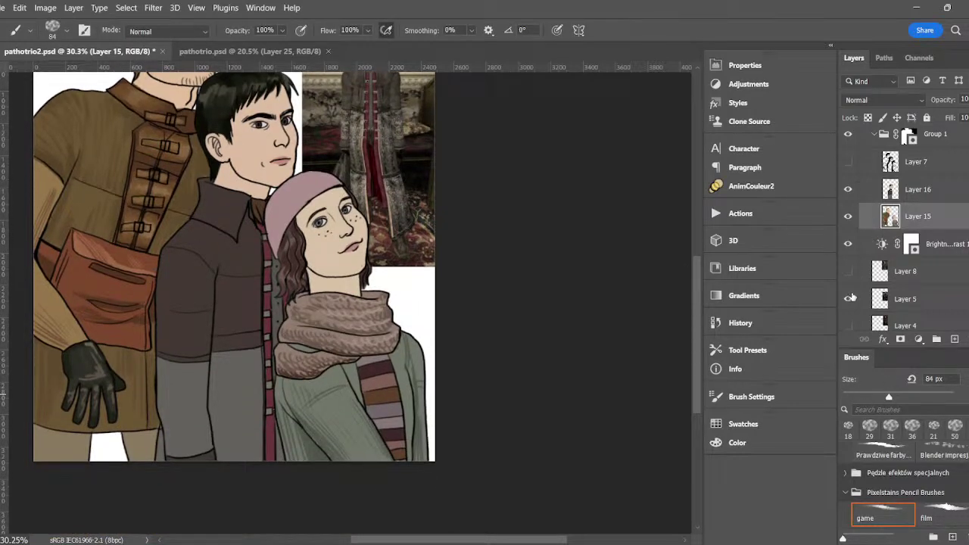
left_click(917, 190)
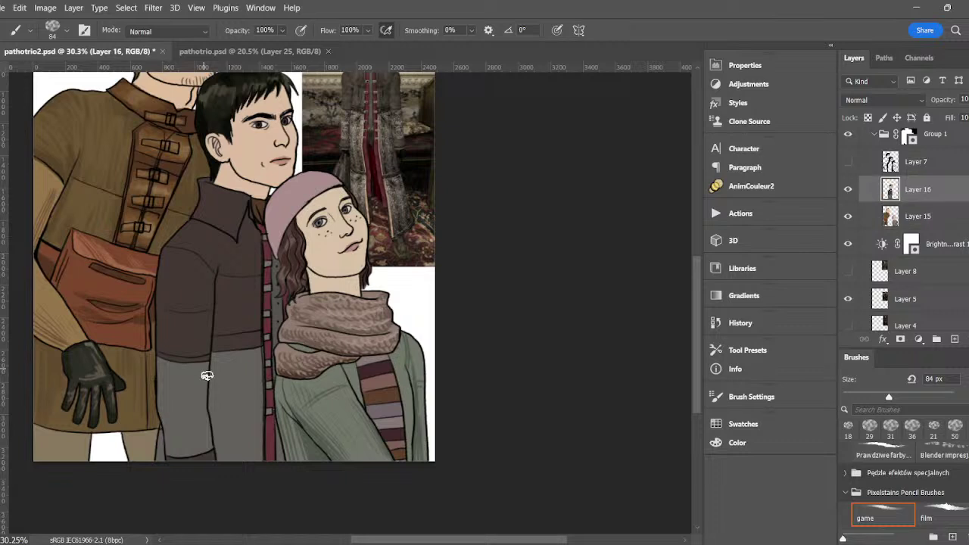
mouse_move(215, 371)
left_mouse_down()
mouse_move(213, 396)
mouse_move(226, 379)
mouse_move(216, 438)
mouse_move(225, 452)
mouse_move(234, 425)
mouse_move(237, 458)
mouse_move(252, 402)
mouse_move(259, 456)
mouse_move(242, 381)
mouse_move(255, 366)
mouse_move(260, 381)
mouse_move(236, 354)
left_mouse_up()
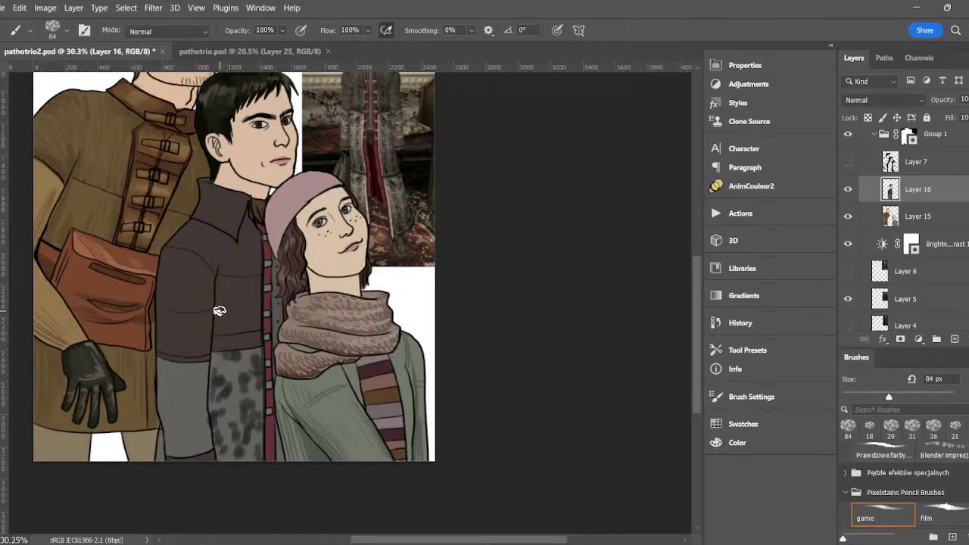
- Sample further tones from the reference coat's lower part and blend them between the dark spots on the man's lower coat front
key("i")
key("b")
key("i")
left_click(392, 141)
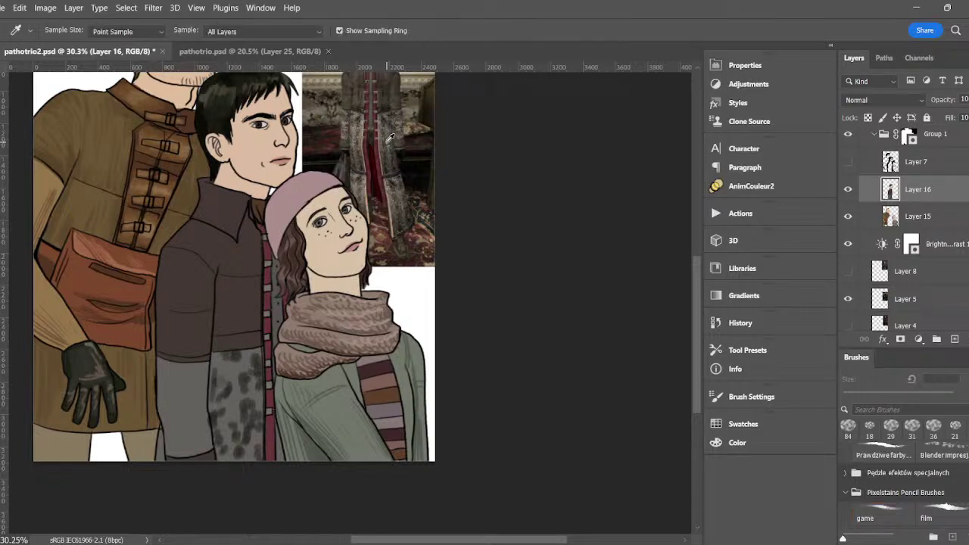
key("b")
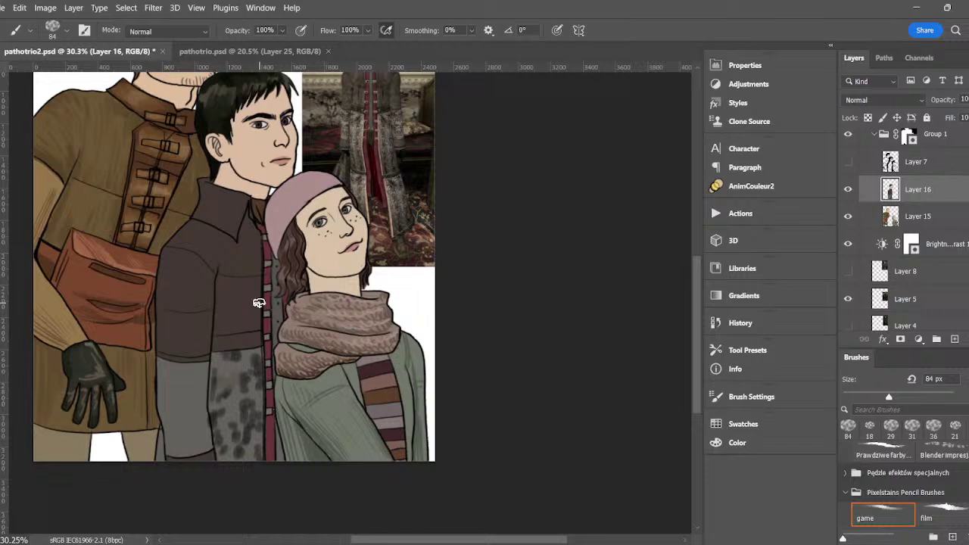
key("i")
left_click(392, 131)
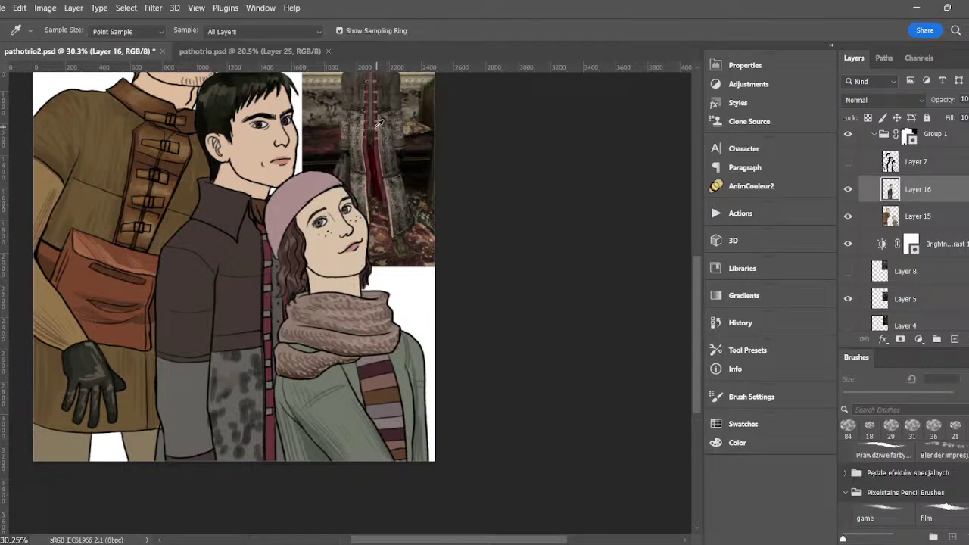
key("b")
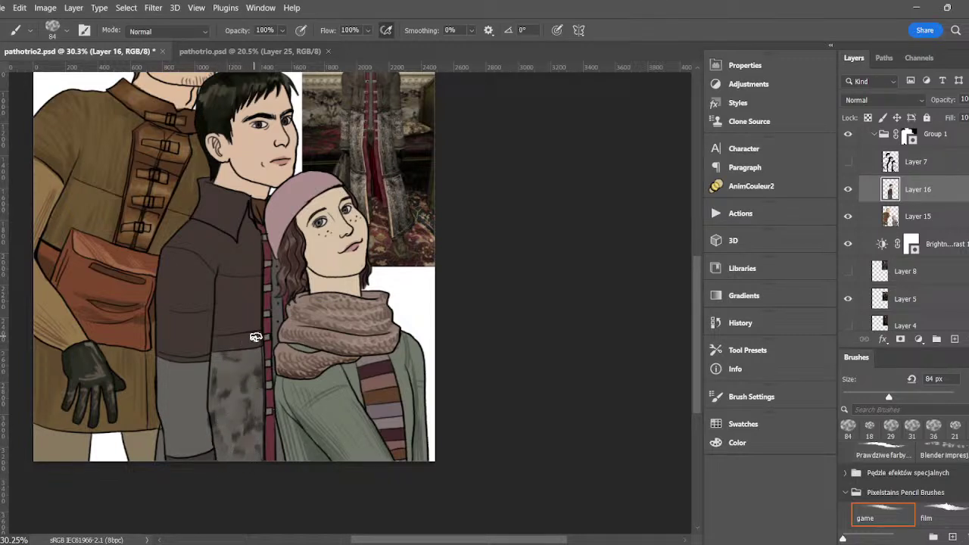
key("s")
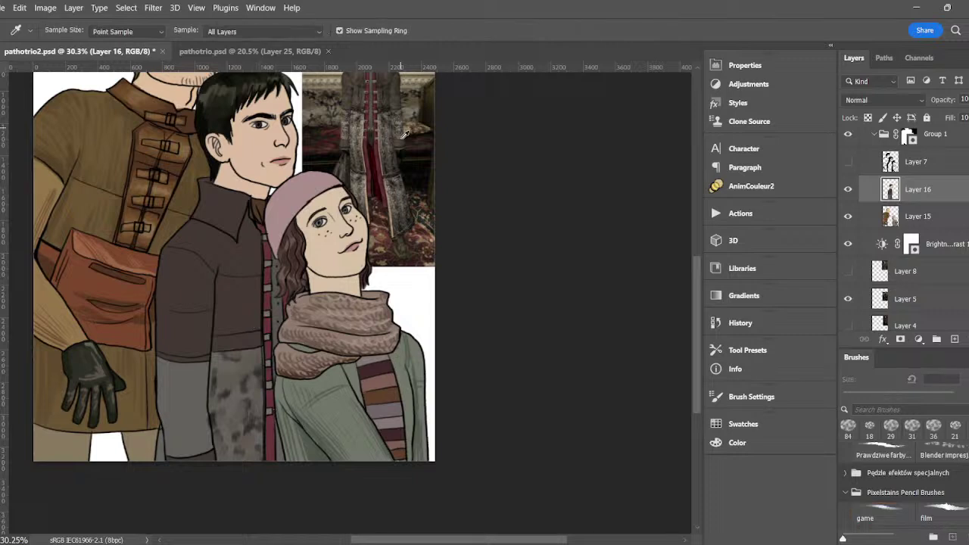
left_click(396, 154, "alt")
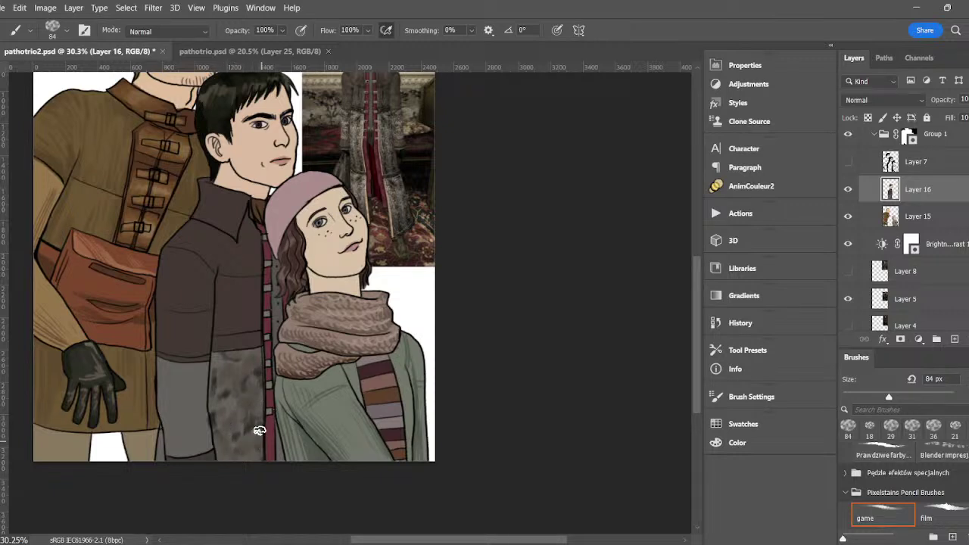
- Sample another tone from the reference coat's skirt and add more mottled patches to the man's lower coat front
key("i")
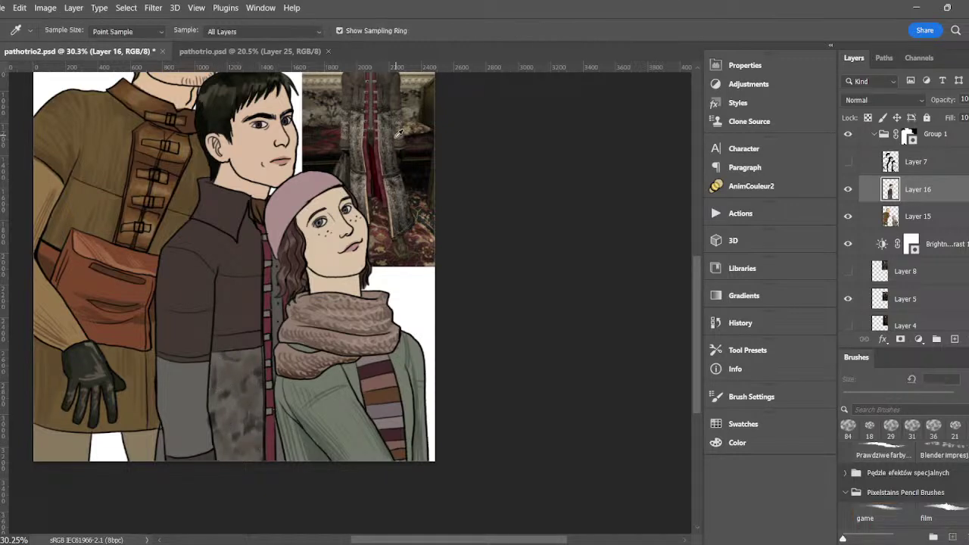
left_click(392, 168)
key("b")
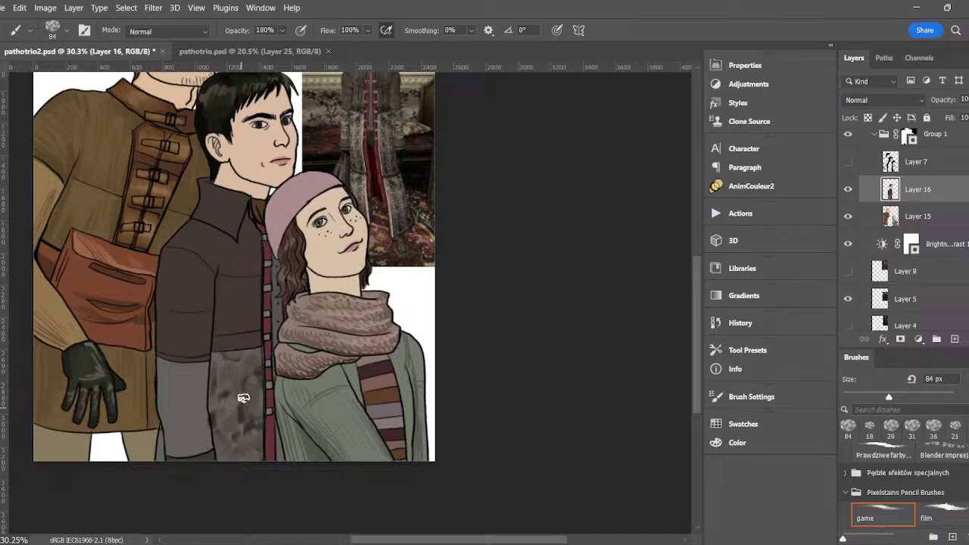
mouse_move(254, 399)
left_mouse_down()
mouse_move(253, 446)
mouse_move(242, 454)
mouse_move(220, 443)
mouse_move(216, 410)
mouse_move(219, 442)
mouse_move(231, 450)
mouse_move(253, 366)
mouse_move(234, 355)
mouse_move(234, 372)
mouse_move(267, 366)
left_mouse_up()
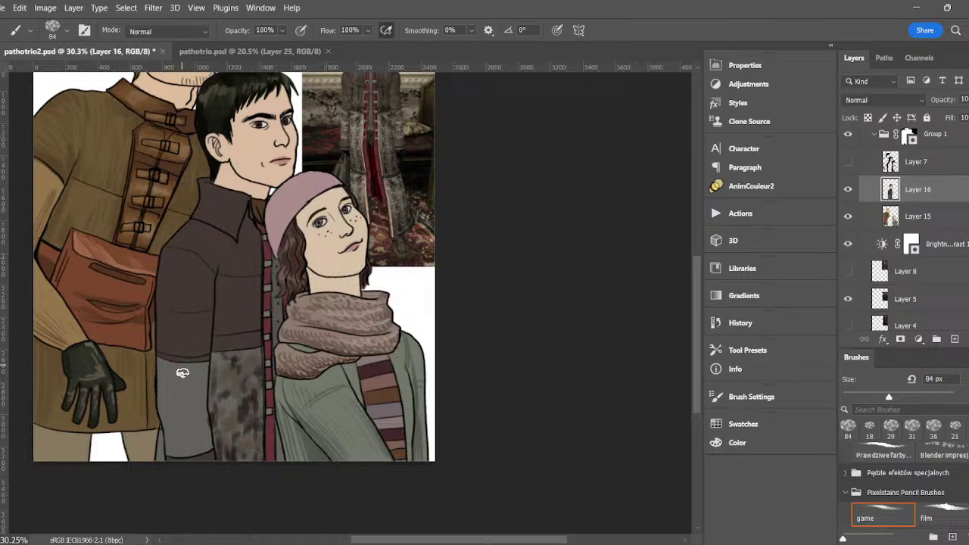
- Brush dark spots on the grey lower part of the man's sleeve and mottle it with a tone sampled from the coat front
mouse_move(184, 368)
left_mouse_down()
mouse_move(194, 394)
mouse_move(203, 365)
mouse_move(160, 404)
mouse_move(171, 412)
mouse_move(177, 393)
mouse_move(175, 428)
mouse_move(186, 436)
mouse_move(181, 406)
left_mouse_up()
key("i")
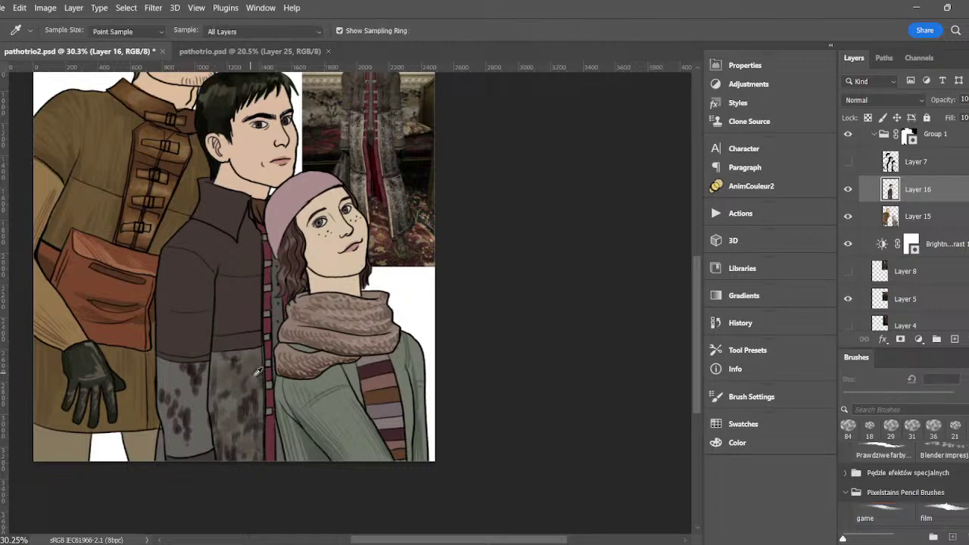
left_click(242, 384)
key("b")
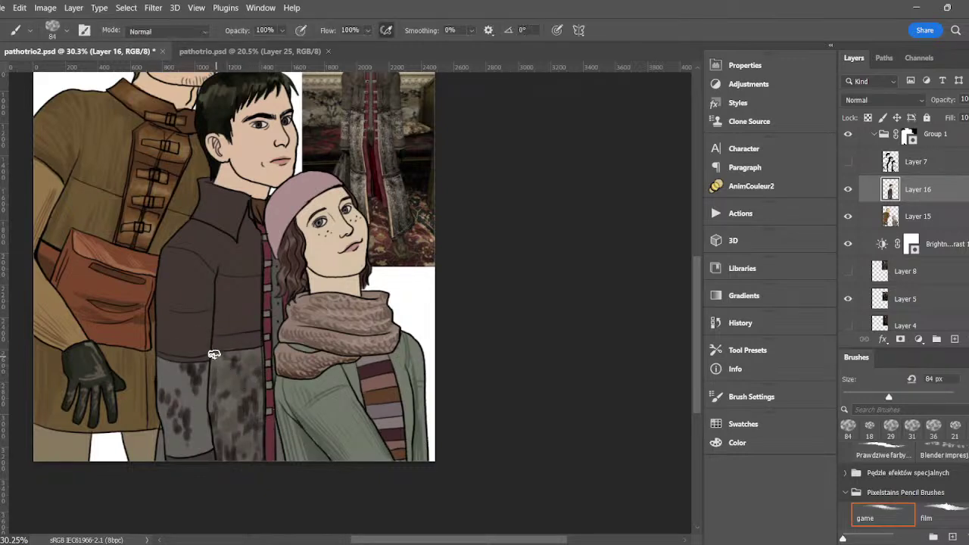
mouse_move(186, 398)
left_mouse_down()
mouse_move(193, 413)
mouse_move(201, 404)
mouse_move(197, 436)
mouse_move(207, 446)
mouse_move(165, 435)
left_mouse_up()
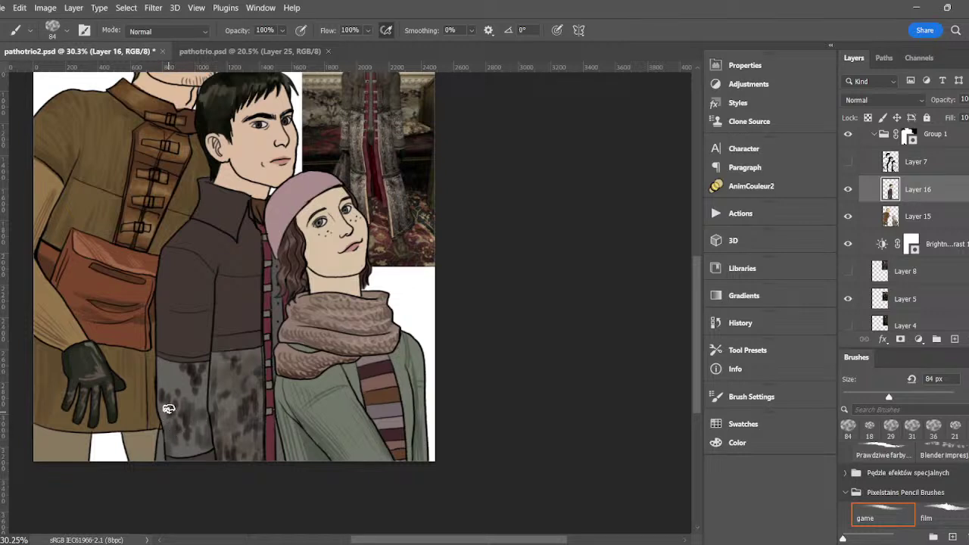
mouse_move(158, 389)
left_mouse_down()
mouse_move(162, 362)
mouse_move(173, 372)
mouse_move(167, 396)
mouse_move(178, 403)
left_mouse_up()
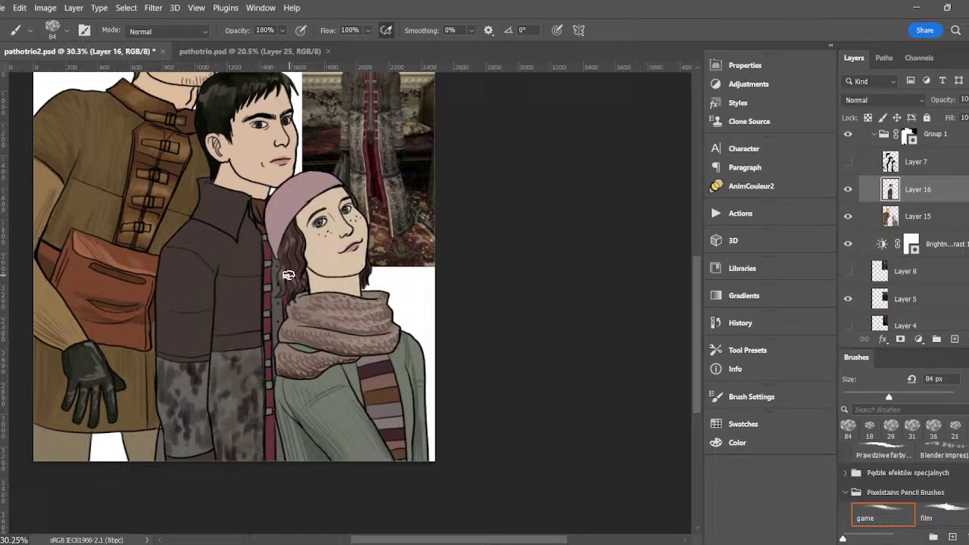
- Try brown tones sampled from the upper part of the reference coat on the dark-haired man's upper coat
scroll(289, 275, "up", 3)
scroll(290, 274, "down", 4)
scroll(307, 248, "up", 2)
scroll(292, 249, "up", 1)
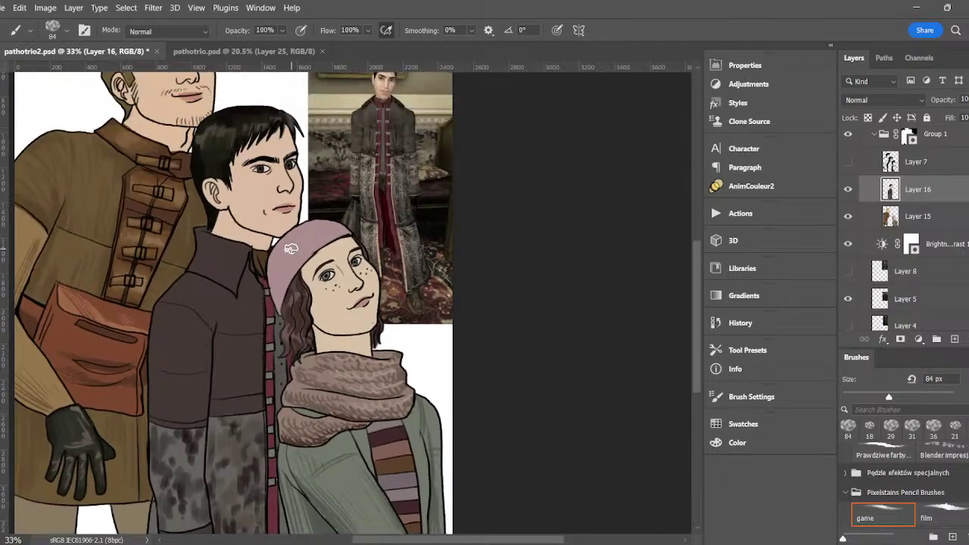
key("i")
left_click_drag(403, 134, 399, 130)
left_click(401, 130)
key("b")
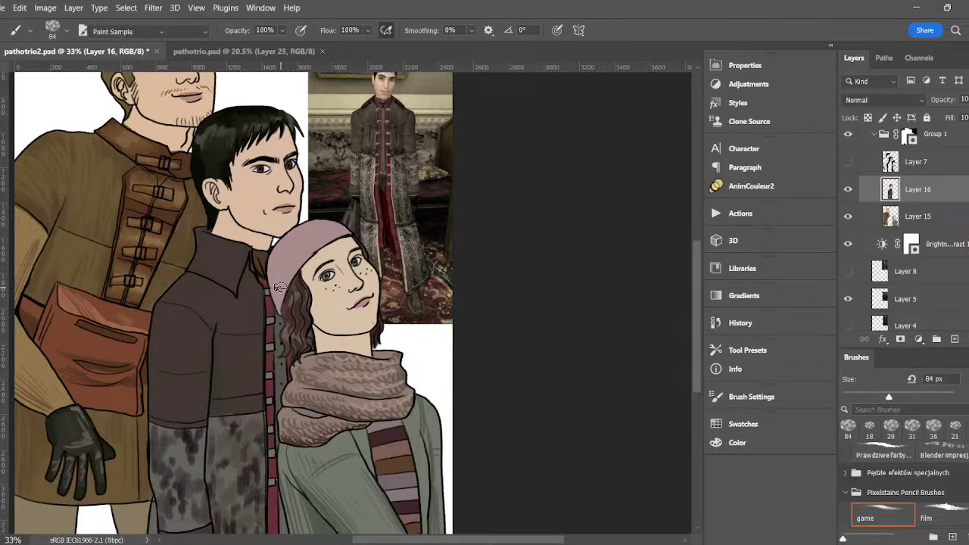
key("i")
left_click(397, 119)
key("b")
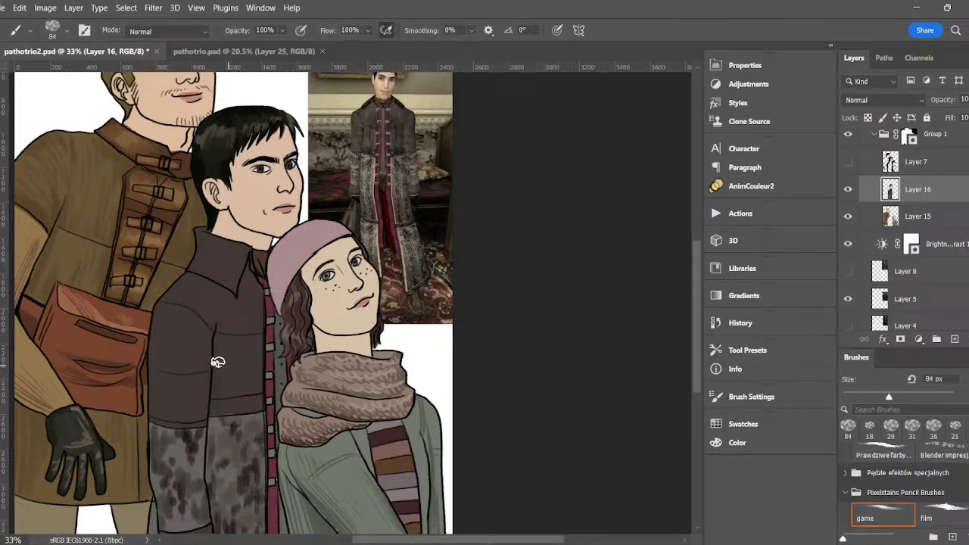
key("i")
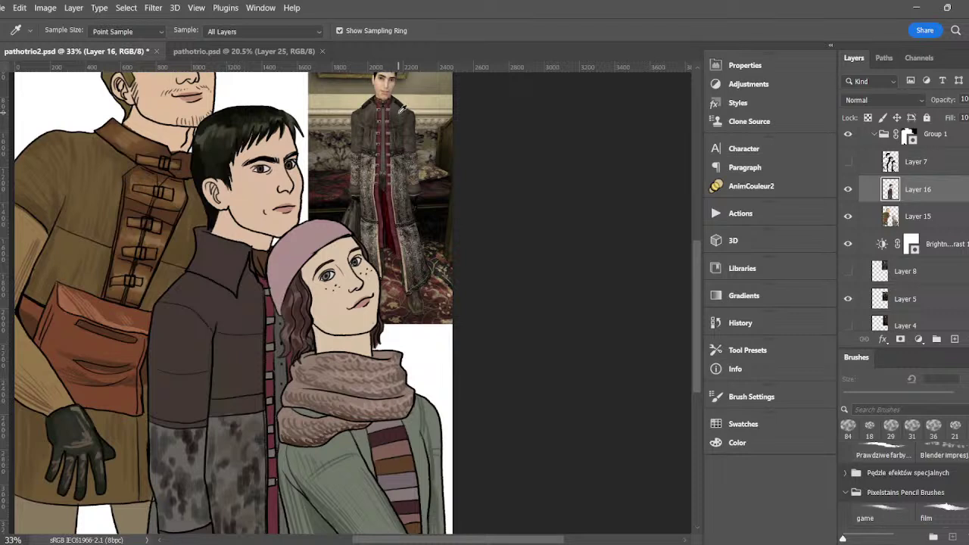
key("b")
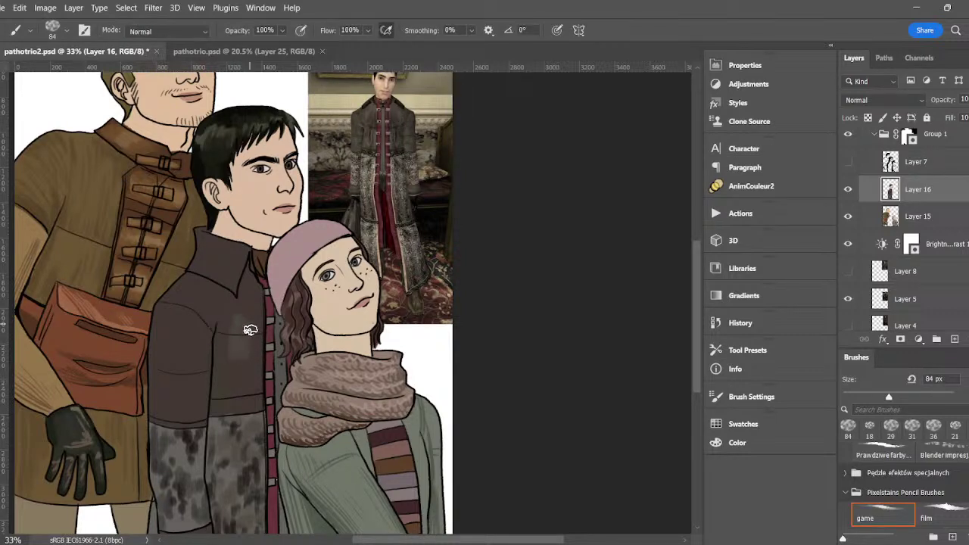
- Select the man's upper coat and collar with the Magic Wand and brush them over in a dark brown sampled from the reference coat's shoulder
key("i")
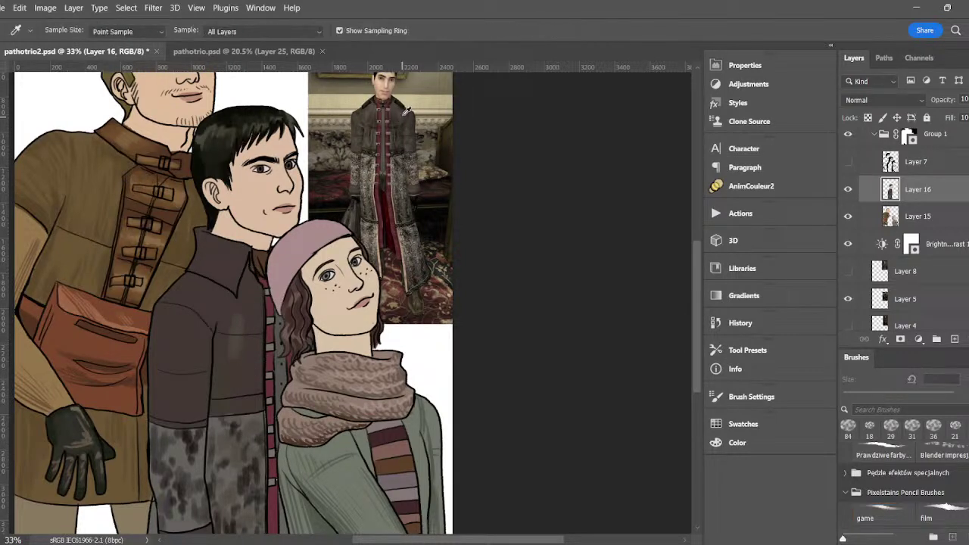
left_click(397, 106)
key("g")
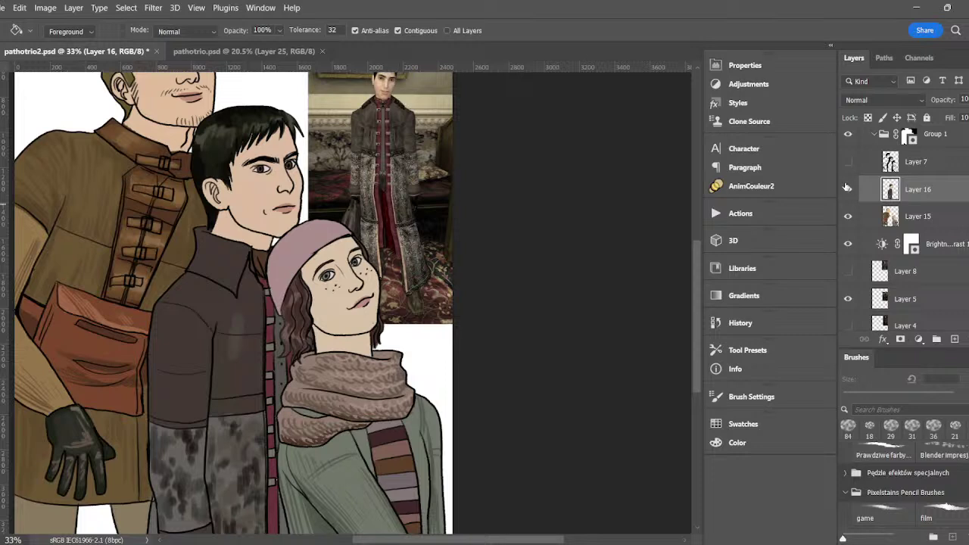
left_click(252, 308)
key("ctrl+z")
key("w")
left_click(248, 301)
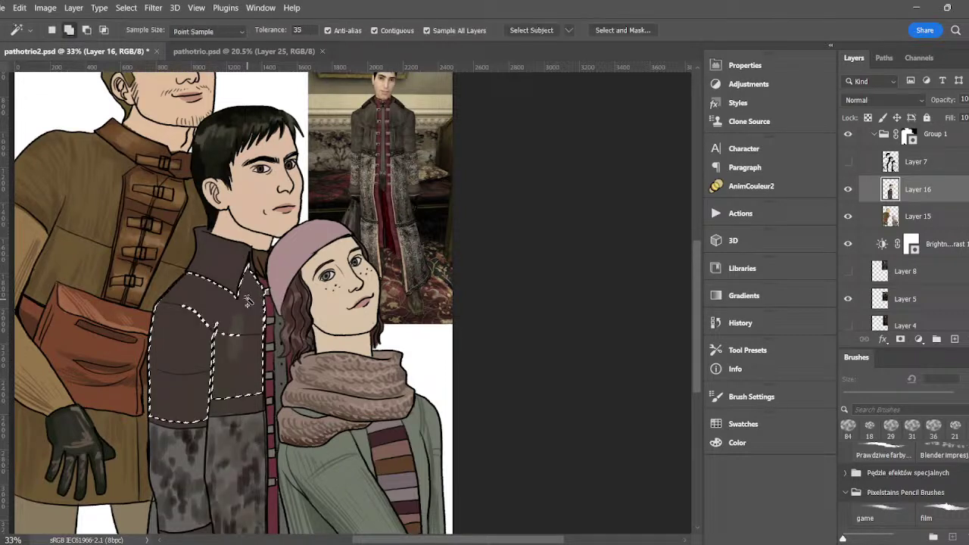
left_click(235, 274)
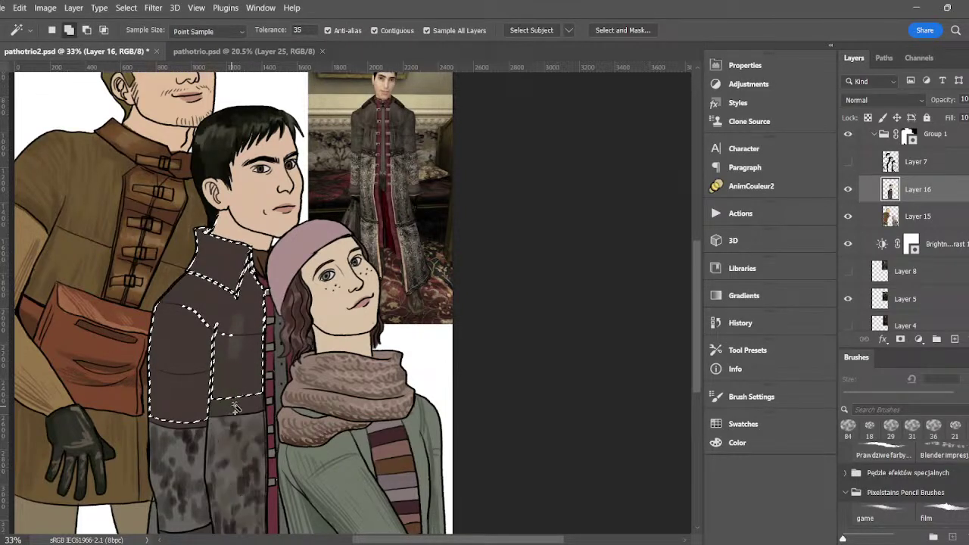
key("b")
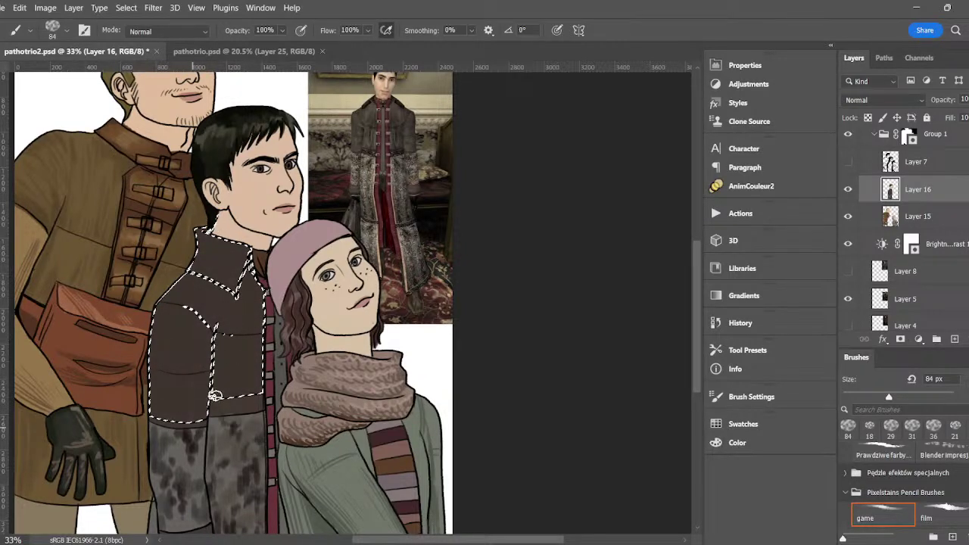
key("ctrl+d")
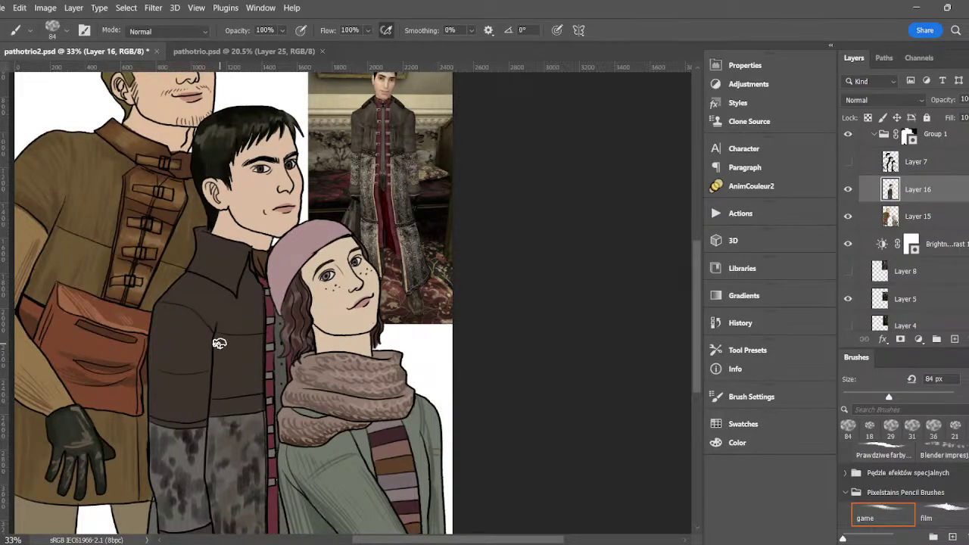
- Sample a dark tone from the reference coat's chest and brush shading on the man's upper coat at 50 px
scroll(700, 326, "down", 5)
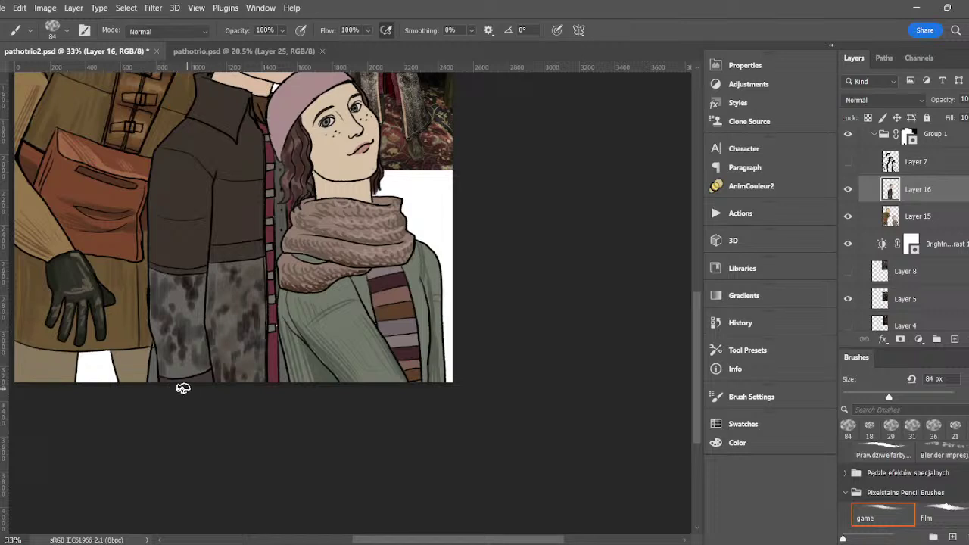
scroll(693, 347, "up", 5)
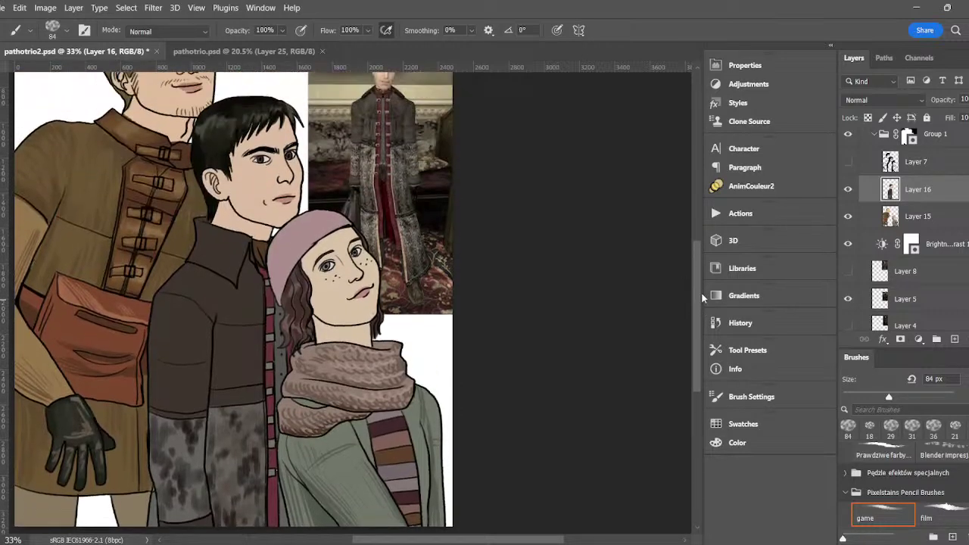
key("i")
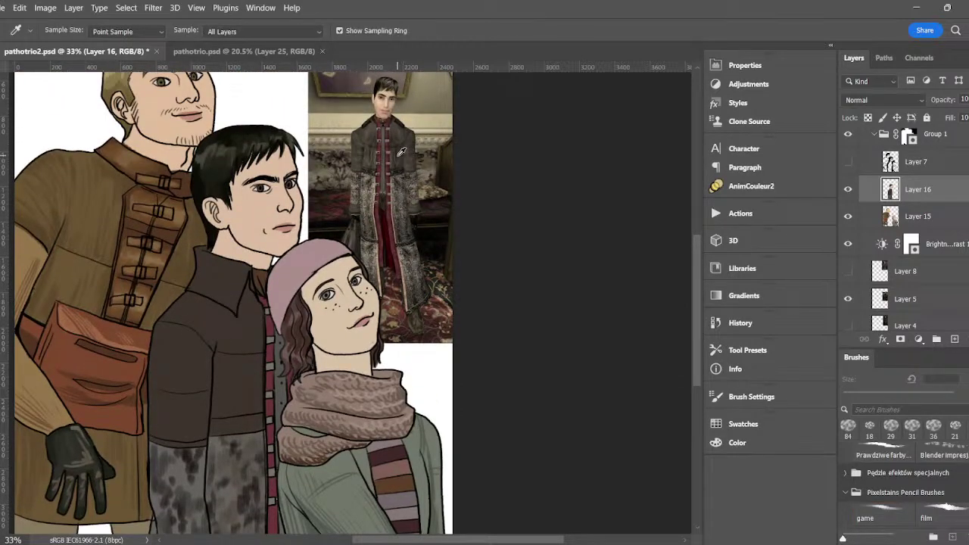
left_click(401, 142)
key("b")
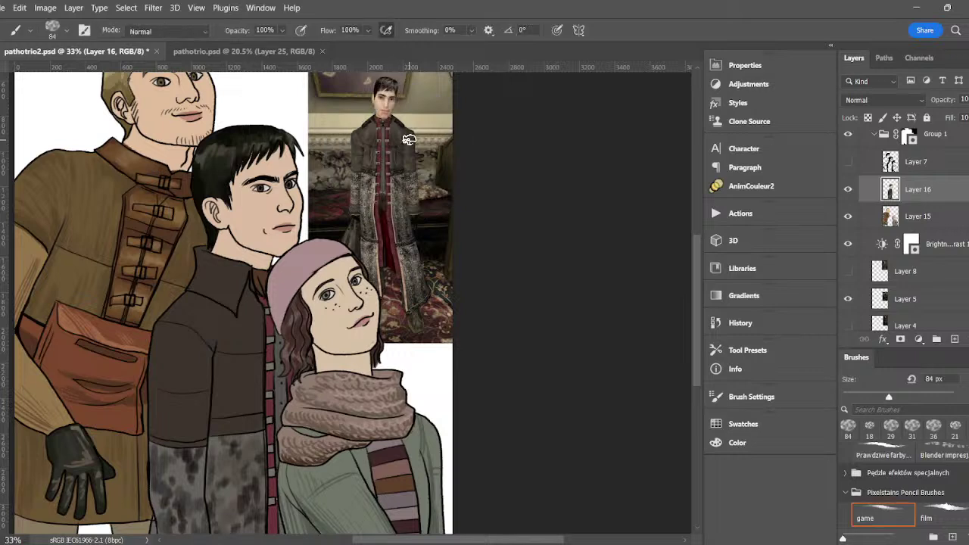
left_click_drag(213, 428, 217, 409)
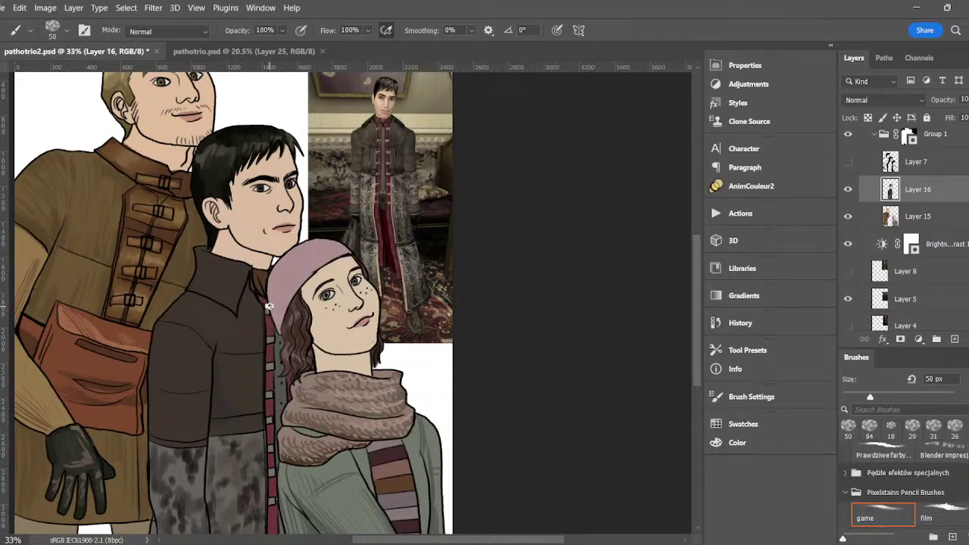
- Sample two more tones from the reference coat's chest and add shading strokes to the man's sleeve, shoulder and chest
key("i")
left_click(400, 143)
key("b")
key("i")
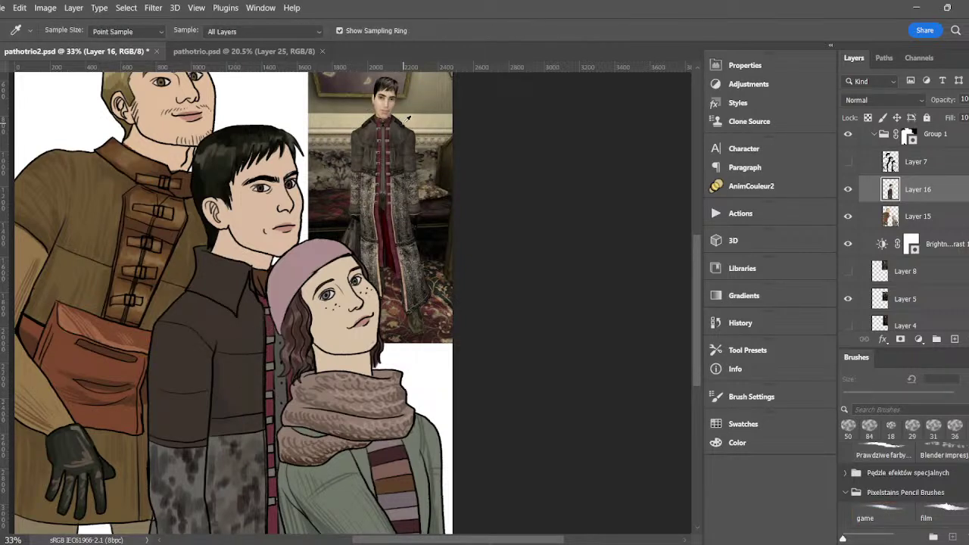
left_click(399, 161)
key("b")
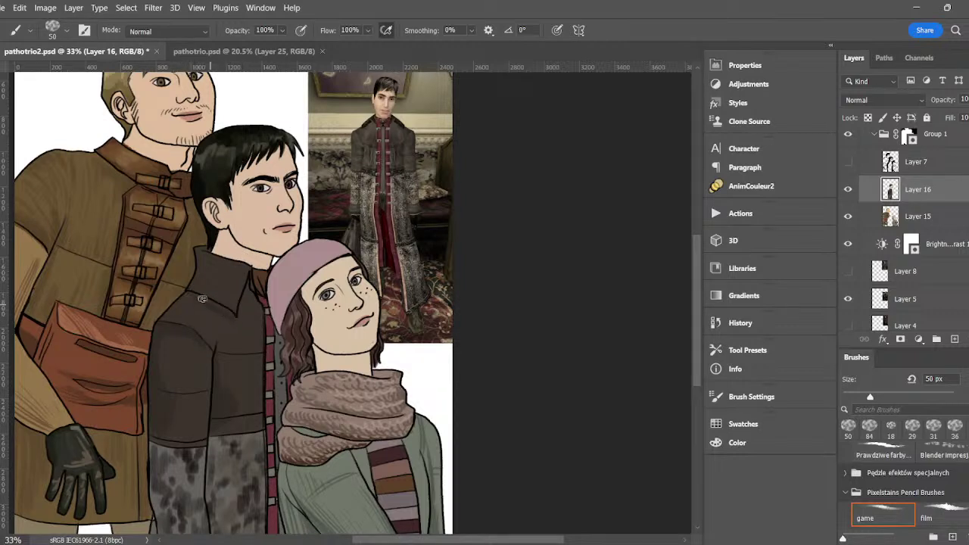
- Sample tones from the man's painted coat and build up the shading below the collar and down the coat front
left_click(236, 314, "alt")
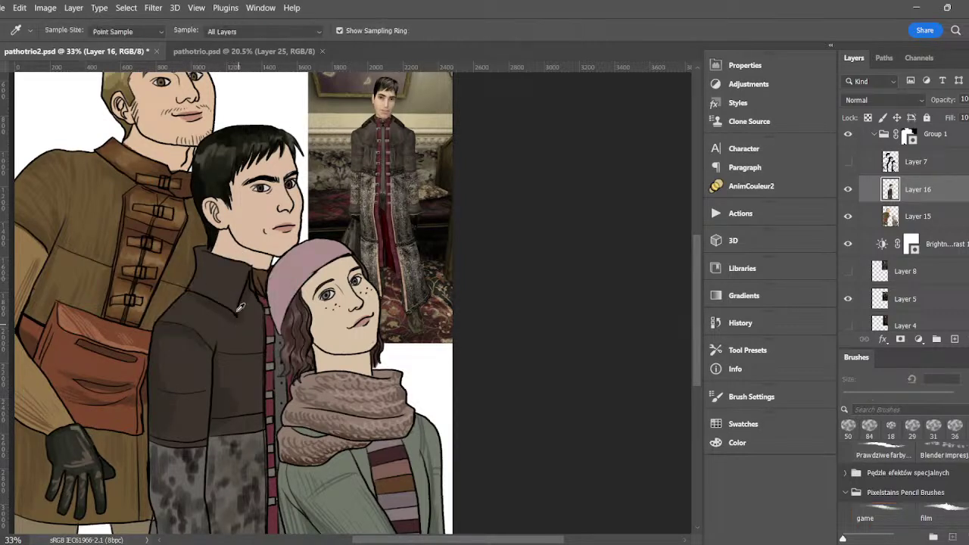
left_click(237, 313, "alt")
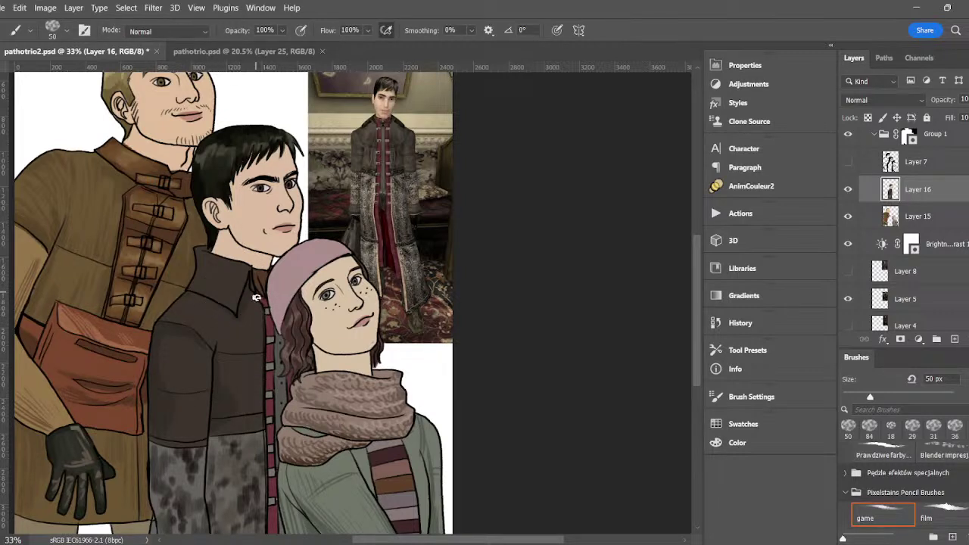
left_click(225, 387, "alt")
- Switch the visible reference photo to Layer 4 and sample a tone from its trousers
scroll(702, 330, "down", 2)
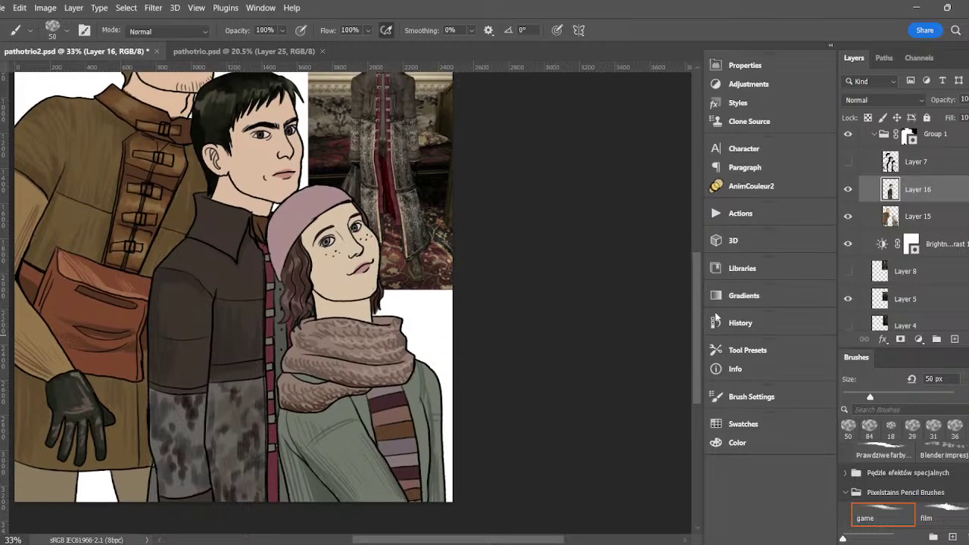
left_click(848, 271)
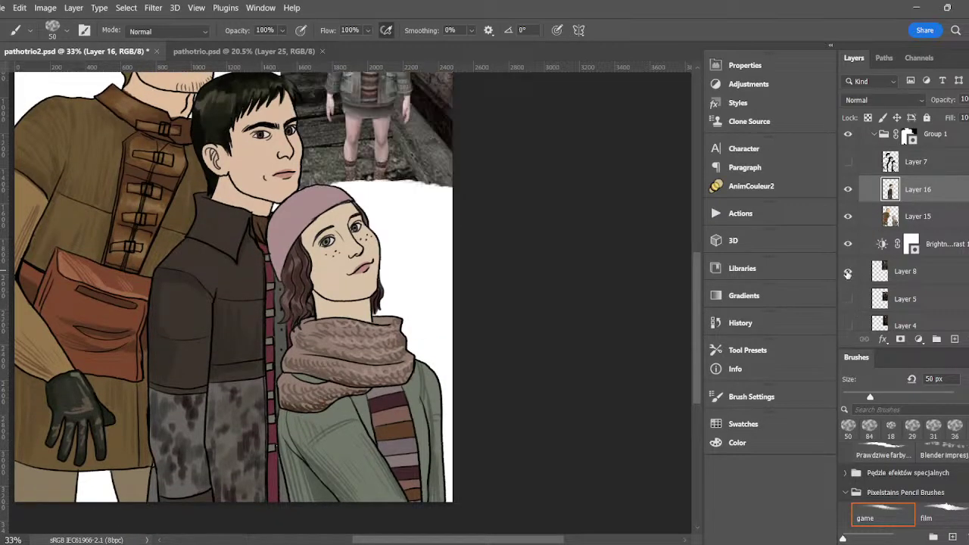
left_click(848, 271)
left_click(848, 326)
key("i")
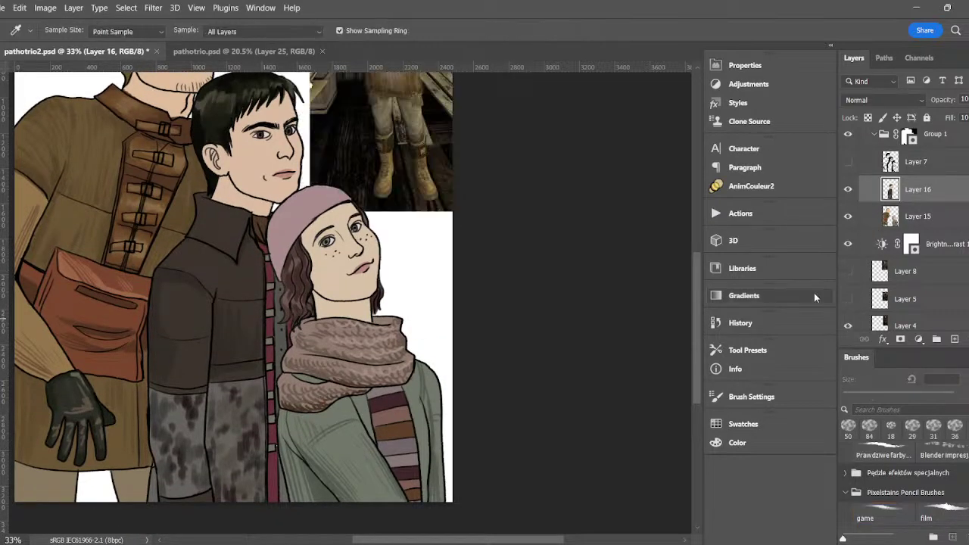
left_click(379, 97)
- Brush shading on the blond man's trousers just below the coat hem on Layer 15
key("b")
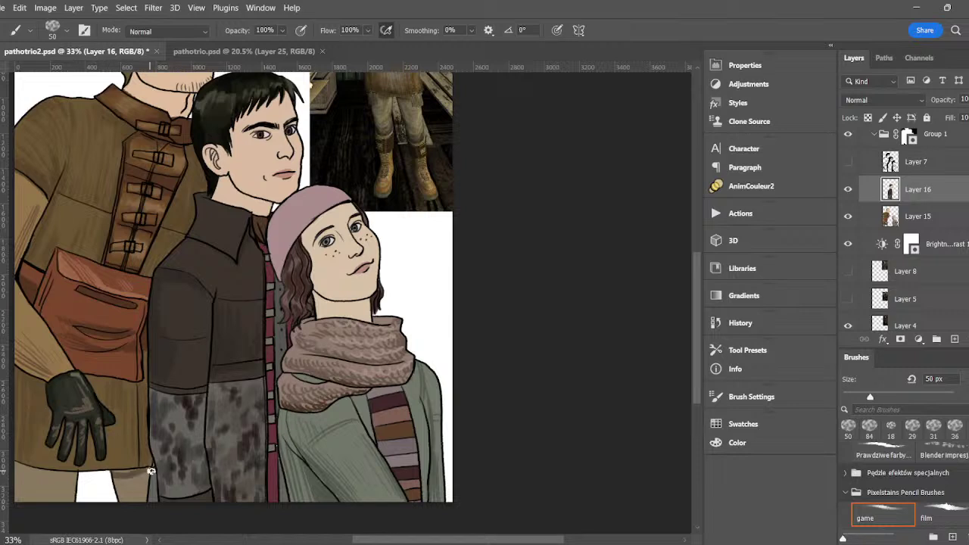
left_click_drag(417, 540, 383, 540)
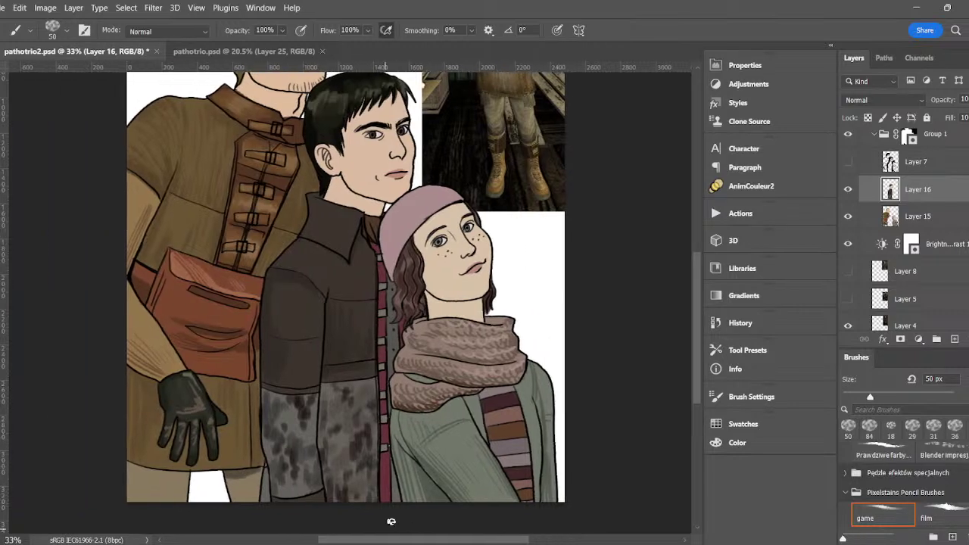
left_click(888, 218)
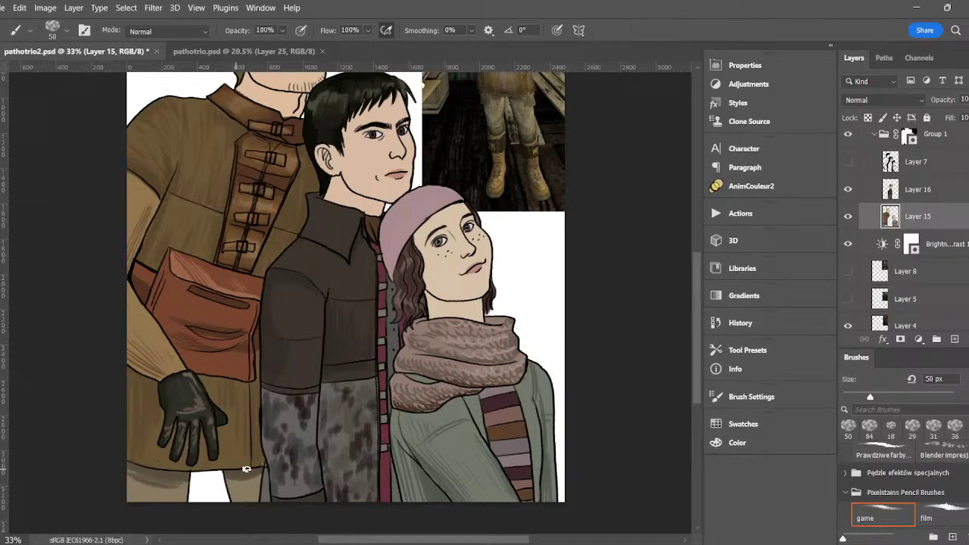
- Hide the Layer 4 reference photo, show the shadow layer, Layer 7, and check the whole illustration
scroll(301, 352, "down", 3)
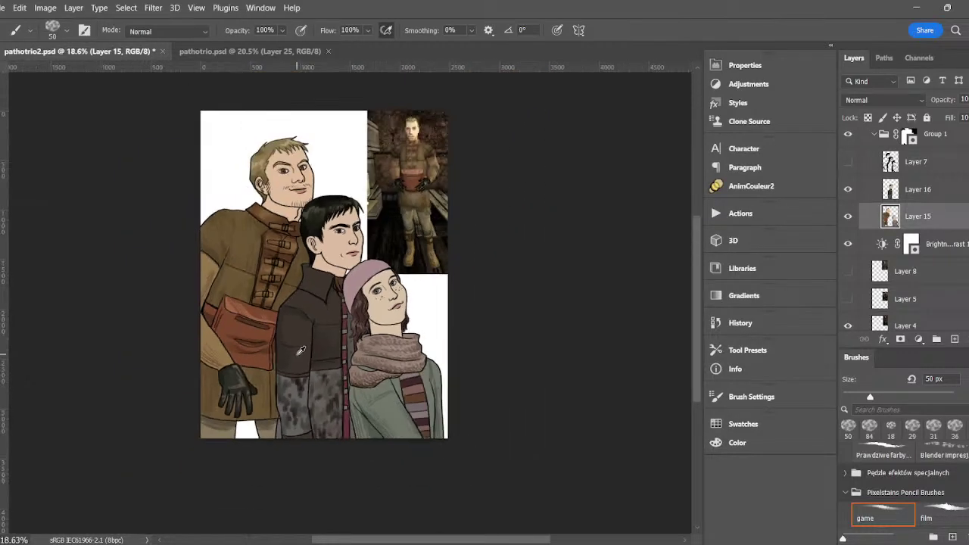
scroll(342, 355, "right", 3)
scroll(286, 241, "up", 2)
scroll(288, 240, "up", 2)
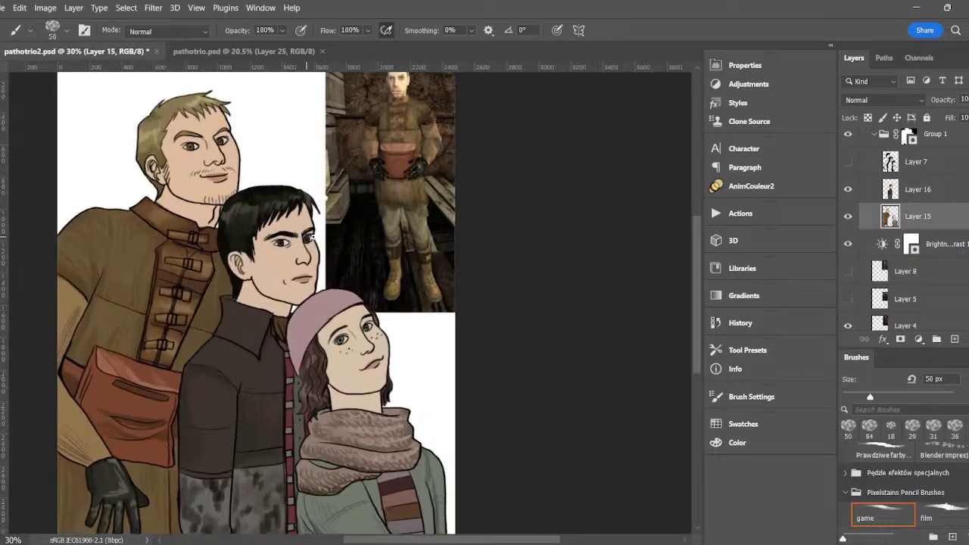
left_click(848, 326)
left_click(848, 162)
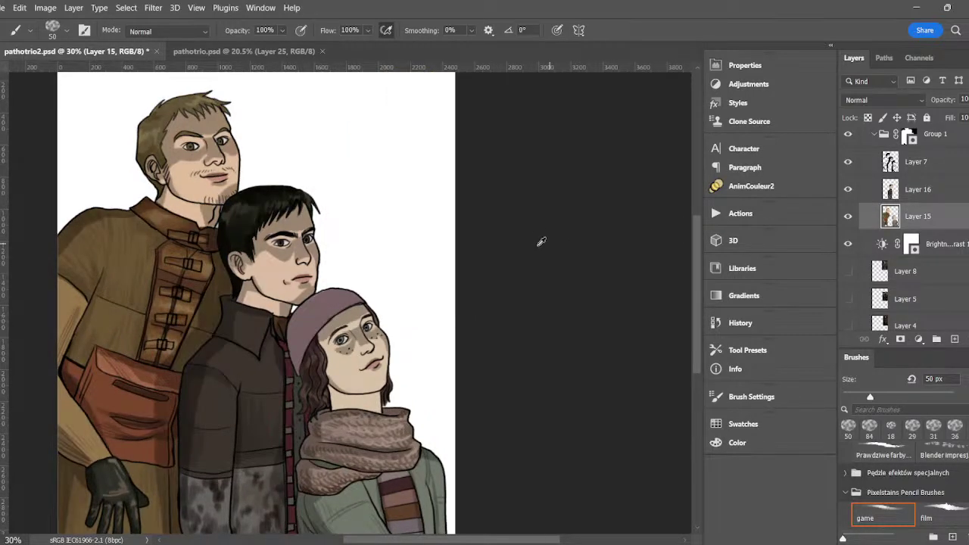
scroll(534, 248, "down", 1)
scroll(455, 339, "down", 1)
scroll(455, 339, "down", 1)
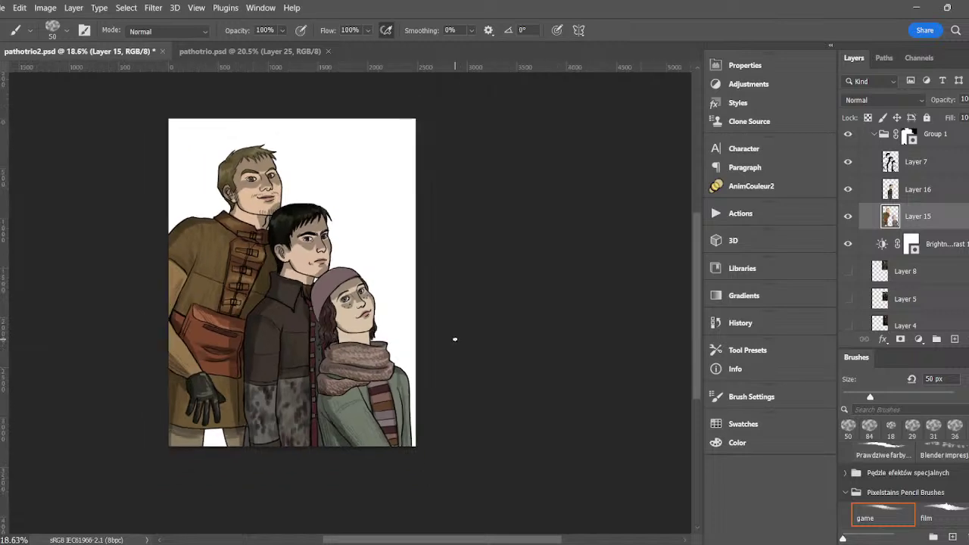
scroll(353, 255, "up", 1)
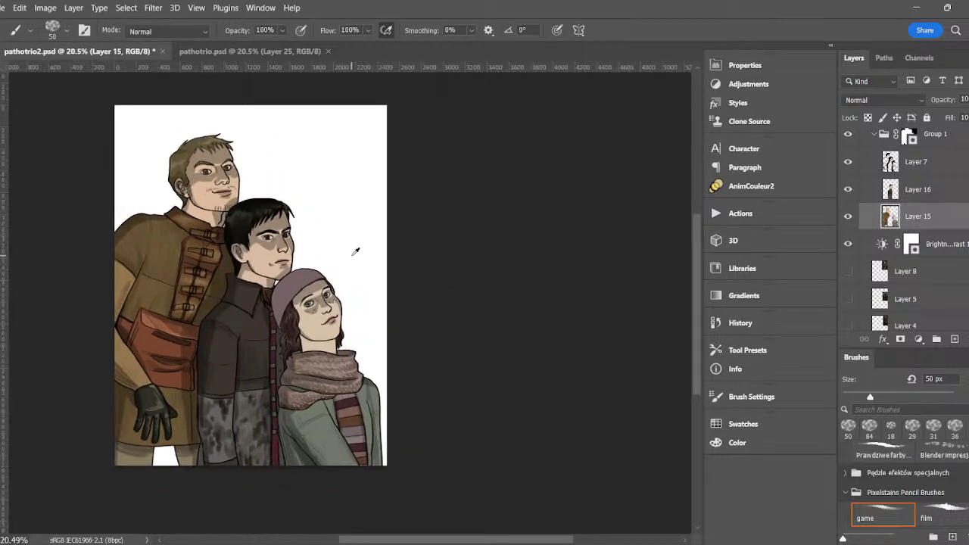
scroll(381, 265, "right", 1)
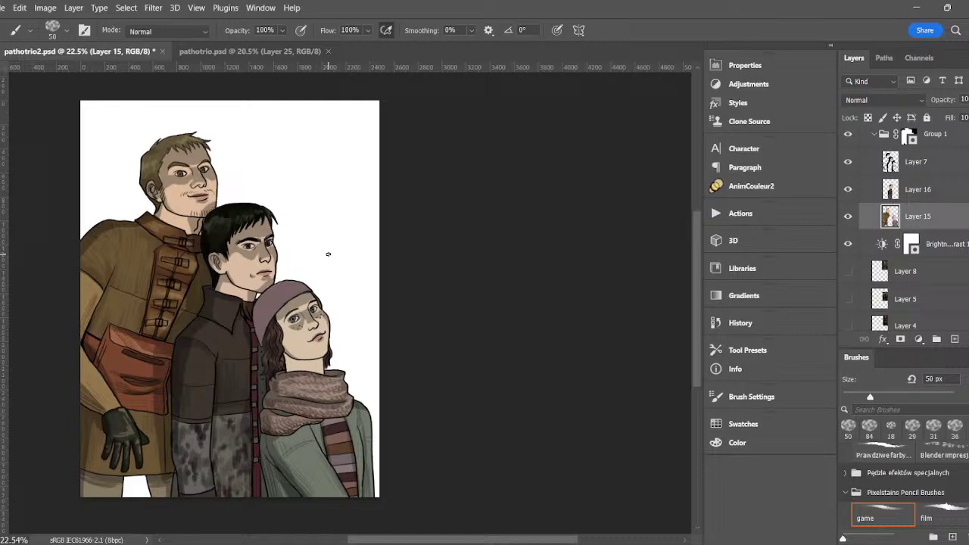
- Sample a tone from the woman's face and mute it to the warm grey #898580 as the foreground colour
key("i")
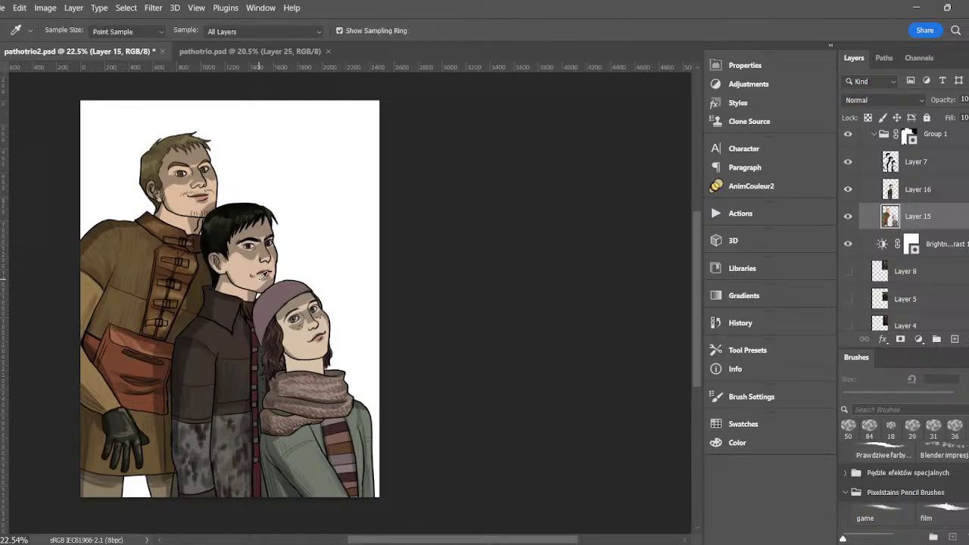
left_click(293, 305)
left_click(0, 494)
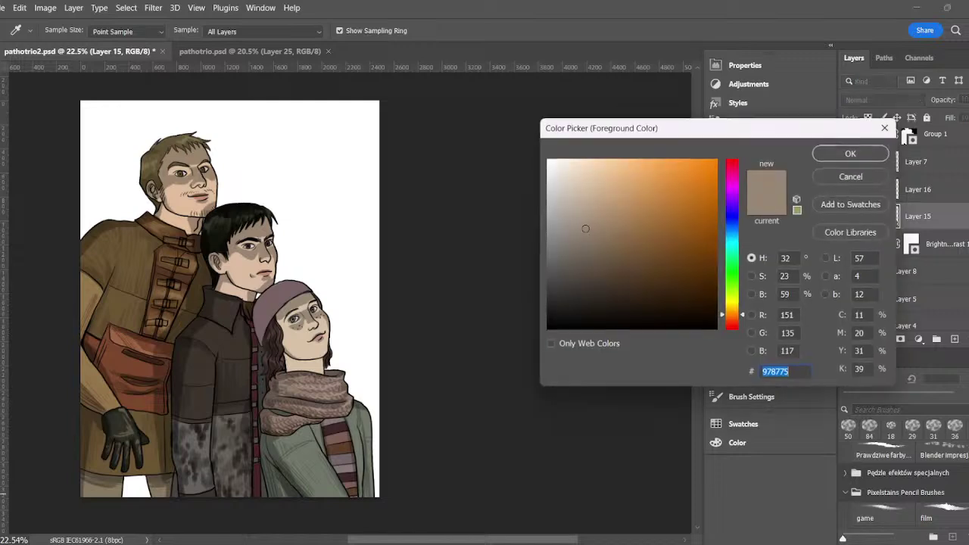
left_click(566, 232)
left_click(558, 237)
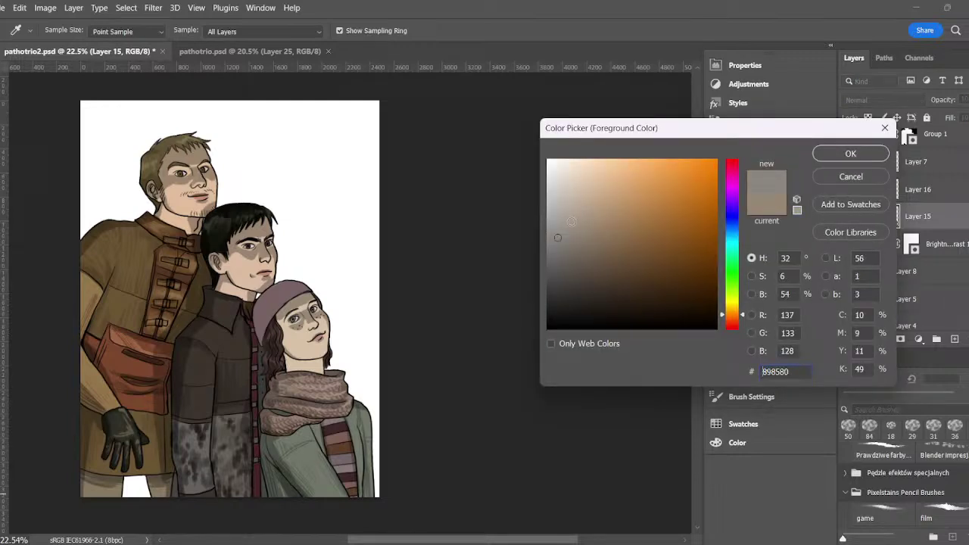
left_click(850, 154)
- Add a new layer directly above the Background, fill it with the muted grey using the Paint Bucket, and save the file
key("g")
scroll(909, 227, "down", 2)
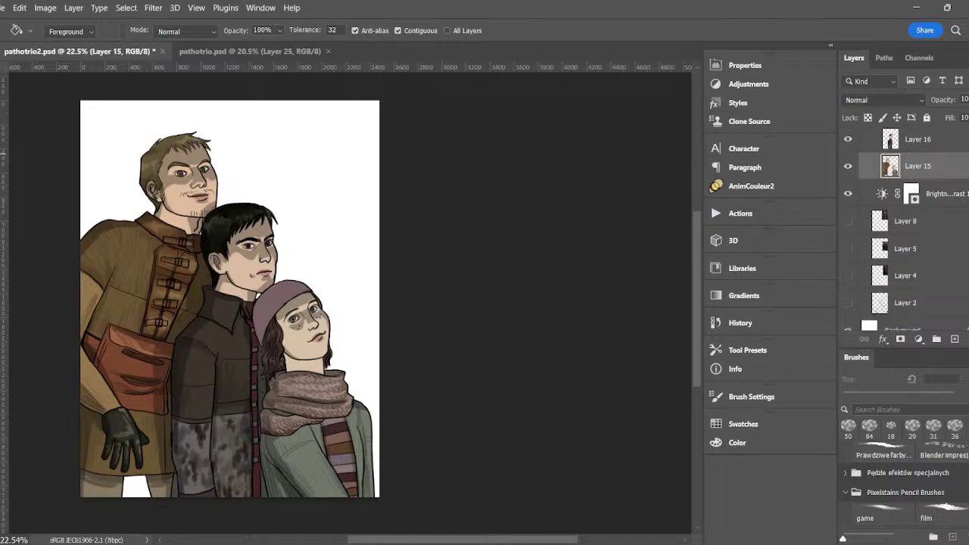
scroll(909, 227, "down", 1)
left_click(904, 316)
left_click(953, 339)
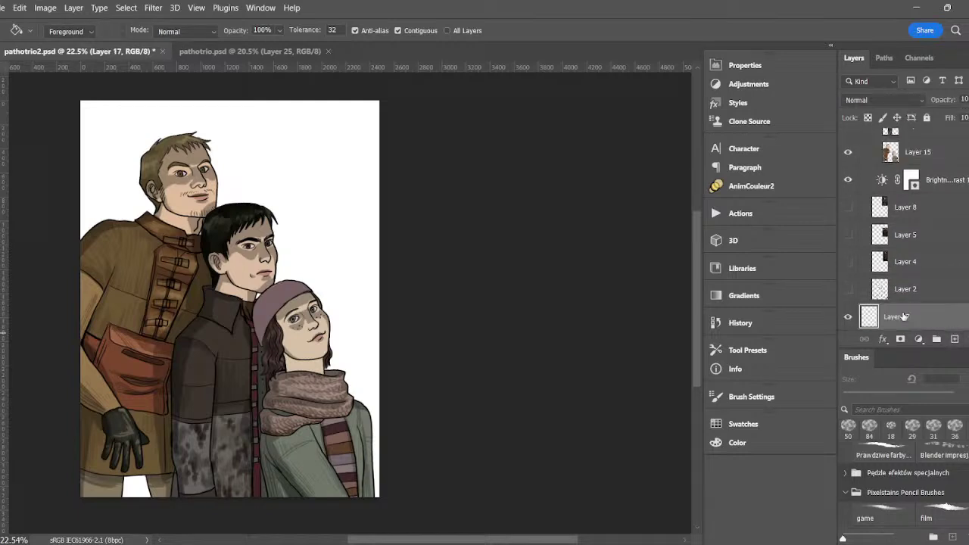
left_click(337, 271)
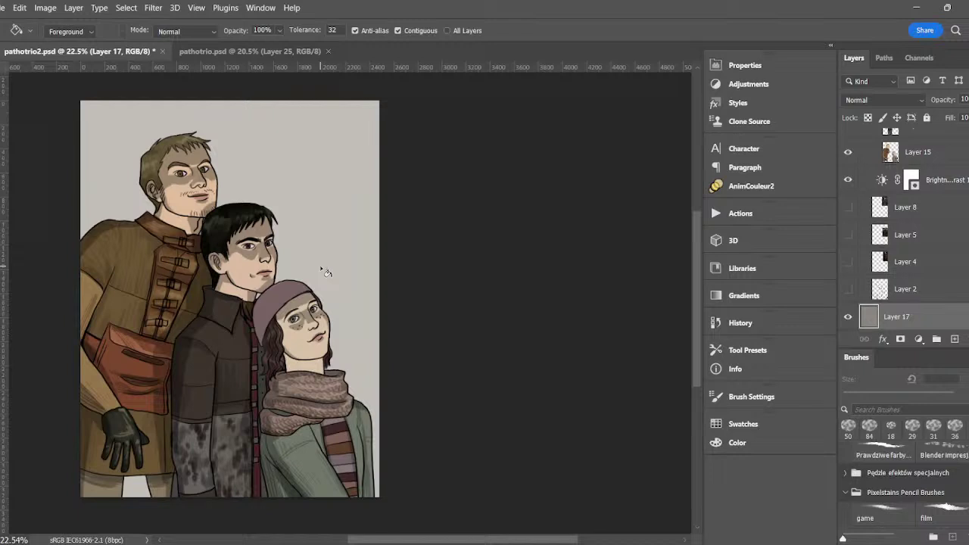
key("ctrl+s")
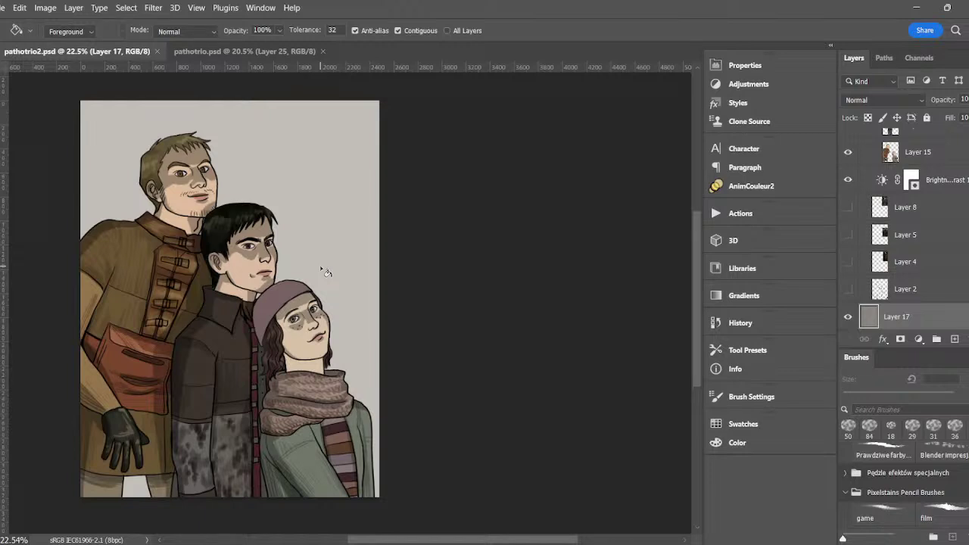
- Sign the artwork along the bottom of the woman's coat on a new topmost layer, using an 11 px brush and the dark hair tone
key("i")
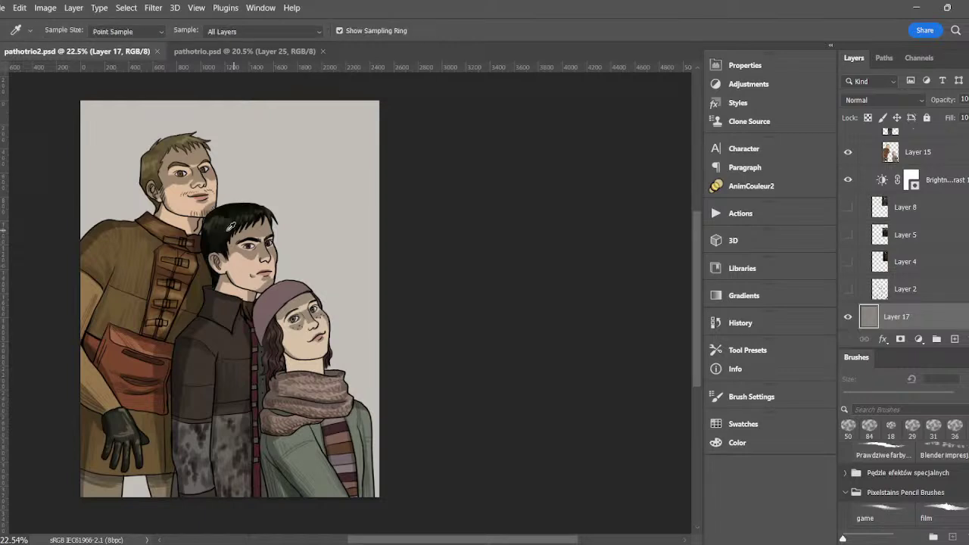
left_click(218, 238)
key("b")
left_click_drag(856, 396, 849, 394)
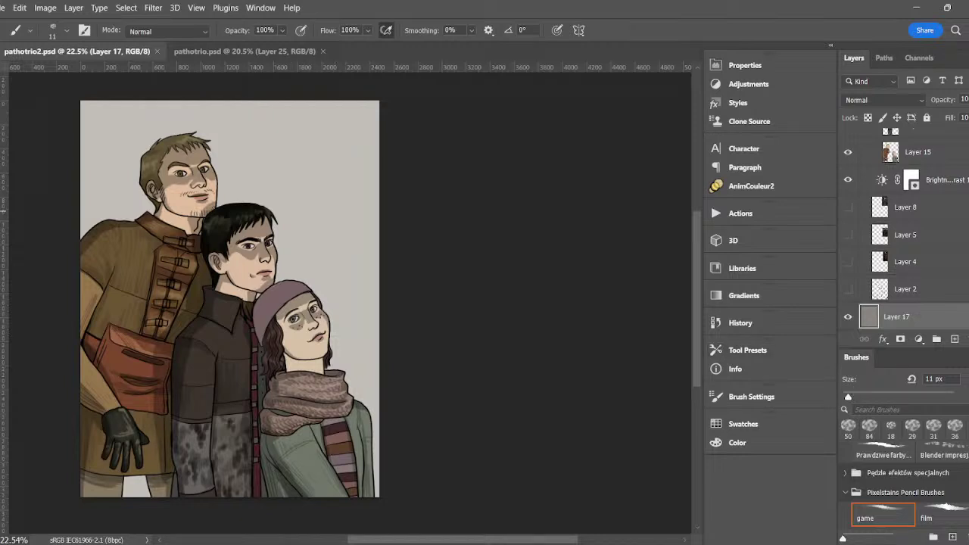
scroll(905, 227, "up", 5)
left_click(913, 149)
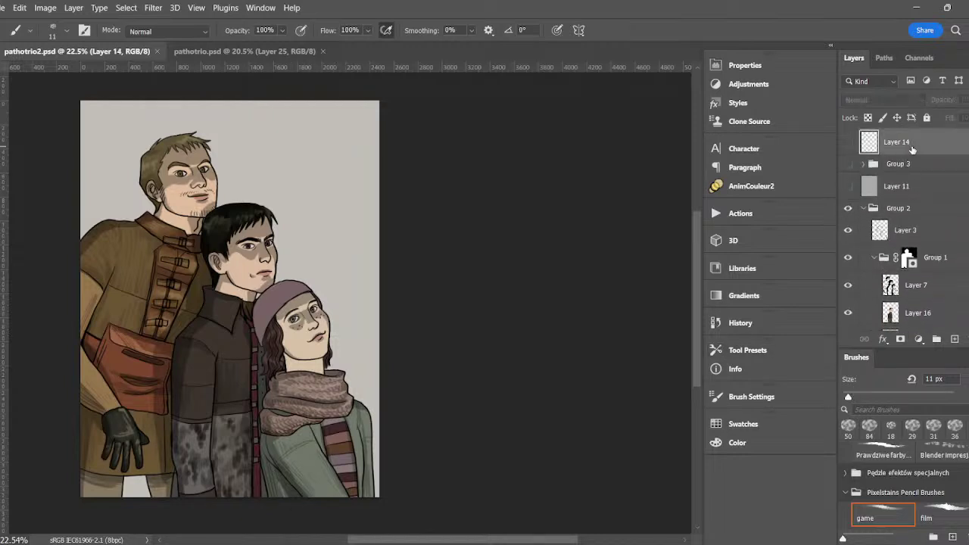
left_click(955, 338)
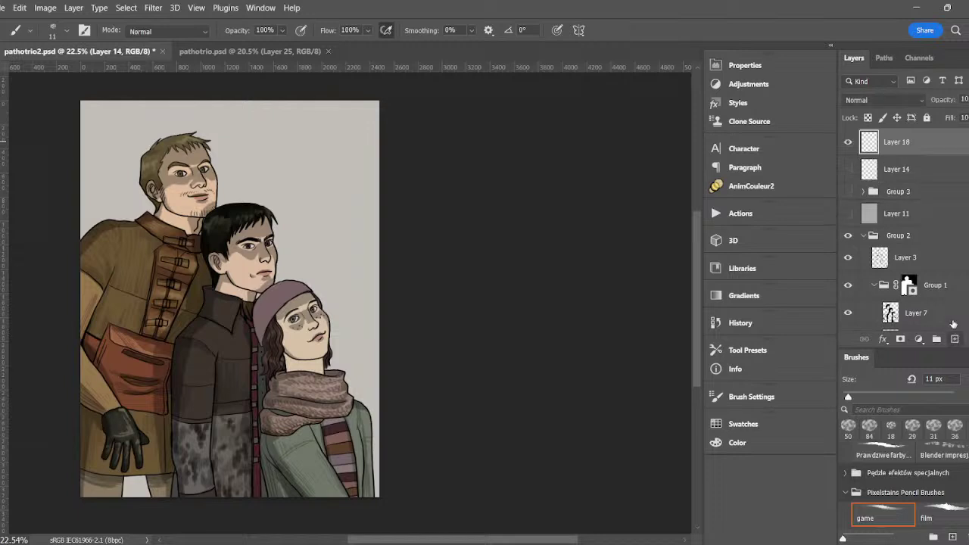
left_click_drag(305, 492, 343, 488)
key("ctrl+z")
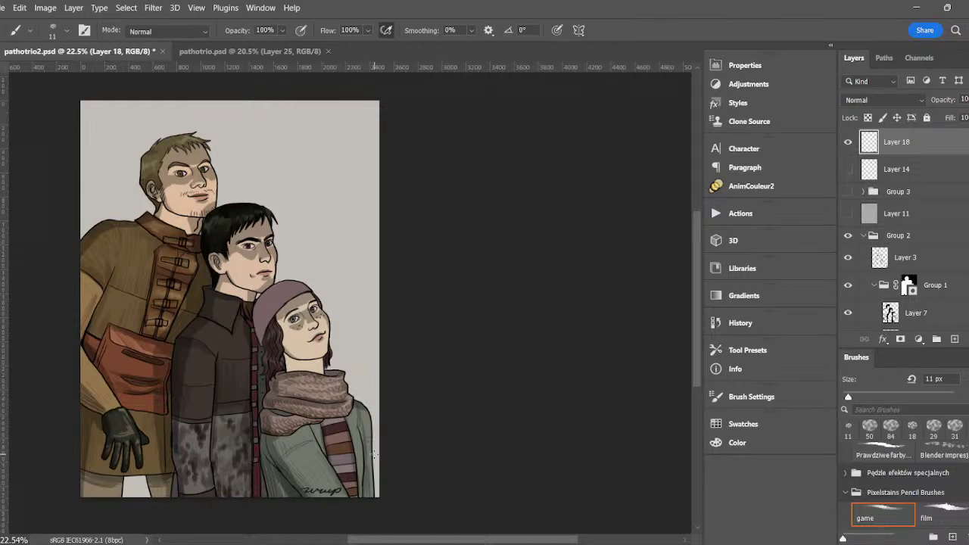
- Switch to pathotrio.psd and sign the snowy illustration's lower right corner on a new layer above Photo Filter 1
left_click(256, 52)
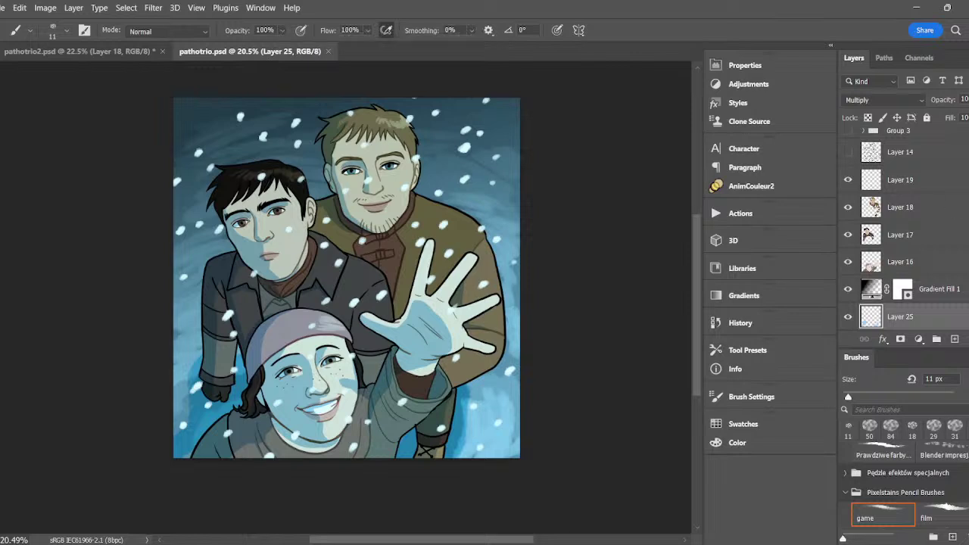
scroll(941, 205, "up", 5)
left_click(934, 145)
left_click(955, 340)
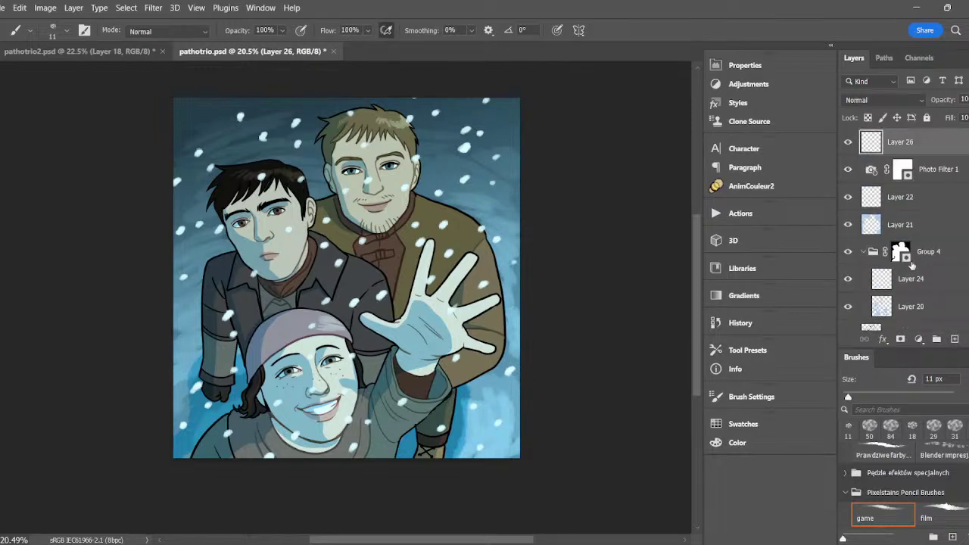
mouse_move(458, 442)
left_mouse_down()
mouse_move(504, 450)
mouse_move(464, 444)
mouse_move(509, 445)
left_mouse_up()
key("ctrl+z")
- Save pathotrio.psd, return to pathotrio2.psd and save it as well
key("ctrl+s")
left_click(120, 56)
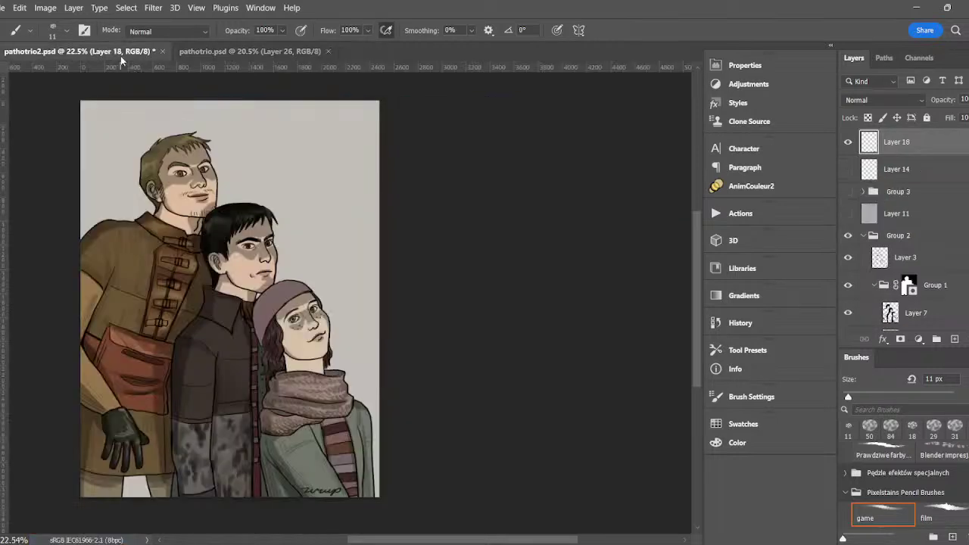
key("ctrl+s")
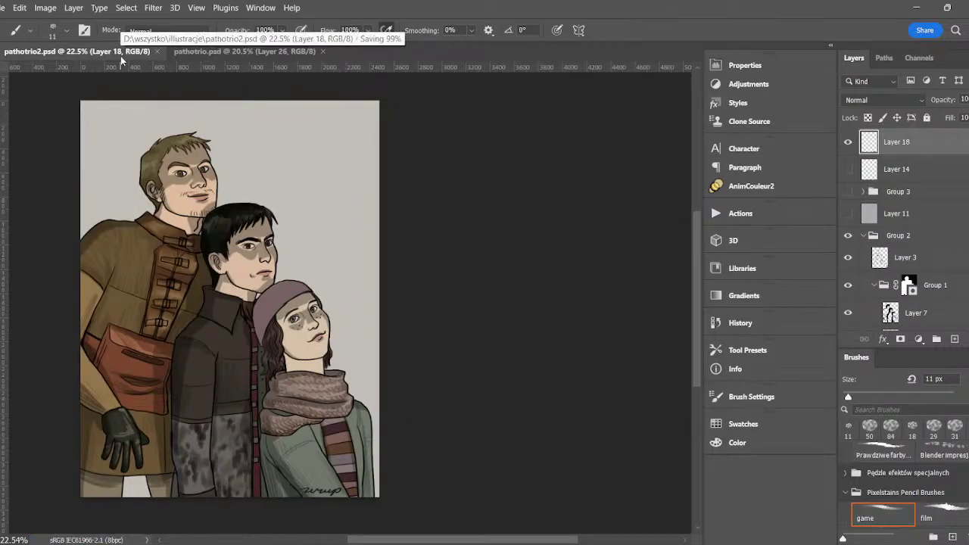